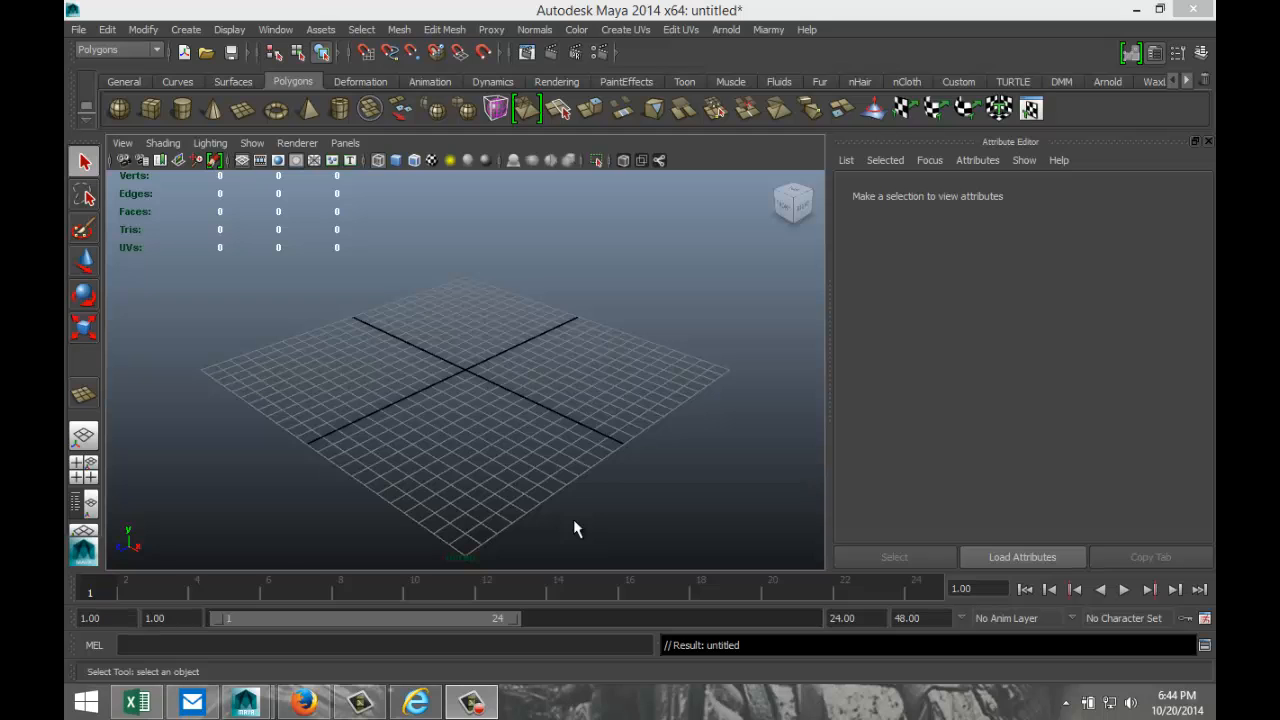
mouse_move(546, 498)
left_mouse_down("alt")
mouse_move(571, 477)
mouse_move(558, 486)
left_mouse_up("alt")
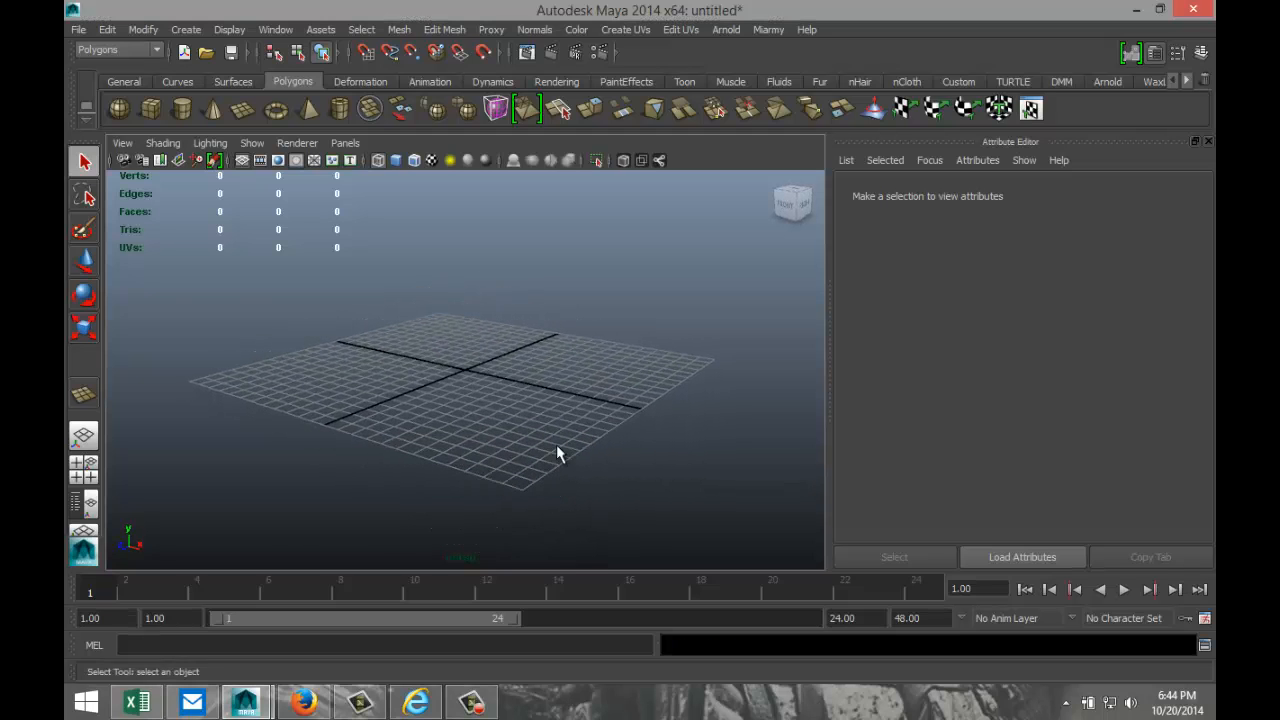
scroll(556, 444, "up", 3)
middle_click_drag(555, 443, 590, 459, "alt")
scroll(590, 467, "down", 2)
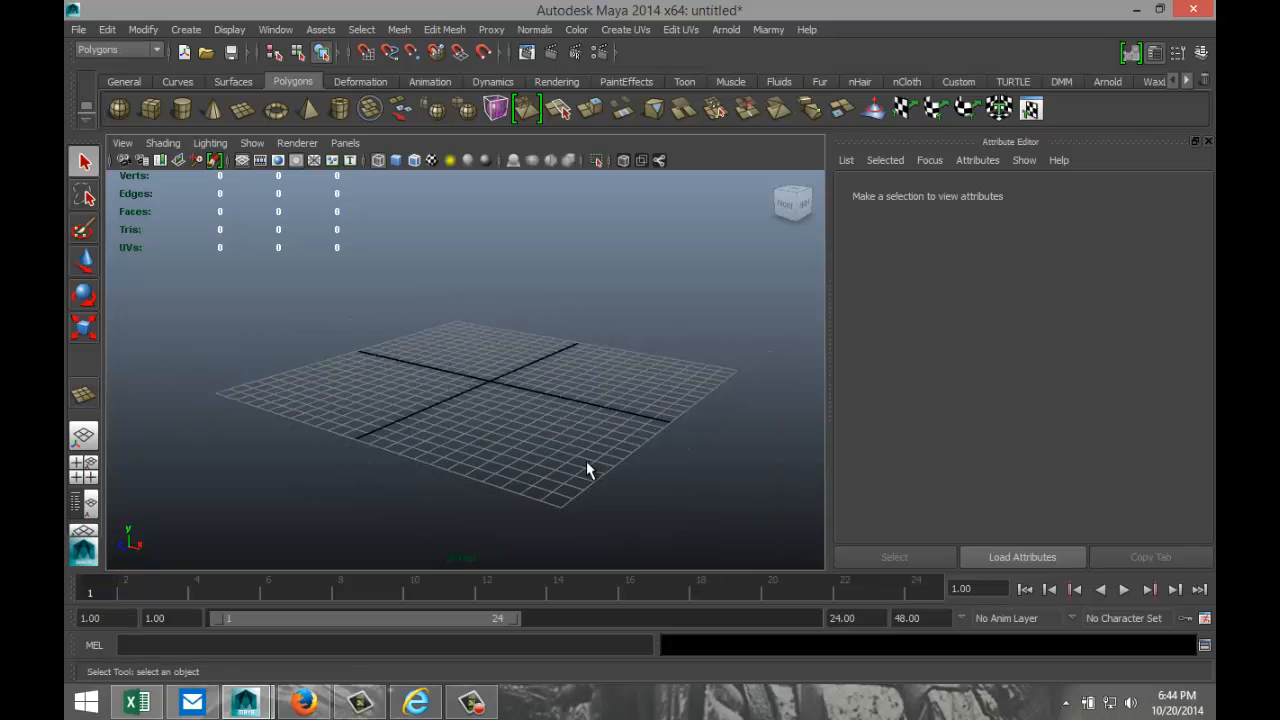
left_click_drag(531, 462, 583, 470, "alt")
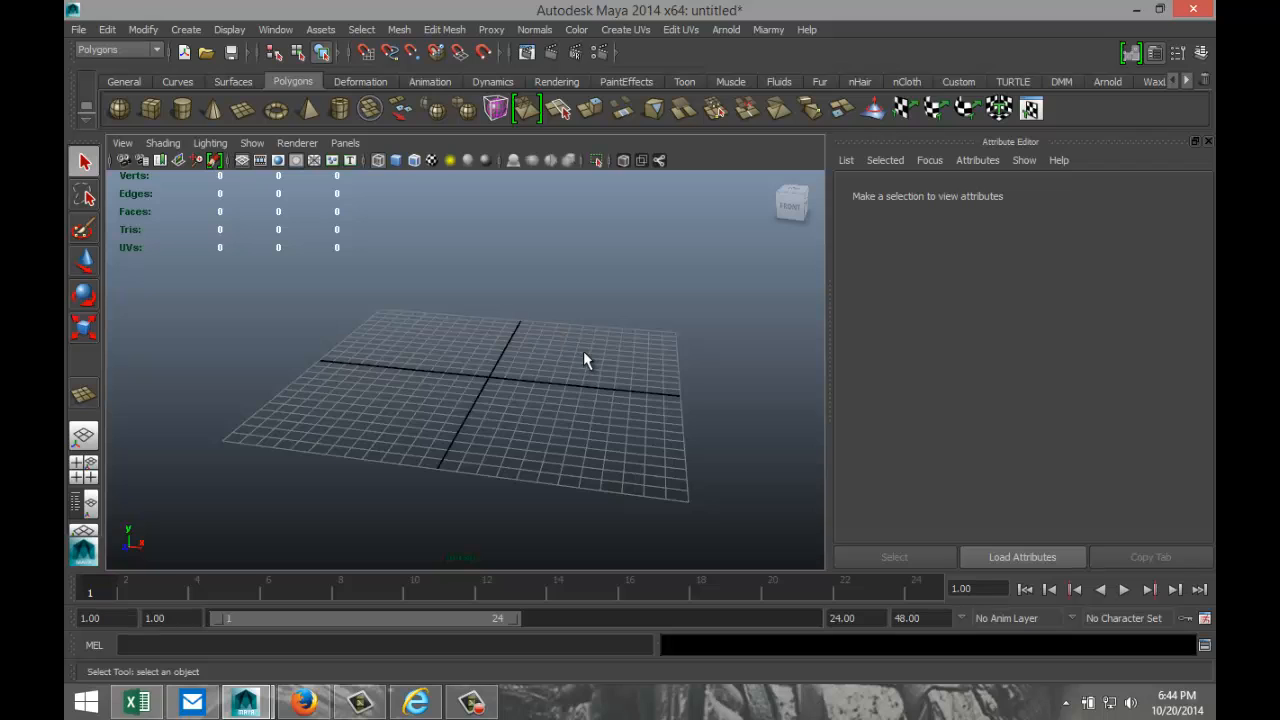
left_click_drag(584, 357, 594, 383, "alt")
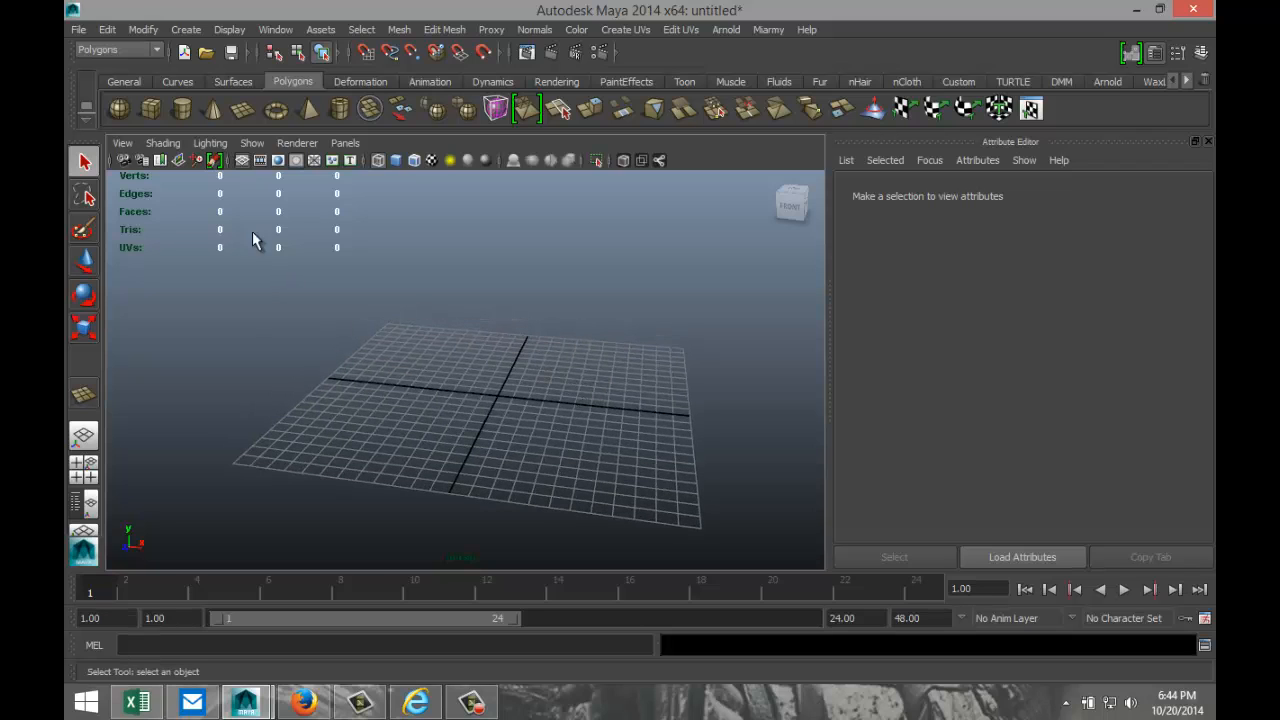
- Create a wide, tall but thin polygon cube across the front part of the grid and display it shaded
left_click(153, 112)
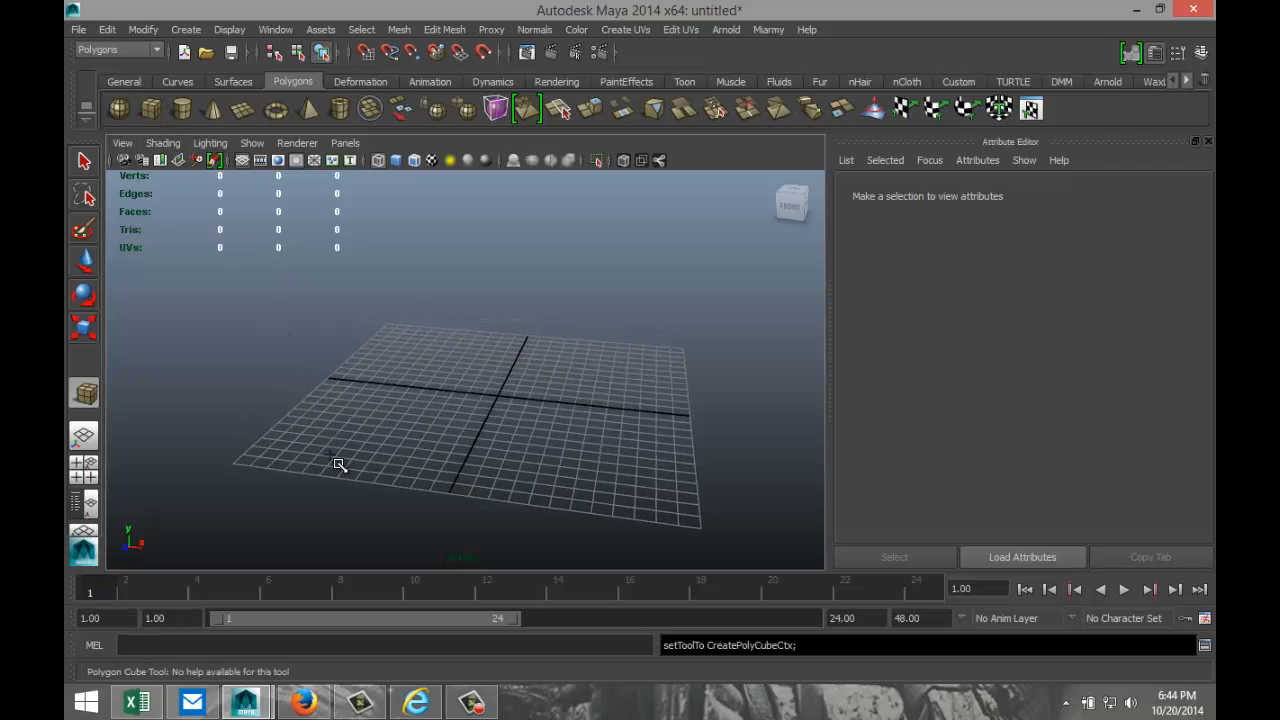
left_click_drag(310, 455, 676, 236)
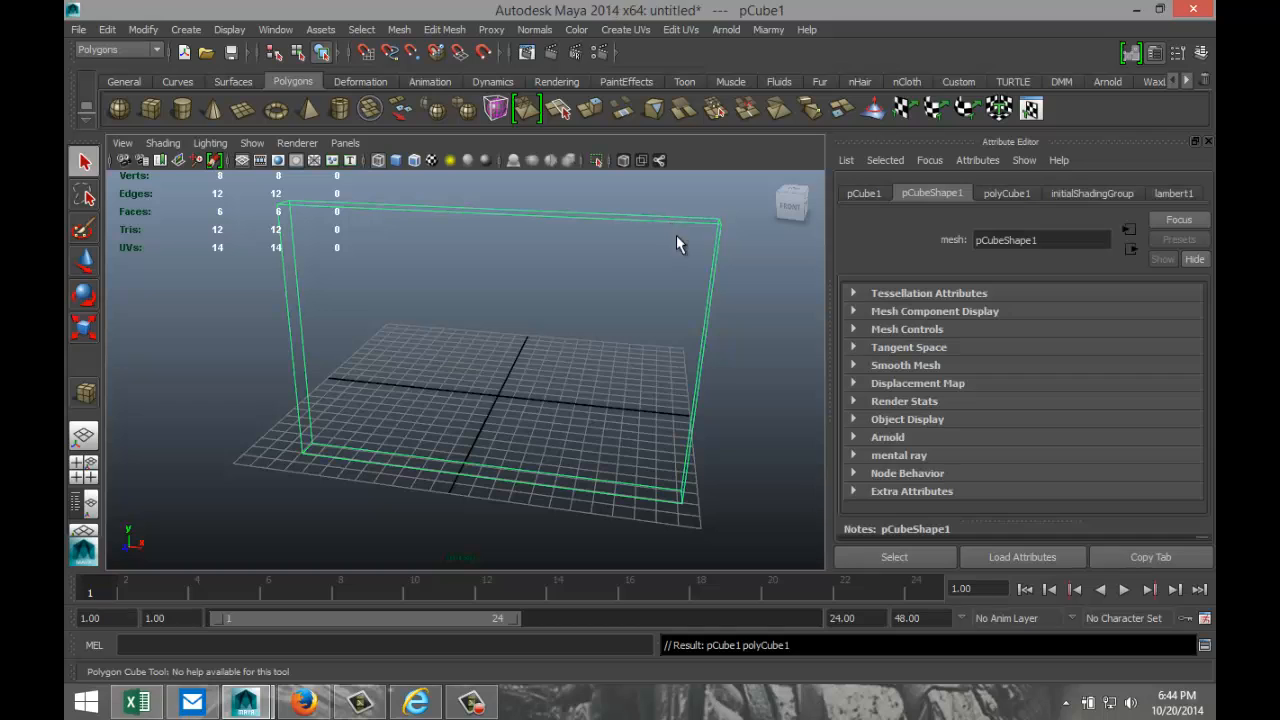
key("5")
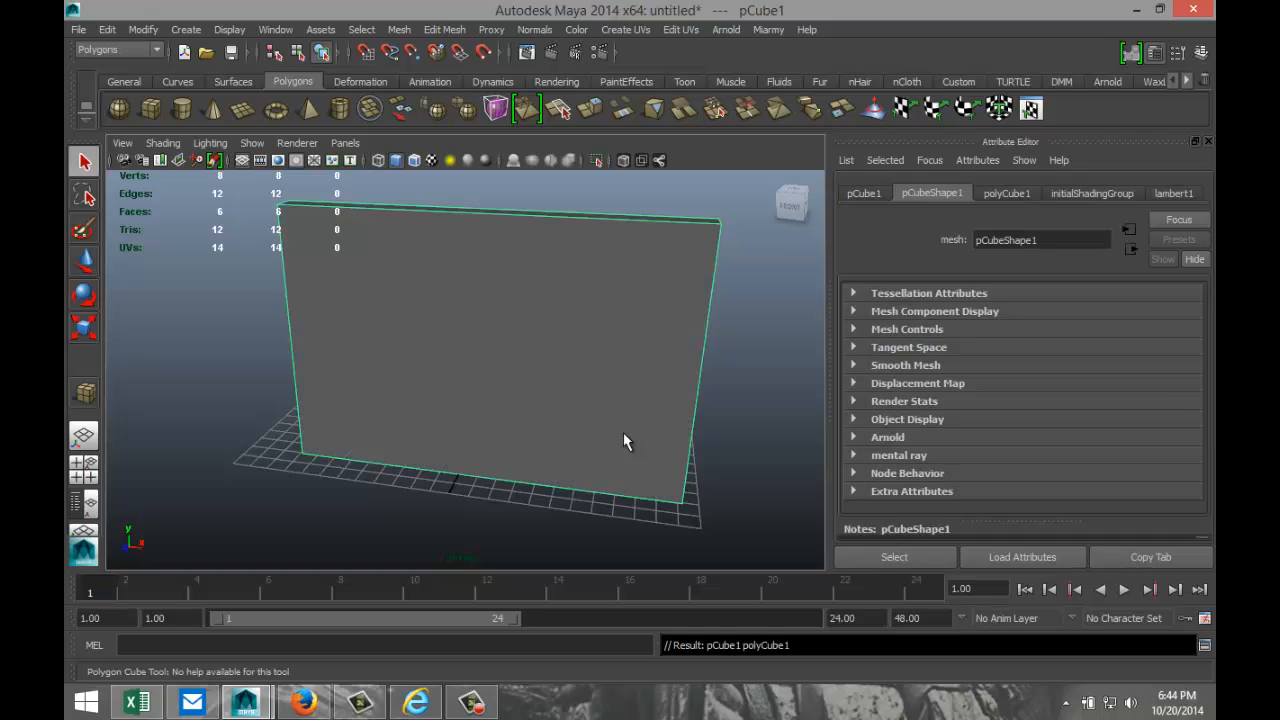
- Scale the cube down vertically to a factor of about 0.18, turning it into a long low bar
left_click_drag(396, 504, 420, 471, "alt")
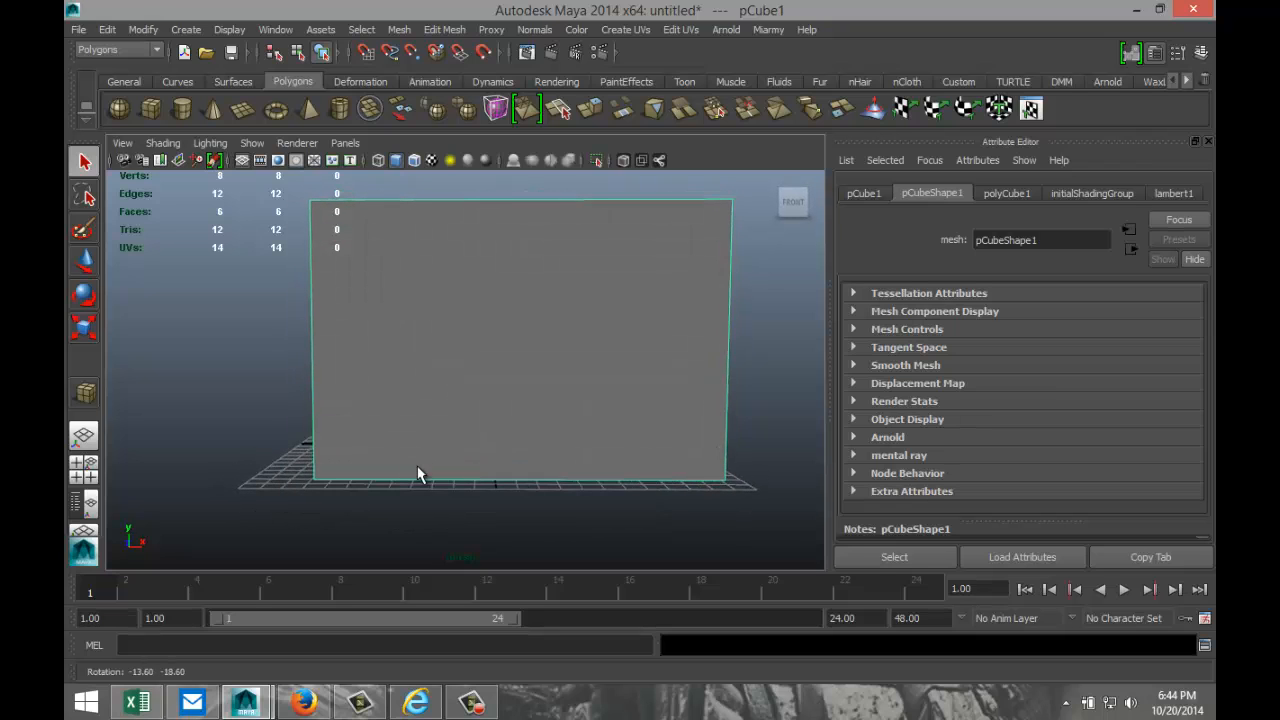
key("r")
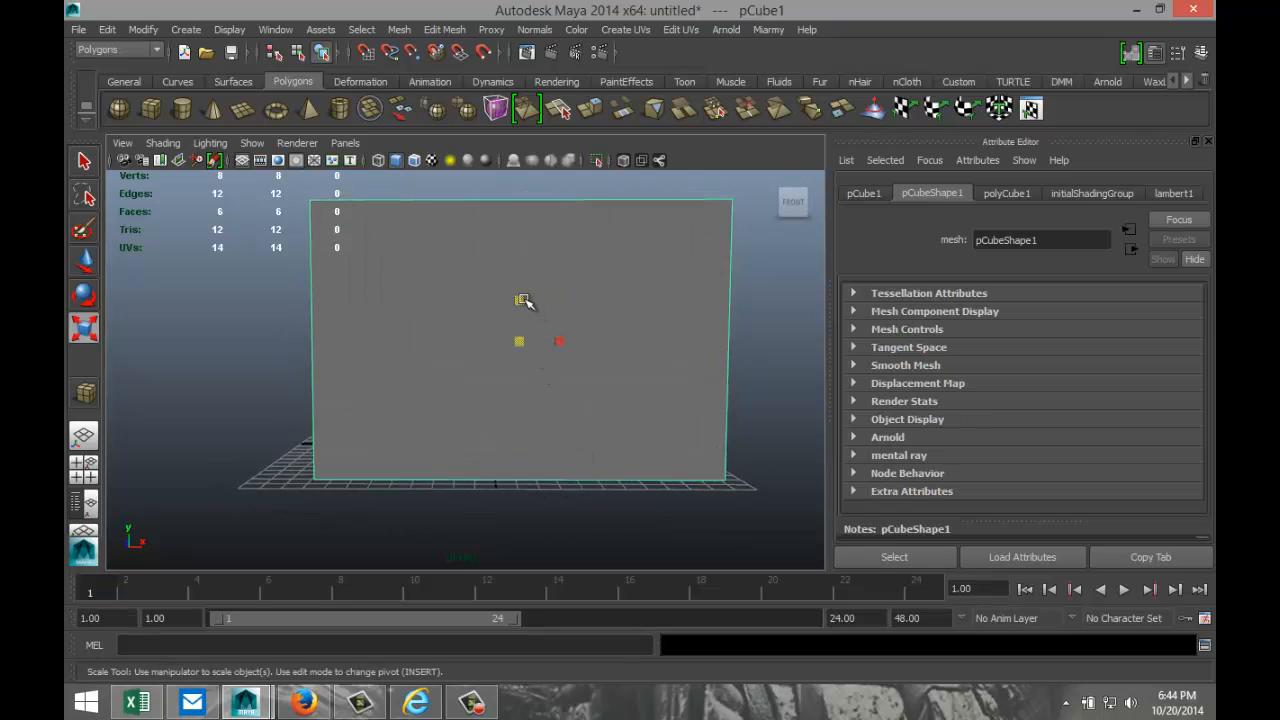
left_click_drag(522, 300, 526, 331)
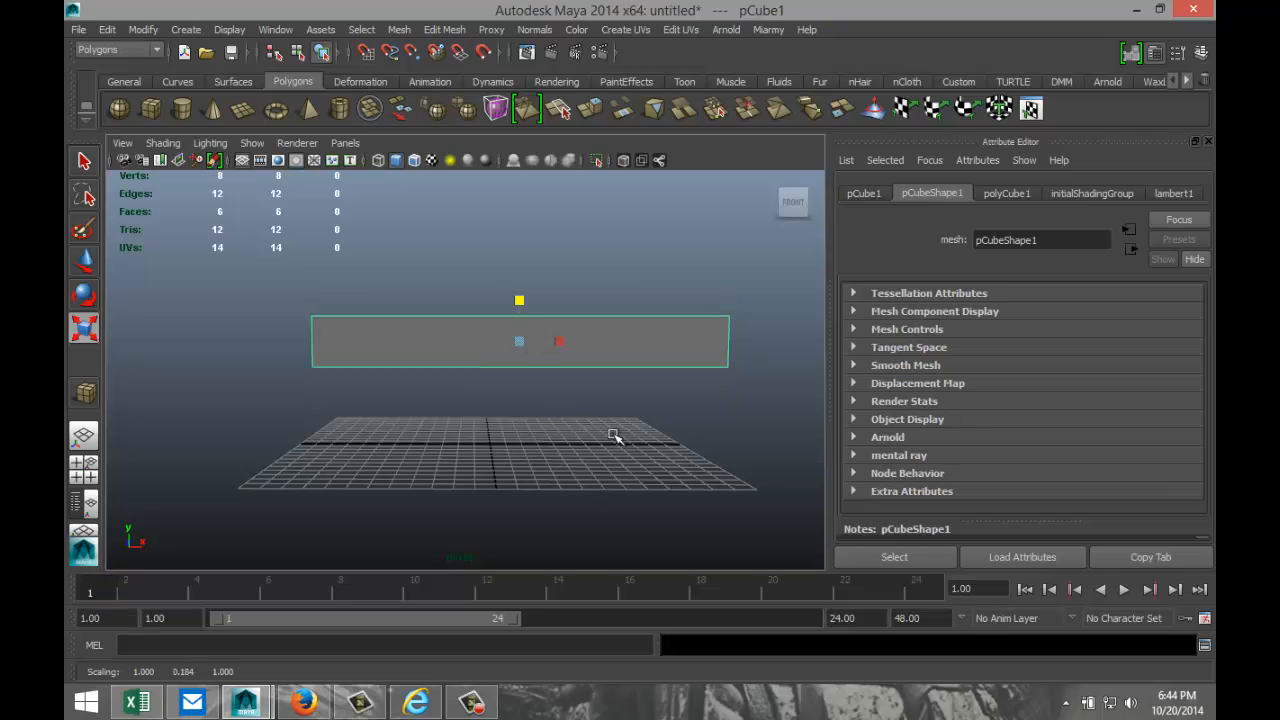
- Insert three vertical edge loops in the bar, one close to each end and one near the middle
left_click_drag(611, 436, 569, 506, "alt")
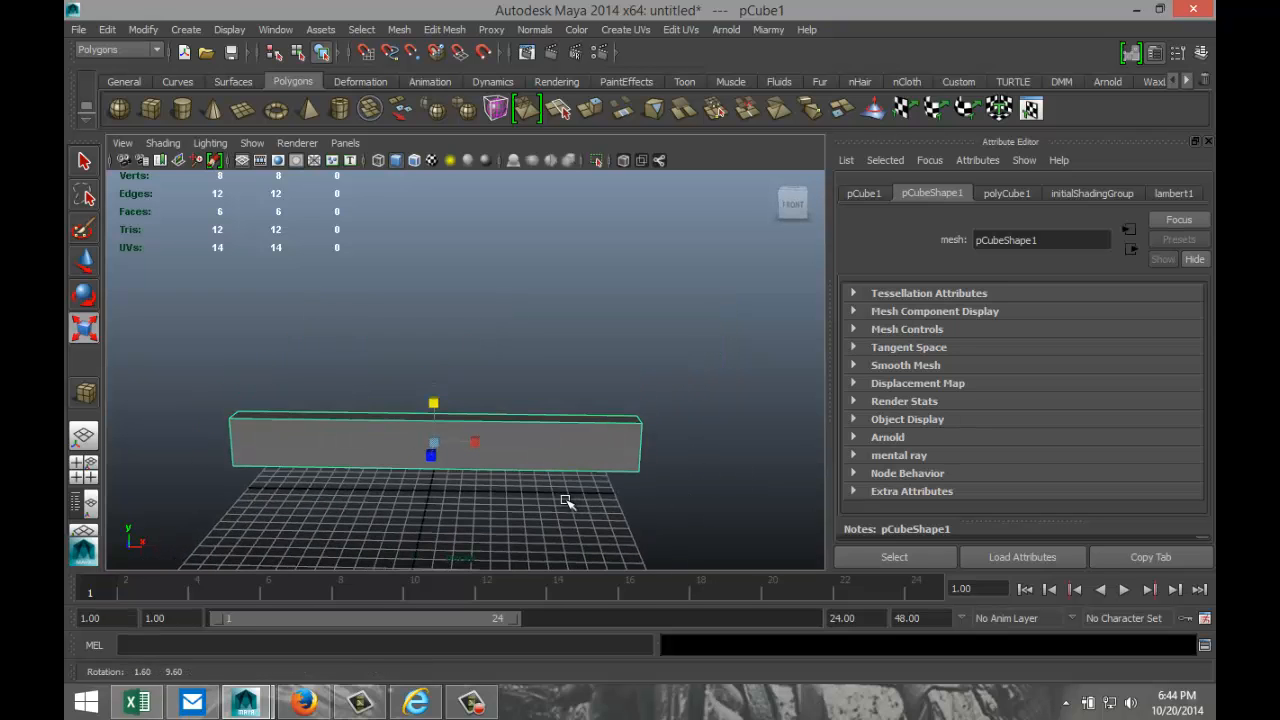
left_click(444, 29)
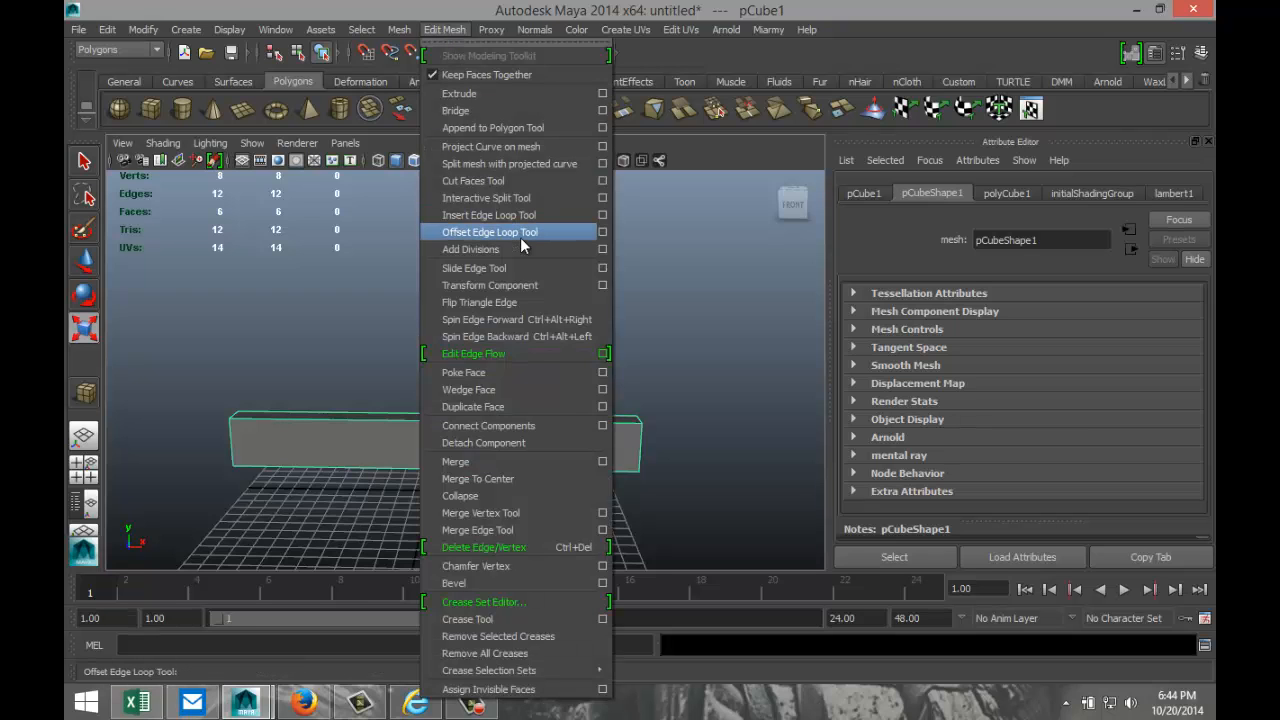
left_click(500, 215)
left_click_drag(675, 408, 615, 467, "alt")
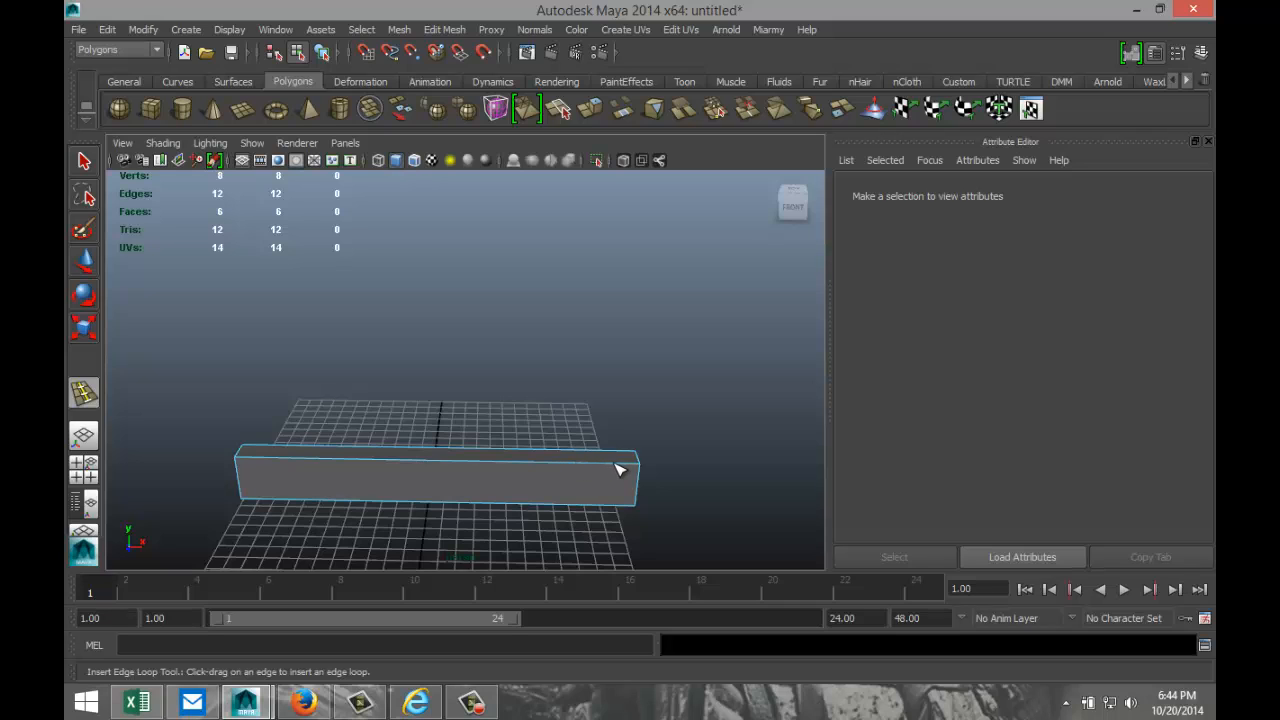
left_click(619, 465)
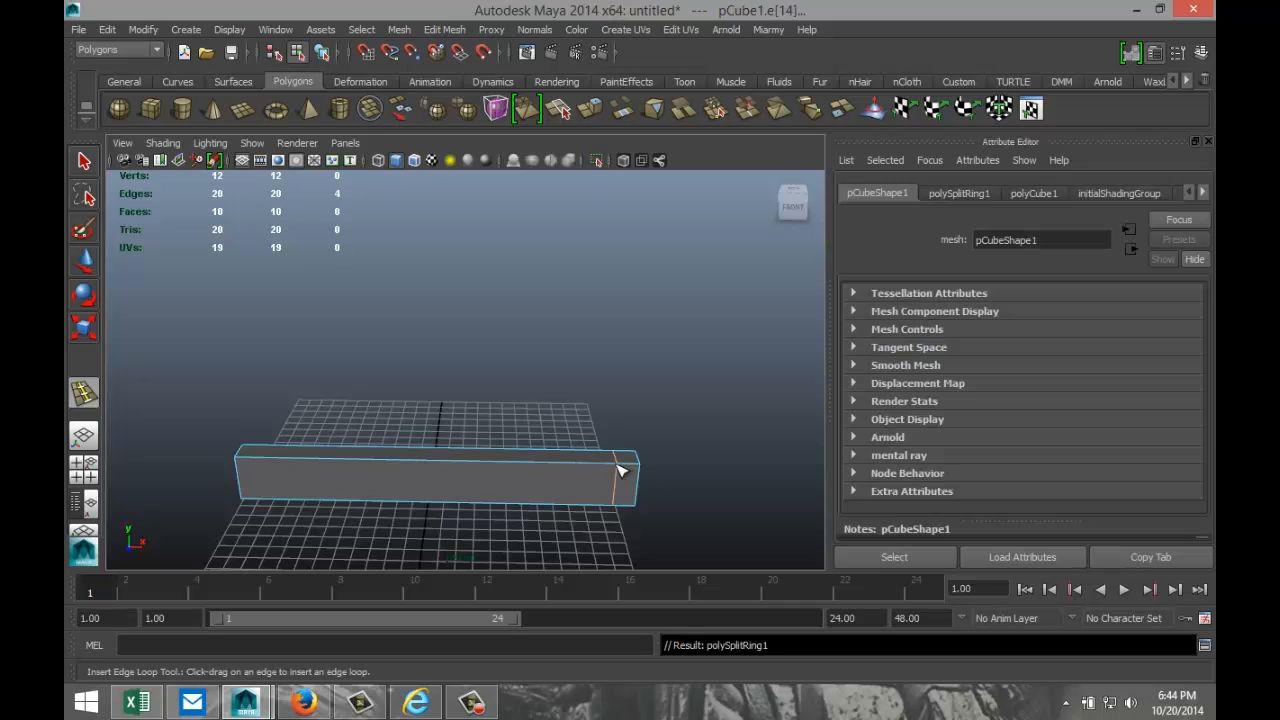
left_click(467, 465)
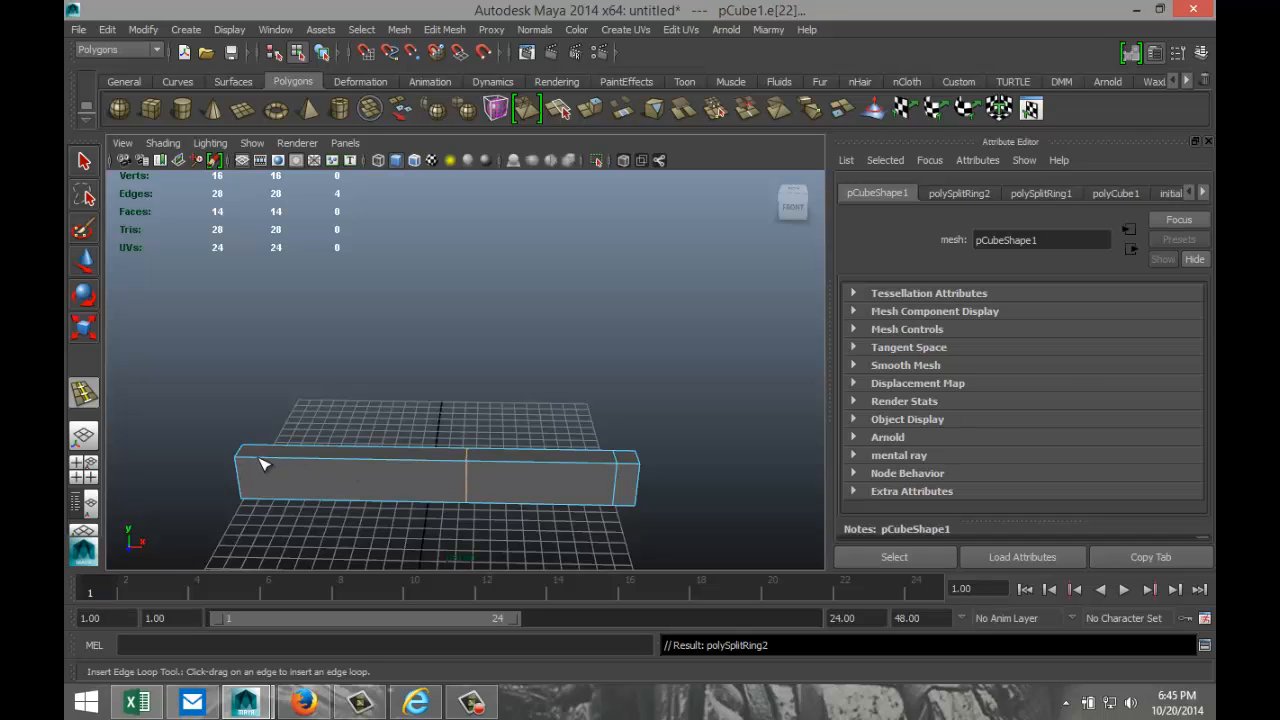
left_click_drag(356, 519, 367, 524, "alt")
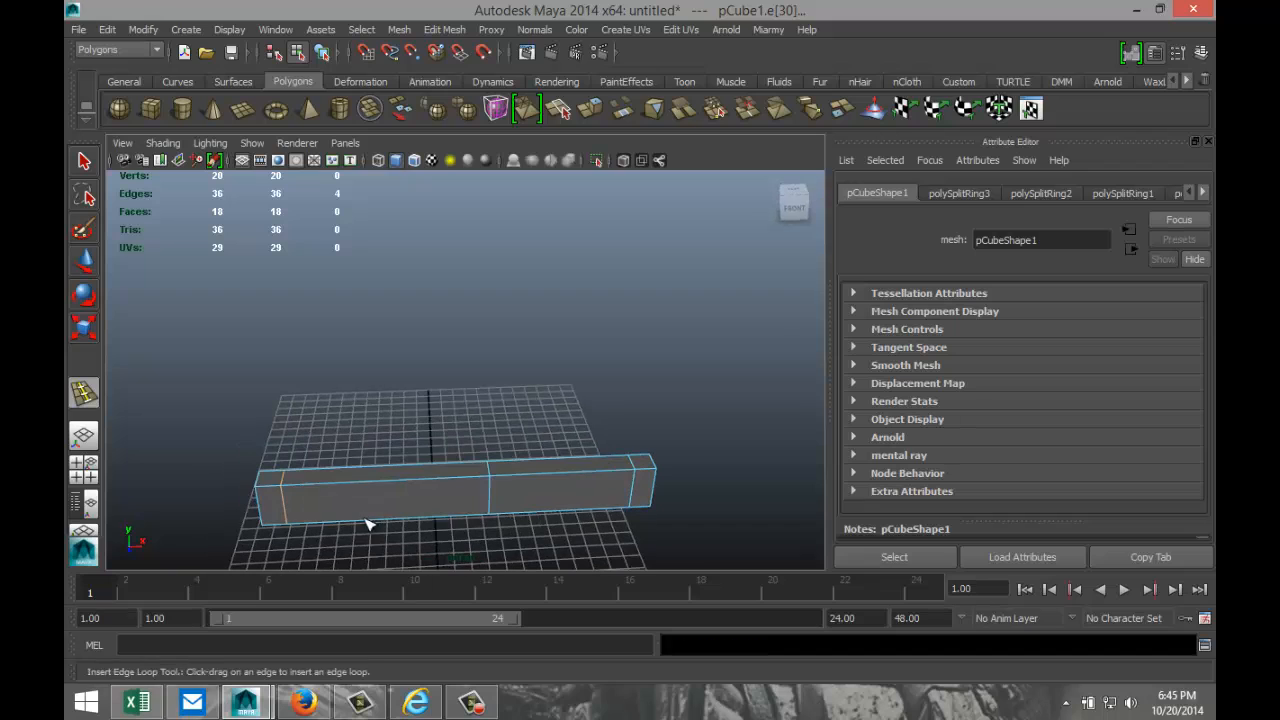
- Extrude the small top faces at both ends of the bar and raise them about 10 cm into two uprights
key("q")
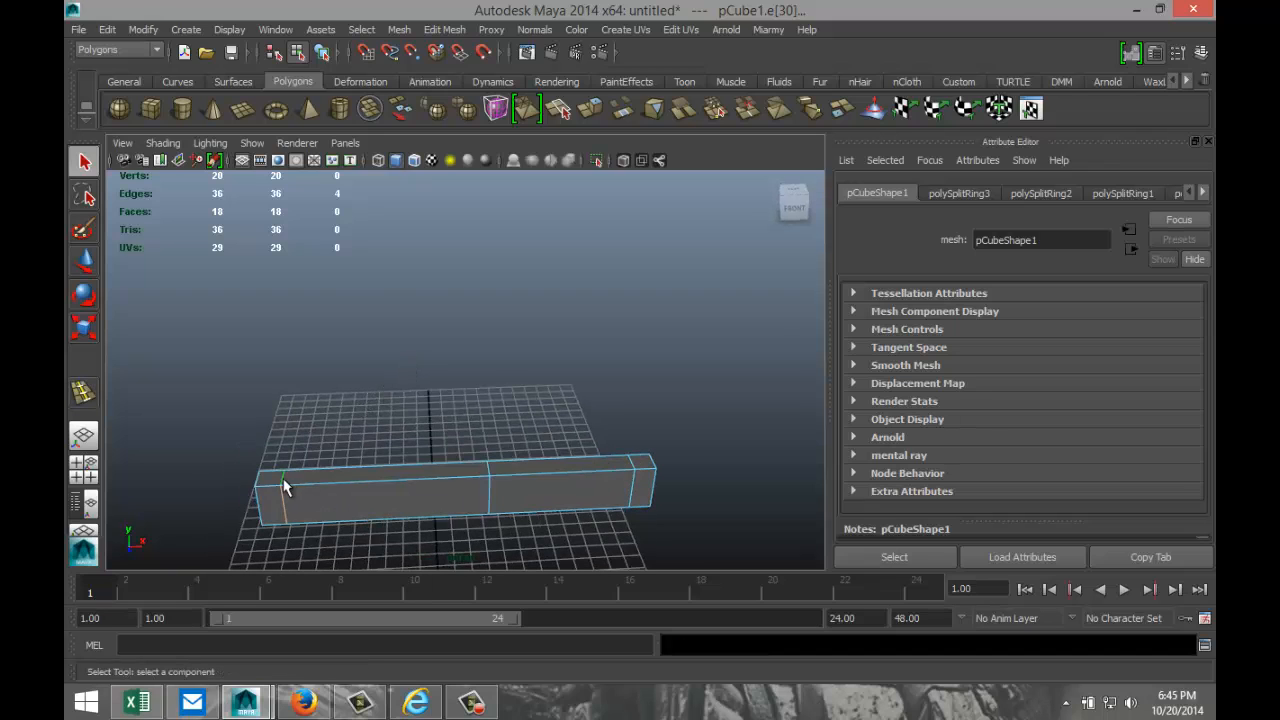
right_click_drag(275, 485, 281, 452)
left_click(270, 482)
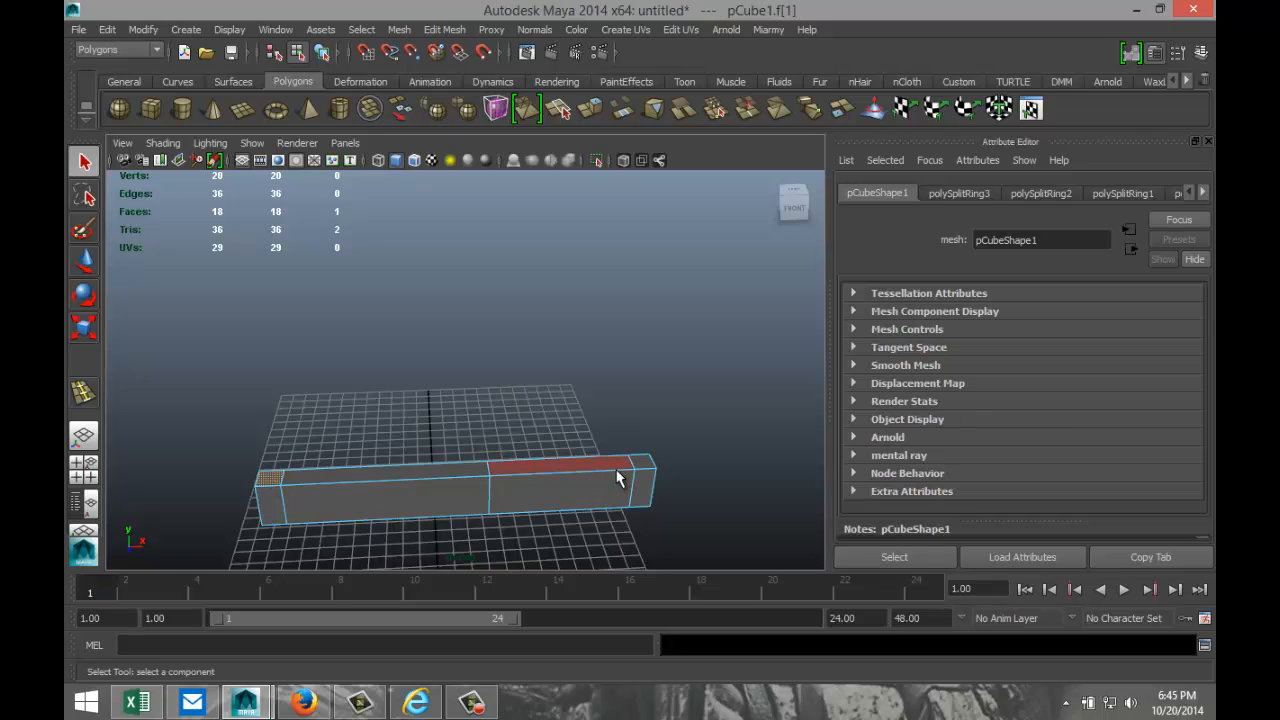
left_click(642, 466, "shift")
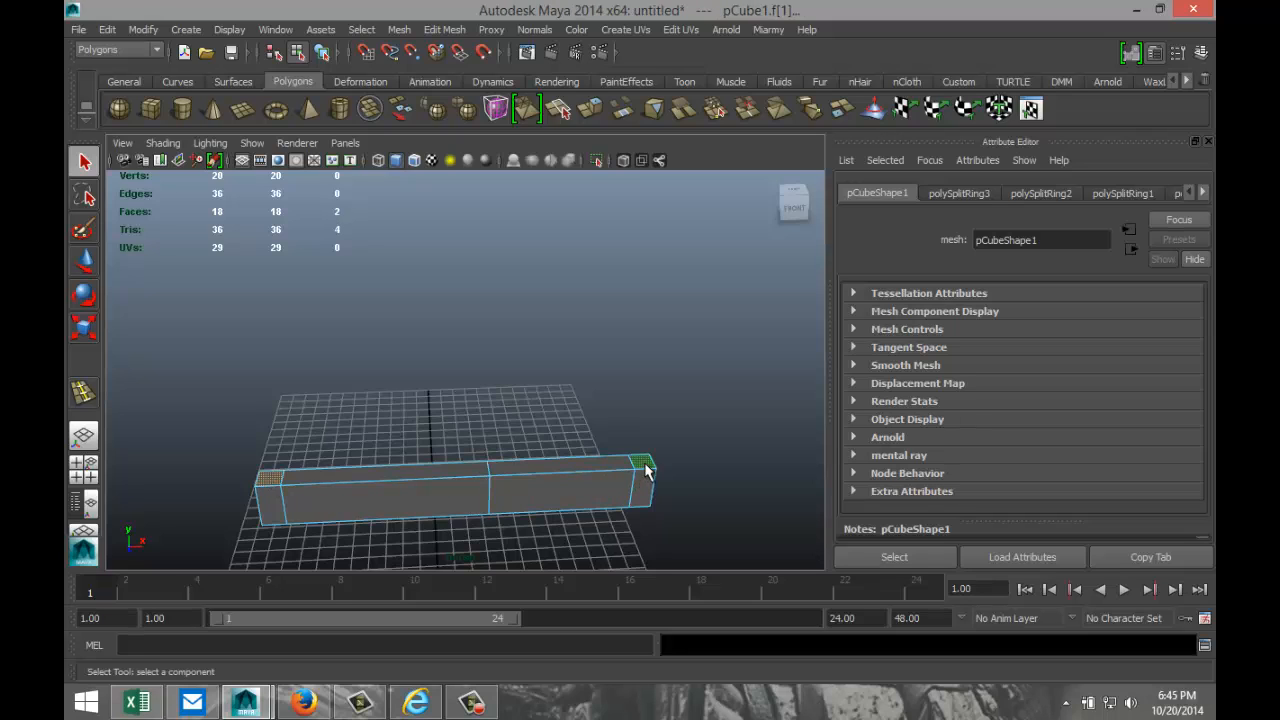
key("w")
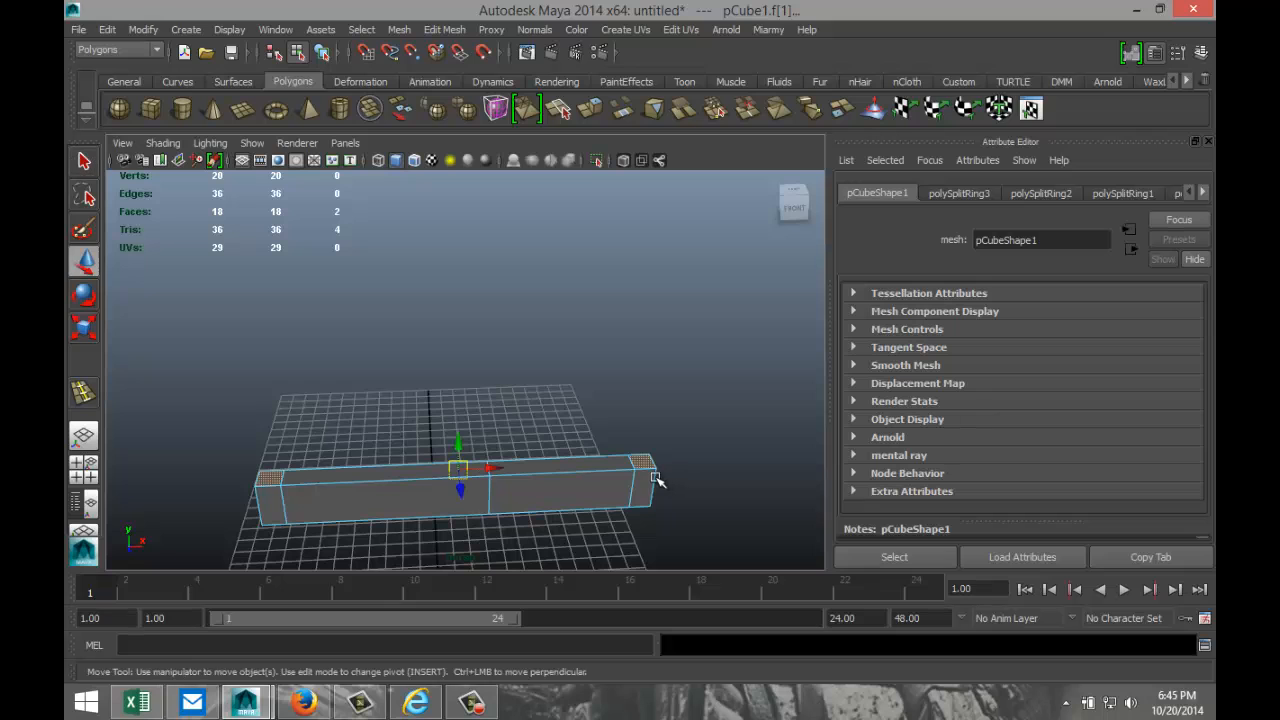
left_click(444, 29)
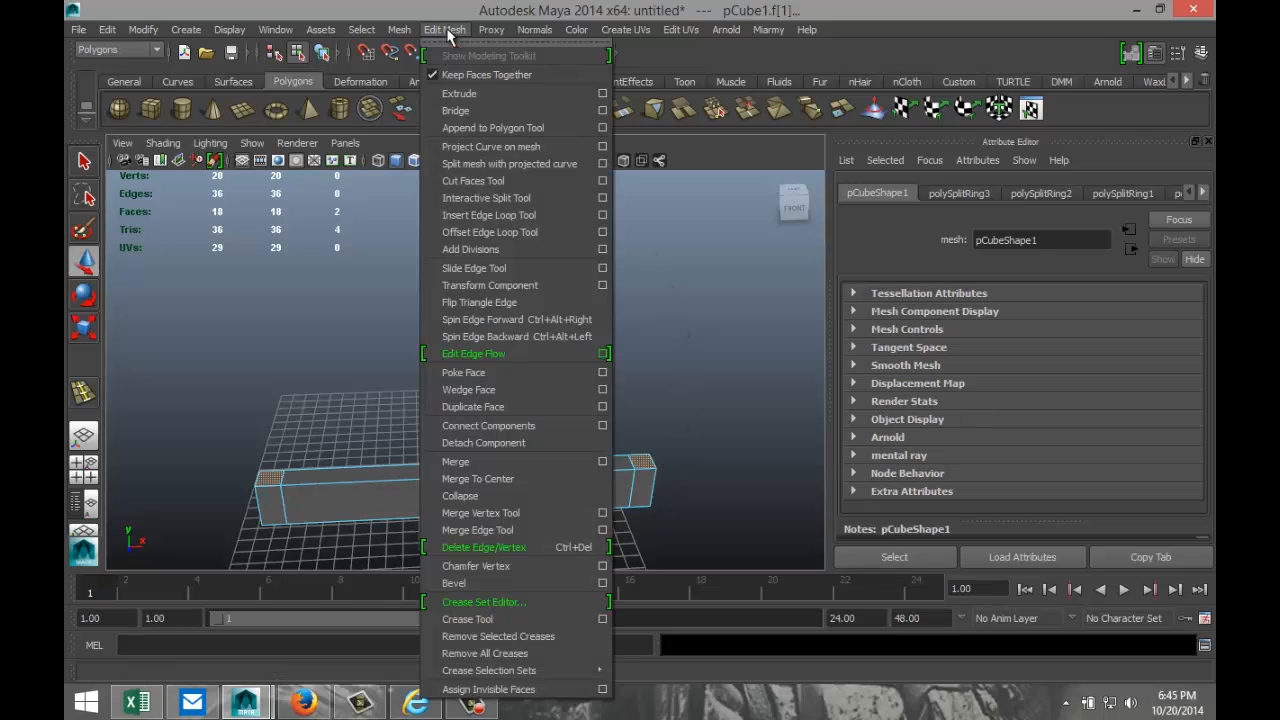
left_click(478, 93)
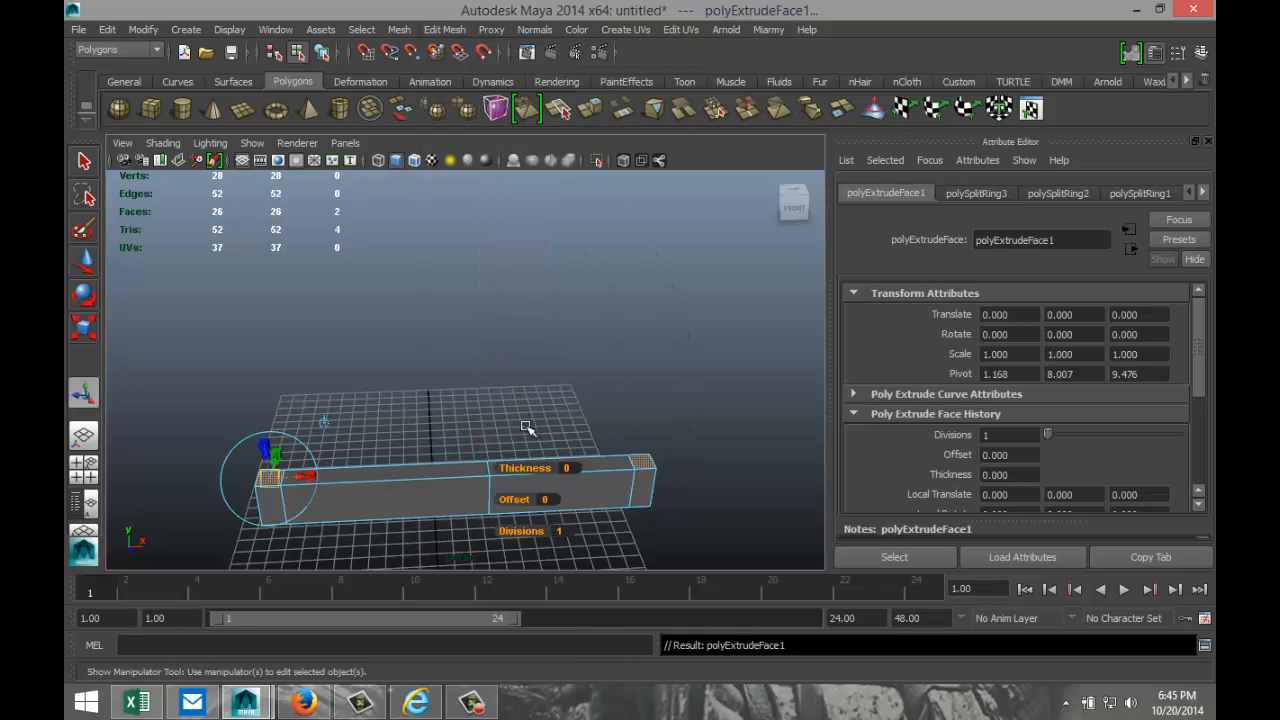
key("w")
left_click_drag(455, 442, 452, 245)
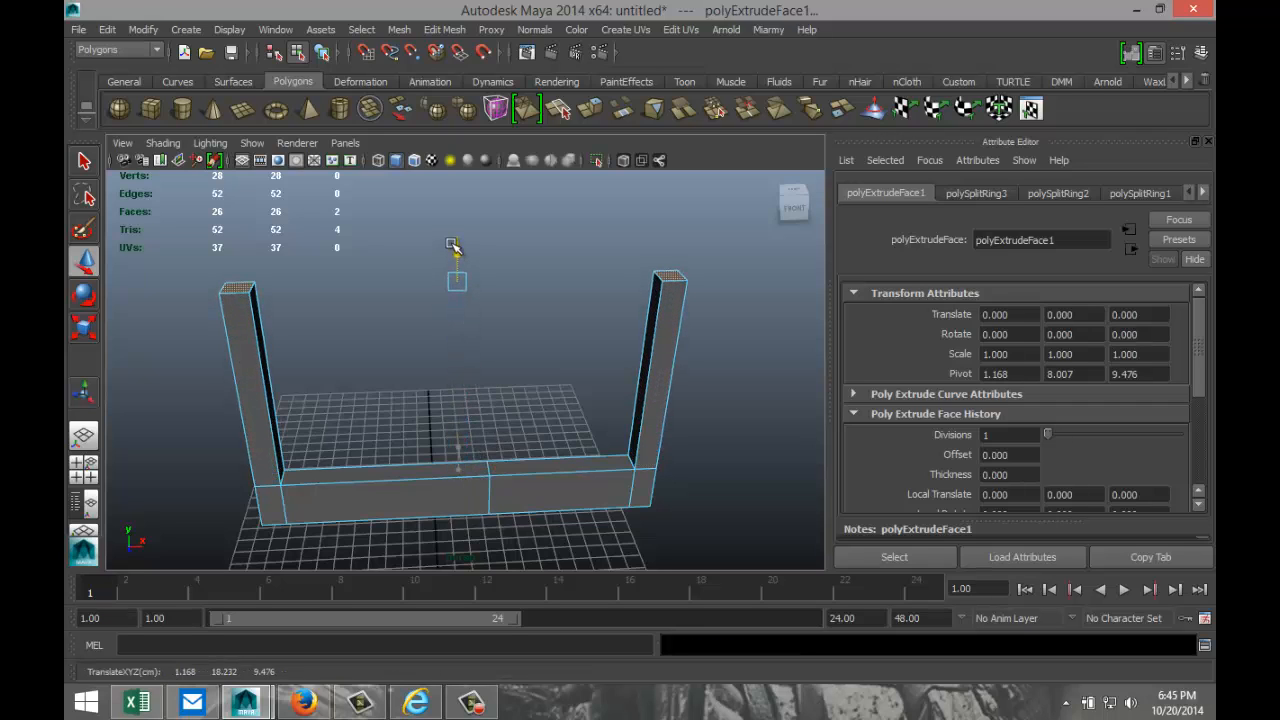
- Insert two horizontal edge loops in the right-hand upright, one below and one above its middle
left_click_drag(429, 323, 500, 380, "alt")
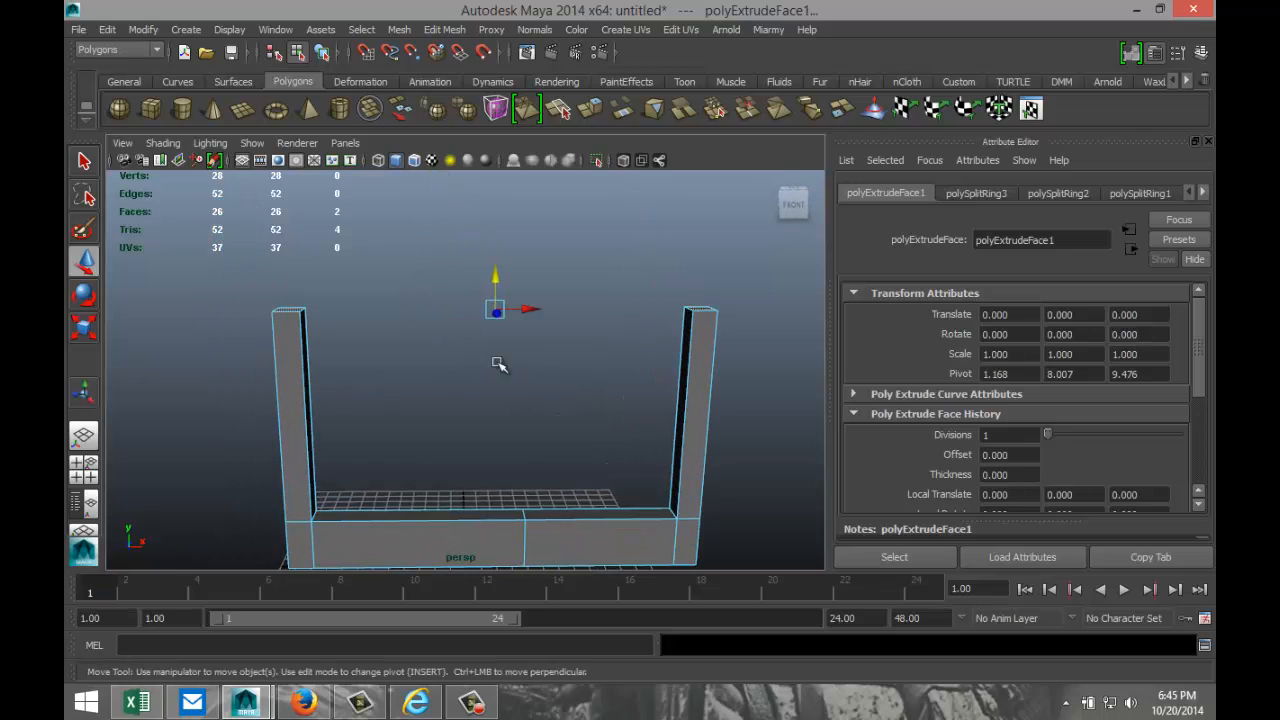
left_click(463, 32)
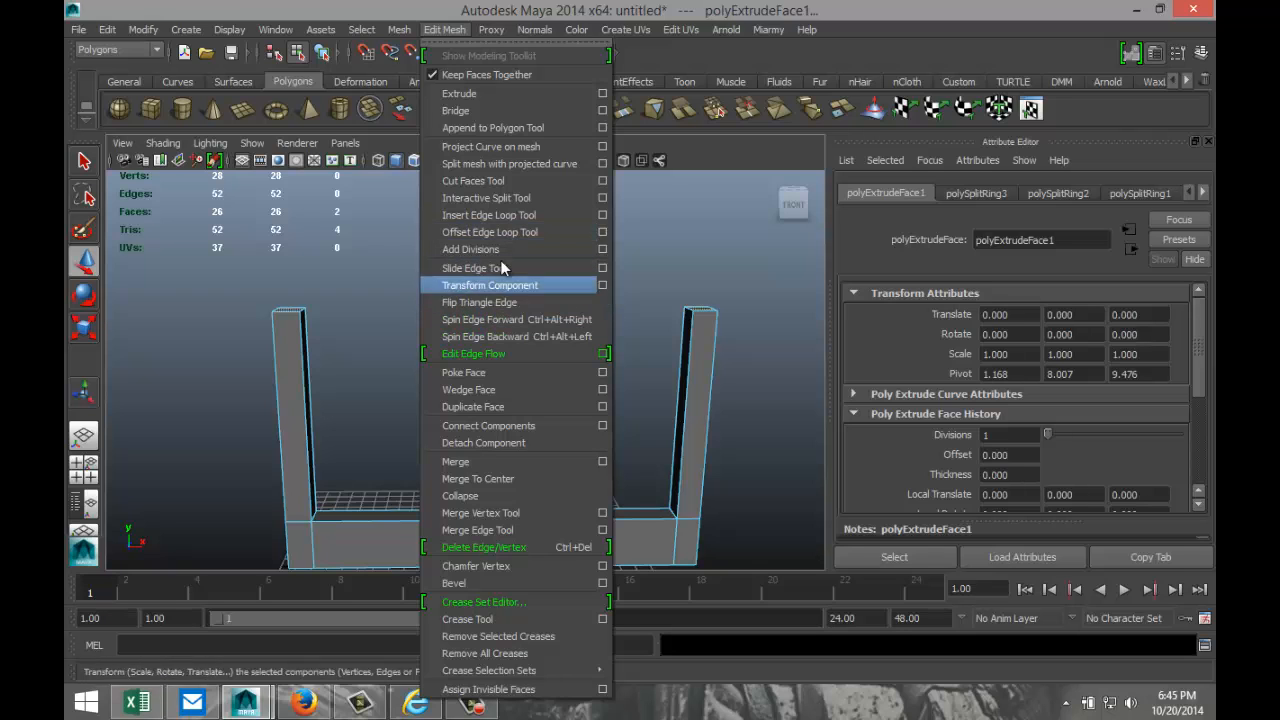
left_click(508, 217)
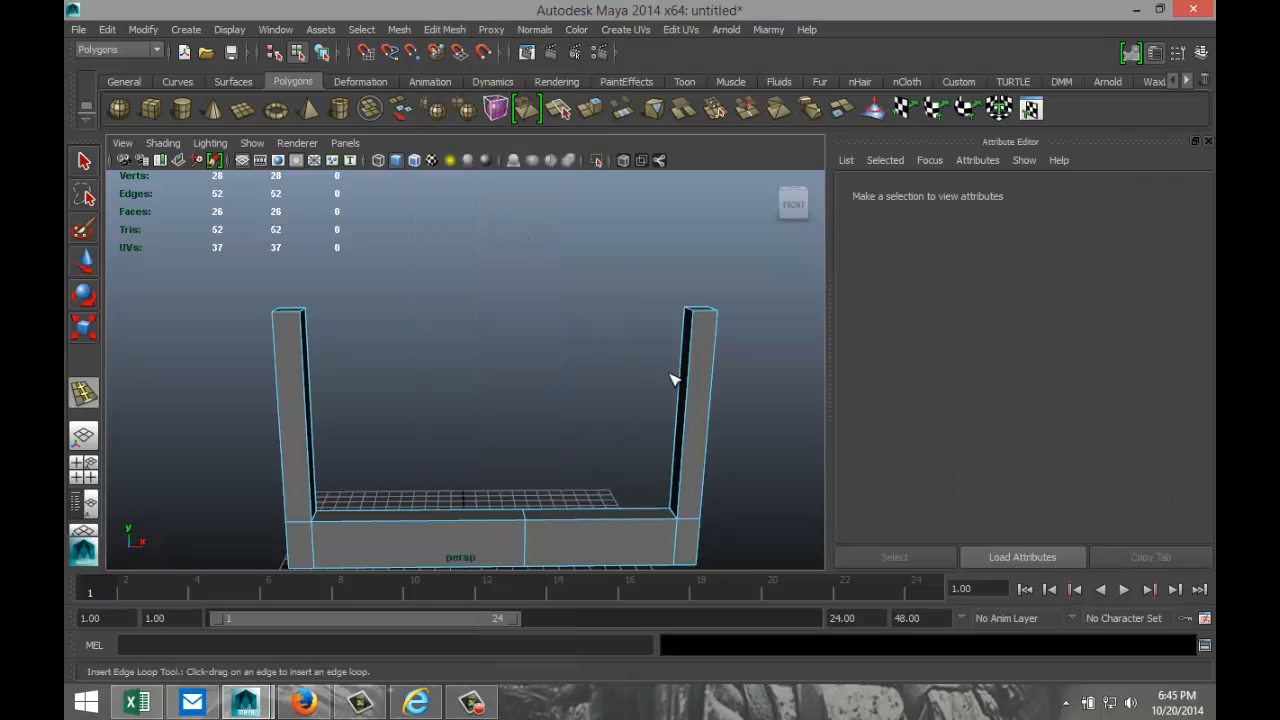
scroll(726, 423, "down", 4)
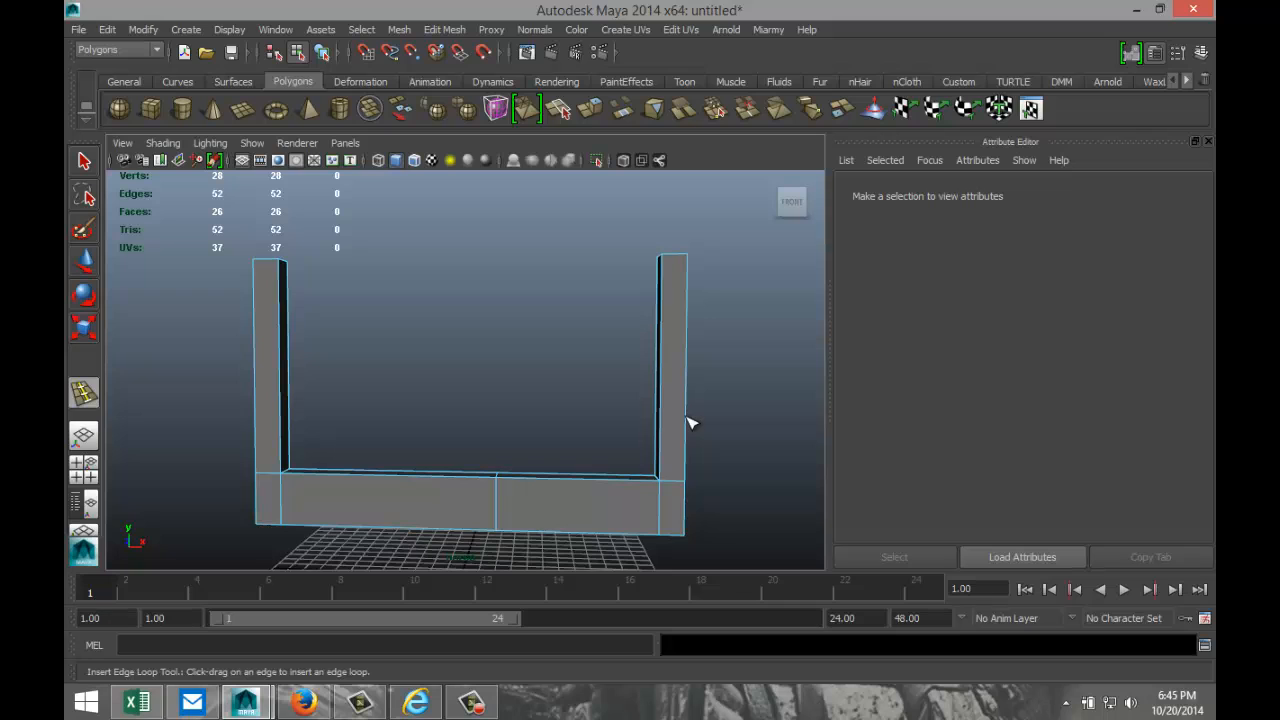
left_click(688, 426)
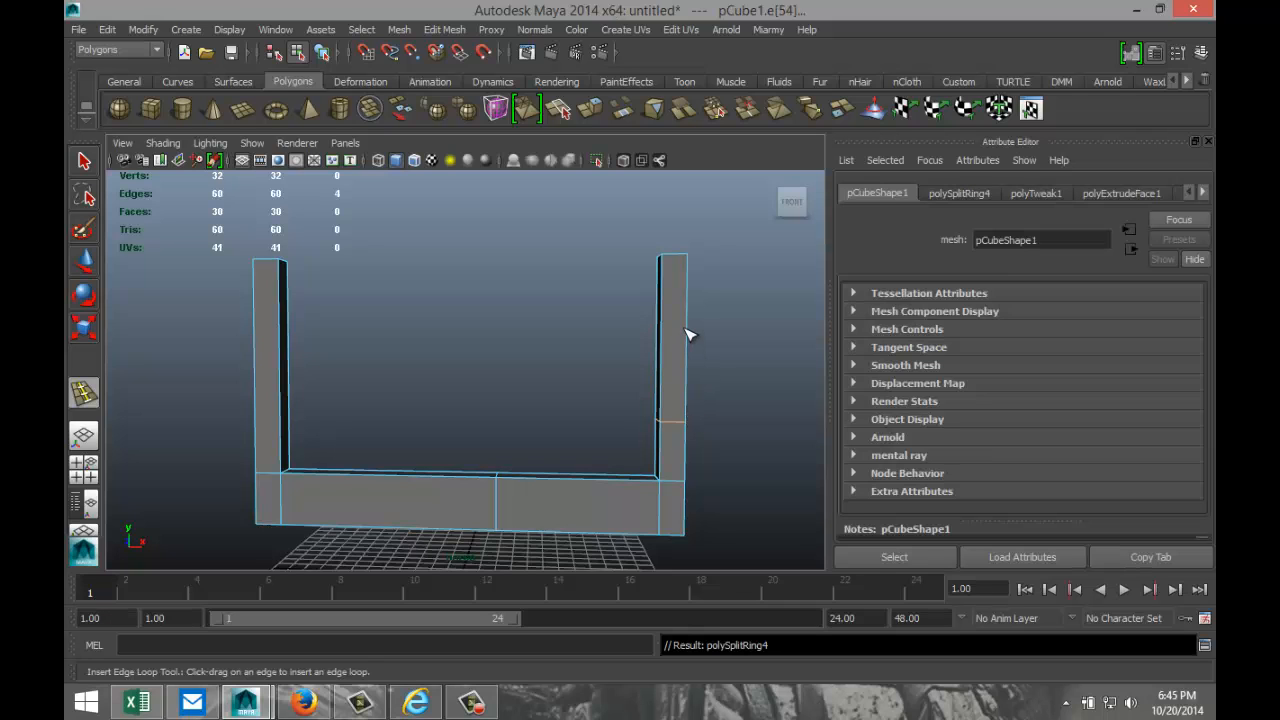
left_click(687, 331)
left_click_drag(694, 333, 706, 387, "alt")
- Select the faces between the right-hand upright's two new edge loops and move them outward along X to about 12.35 cm
right_click(703, 385)
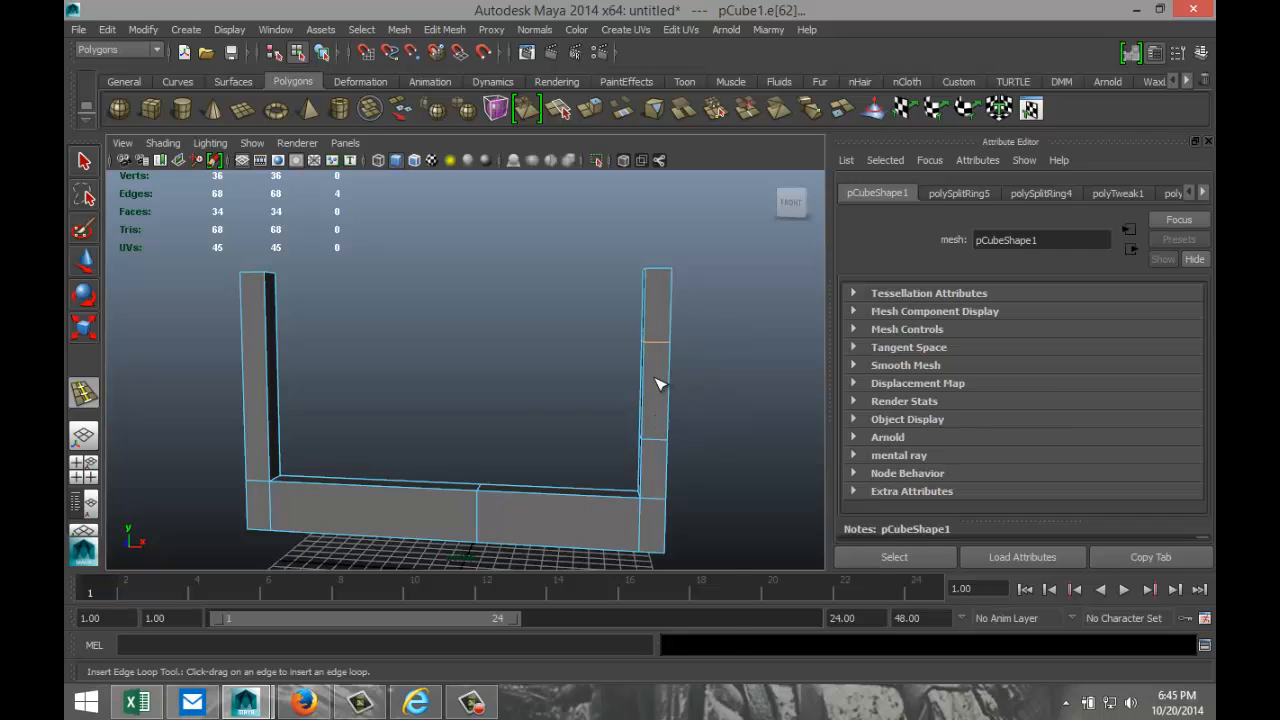
right_click(657, 376)
left_click_drag(705, 390, 711, 392)
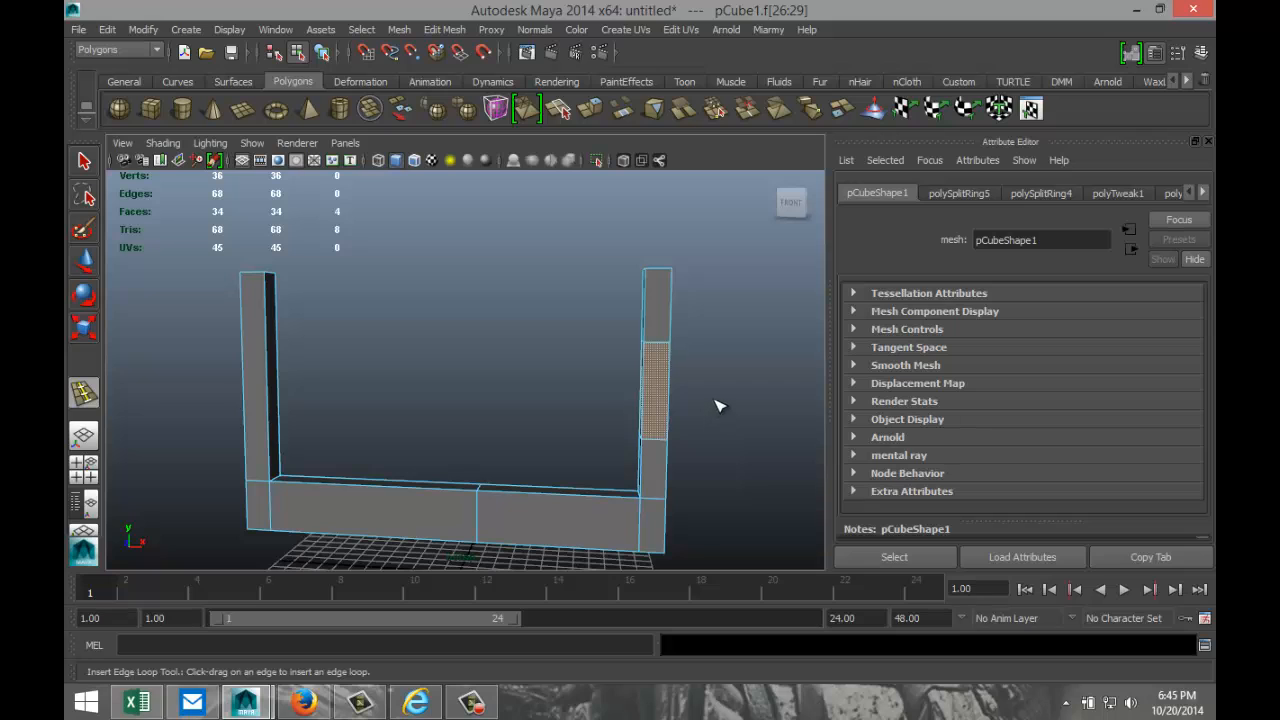
left_click(452, 30)
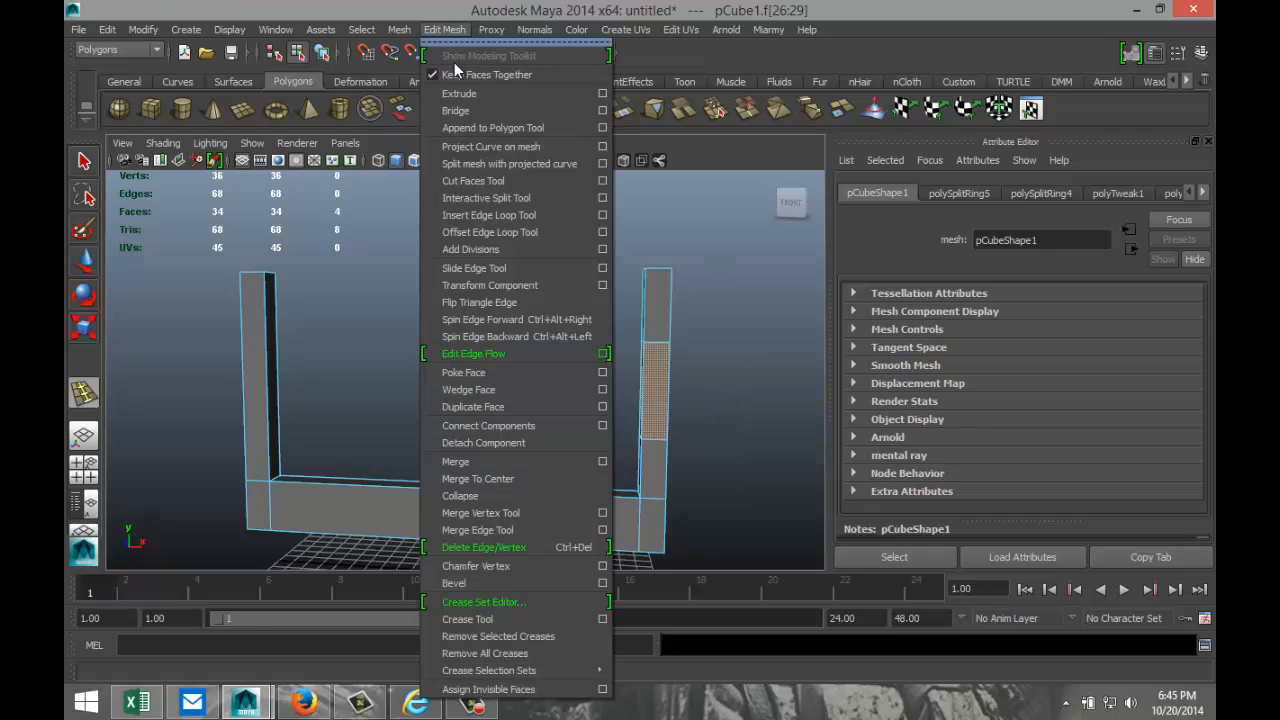
left_click(480, 213)
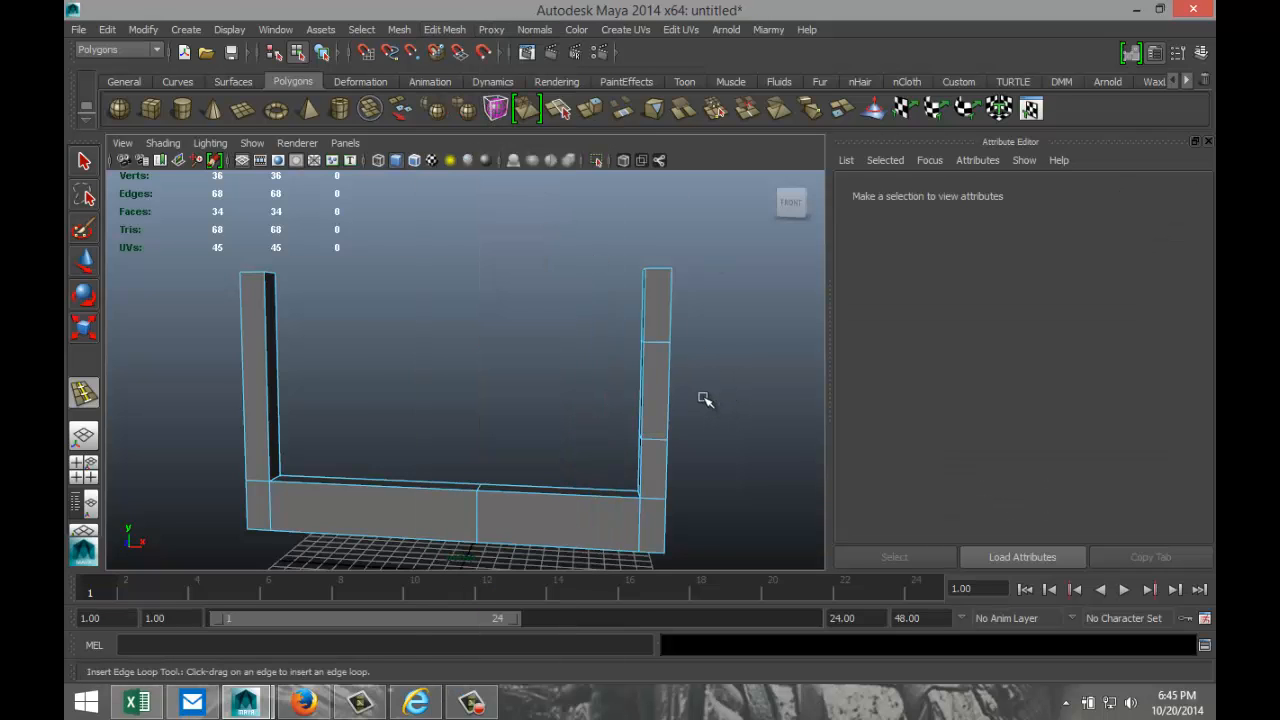
key("w")
left_click_drag(624, 390, 731, 396)
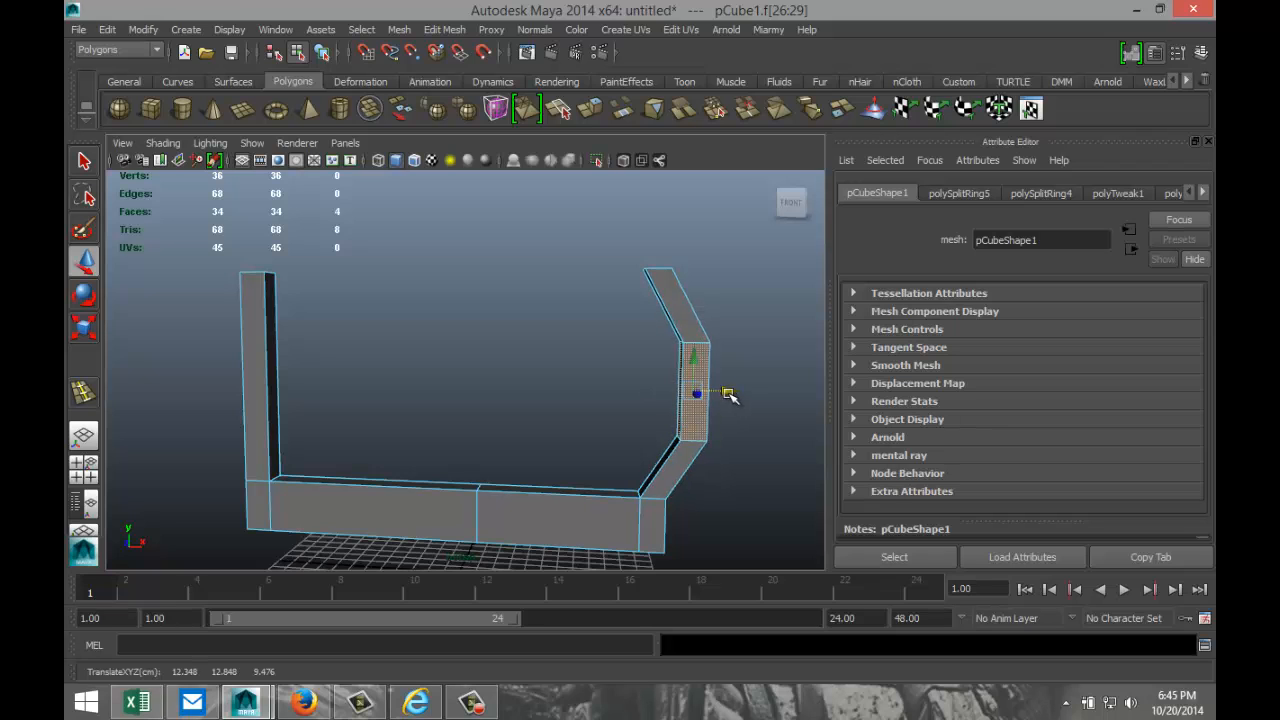
left_click_drag(511, 388, 533, 400, "alt")
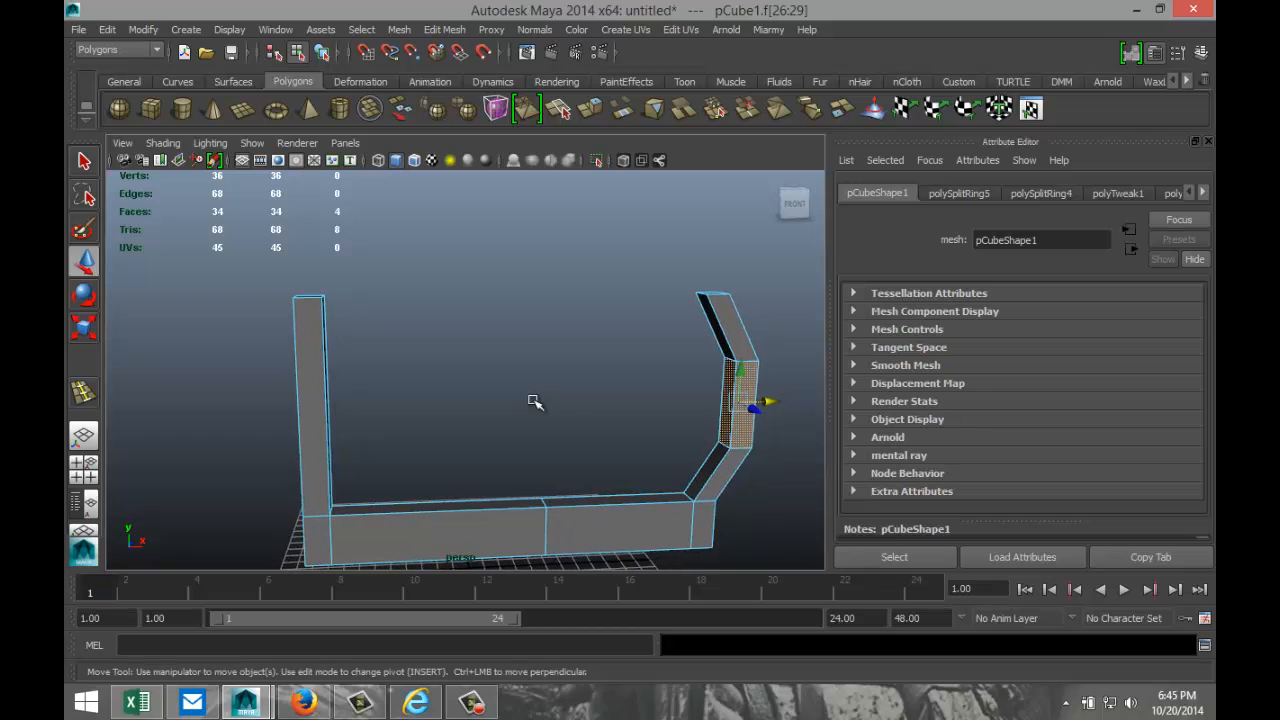
mouse_move(485, 364)
left_mouse_down("alt")
mouse_move(474, 366)
mouse_move(493, 370)
left_mouse_up("alt")
left_click(524, 347)
left_click_drag(586, 314, 392, 342, "alt")
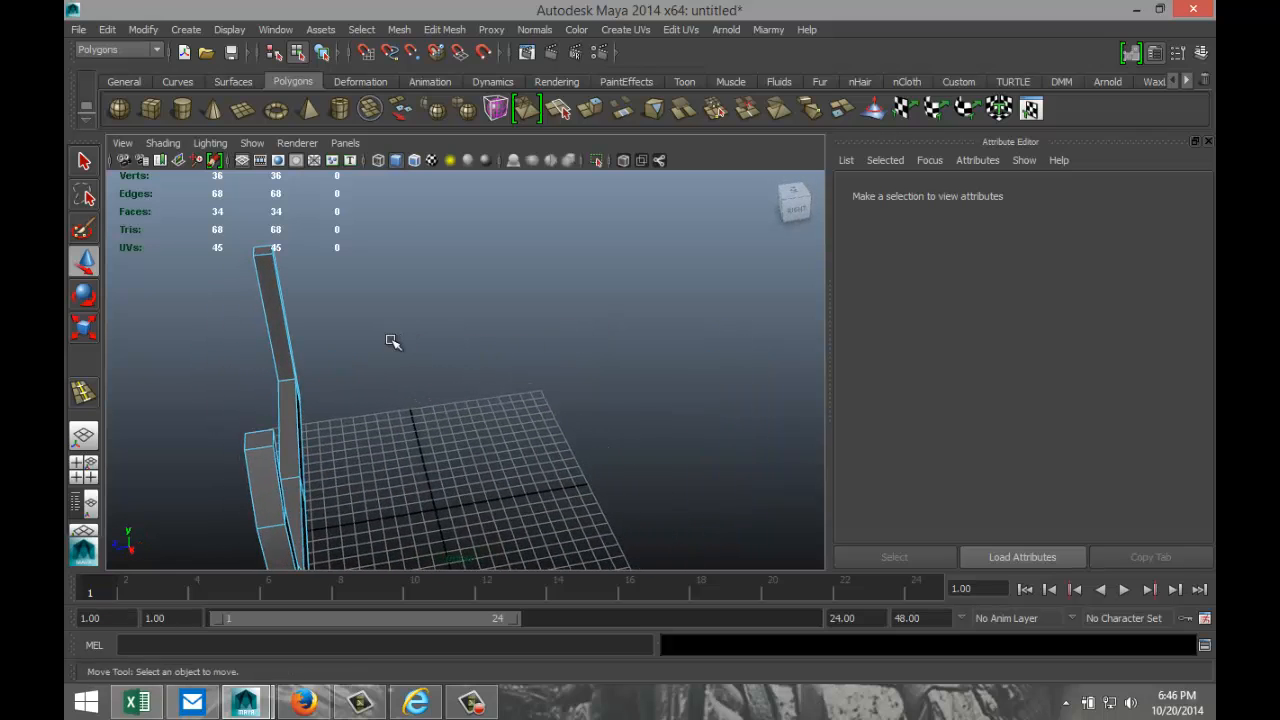
- Insert two parallel lengthwise edge loops around the frame, running along the bar and both uprights to form a central strip
left_click(446, 29)
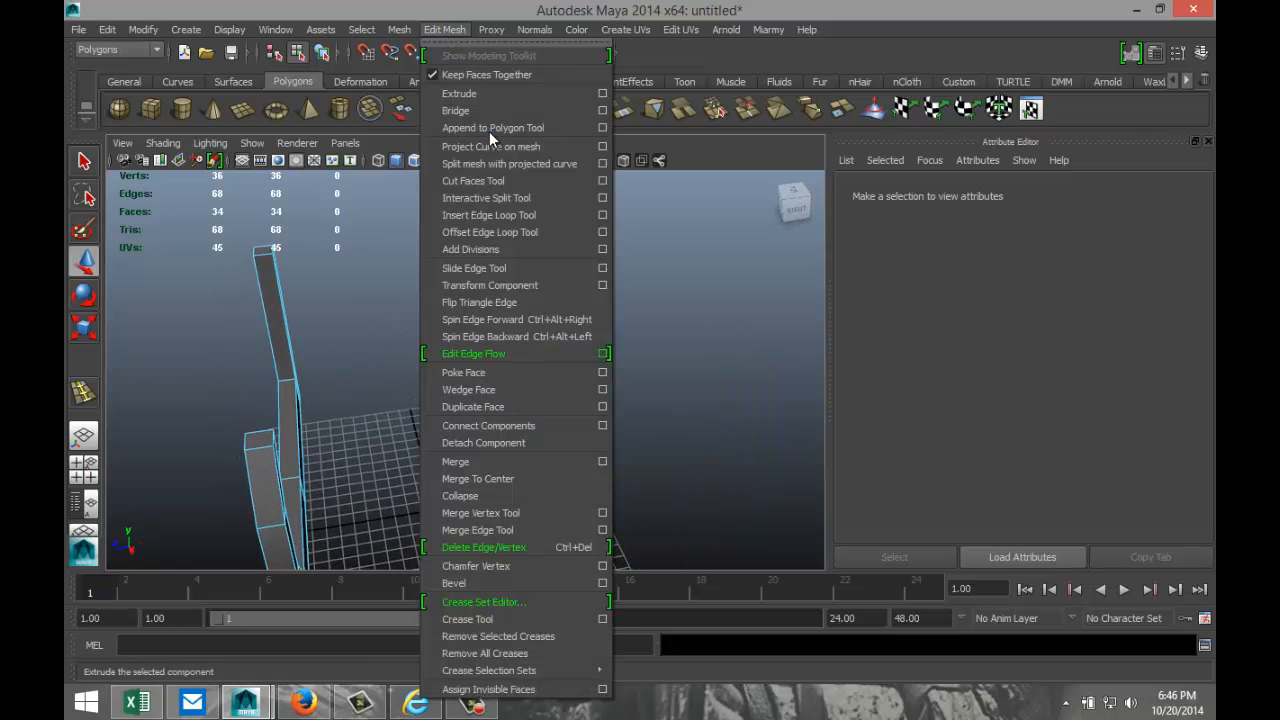
left_click(500, 215)
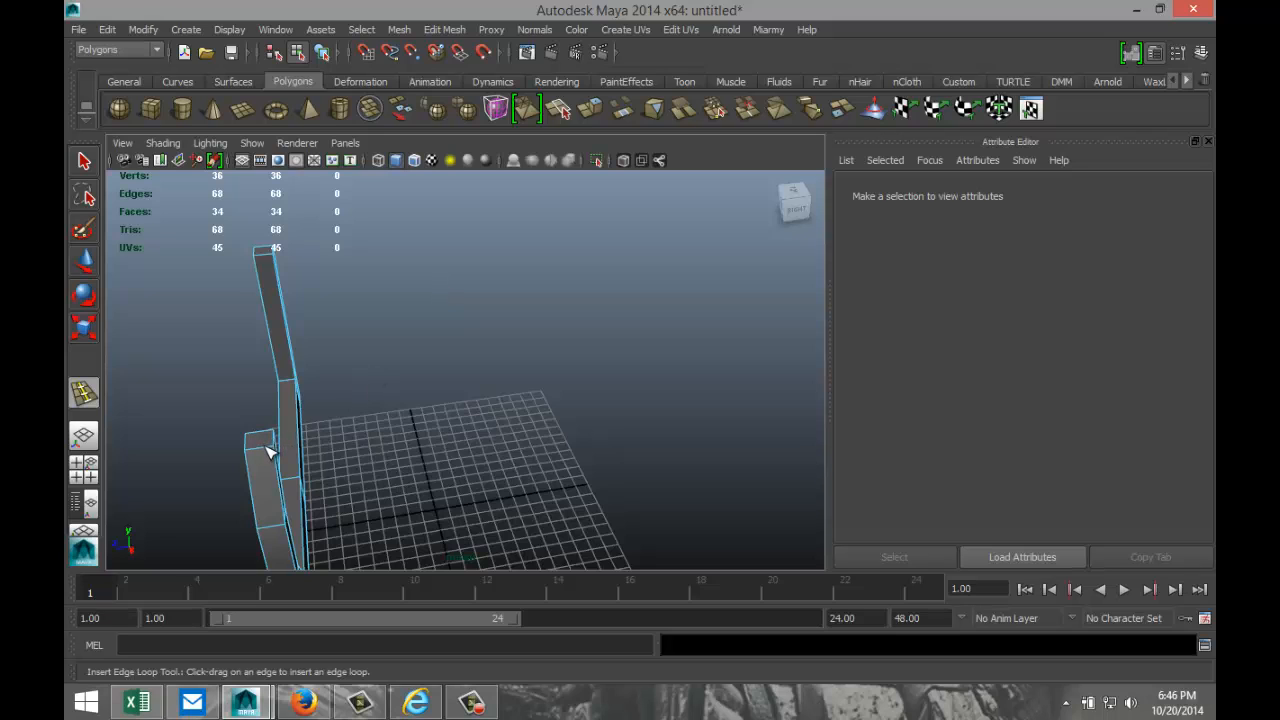
left_click_drag(268, 453, 570, 444)
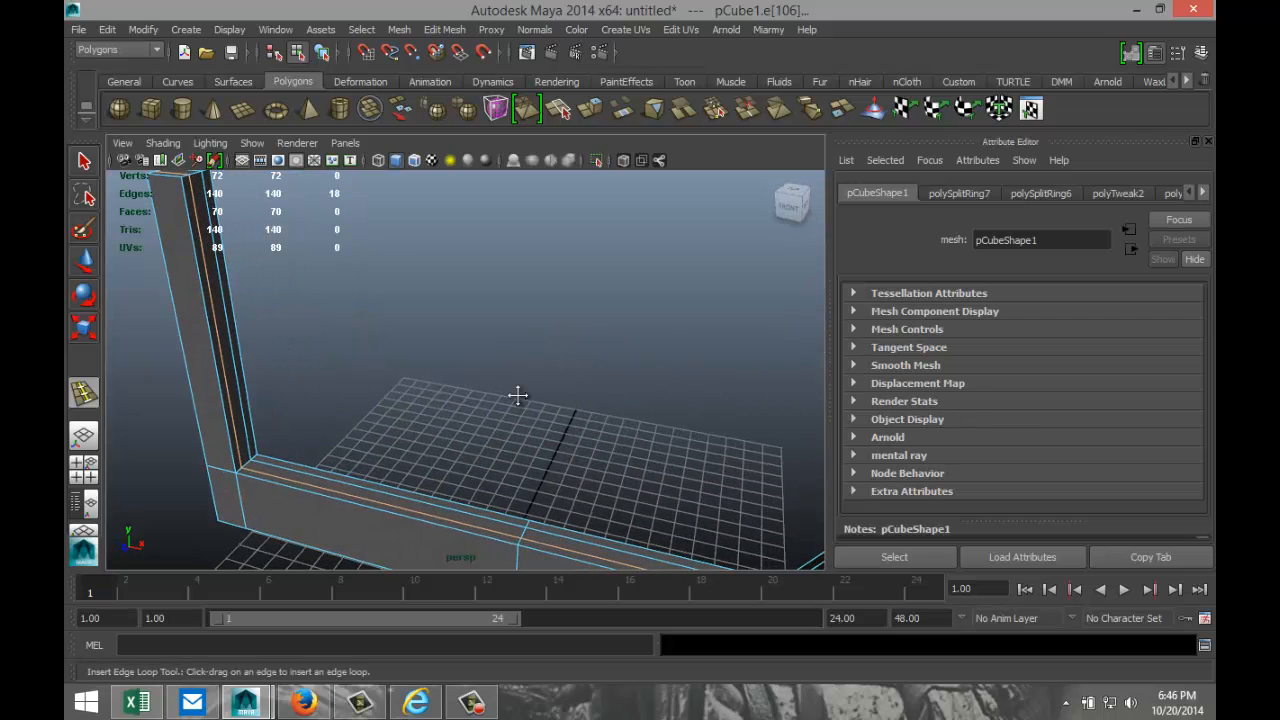
middle_click_drag(517, 394, 387, 446, "alt")
left_click_drag(387, 446, 695, 398, "alt")
- Extrude the whole loop of faces in the frame's central strip and scale it up uniformly to about 1.073
right_click_drag(767, 297, 765, 328)
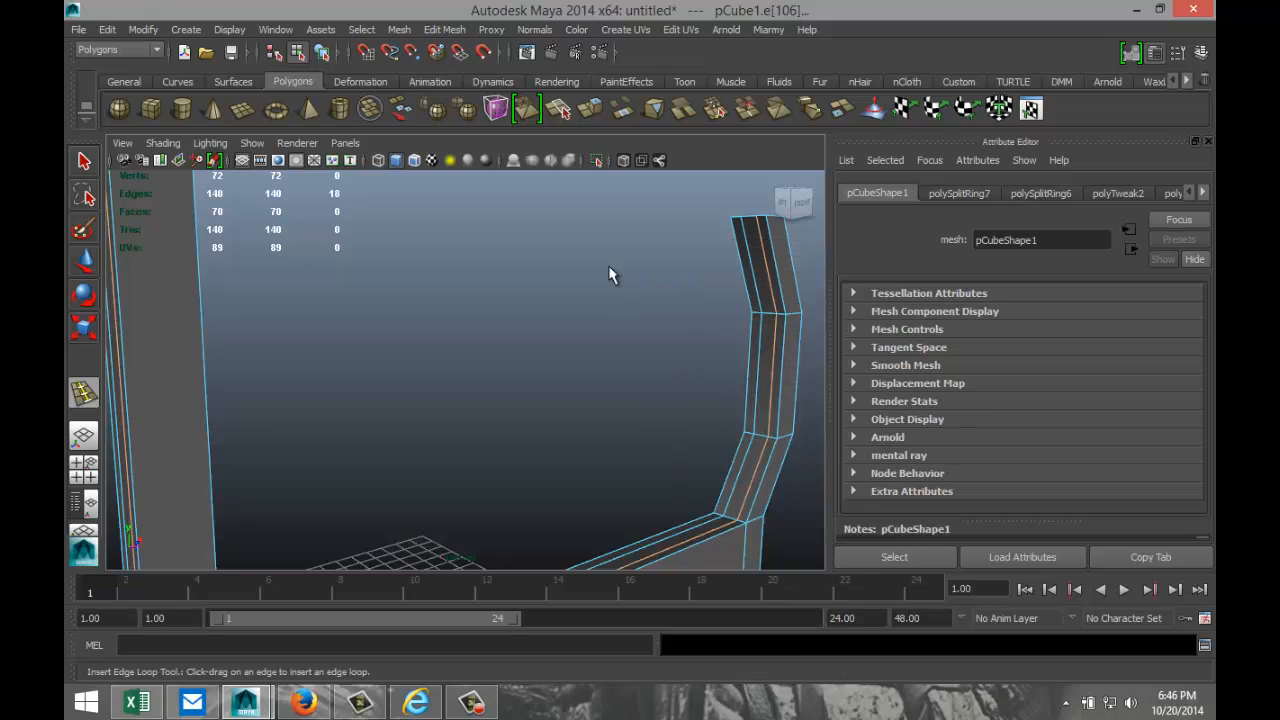
key("q")
left_click(763, 284)
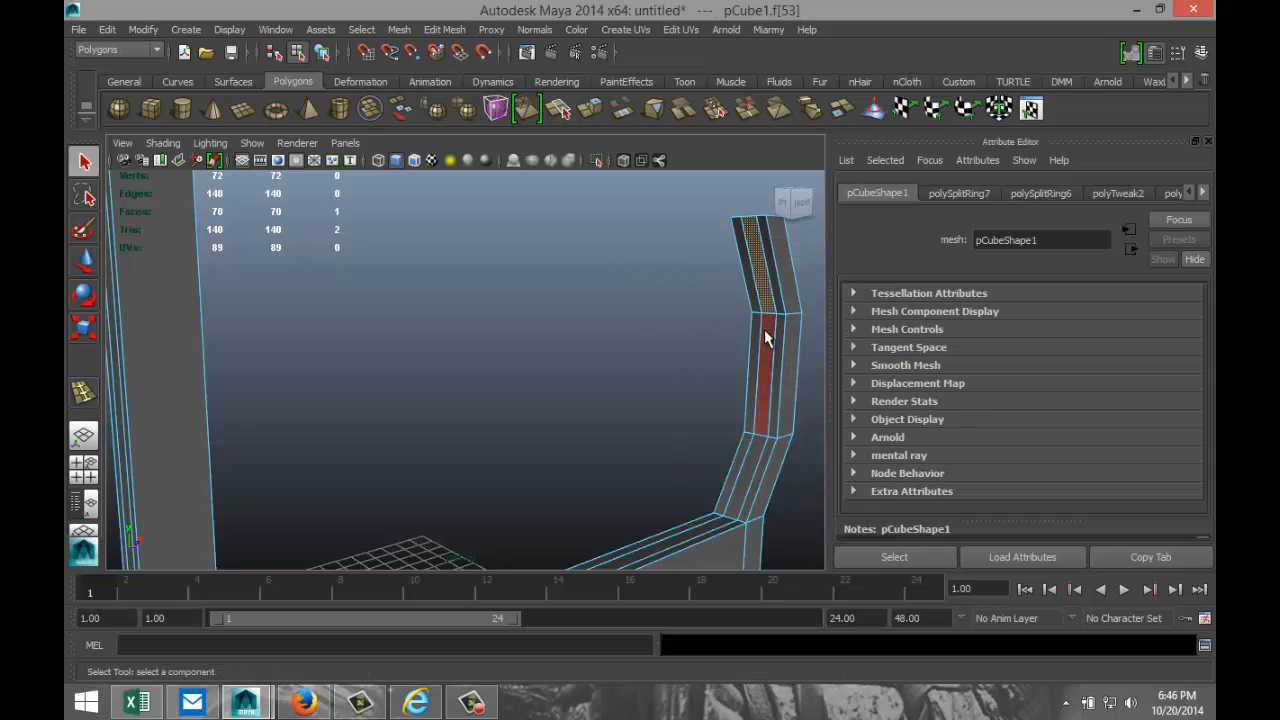
double_click(760, 340, "shift")
left_click_drag(758, 350, 481, 410, "alt")
left_click(444, 29)
left_click(477, 95)
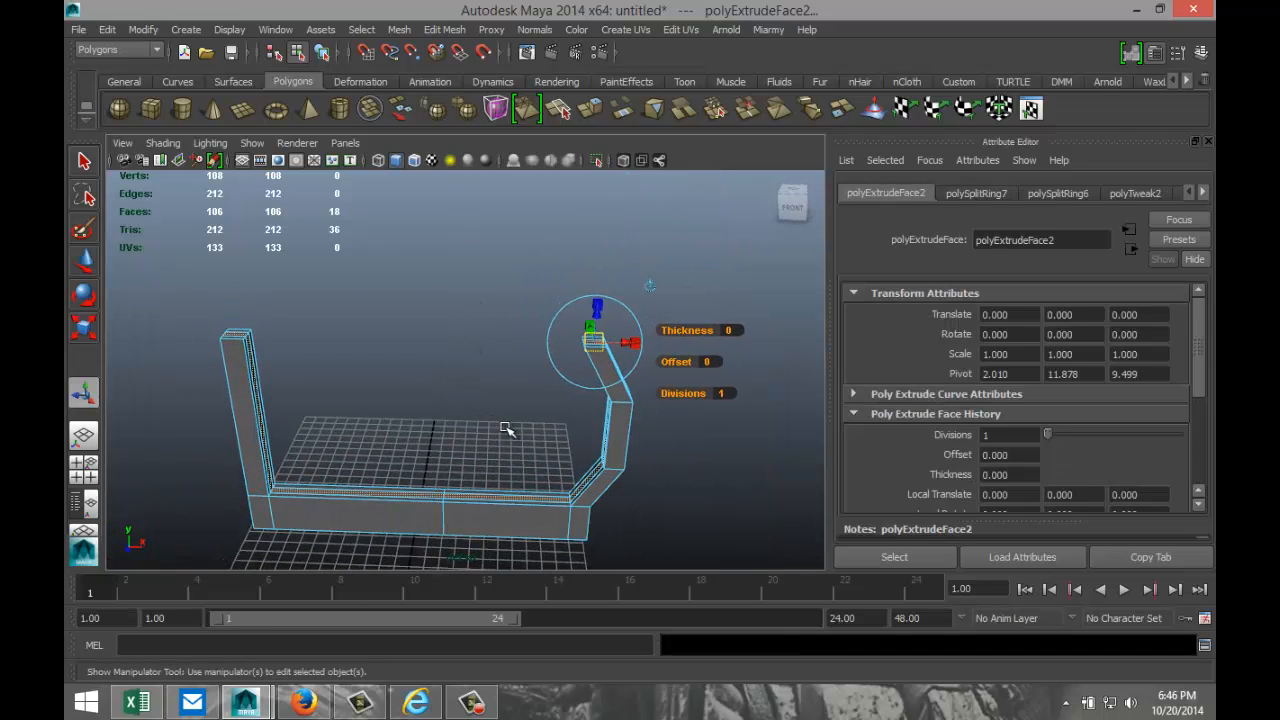
key("r")
left_click_drag(430, 447, 448, 449)
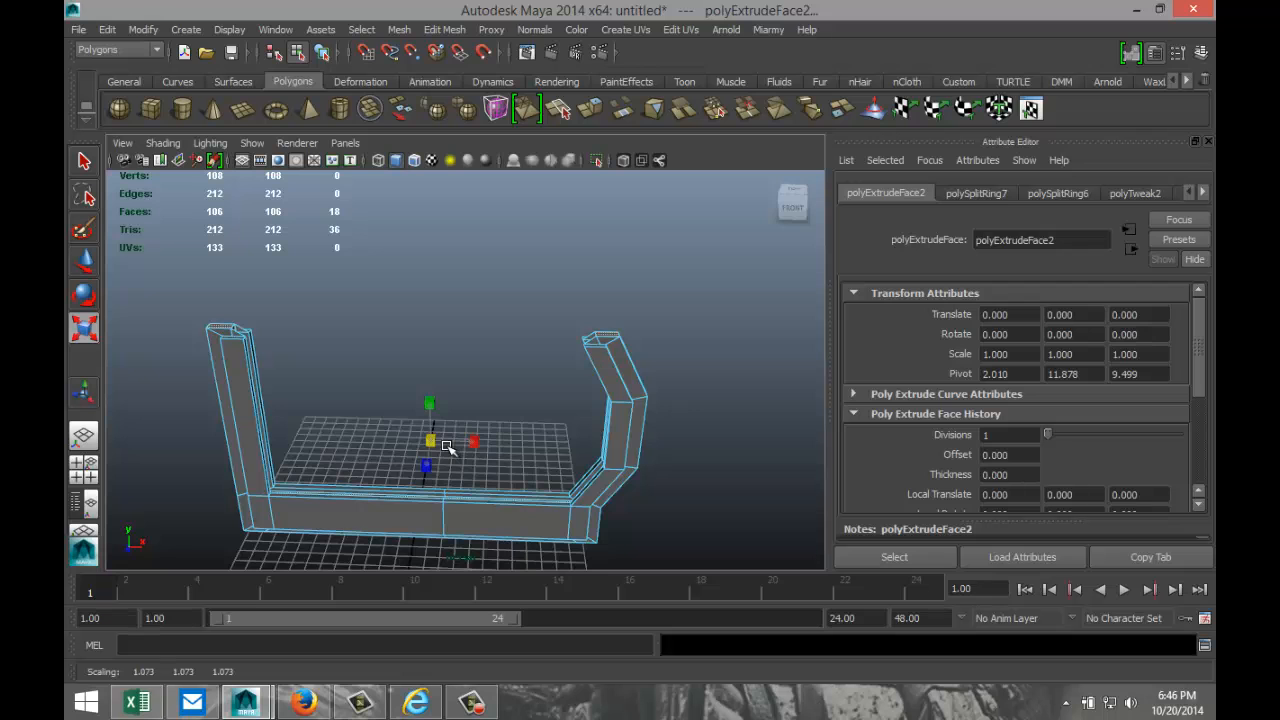
left_click_drag(352, 390, 393, 377, "alt")
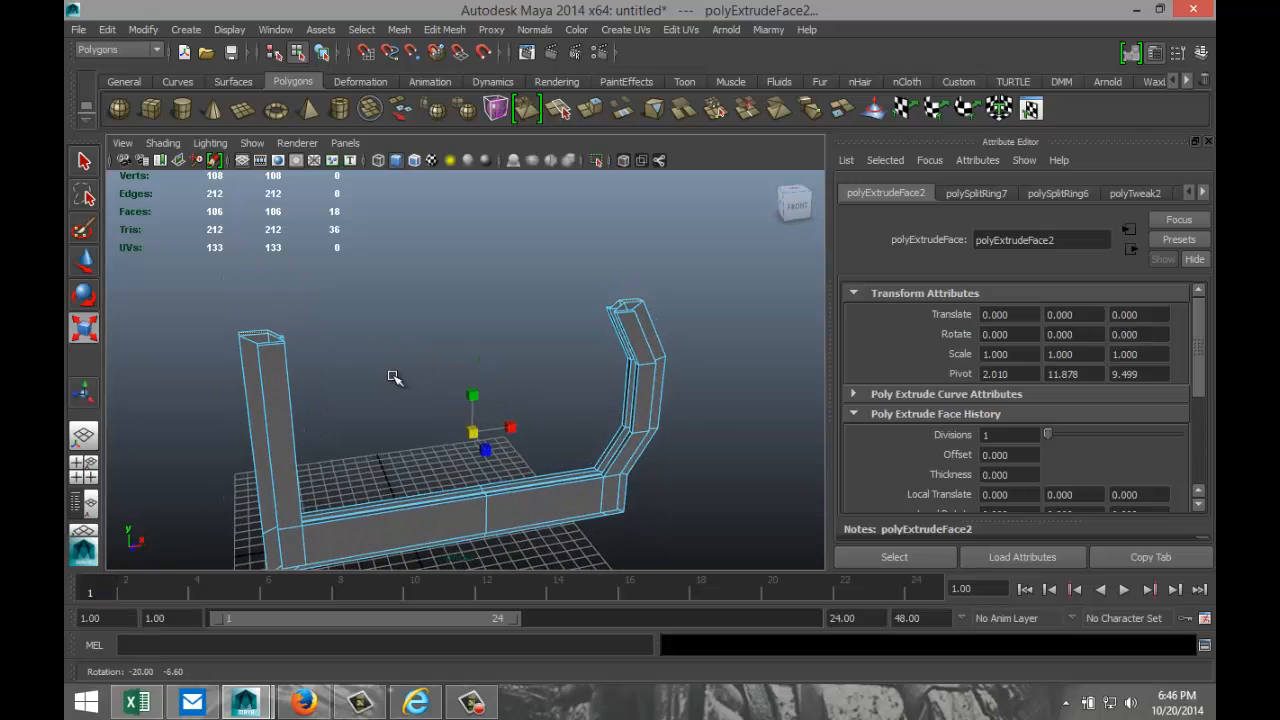
left_click(350, 305)
- Extrude the three inner central-strip faces of the right-hand upright and move them inward along X to the bar's middle edge loop
left_click_drag(380, 334, 540, 426, "alt")
left_click_drag(619, 433, 580, 368, "alt")
left_click(567, 351)
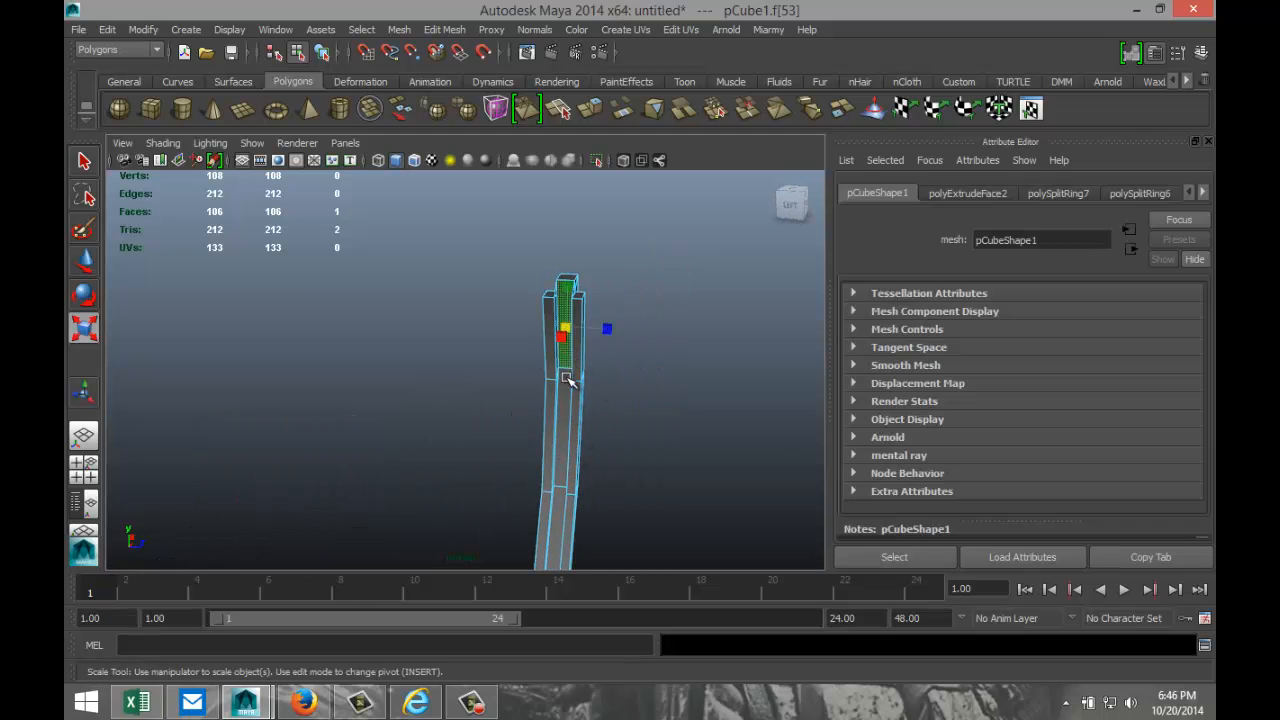
left_click(567, 402, "shift")
left_click(556, 512, "shift")
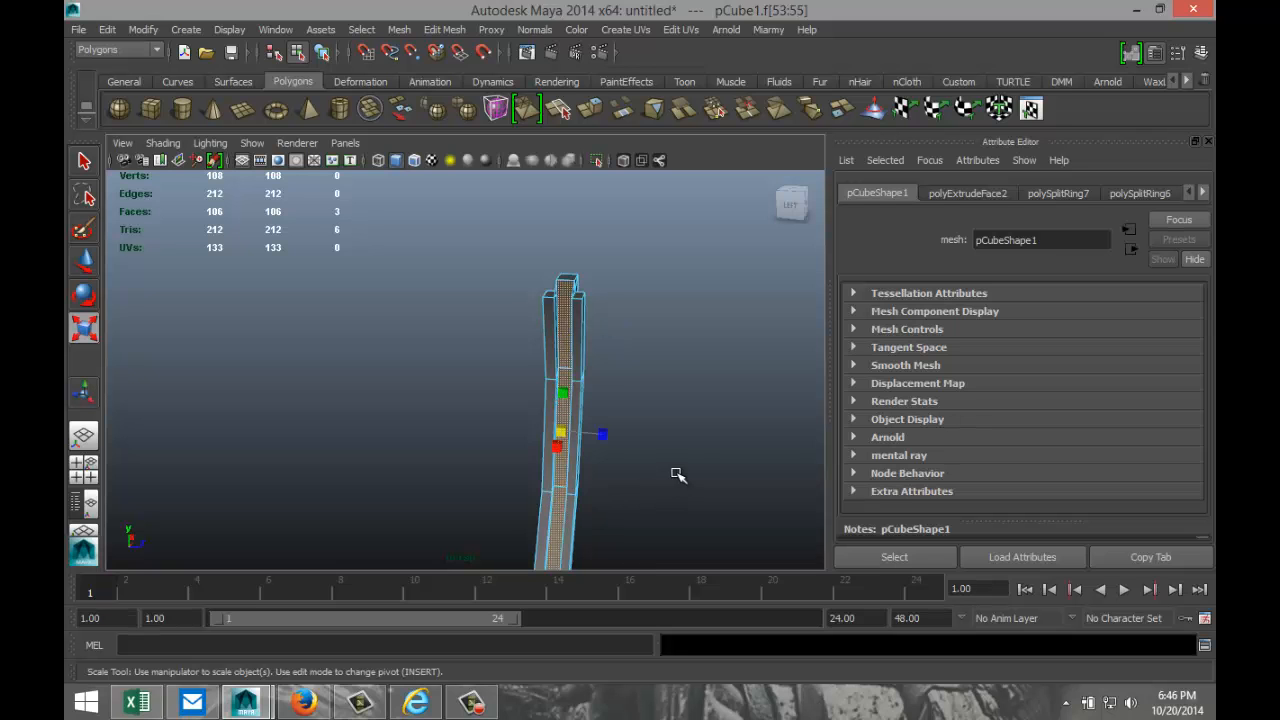
left_click_drag(677, 514, 512, 435, "alt")
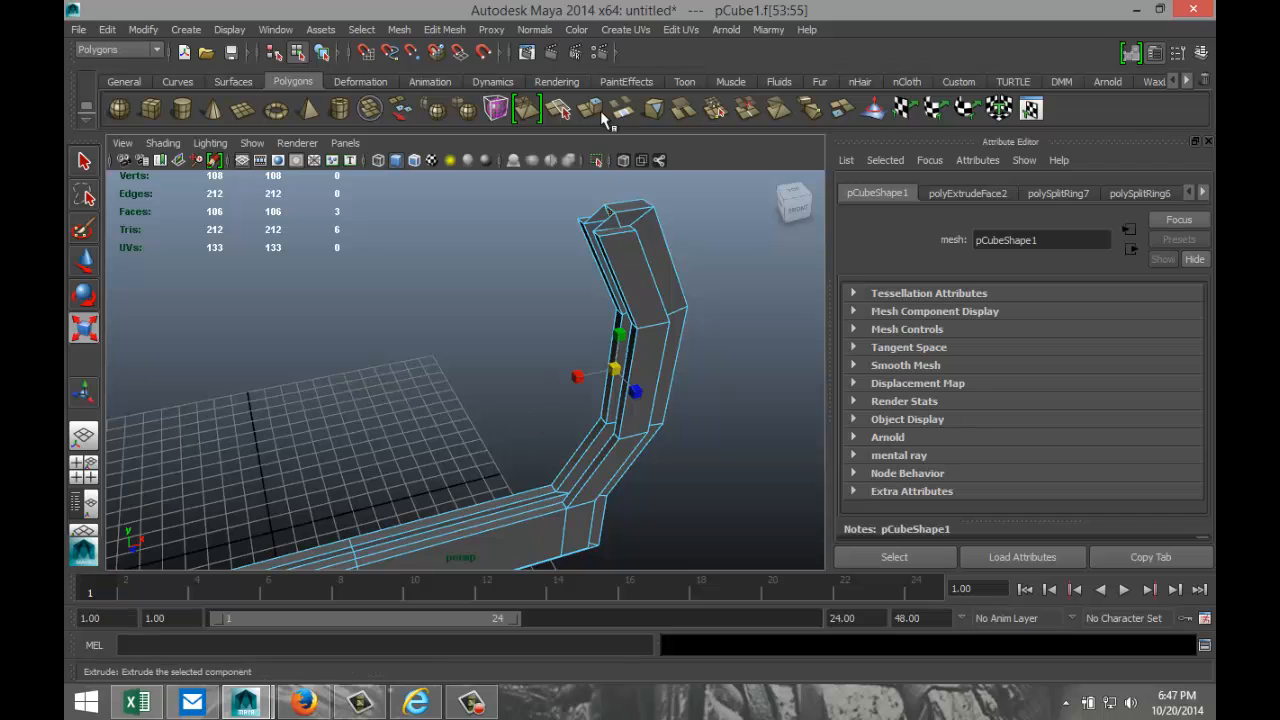
left_click(445, 30)
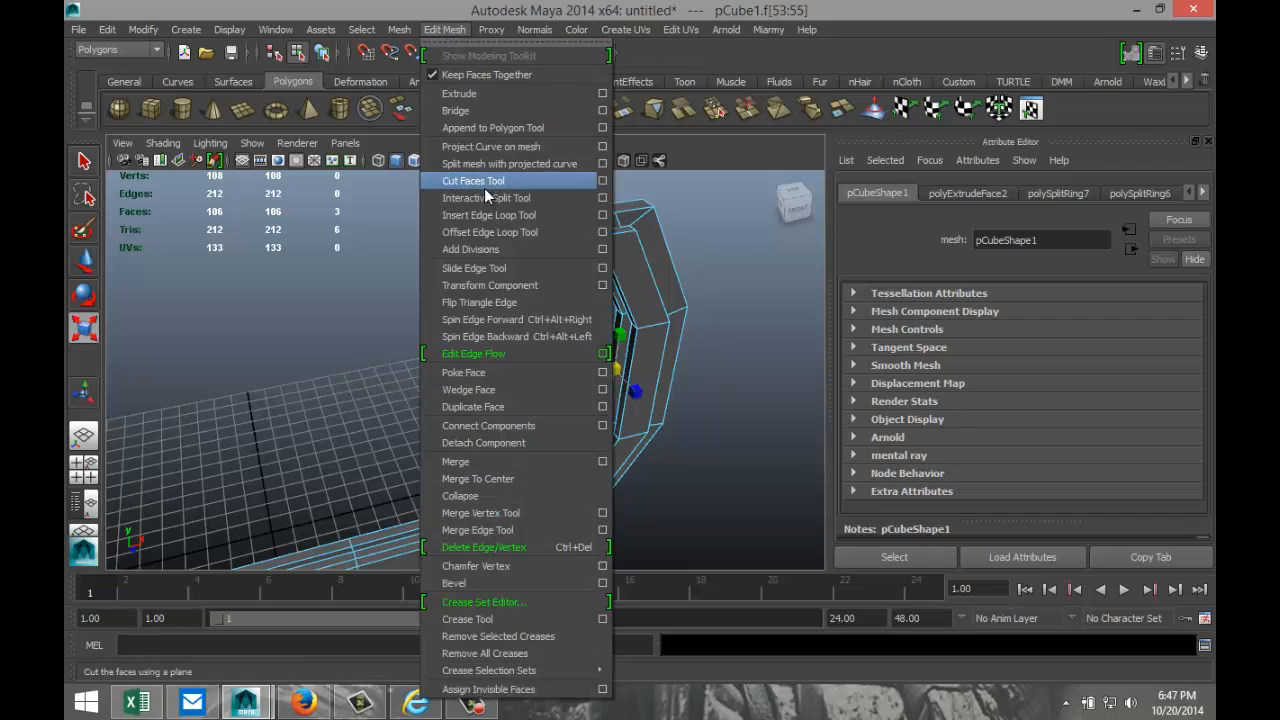
left_click(459, 93)
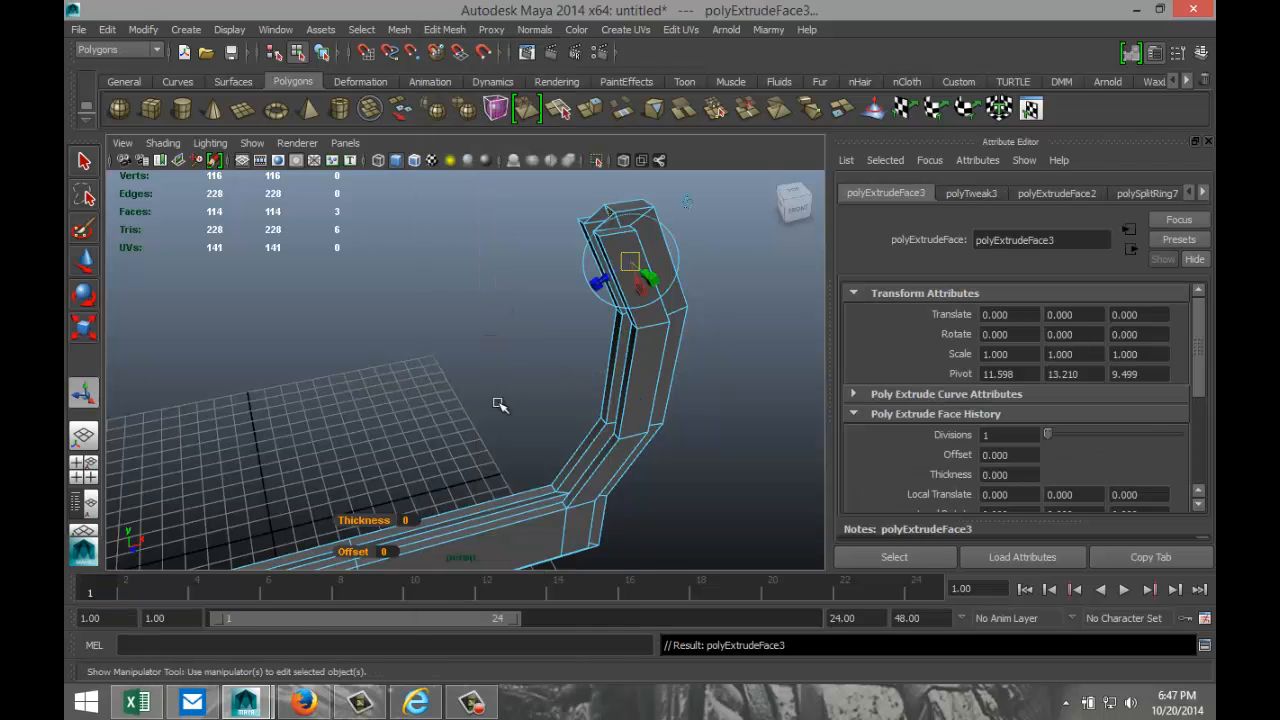
key("w")
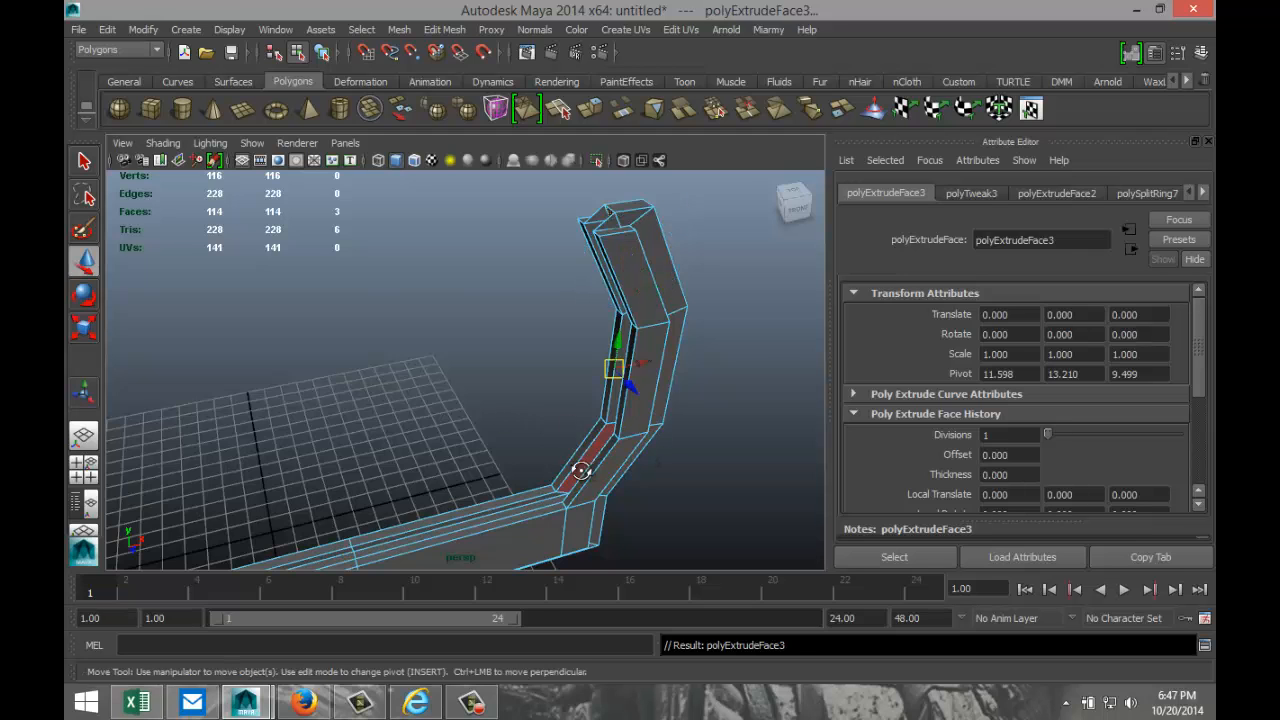
left_click_drag(581, 471, 545, 463, "alt")
left_click_drag(615, 403, 576, 351)
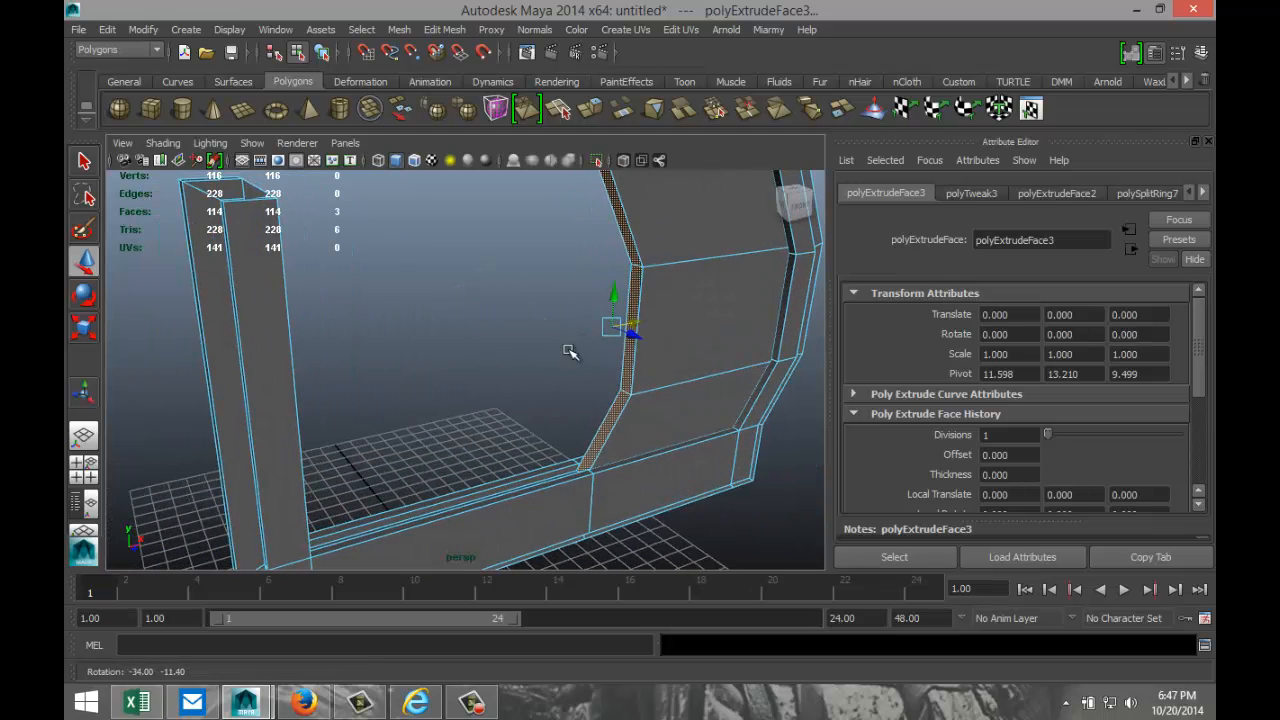
left_click(466, 361)
- Insert two horizontal edge loops in the left-hand upright, level with the lower and upper bends of the right-hand upright
left_click_drag(460, 346, 408, 305, "alt")
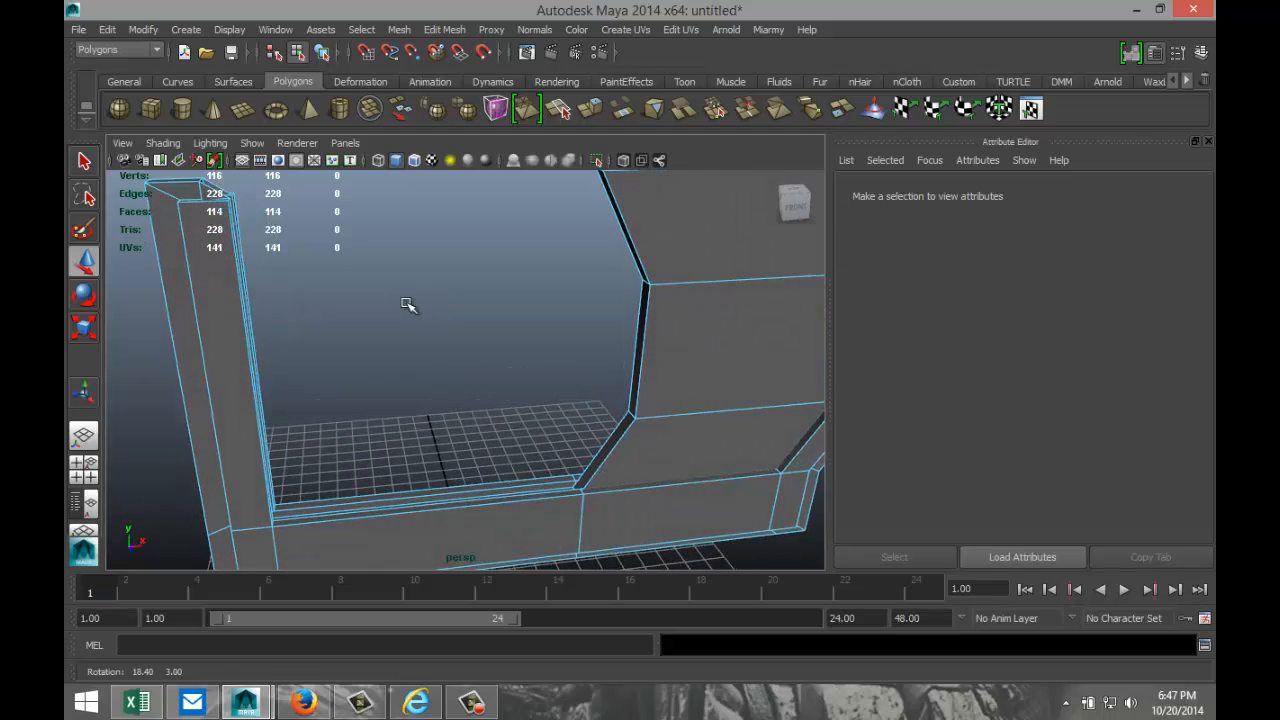
left_click(445, 29)
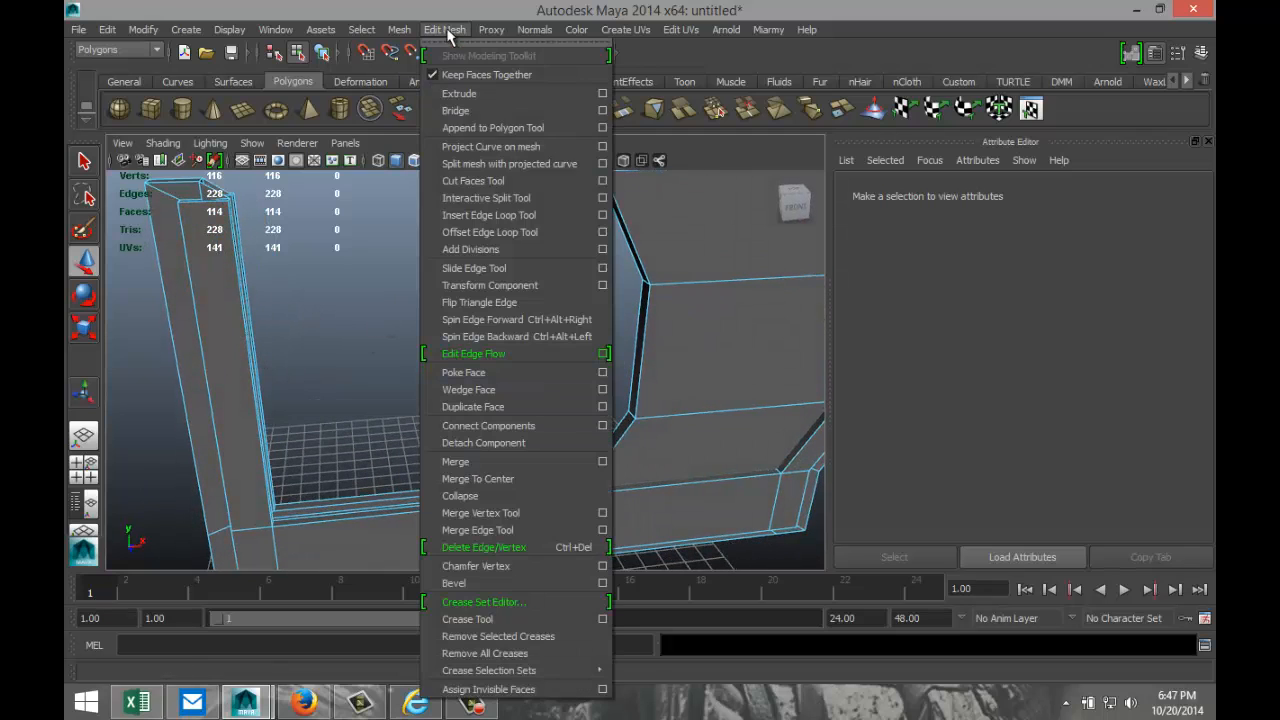
left_click(510, 215)
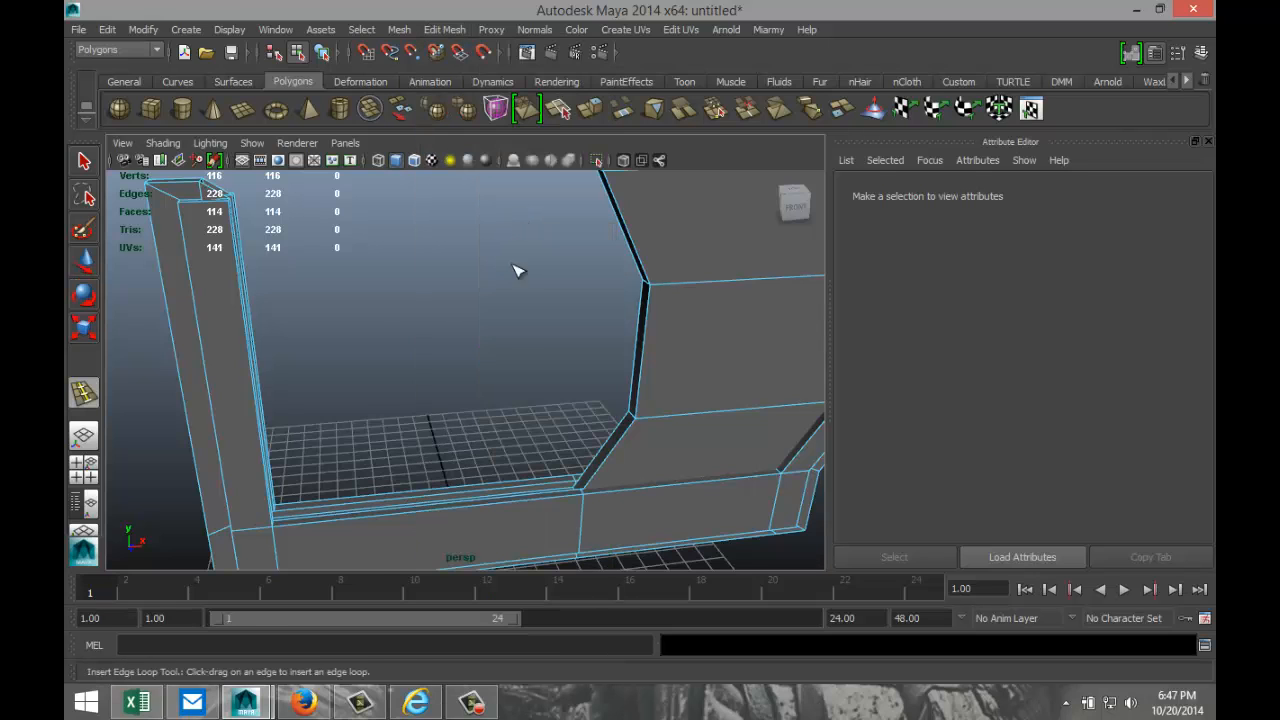
left_click(83, 463)
key("space")
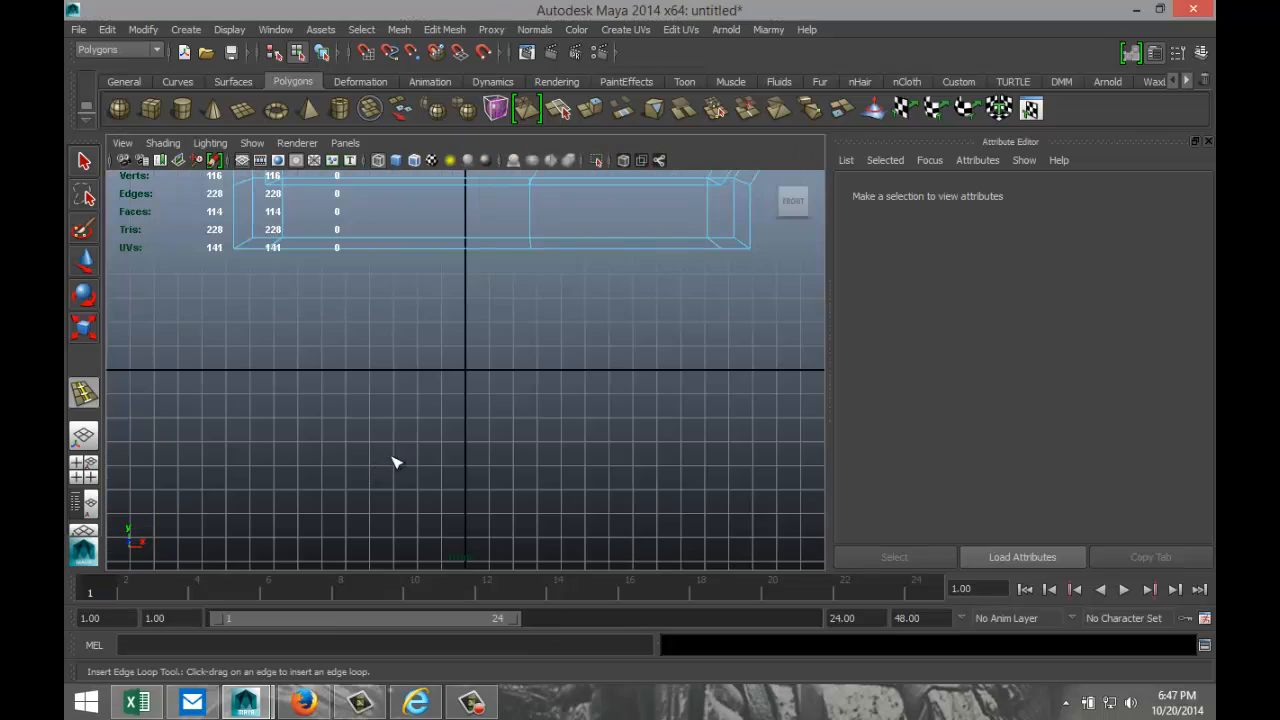
scroll(394, 457, "down", 5)
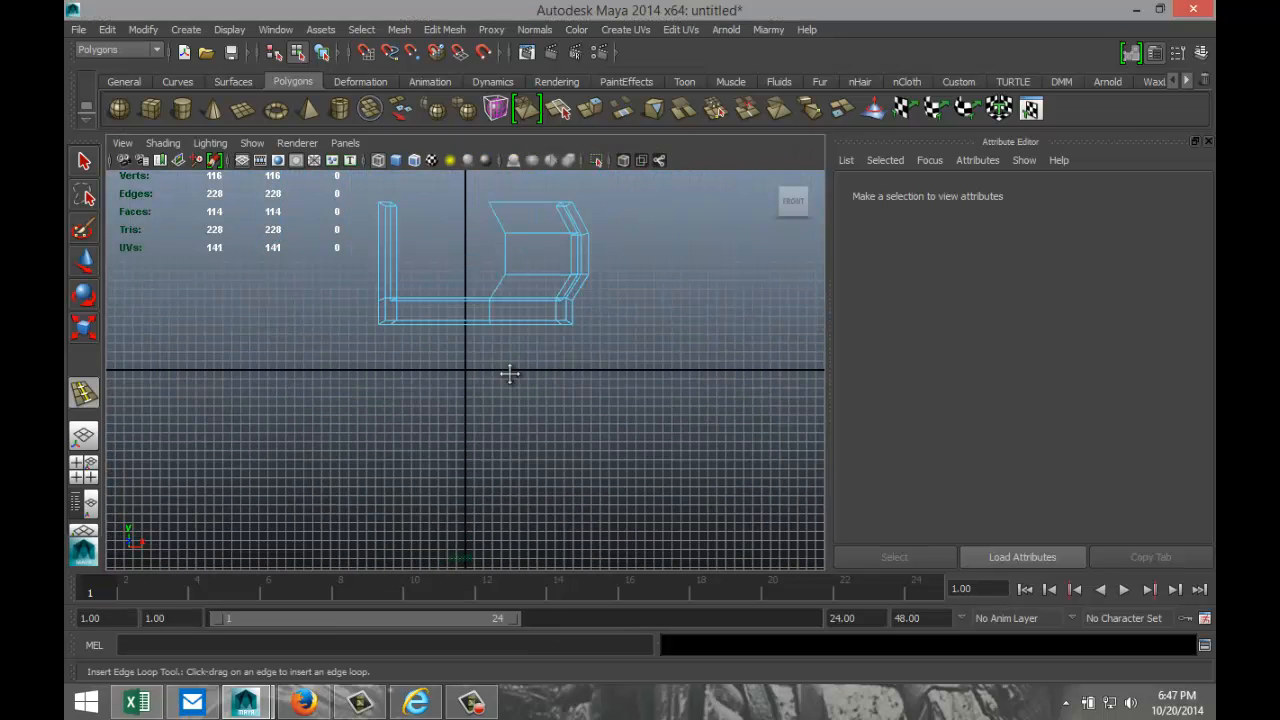
middle_click_drag(508, 371, 537, 443, "alt")
scroll(560, 443, "up", 3)
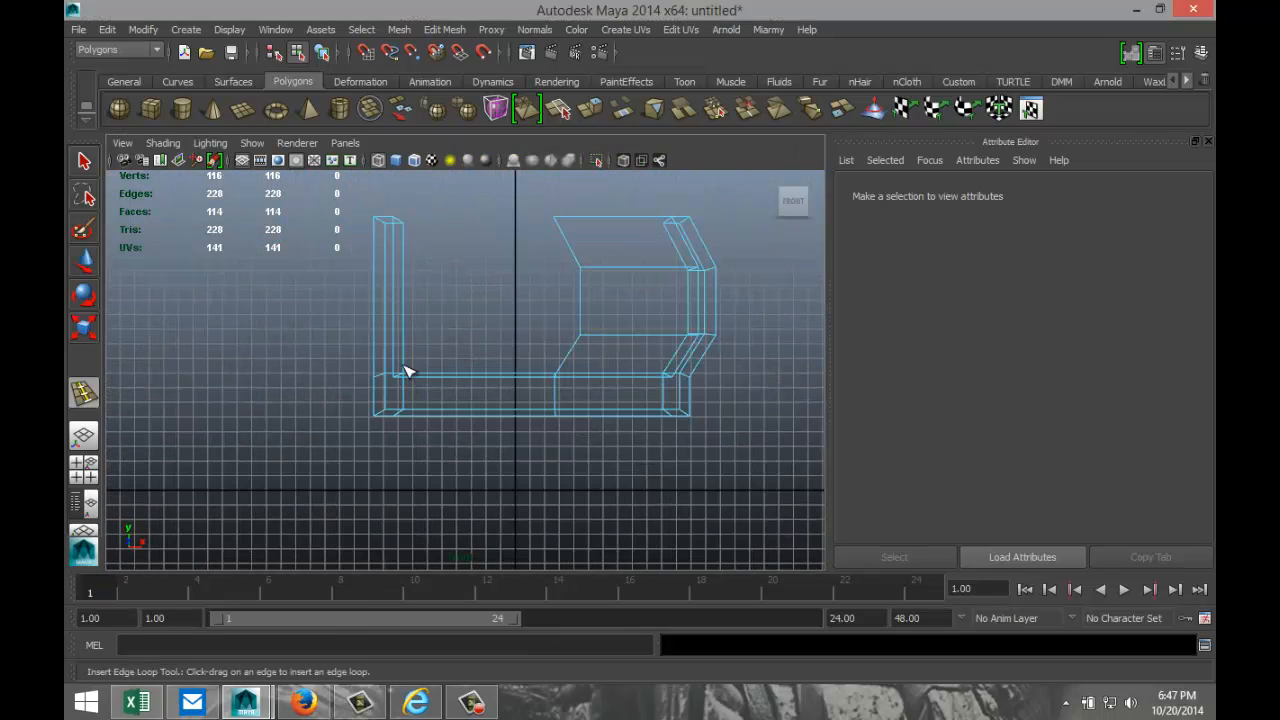
scroll(405, 372, "up", 2)
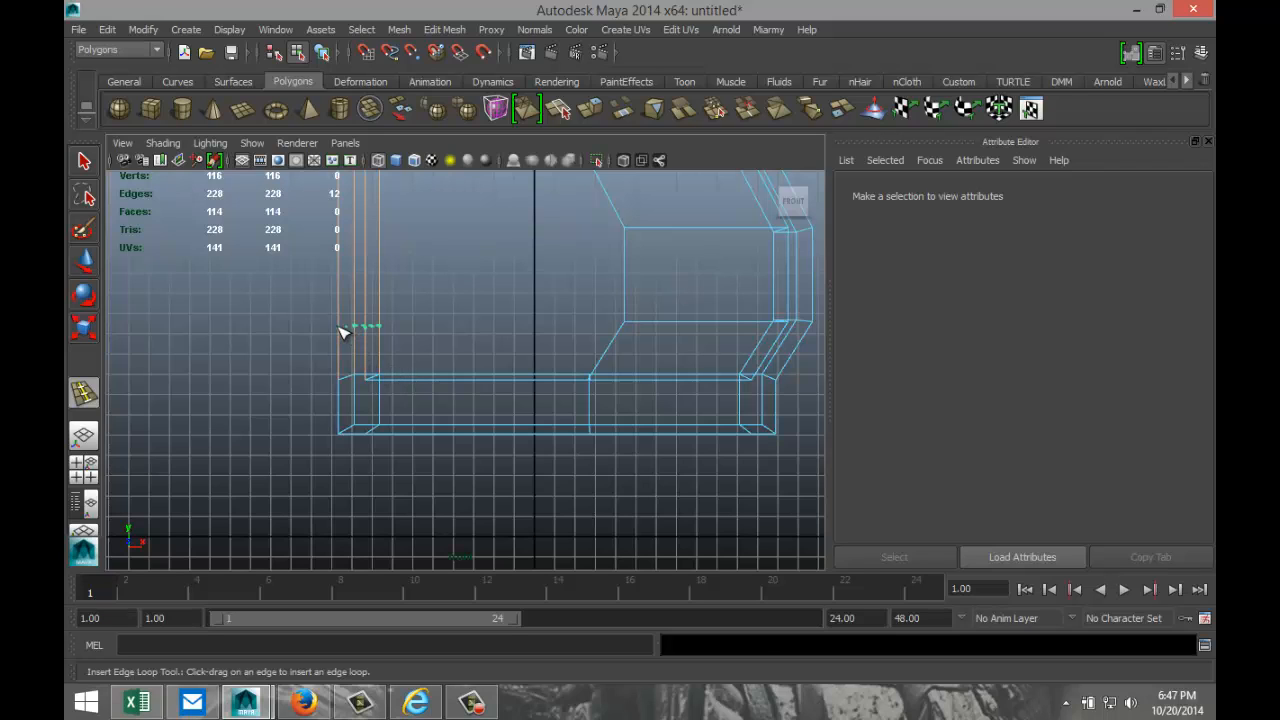
left_click(342, 330)
left_click(340, 222)
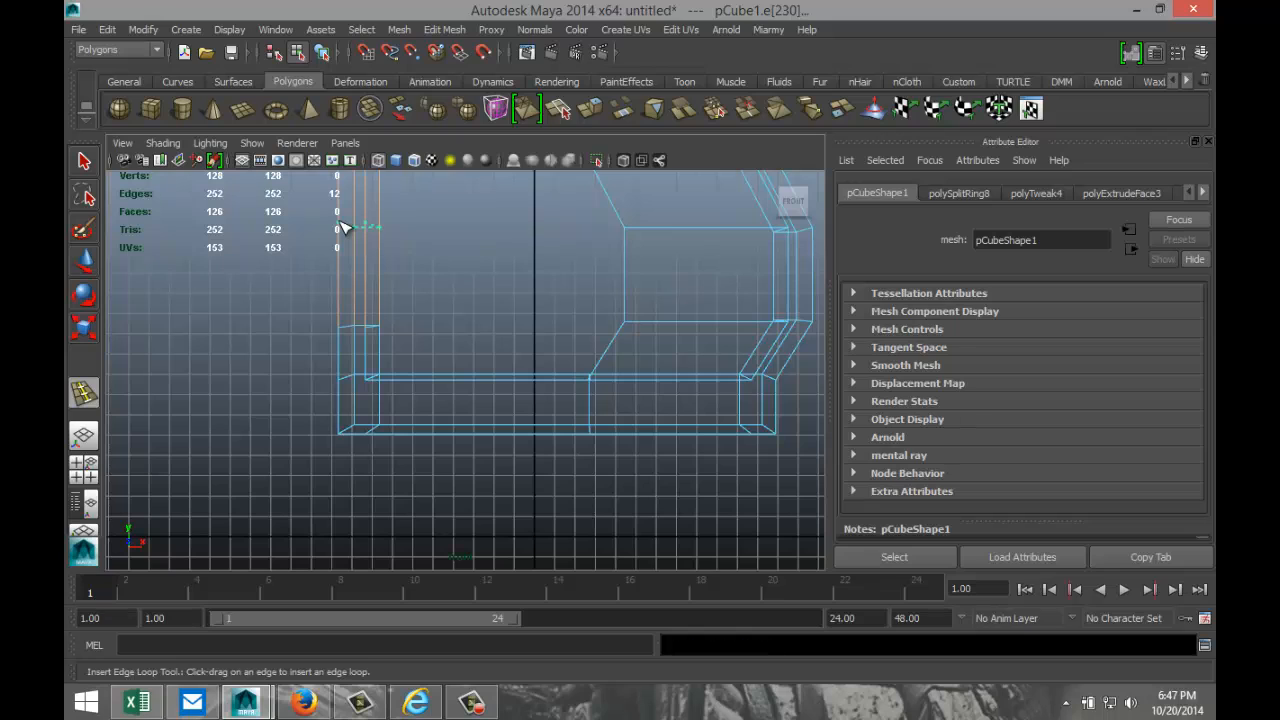
left_click_drag(342, 228, 342, 228)
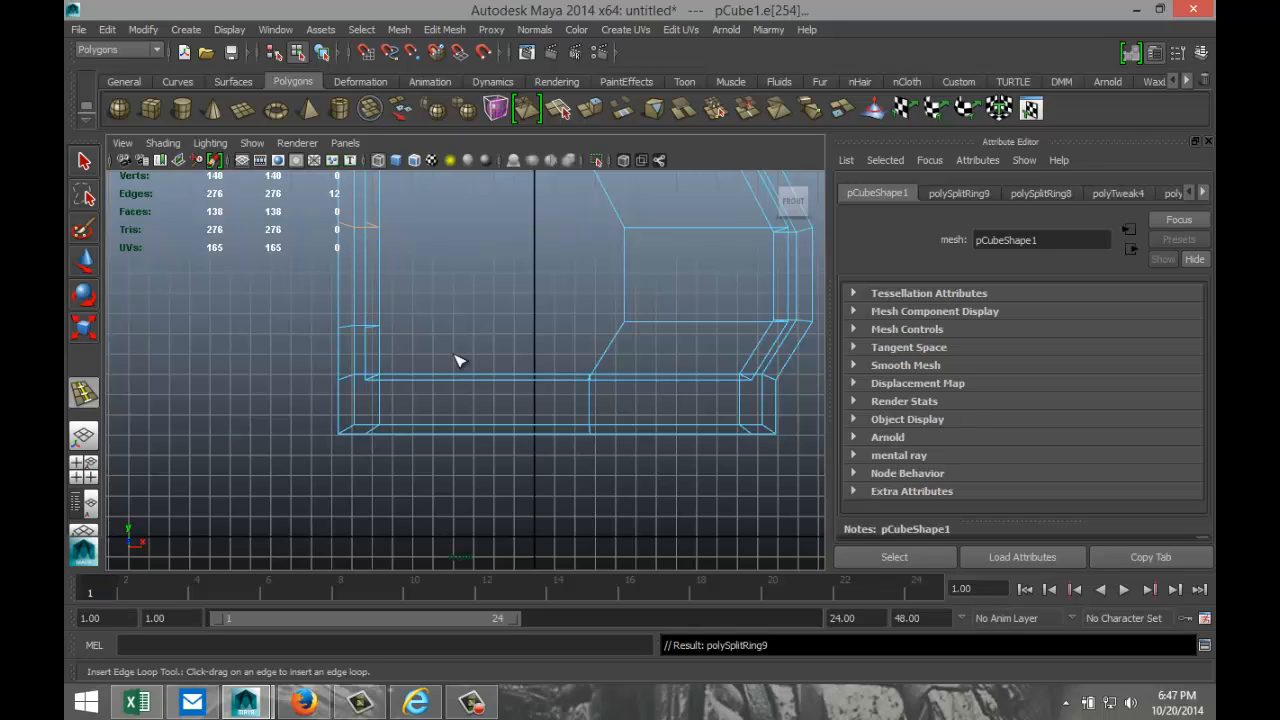
- Select the faces between the left-hand upright's two new edge loops and move them outward along X to about -10.225 cm
key("q")
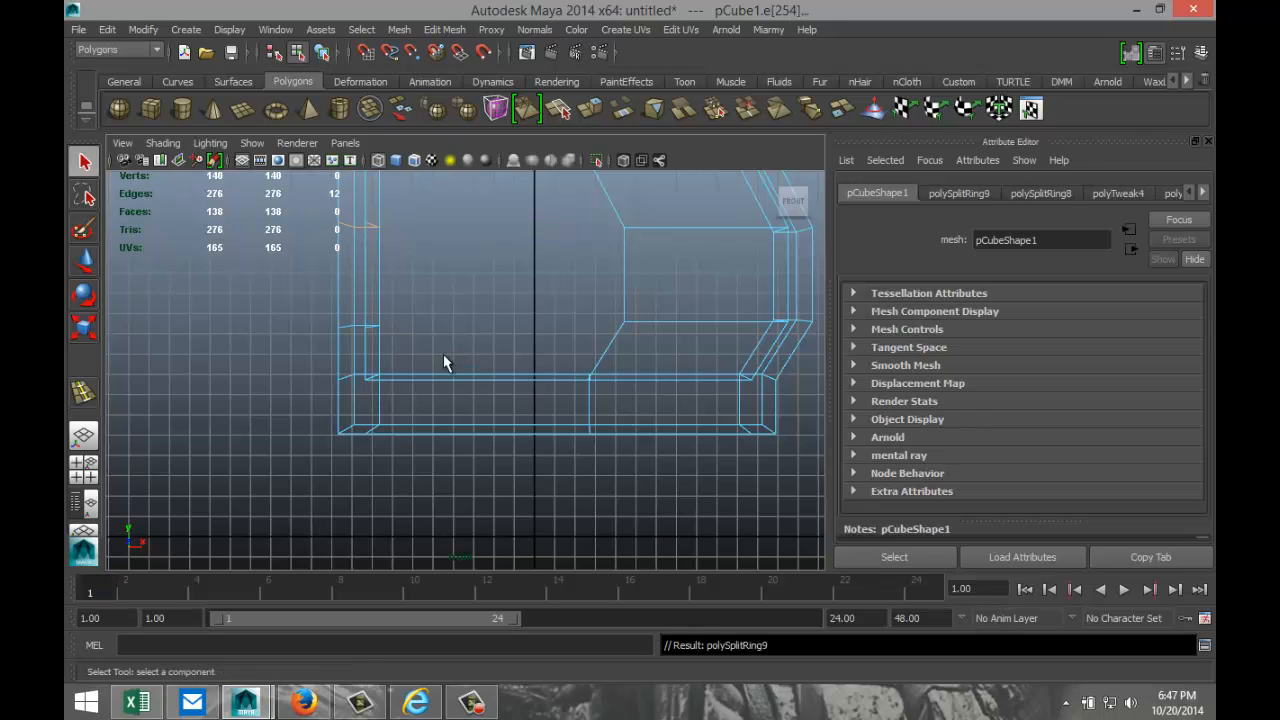
left_click(83, 466)
key("space")
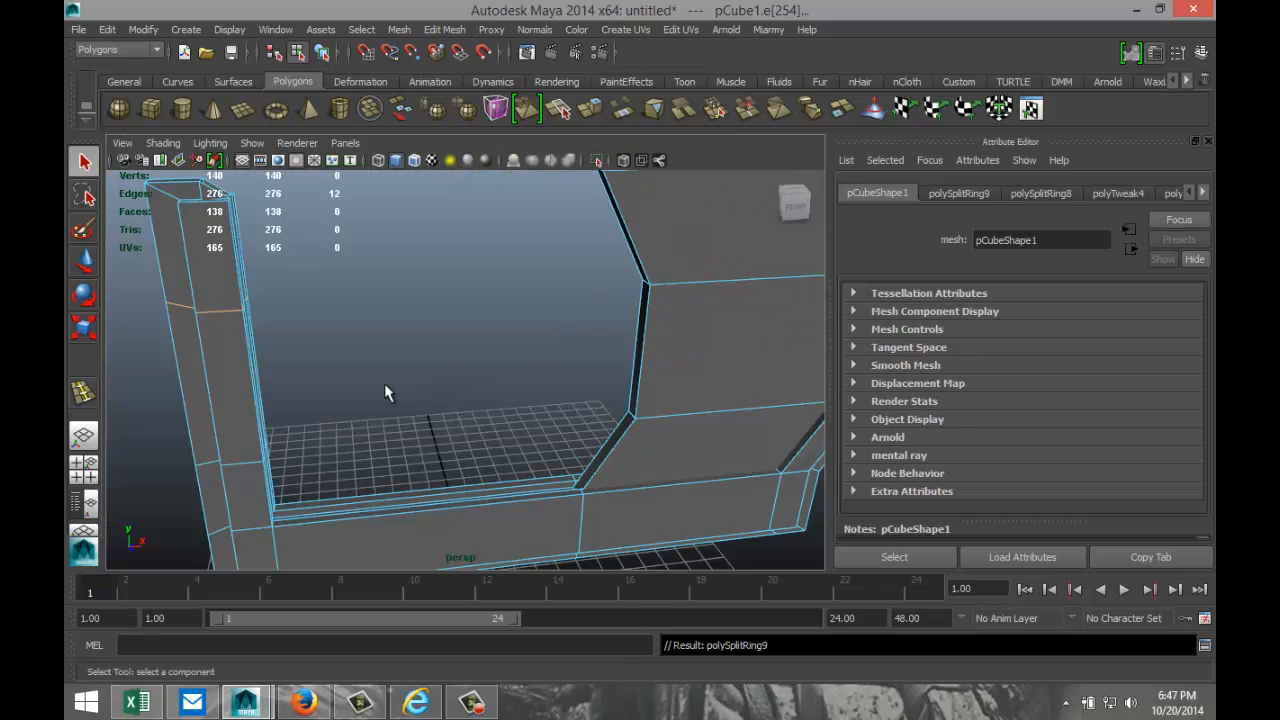
left_click_drag(348, 390, 465, 378, "alt")
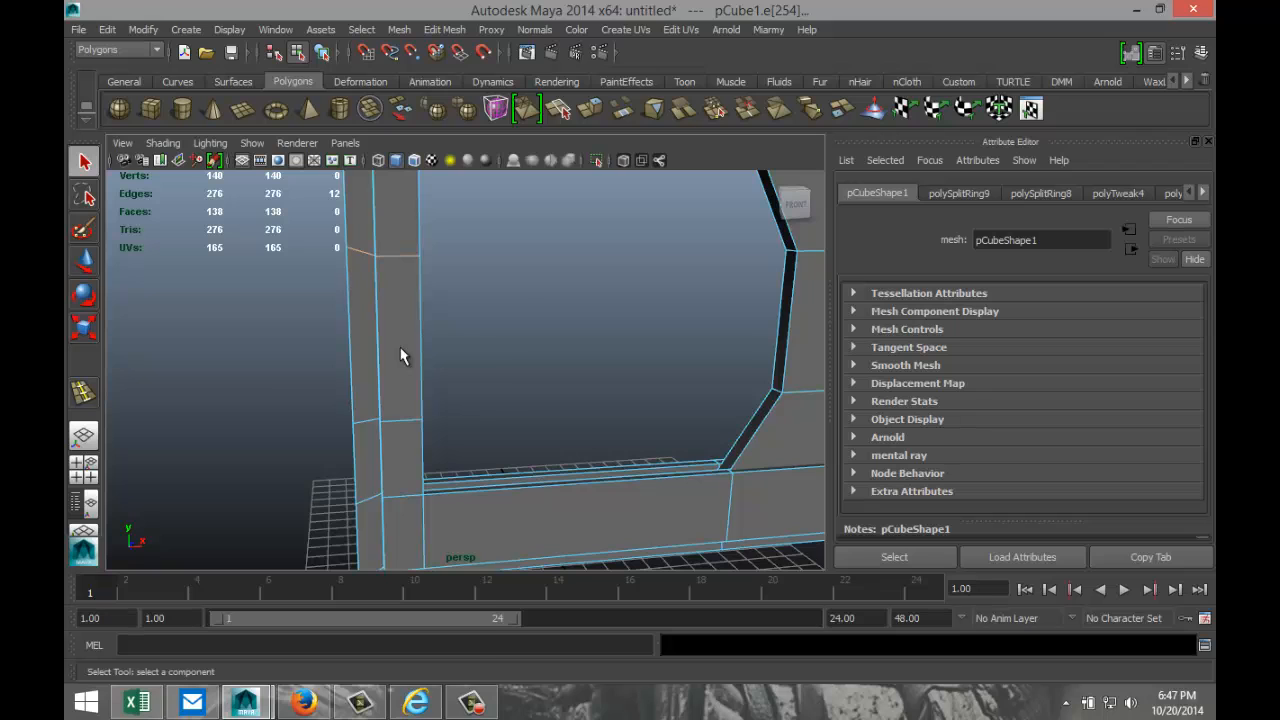
right_click_drag(400, 357, 309, 343)
mouse_move(501, 335)
left_mouse_down()
mouse_move(516, 338)
mouse_move(495, 338)
left_mouse_up()
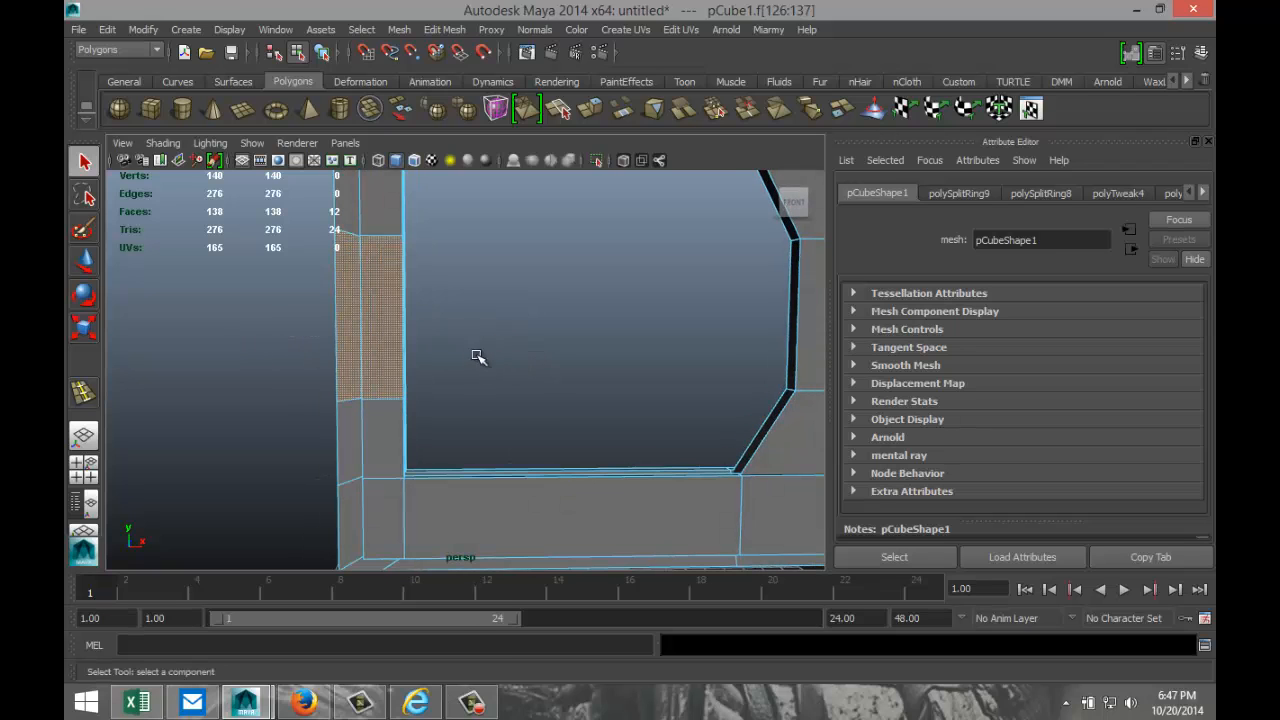
key("w")
left_click_drag(416, 316, 358, 316)
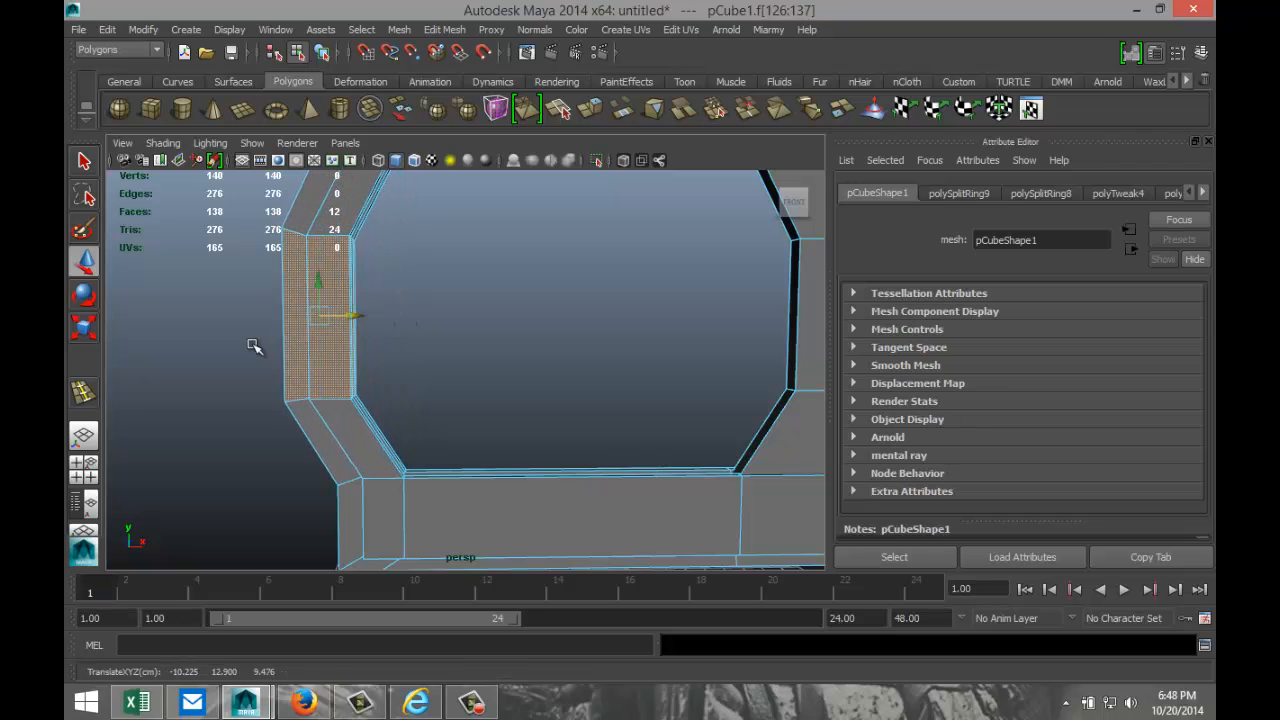
scroll(249, 341, "down", 3)
left_click_drag(250, 320, 447, 345, "alt")
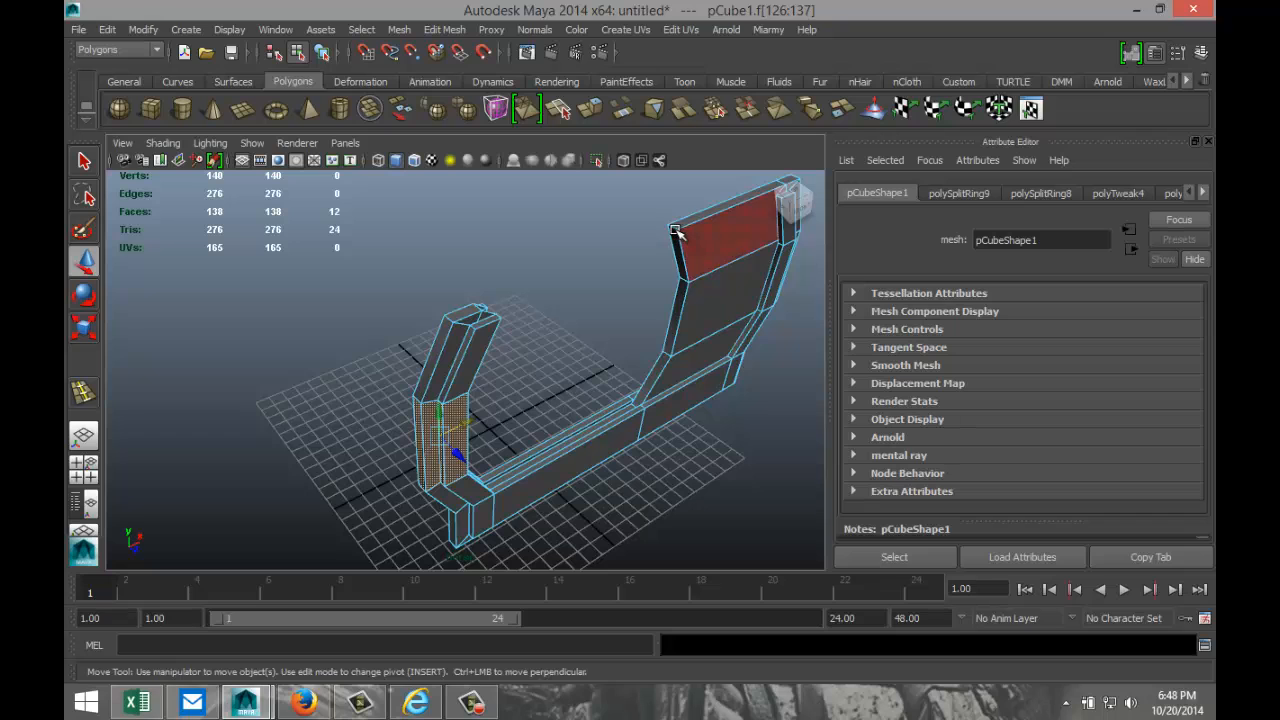
- Extrude the top edge at the inner end of the right-hand panel and move it along X to about -8.549 cm, reaching the left-hand upright
right_click_drag(676, 232, 677, 190)
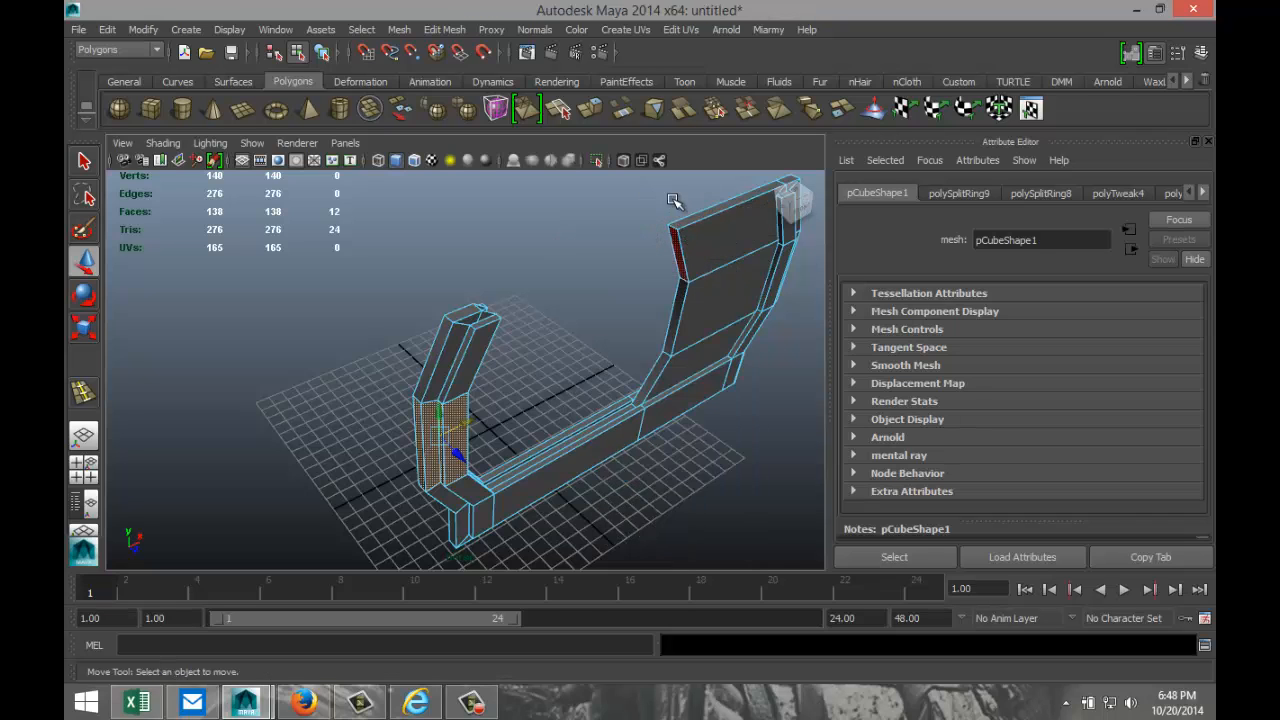
left_click(675, 230)
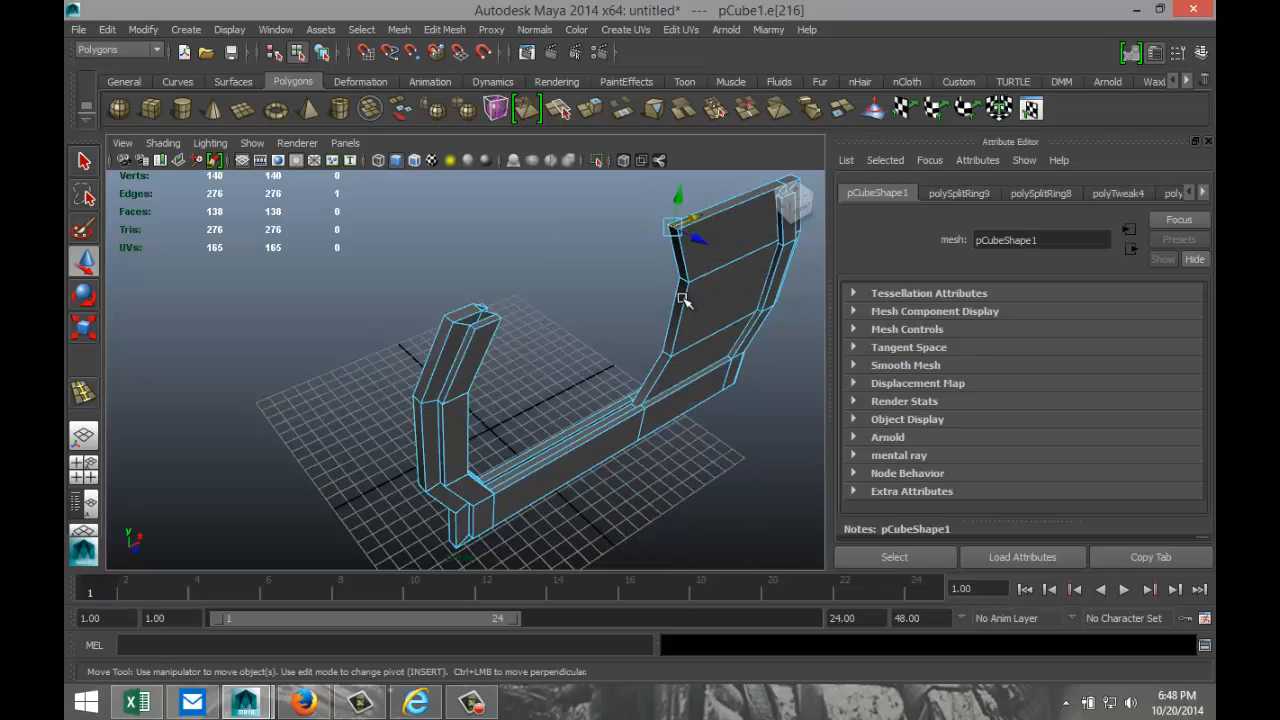
scroll(688, 311, "up", 3)
left_click_drag(698, 309, 600, 285, "alt")
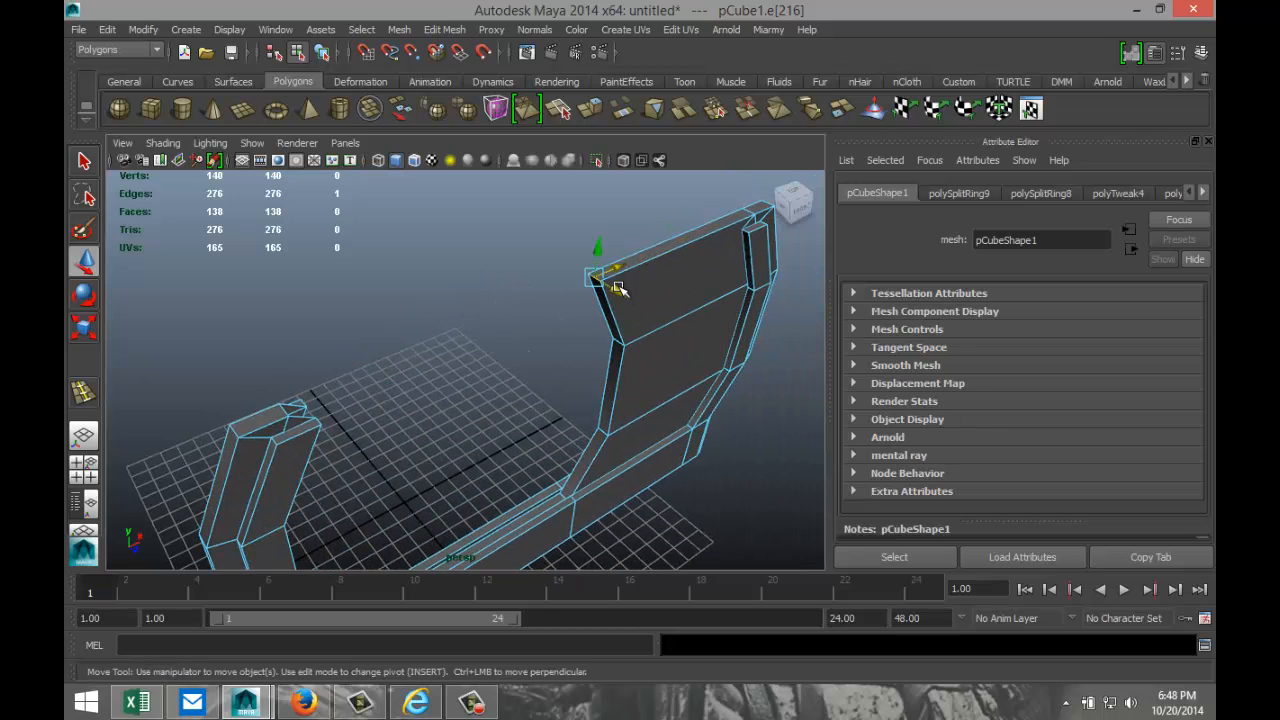
left_click(444, 30)
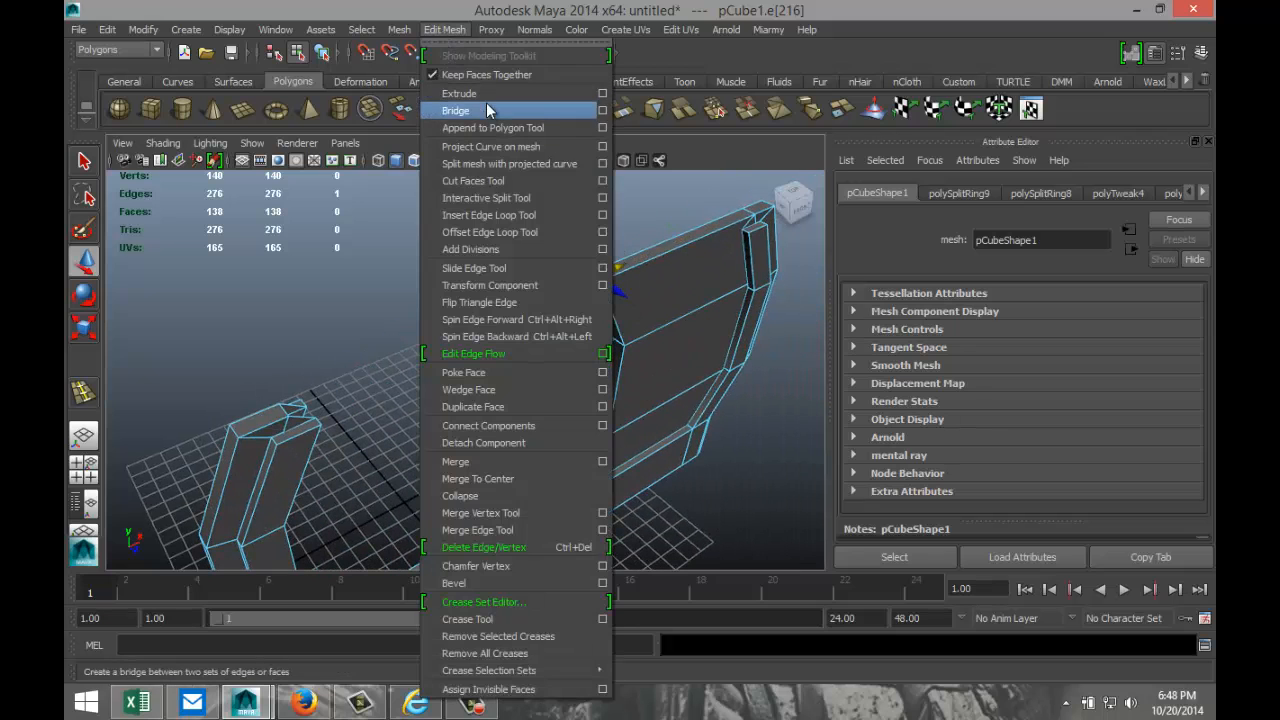
left_click(470, 95)
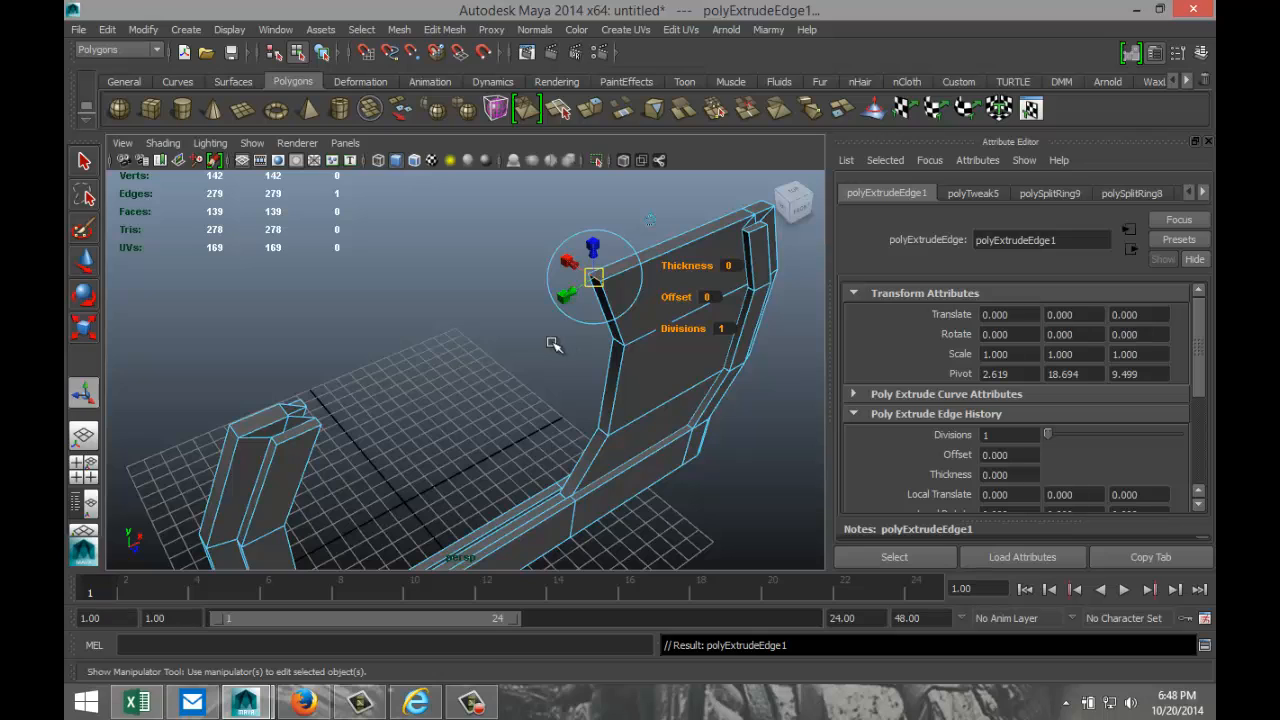
key("w")
left_click_drag(622, 263, 327, 402)
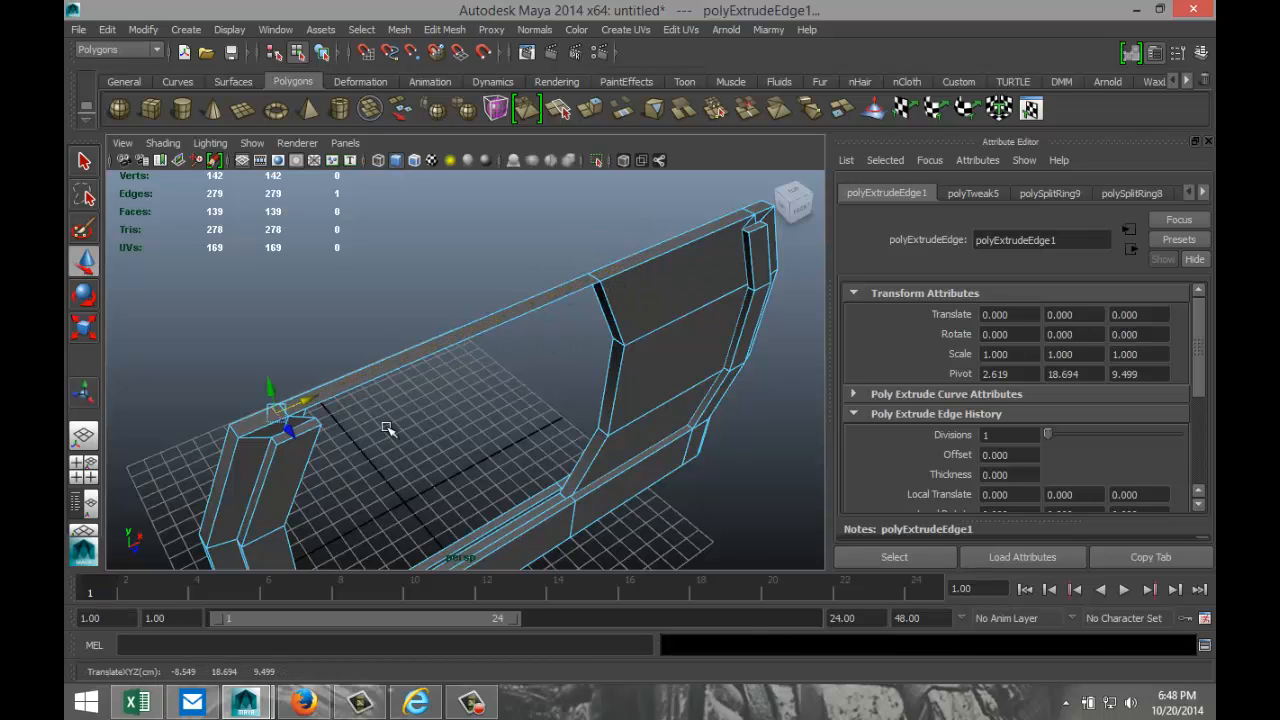
left_click_drag(421, 440, 366, 402, "alt")
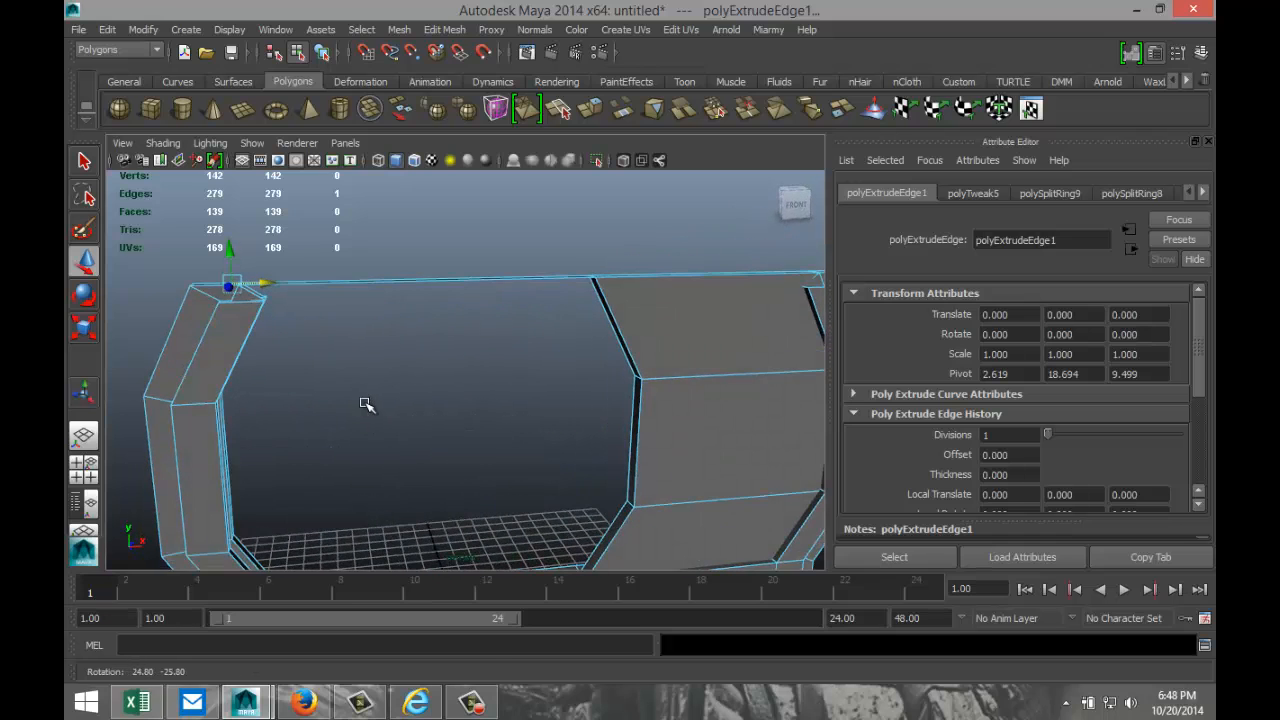
middle_click_drag(343, 400, 437, 443, "alt")
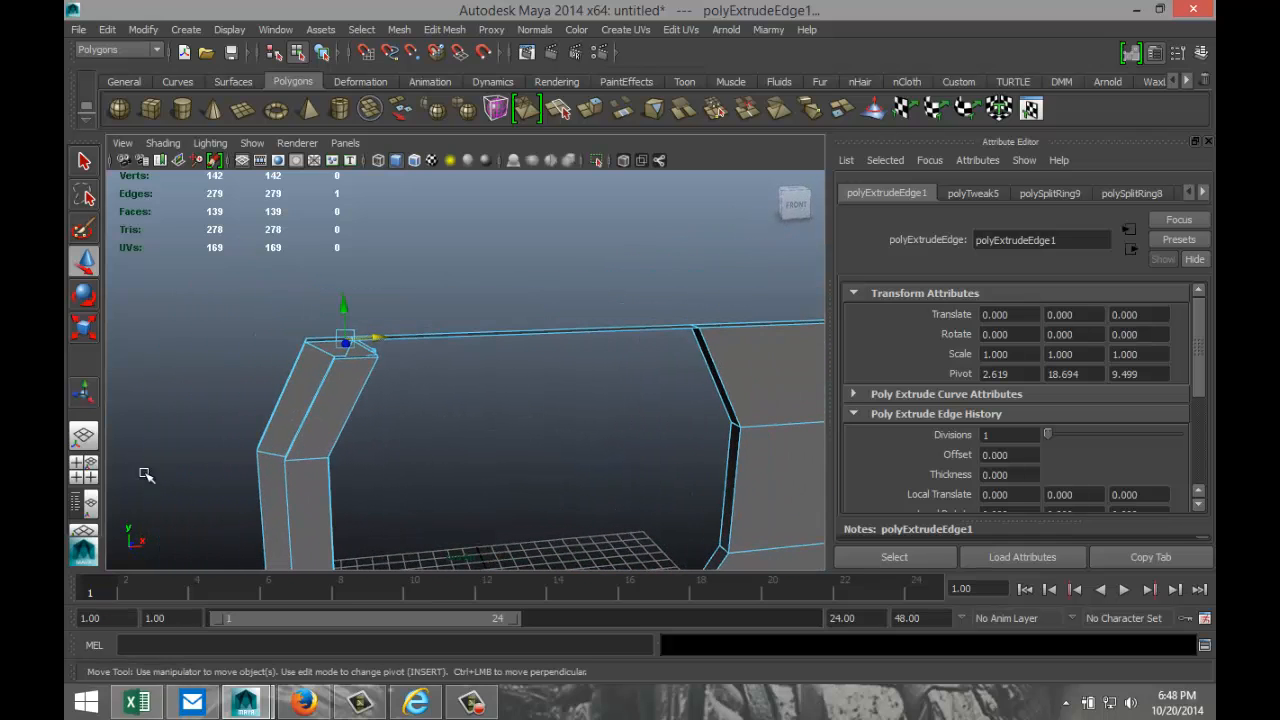
- In the front view, raise the vertices at the left-hand upright's inner top corner level with the frame's top edge
left_click(83, 470)
key("space")
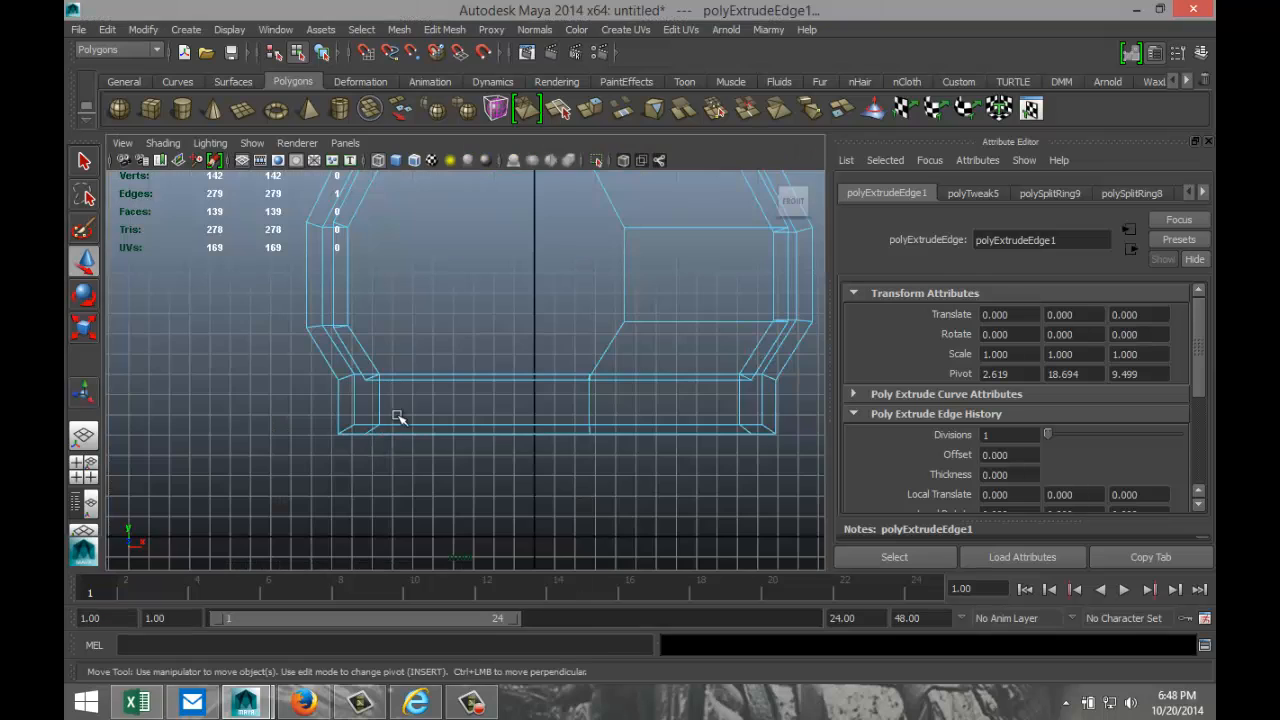
scroll(415, 400, "up", 1)
middle_click_drag(413, 358, 429, 389, "alt")
key("f")
scroll(545, 373, "down", 10)
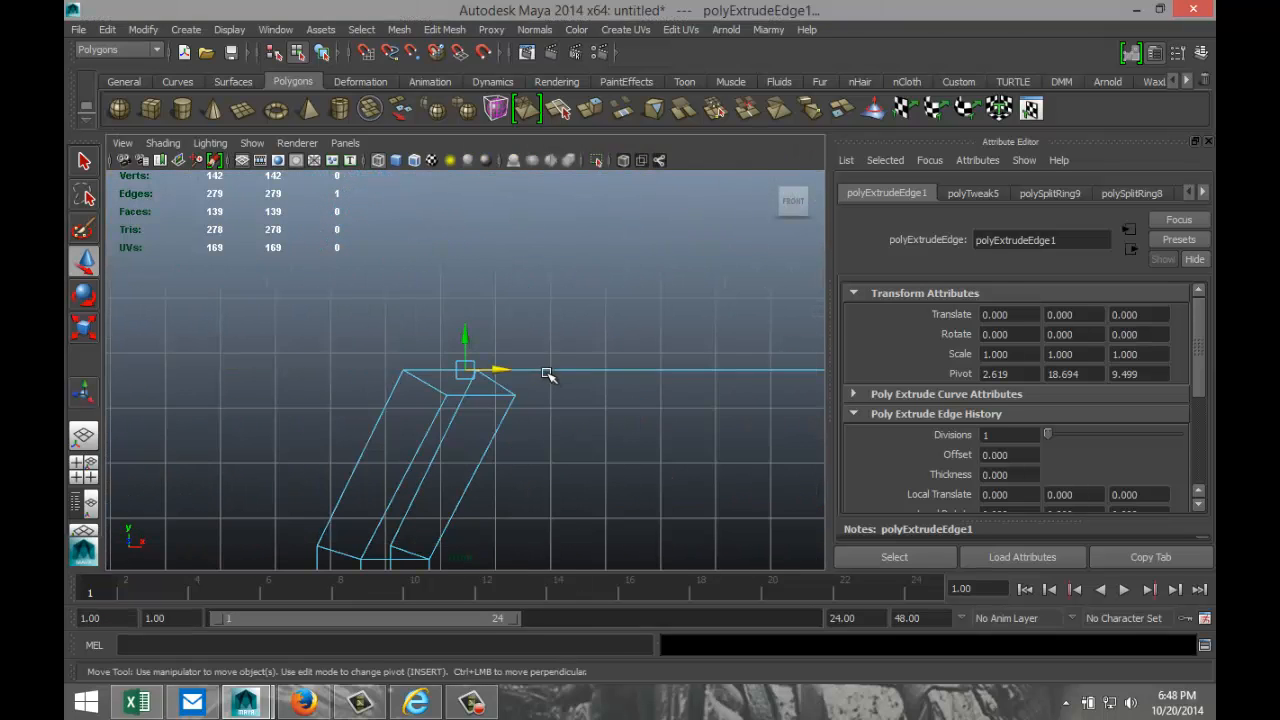
scroll(563, 395, "up", 5)
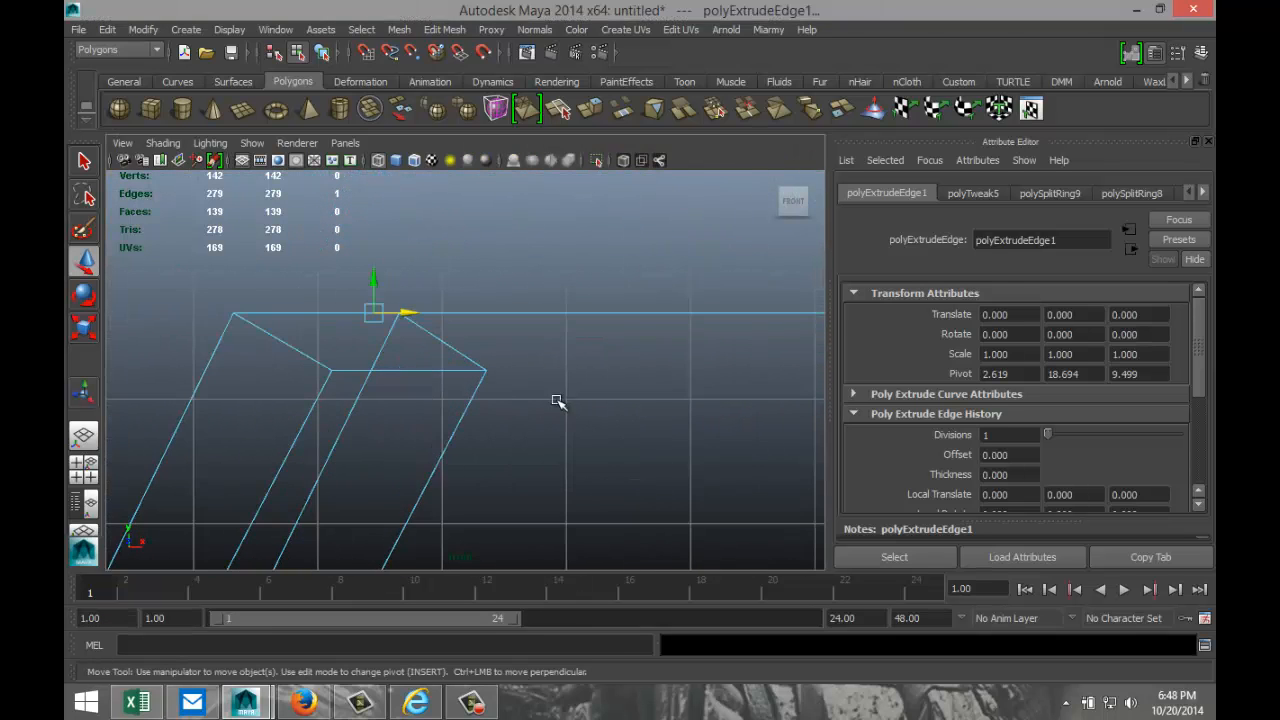
right_click_drag(486, 366, 423, 333)
left_click_drag(455, 357, 512, 400)
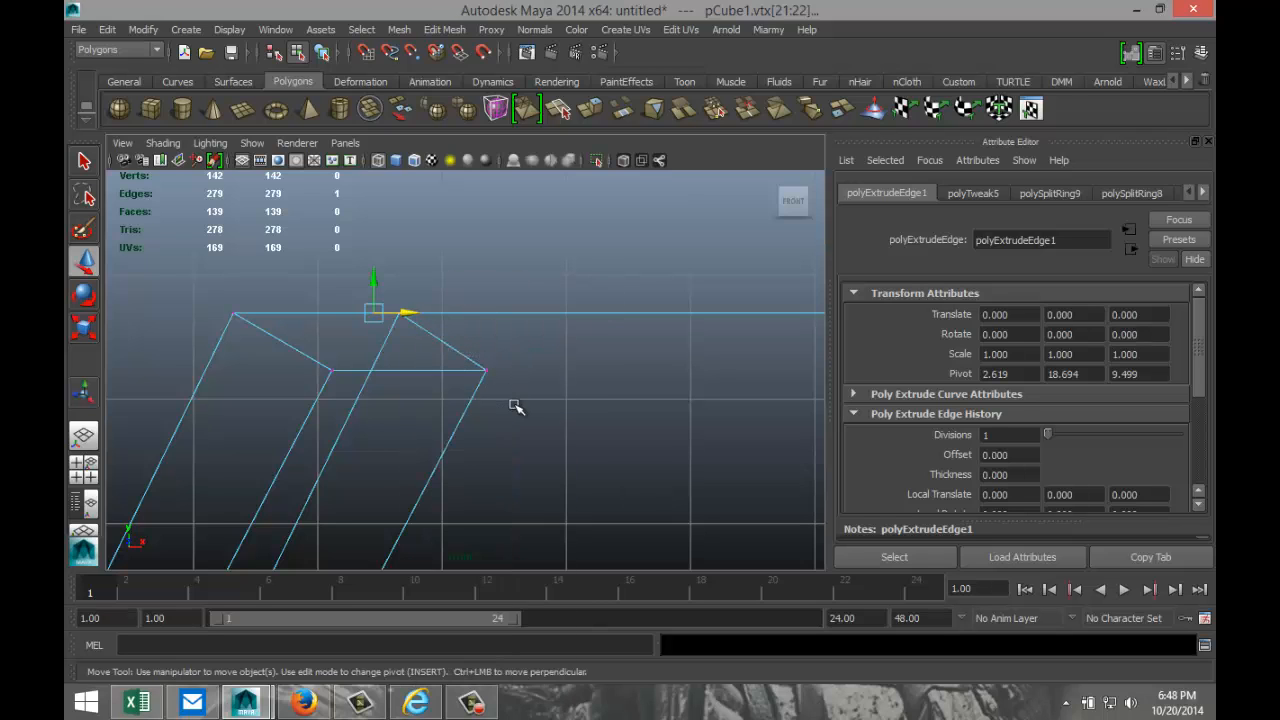
left_click_drag(486, 333, 491, 276)
left_click(84, 472)
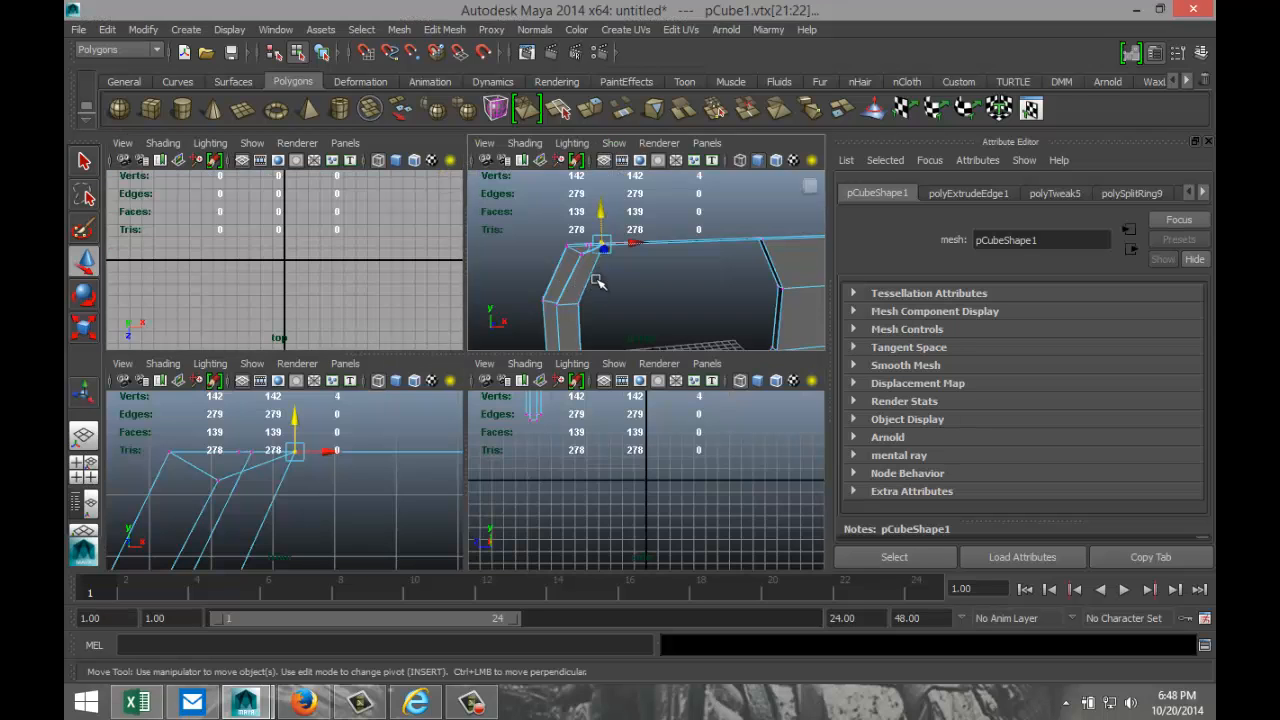
key("space")
left_click_drag(505, 377, 533, 370, "alt")
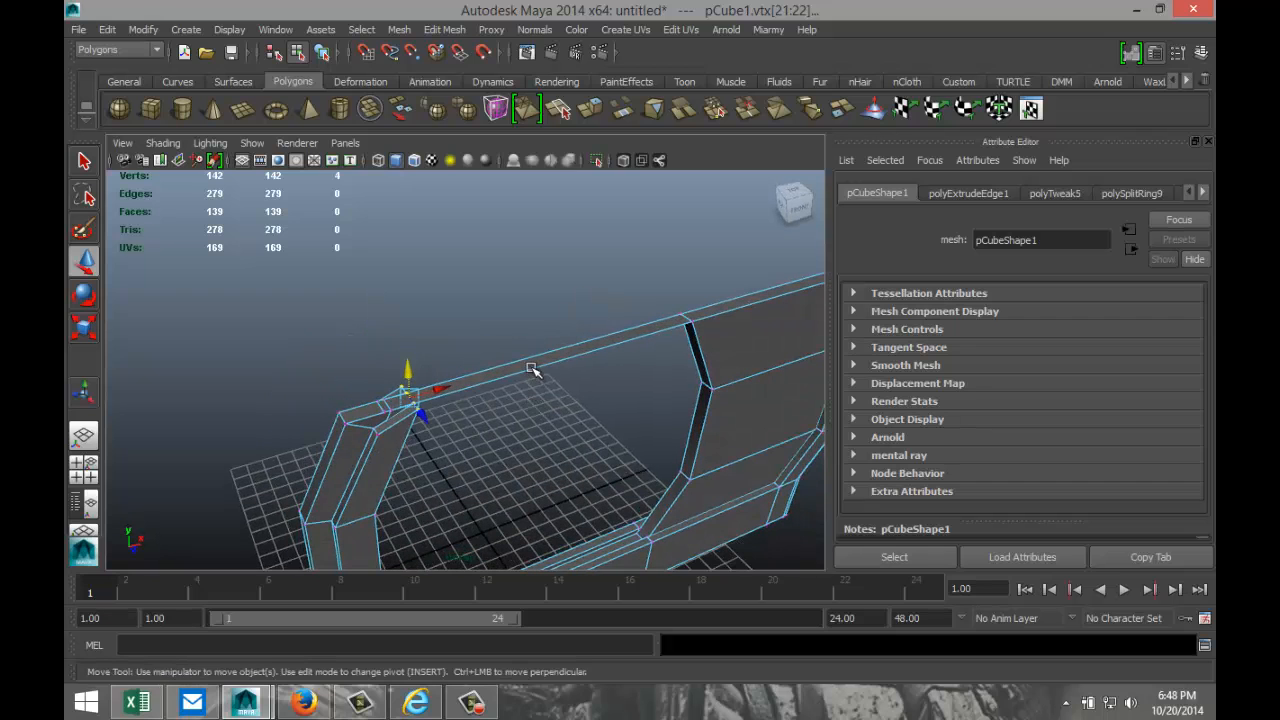
right_click_drag(530, 365, 533, 340)
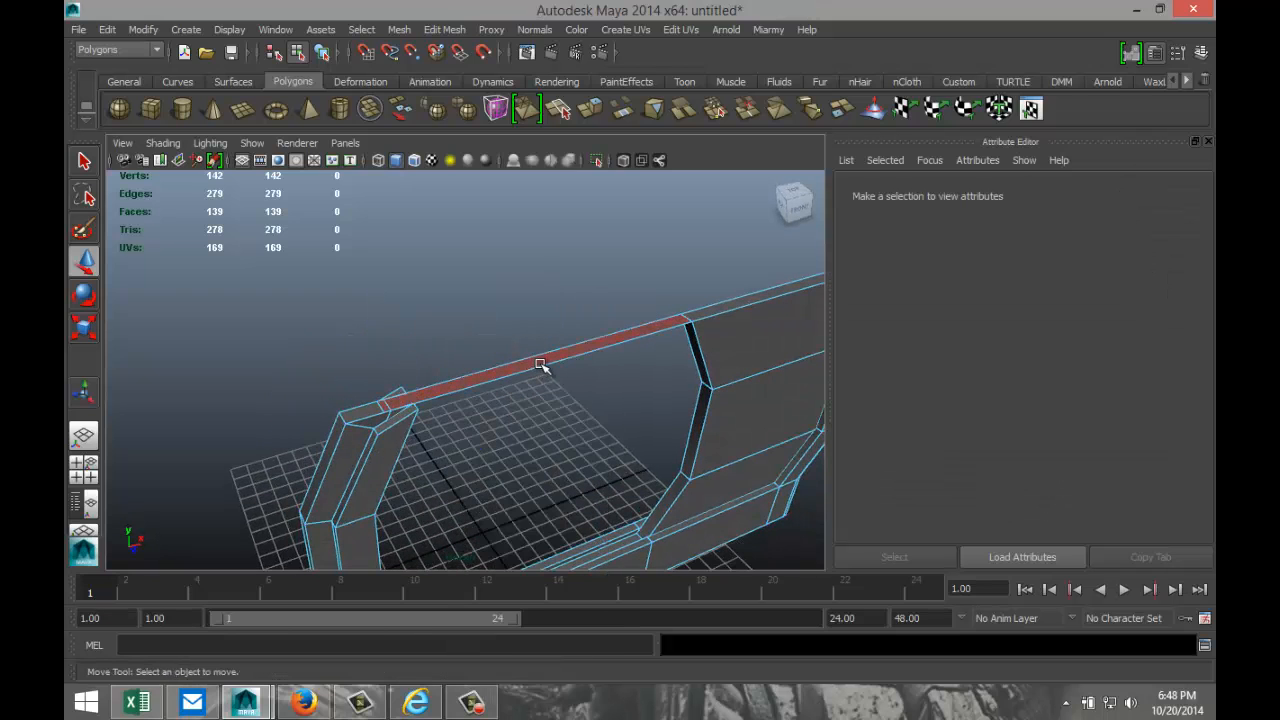
left_click(370, 412)
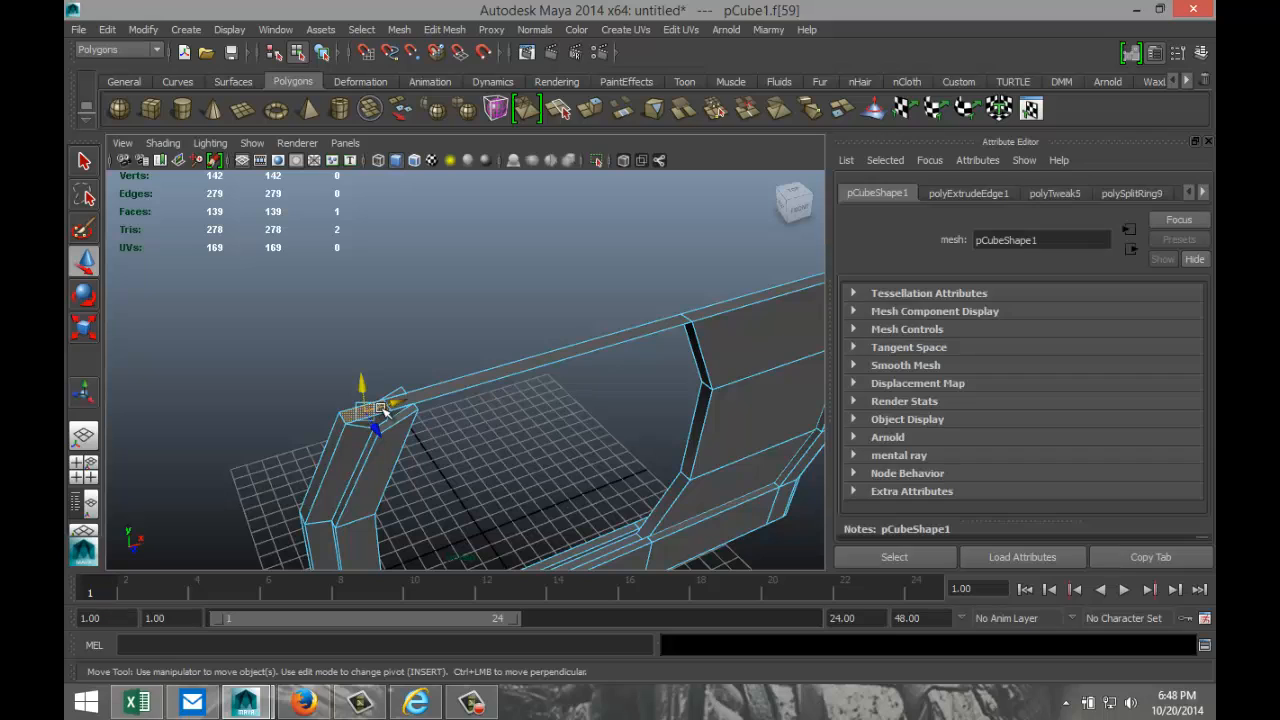
left_click(474, 385)
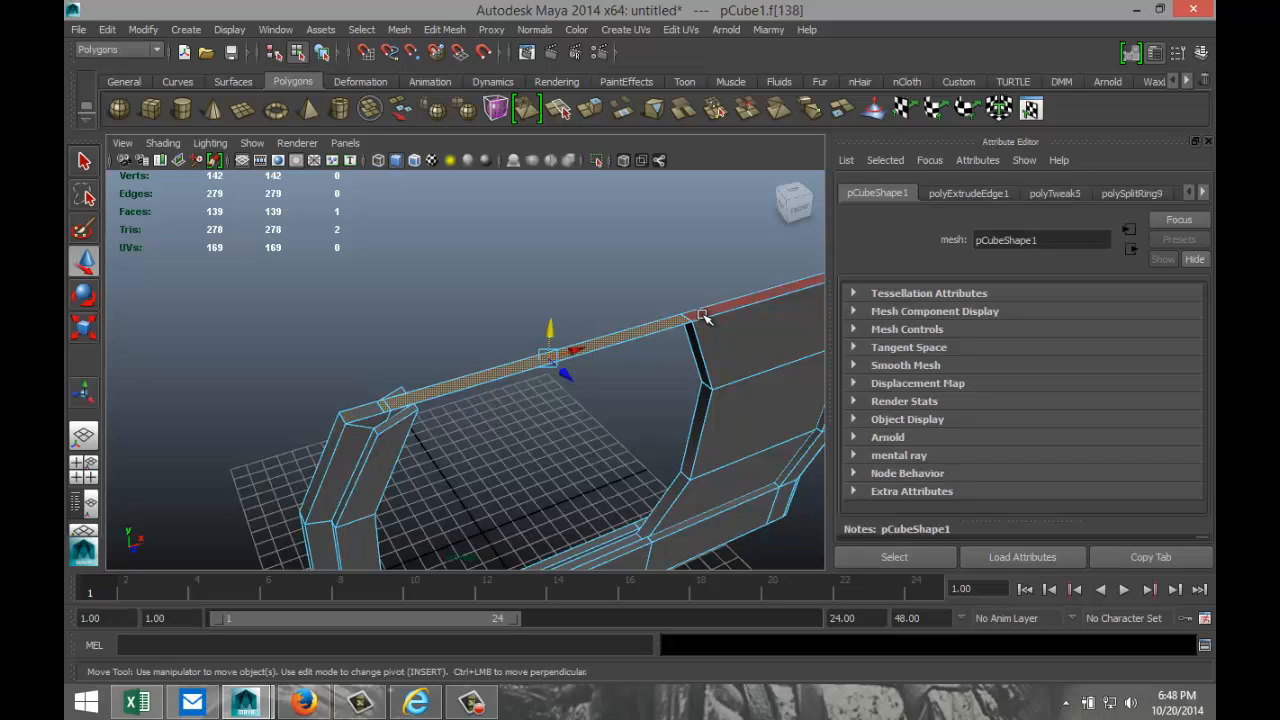
double_click(703, 316, "shift")
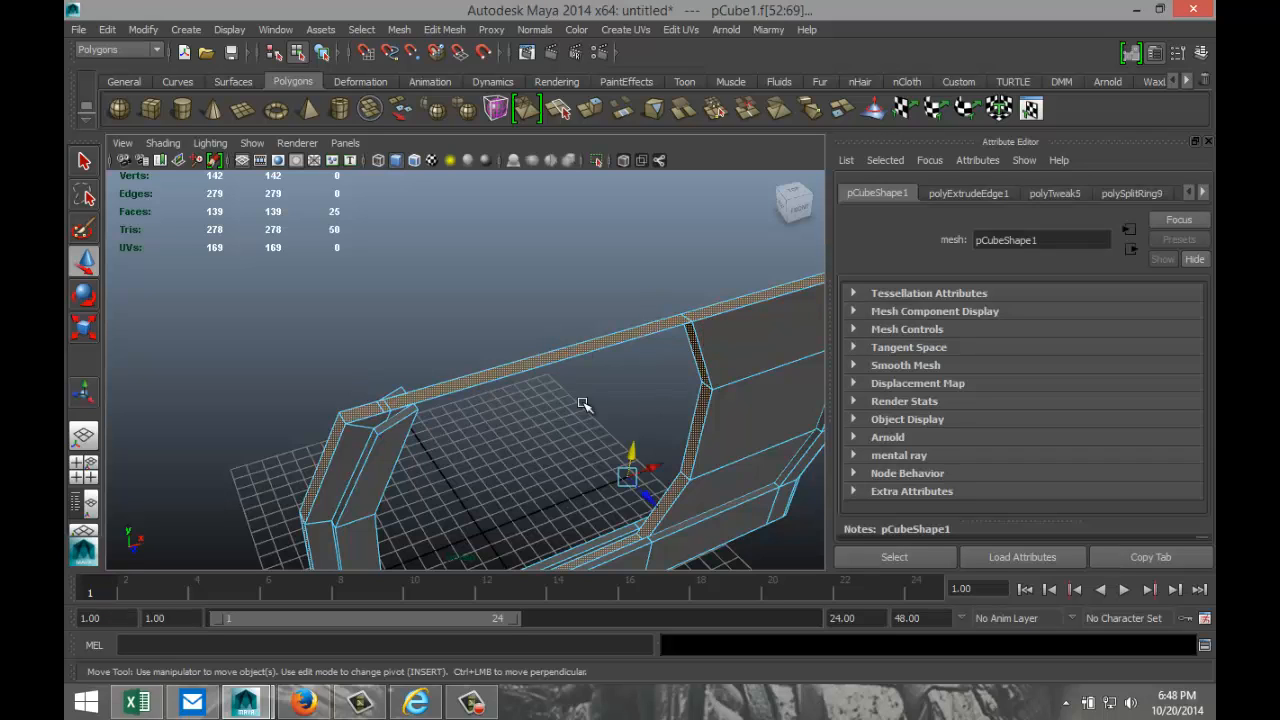
left_click(551, 291)
- Extrude the four strip faces along the frame's top, from one upright to the other, and move them slightly upward along Y
left_click(489, 372)
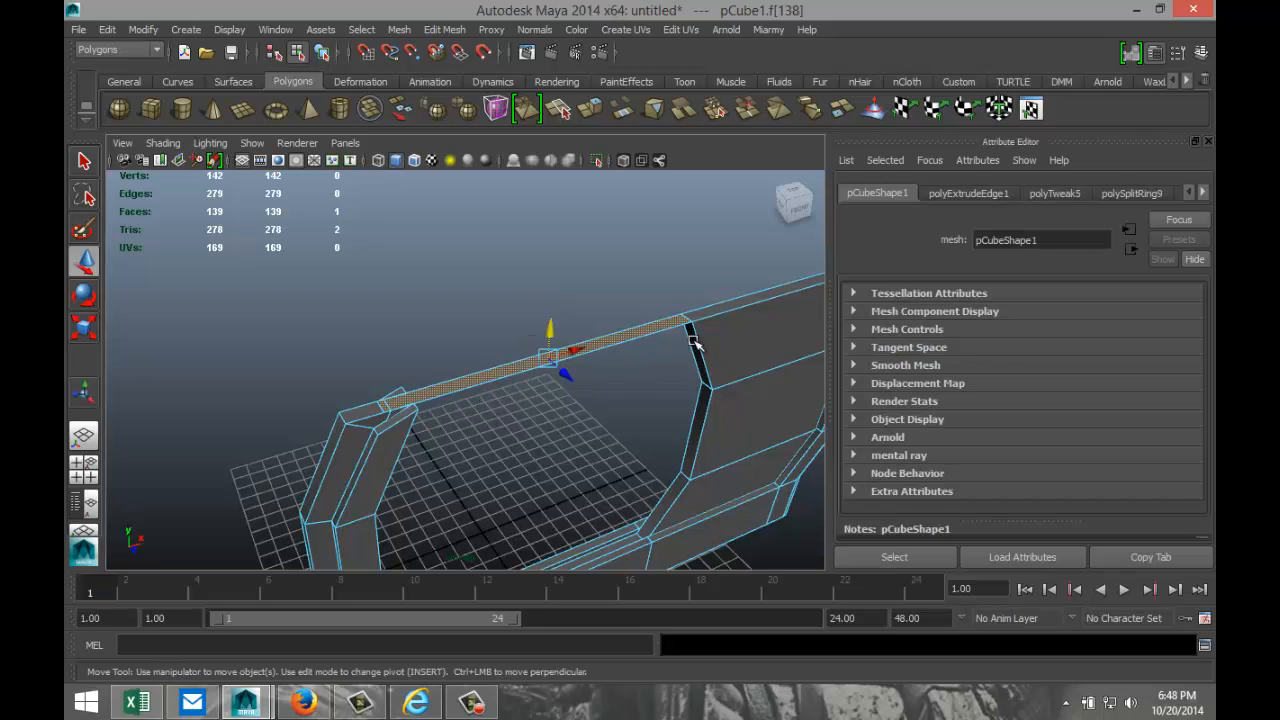
left_click(703, 316, "shift")
left_click(365, 410, "shift")
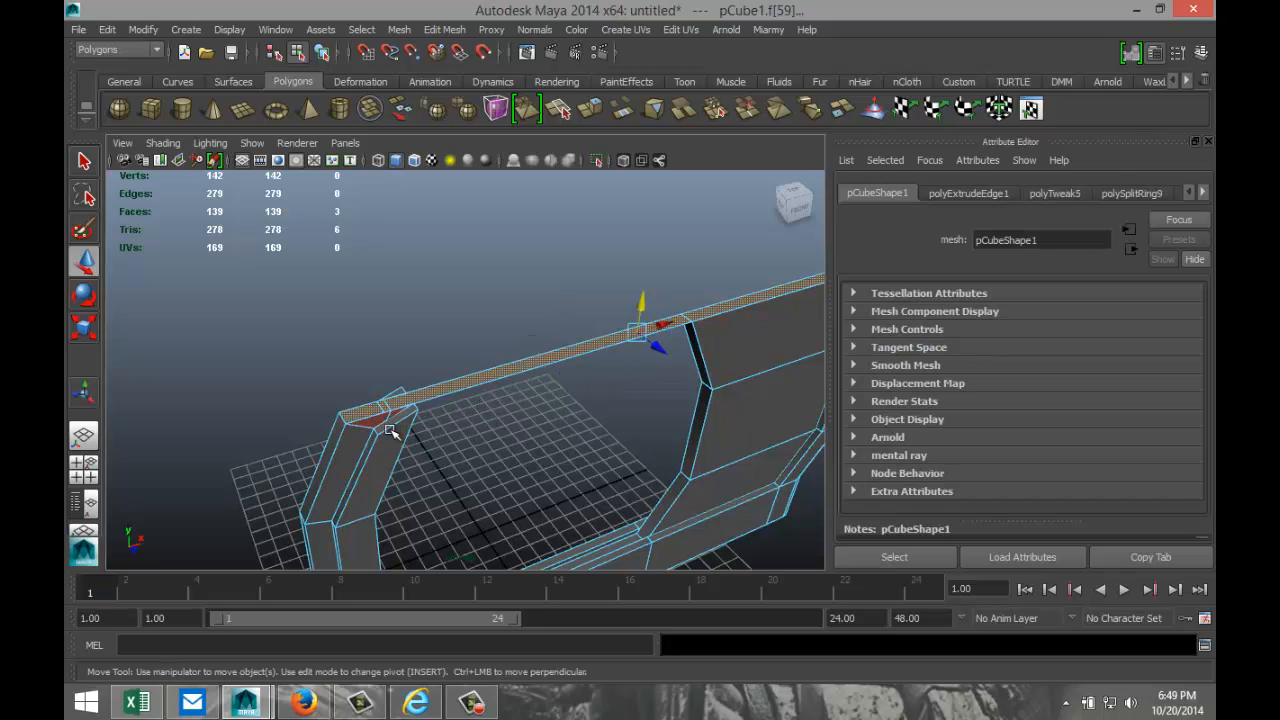
scroll(391, 431, "up", 2)
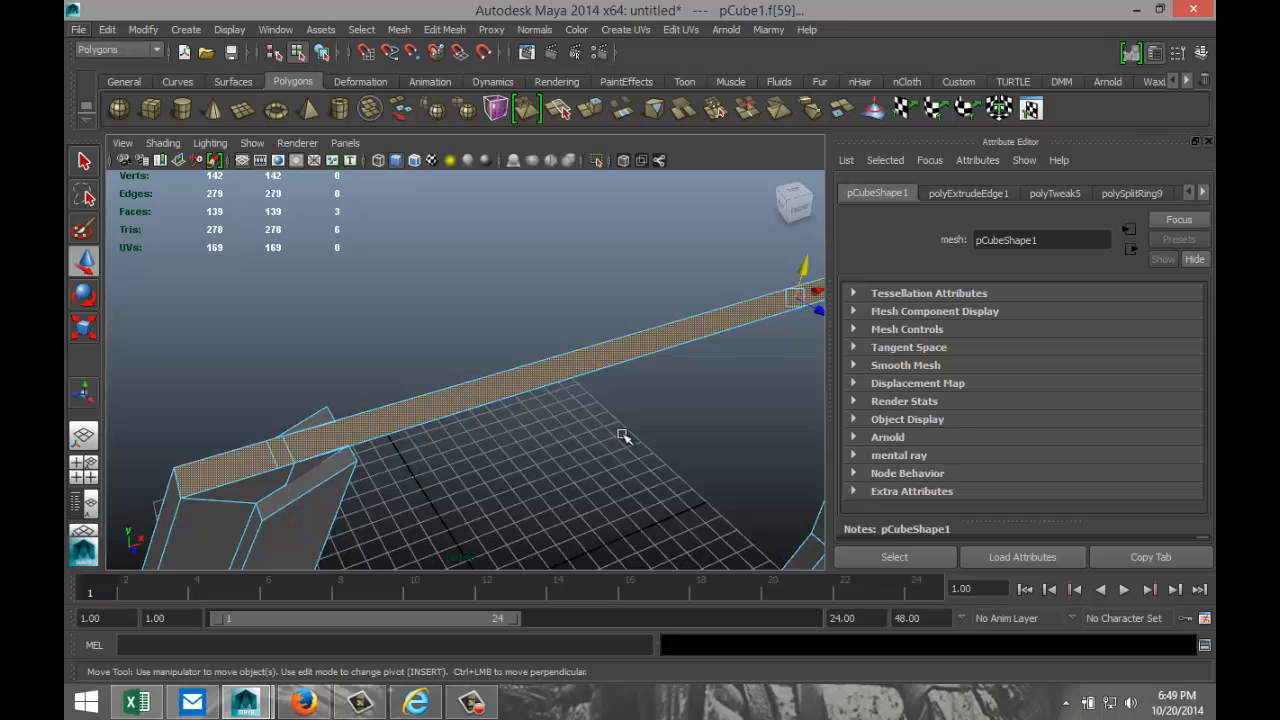
middle_click_drag(621, 435, 237, 494, "alt")
middle_click_drag(484, 451, 536, 427, "alt")
left_click(691, 275, "shift")
scroll(397, 434, "down", 3)
left_click(445, 29)
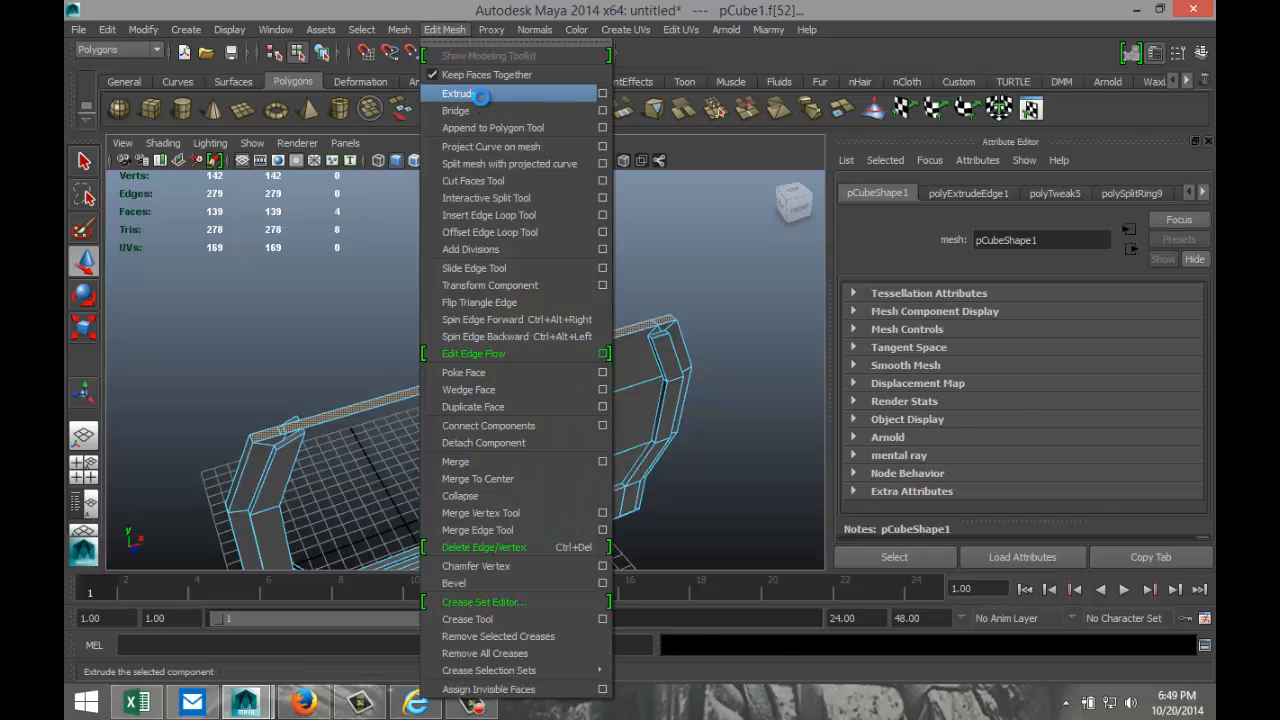
left_click(462, 89)
key("w")
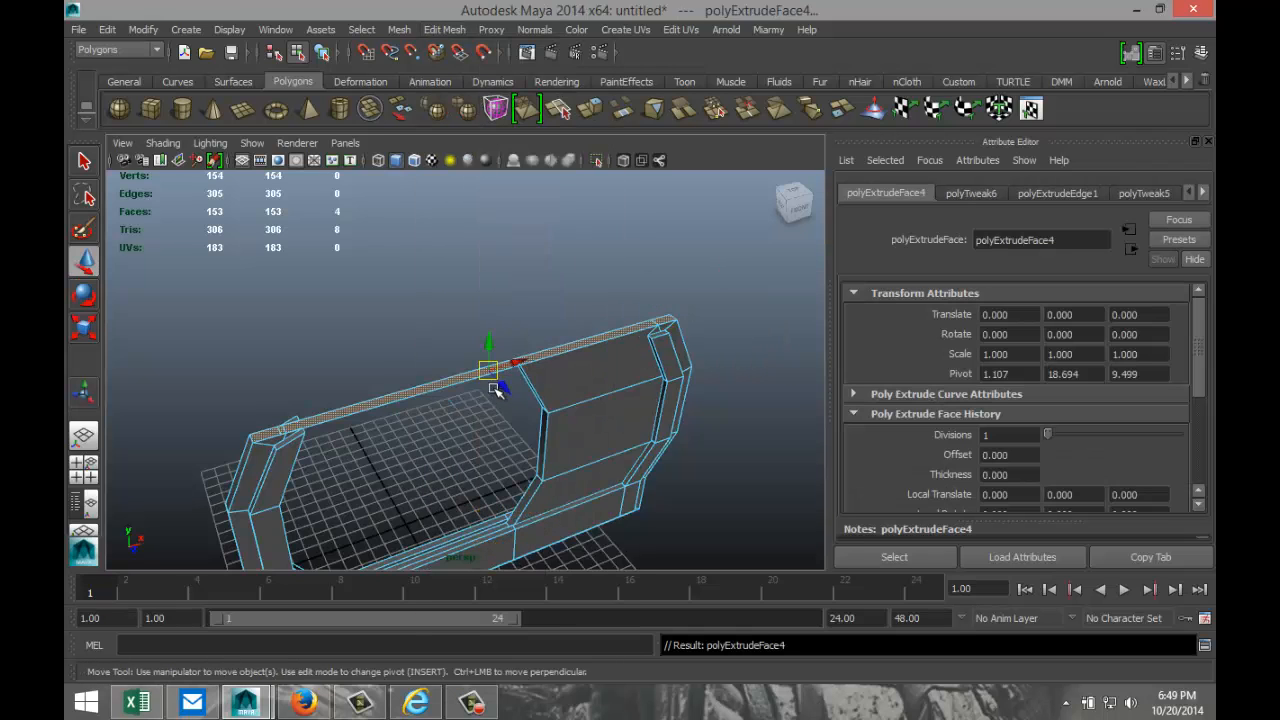
left_click_drag(490, 343, 490, 329)
left_click_drag(618, 432, 569, 297, "alt")
left_click(569, 297)
left_click_drag(466, 360, 380, 451, "alt")
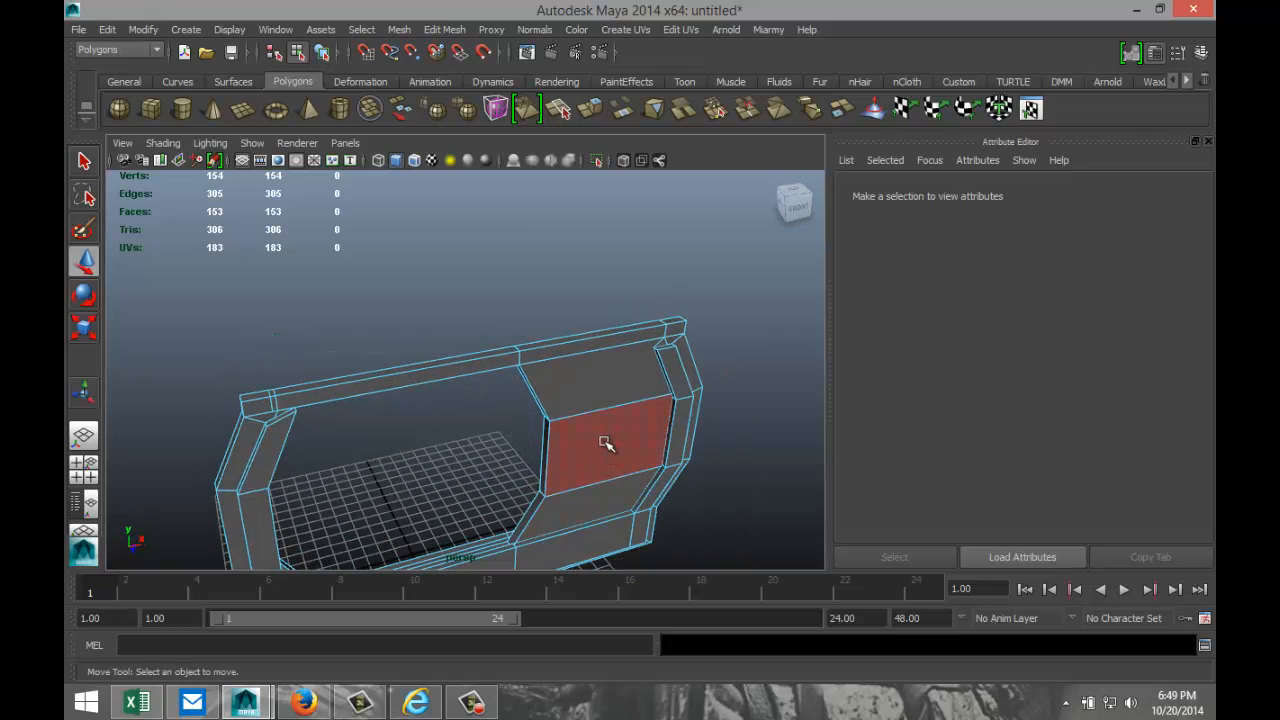
- Duplicate the whole frame, move the copy along Z to about -16.108 cm, and repeat the duplication with the same offset three more times
right_click_drag(604, 443, 677, 306)
left_click(480, 432)
scroll(470, 438, "down", 5)
left_click_drag(371, 493, 527, 507, "alt")
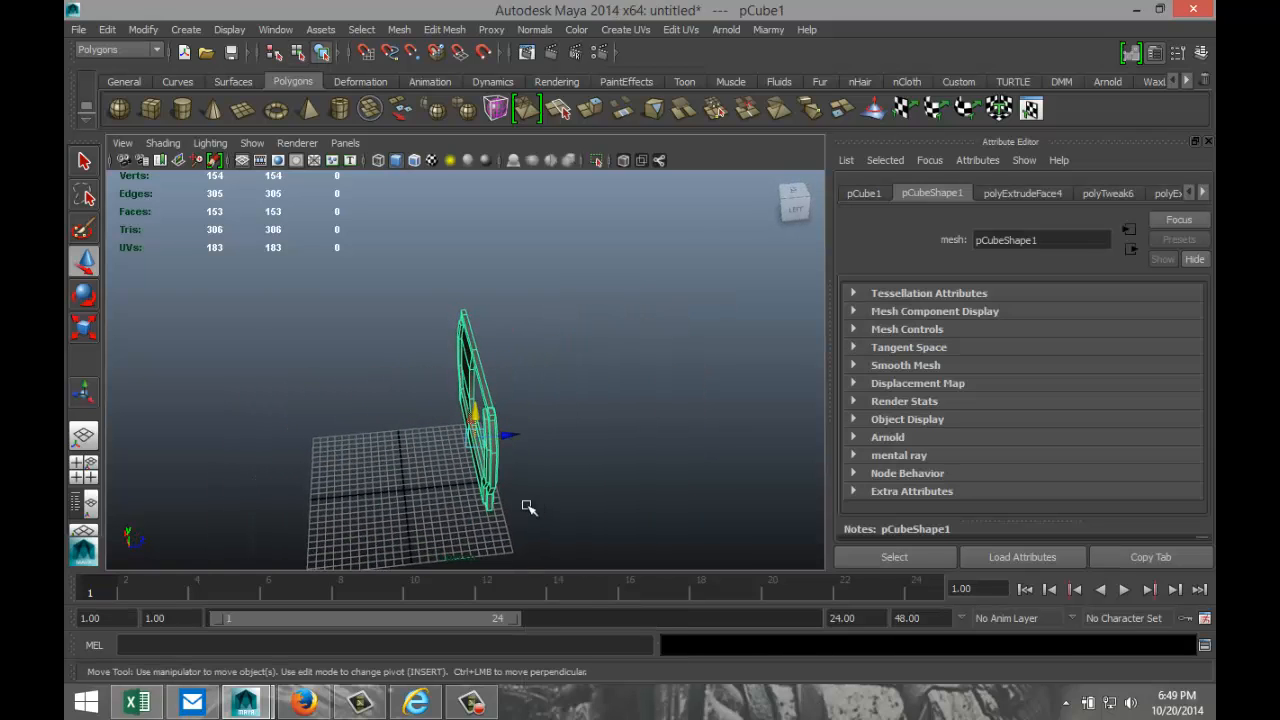
key("ctrl+d")
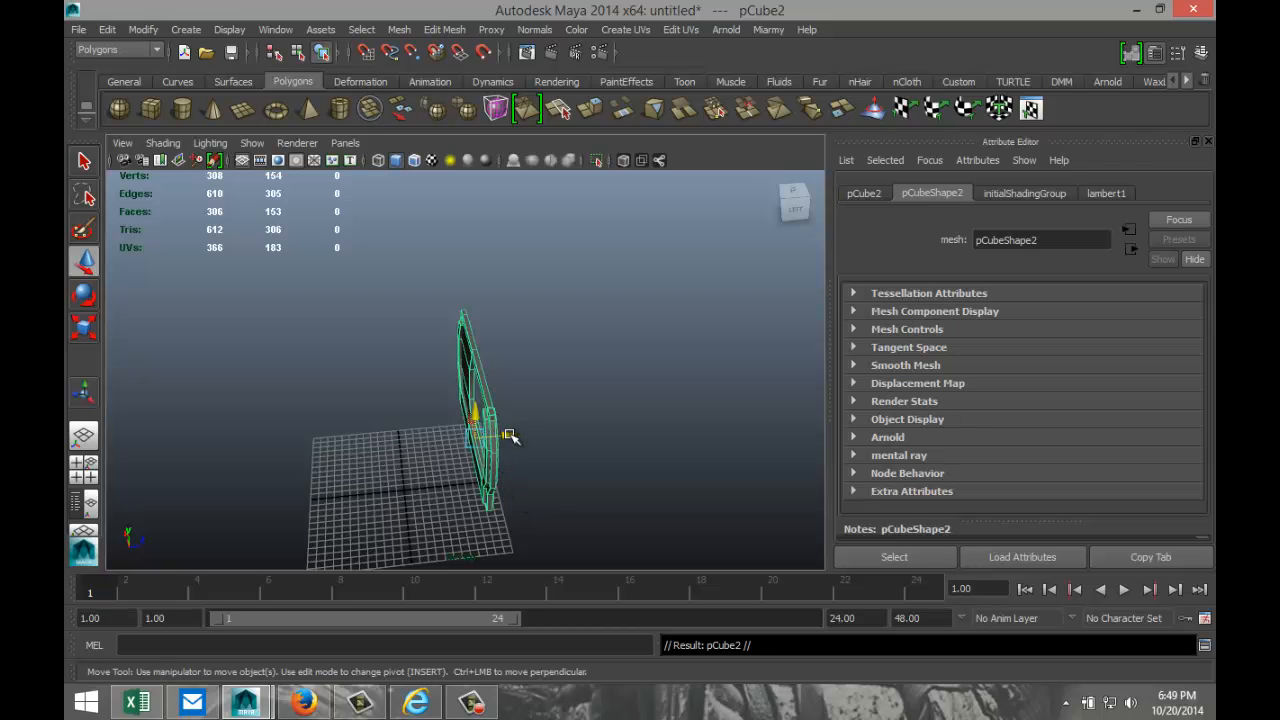
left_click_drag(505, 435, 308, 459)
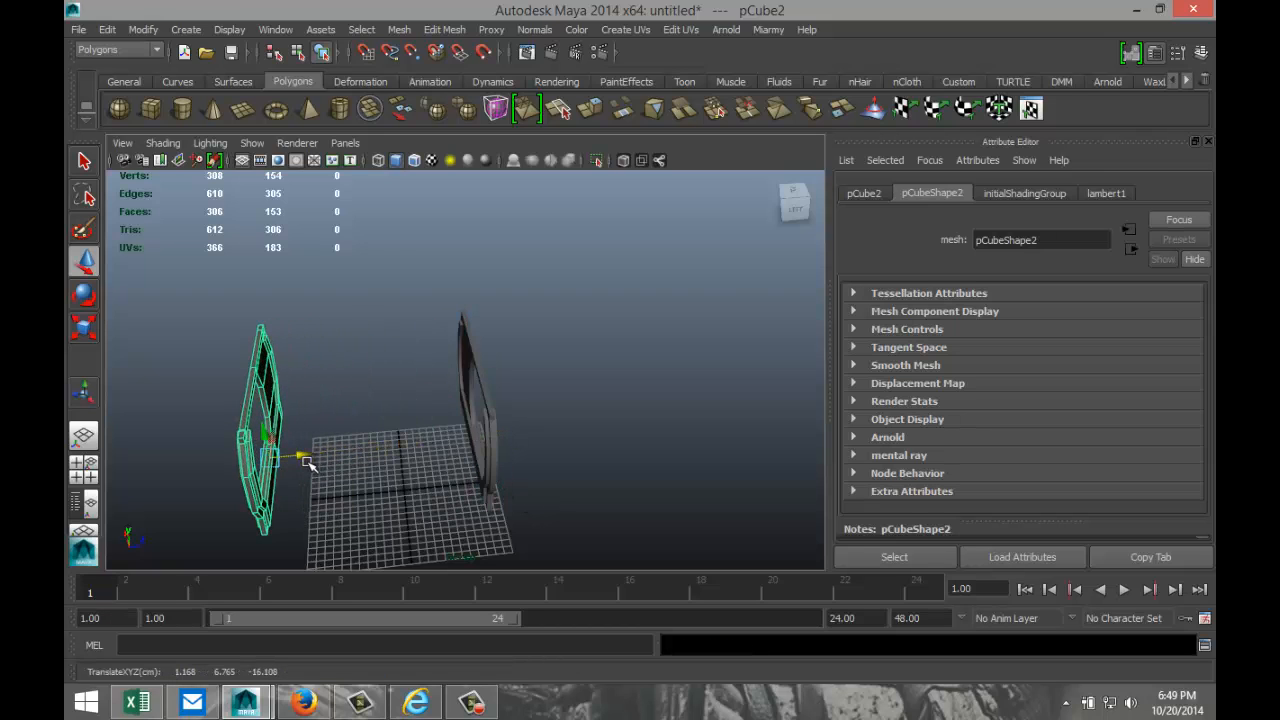
left_click_drag(307, 512, 463, 470, "alt")
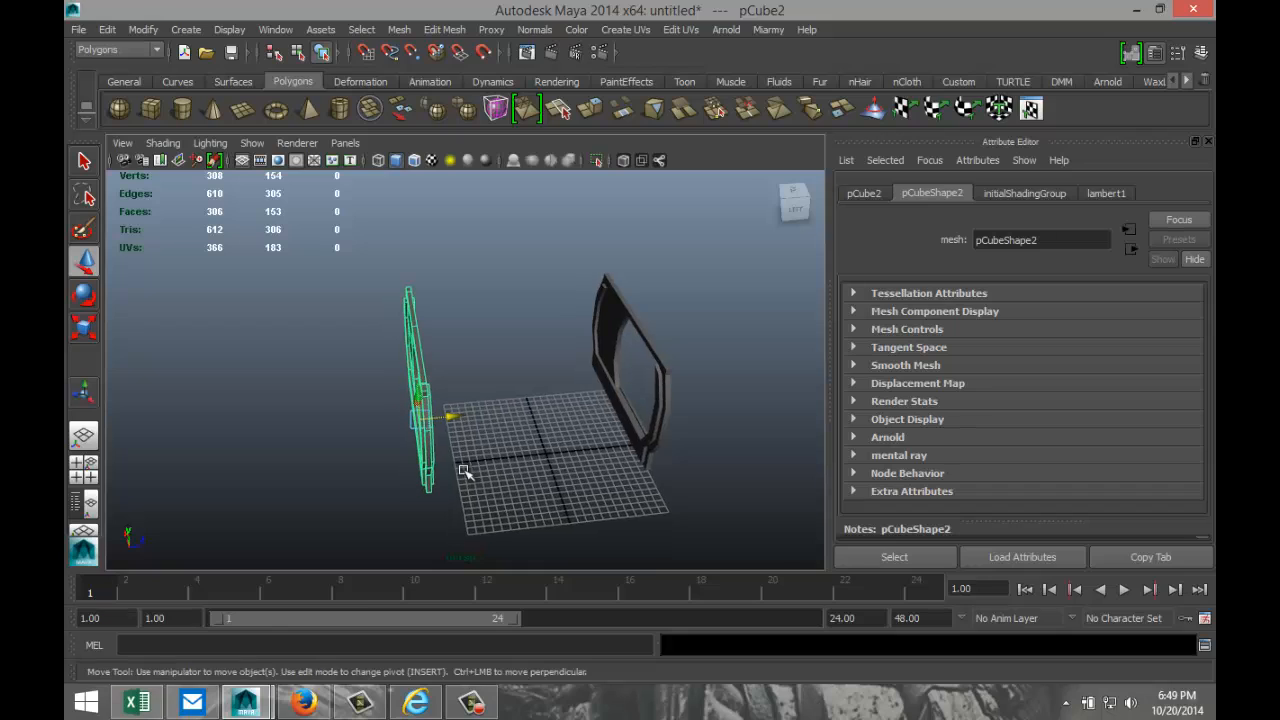
key("shift+d")
left_click(463, 470)
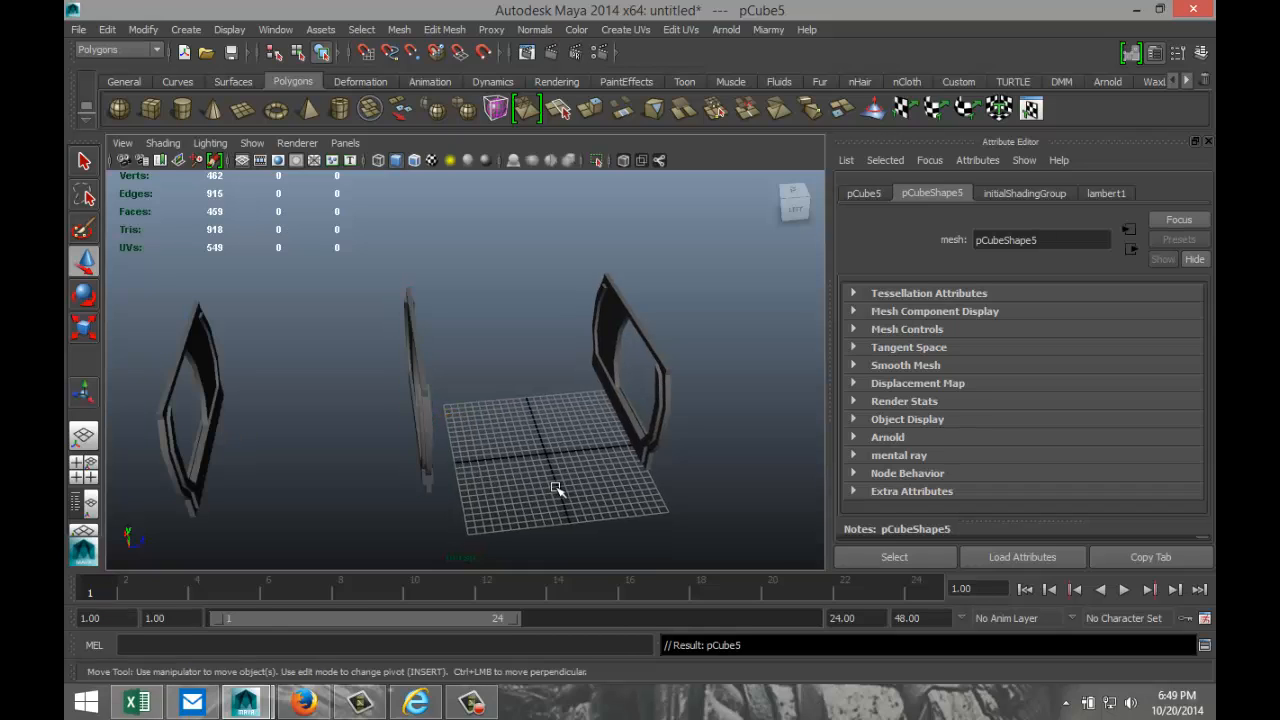
- Examine the row of duplicated frames from the front, through the openings, and from the side
left_click_drag(580, 474, 460, 434, "alt")
scroll(466, 451, "up", 5)
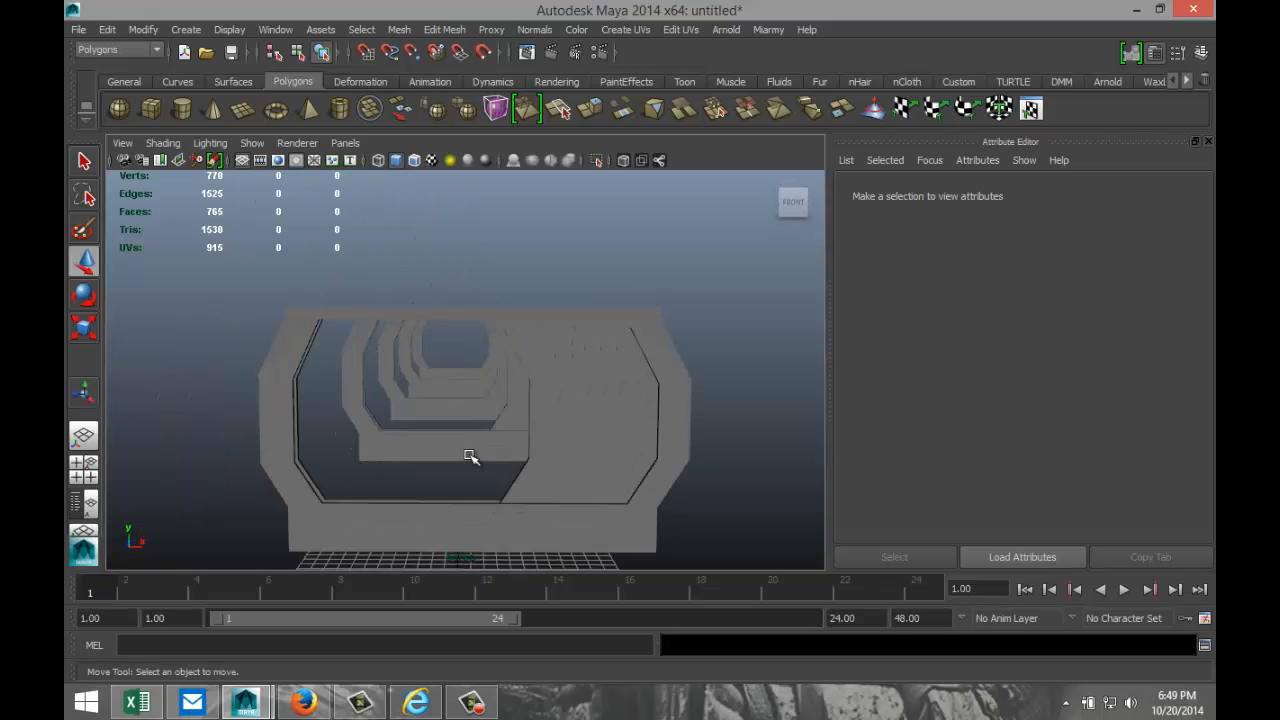
scroll(463, 497, "up", 3)
left_click_drag(460, 503, 491, 486, "alt")
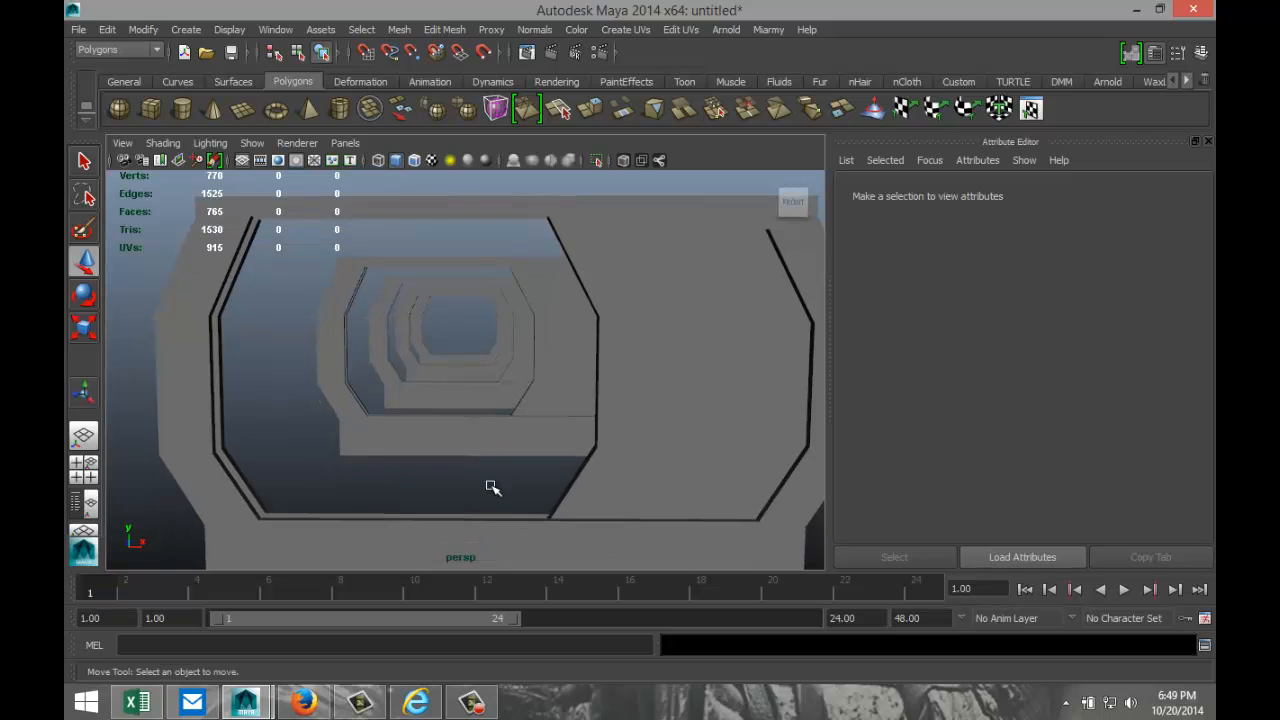
scroll(491, 486, "down", 2)
scroll(486, 494, "up", 2)
left_click_drag(202, 481, 380, 489, "alt")
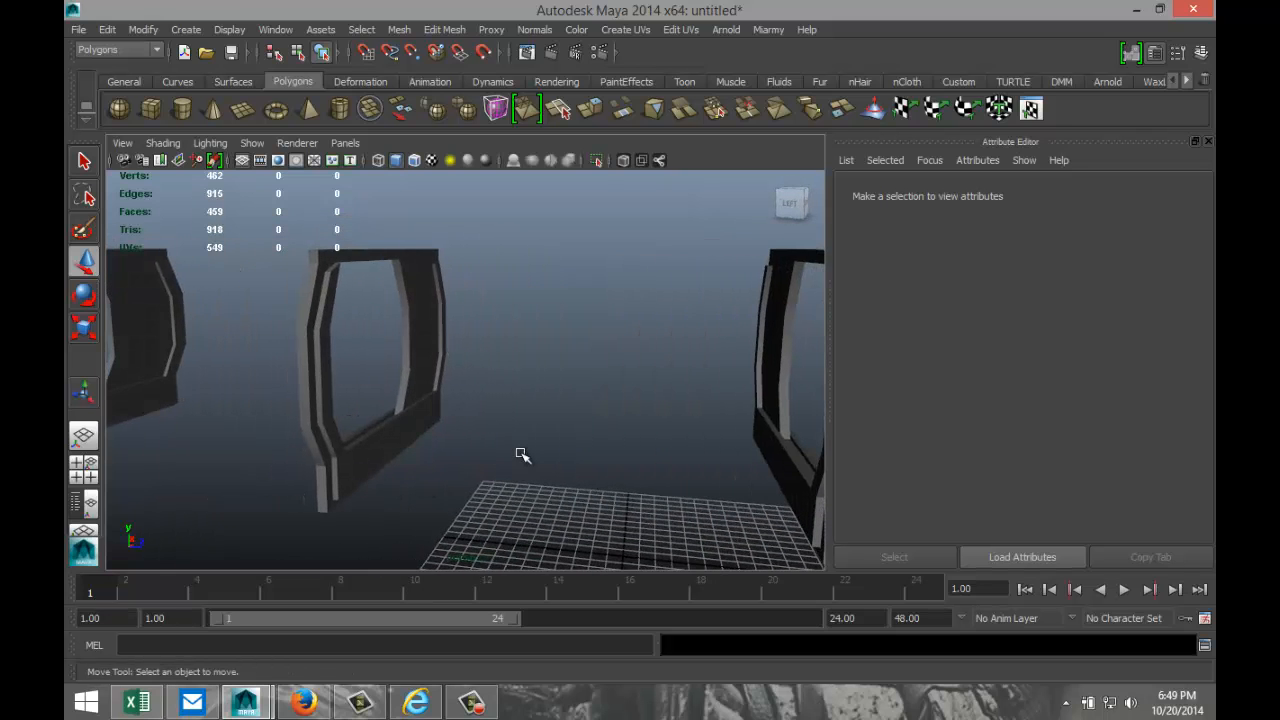
left_click_drag(520, 453, 464, 485, "alt")
- Select the outer border edges around the first frame, on the side facing the row of duplicated frames
right_click(724, 350)
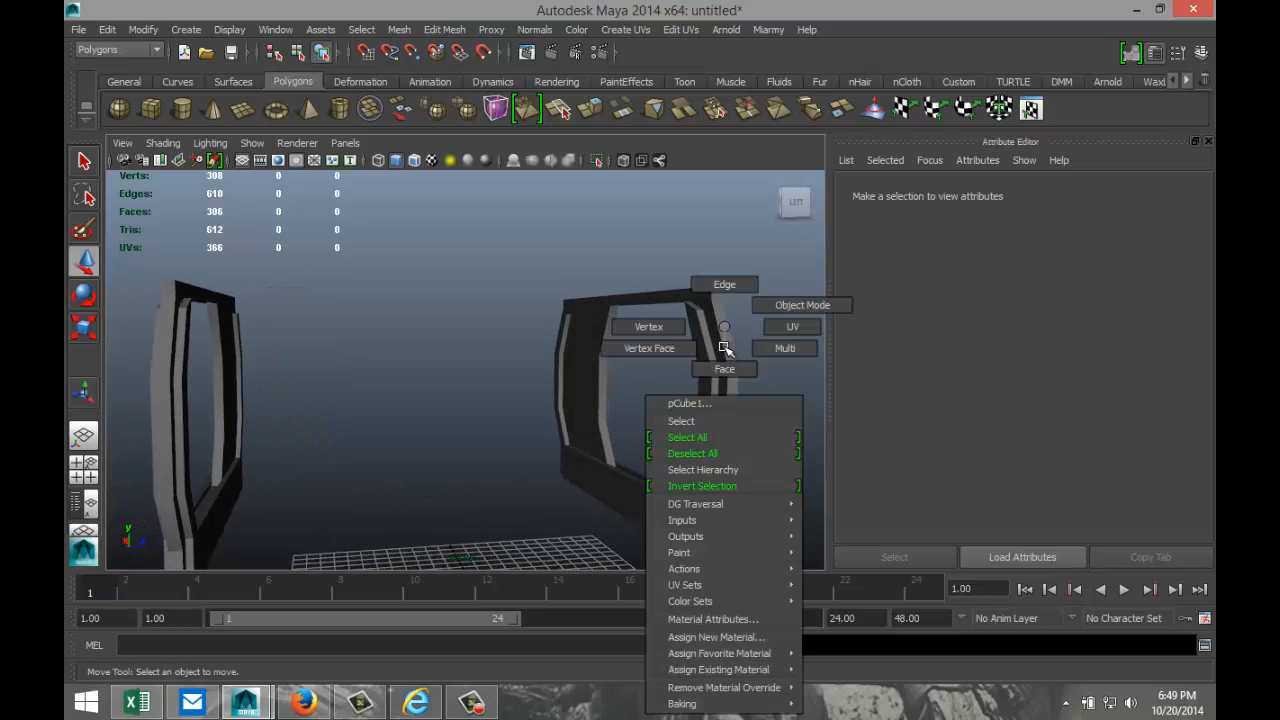
left_click(717, 303)
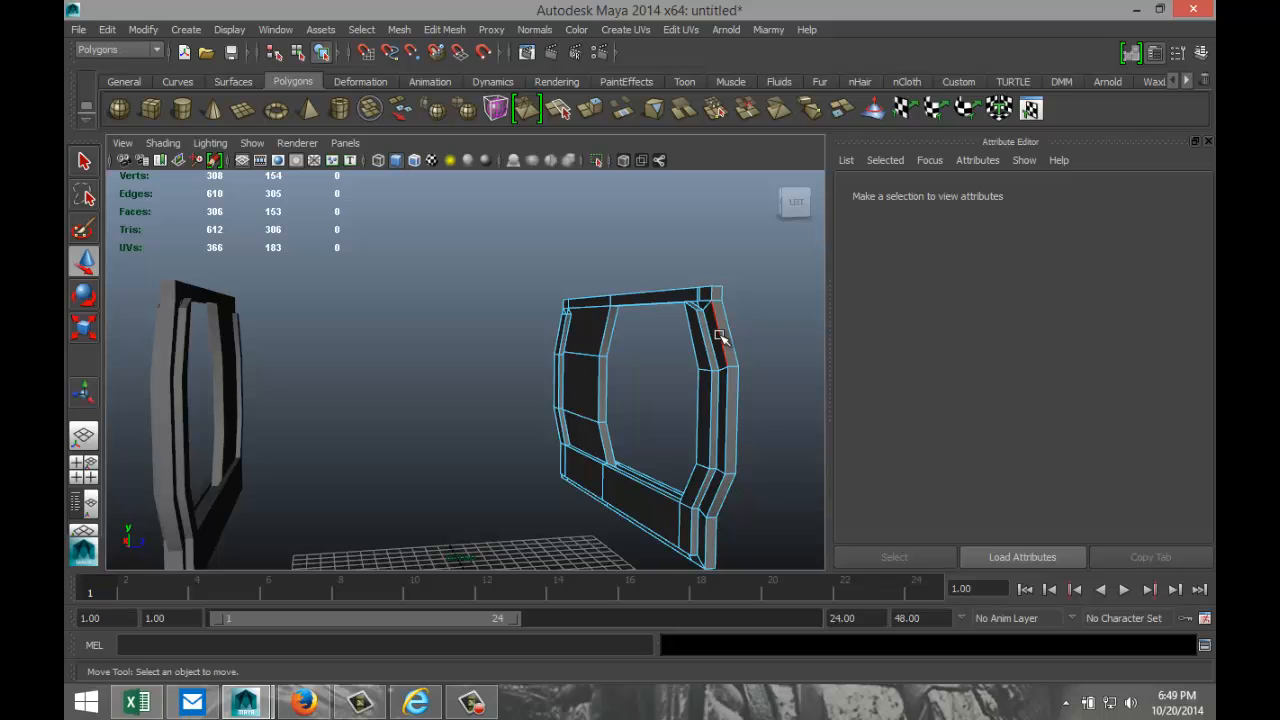
double_click(720, 337)
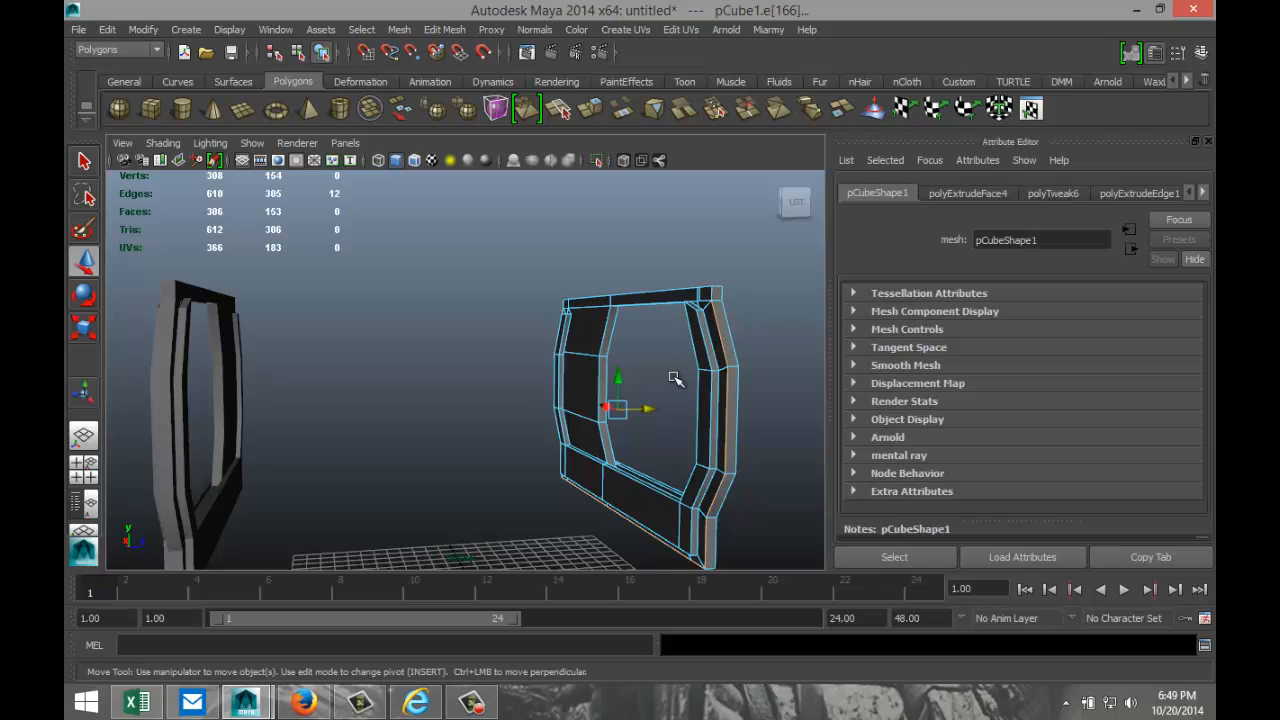
left_click_drag(729, 383, 545, 376, "alt")
scroll(742, 391, "up", 2)
left_click(517, 367, "shift")
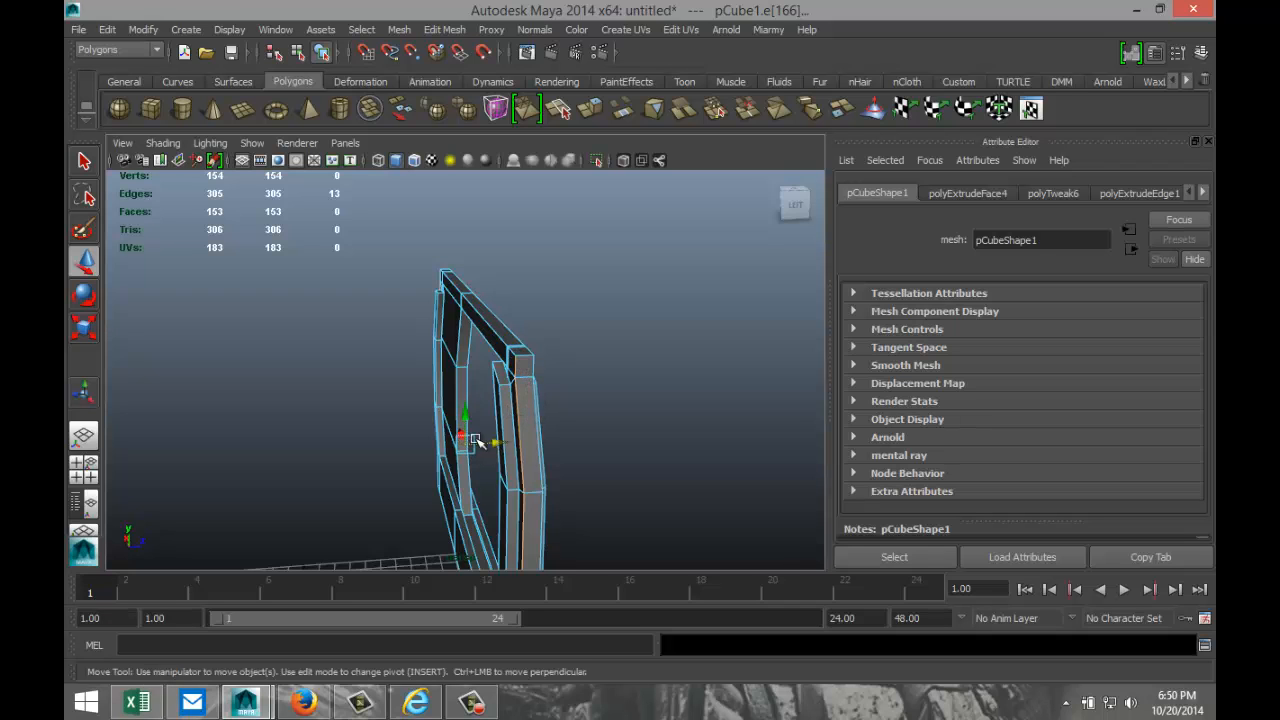
- Add the remaining outer edges along the frame's top, from one upright to the other, to the edge selection
left_click_drag(475, 441, 605, 440, "alt")
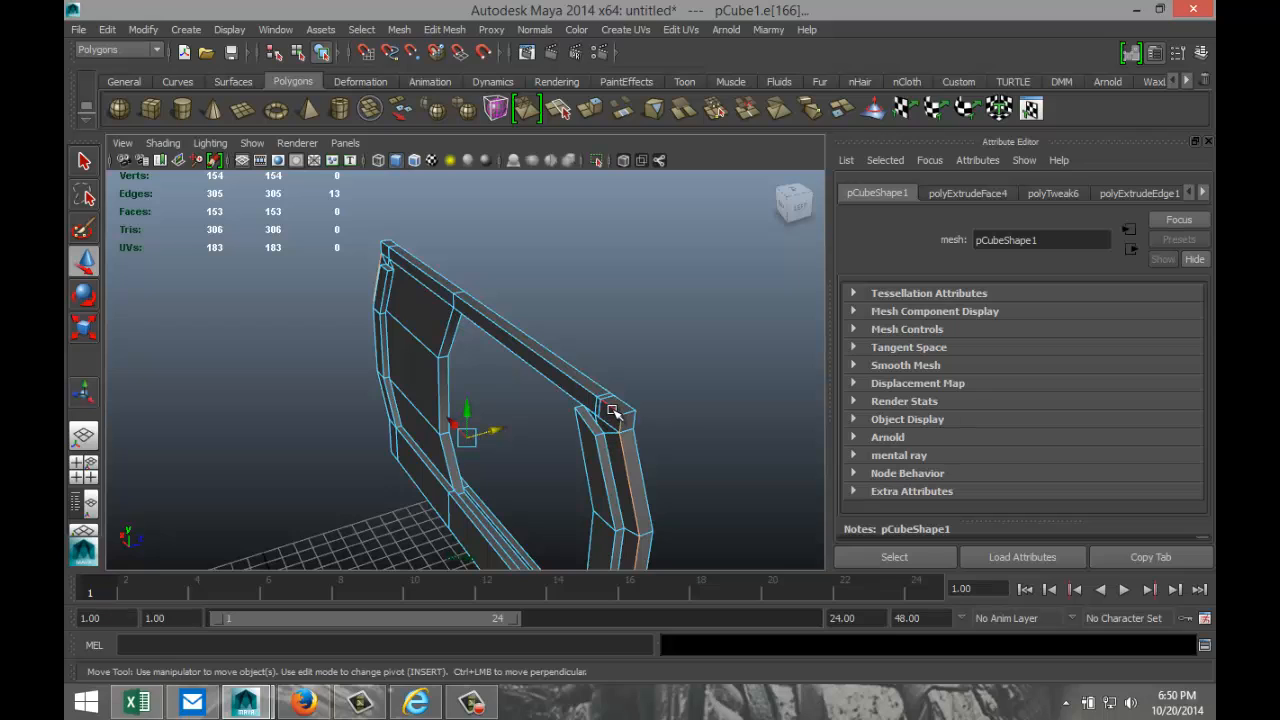
scroll(616, 413, "up", 2)
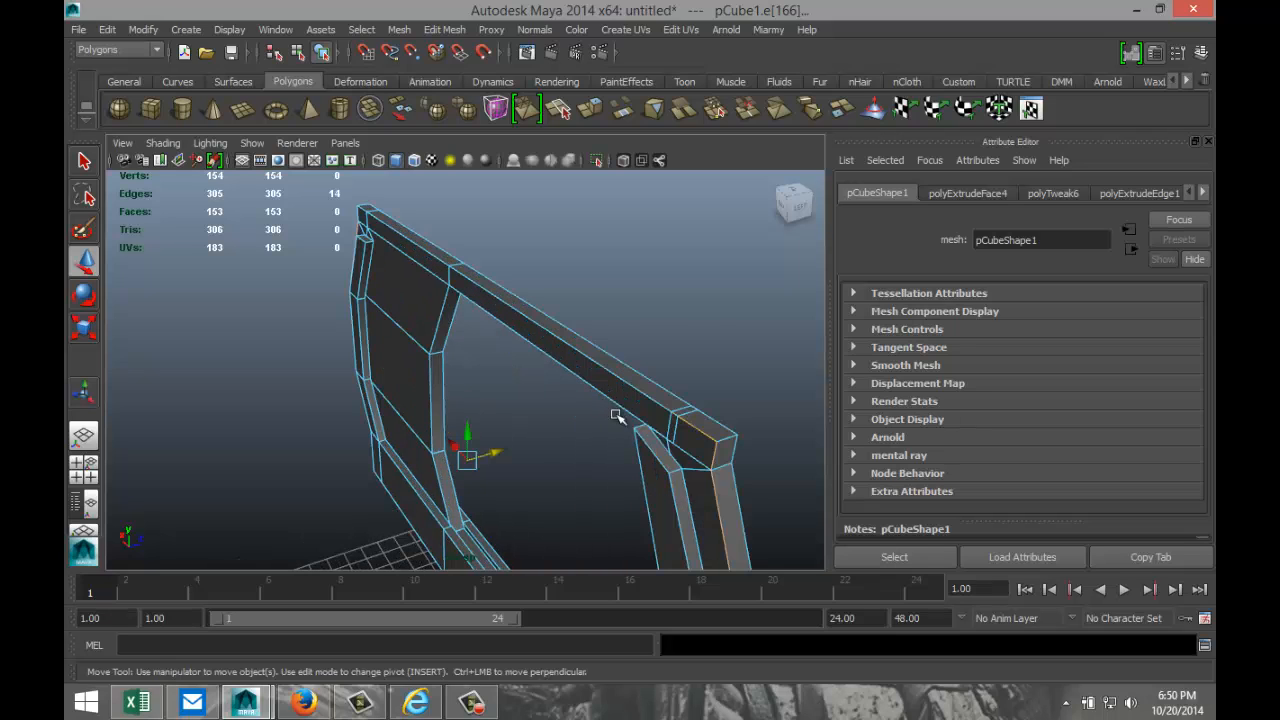
left_click(669, 414, "shift")
middle_click_drag(399, 405, 576, 508, "alt")
left_click(613, 367, "shift")
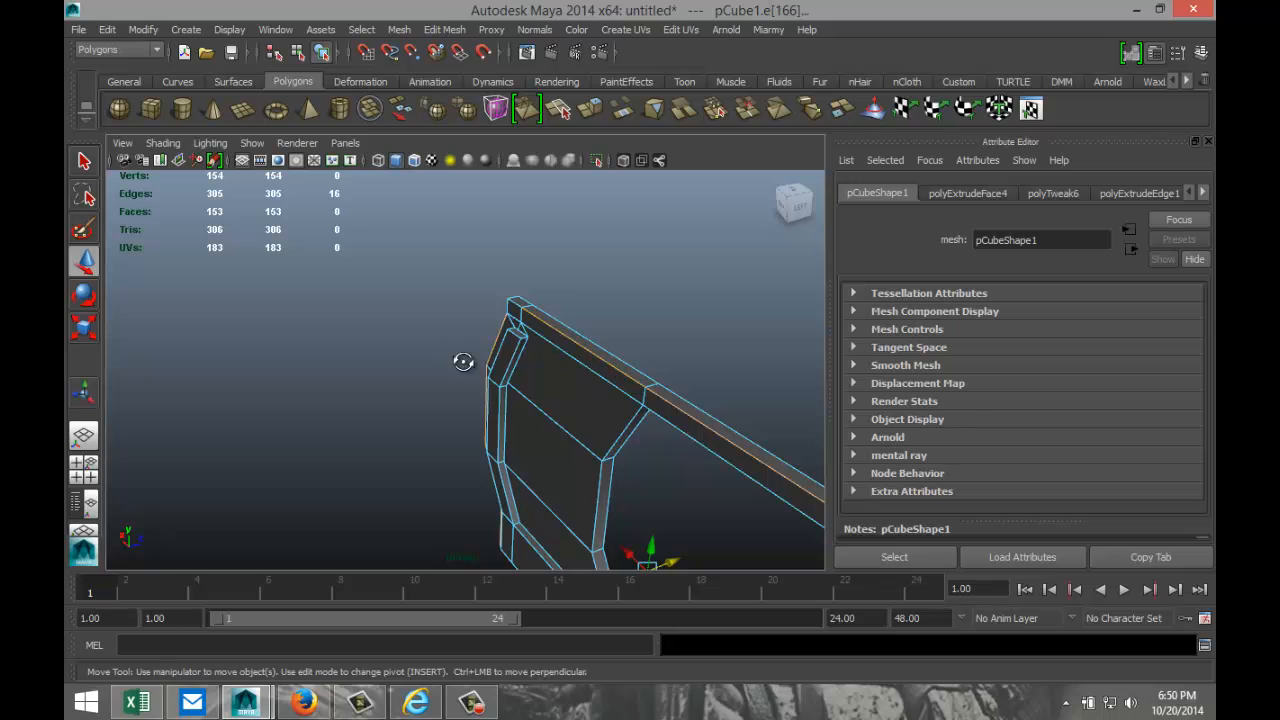
left_click_drag(464, 361, 481, 345, "alt")
left_click_drag(372, 323, 510, 346, "alt")
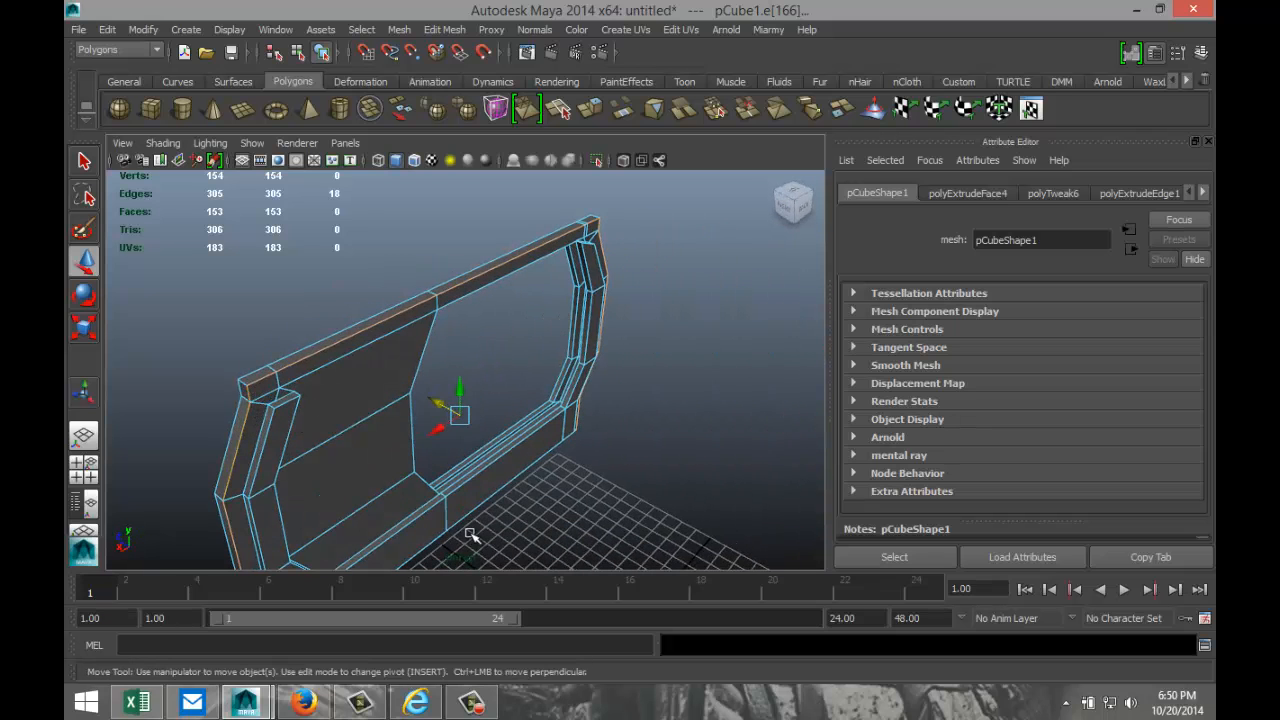
- Extrude the selected outer edges and pull them along Z toward the other frames to start the corridor shell
left_click_drag(470, 535, 514, 305, "alt")
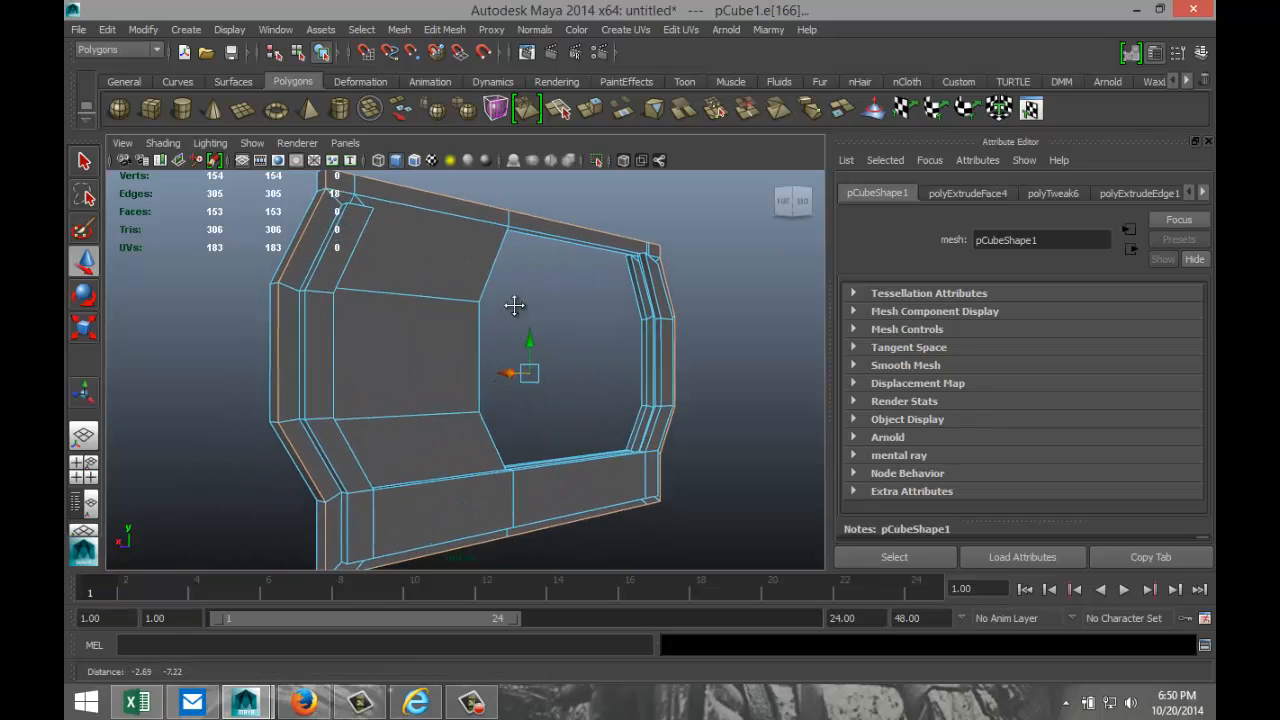
middle_click_drag(514, 305, 516, 295, "alt")
left_click_drag(672, 441, 570, 405, "alt")
middle_click_drag(570, 405, 620, 426, "alt")
left_click_drag(674, 467, 666, 464, "alt")
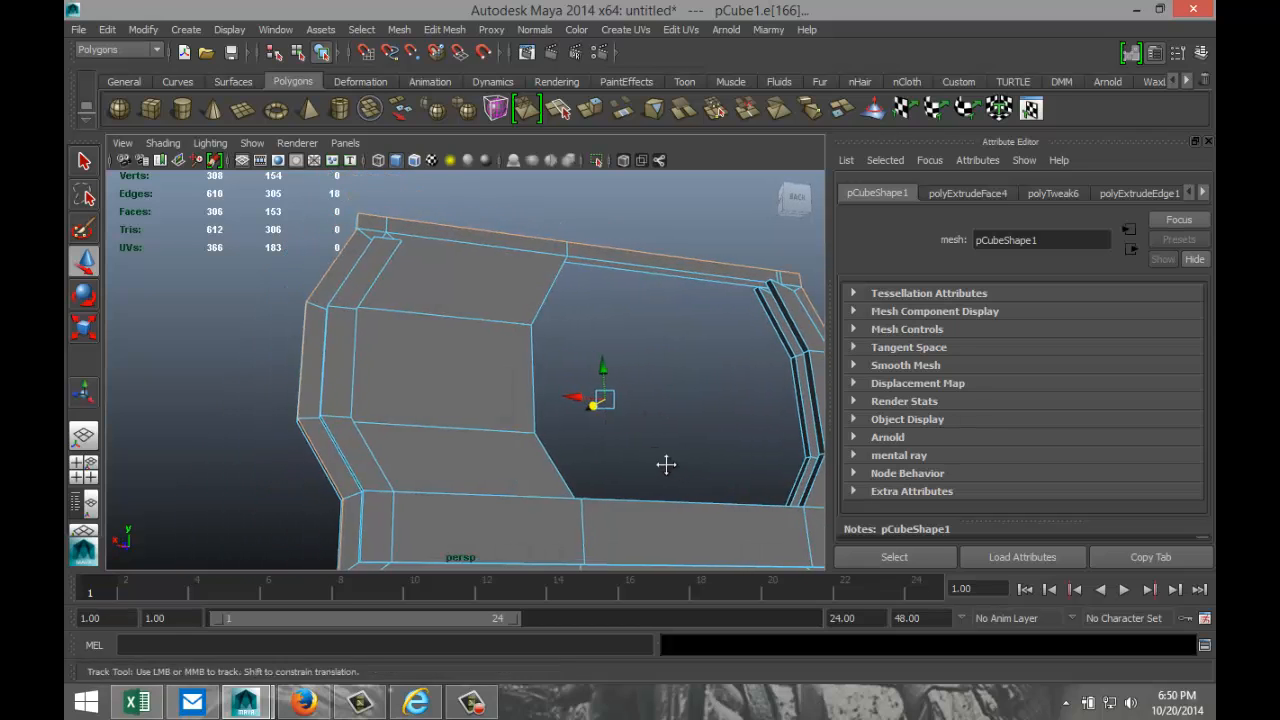
middle_click_drag(666, 464, 414, 400, "alt")
left_click_drag(677, 466, 592, 424, "alt")
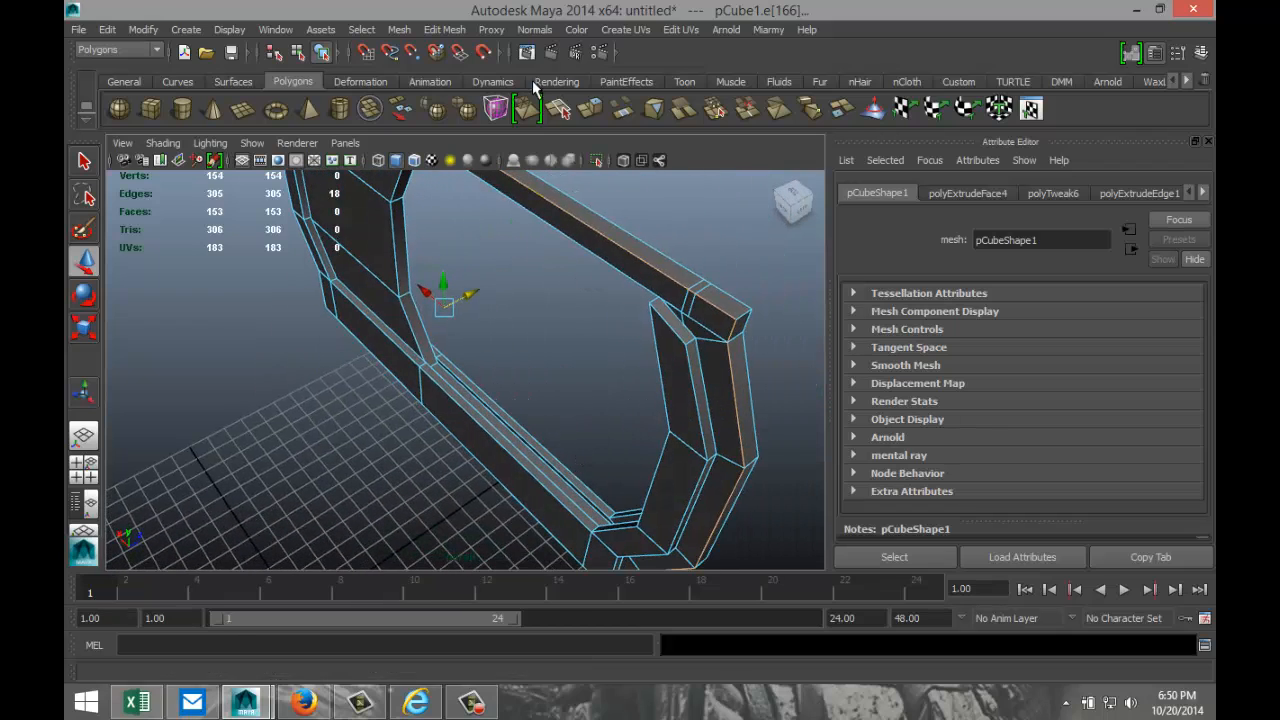
left_click(444, 29)
left_click(482, 94)
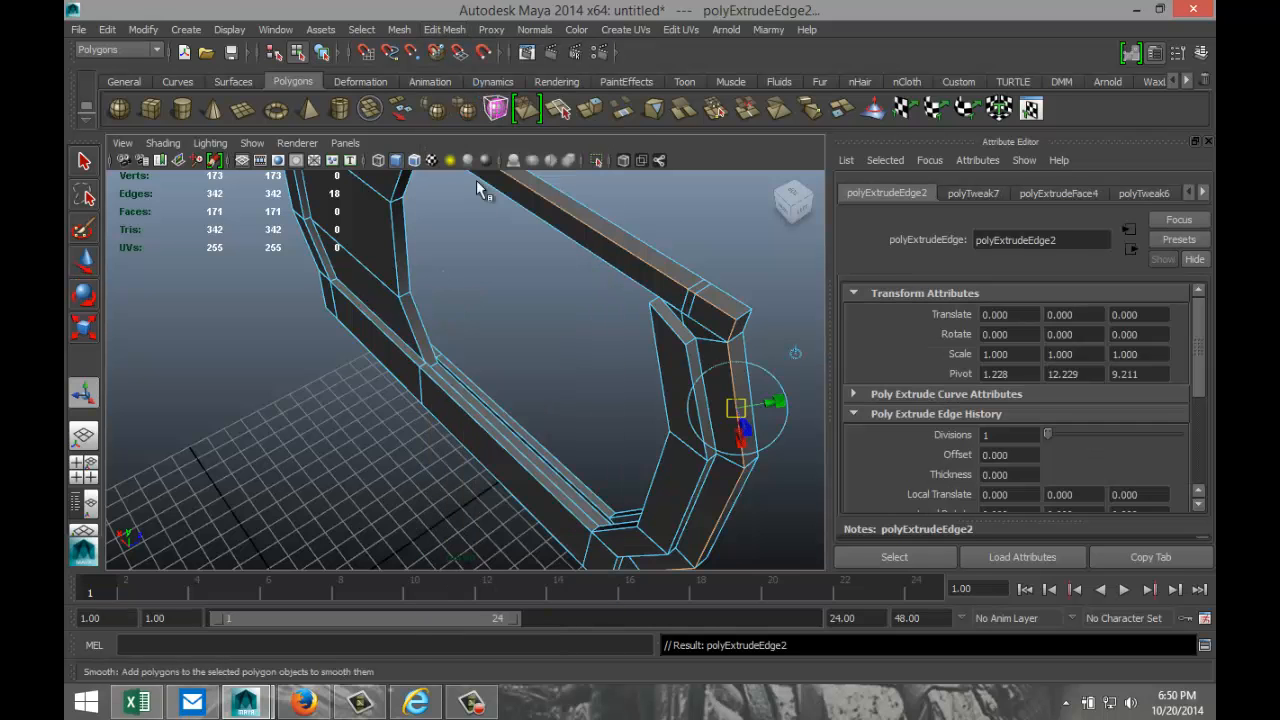
left_click_drag(528, 316, 551, 334, "alt")
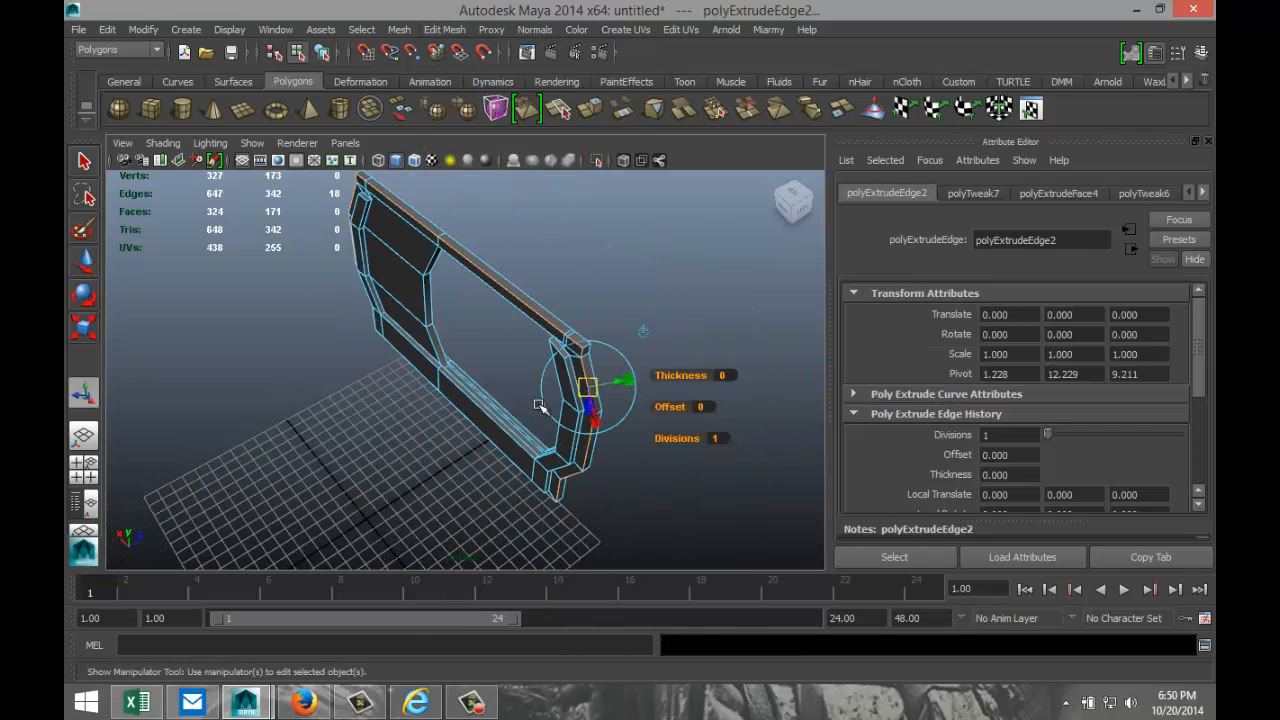
key("w")
left_click_drag(481, 322, 386, 388)
left_click_drag(330, 447, 327, 404, "alt")
scroll(346, 425, "down", 10)
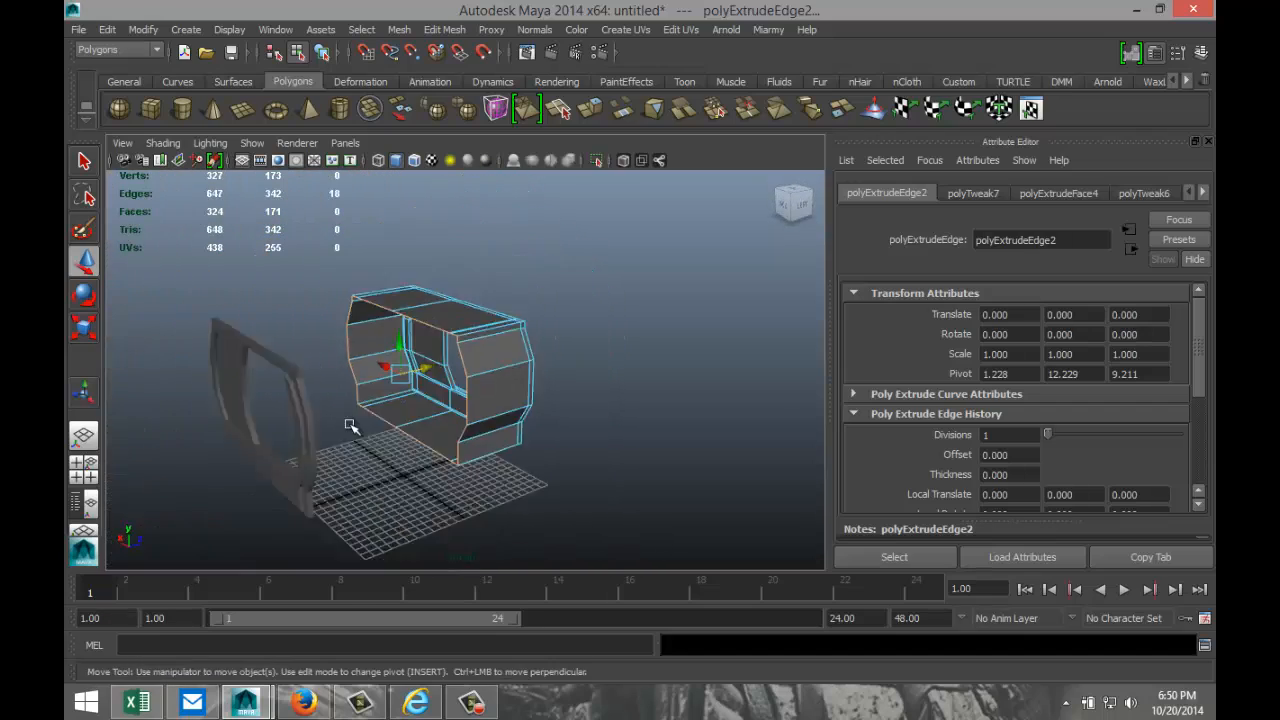
- Extend the shell's extruded edges along Z to the farthest frame, at about -93.037 cm
left_click_drag(423, 471, 316, 418, "alt")
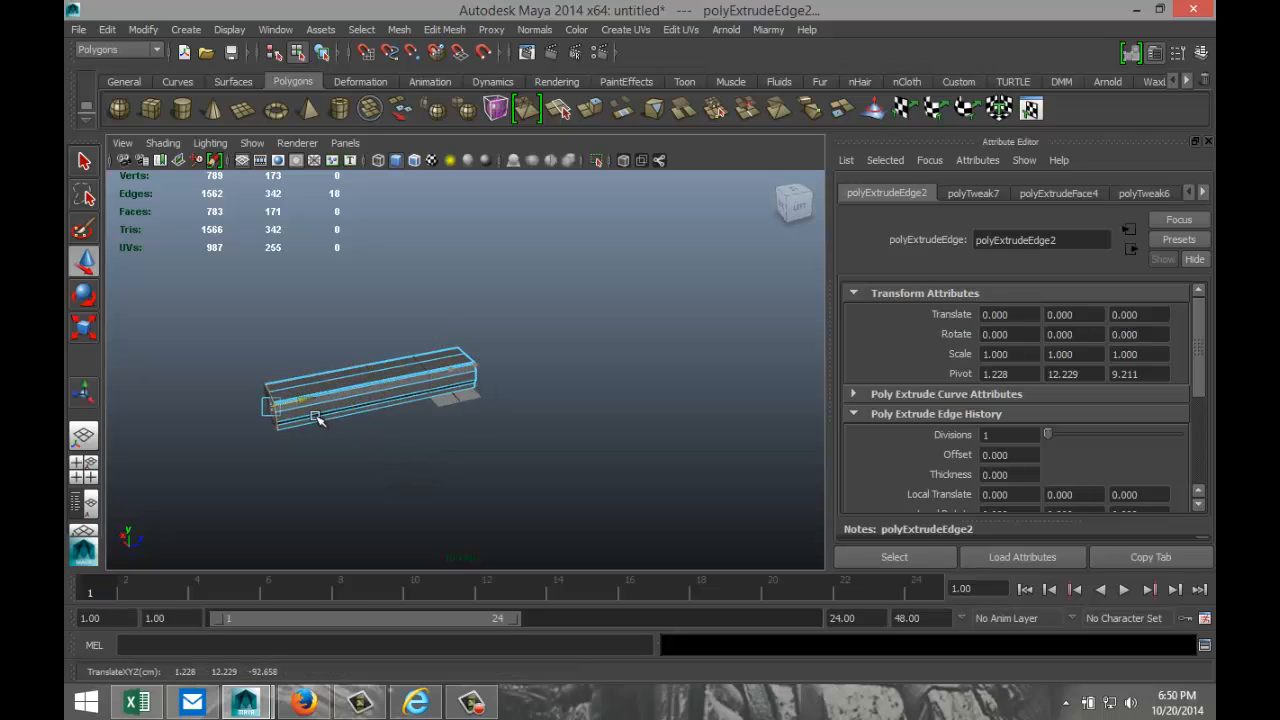
scroll(263, 491, "up", 6)
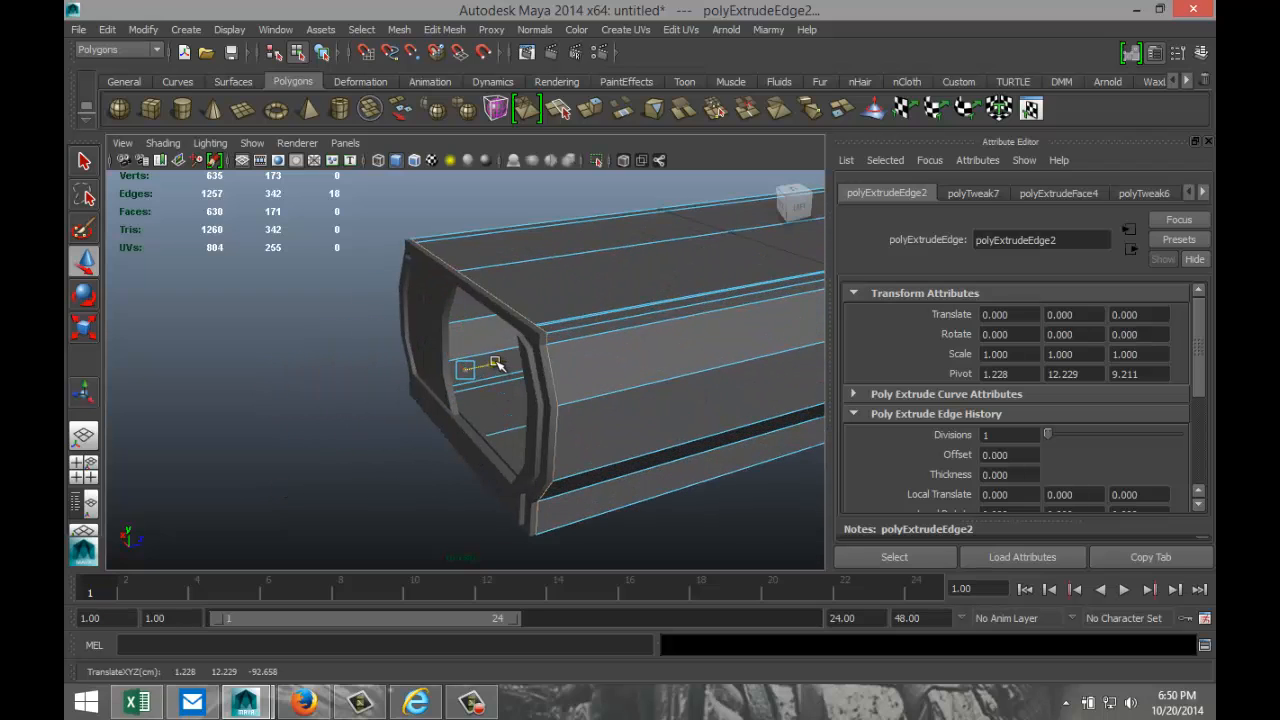
left_click_drag(497, 365, 487, 367)
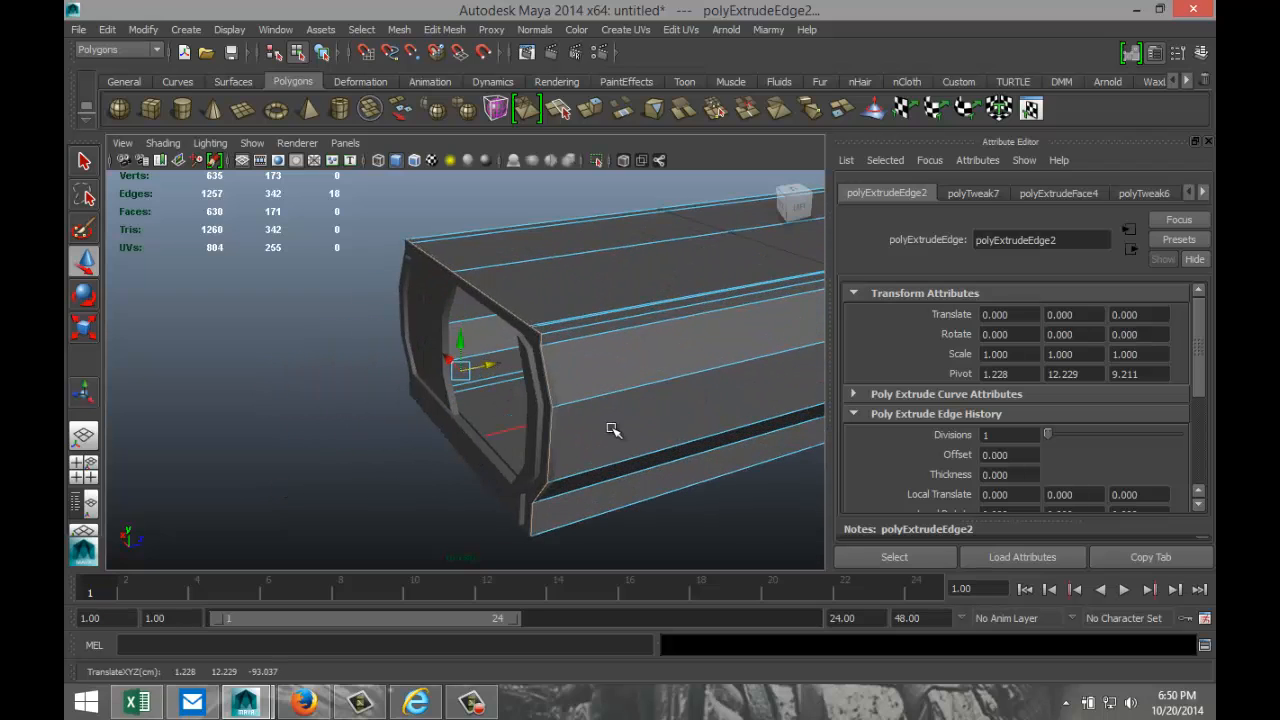
- Examine the corridor shell from inside between the frames and from outside along its roof
left_click_drag(588, 437, 488, 447, "alt")
scroll(488, 447, "down", 2)
middle_click_drag(577, 486, 433, 385, "alt")
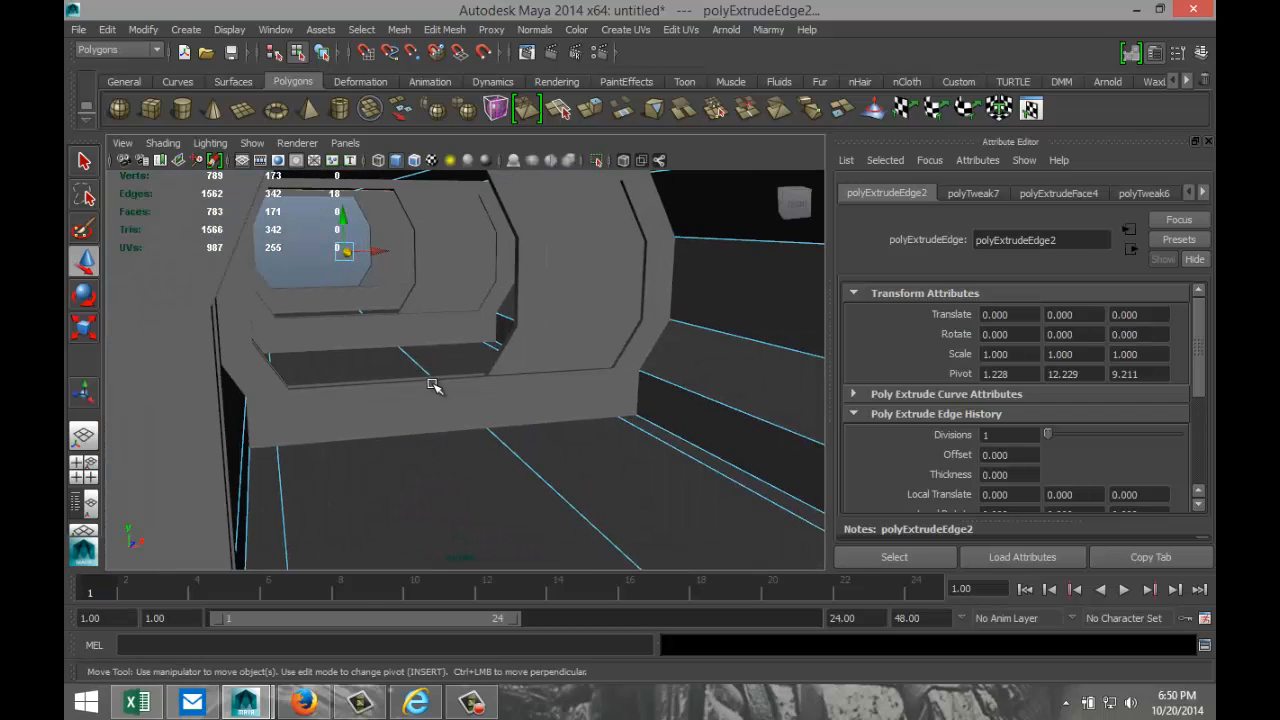
scroll(437, 388, "down", 3)
left_click_drag(456, 417, 474, 429, "alt")
scroll(446, 404, "down", 3)
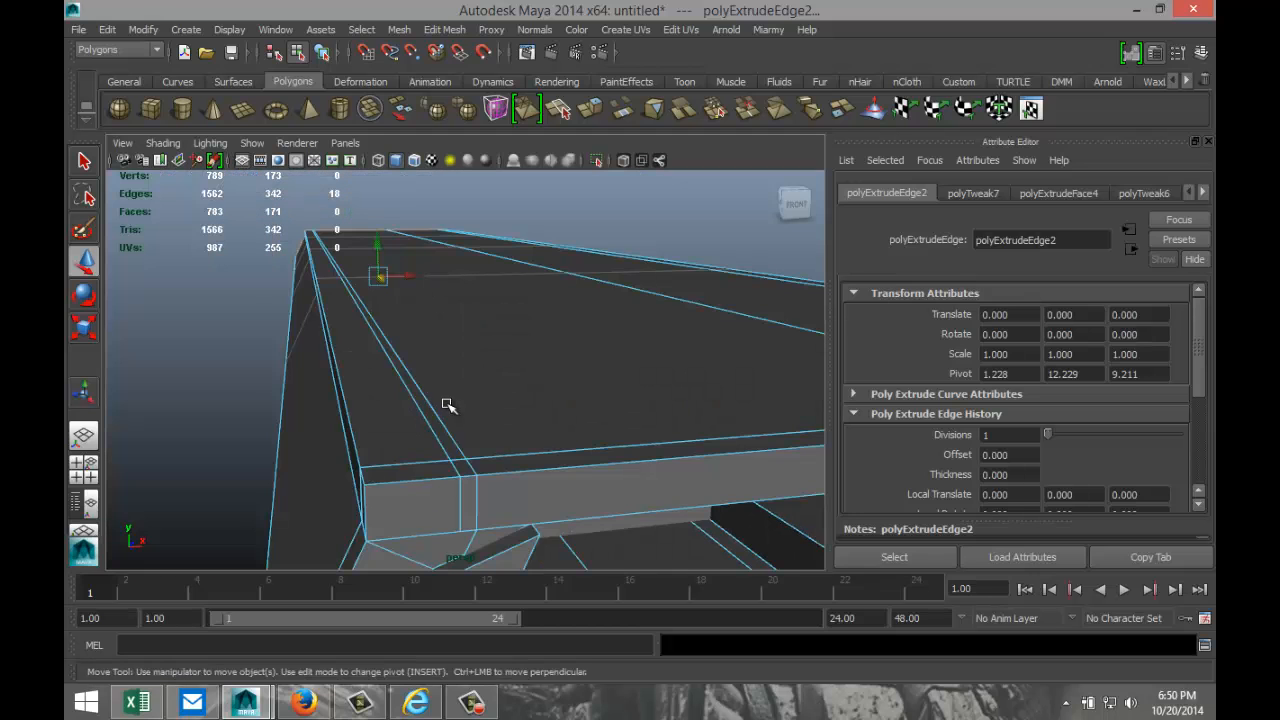
scroll(447, 404, "down", 3)
left_click_drag(704, 408, 688, 424, "alt")
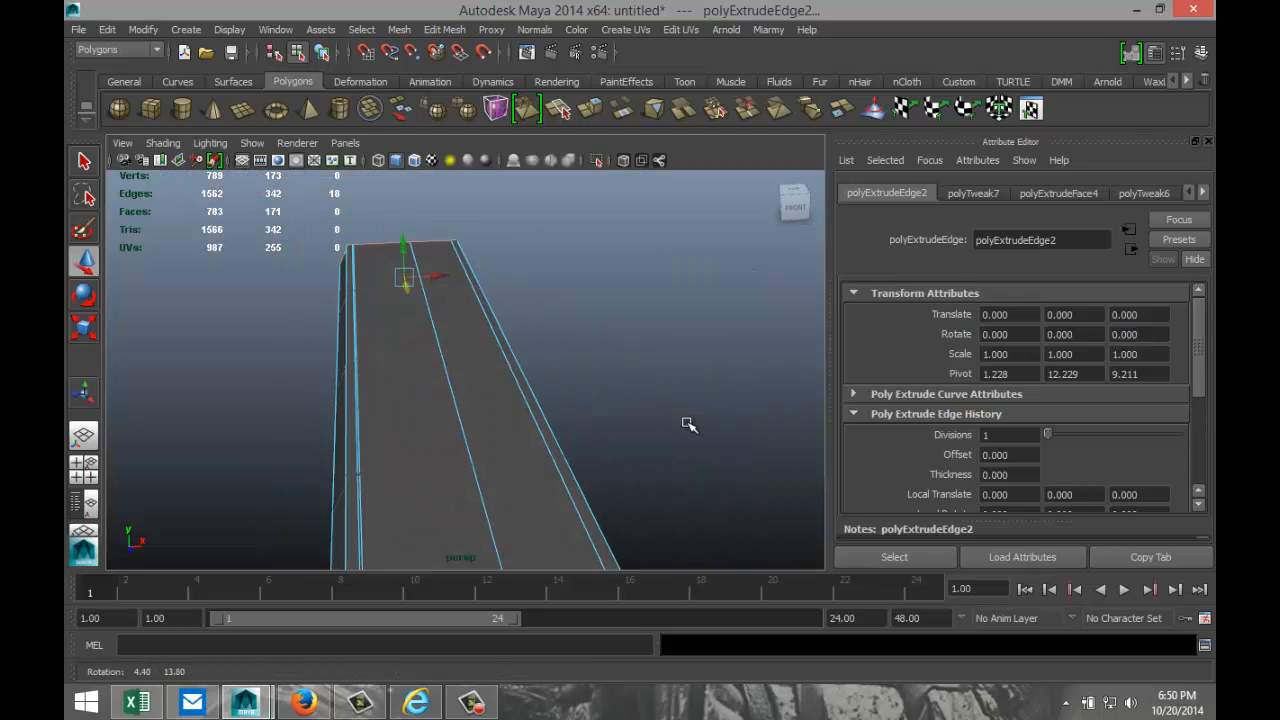
middle_click_drag(597, 421, 594, 354, "alt")
left_click_drag(583, 372, 500, 465, "alt")
- In the top view, insert two edge loops across the shell's farthest bay, one just inside the end frame and one near mid-bay
left_click(84, 478)
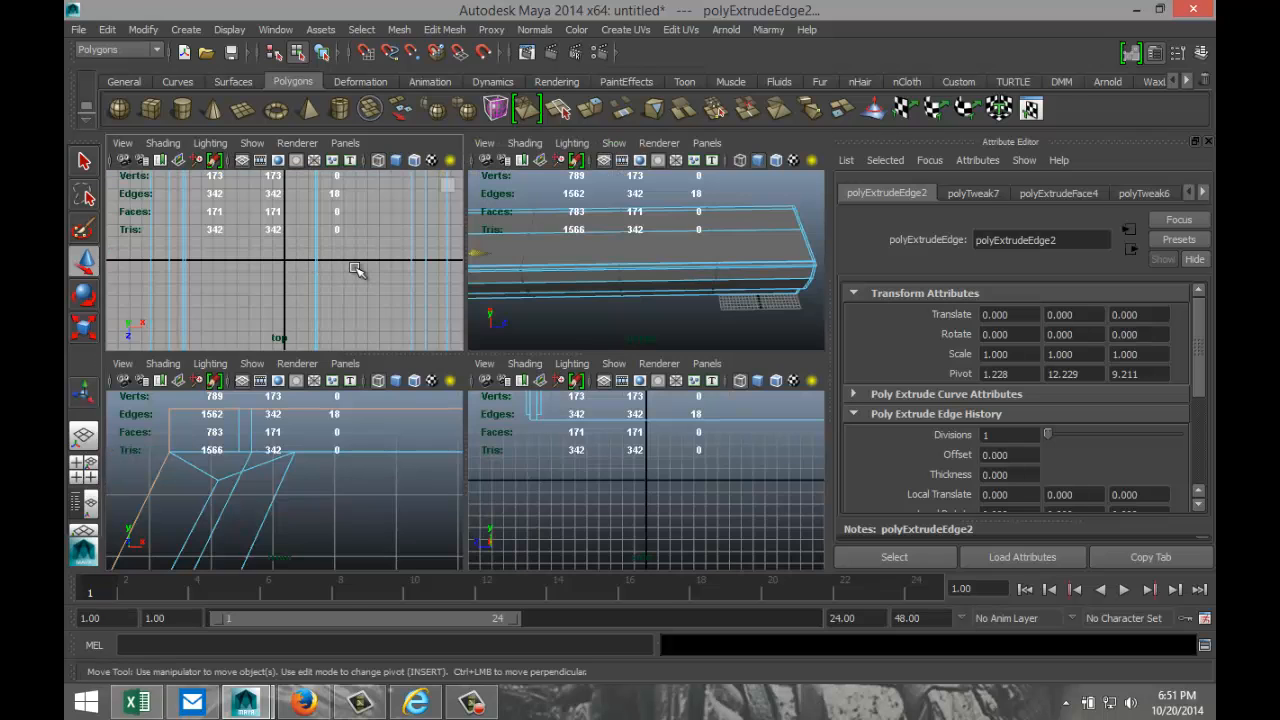
key("space")
scroll(551, 394, "down", 5)
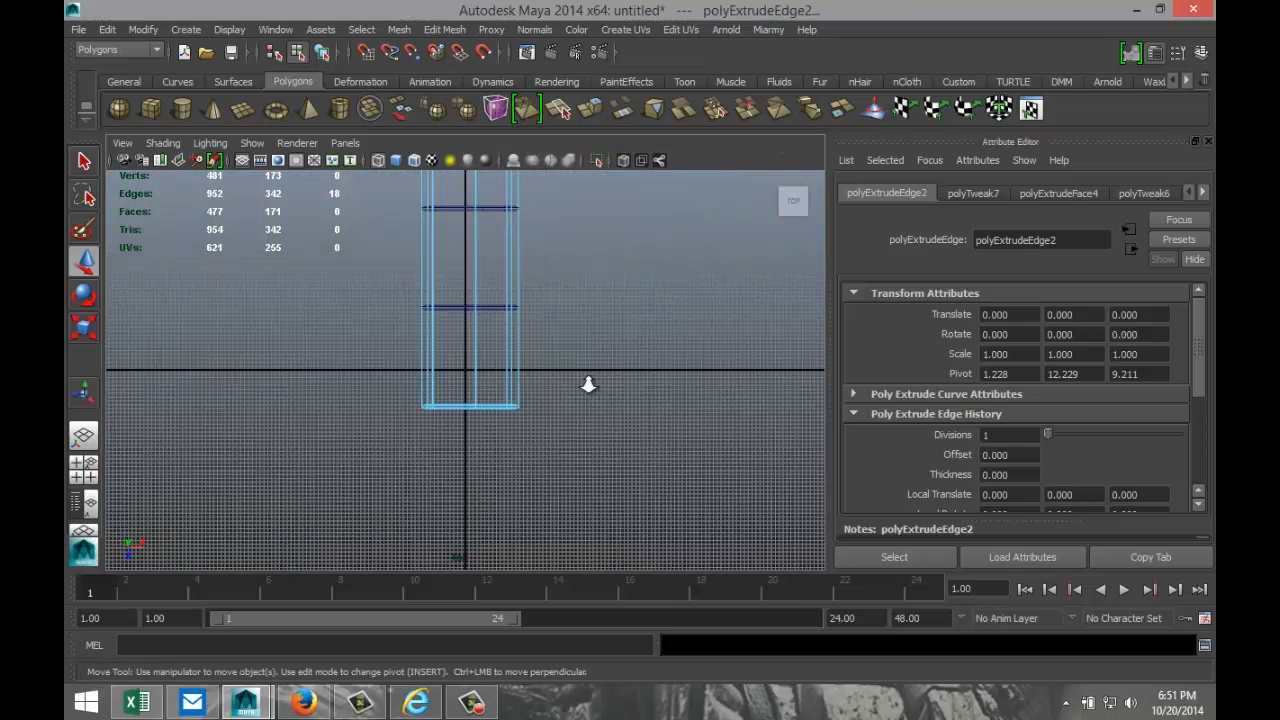
middle_click_drag(584, 319, 577, 408, "alt")
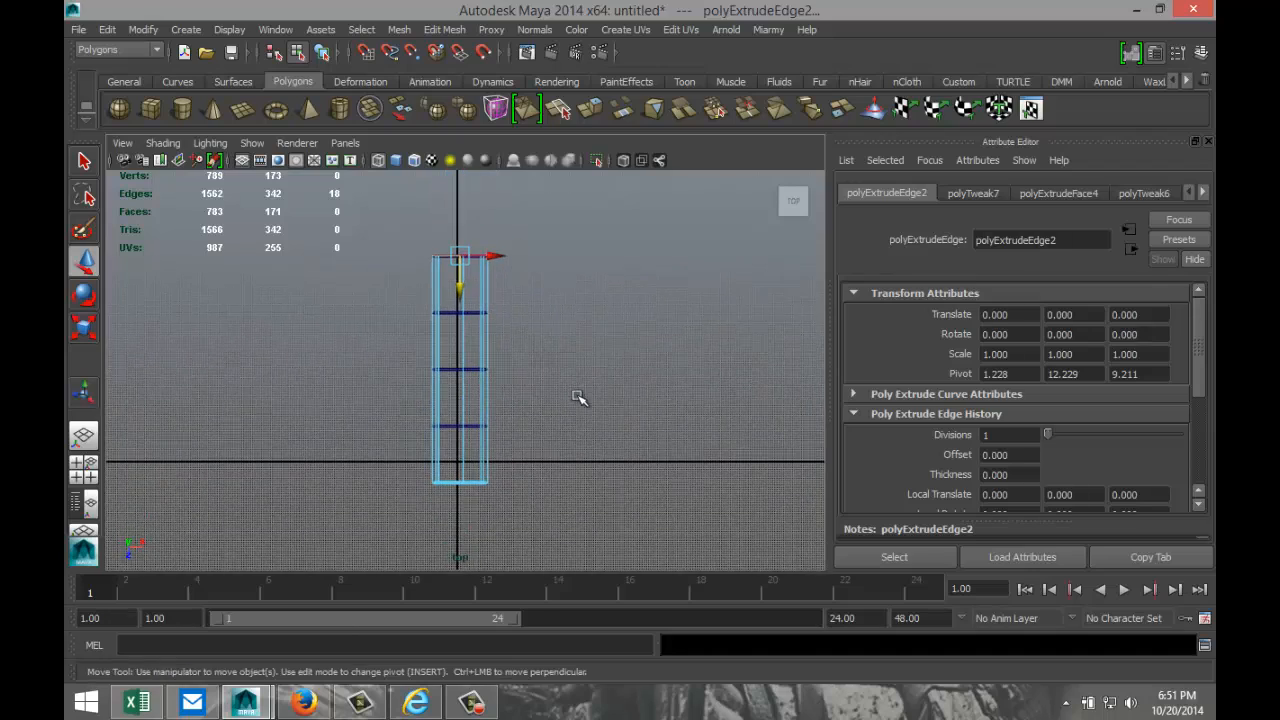
scroll(608, 352, "up", 3)
middle_click_drag(615, 289, 597, 383, "alt")
scroll(606, 371, "up", 4)
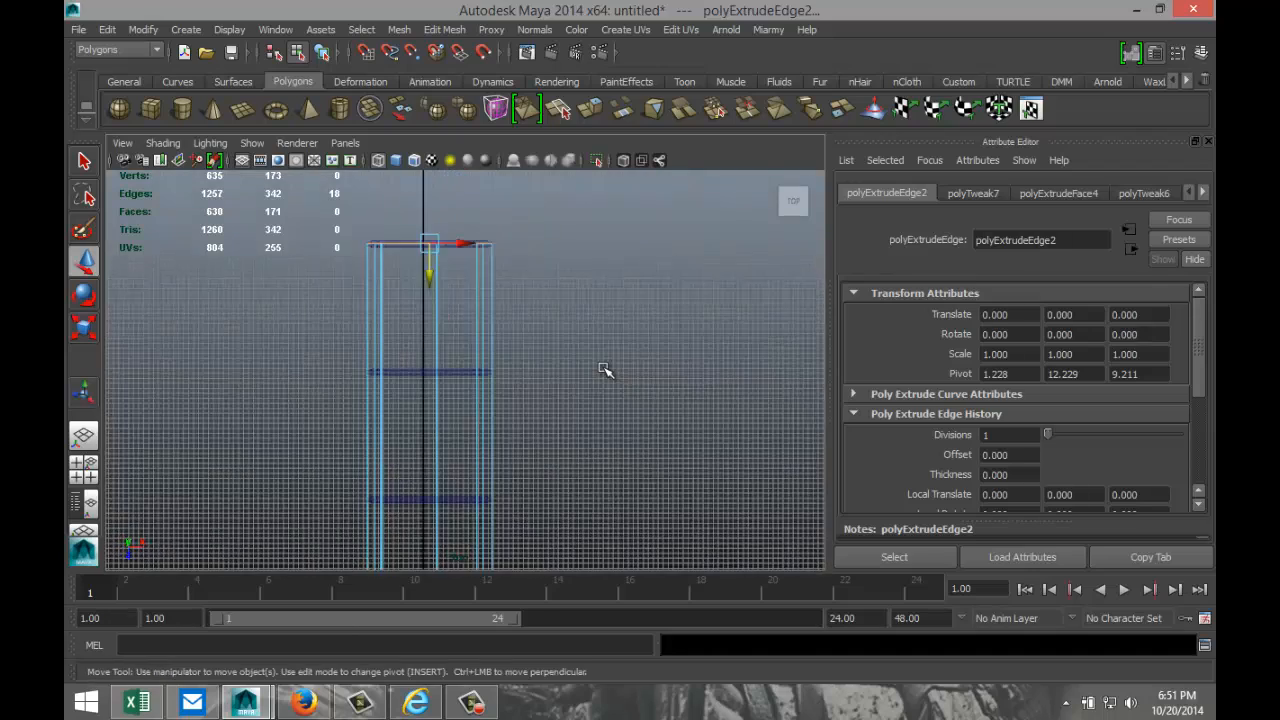
middle_click_drag(549, 297, 589, 369, "alt")
scroll(615, 356, "up", 4)
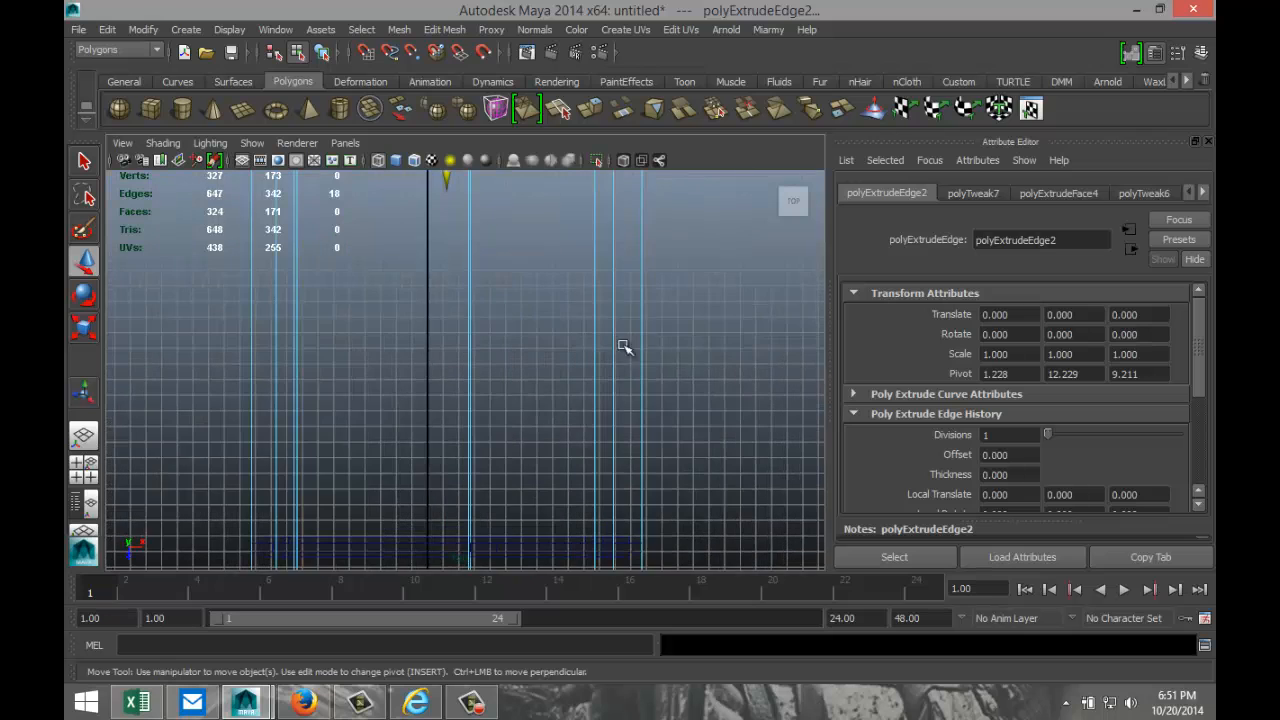
middle_click_drag(651, 314, 660, 393, "alt")
scroll(670, 392, "up", 2)
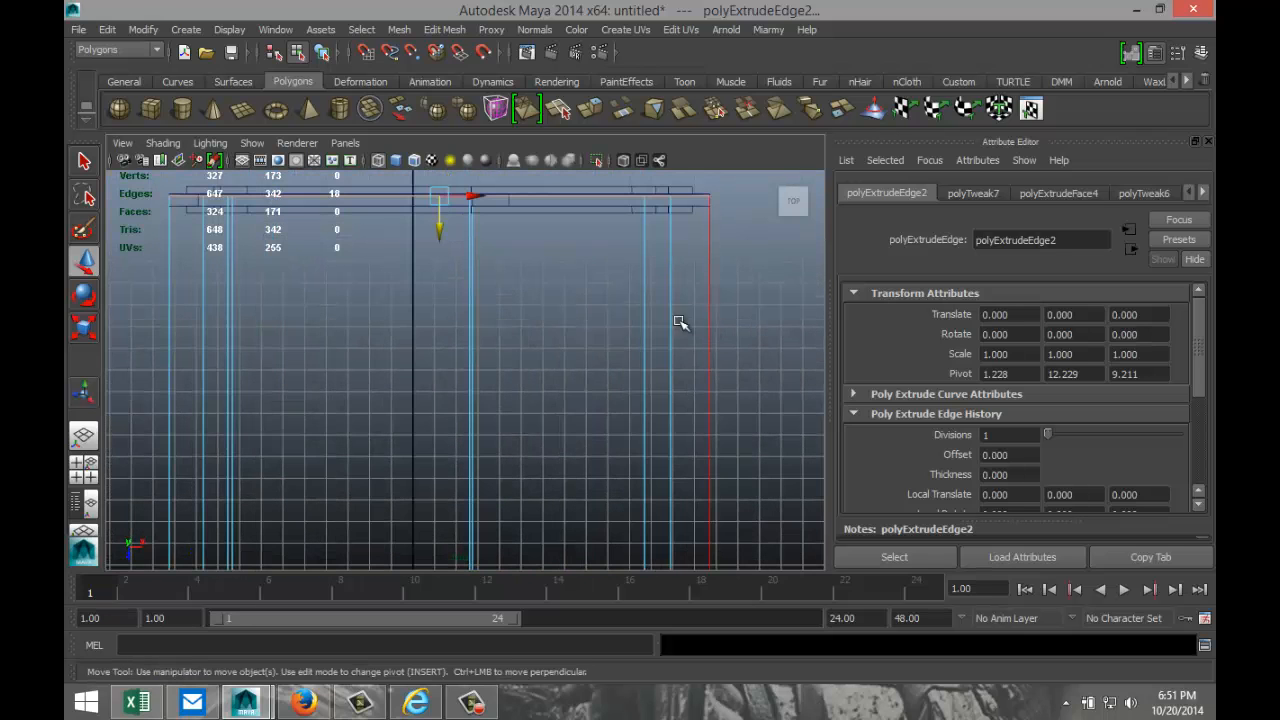
middle_click_drag(603, 343, 585, 371, "alt")
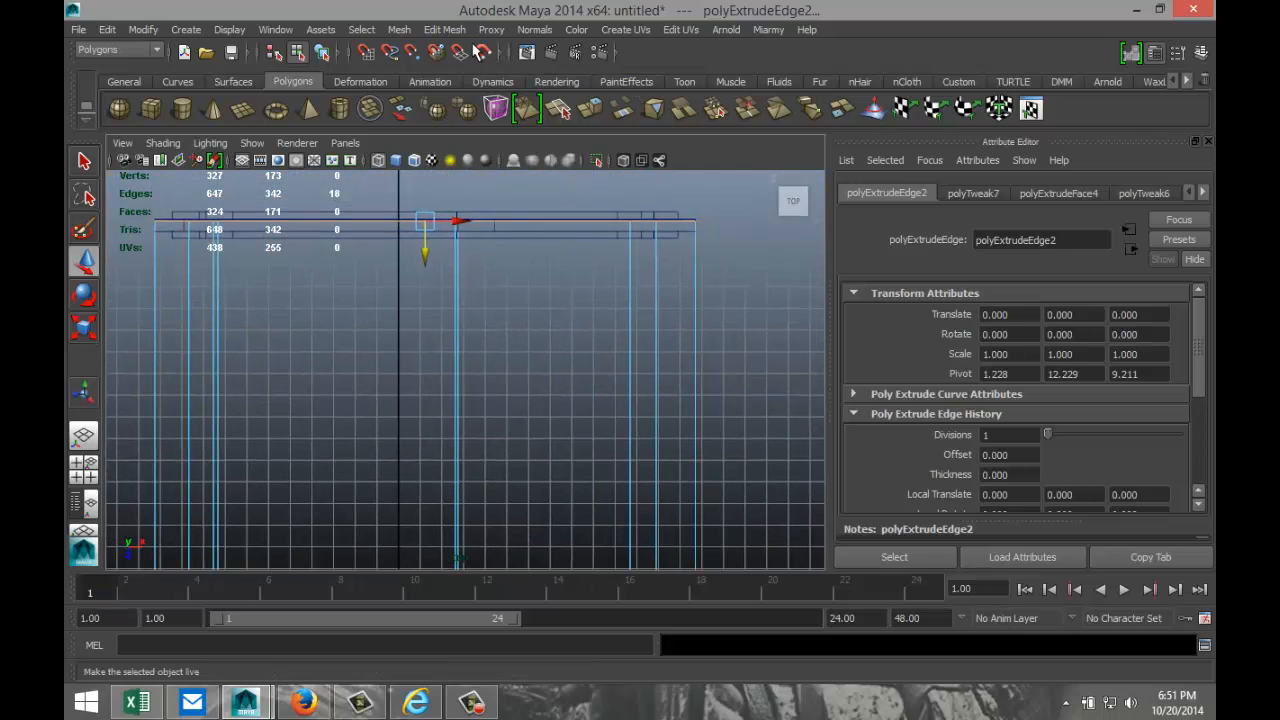
left_click(444, 29)
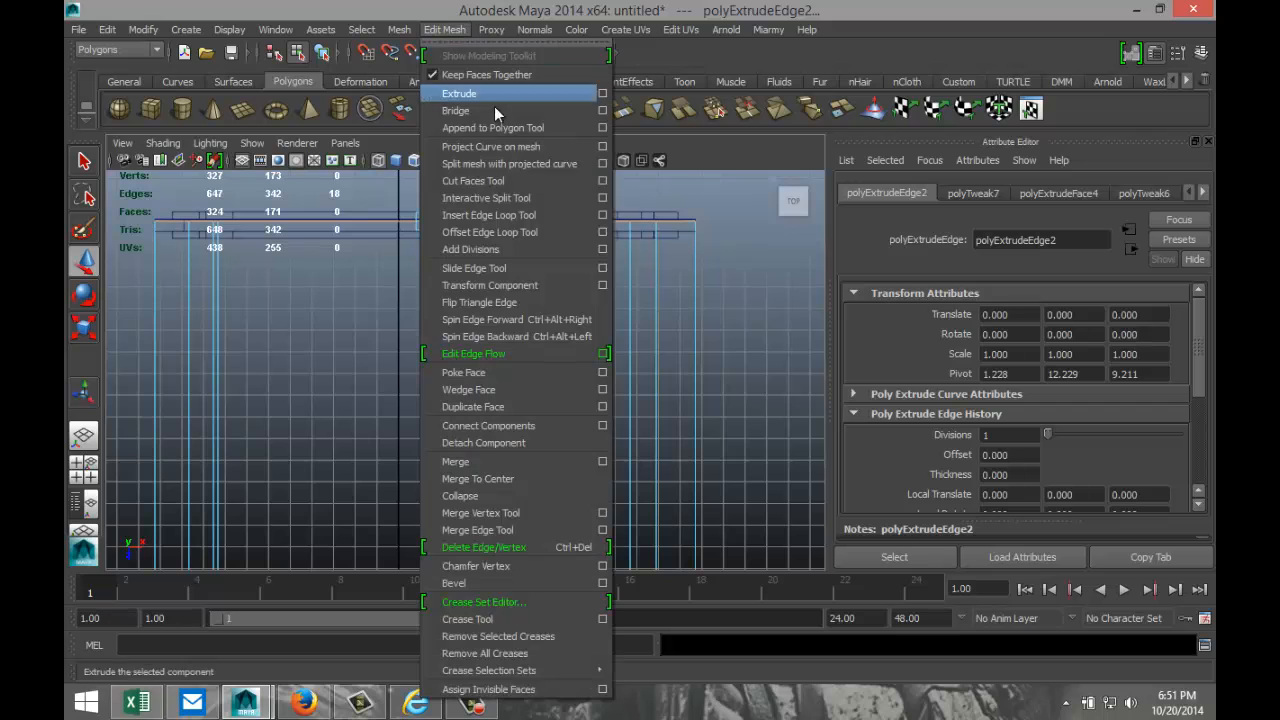
left_click(500, 217)
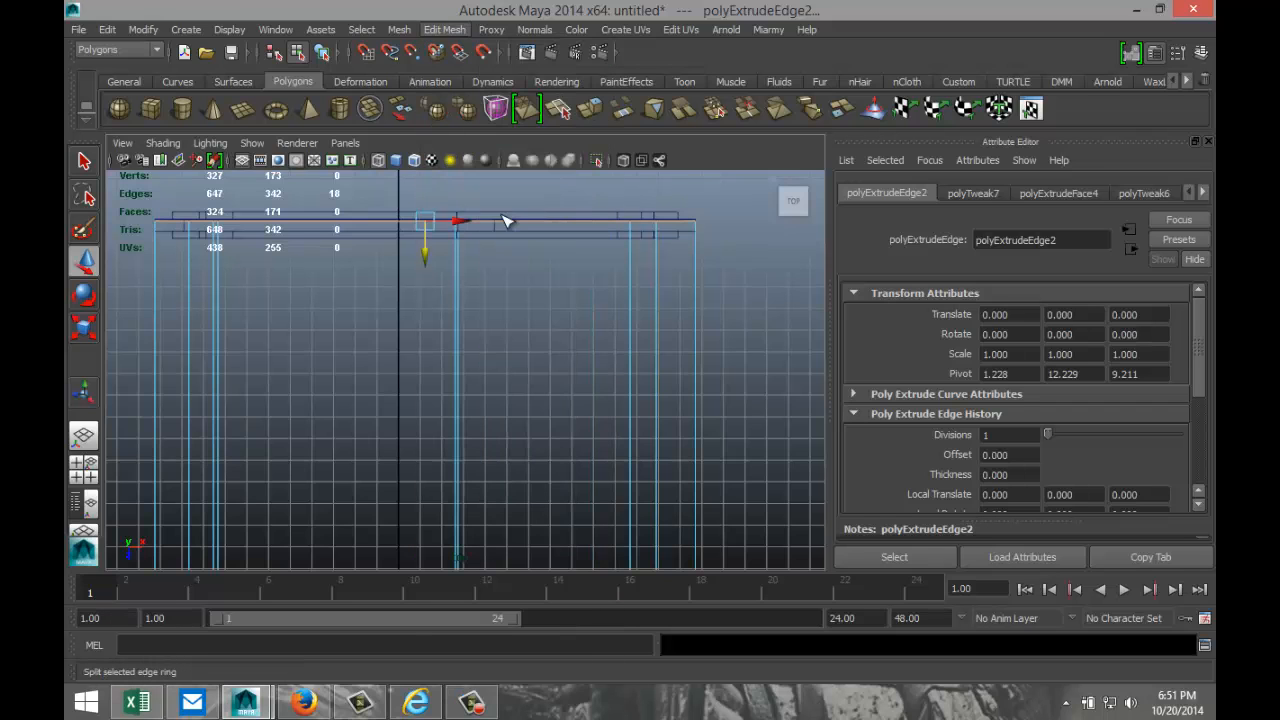
left_click(632, 267)
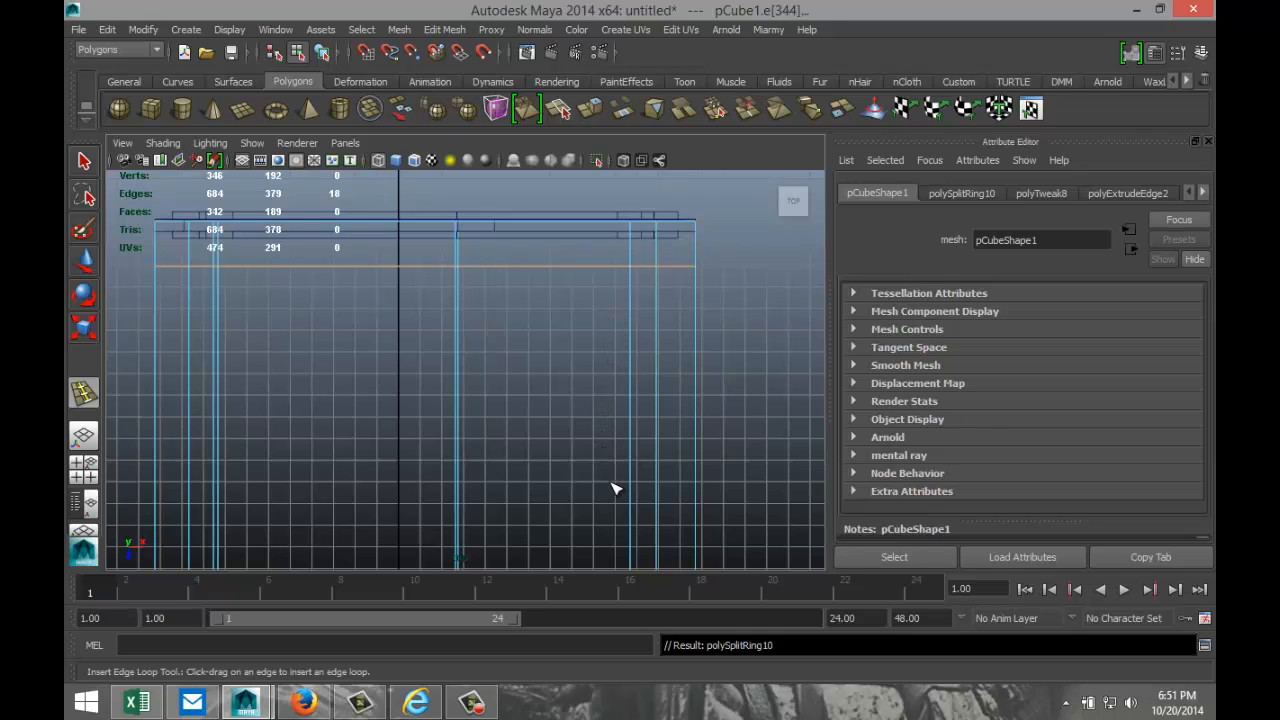
left_click_drag(632, 489, 634, 486)
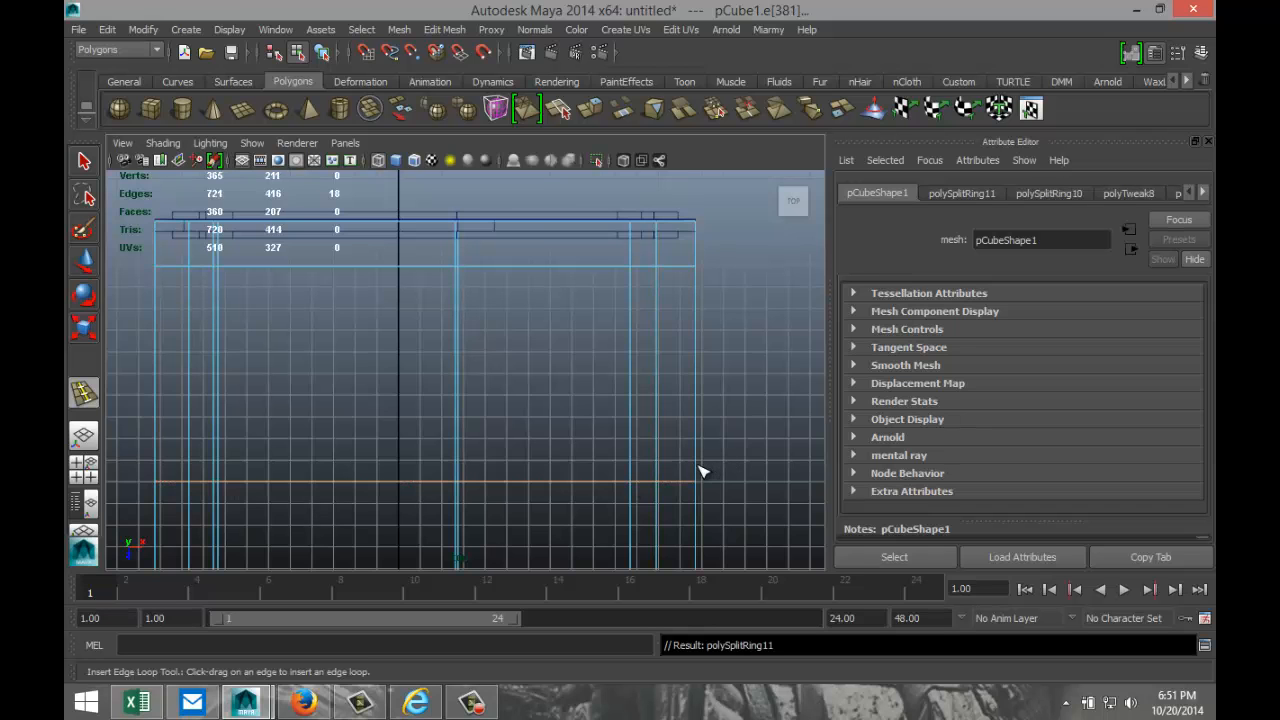
- Insert three more edge loops across the shell: one slightly past mid-bay, one against the next frame, and one just beyond that frame
middle_click_drag(693, 465, 691, 317, "alt")
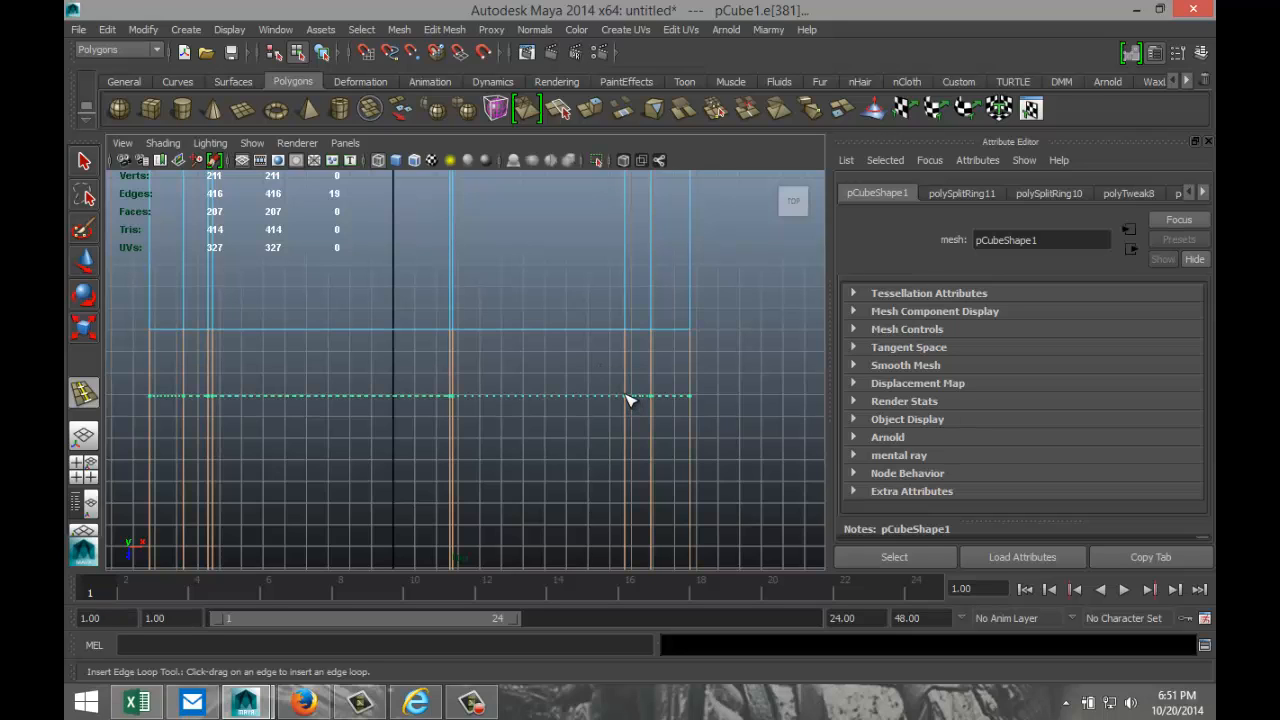
left_click_drag(630, 400, 629, 397)
middle_click_drag(654, 431, 630, 308, "alt")
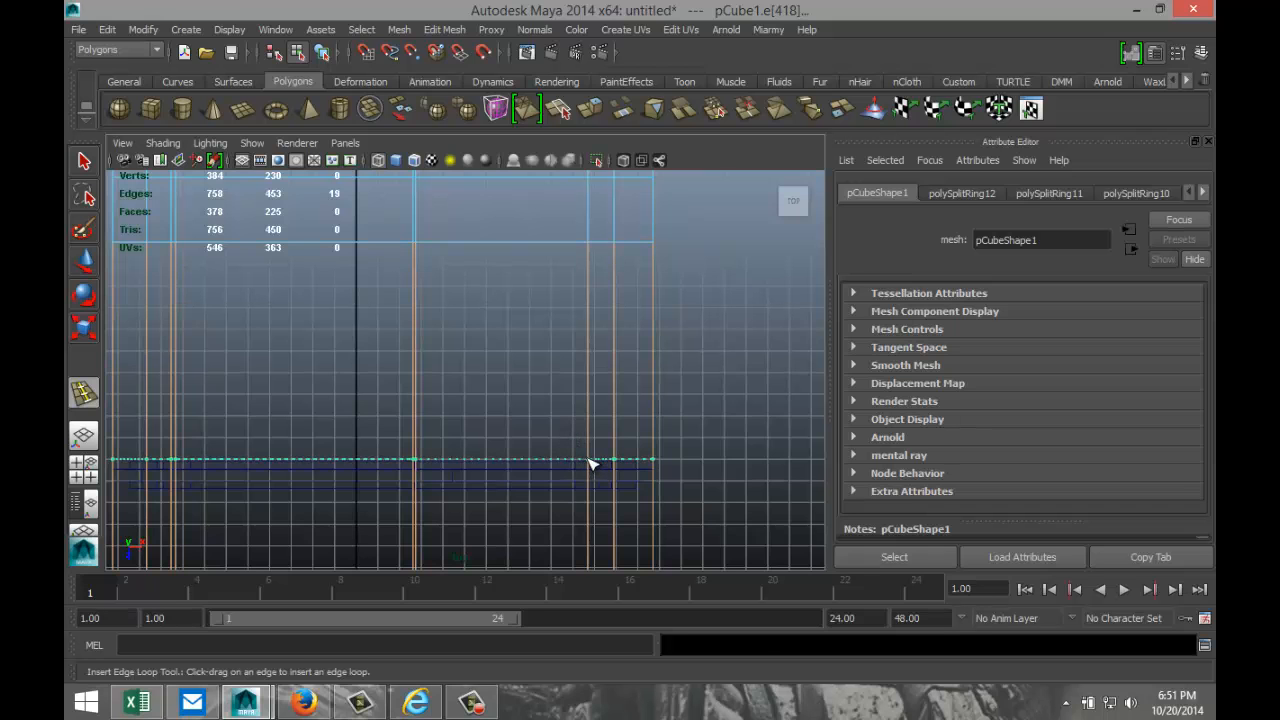
left_click(590, 463)
middle_click_drag(660, 494, 670, 338, "alt")
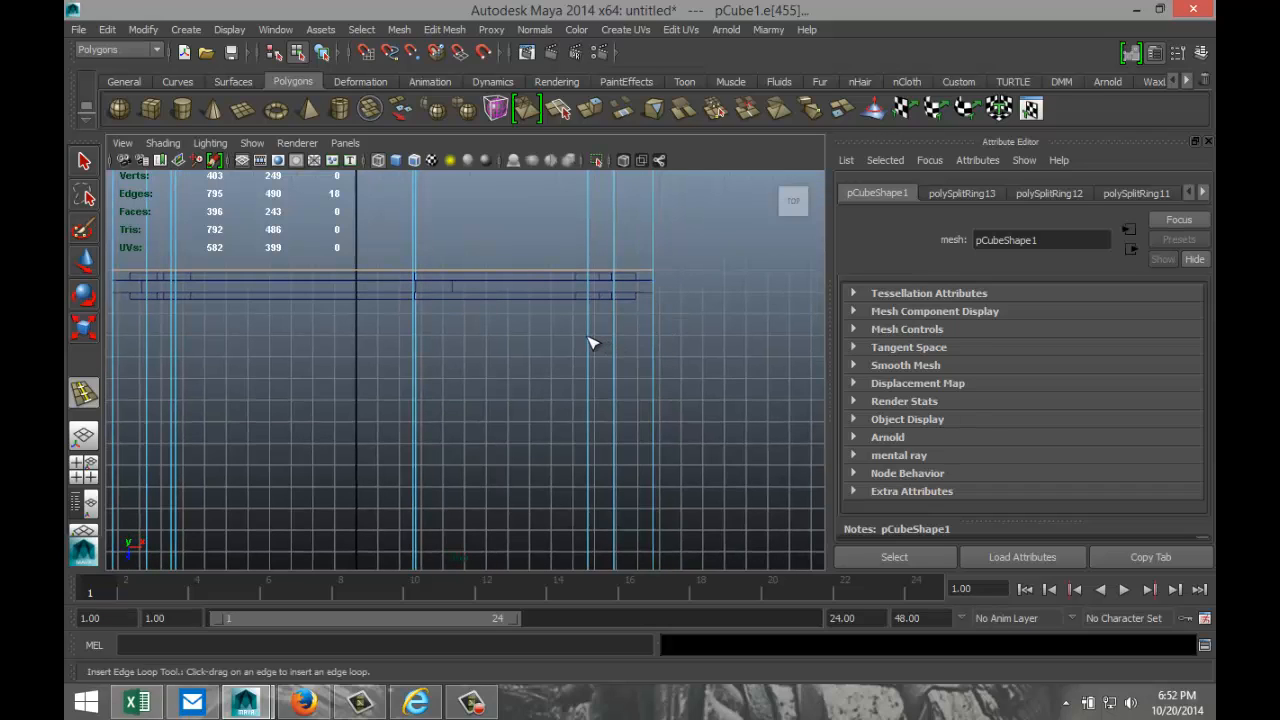
left_click_drag(590, 343, 594, 340)
scroll(691, 380, "down", 3)
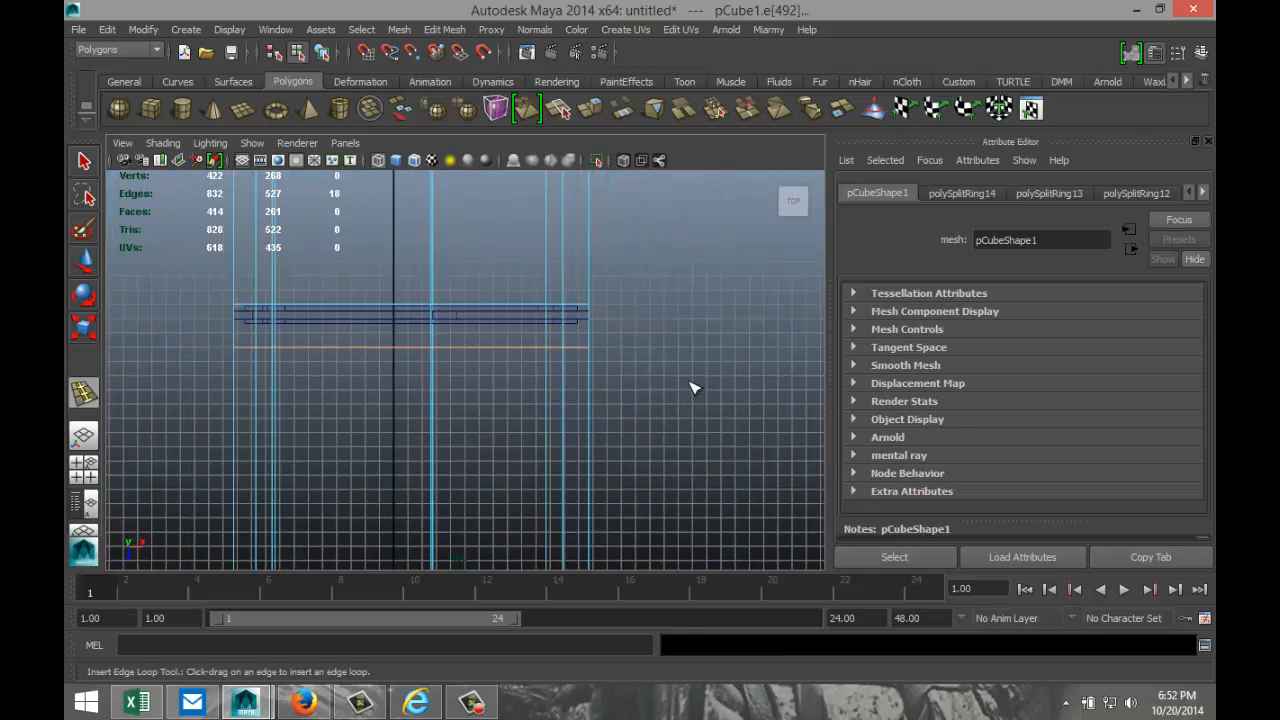
- Insert the remaining edge loops across the shell's other bays up to its near end, and show the whole shell in perspective
scroll(688, 388, "down", 5)
middle_click_drag(651, 416, 607, 398, "alt")
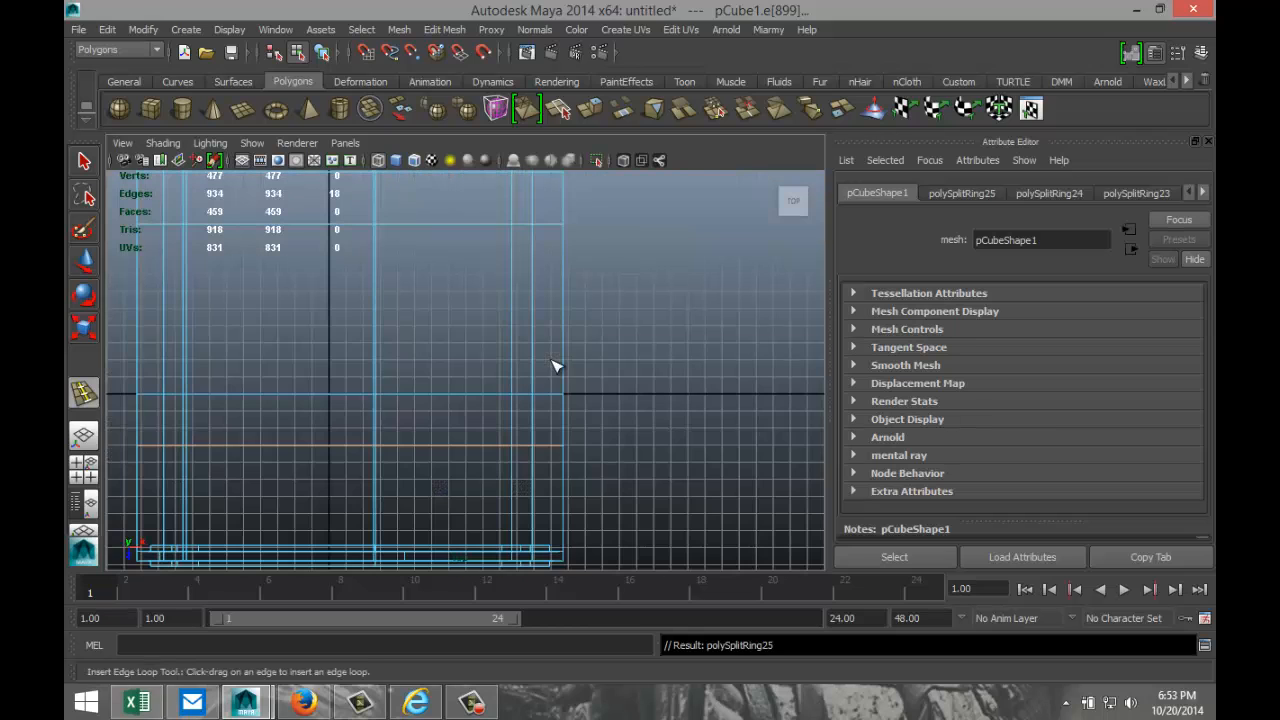
left_click(84, 470)
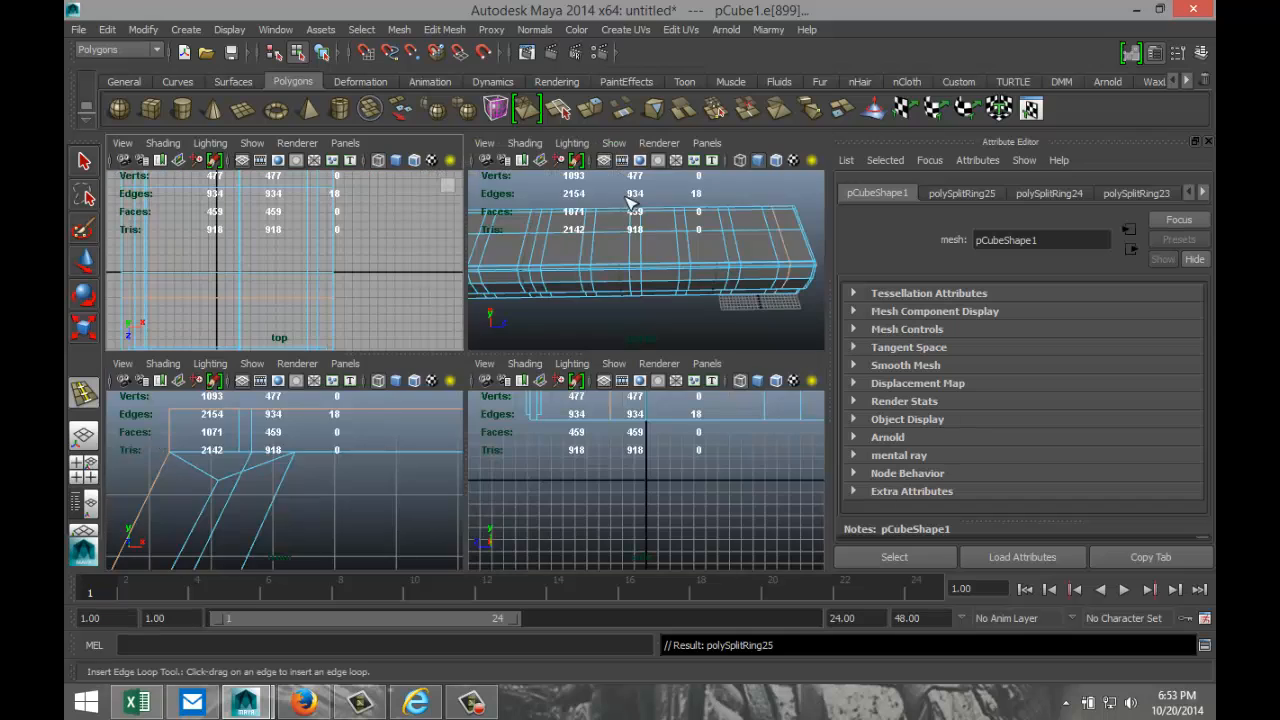
key("space")
scroll(598, 330, "down", 2)
scroll(572, 355, "up", 1)
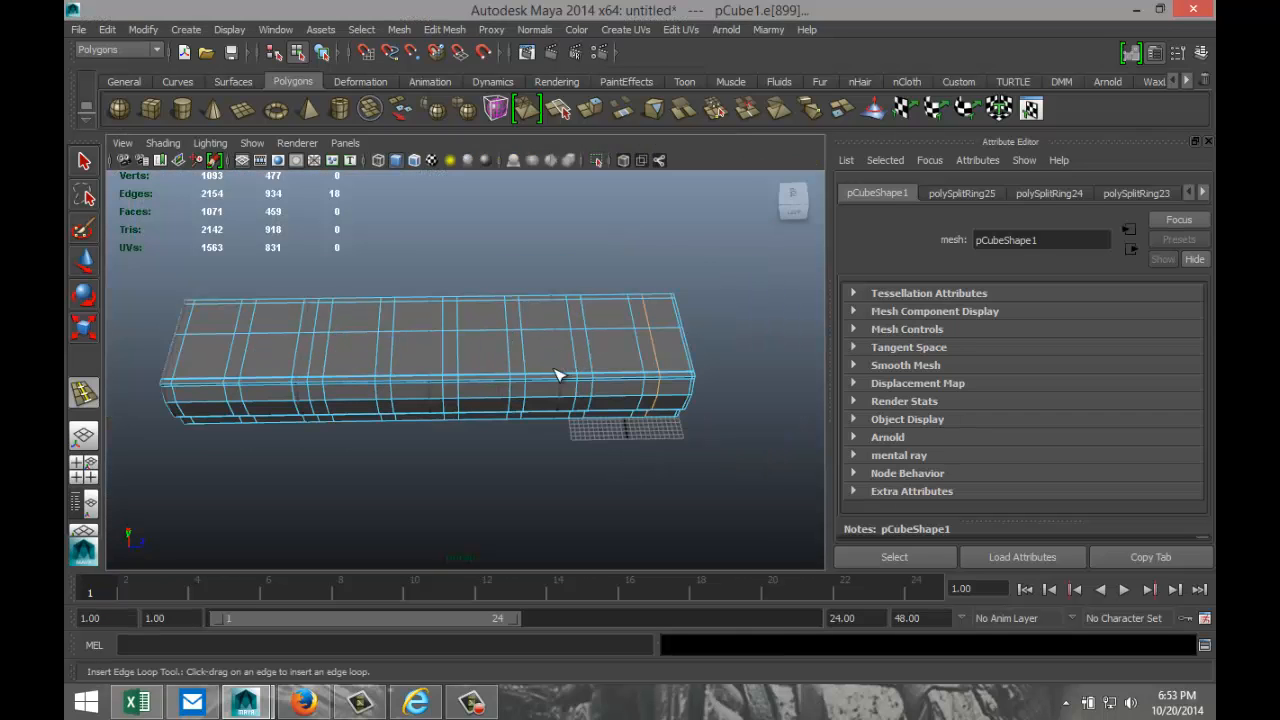
- Insert one more edge loop running lengthwise along the shell
left_click_drag(563, 408, 435, 385, "alt")
scroll(435, 385, "up", 1)
left_click_drag(318, 346, 567, 460, "alt")
right_click_drag(690, 463, 686, 460)
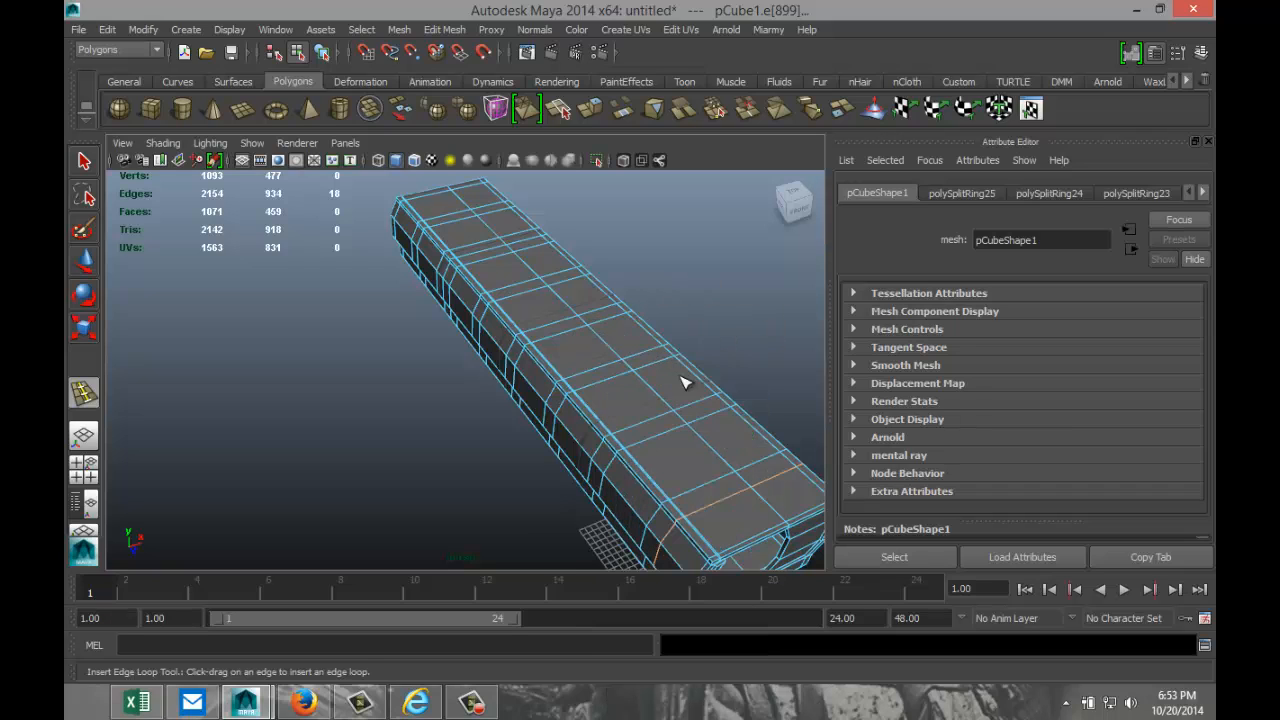
left_click(683, 461)
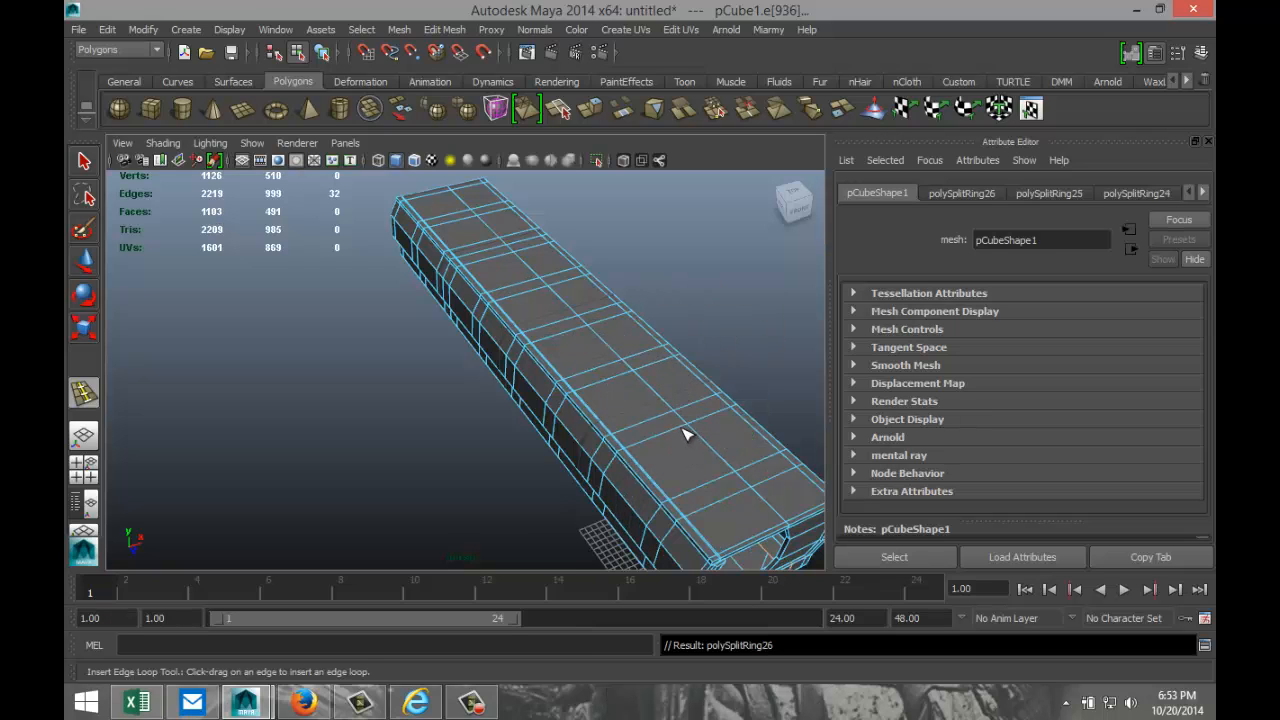
- Select the seven large panel faces in a row on one side of the roof's center line and extrude them together
key("q")
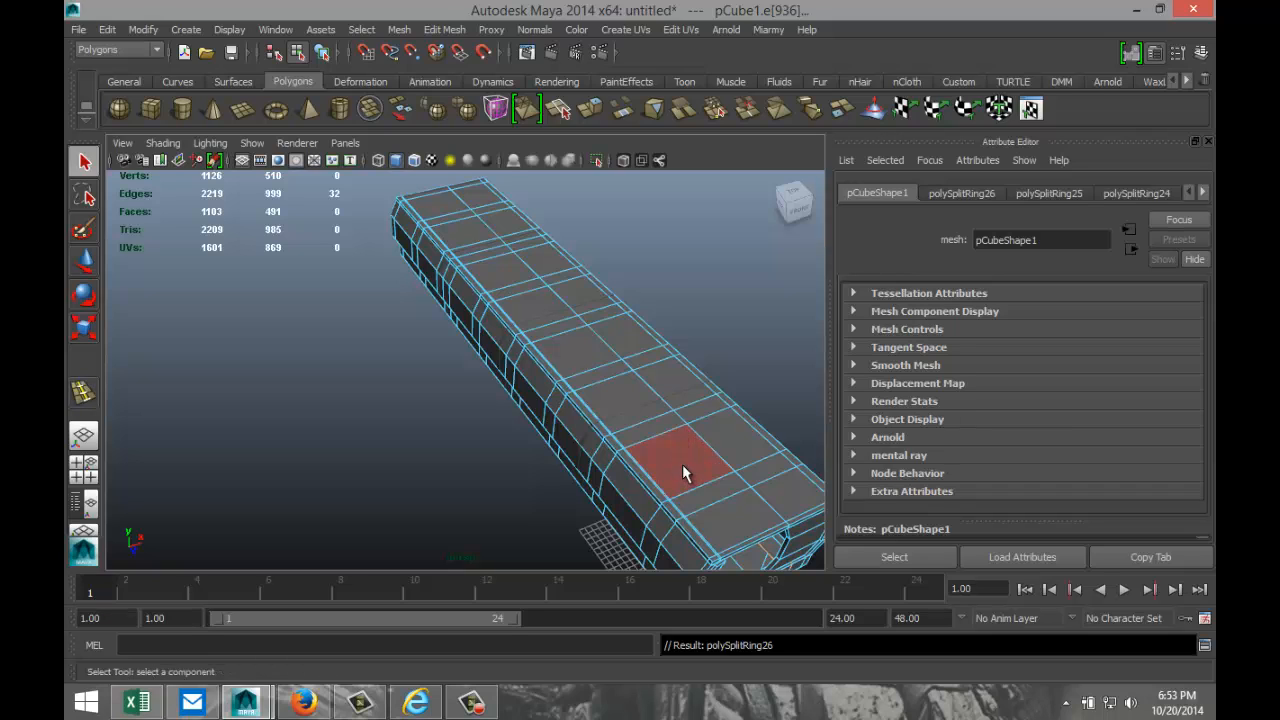
left_click(682, 466)
left_click(629, 396, "shift")
left_click(586, 348, "shift")
left_click(540, 302, "shift")
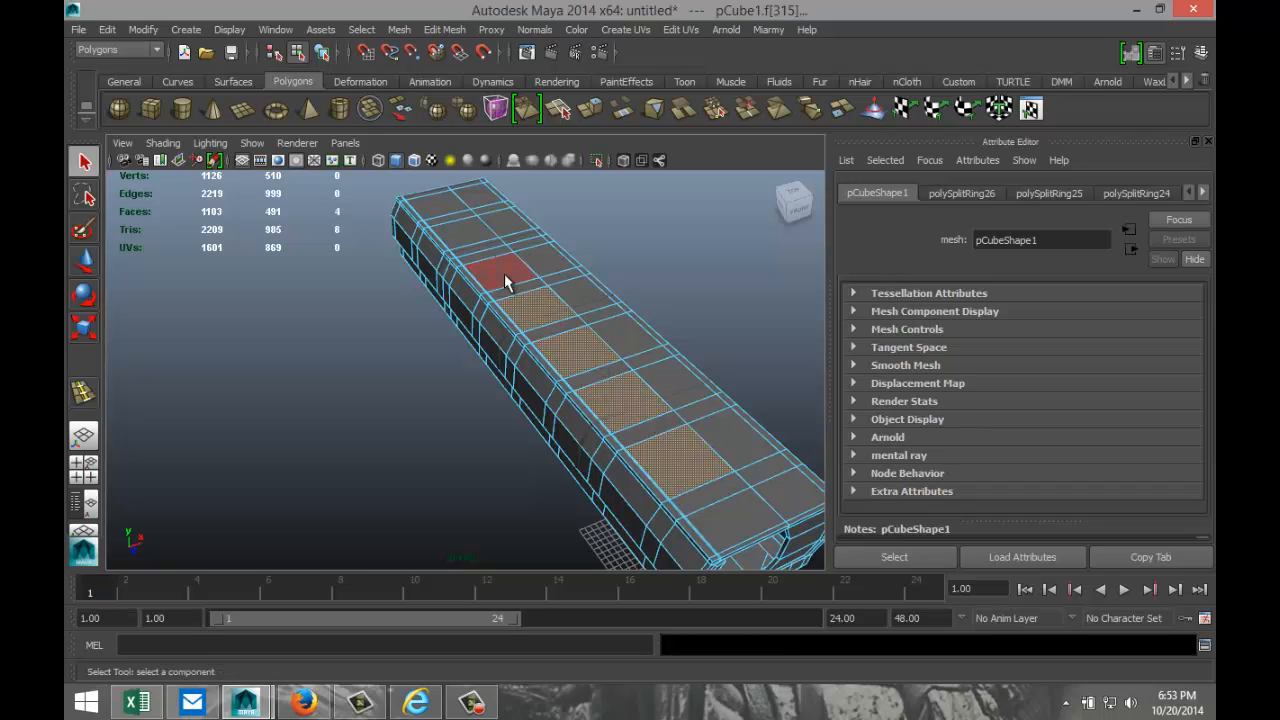
left_click(504, 273, "shift")
left_click(448, 210, "shift")
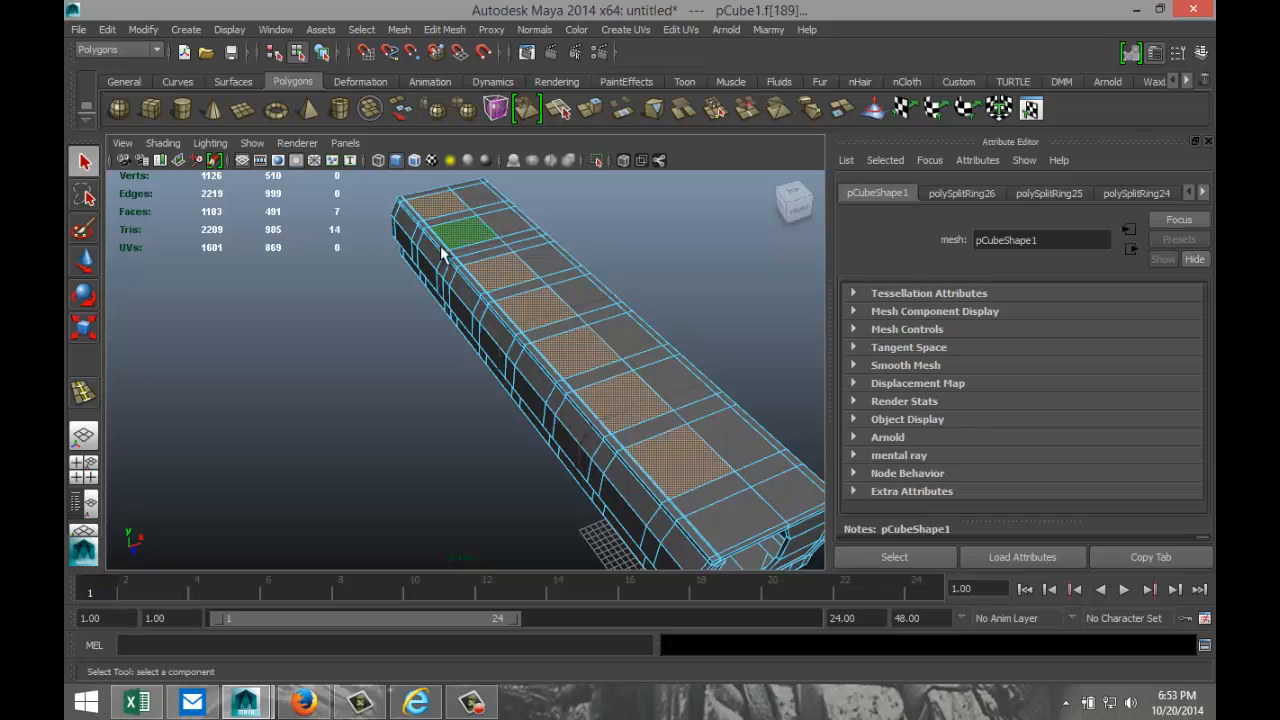
left_click(446, 30)
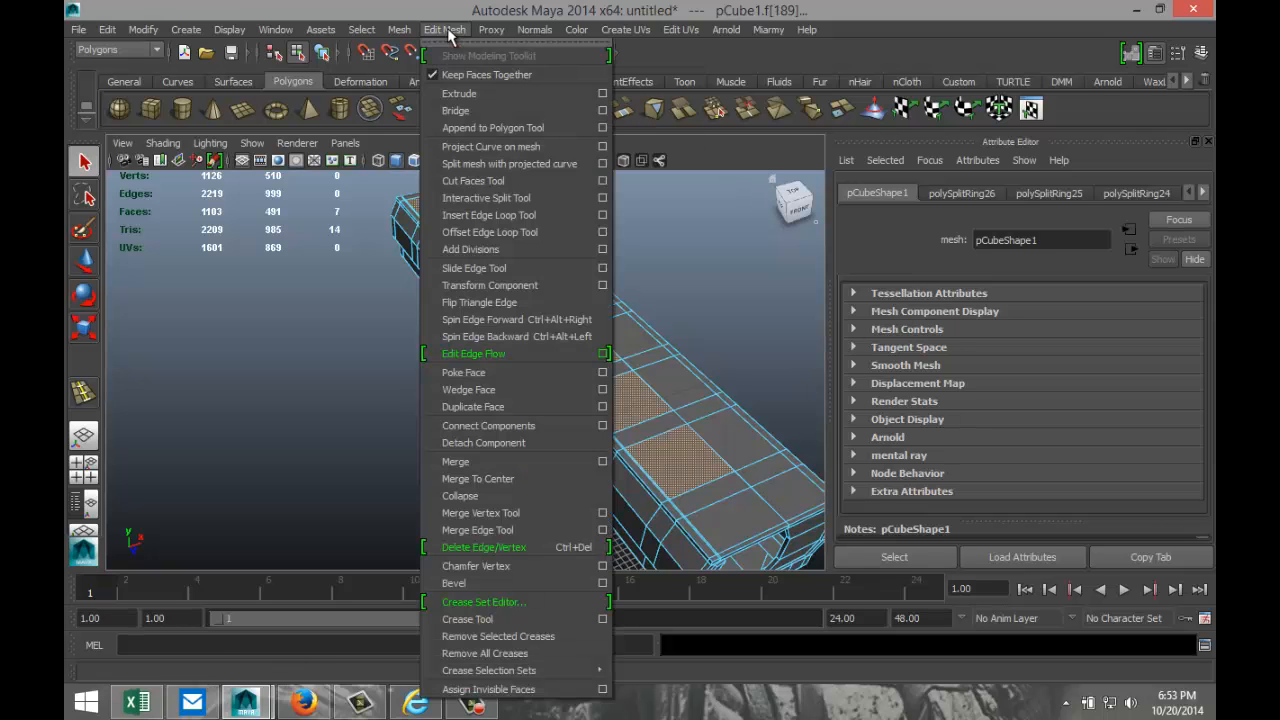
left_click(485, 88)
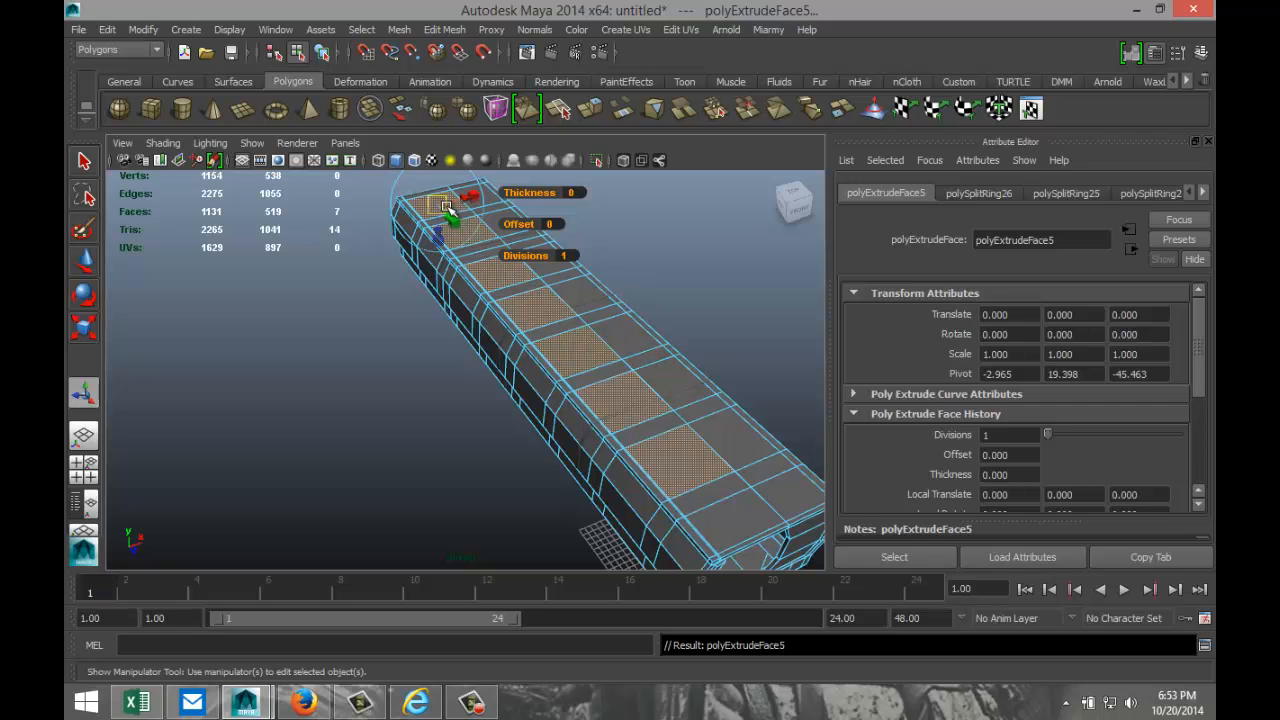
- Scale the extruded roof faces and lower them to about 18.149 cm in Y, recessing them into the shell
left_click_drag(437, 203, 437, 219)
key("ctrl+z")
key("r")
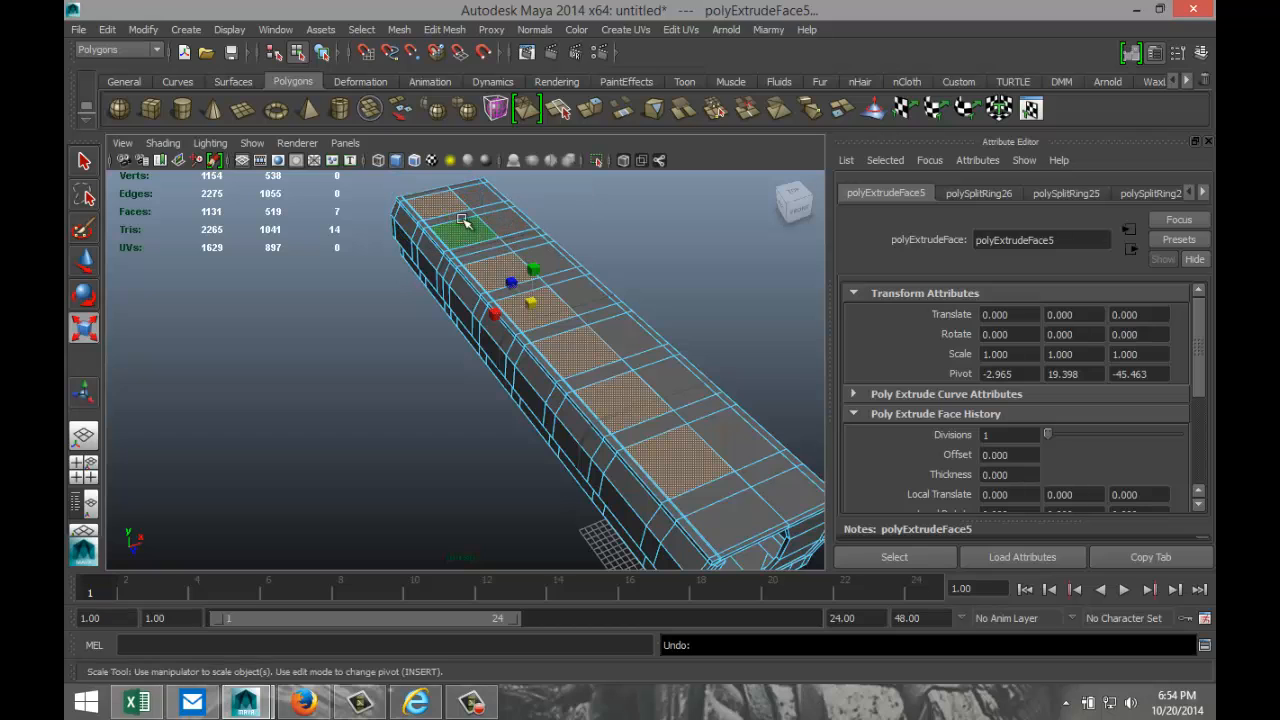
left_click_drag(527, 302, 479, 302)
left_click_drag(352, 328, 420, 278, "alt")
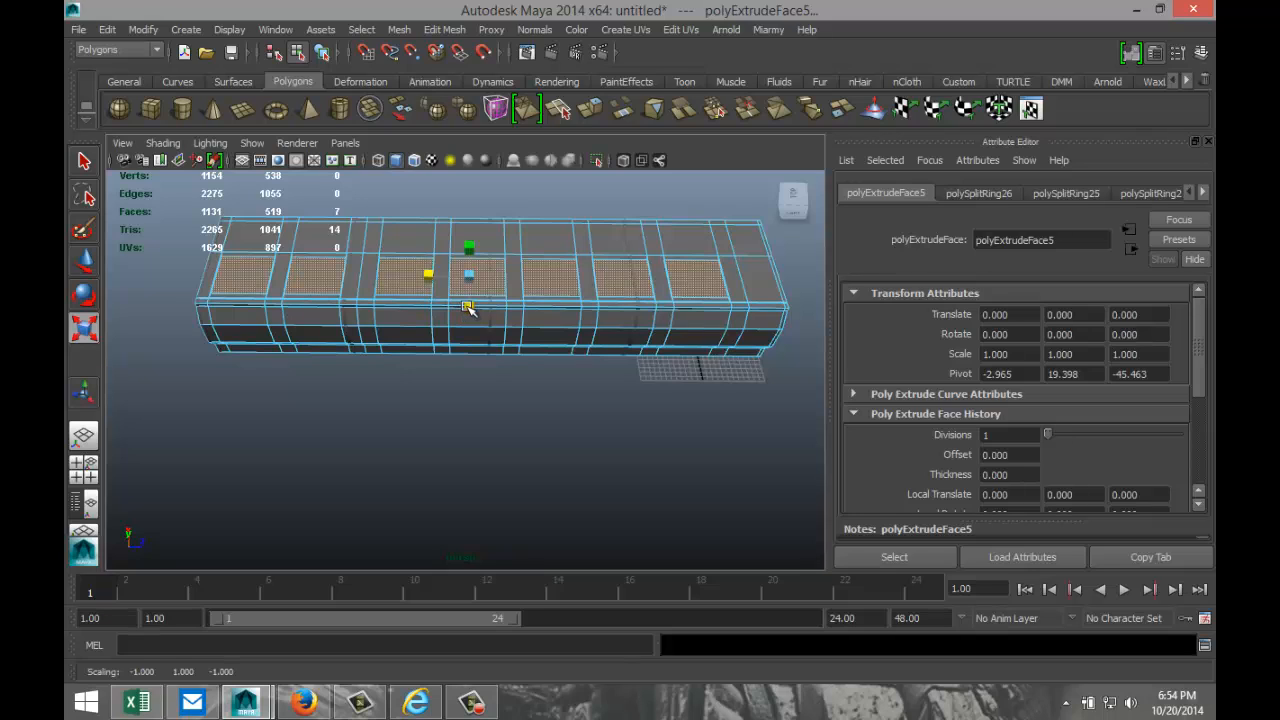
left_click_drag(465, 304, 440, 343)
key("w")
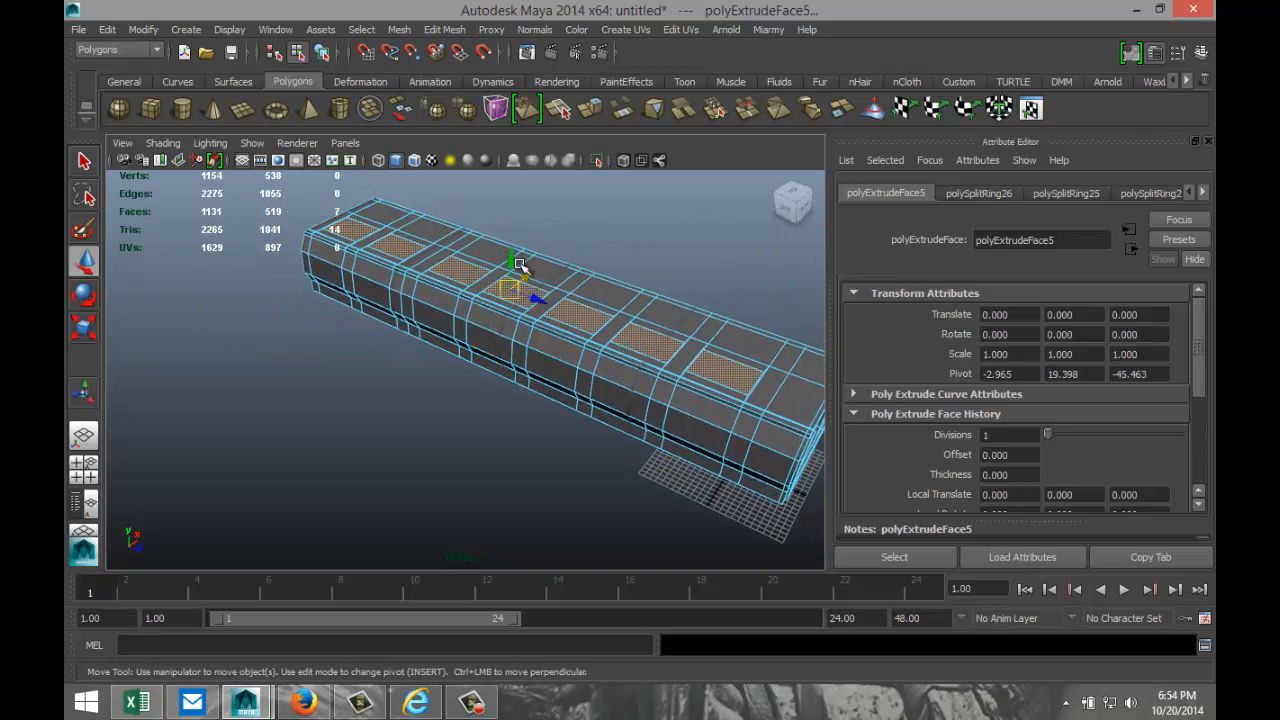
left_click_drag(513, 258, 506, 286)
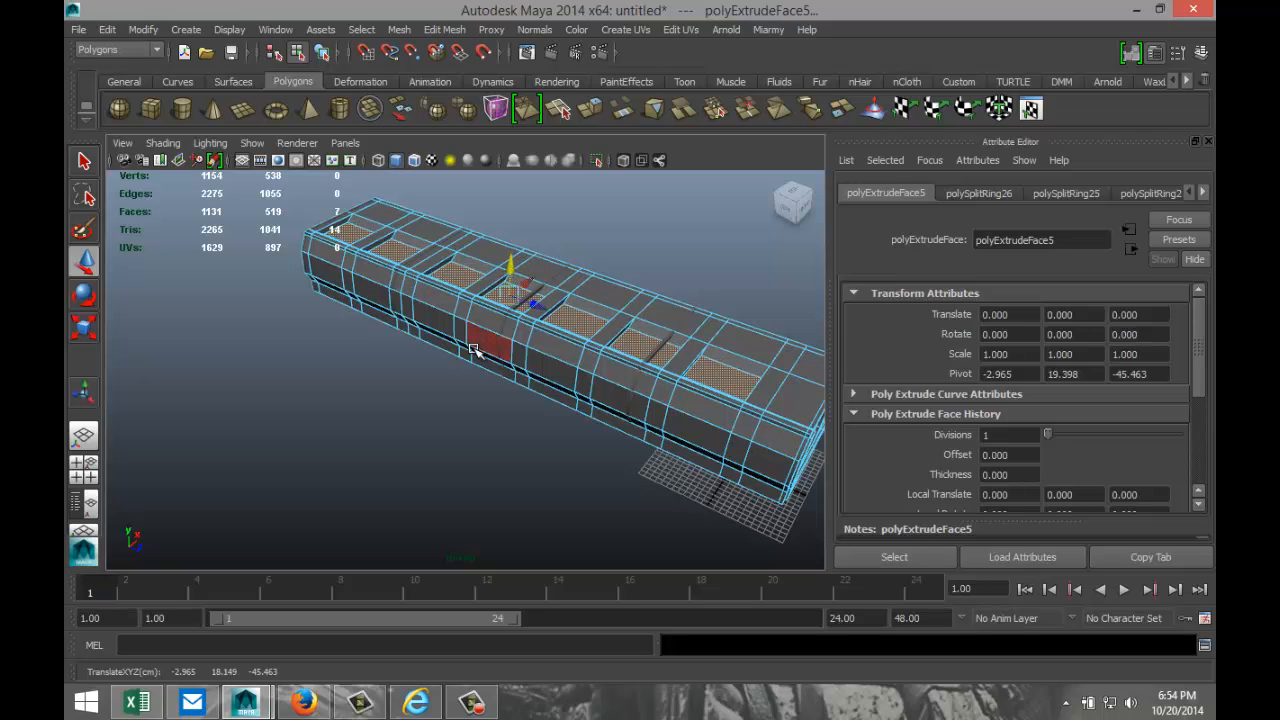
- Check the recessed roof panels from inside and outside the corridor, and delete their seven faces to open up the roof
left_click_drag(474, 369, 352, 329, "alt")
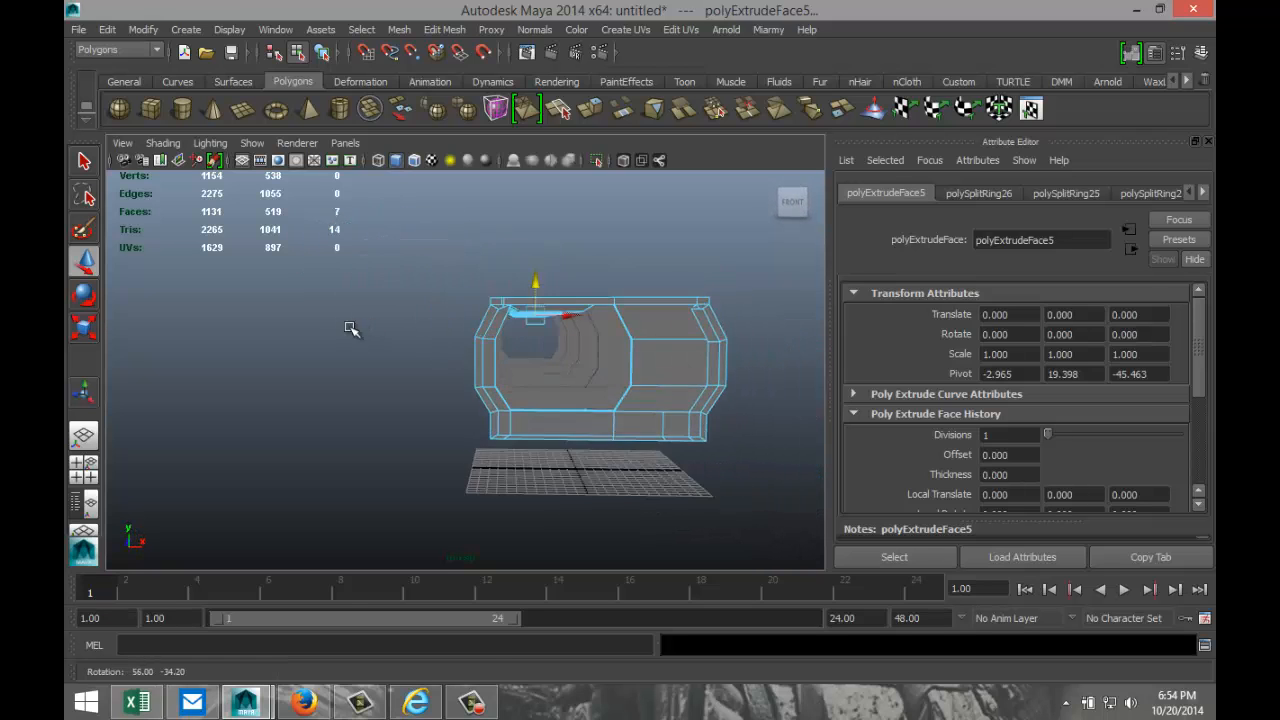
scroll(496, 372, "up", 6)
middle_click_drag(608, 383, 533, 382, "alt")
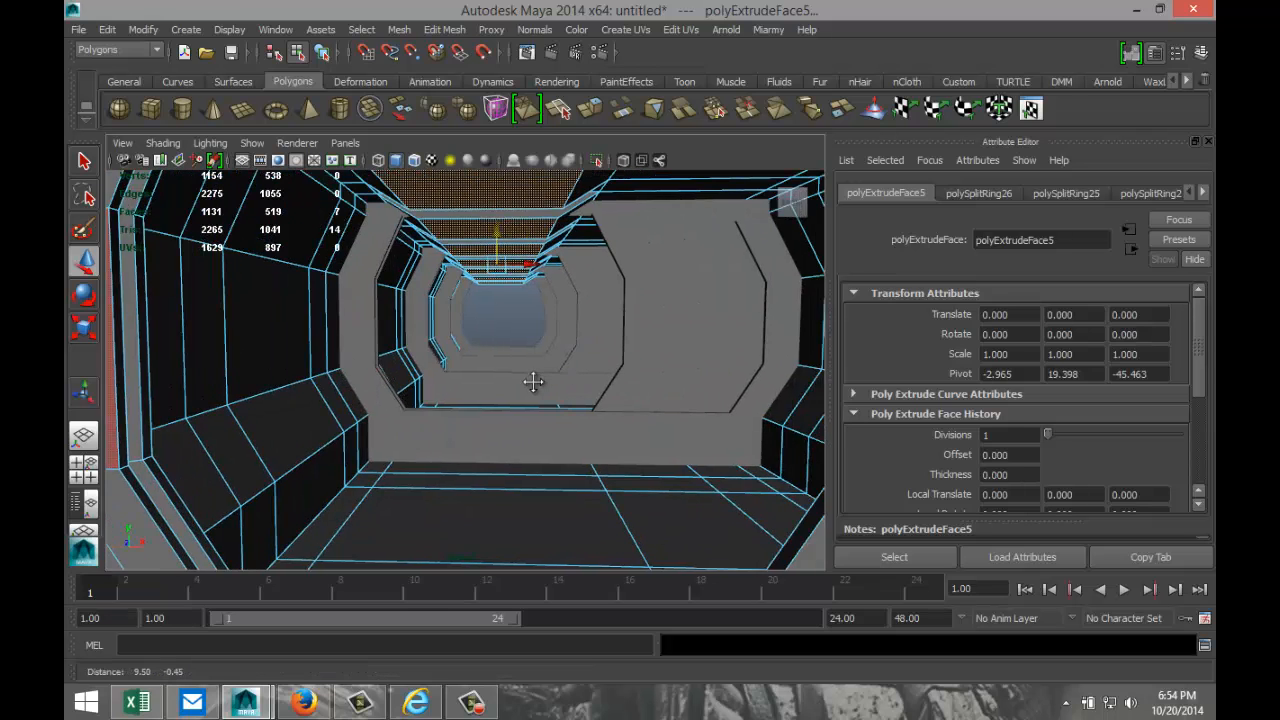
scroll(530, 380, "down", 3)
scroll(530, 382, "down", 6)
left_click_drag(523, 380, 467, 392, "alt")
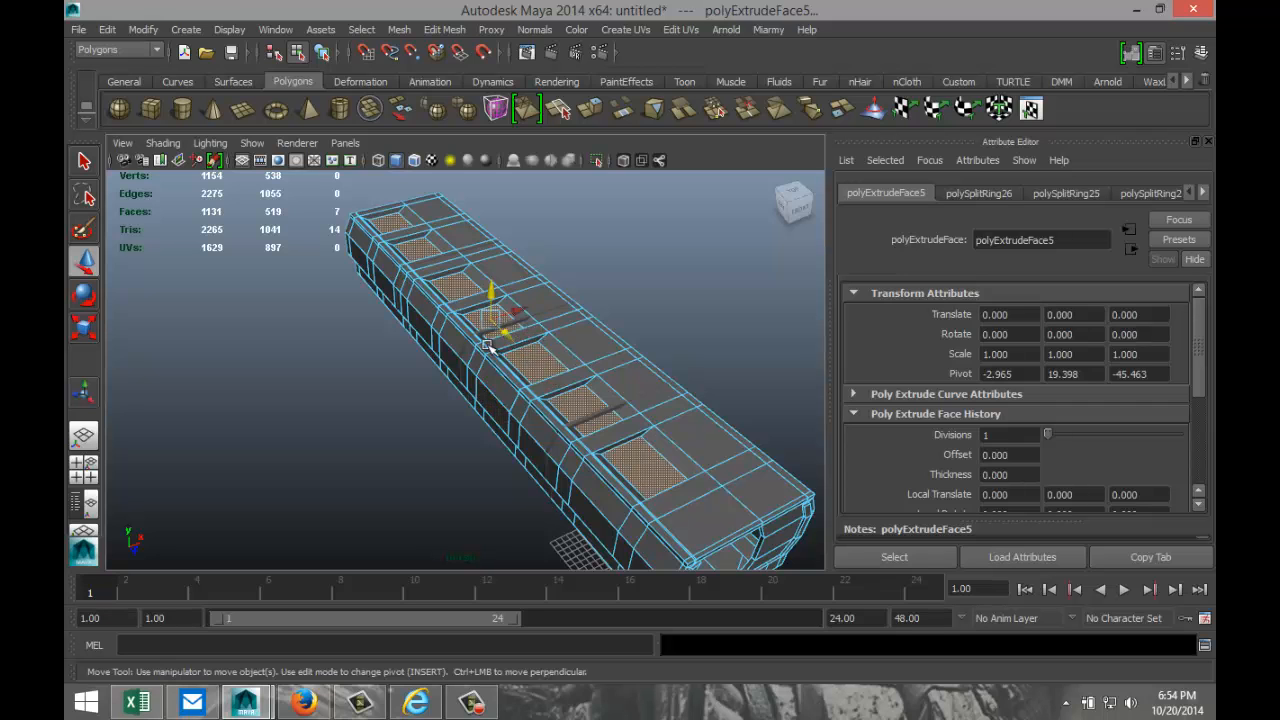
key("Delete")
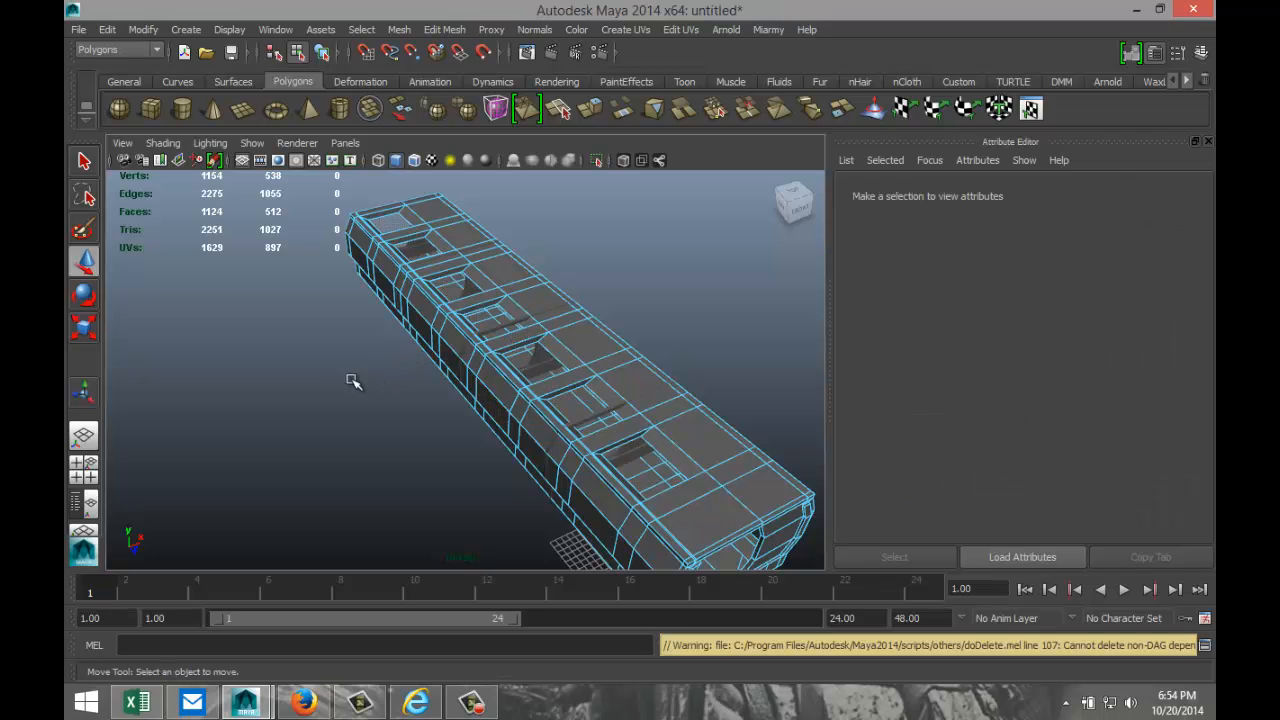
- Frame the view down the corridor's interior and enter Corridor as the name of a camera bookmark for it
left_click_drag(337, 386, 302, 354, "alt")
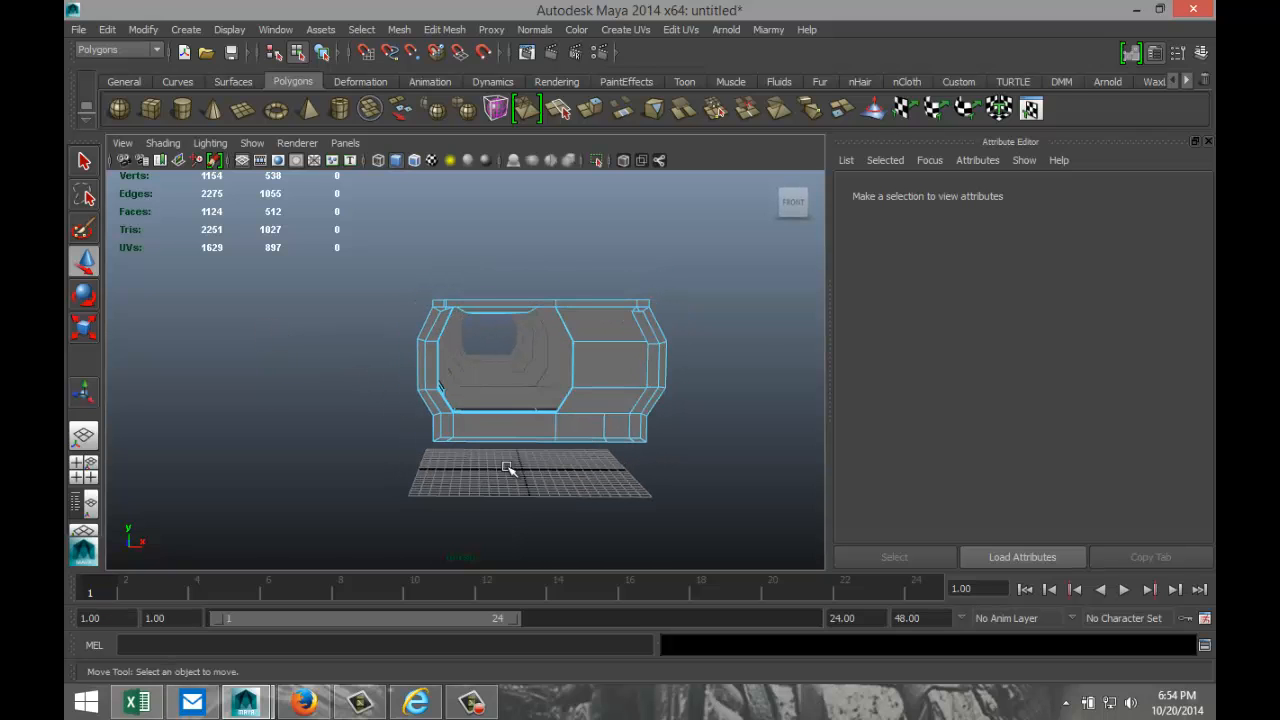
scroll(507, 468, "up", 10)
left_click_drag(603, 471, 584, 474, "alt")
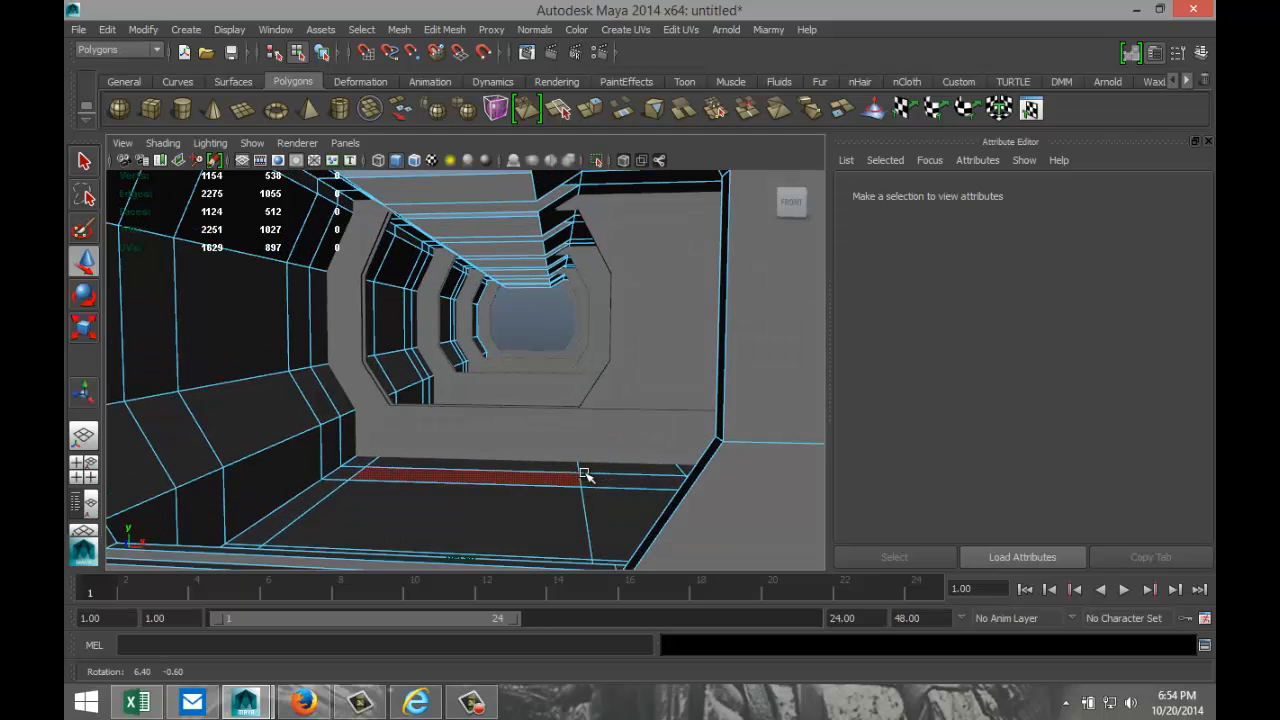
scroll(543, 497, "up", 4)
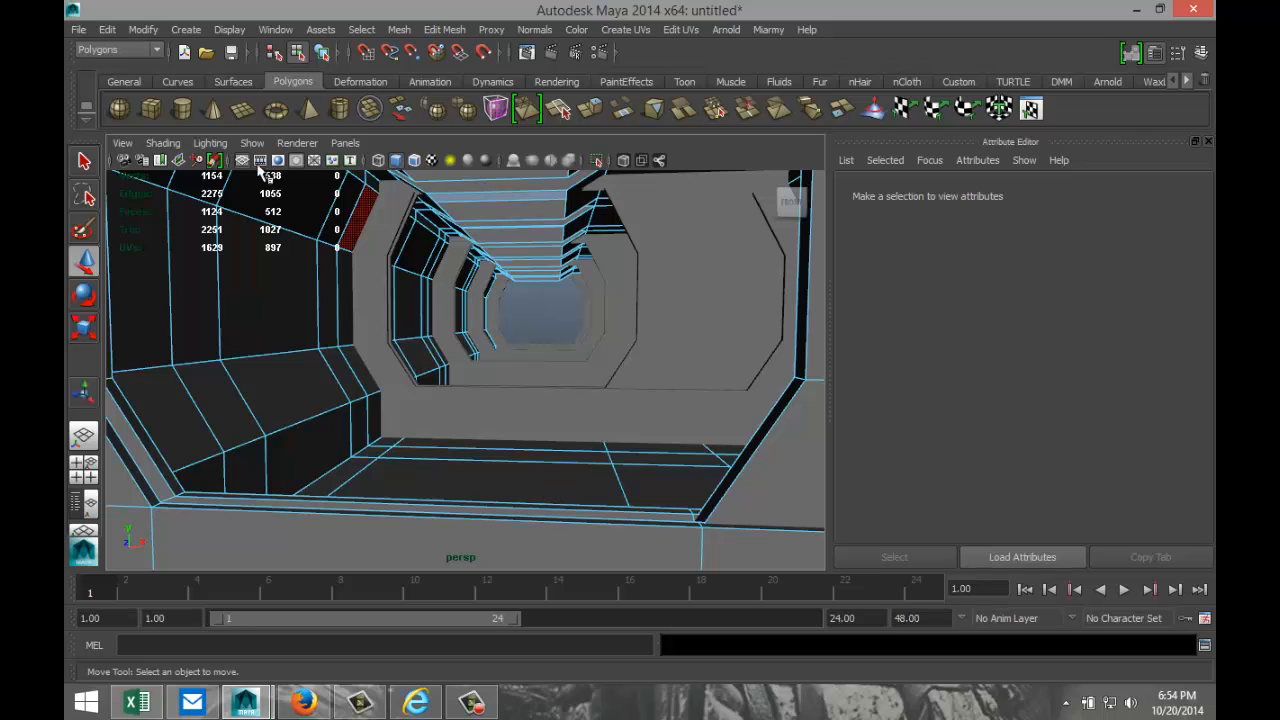
left_click(122, 143)
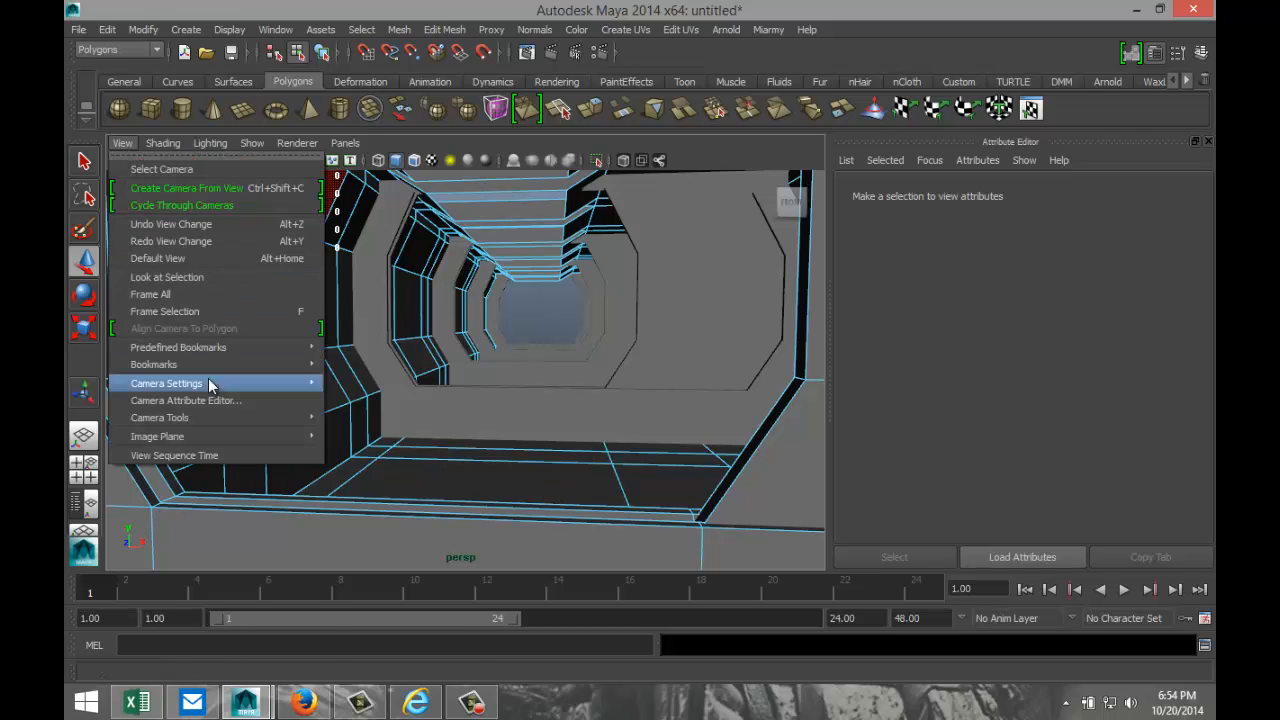
mouse_move(250, 366)
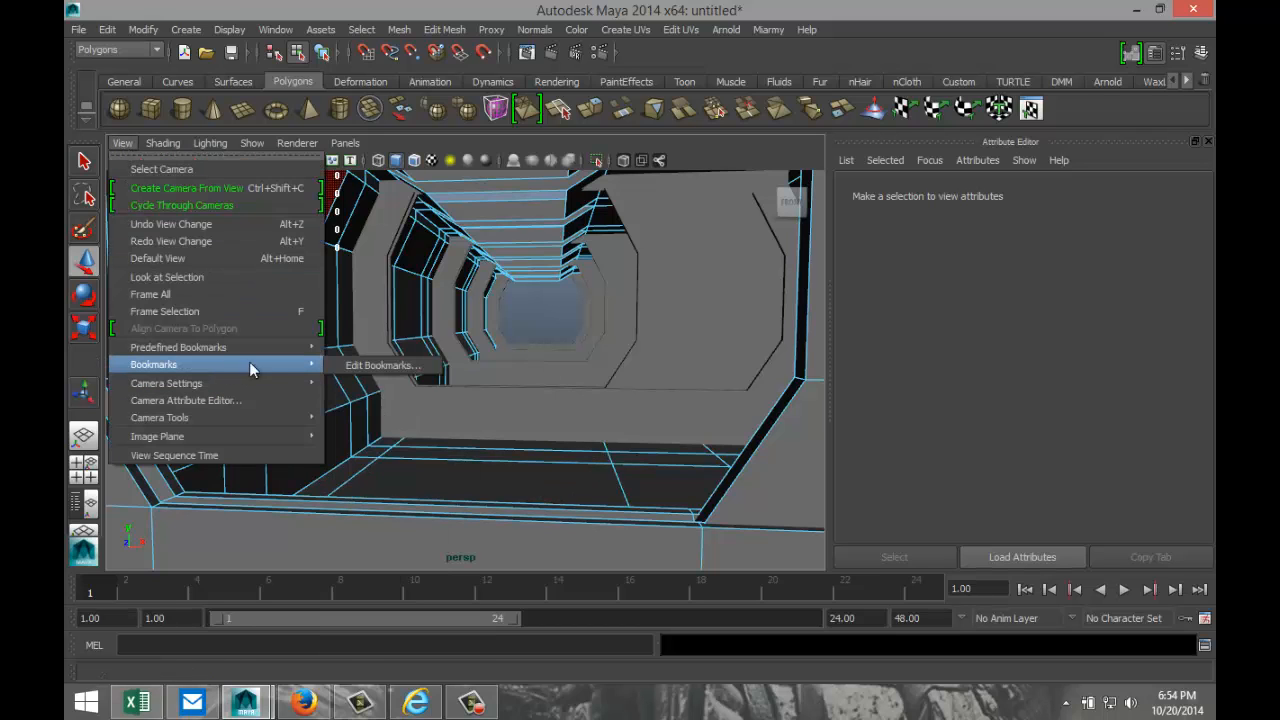
left_click(379, 366)
left_click(644, 459)
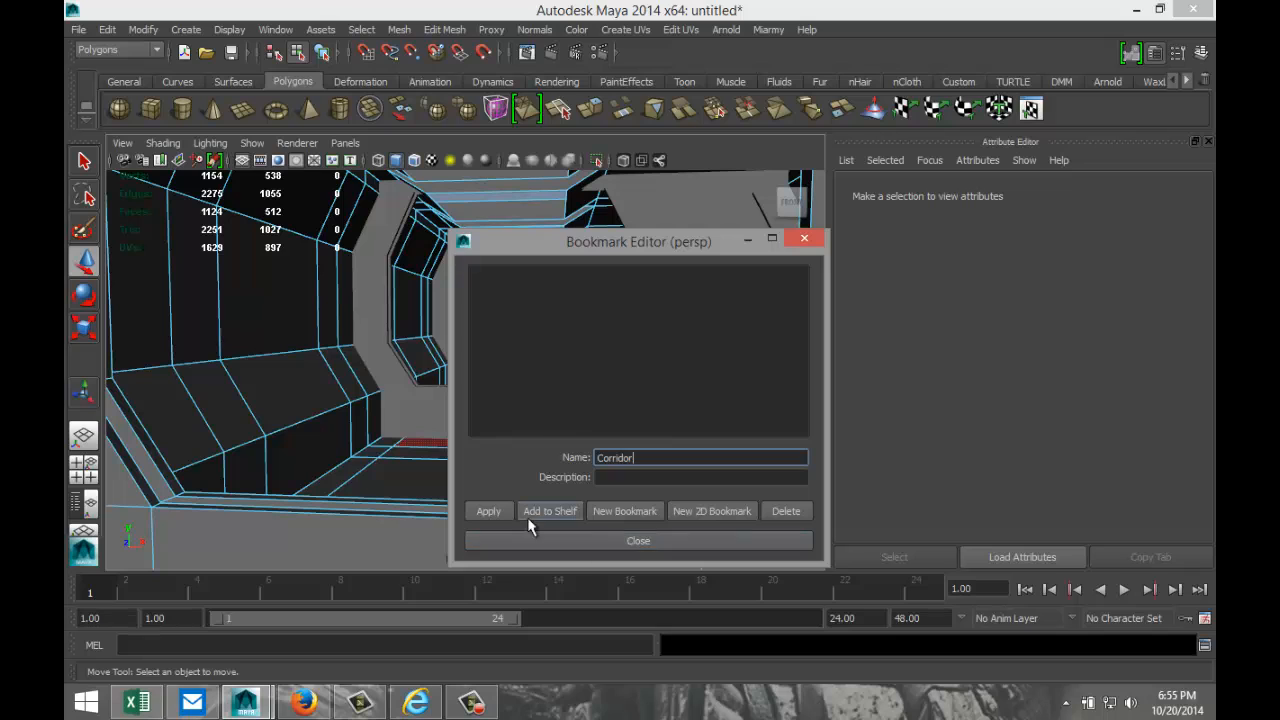
left_click(607, 542)
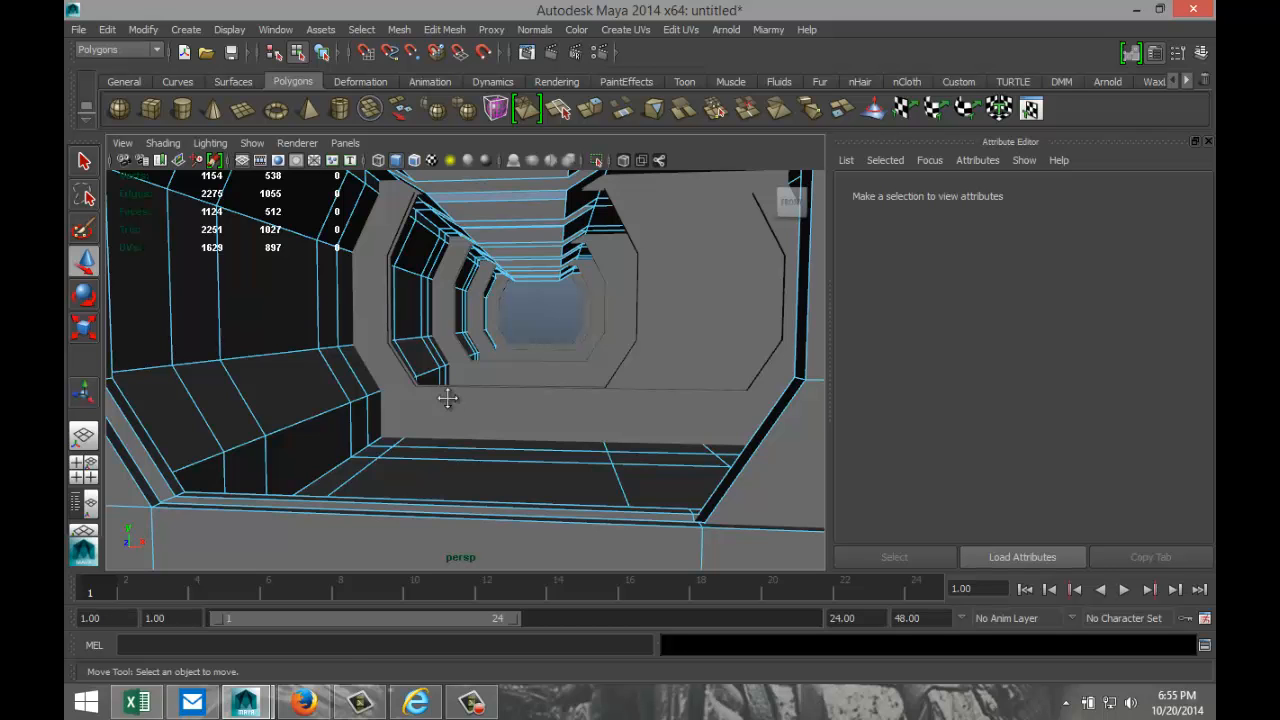
- Examine the corridor's interior walls, floor and roof openings from the near end at several angles
scroll(447, 398, "up", 3)
mouse_move(449, 414)
left_mouse_down("alt")
mouse_move(466, 420)
mouse_move(447, 420)
left_mouse_up("alt")
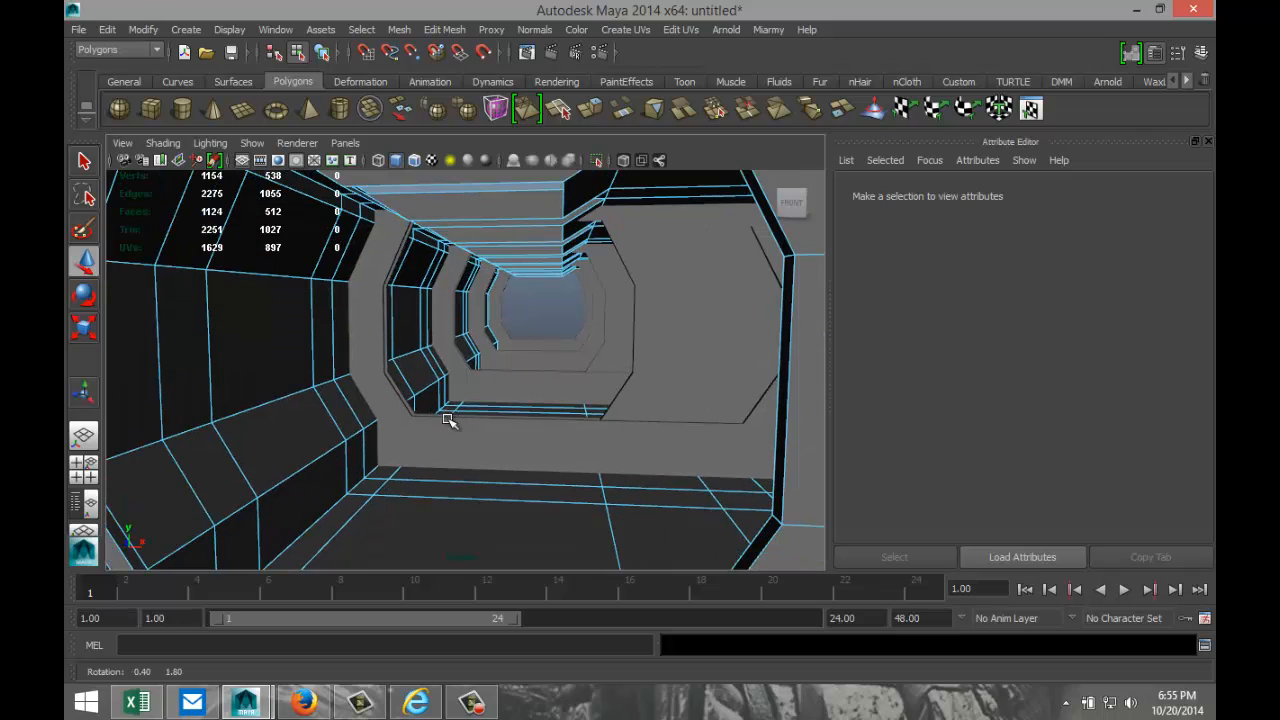
middle_click_drag(451, 440, 452, 431, "alt")
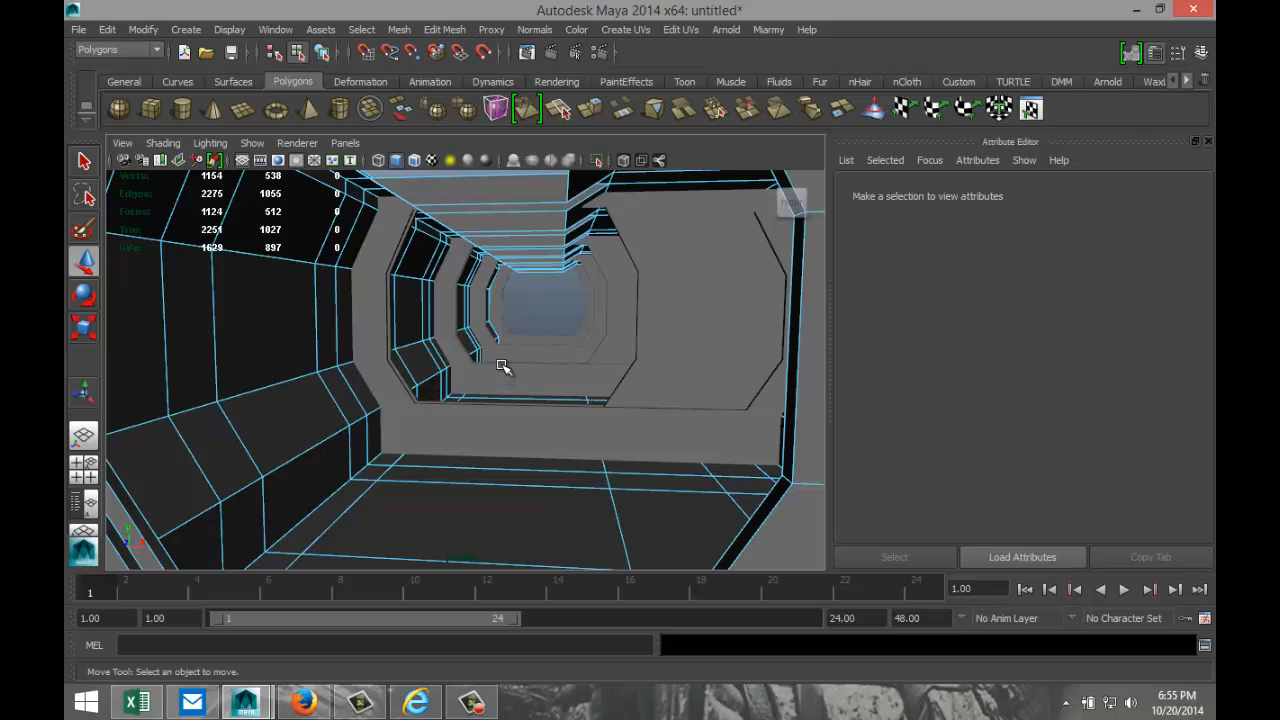
left_click_drag(501, 364, 507, 374, "alt")
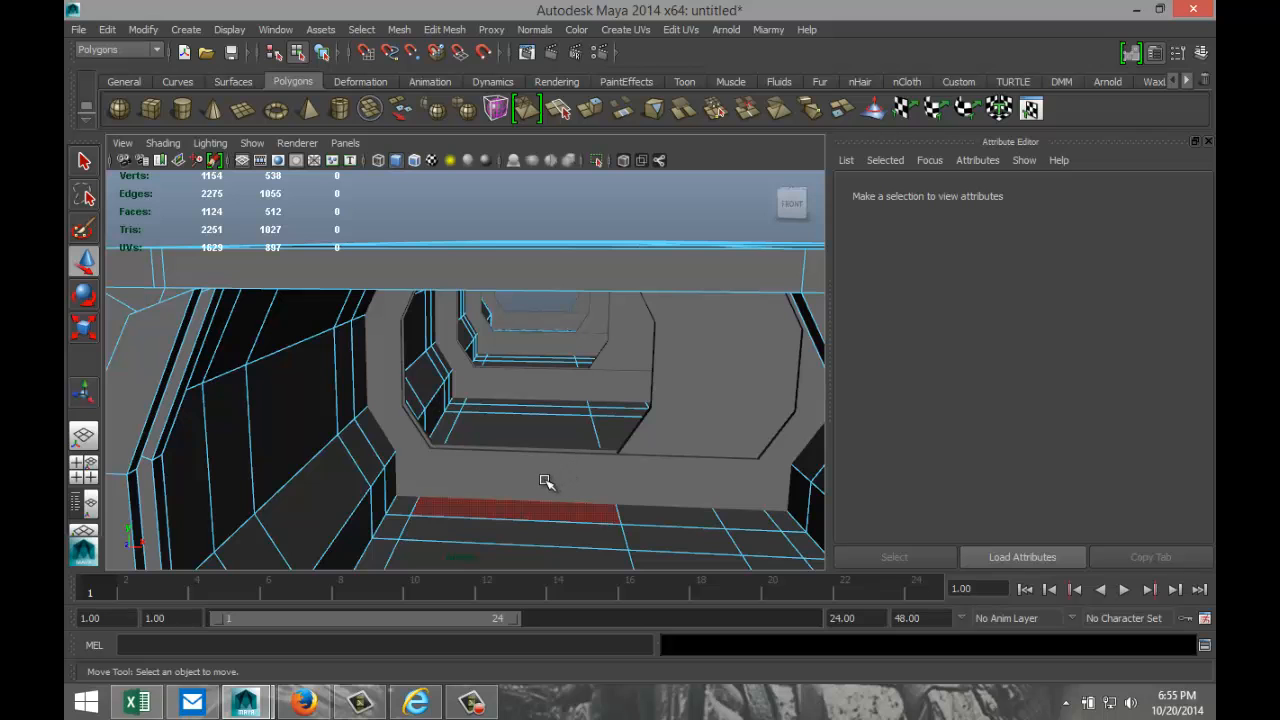
mouse_move(500, 463)
left_mouse_down("alt")
mouse_move(486, 449)
mouse_move(483, 466)
mouse_move(491, 451)
left_mouse_up("alt")
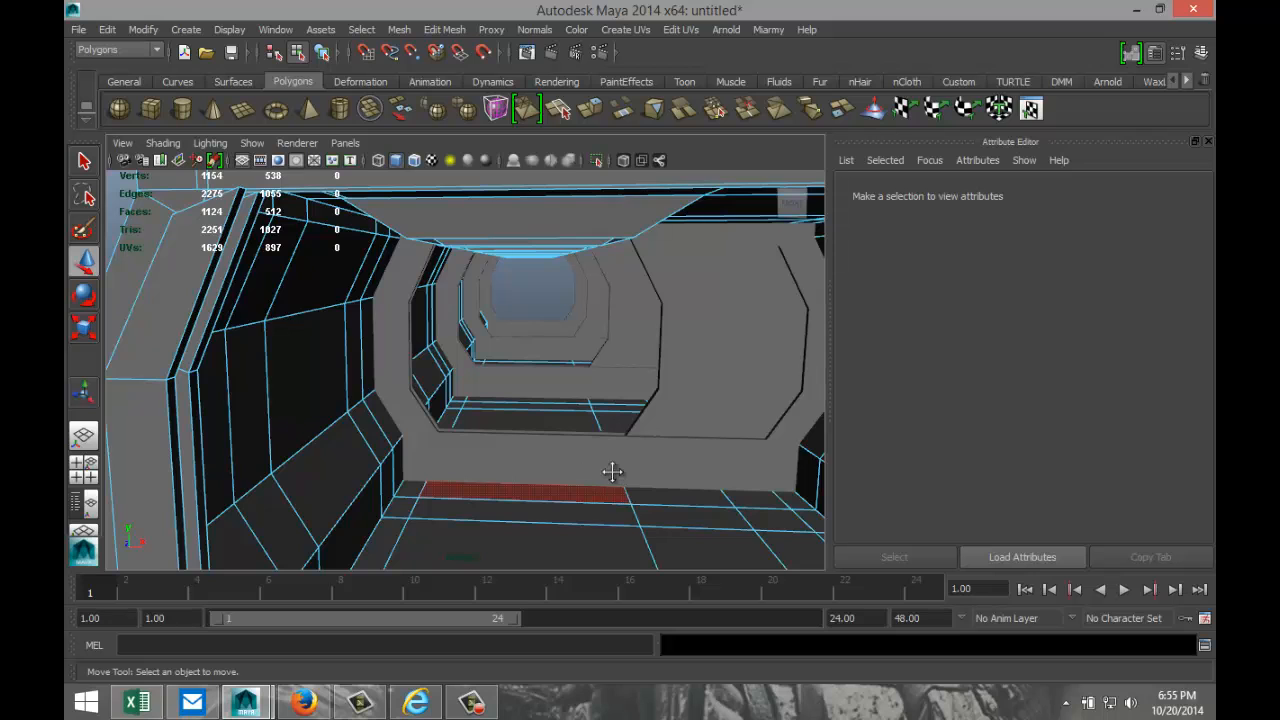
middle_click_drag(614, 474, 597, 460, "alt")
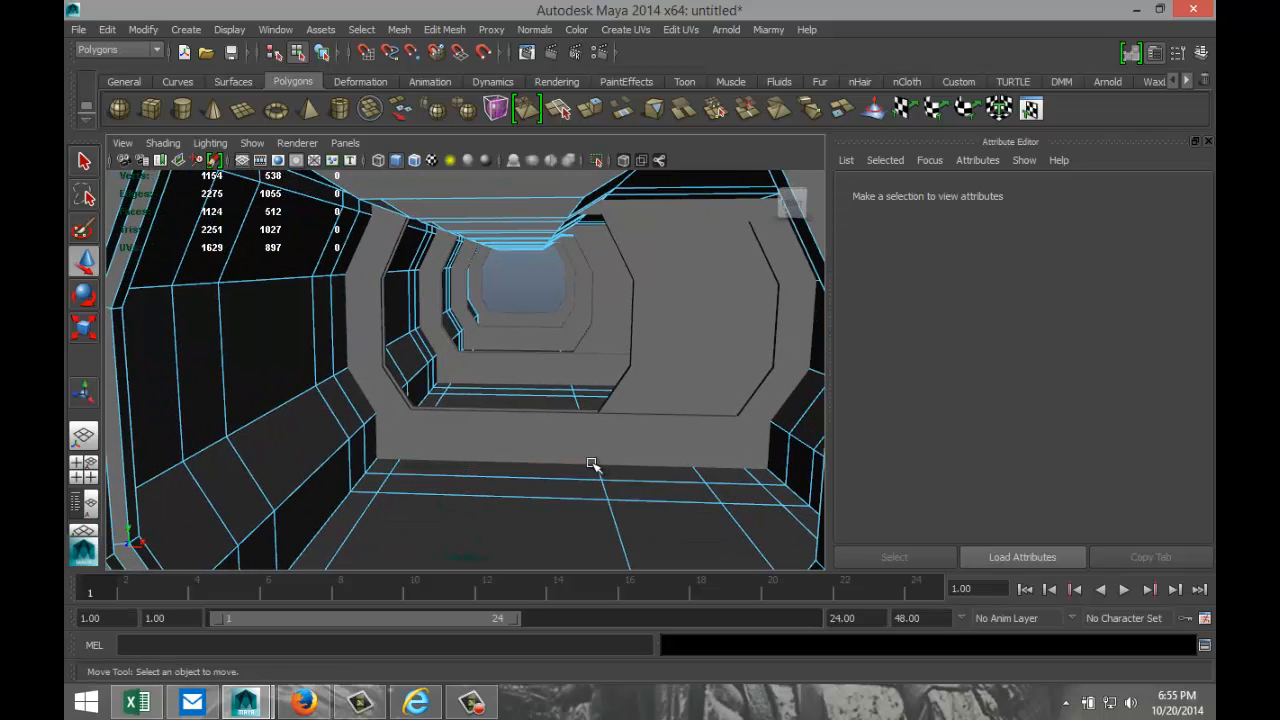
left_click_drag(589, 465, 591, 466, "alt")
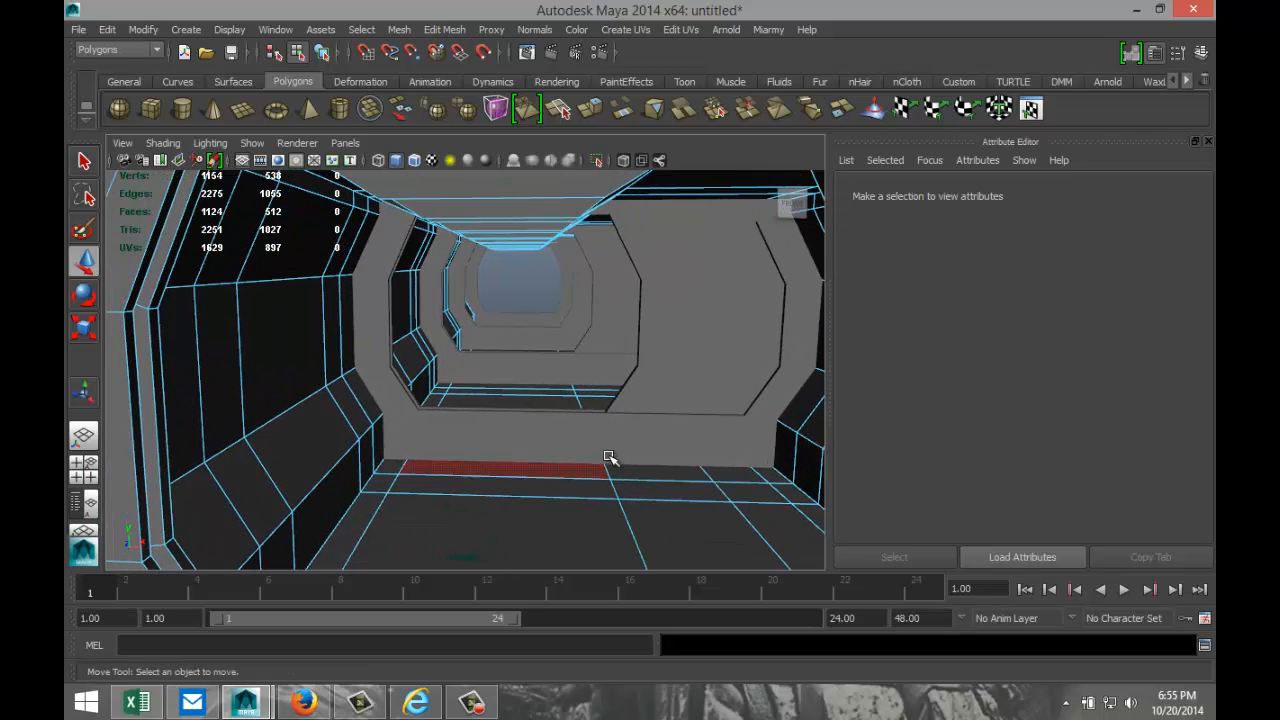
left_click_drag(592, 398, 587, 399, "alt")
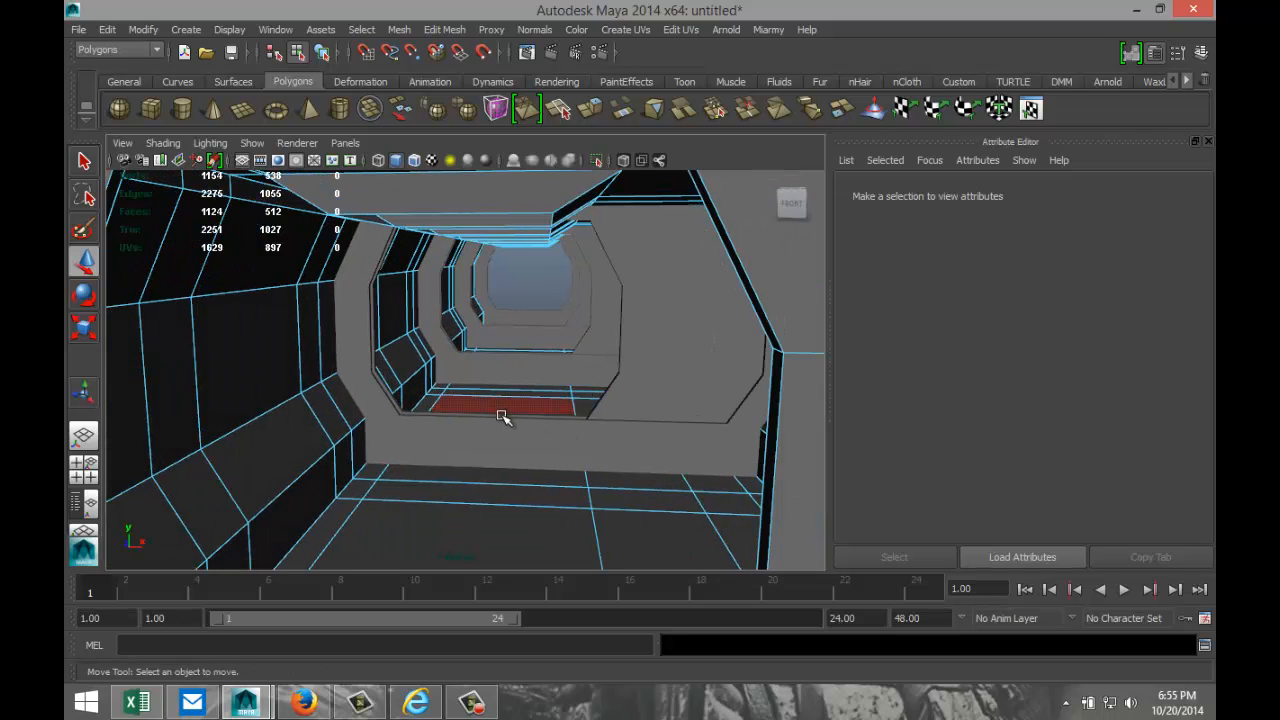
left_click_drag(500, 428, 530, 402, "alt")
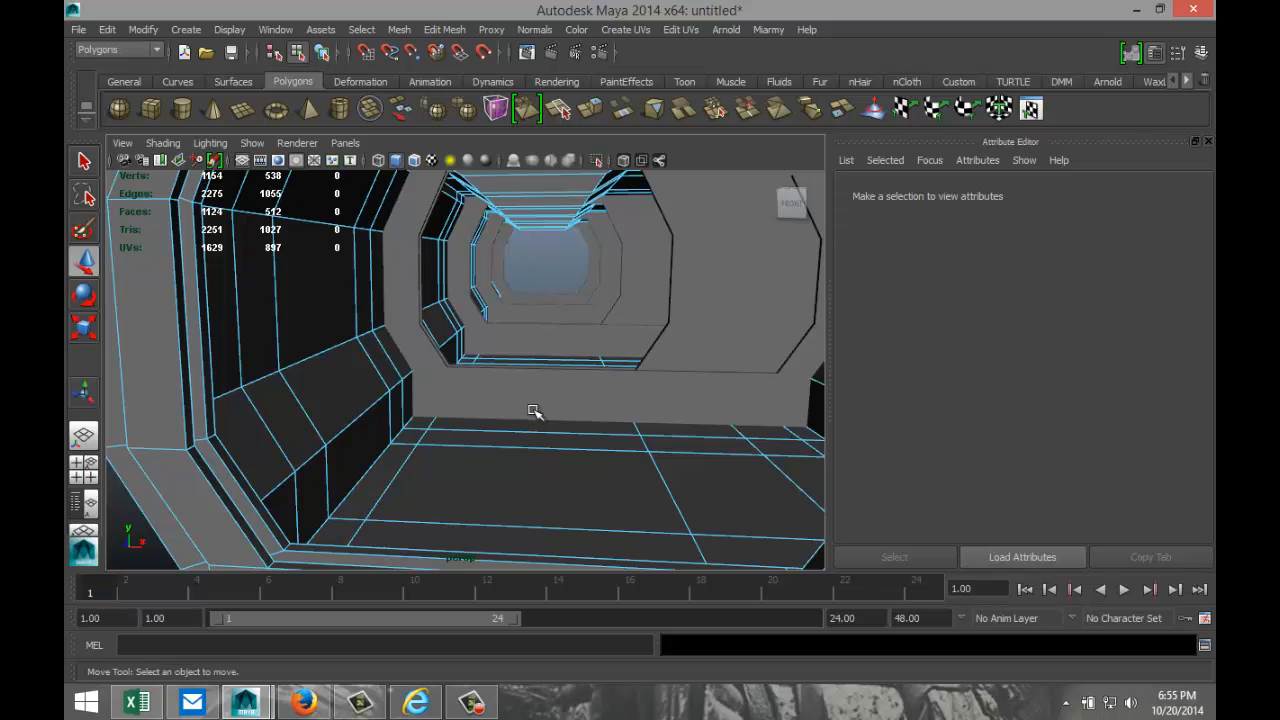
- Create a tall, narrow upright polygon cylinder beside the corridor's side wall, reaching from the grid to above the roof
left_click(181, 112)
scroll(334, 391, "down", 5)
scroll(335, 389, "up", 3)
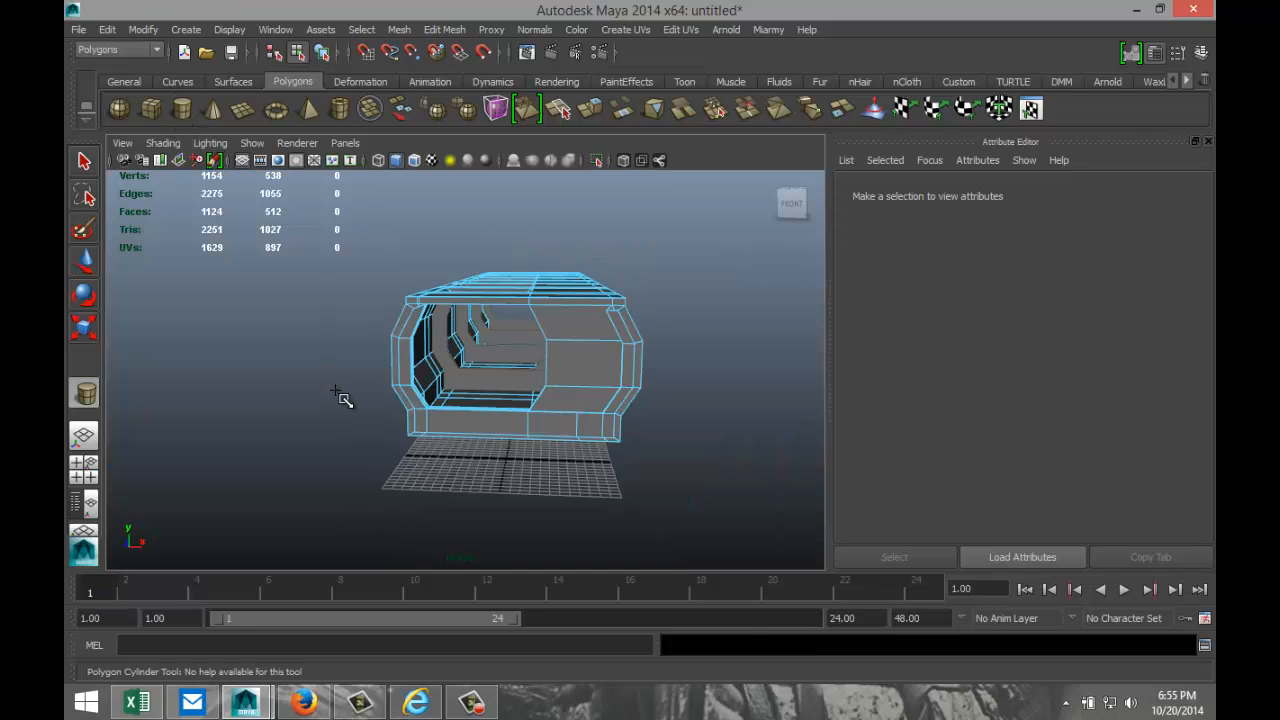
left_click_drag(433, 481, 448, 216)
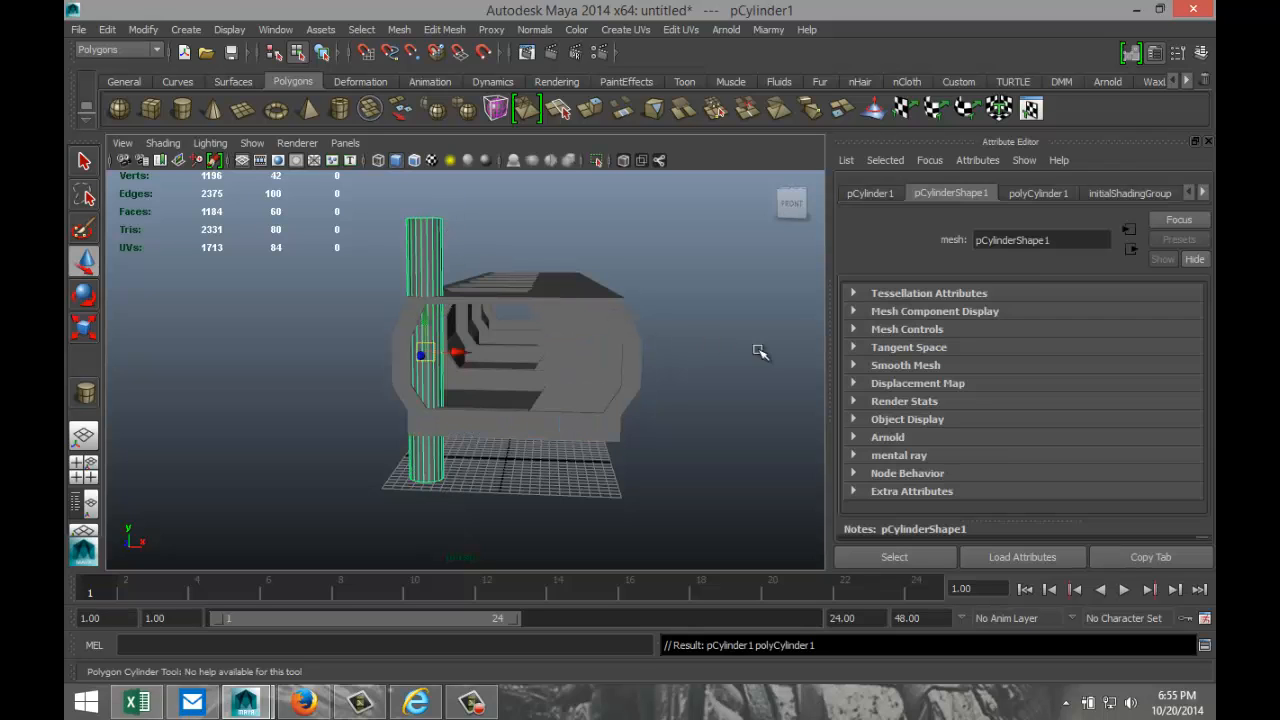
- Set the upright cylinder's axis subdivisions to 40 and deselect it
left_click(1038, 193)
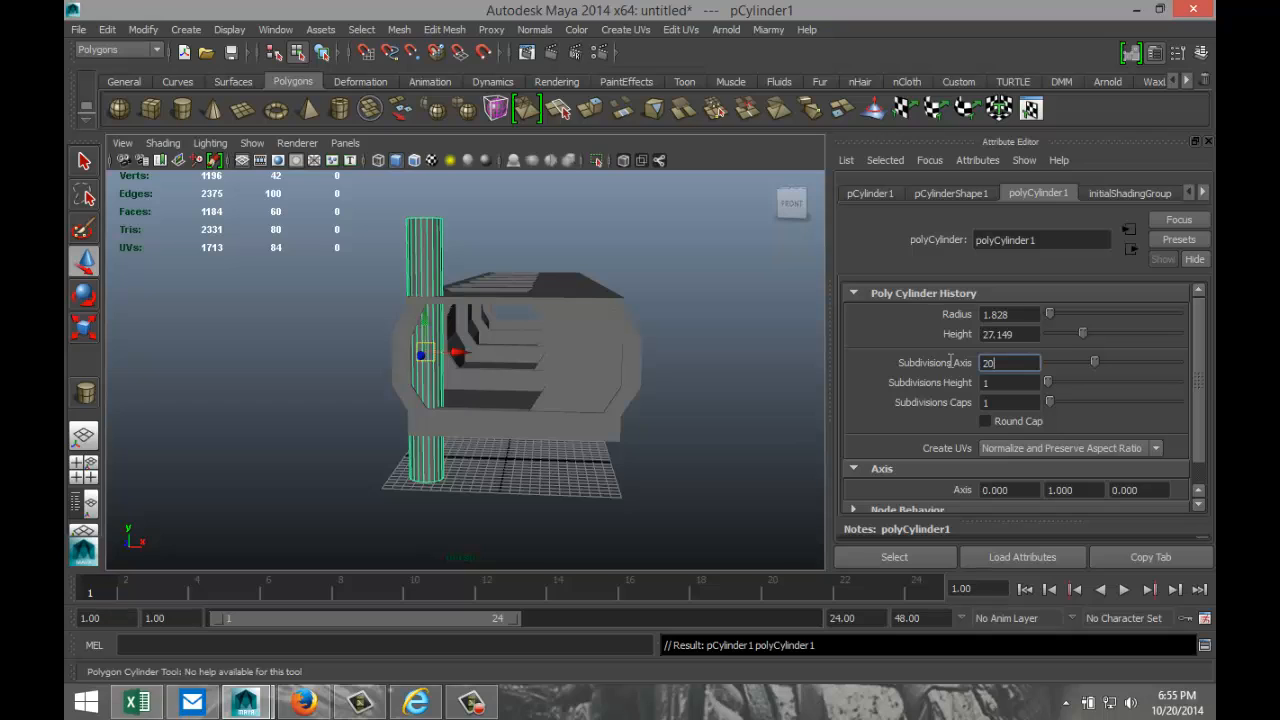
type("40")
key("Return")
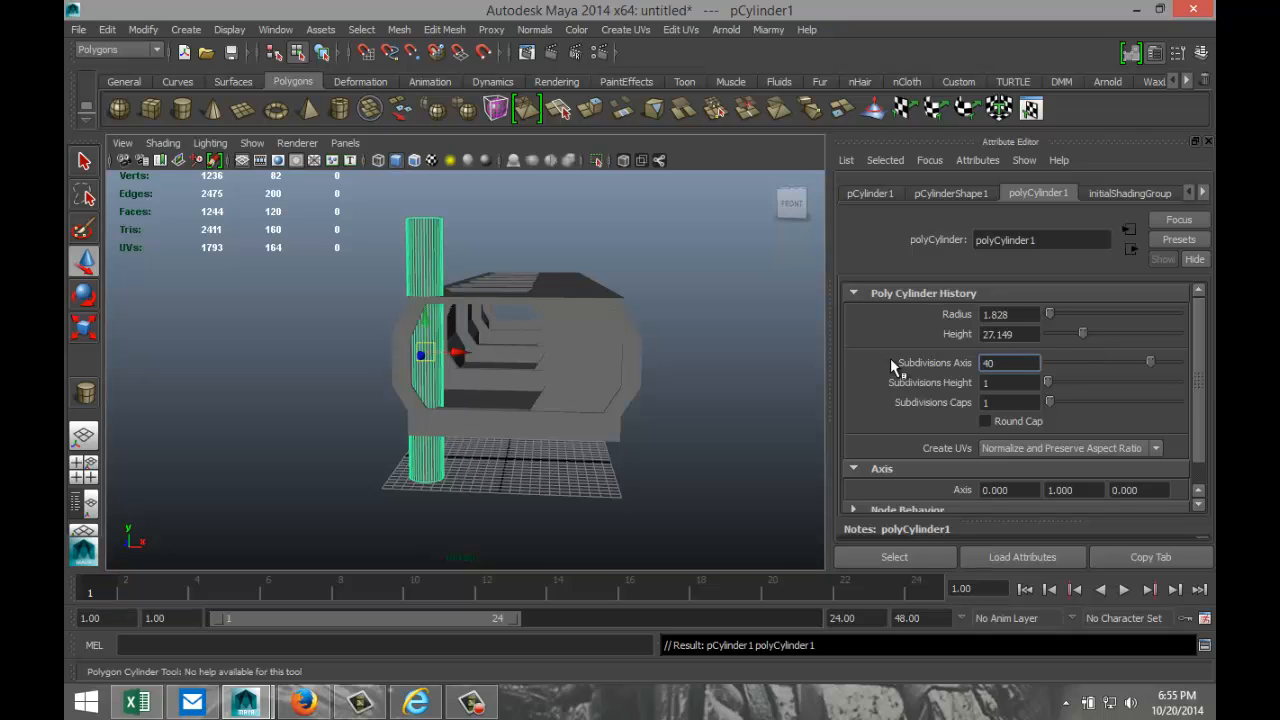
key("w")
left_click(700, 400)
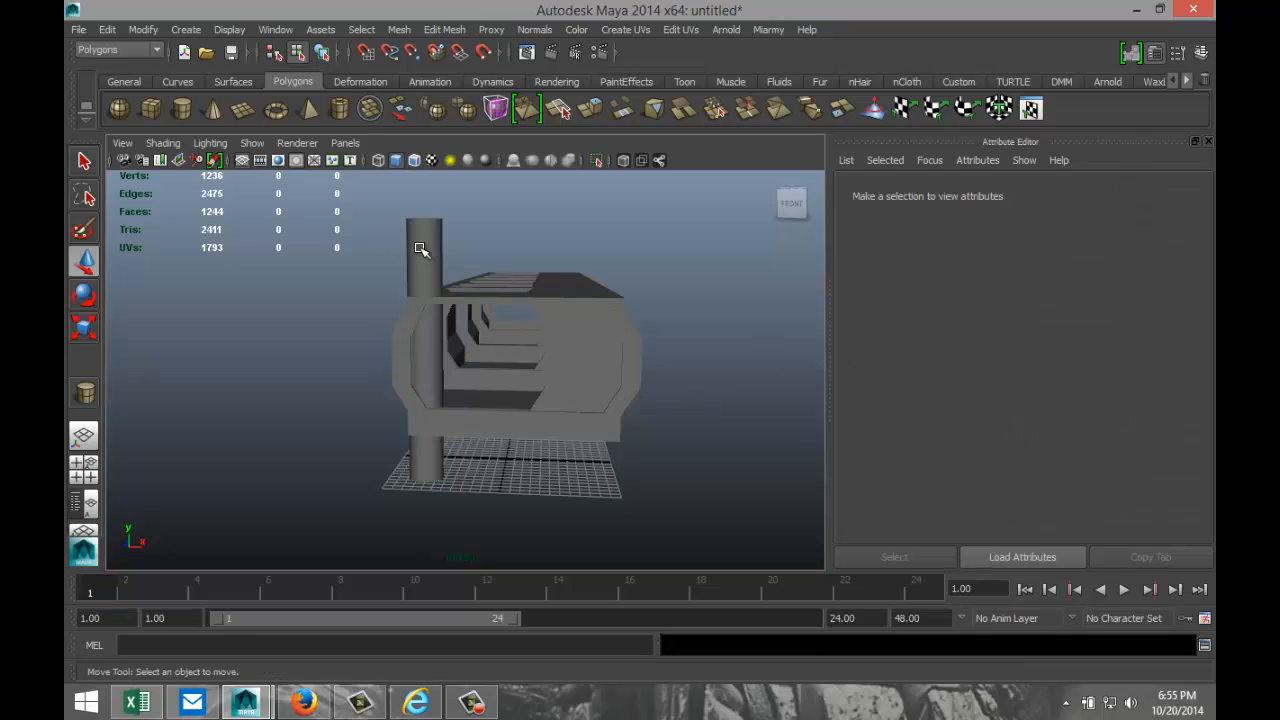
- Rotate the cylinder to exactly 90 degrees around X so it lies along the corridor's length
left_click(420, 250)
right_click(440, 252)
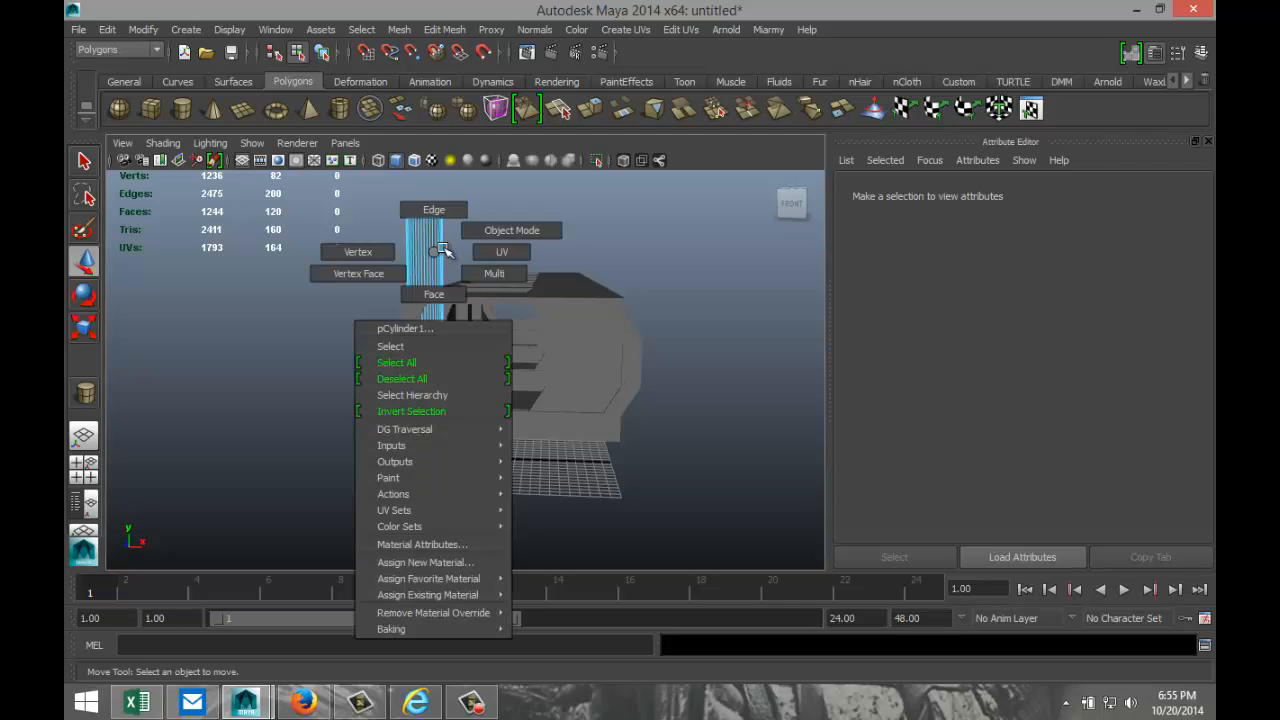
left_click(437, 237)
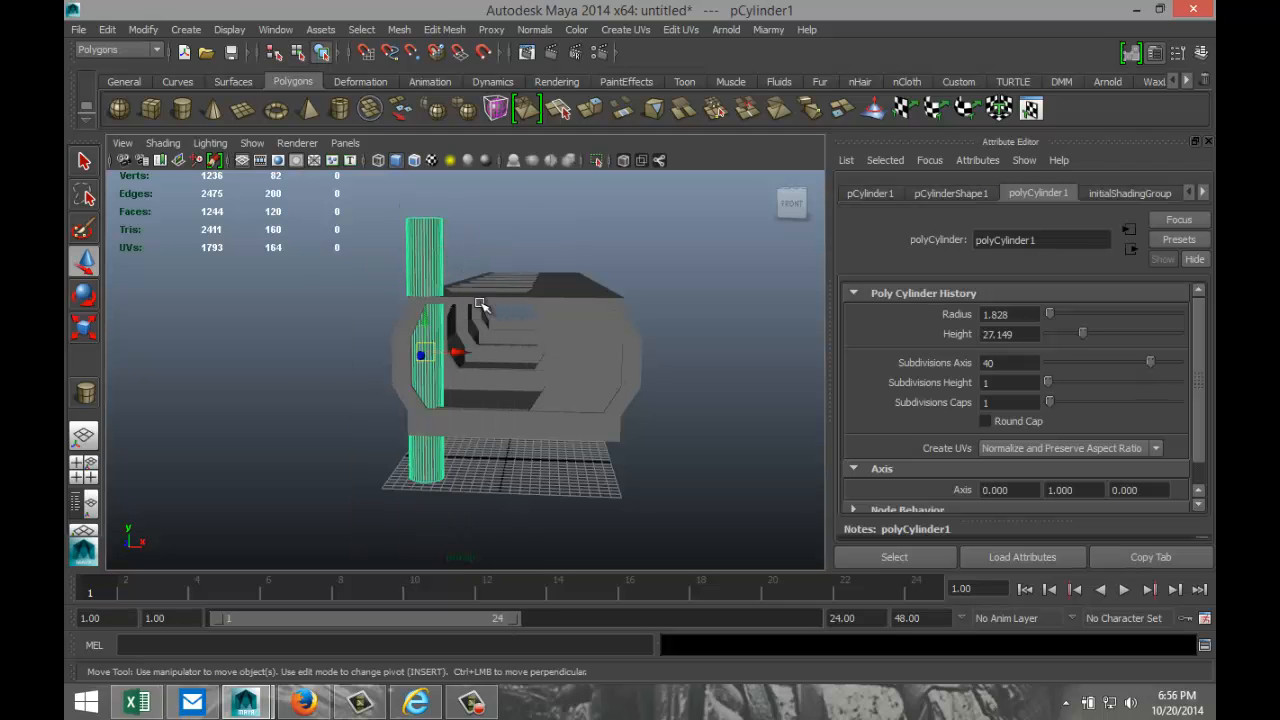
key("e")
left_click_drag(421, 340, 432, 388)
left_click(870, 193)
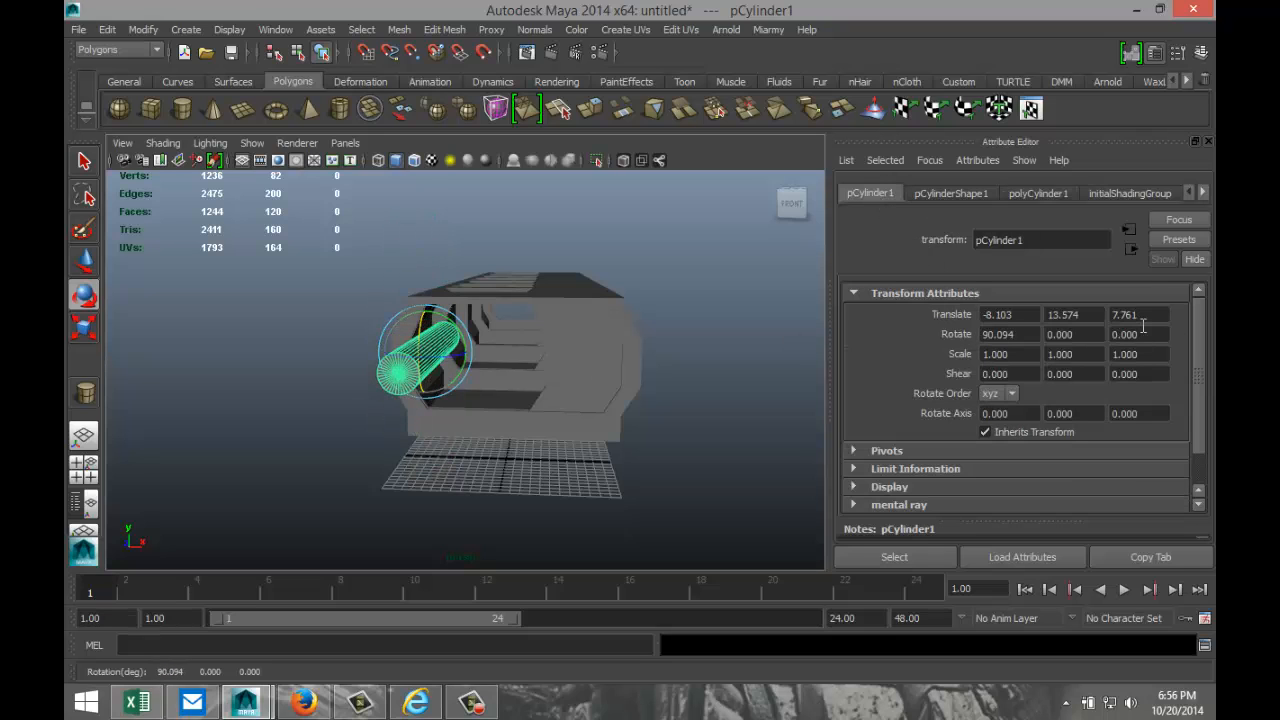
left_click_drag(1027, 338, 870, 338)
type("90")
key("Return")
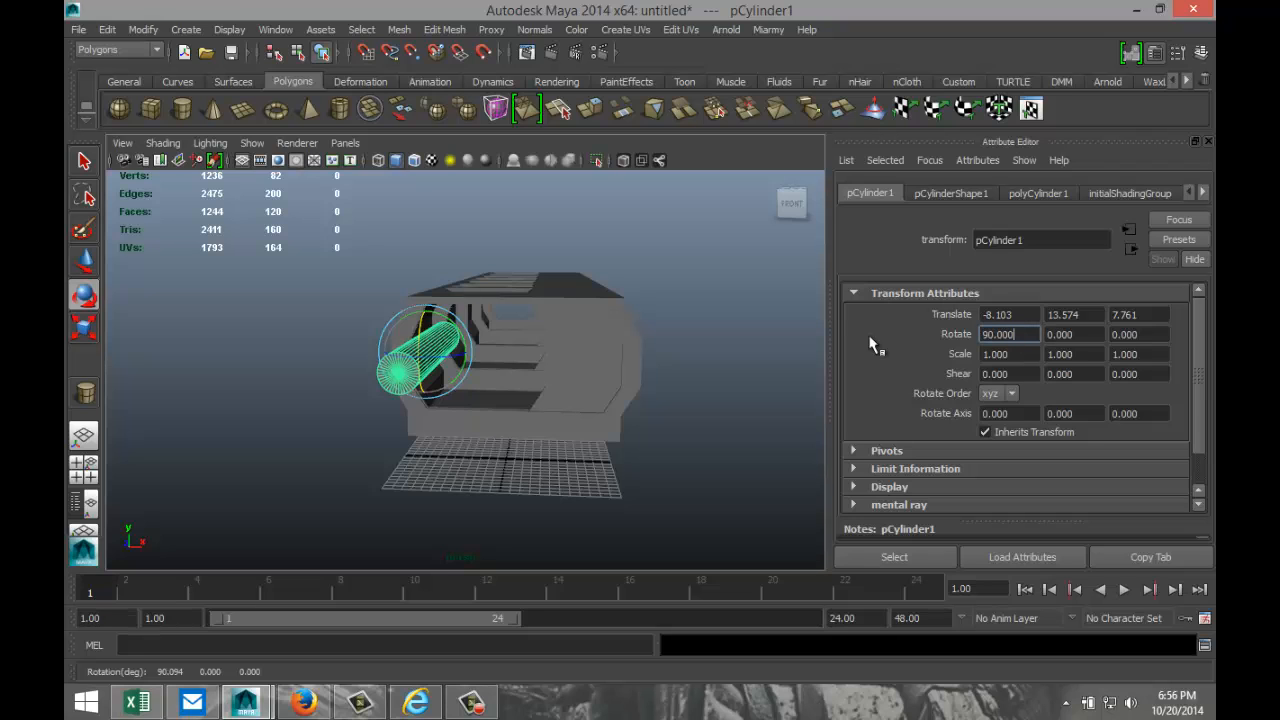
- In the front view, scale the cylinder uniformly to about 0.118 and move it to the corridor's lower inner corner
left_click(92, 469)
scroll(632, 497, "up", 3)
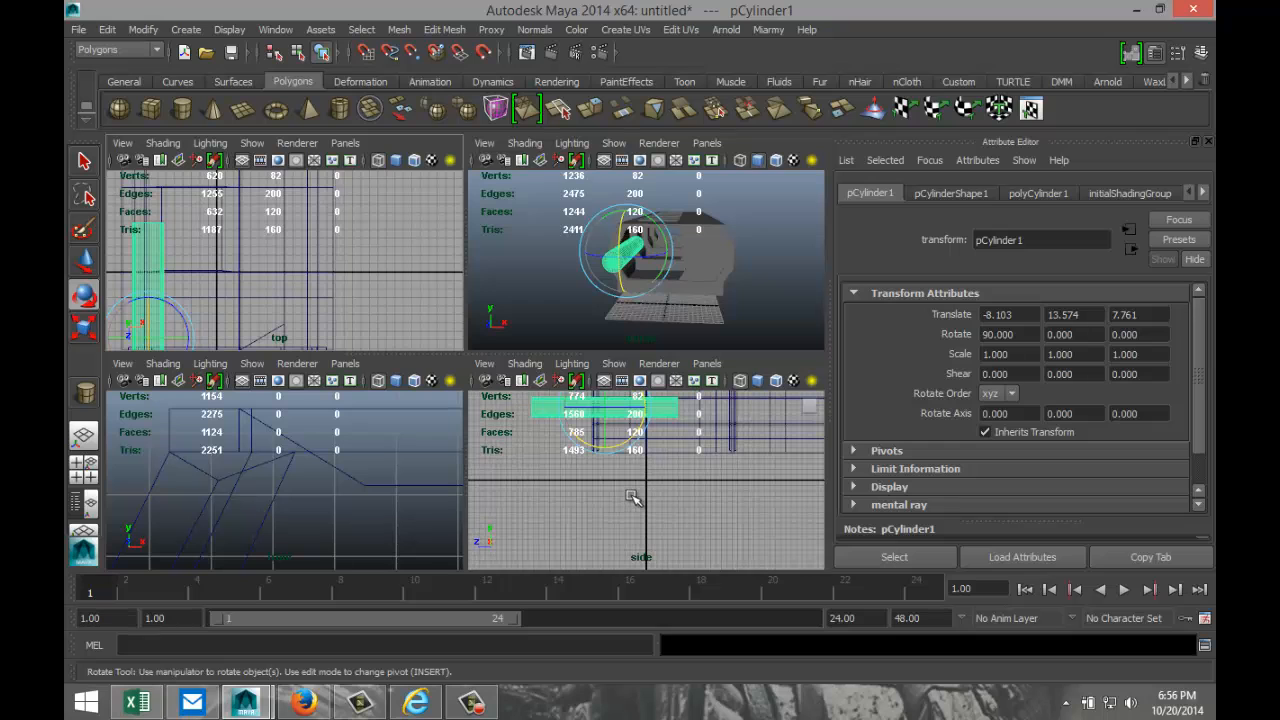
key("f")
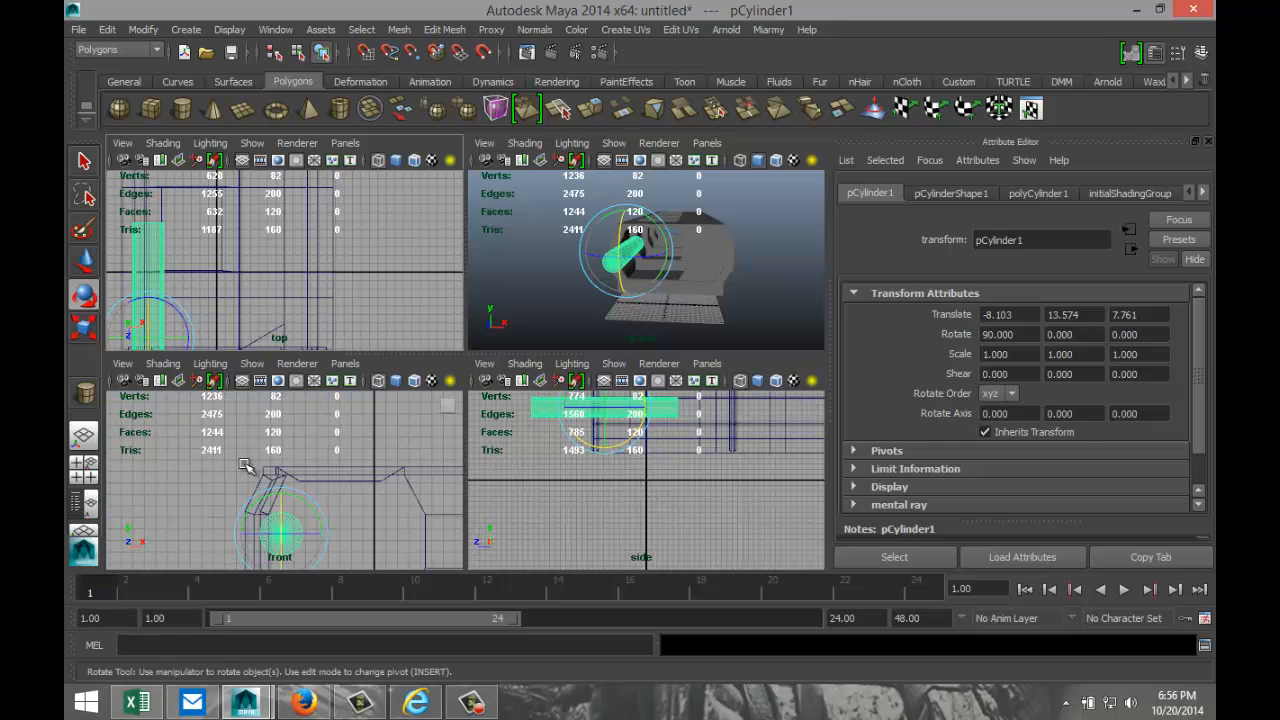
key("space")
key("f")
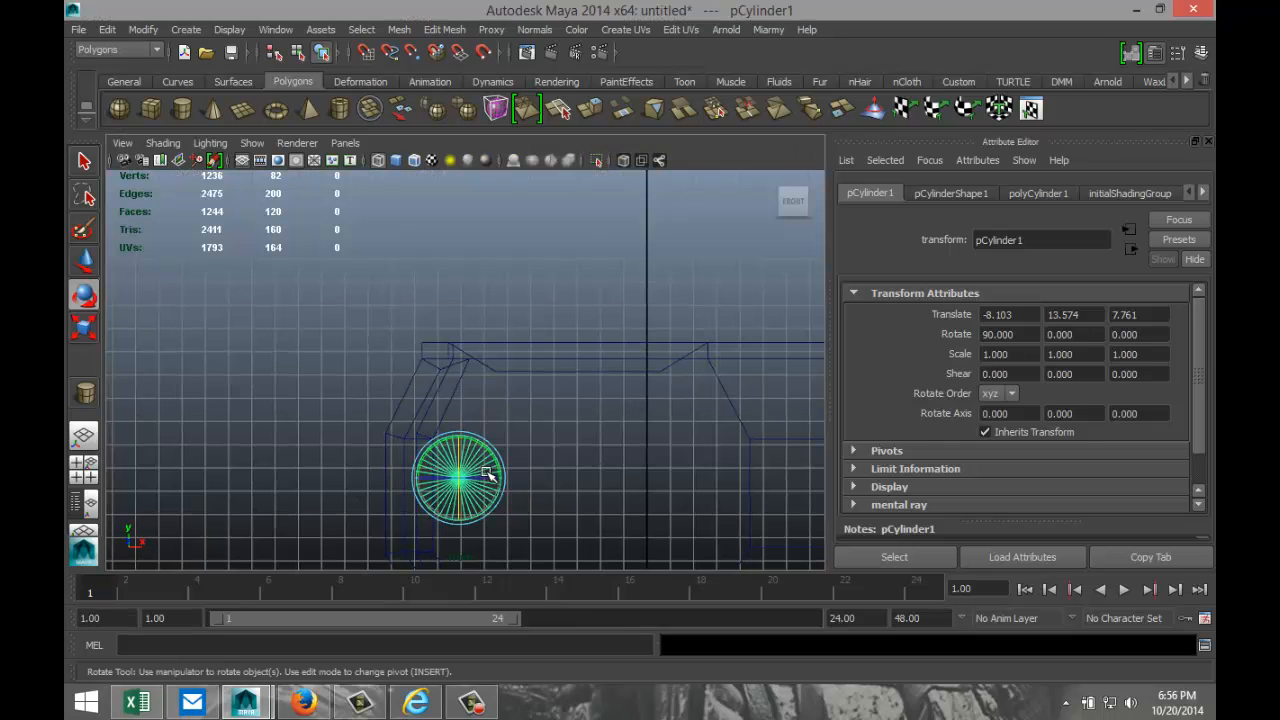
scroll(571, 458, "down", 8)
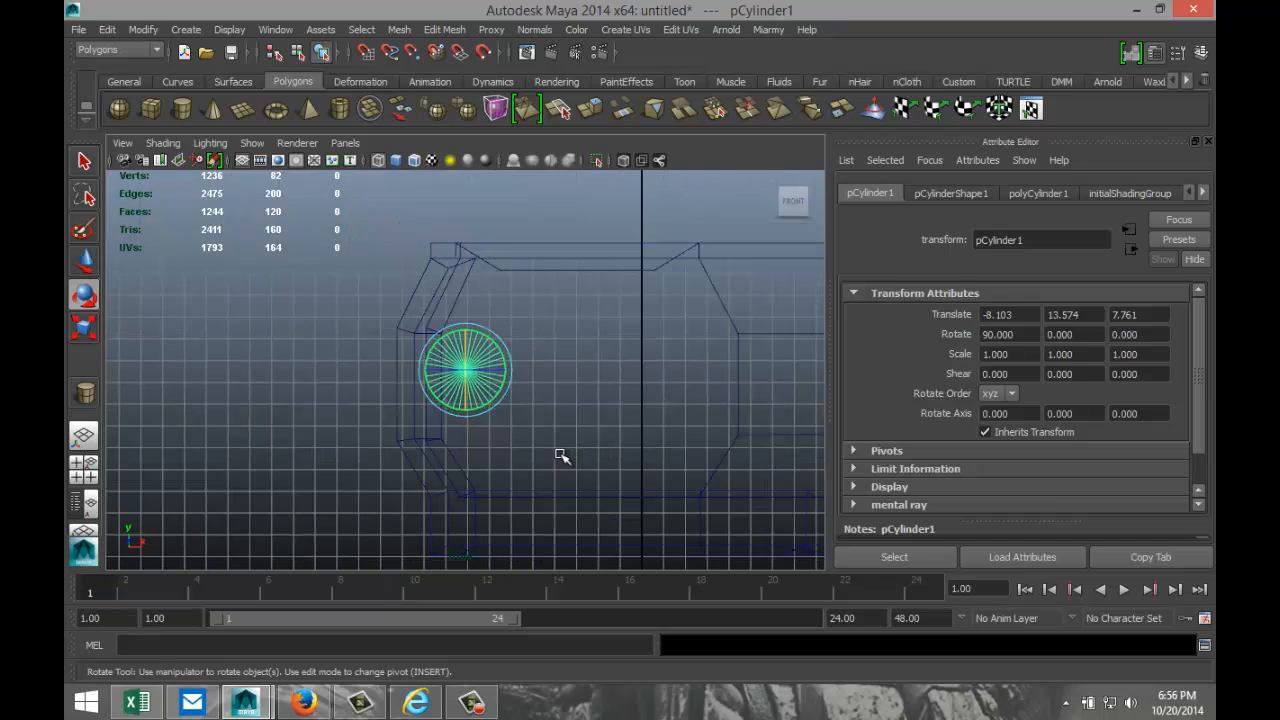
key("r")
left_click_drag(466, 371, 202, 385)
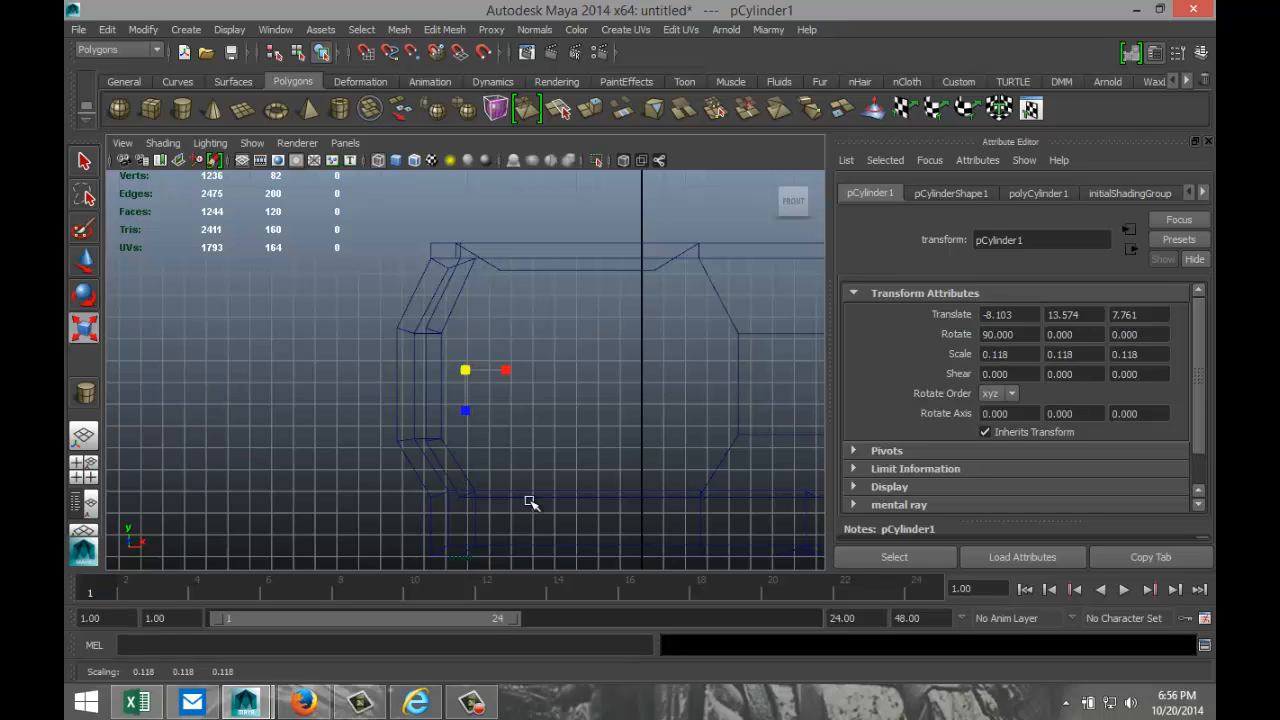
key("w")
left_click_drag(463, 342, 524, 493)
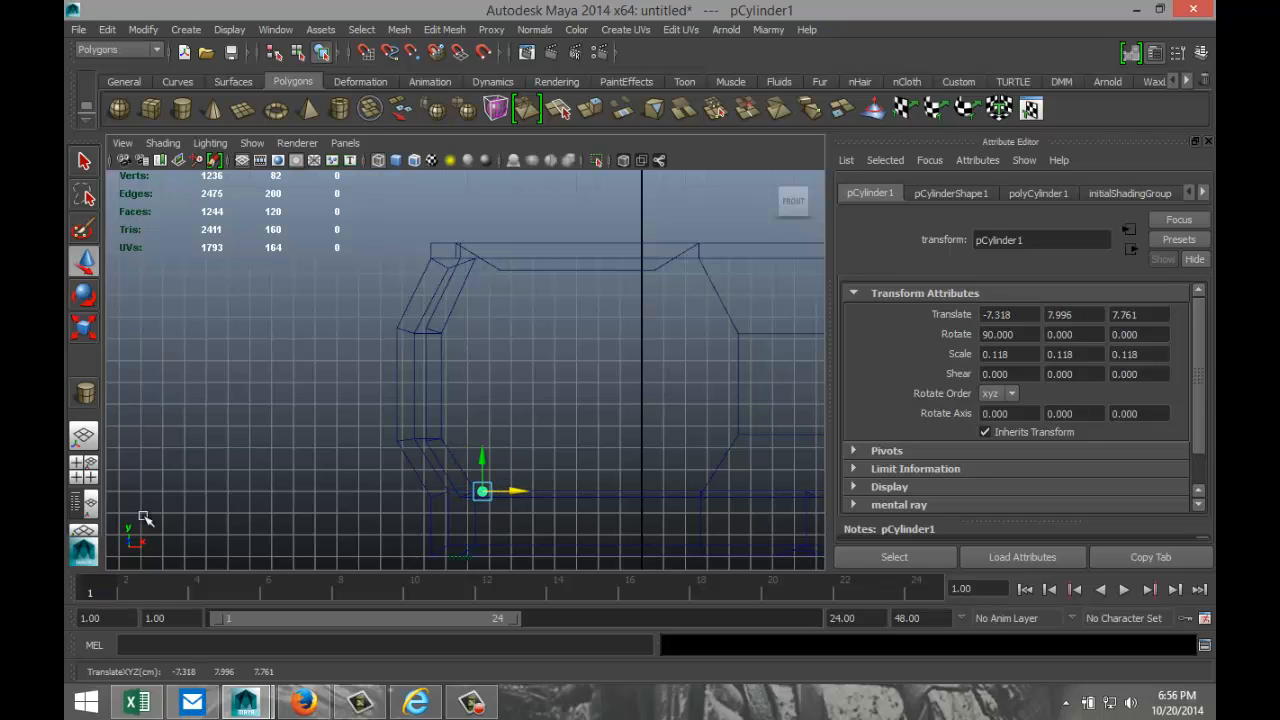
- Stretch the cylinder lengthwise to a Y scale of about 0.774 and move it into the corridor to about -3.372 in Z
left_click(97, 480)
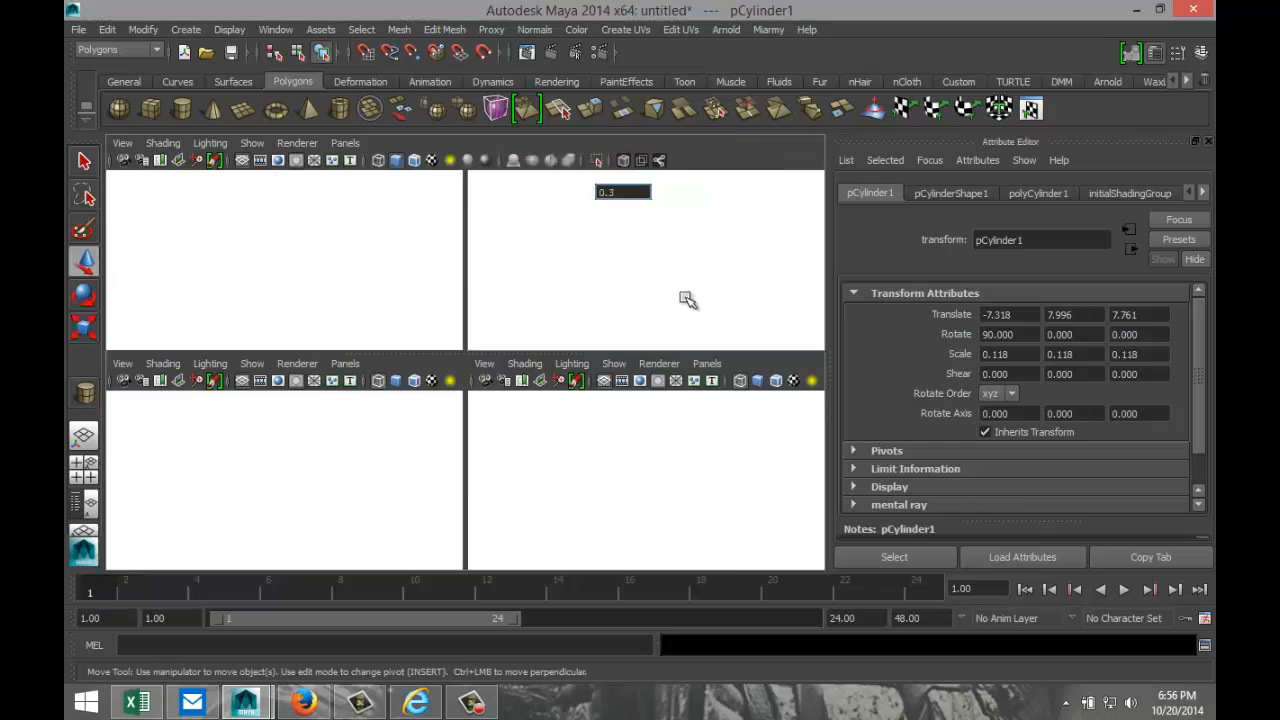
key("space")
key("f")
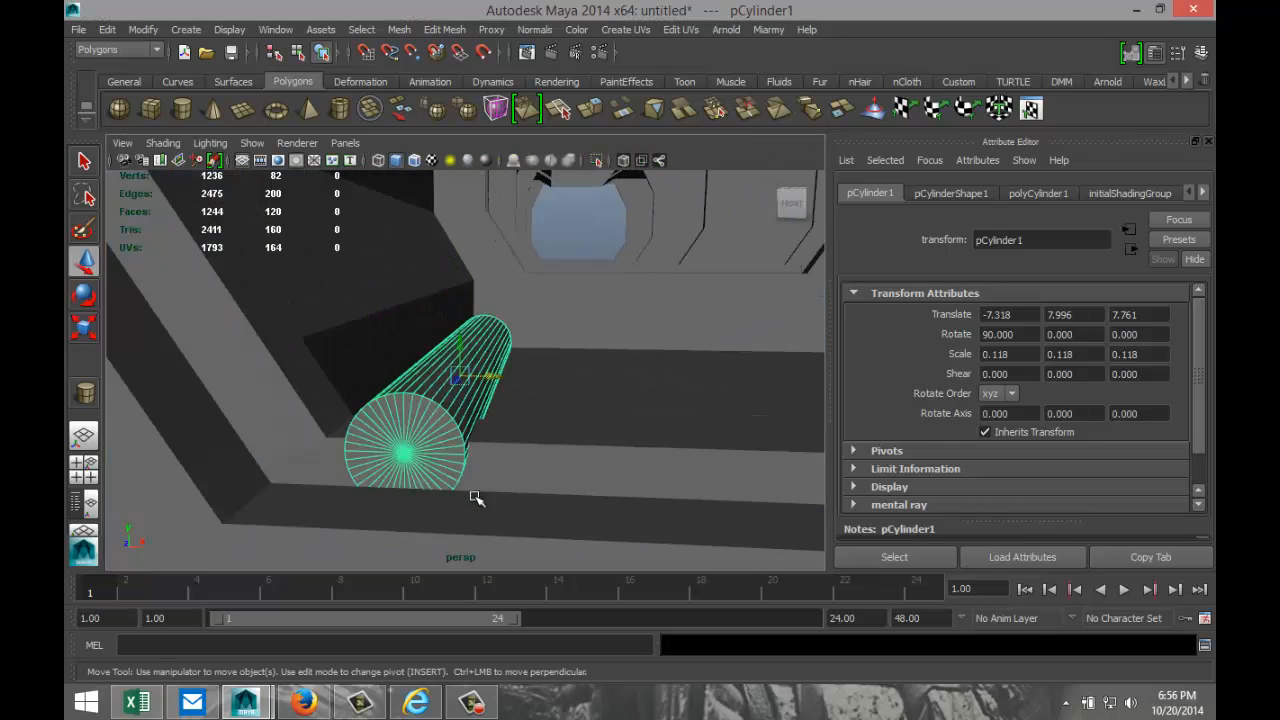
left_click_drag(597, 511, 565, 525, "alt")
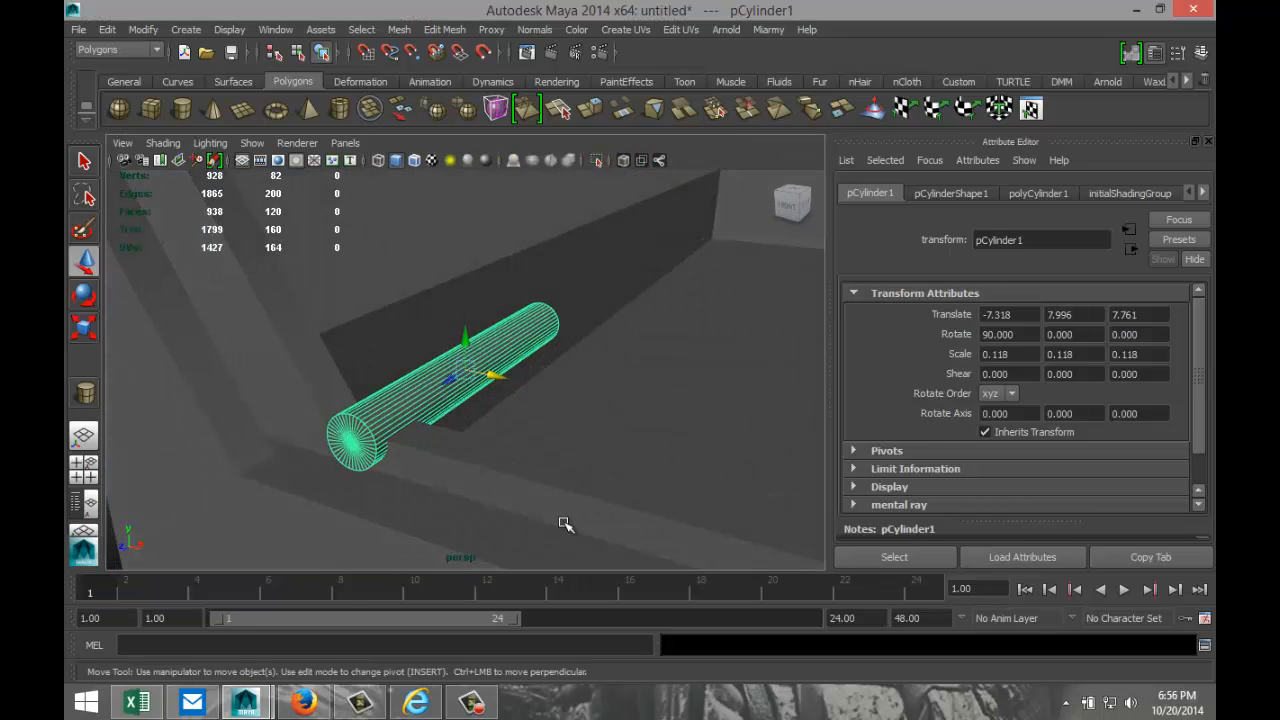
key("r")
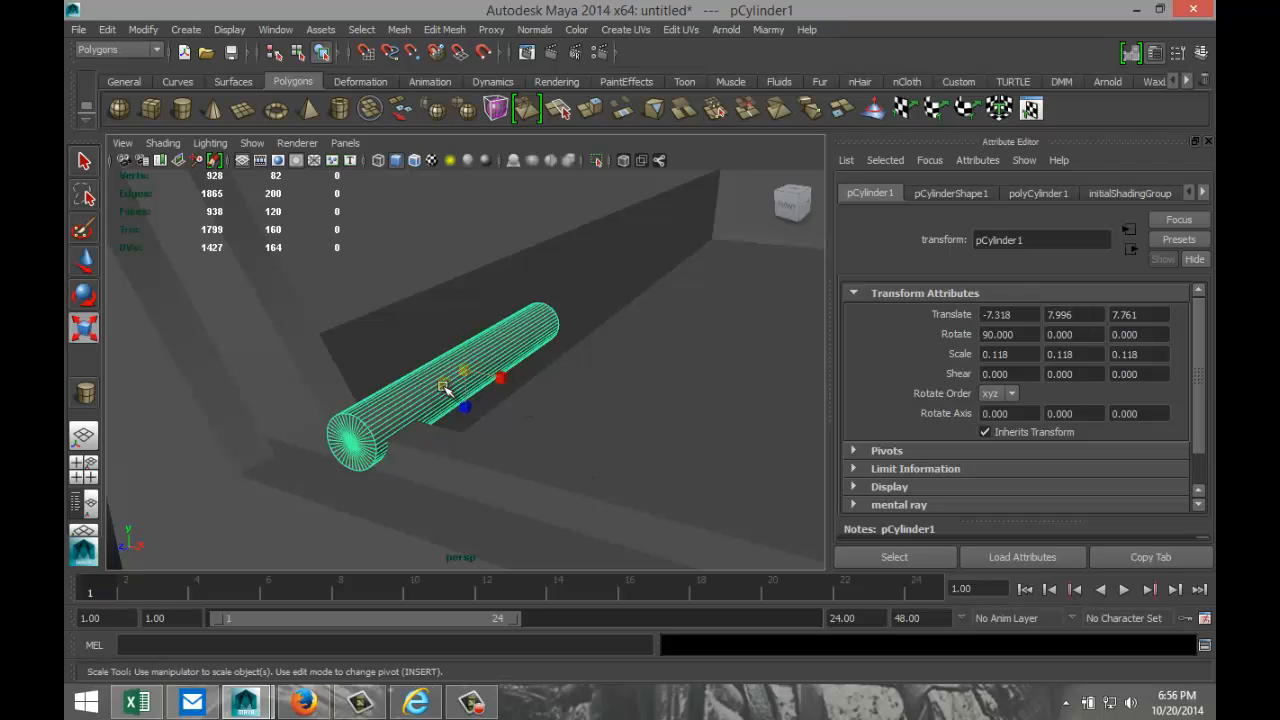
left_click_drag(444, 387, 266, 475)
scroll(338, 479, "down", 3)
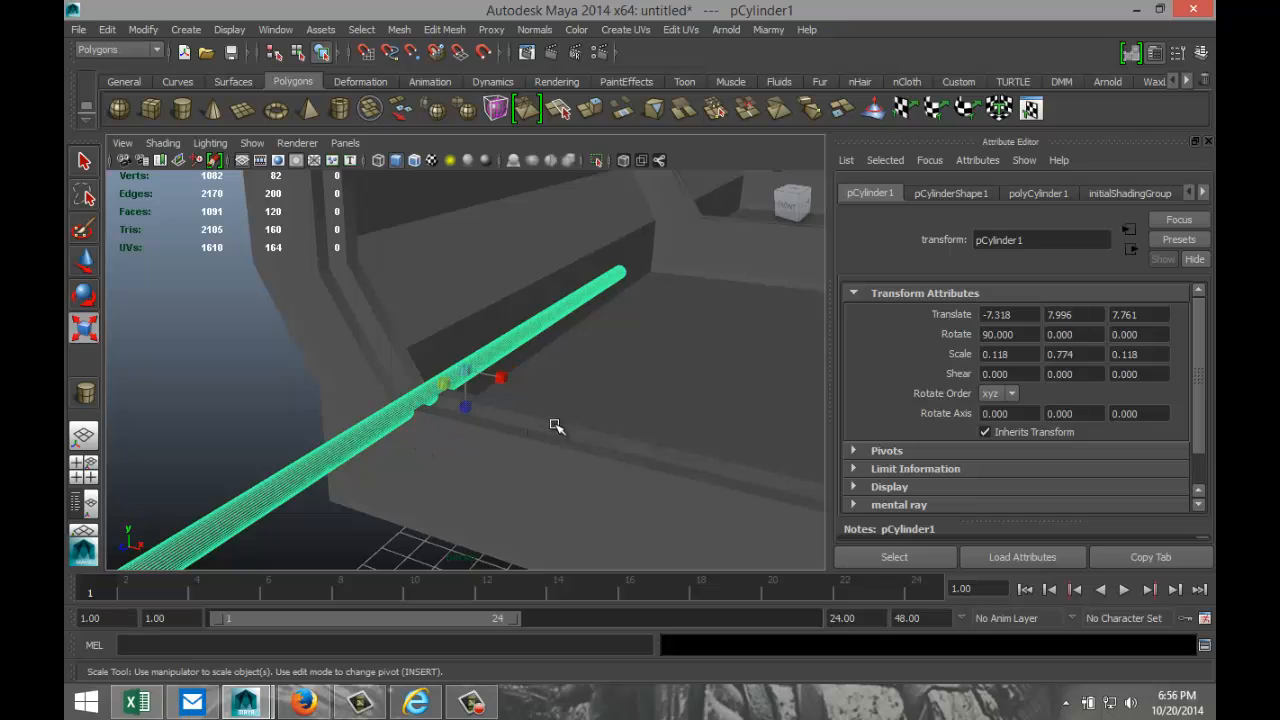
key("w")
left_click_drag(449, 380, 570, 305)
- Try to stretch the cylinder much further along the corridor's length, and undo the lengthwise scaling
key("r")
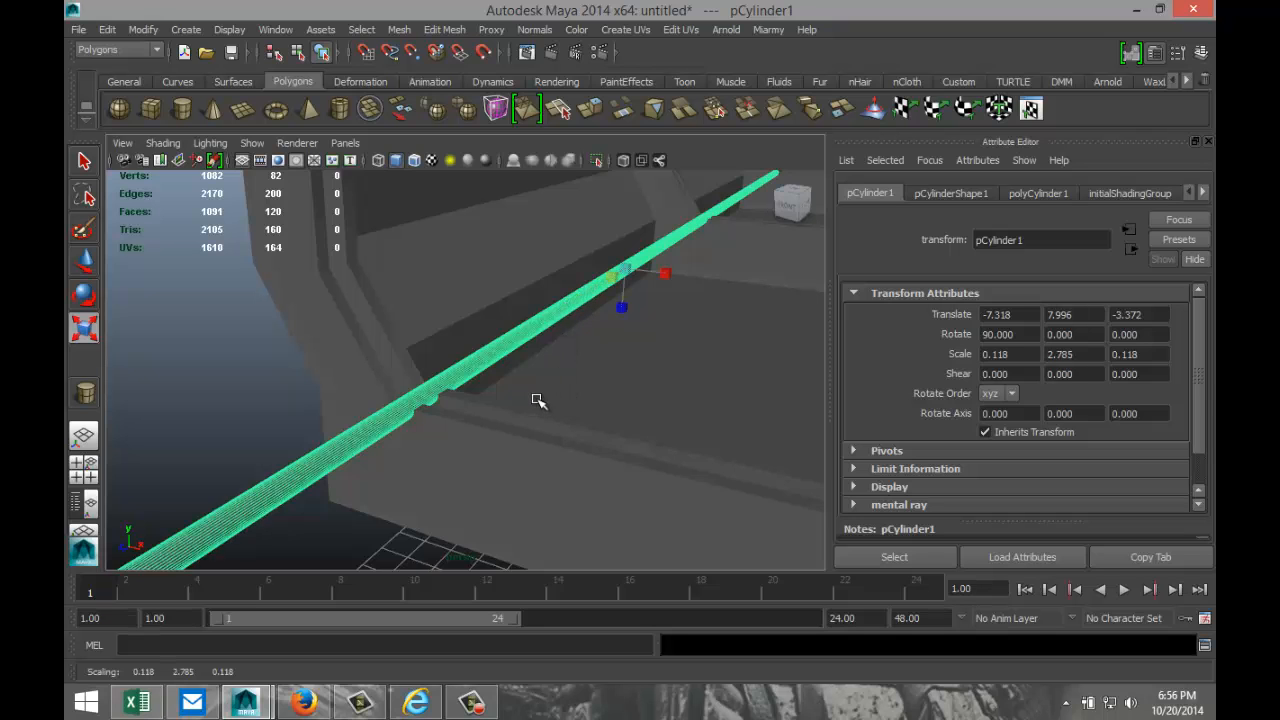
left_click_drag(537, 400, 595, 400, "alt")
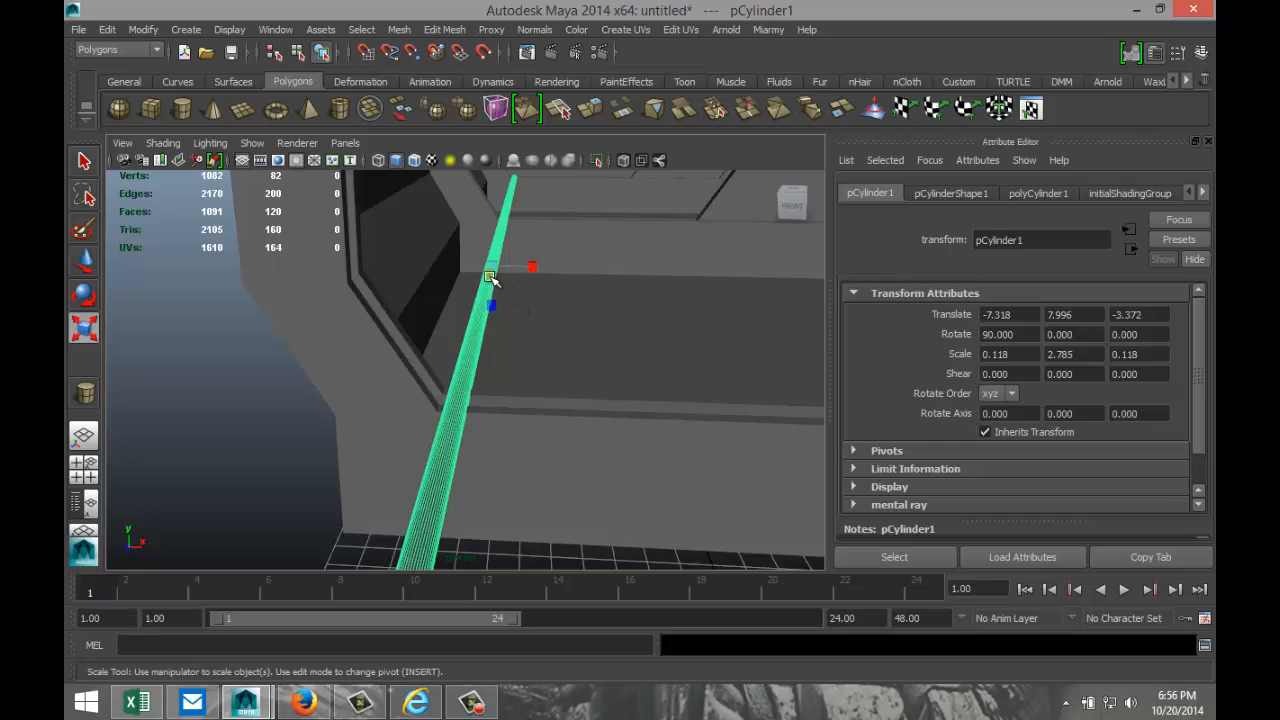
left_click_drag(490, 277, 508, 316)
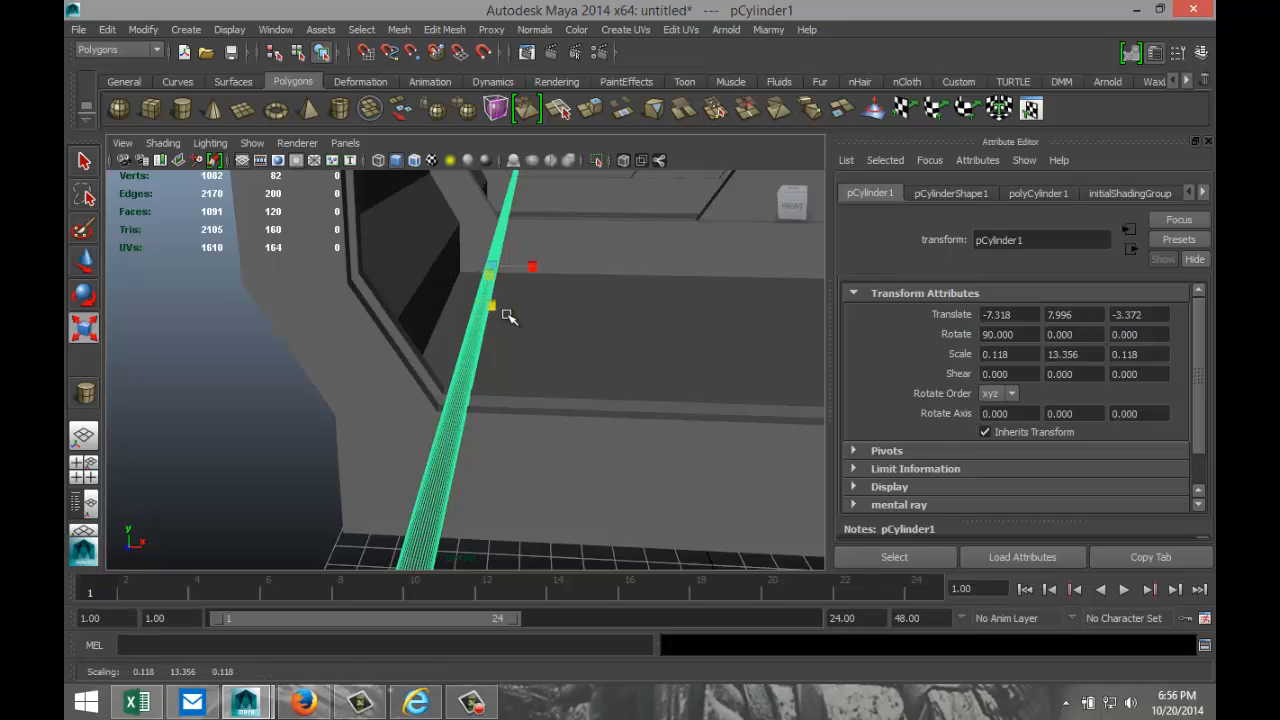
left_click_drag(490, 271, 452, 273)
left_click_drag(592, 369, 653, 371, "alt")
scroll(652, 384, "down", 3)
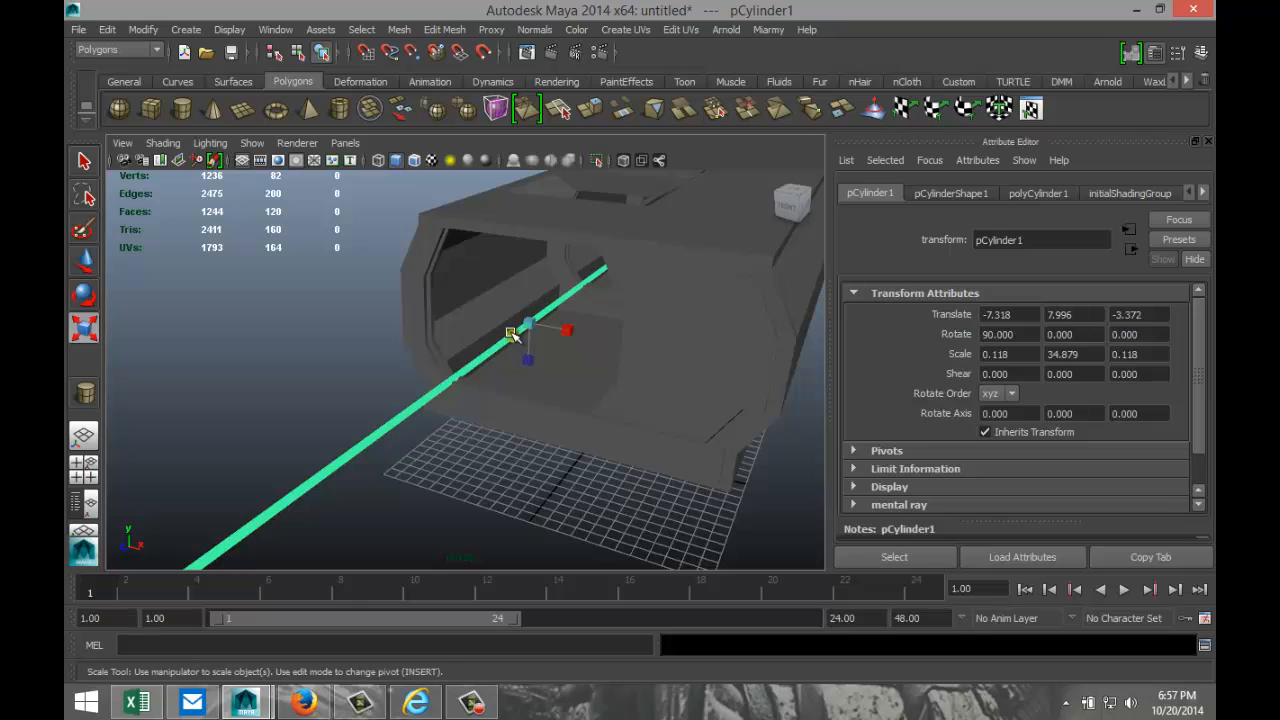
left_click_drag(511, 334, 521, 364)
key("ctrl+z")
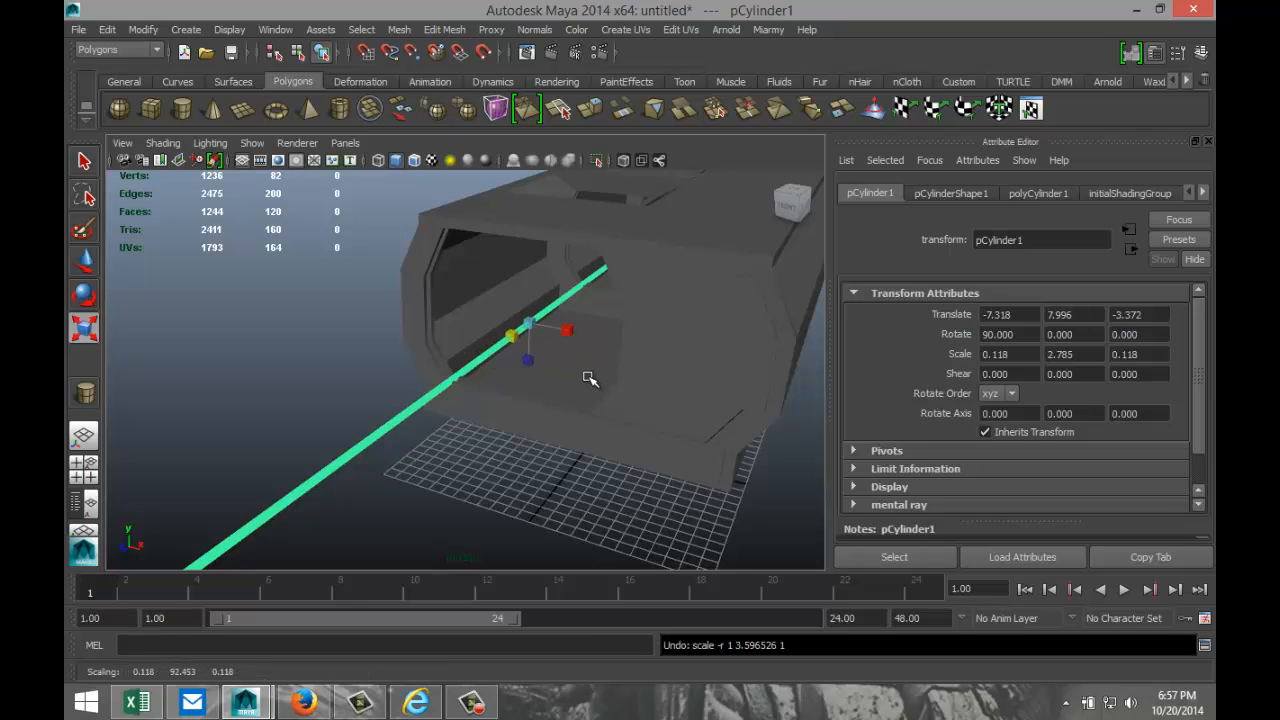
key("ctrl+z")
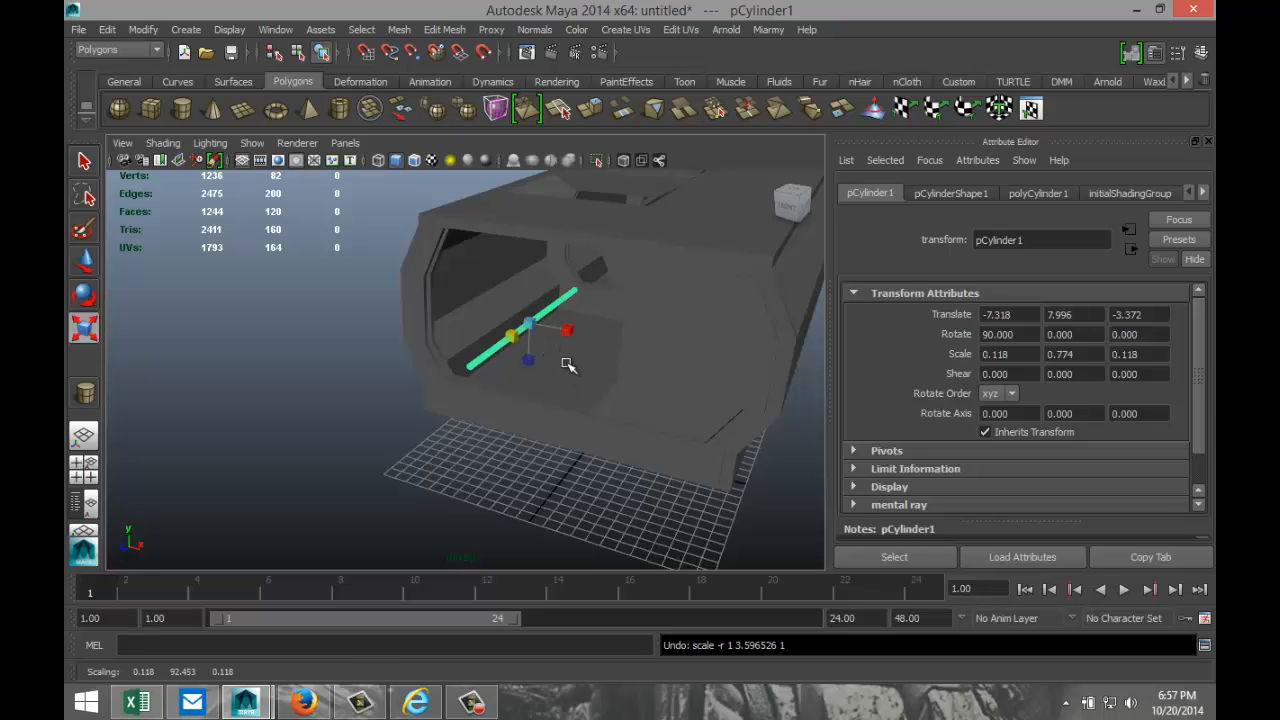
- Scale the cylinder to about 0.074 thick and 0.983 long, and fit it into the lower floor corner at about X -7.5, Y 7.864
left_click_drag(533, 322, 493, 358)
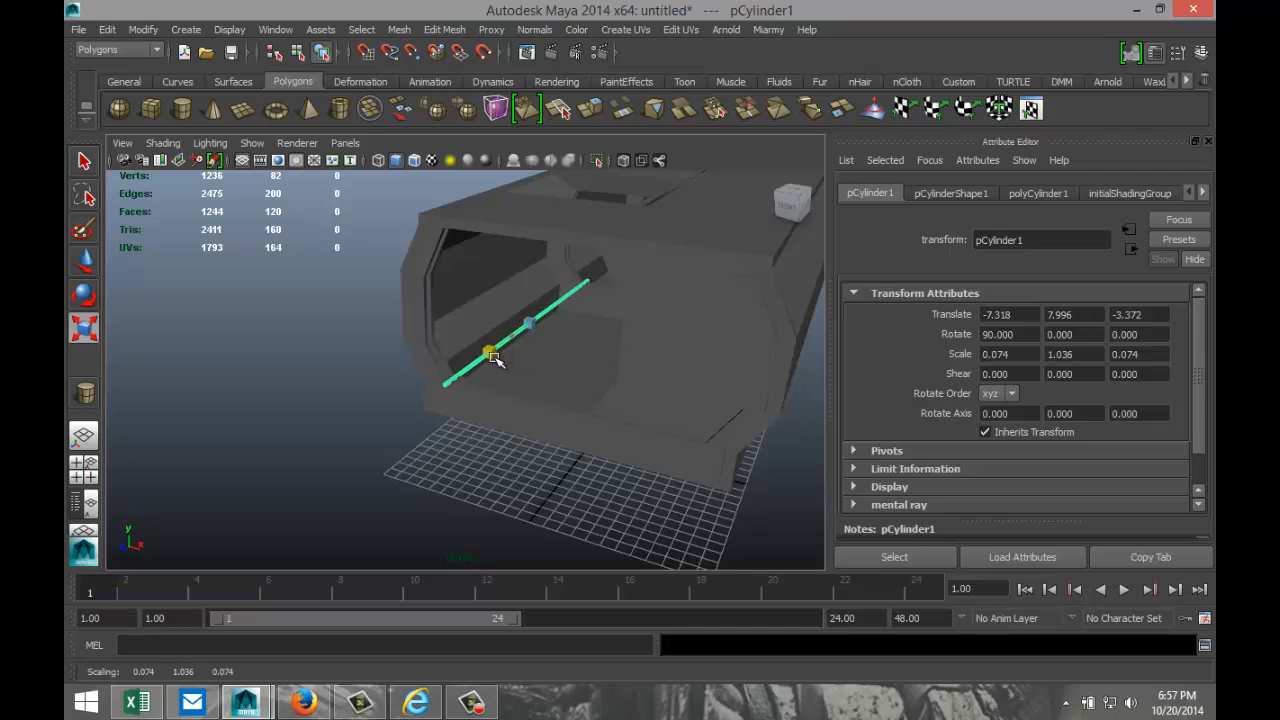
left_click(84, 470)
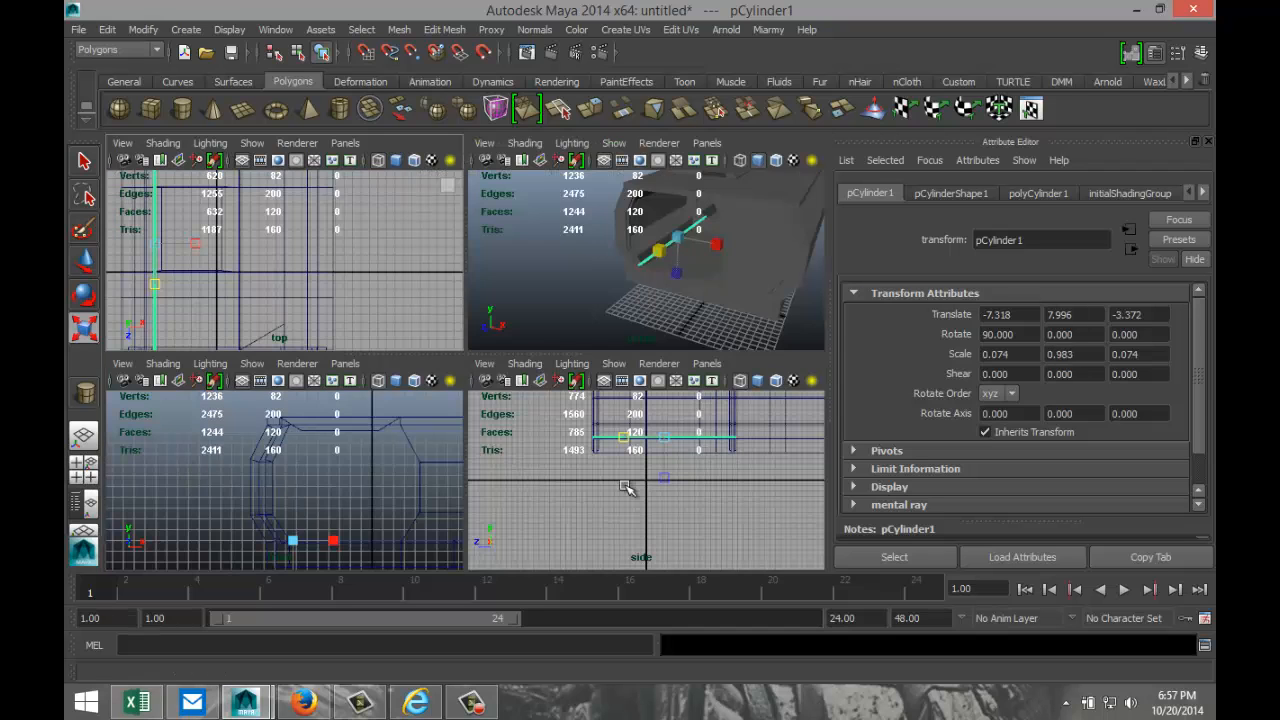
key("space")
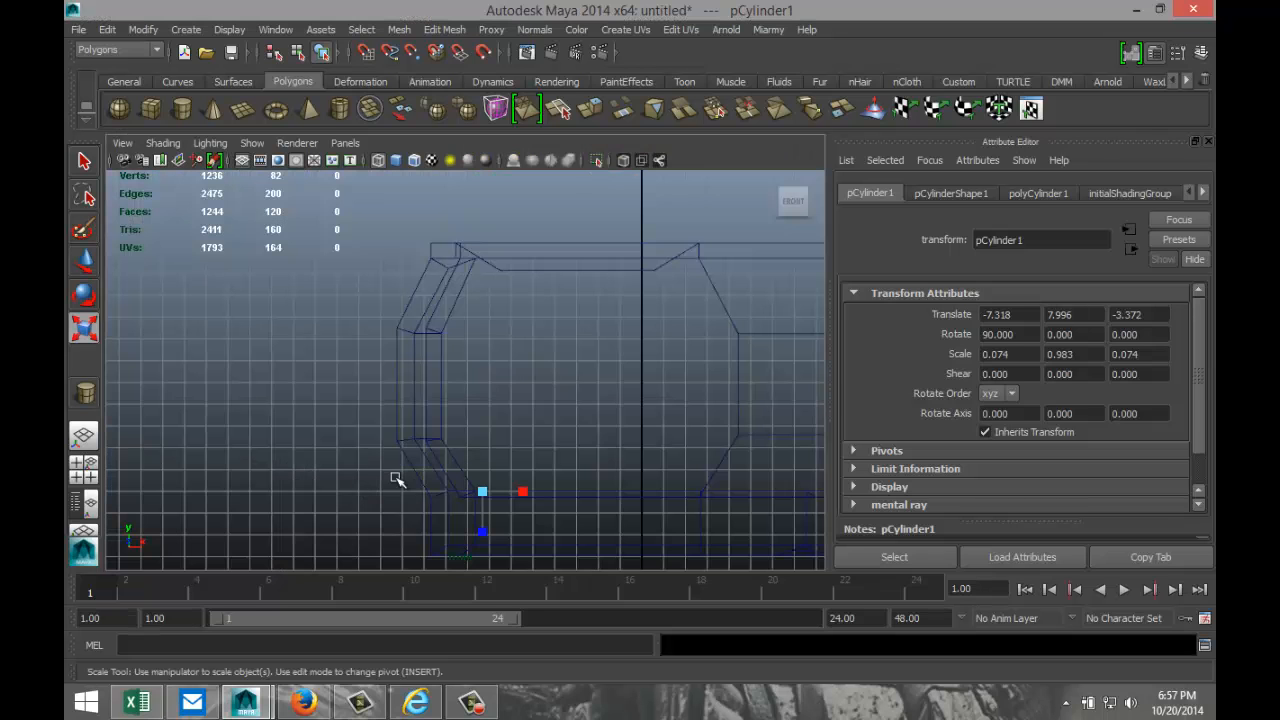
key("f")
scroll(523, 466, "down", 6)
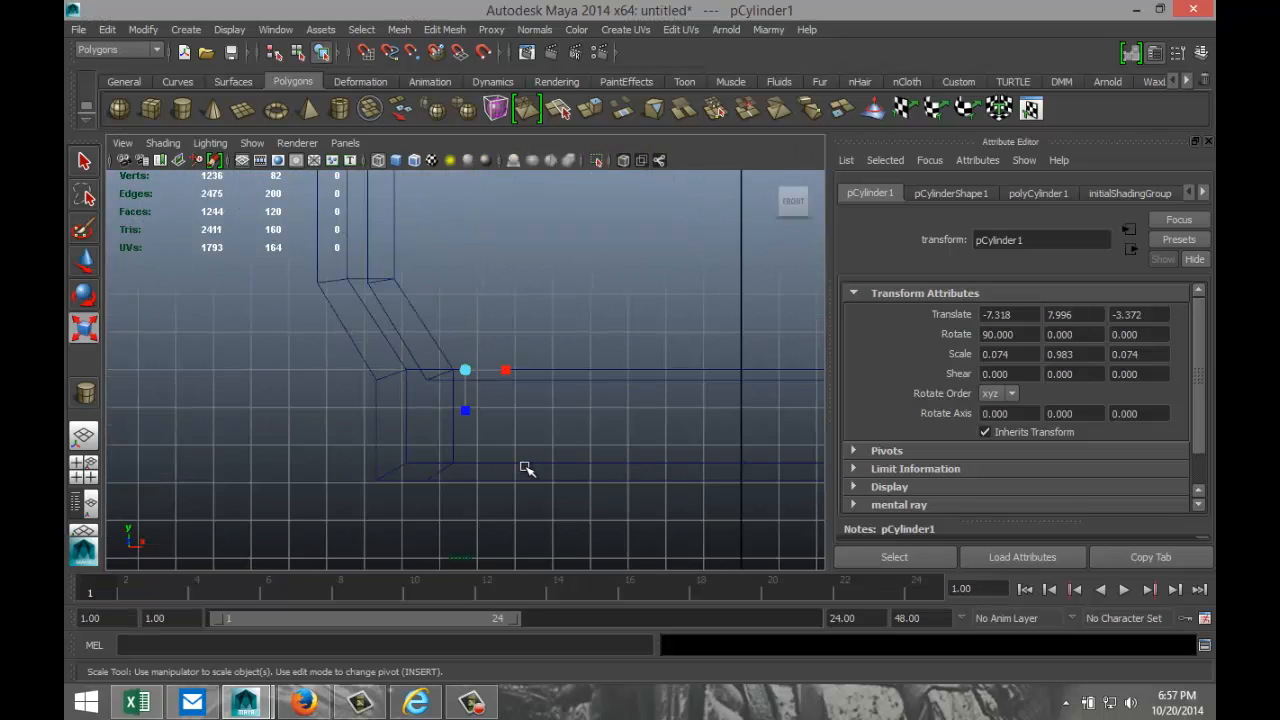
scroll(527, 468, "up", 2)
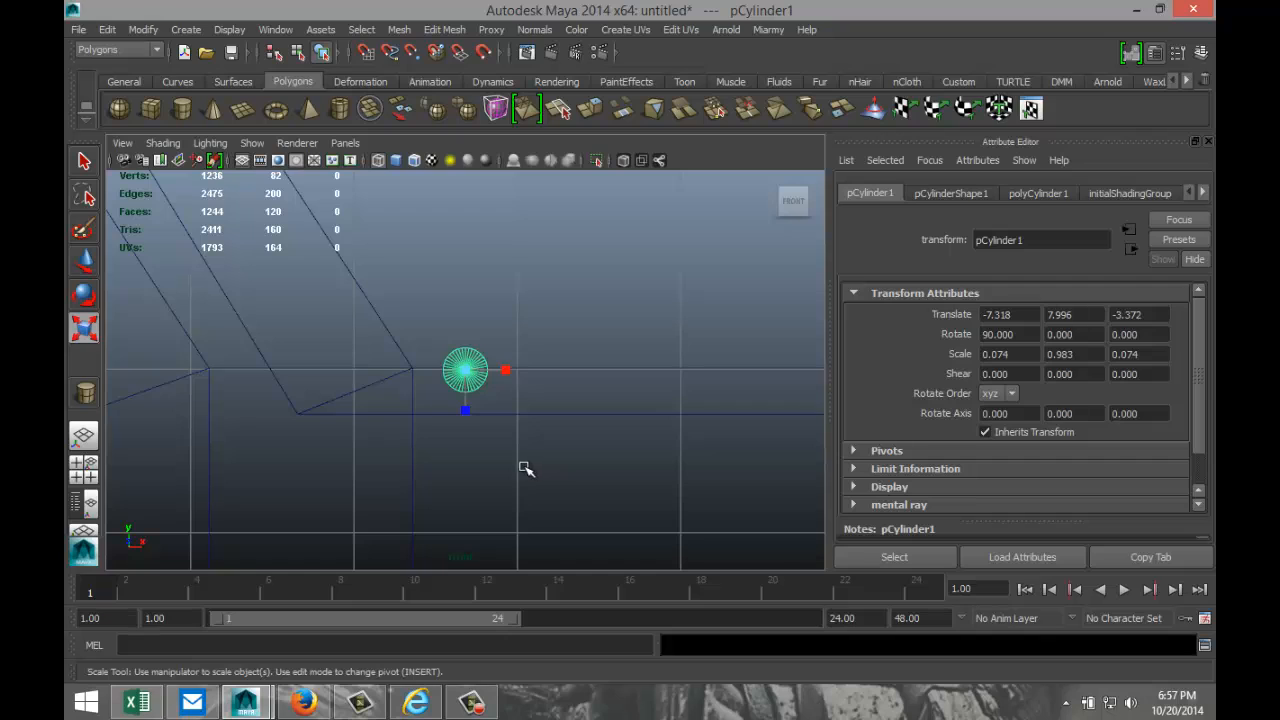
key("w")
left_click_drag(467, 329, 476, 393)
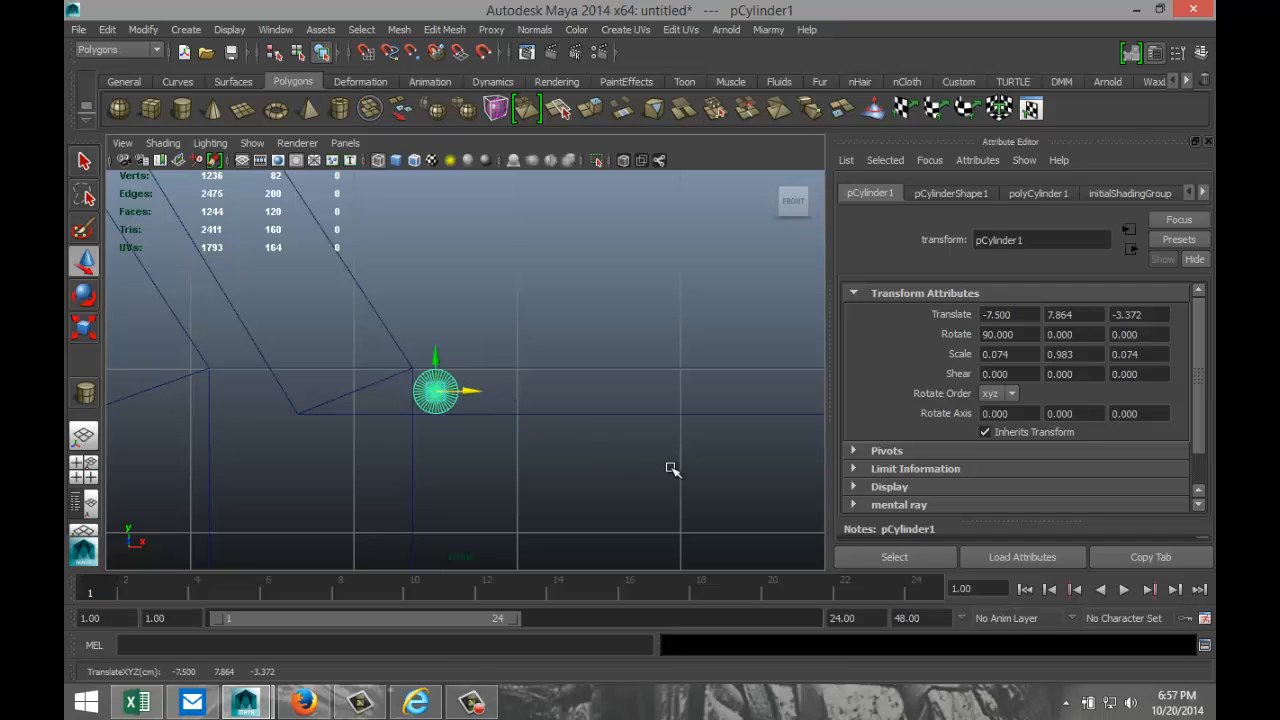
- In the top view, move the cylinder's pivot to its end at the corridor's near opening and activate the Scale tool
key("space")
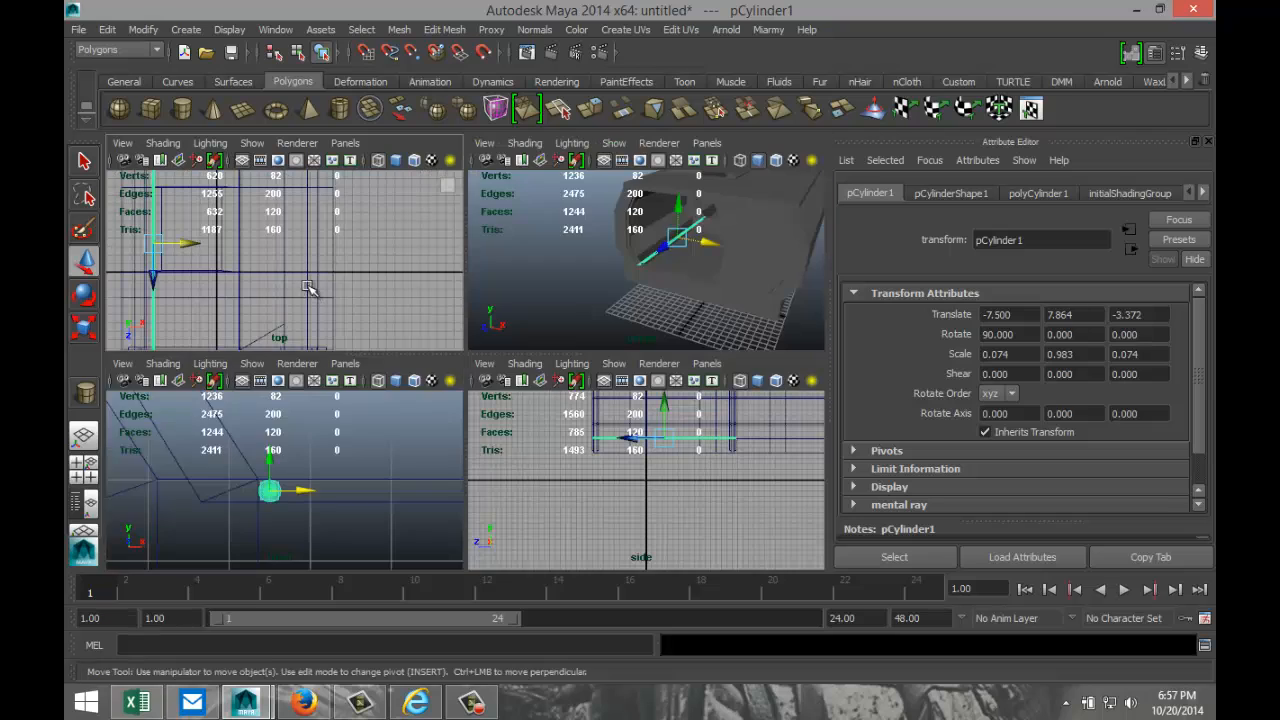
key("space")
scroll(351, 314, "down", 3)
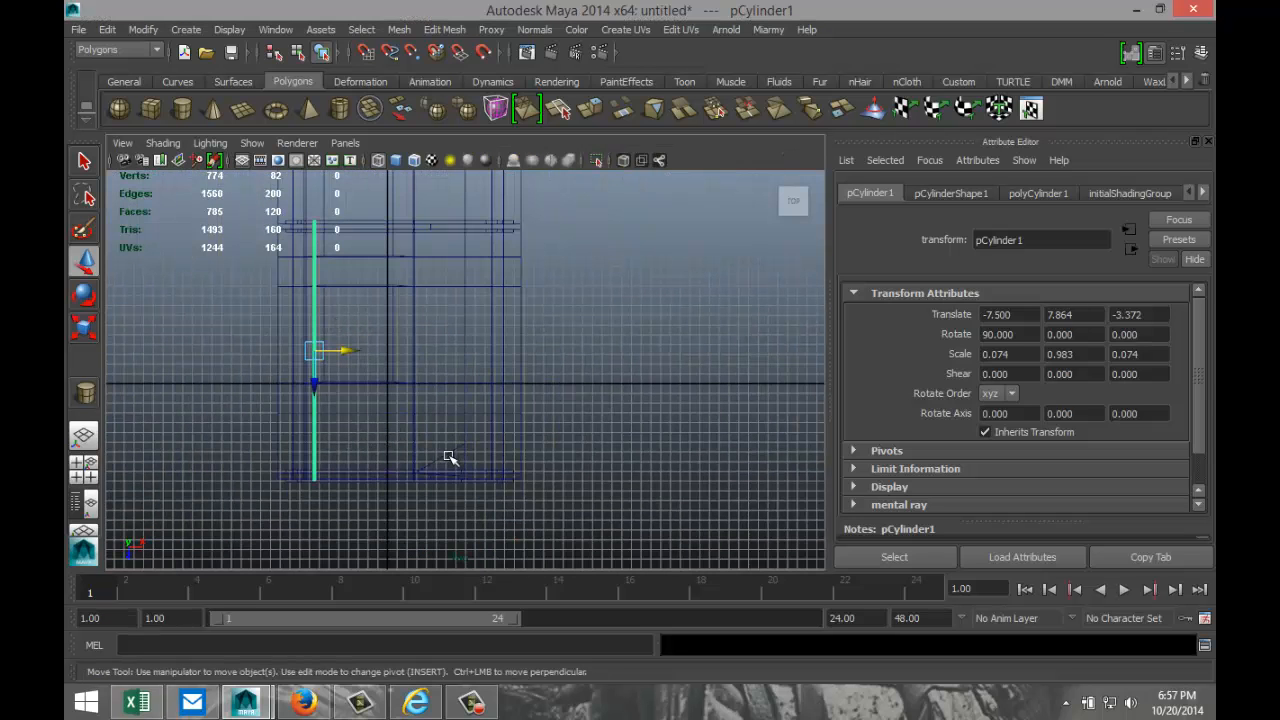
key("Insert")
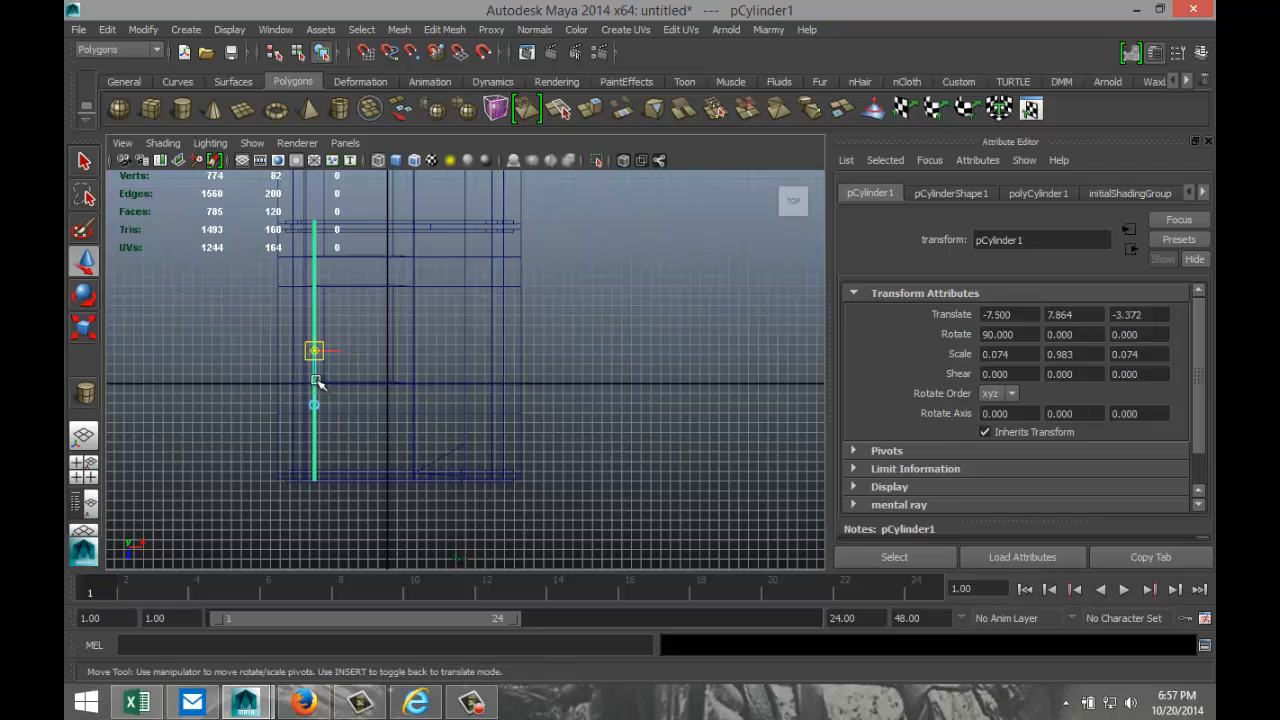
left_click_drag(317, 383, 321, 508)
scroll(513, 425, "down", 10)
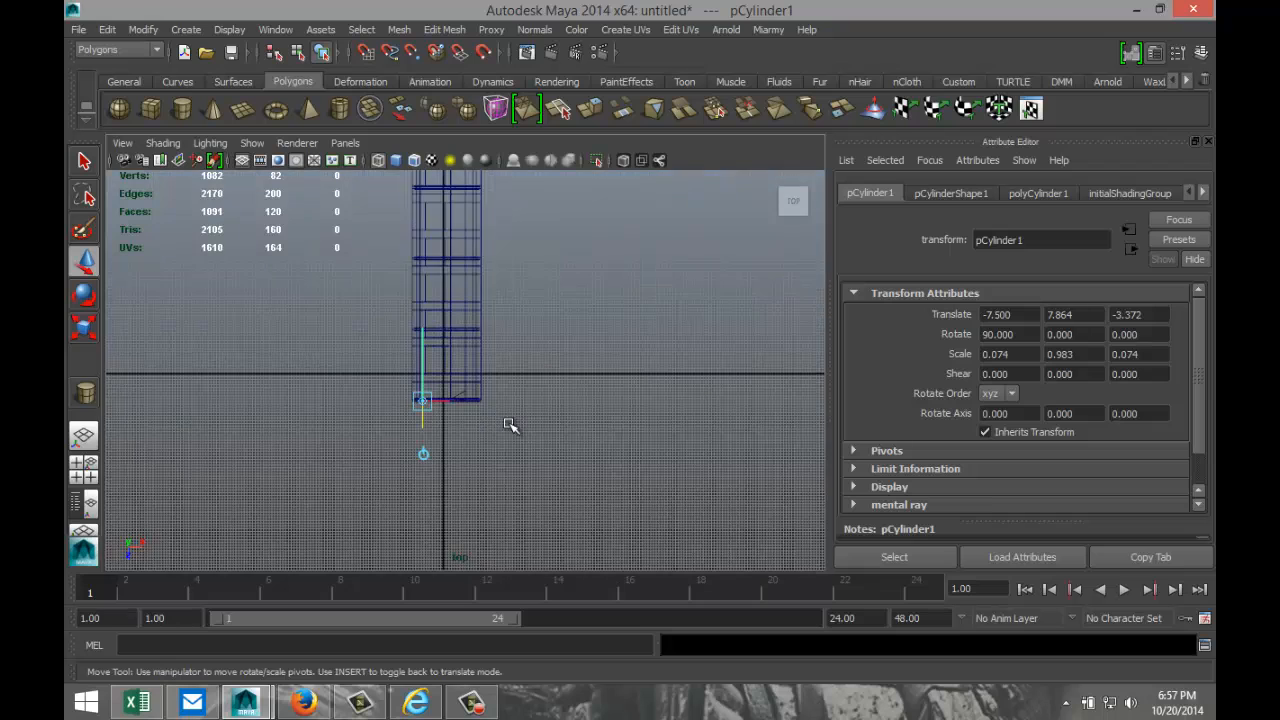
key("r")
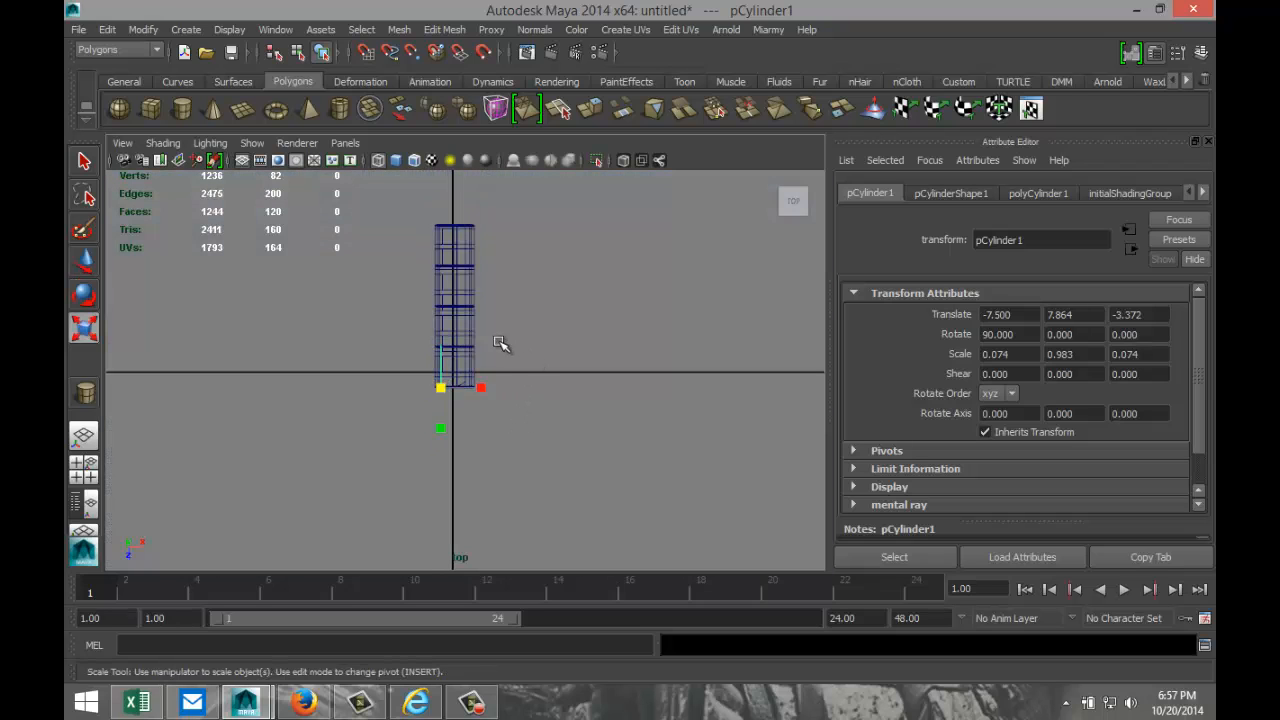
- Stretch the cylinder from its near-end pivot along the corridor's full length, to a Y scale of about 3.824
middle_click_drag(440, 430, 452, 541)
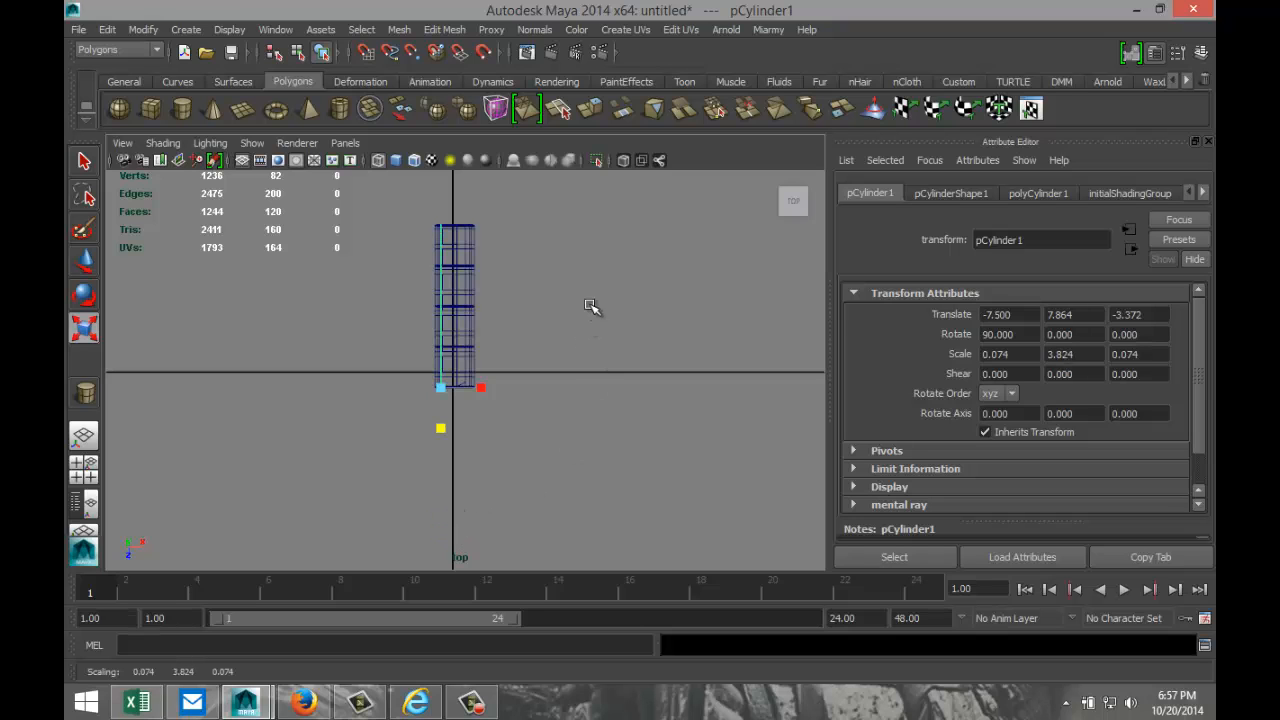
middle_click_drag(591, 306, 605, 418, "alt")
scroll(600, 415, "up", 5)
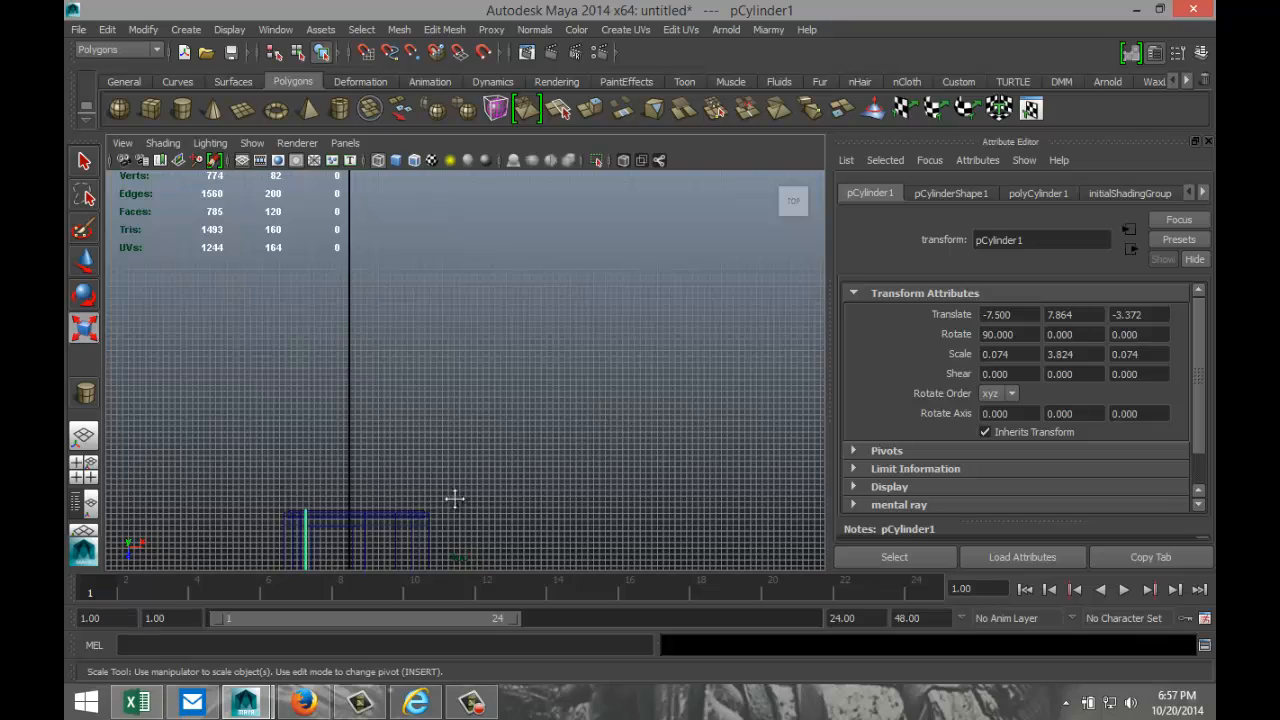
middle_click_drag(455, 498, 609, 366, "alt")
scroll(606, 374, "up", 5)
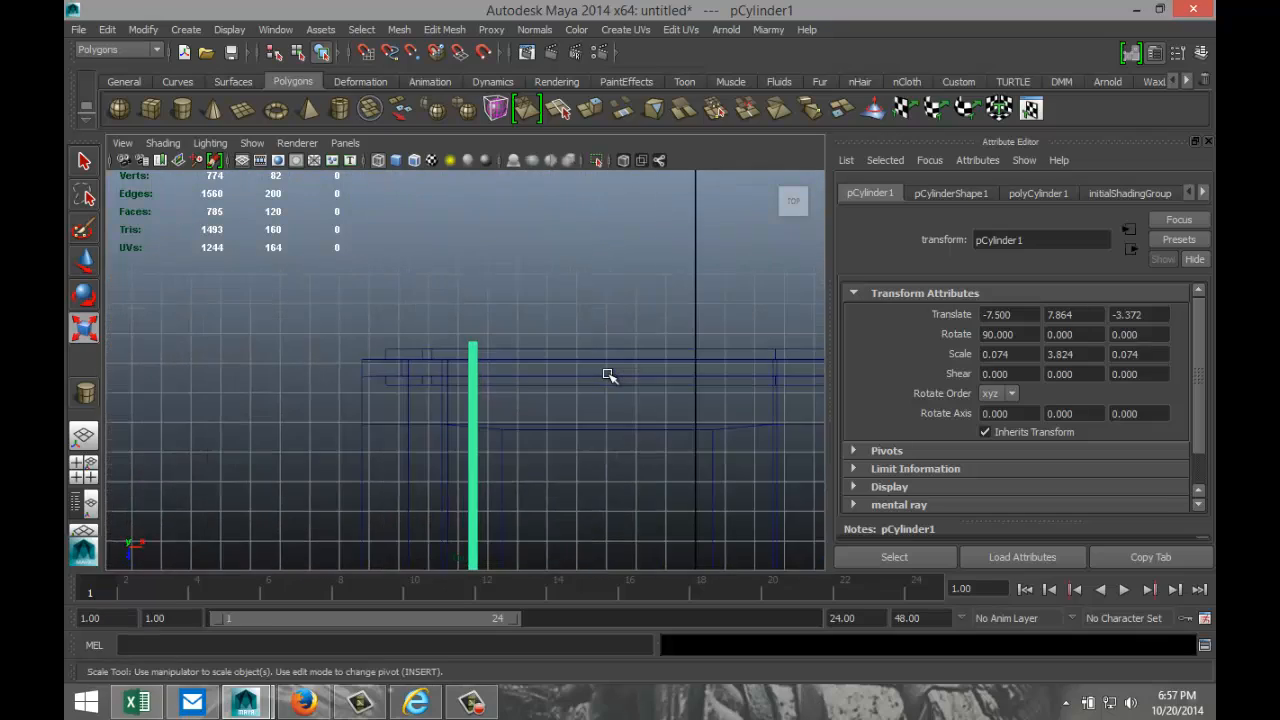
scroll(606, 370, "down", 6)
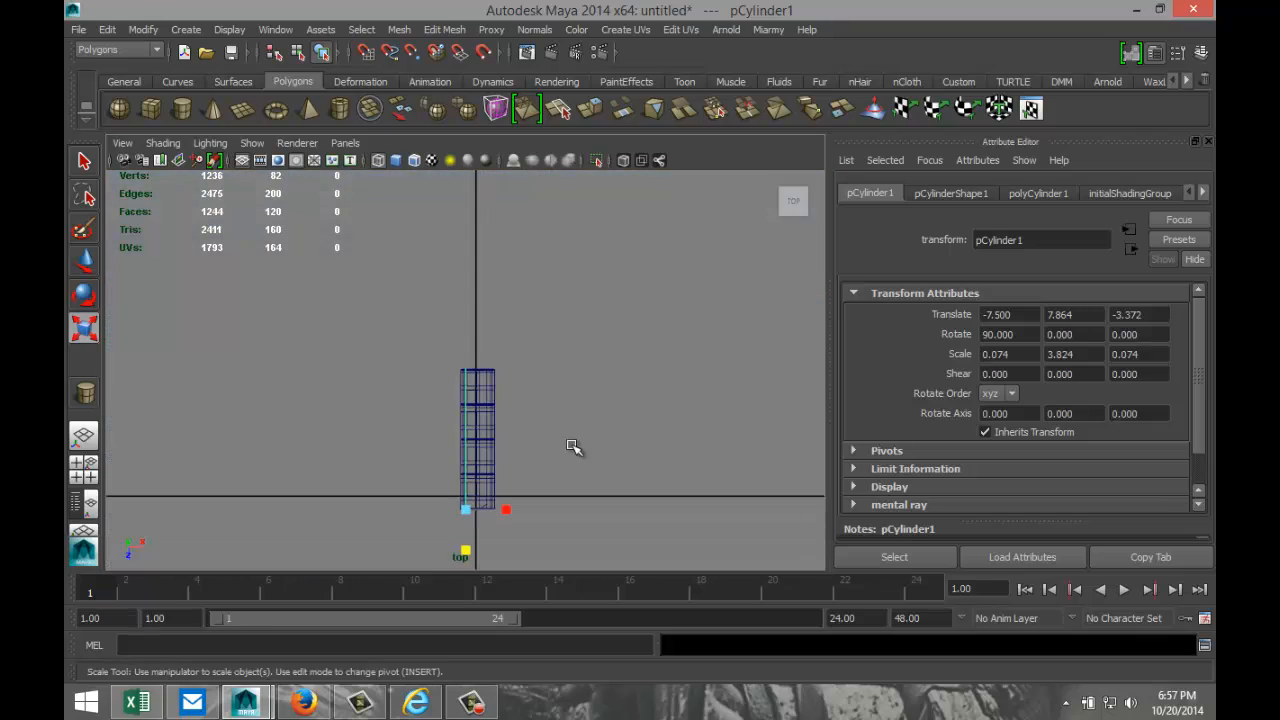
- Raise the cylinder to about 8.150 in Y, fitting it against the lower floor corner in the perspective and front views
left_click(84, 463)
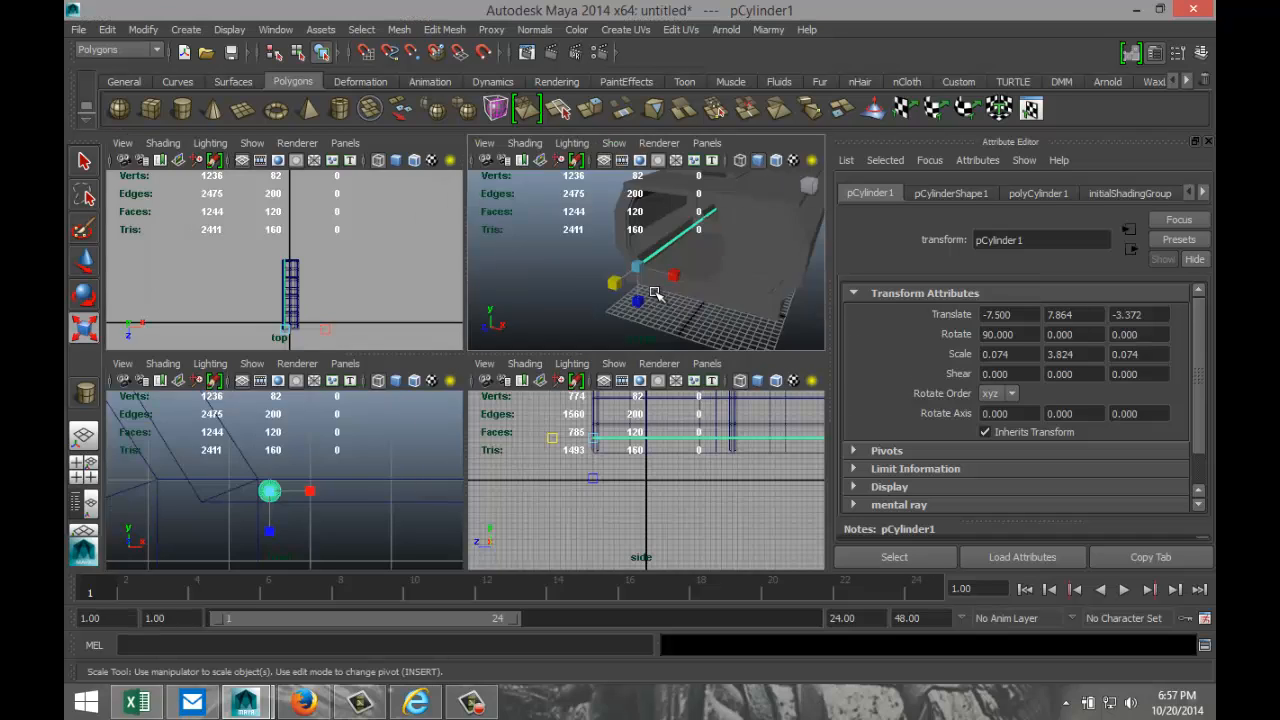
key("space")
left_click_drag(487, 446, 557, 423, "alt")
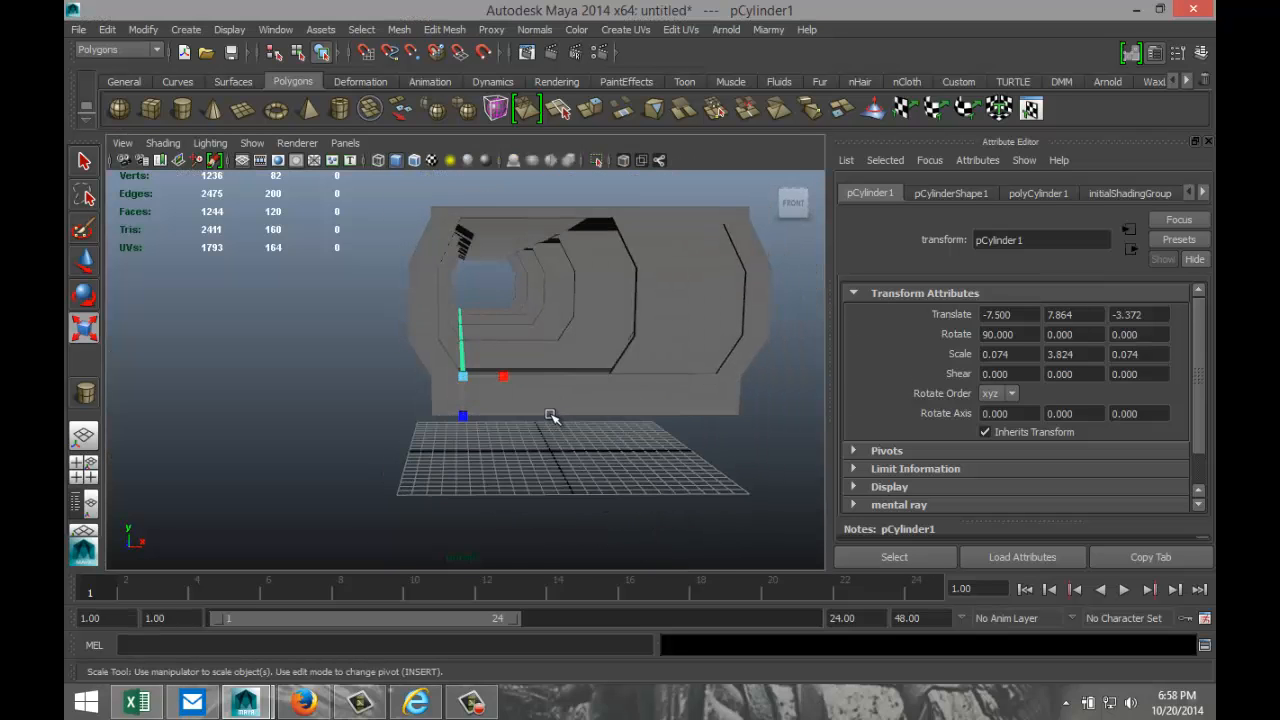
scroll(555, 415, "up", 5)
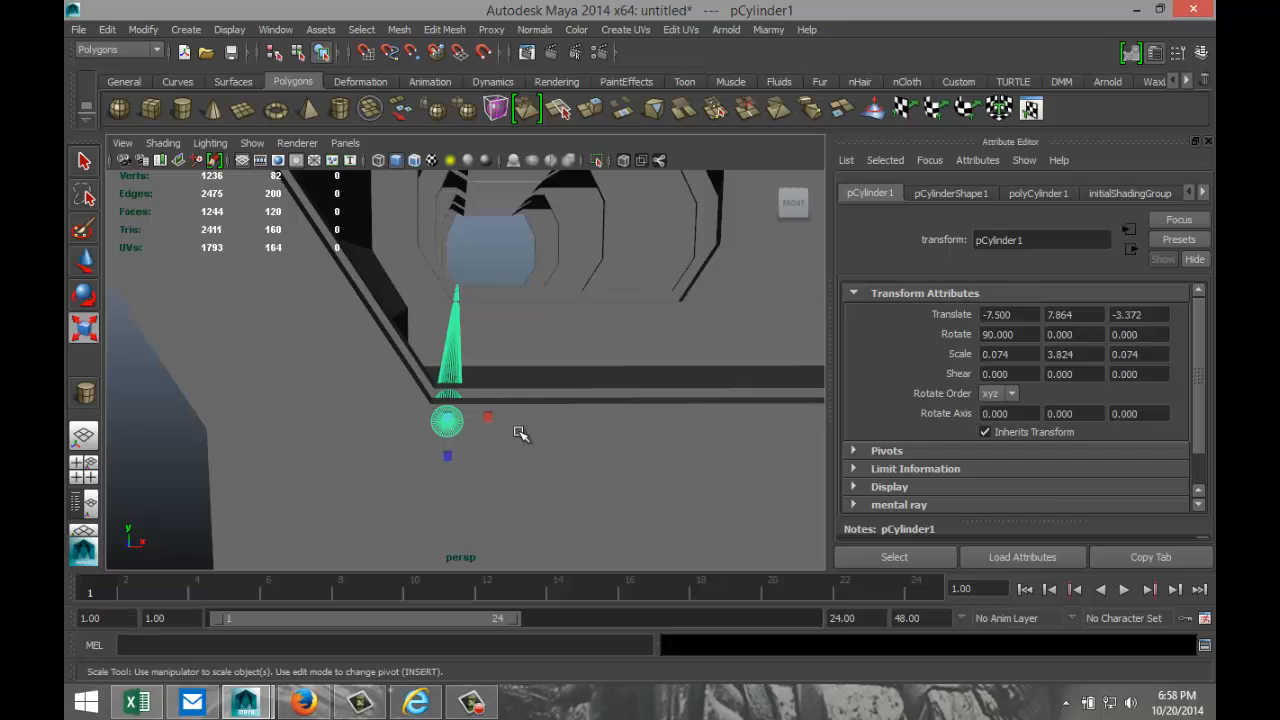
key("w")
left_click_drag(447, 383, 448, 357)
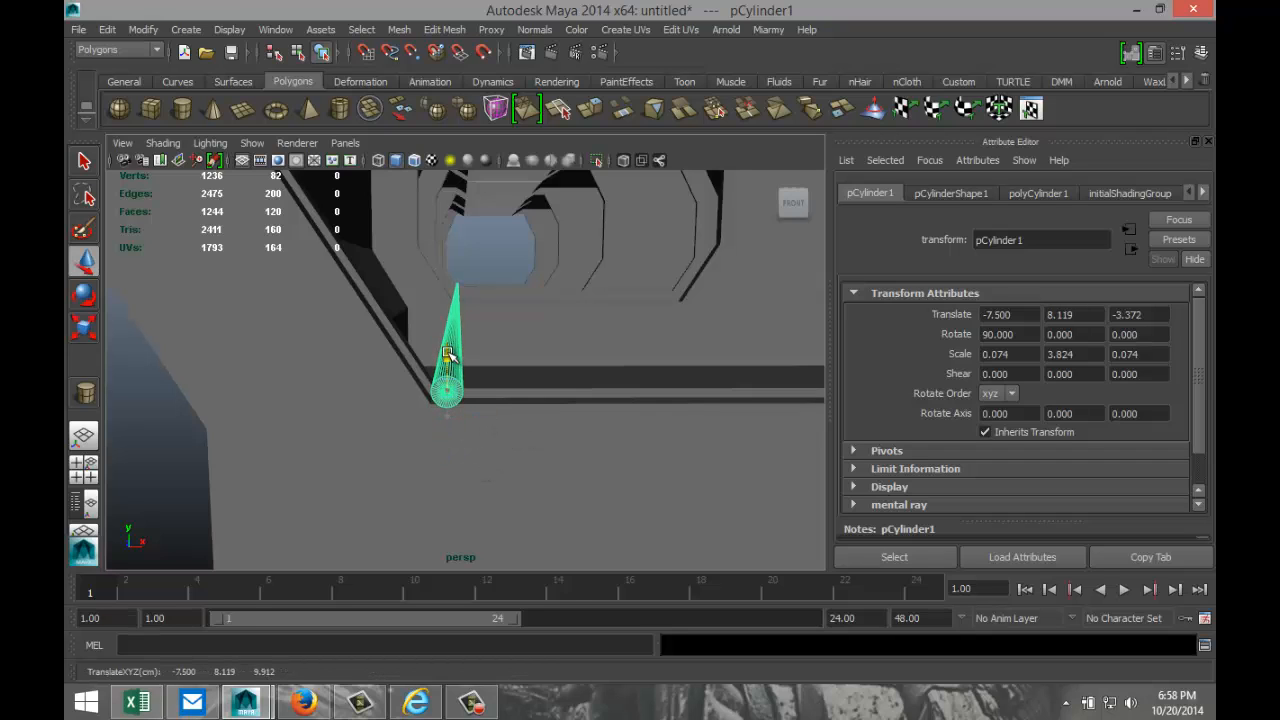
left_click(95, 465)
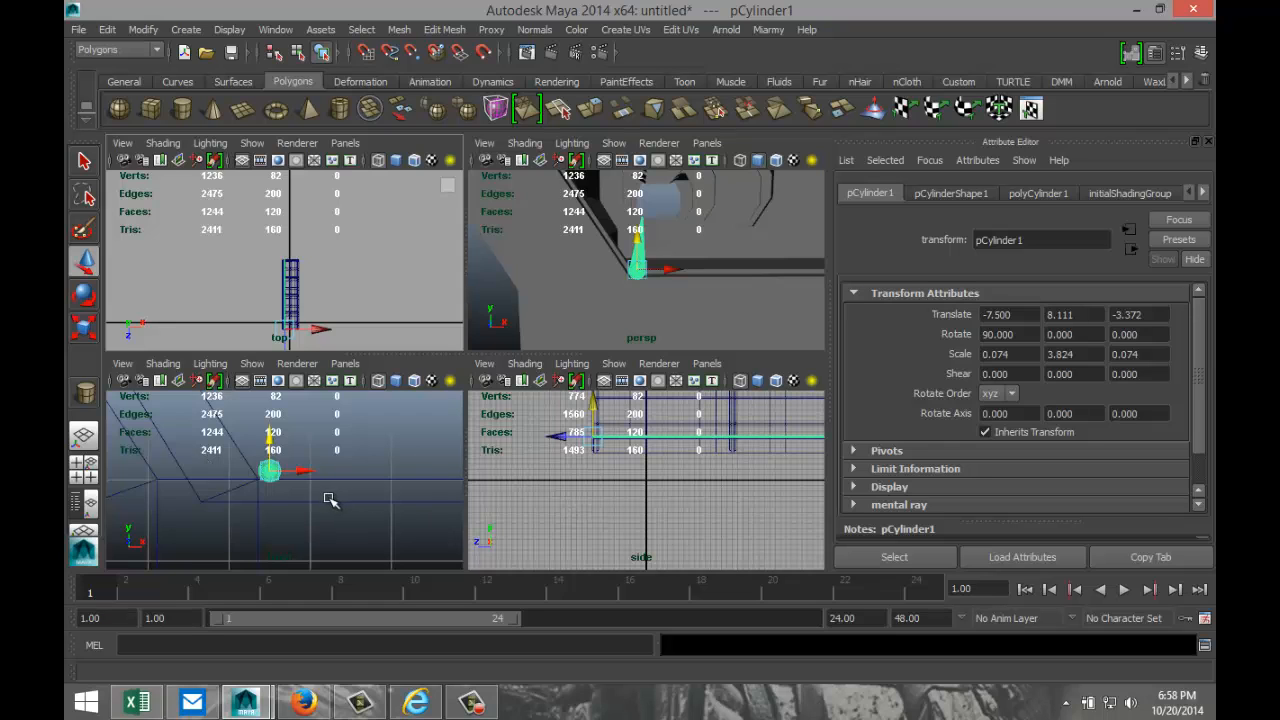
key("space")
left_click_drag(430, 316, 437, 311)
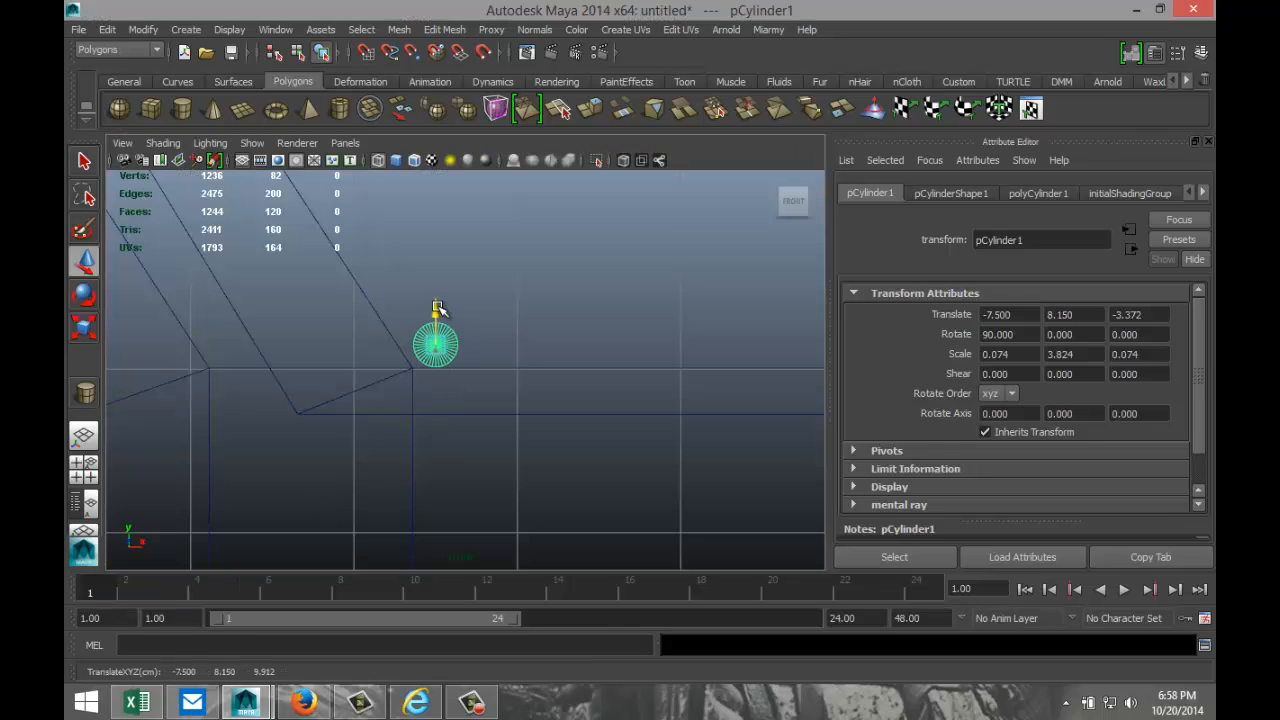
- Duplicate the cylinder in the perspective view and move the copy beside the original, to about -7.159 in X
left_click(88, 468)
key("space")
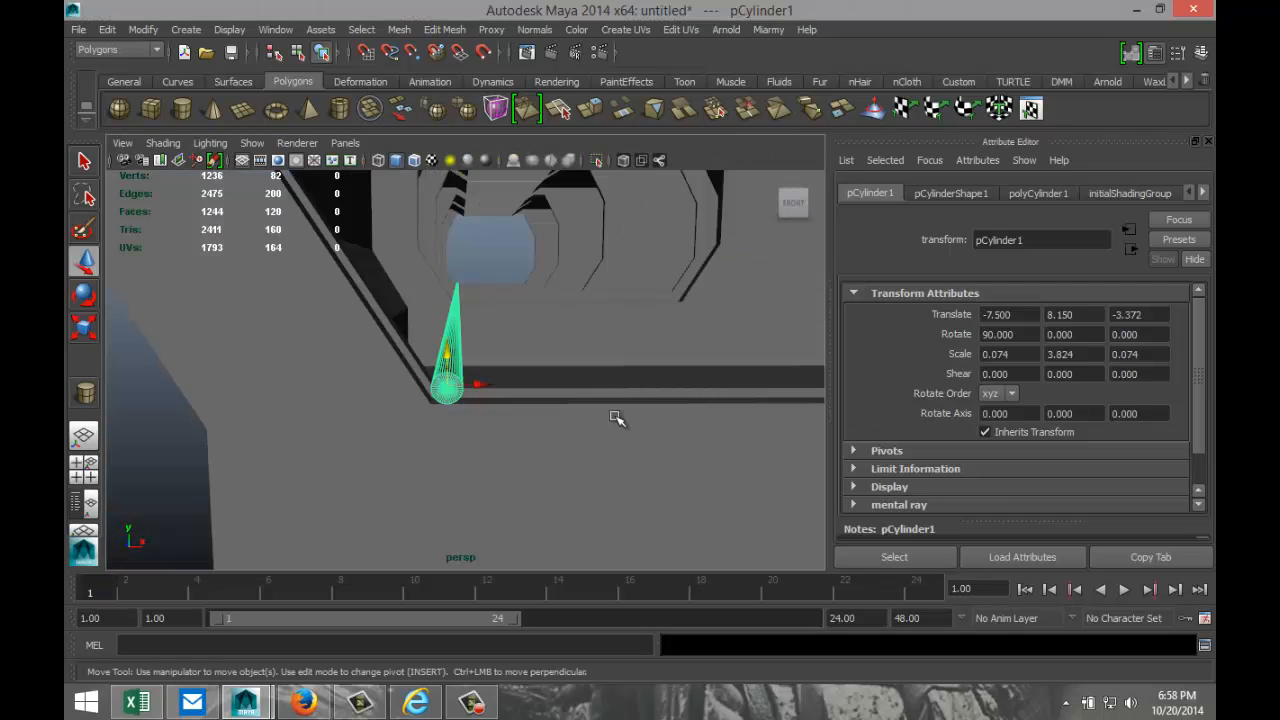
mouse_move(641, 406)
left_mouse_down("alt")
mouse_move(651, 434)
mouse_move(651, 420)
left_mouse_up("alt")
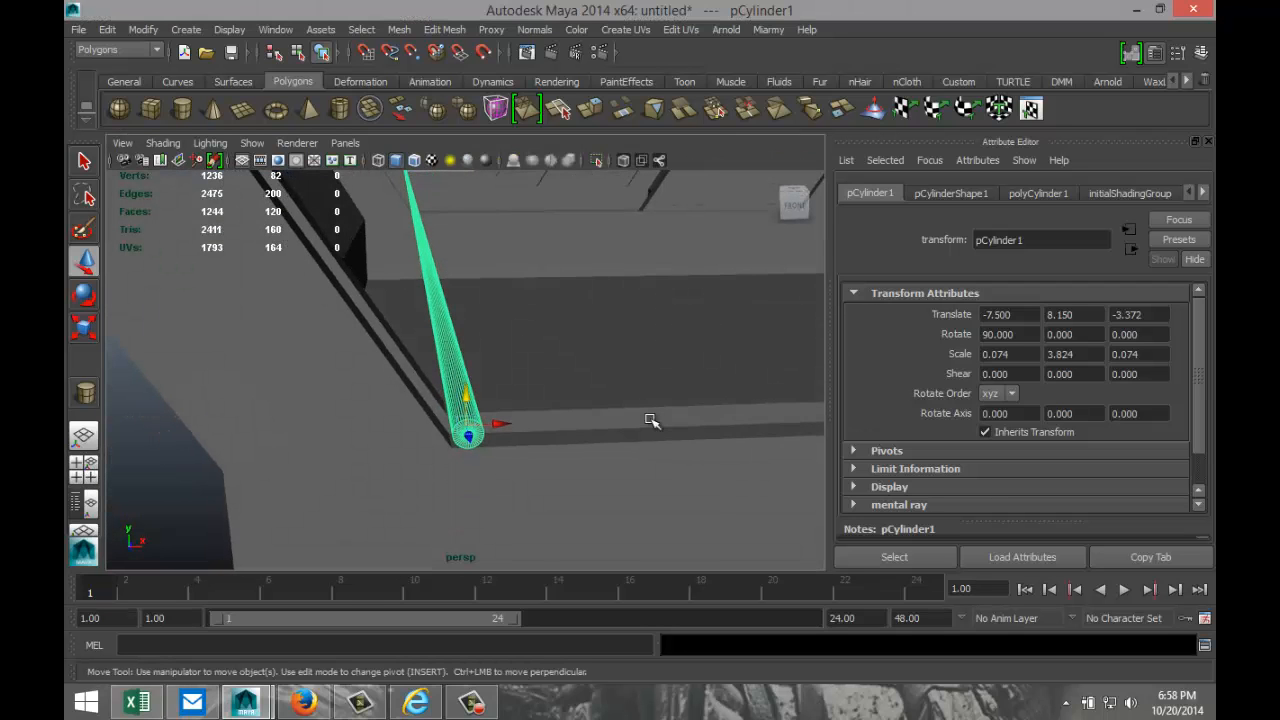
key("ctrl+d")
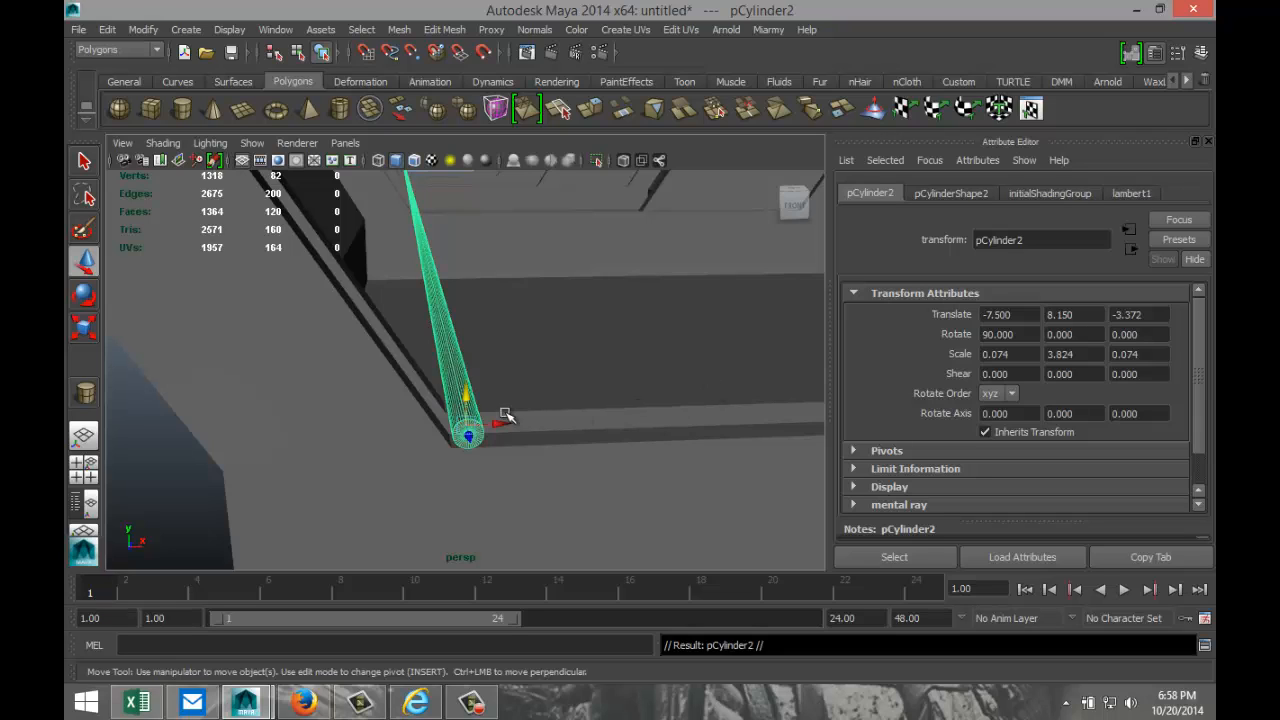
left_click_drag(500, 424, 537, 424)
left_click_drag(571, 486, 569, 474, "alt")
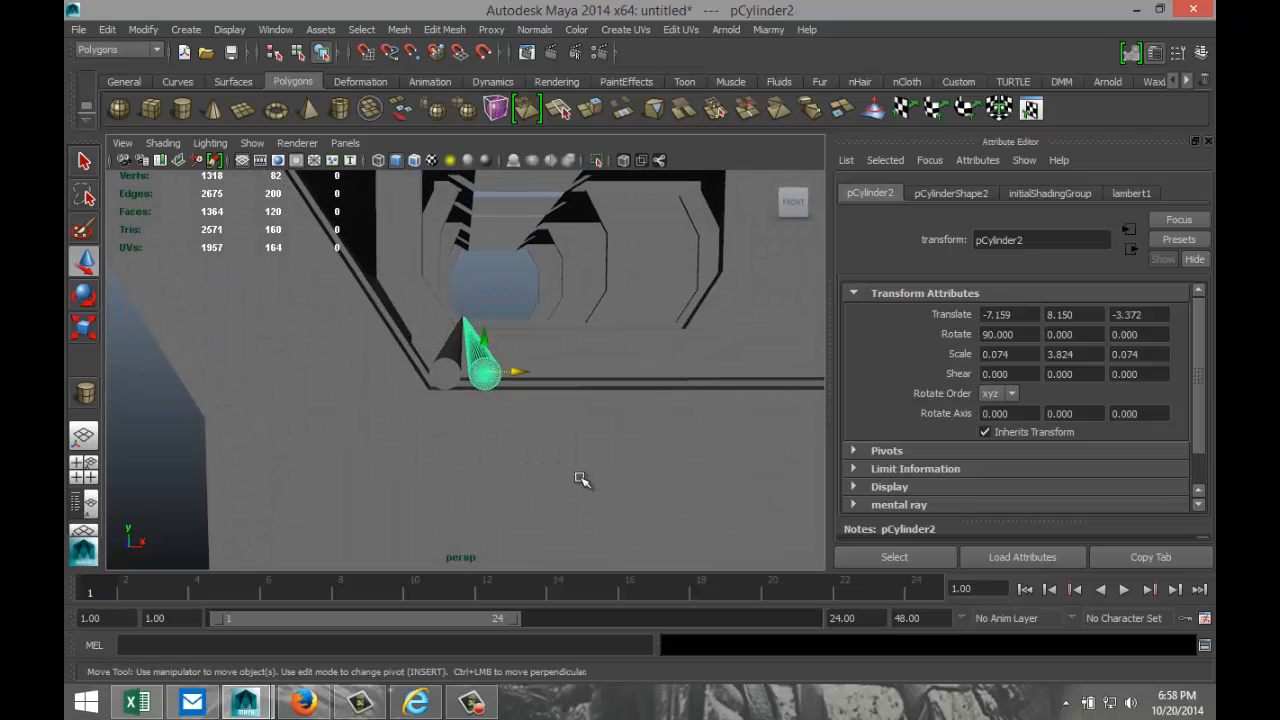
- Repeat the duplicate with the same offset across the corridor floor until the last cylinder is at about 2.737 in X
mouse_move(693, 500)
left_mouse_down("alt")
mouse_move(743, 491)
mouse_move(669, 503)
mouse_move(675, 516)
left_mouse_up("alt")
key("shift+d")
key("shift+d")
key("shift+d")
key("shift+d")
key("shift+d")
key("shift+d")
key("shift+d")
key("shift+d")
key("shift+d")
key("shift+d")
key("shift+d")
key("shift+d")
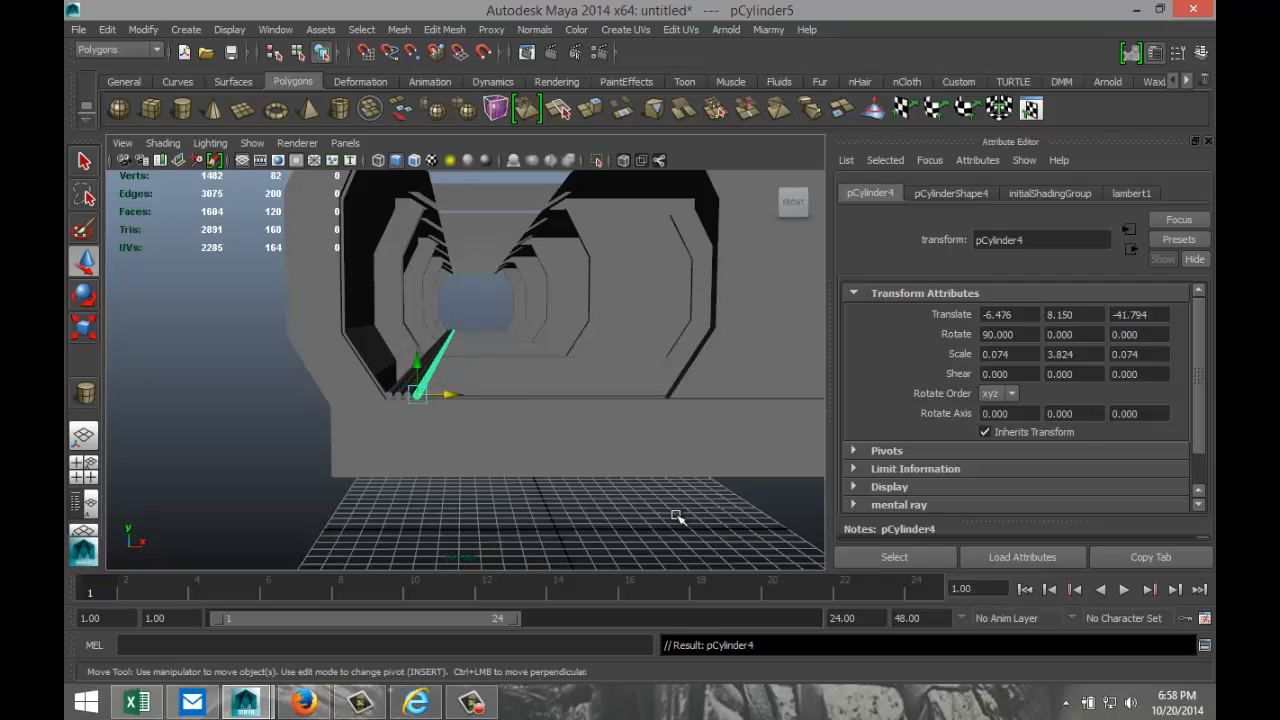
key("shift+d")
key("shift+d")
key("shift+d")
key("shift+d")
key("shift+d")
key("shift+d")
key("shift+d")
key("shift+d")
key("shift+d")
key("shift+d")
key("shift+d")
key("shift+d")
key("shift+d")
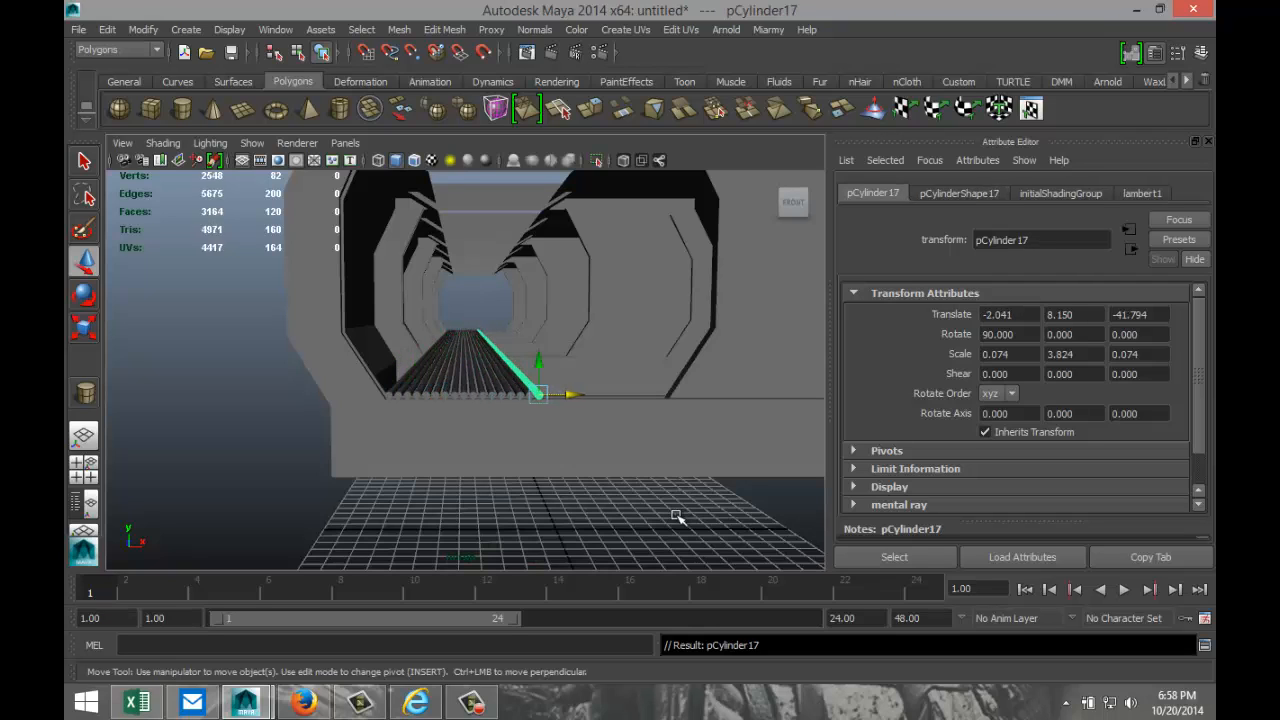
key("shift+d")
key("shift+d")
key("shift+d")
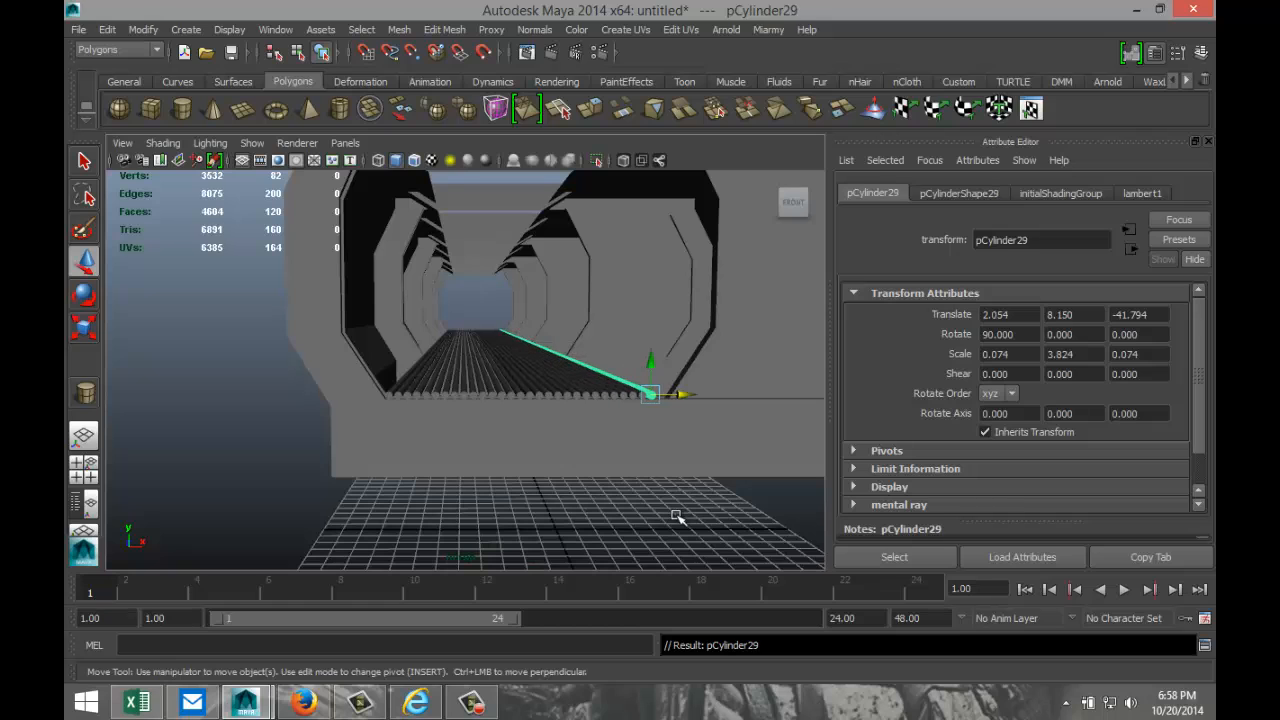
key("f")
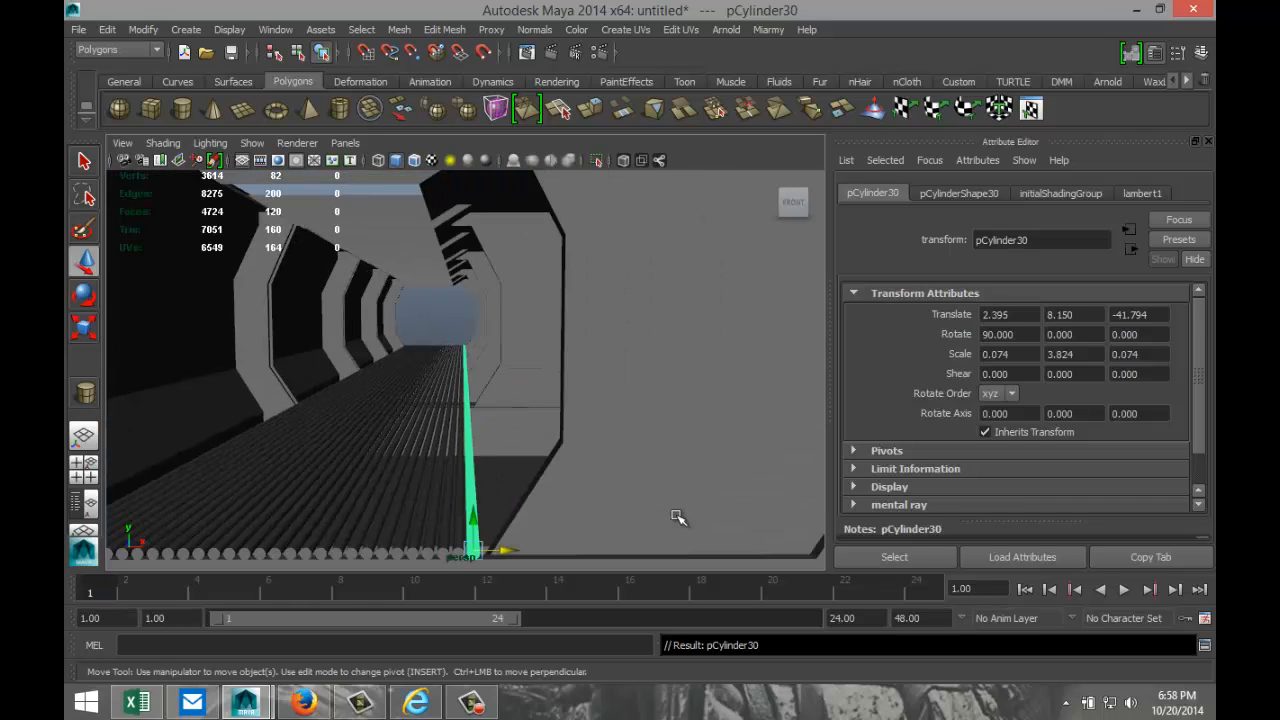
key("shift+d")
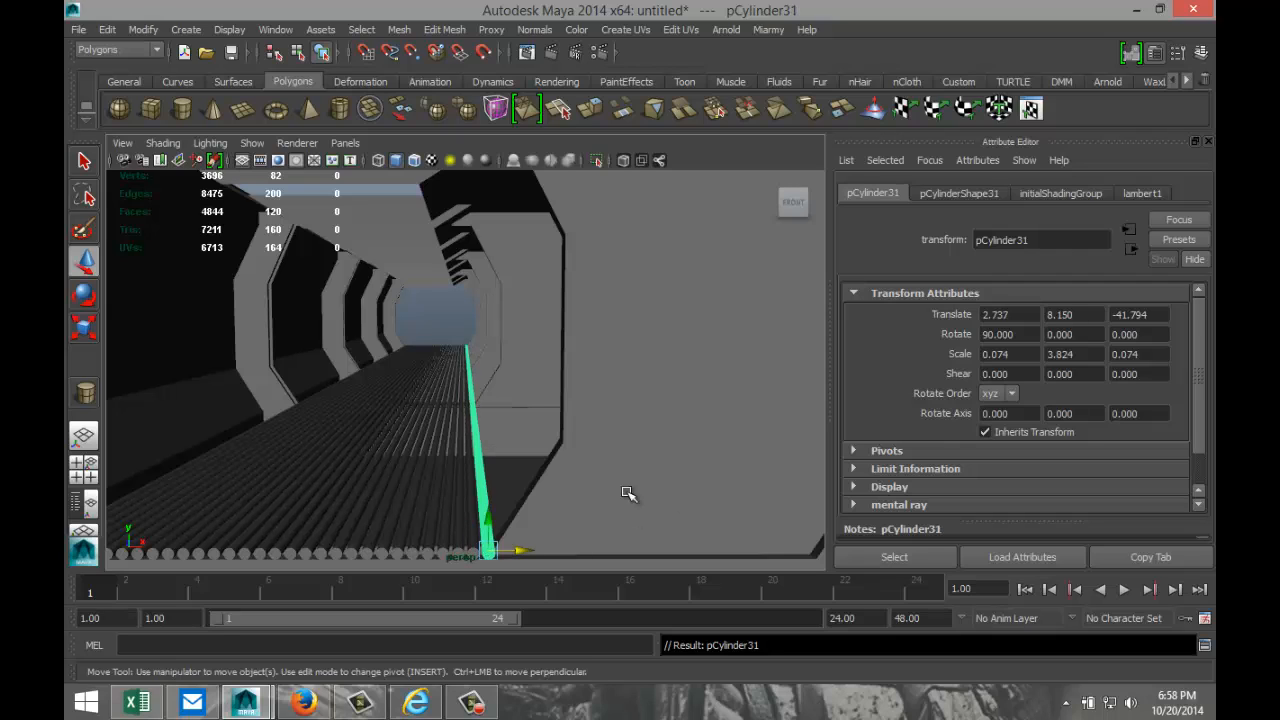
- Select the frame crossing the pipe floor and recall the Corridor camera bookmark
left_click(487, 437)
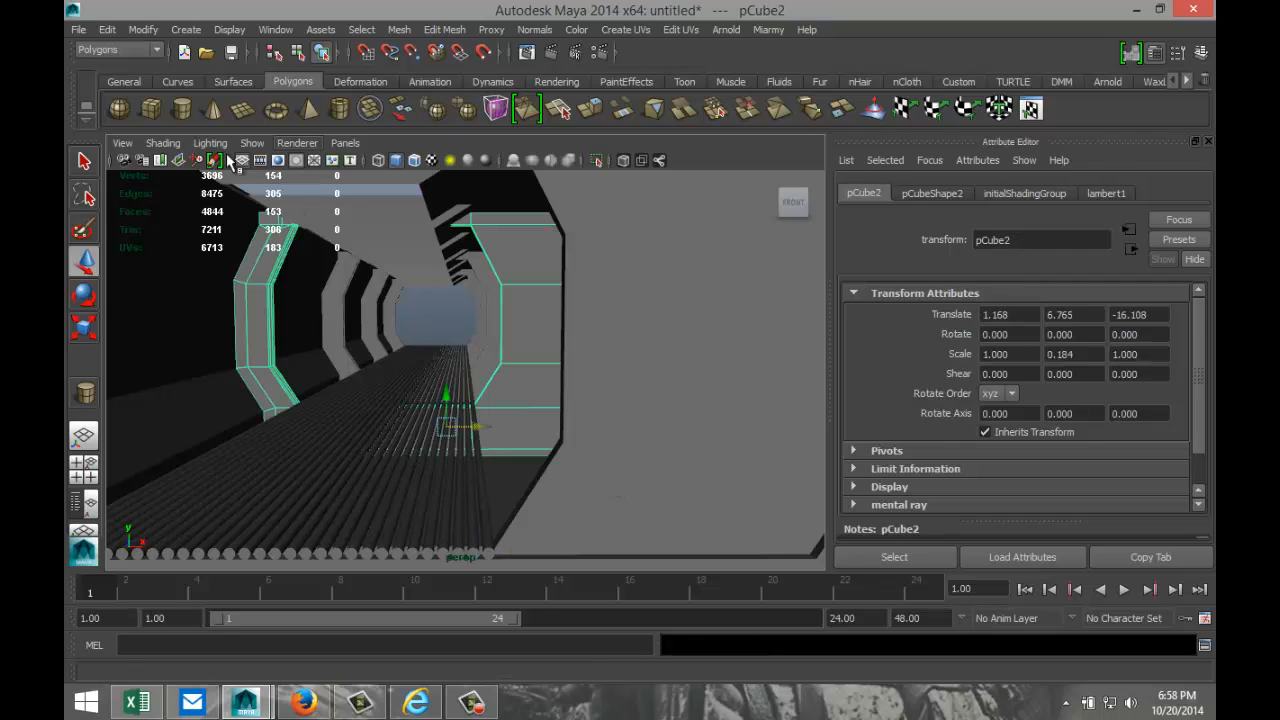
left_click(122, 143)
mouse_move(277, 364)
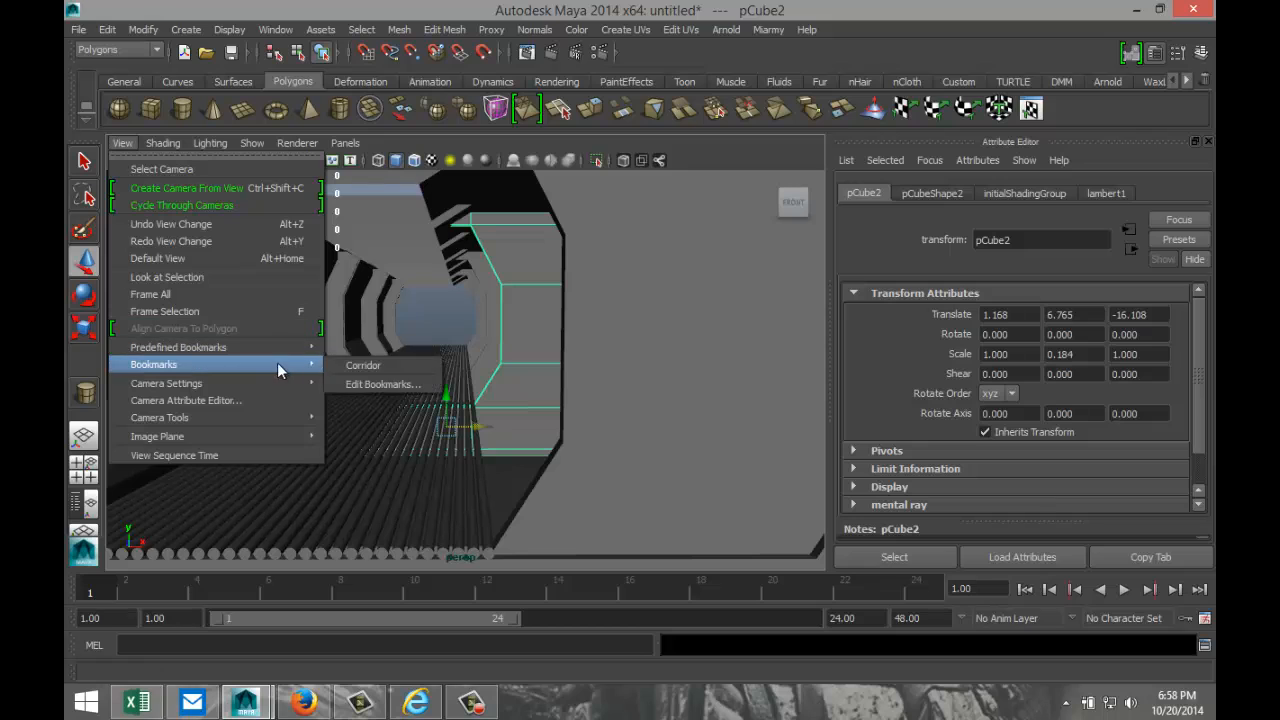
left_click(366, 365)
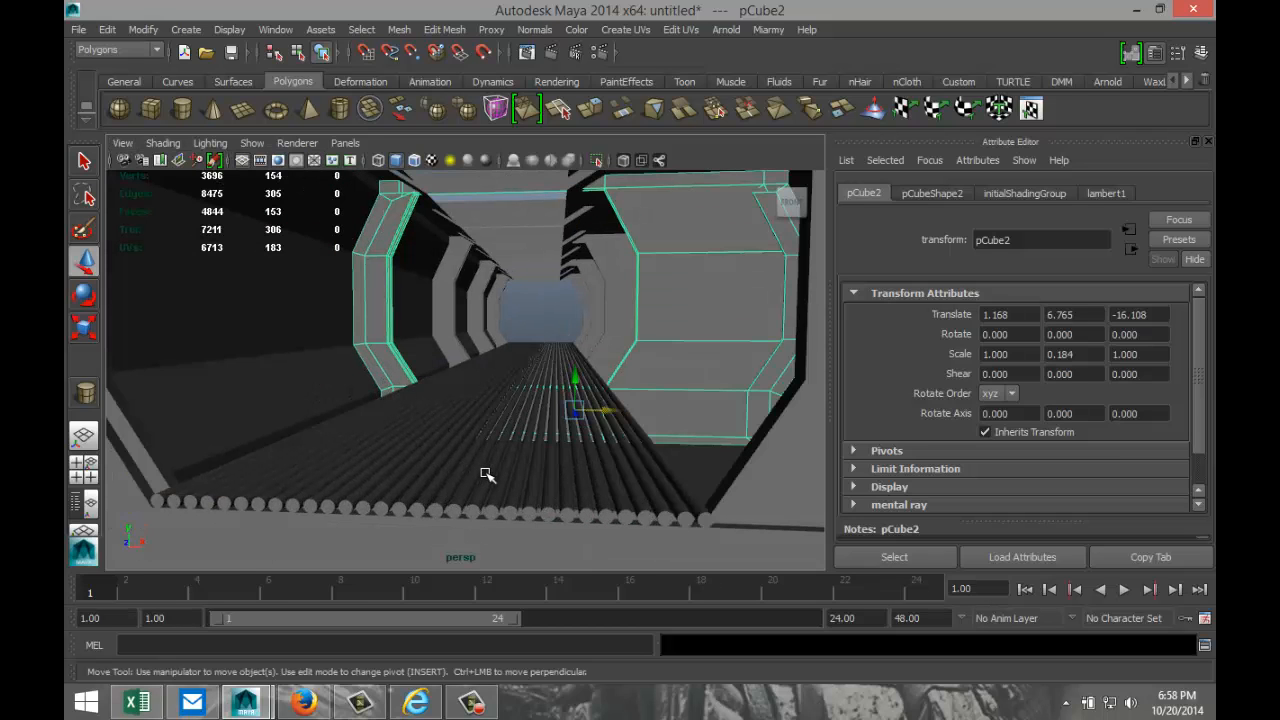
- Examine the pipe floor from inside the corridor where the frame crosses it, and return to the Corridor bookmark view
scroll(487, 475, "up", 4)
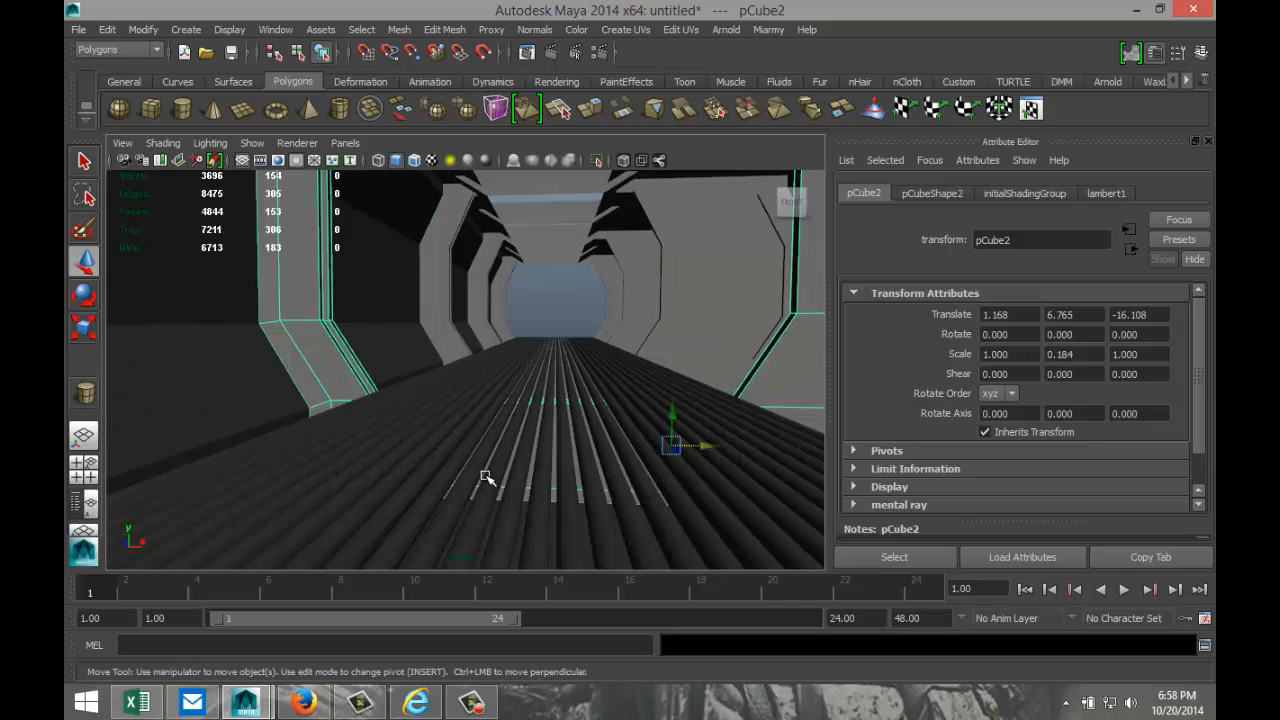
left_click_drag(487, 448, 487, 460, "alt")
left_click_drag(490, 503, 477, 494, "alt")
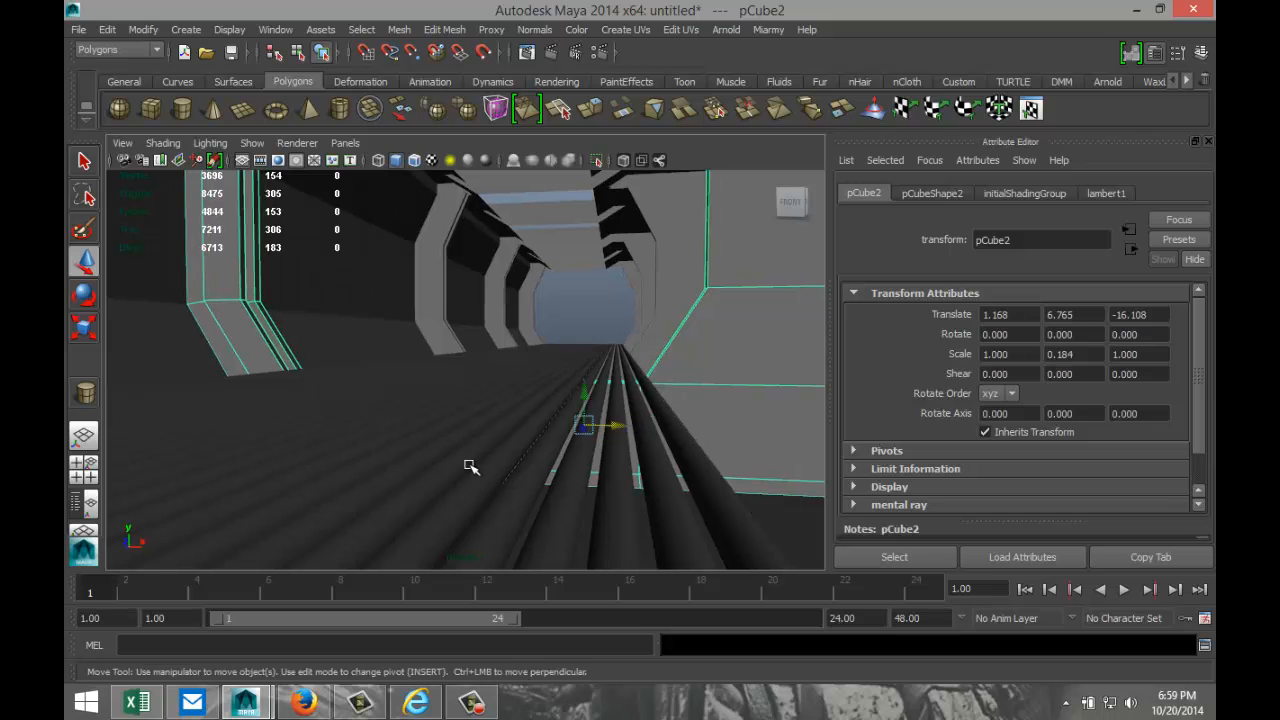
mouse_move(523, 448)
middle_mouse_down("alt")
mouse_move(537, 455)
mouse_move(503, 457)
middle_mouse_up("alt")
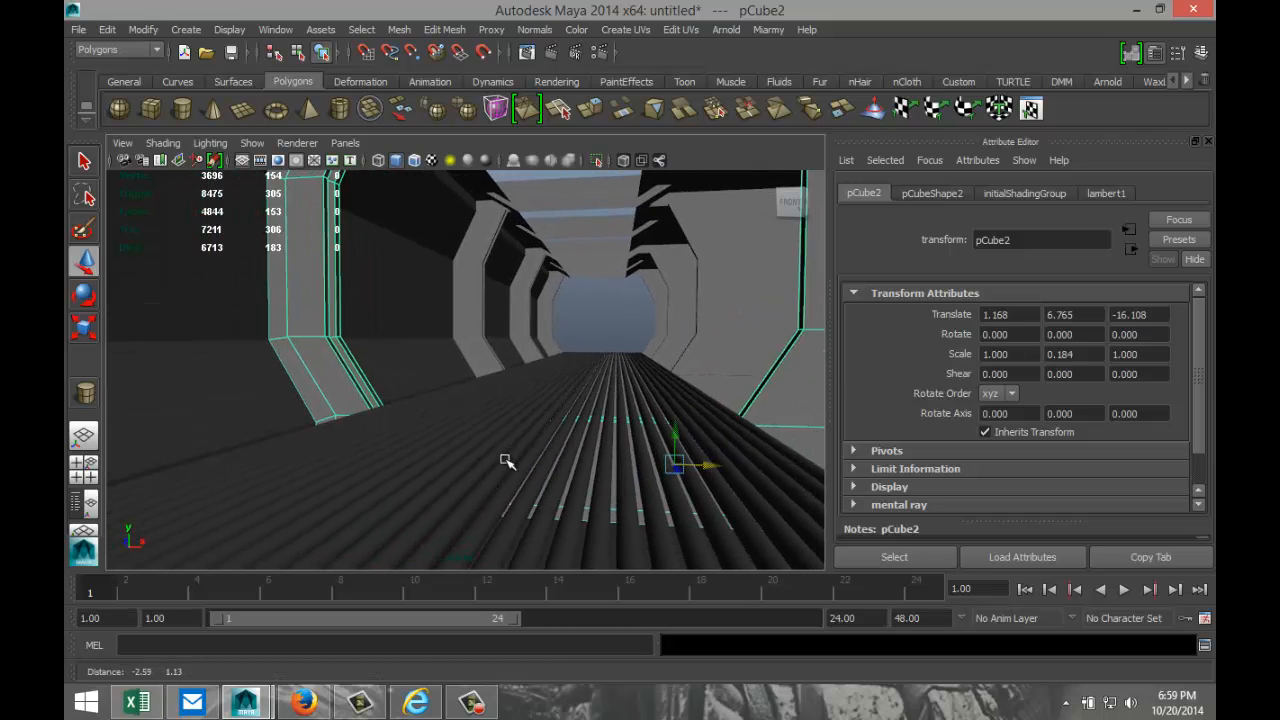
left_click_drag(471, 474, 487, 484, "alt")
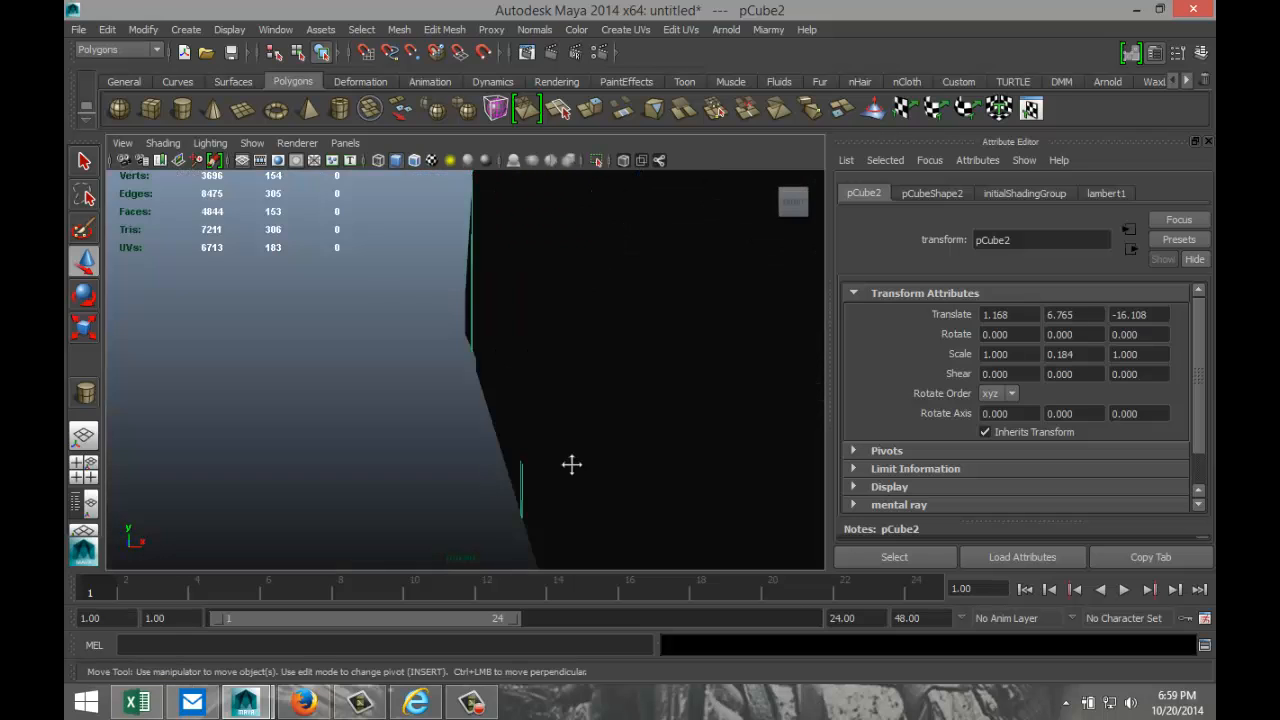
mouse_move(571, 463)
middle_mouse_down("alt")
mouse_move(504, 464)
mouse_move(558, 458)
middle_mouse_up("alt")
left_click_drag(558, 458, 503, 470, "alt")
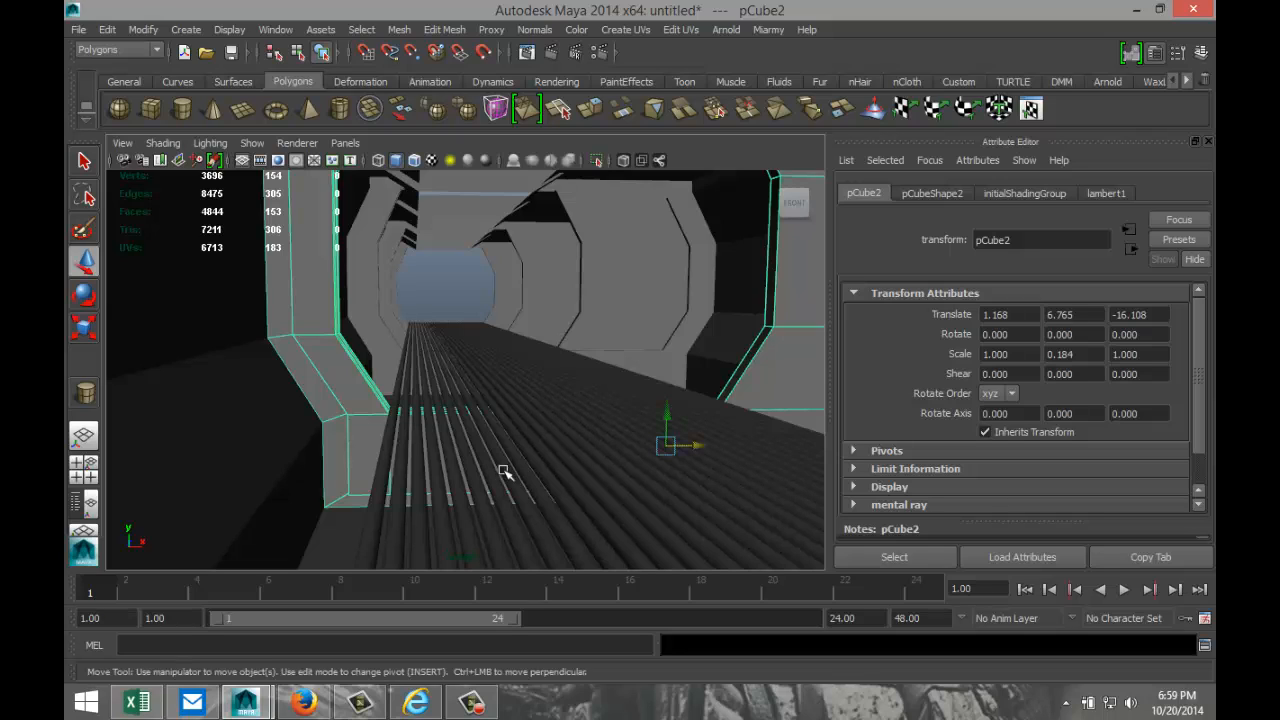
left_click(120, 145)
mouse_move(285, 365)
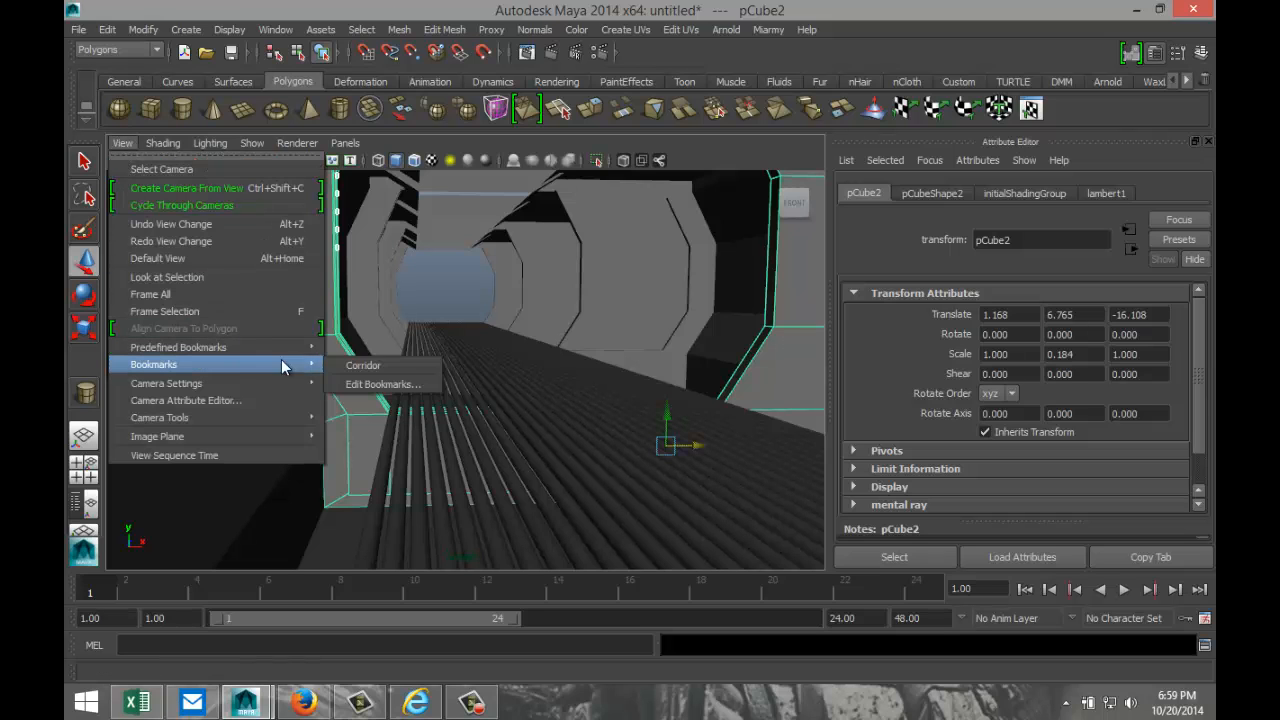
left_click(362, 366)
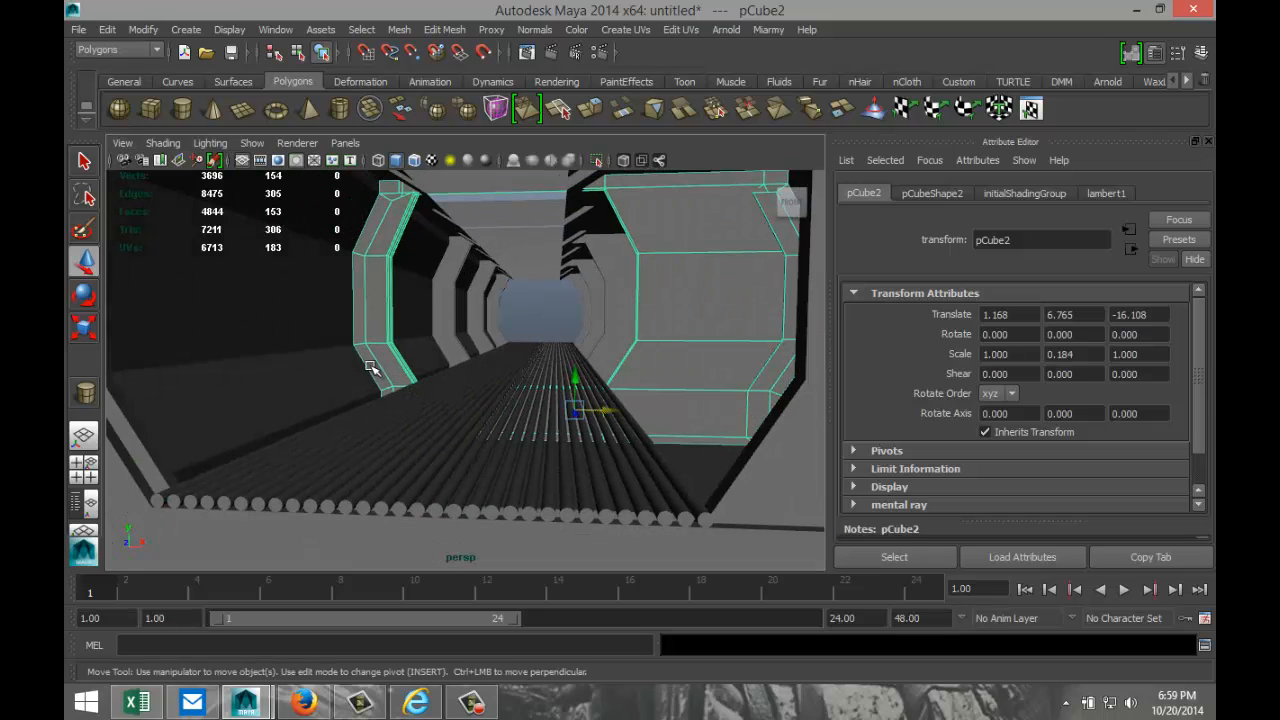
- Undo the frame selection and examine the pipe floor and side wall from inside the corridor
key("ctrl+z")
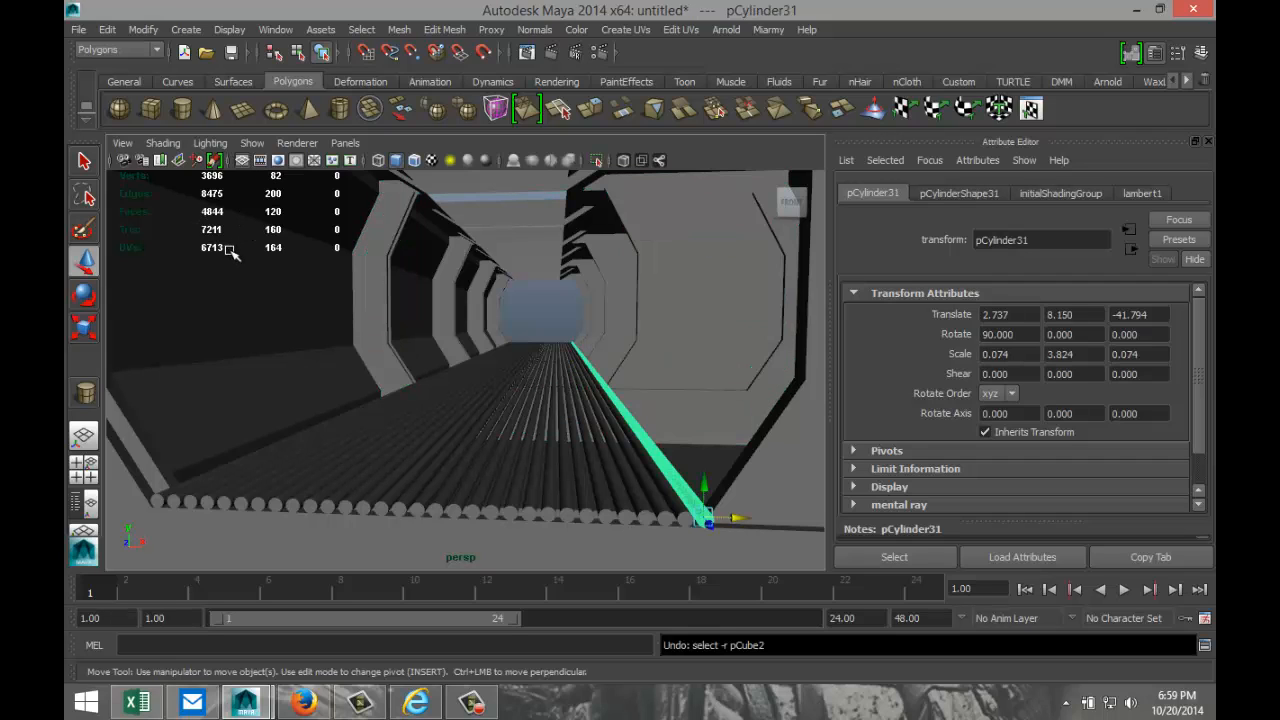
left_click(122, 143)
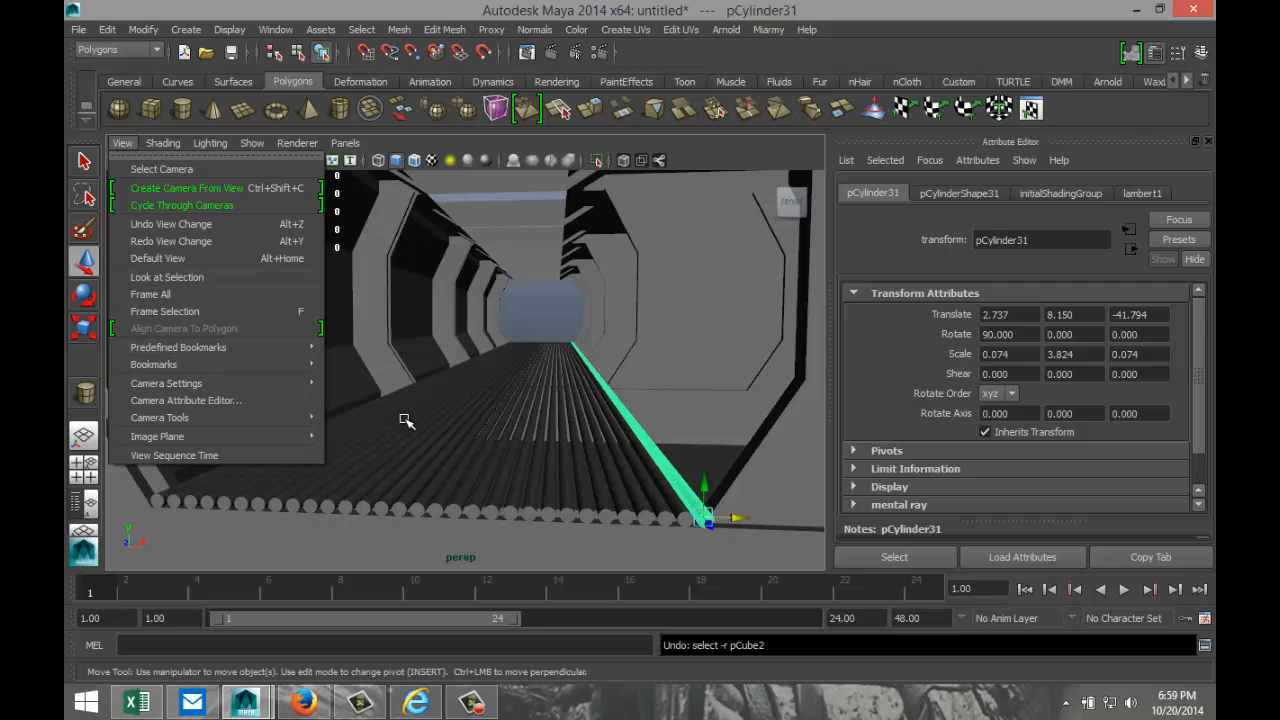
left_click(384, 427)
left_click_drag(366, 423, 402, 432, "alt")
middle_click_drag(481, 430, 394, 413, "alt")
left_click_drag(394, 418, 403, 421, "alt")
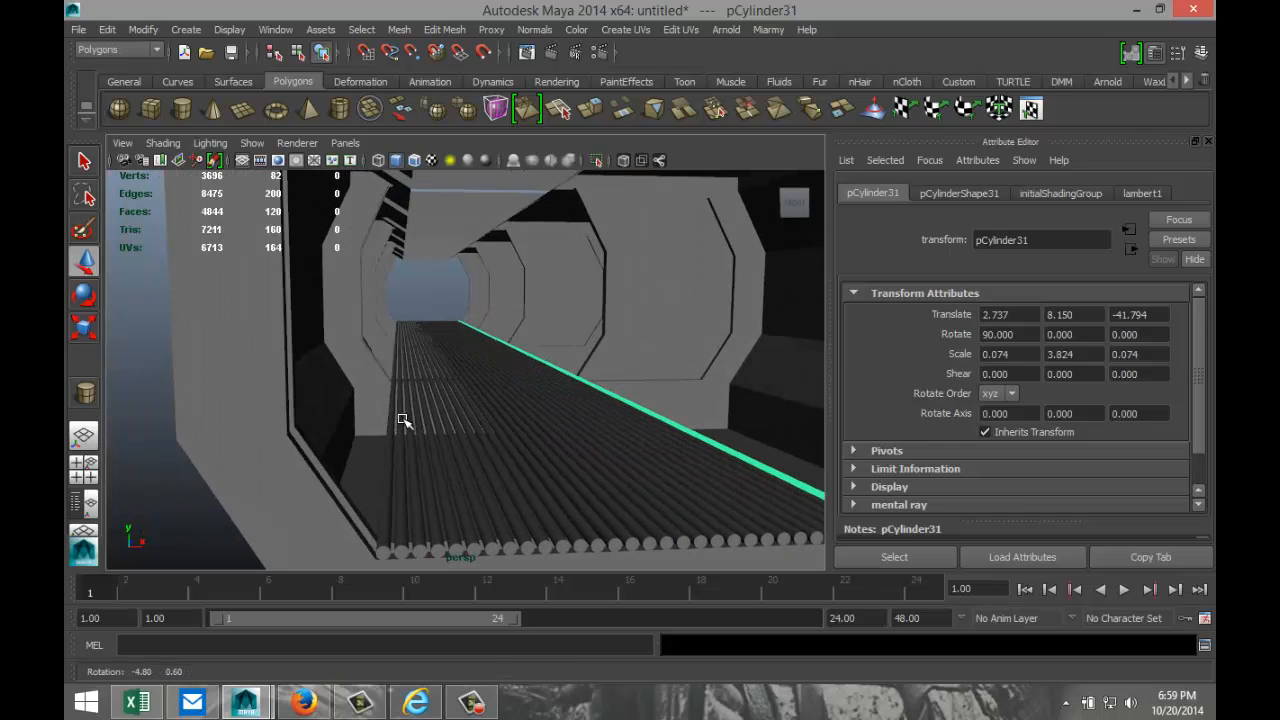
right_click_drag(428, 427, 421, 437, "alt")
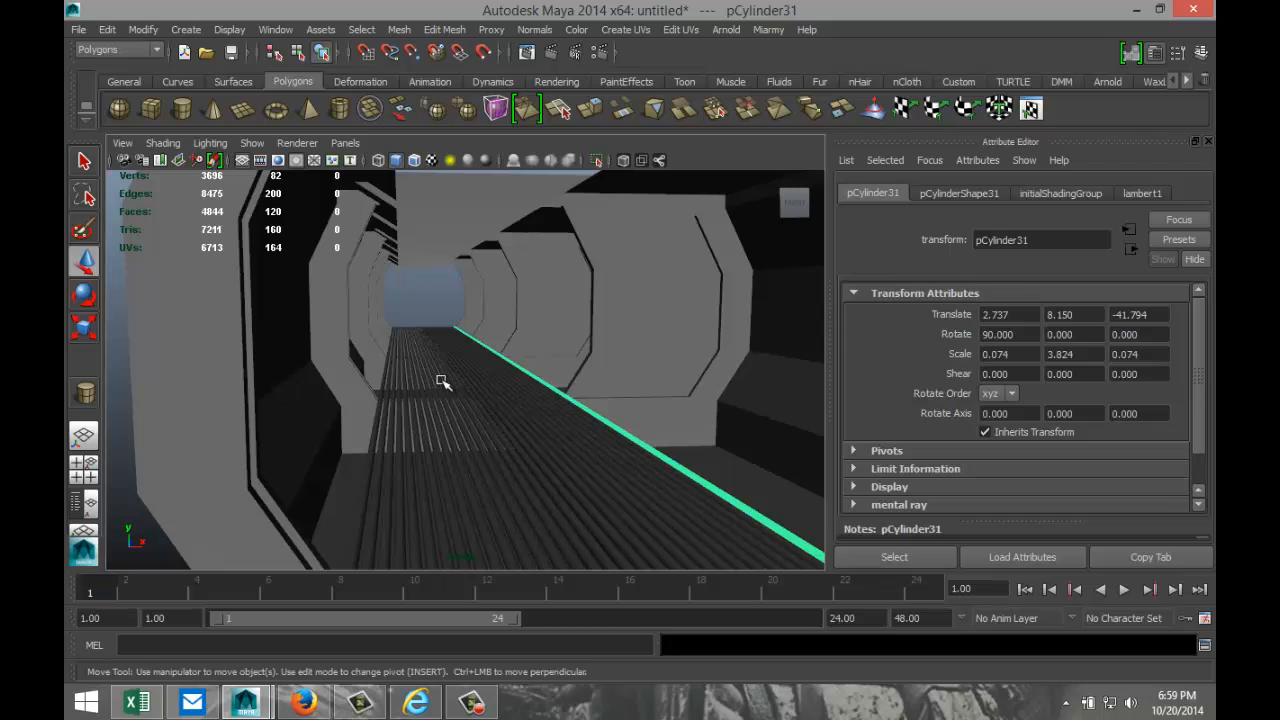
middle_click_drag(487, 386, 469, 386, "alt")
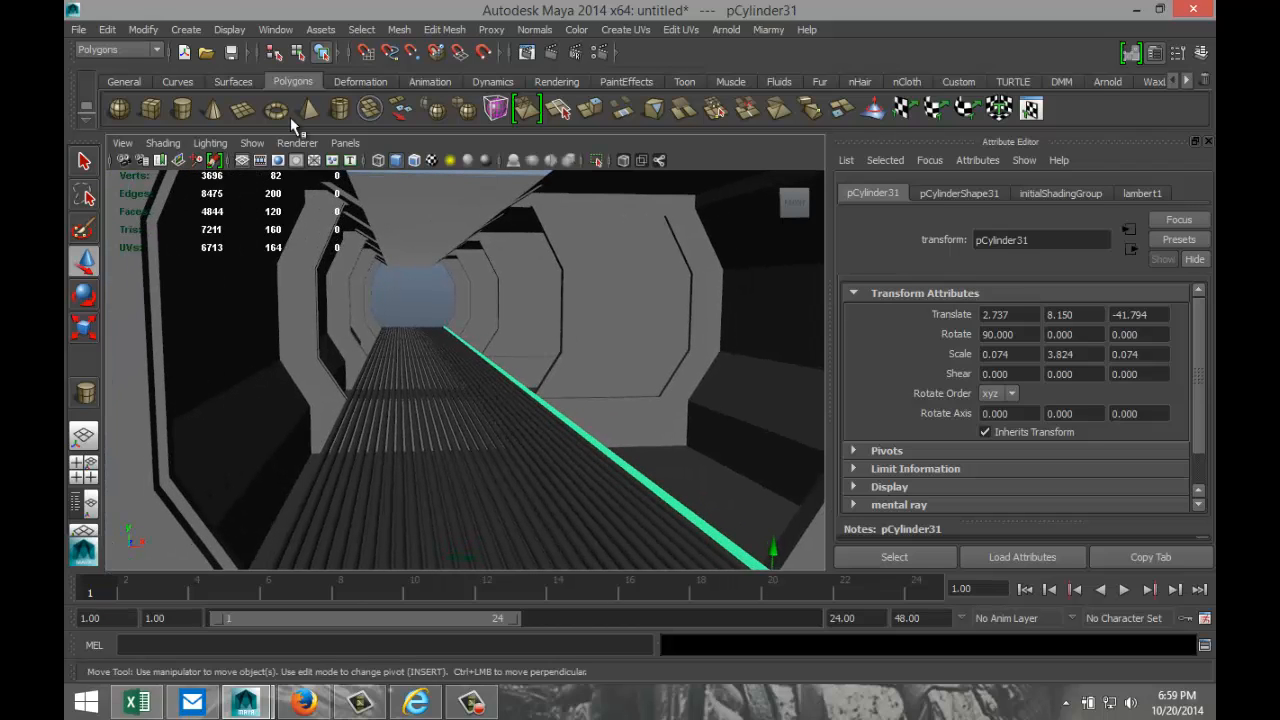
- Try to name the current perspective view as a bookmark in the Bookmark Editor, and close the editor
left_click(122, 143)
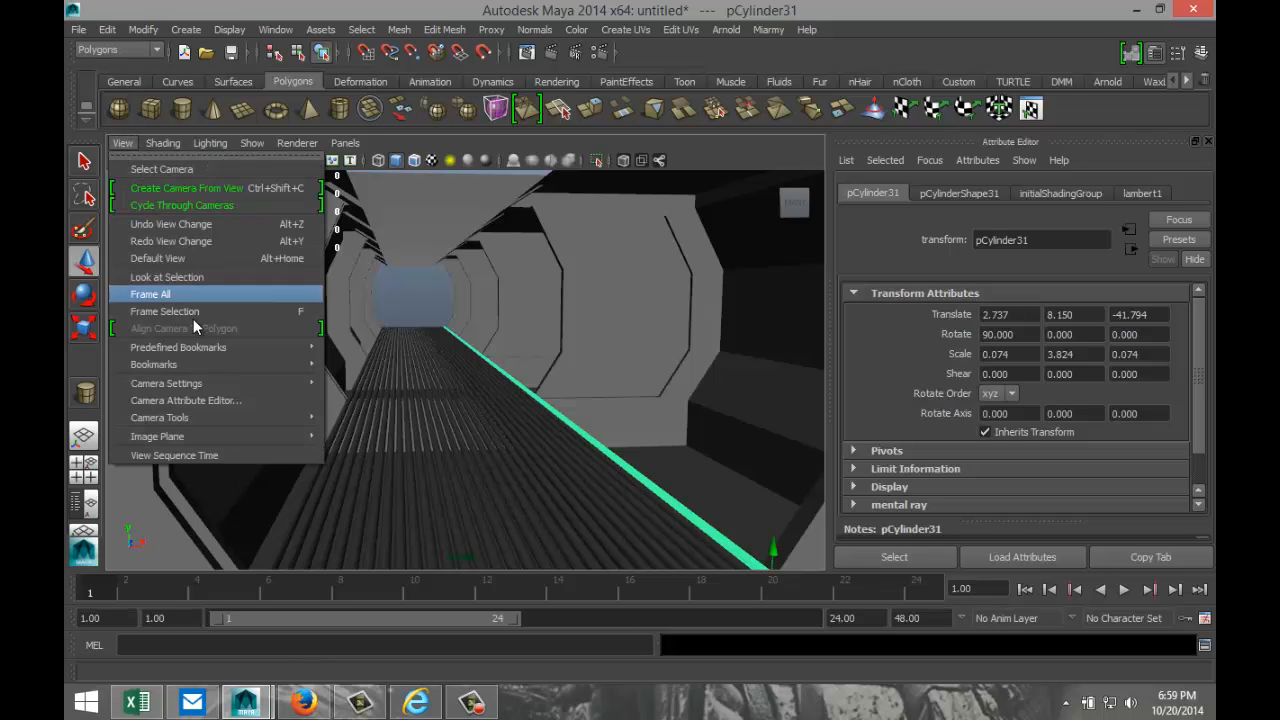
mouse_move(221, 362)
left_click(358, 385)
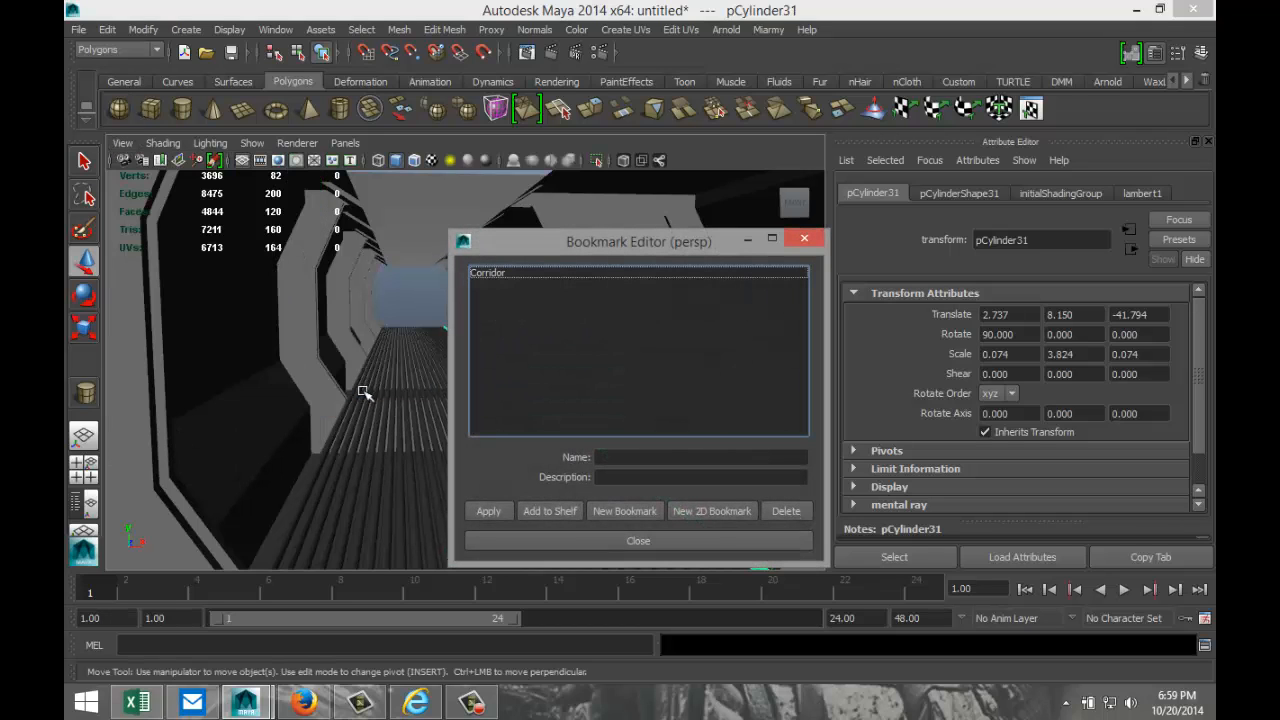
left_click(640, 457)
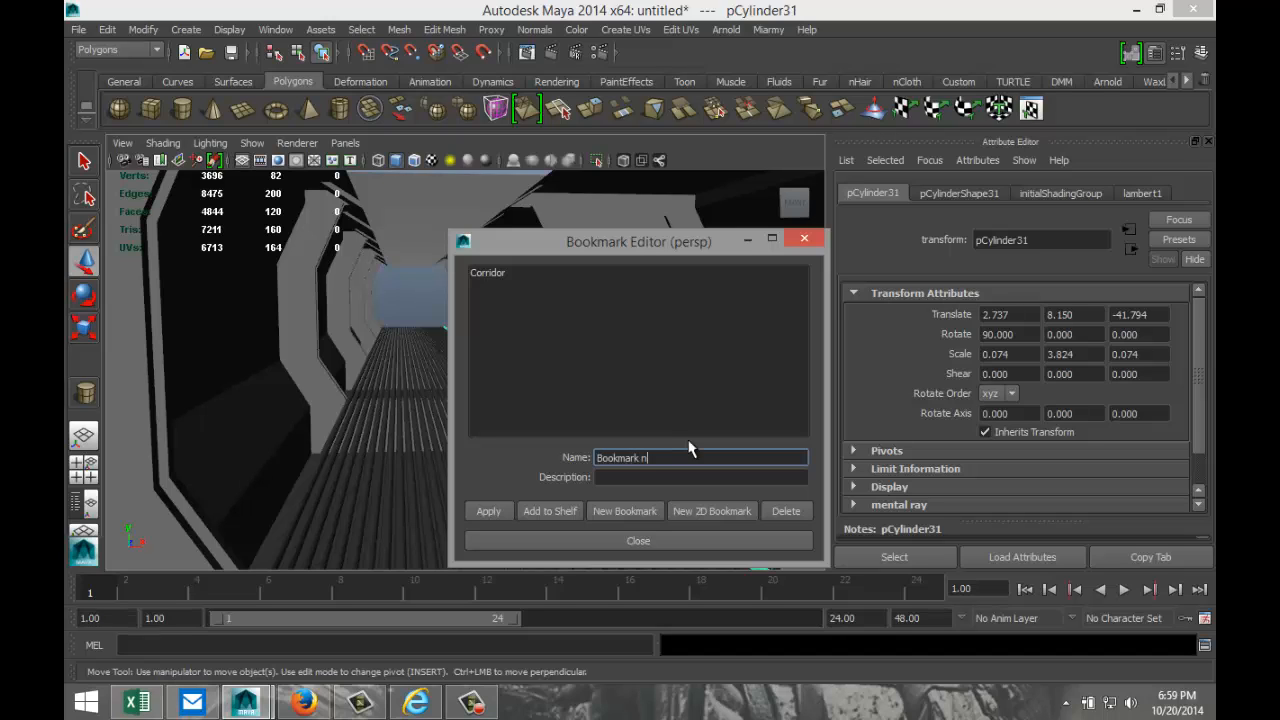
left_click(487, 512)
left_click(529, 540)
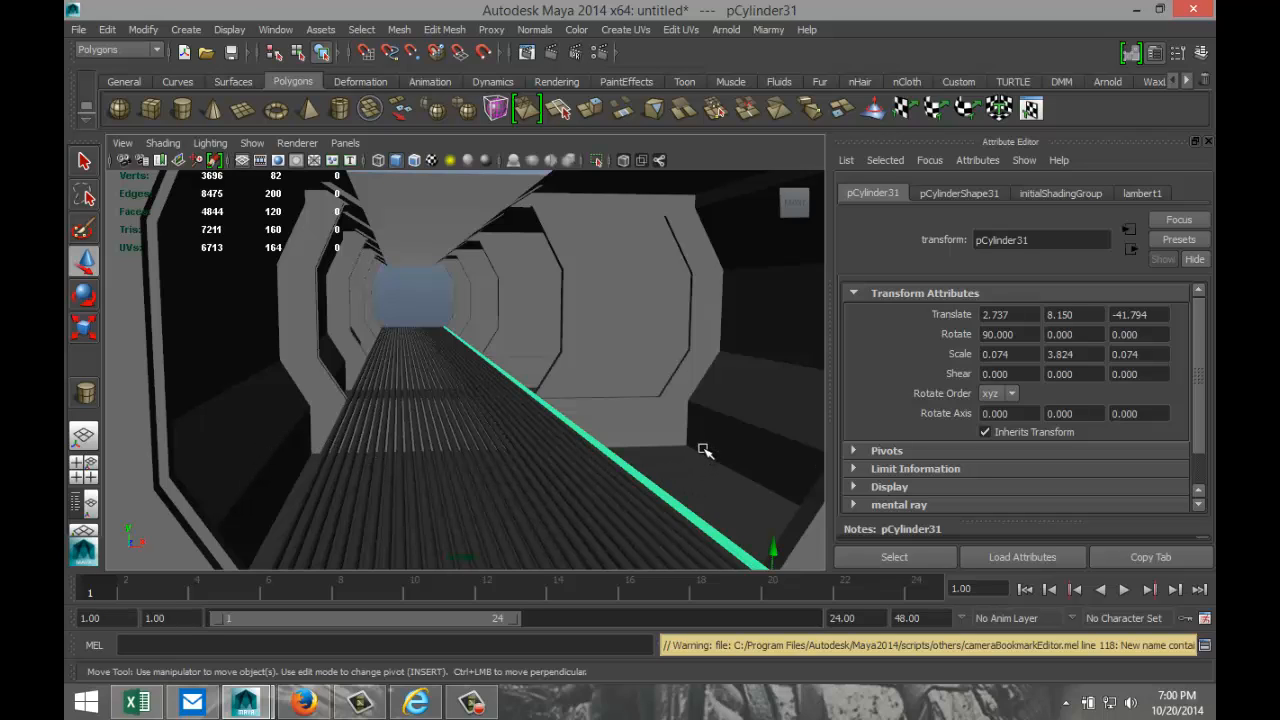
- Create a flat polygon cube about 6.631 × 0.490 × 25.360 beside the corridor, with 6 width and 10 depth subdivisions
key("f")
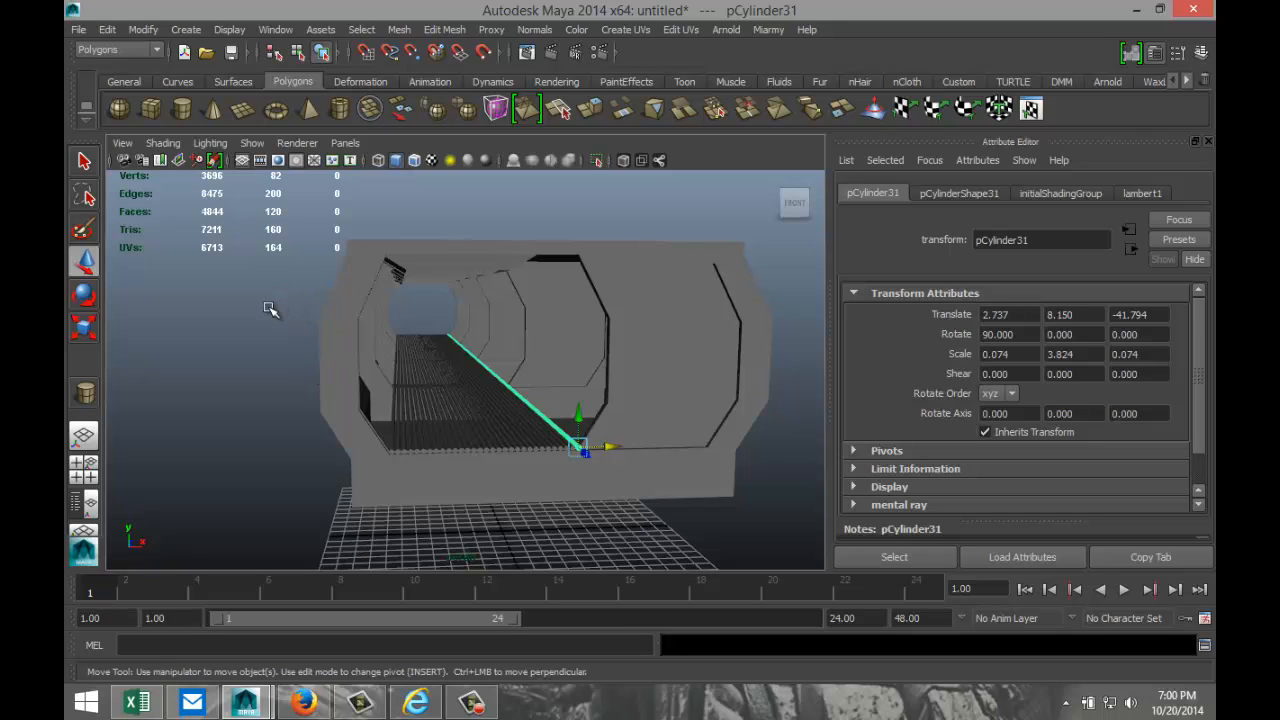
scroll(270, 310, "down", 3)
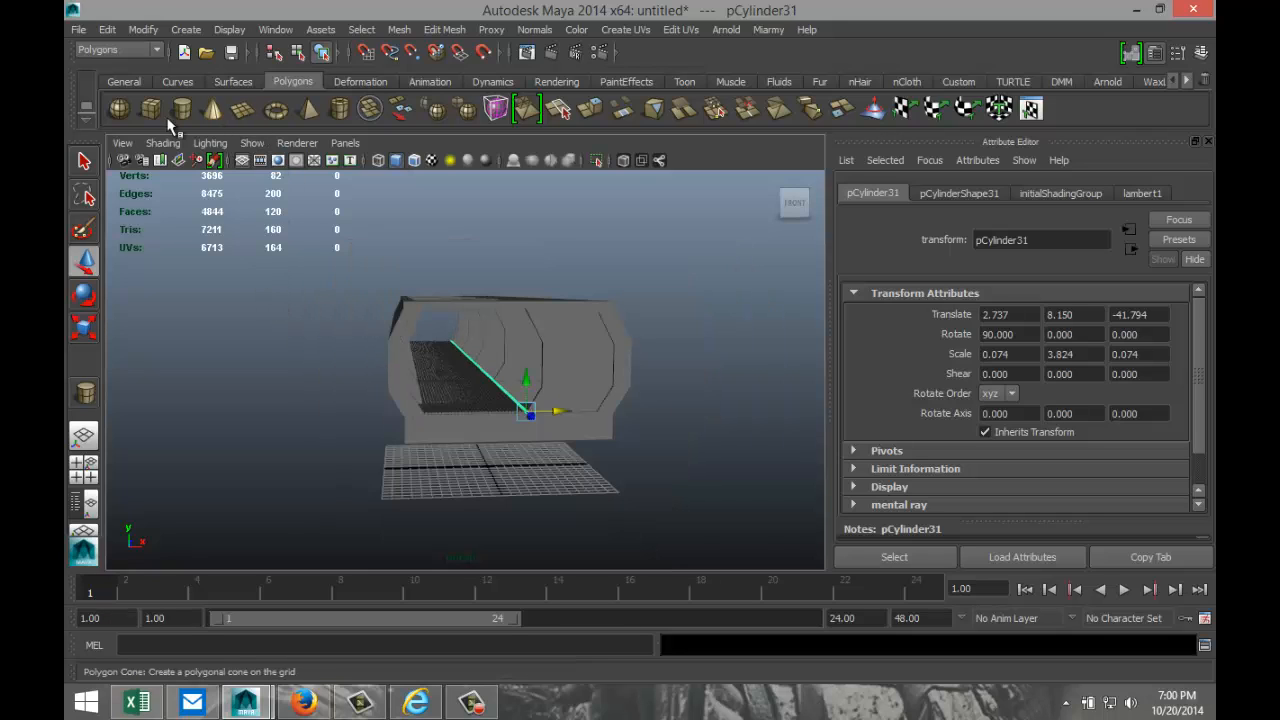
left_click(151, 111)
mouse_move(303, 458)
left_mouse_down()
mouse_move(331, 517)
mouse_move(320, 457)
mouse_move(314, 471)
left_mouse_up()
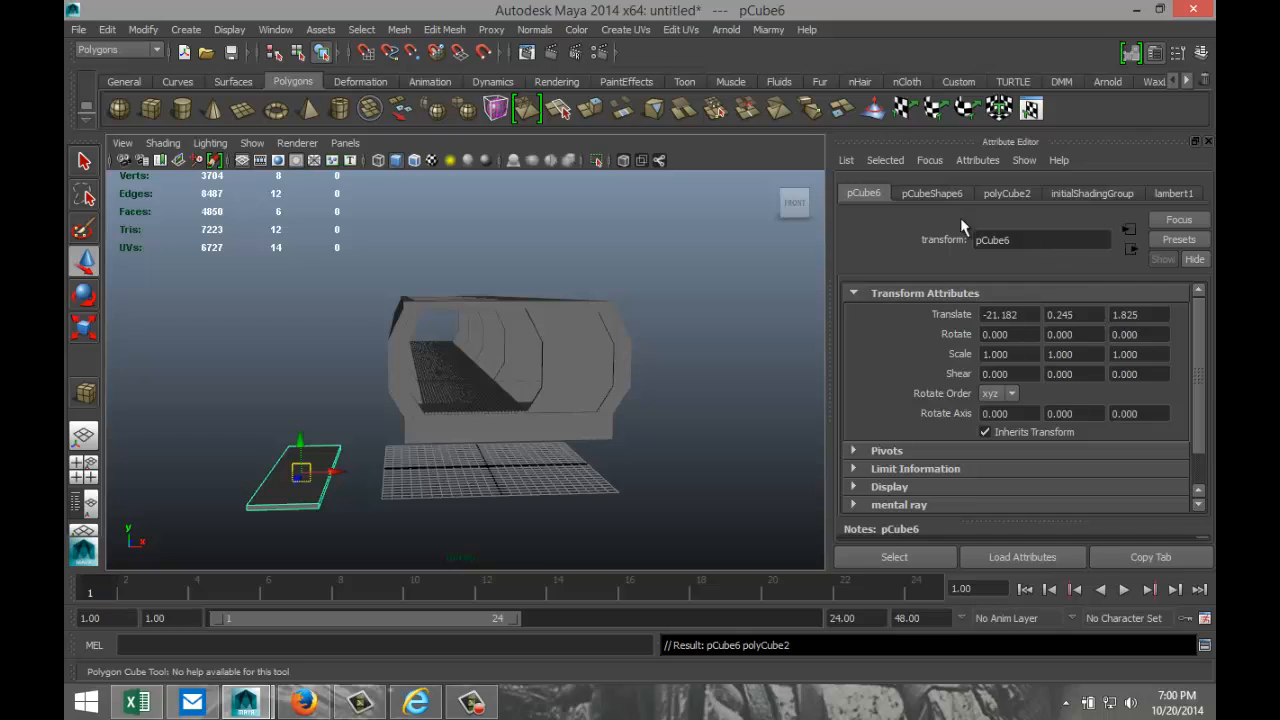
left_click(1003, 195)
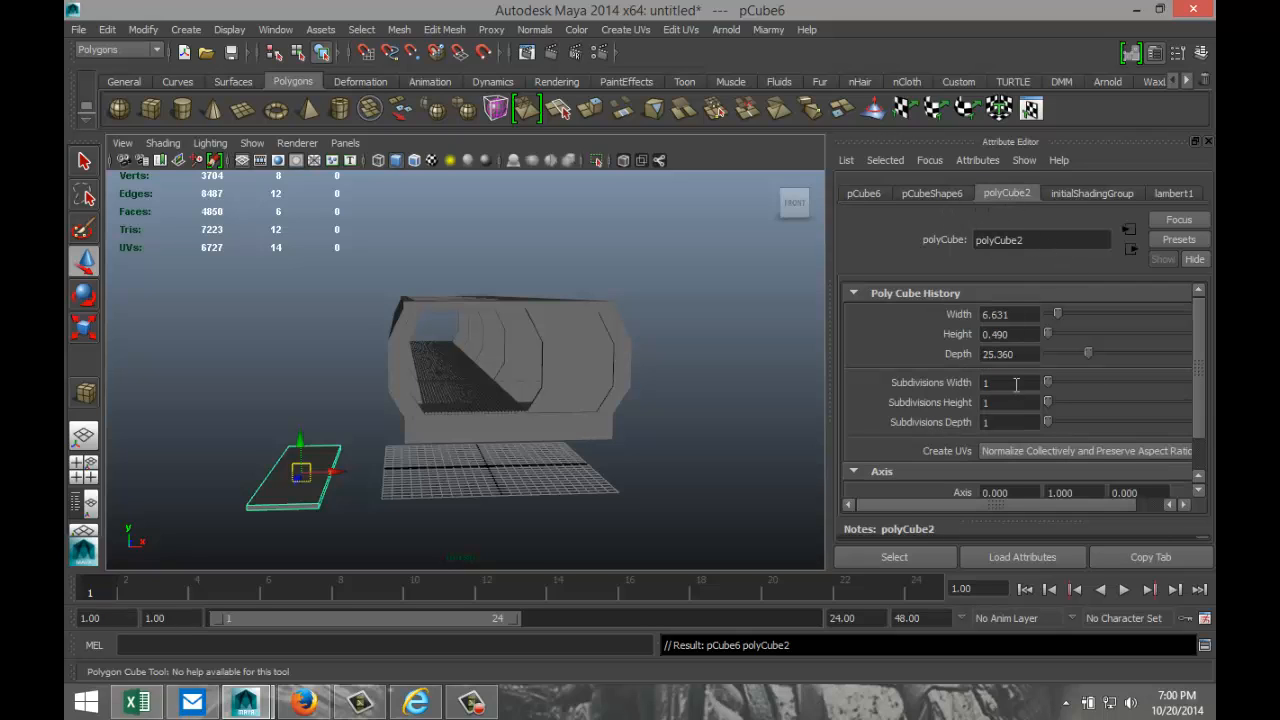
left_click_drag(1051, 382, 1079, 428)
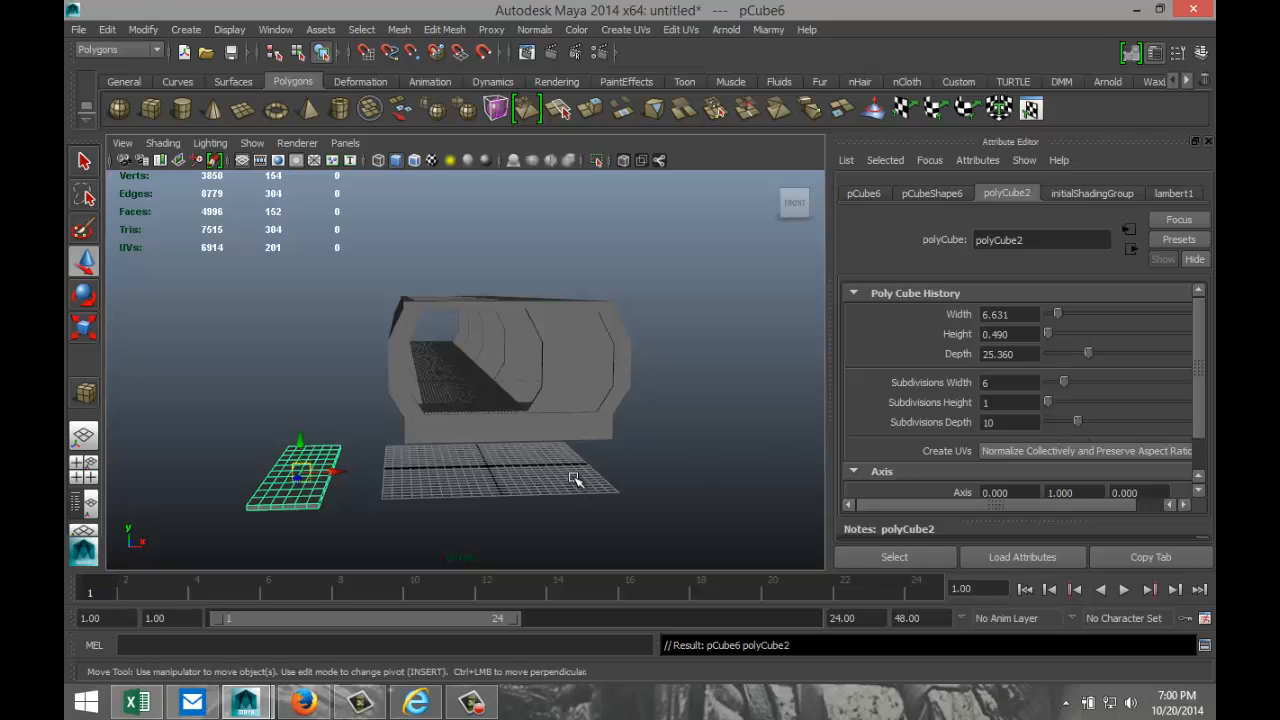
- Move the flat cube in the top view over the corridor's left floor edge, to about -6.354 in X and -2.934 in Z
left_click_drag(574, 480, 606, 484, "alt")
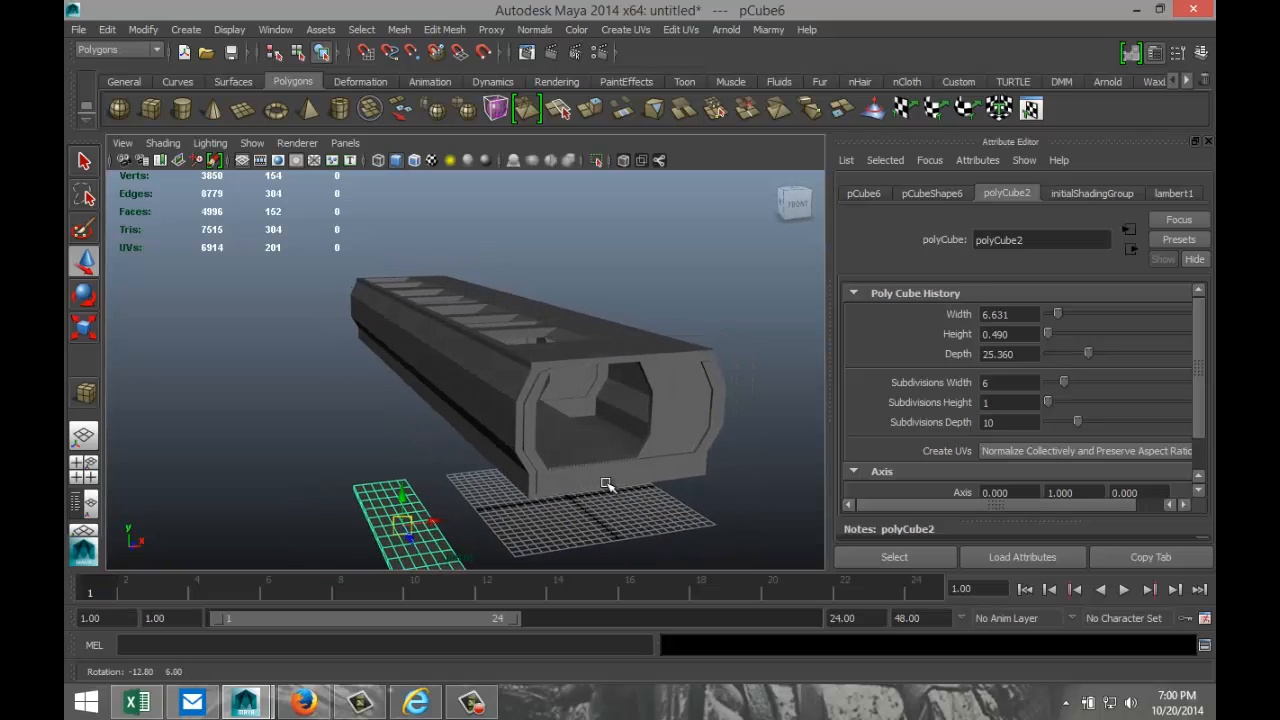
left_click(84, 463)
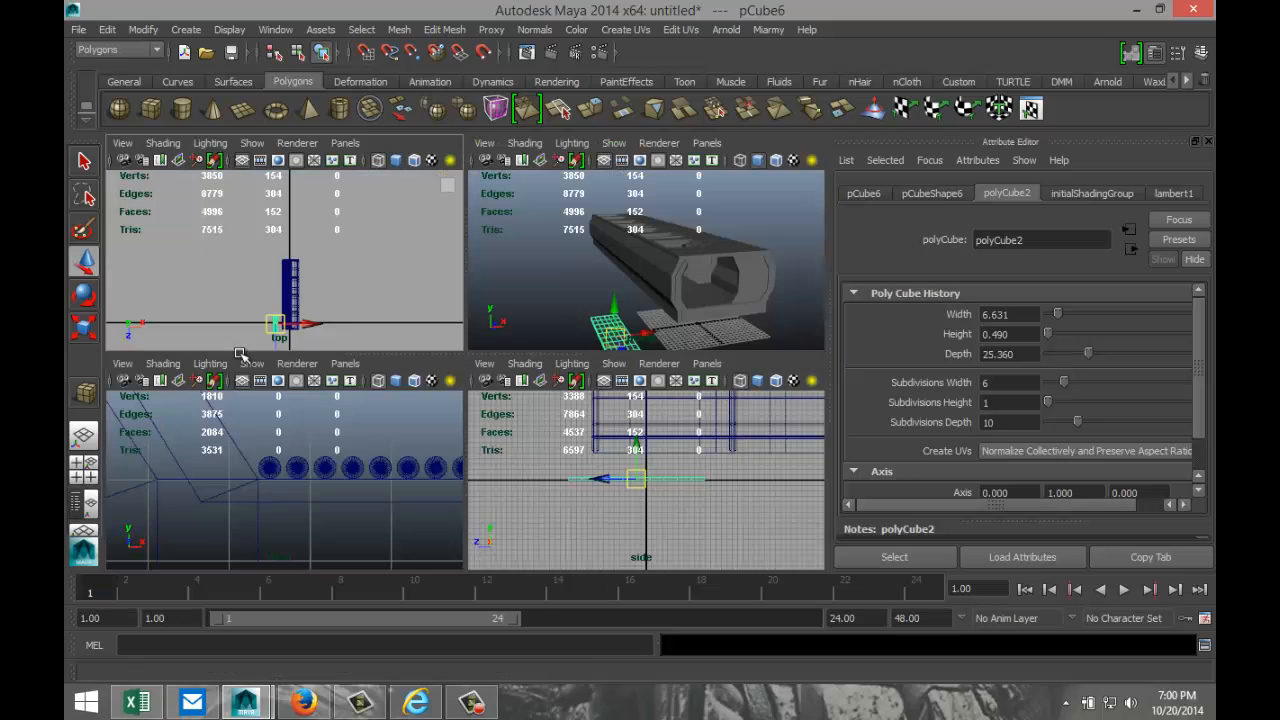
key("space")
scroll(415, 407, "up", 2)
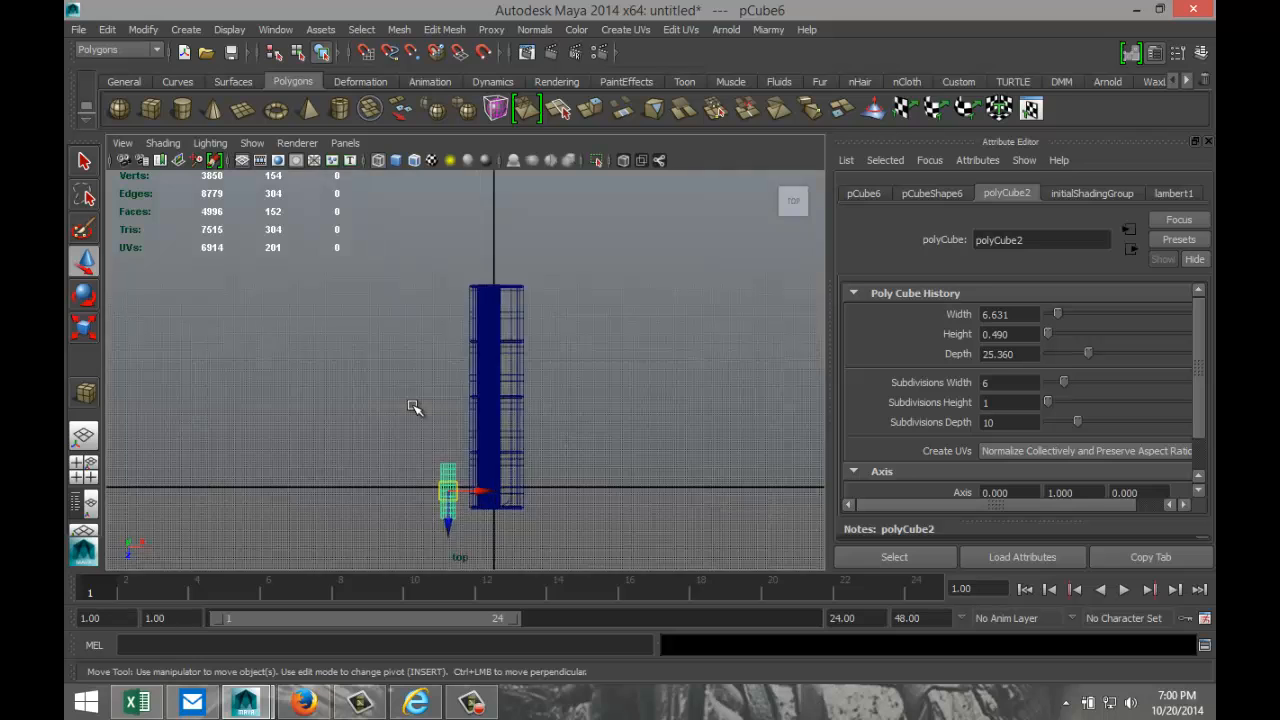
key("f")
scroll(500, 425, "down", 2)
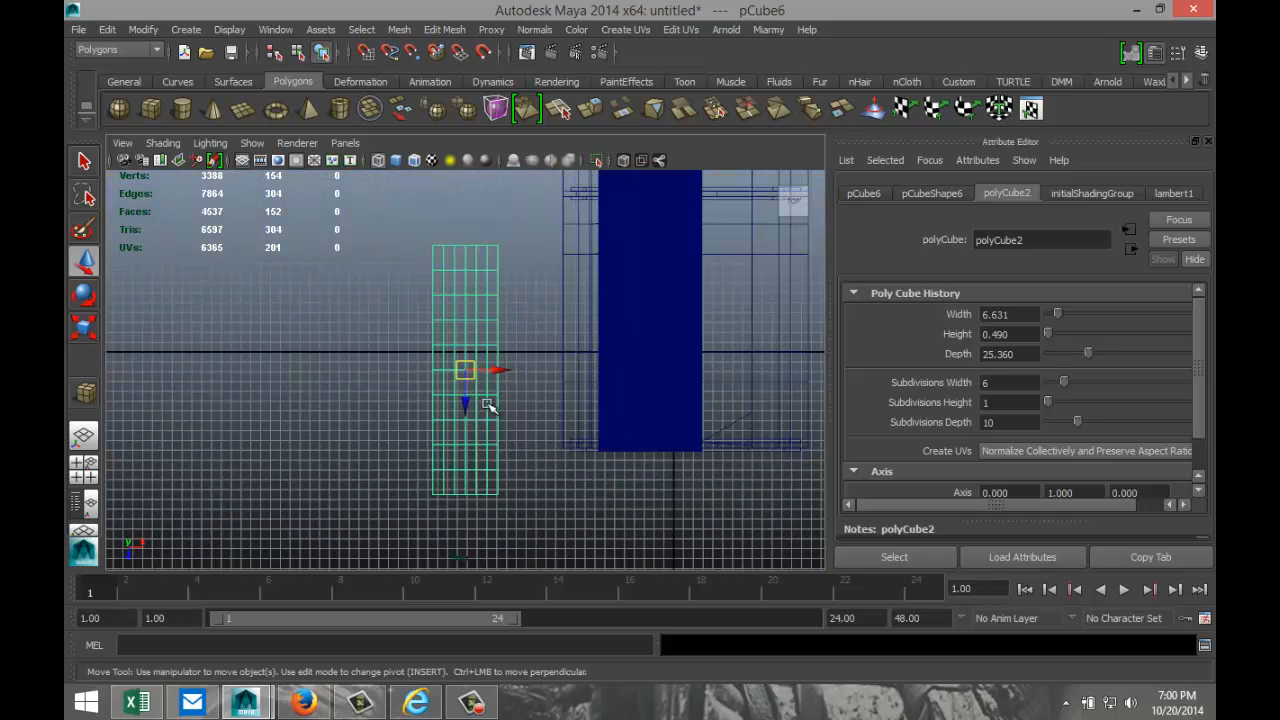
left_click_drag(492, 371, 613, 368)
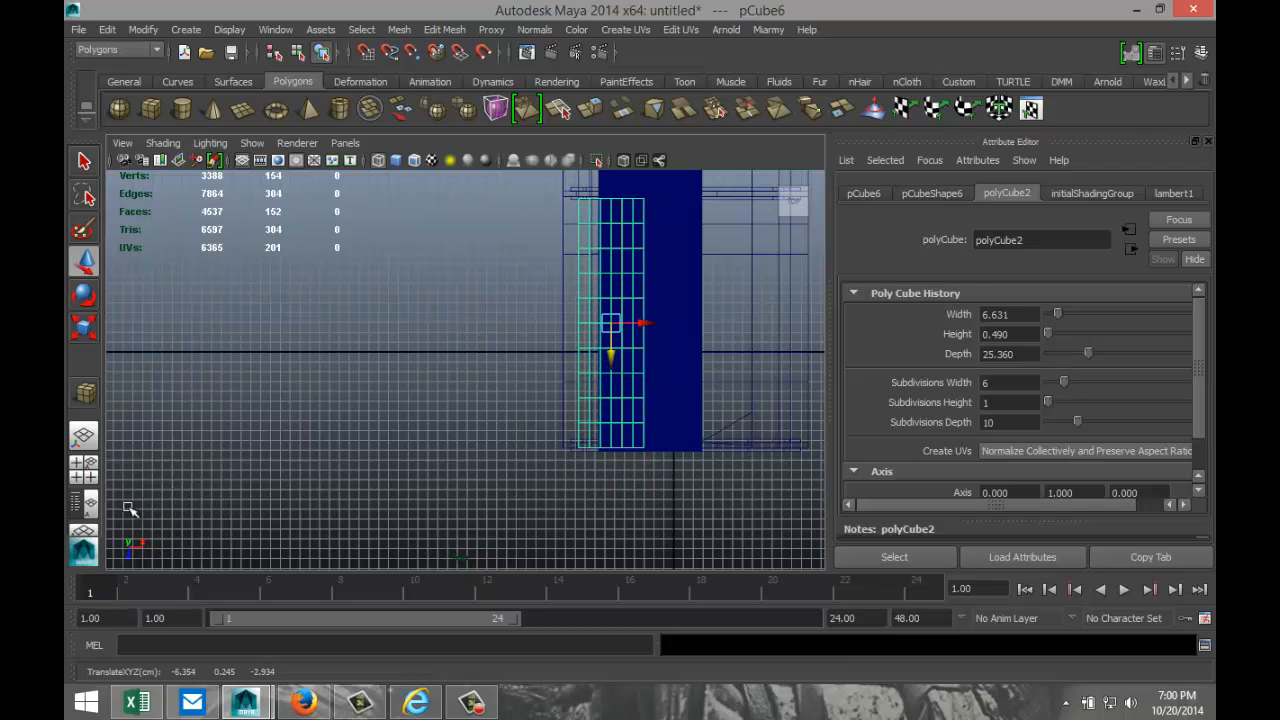
- Raise the flat cube in the perspective view to the corridor floor level, about 8.385 in Y
left_click(84, 464)
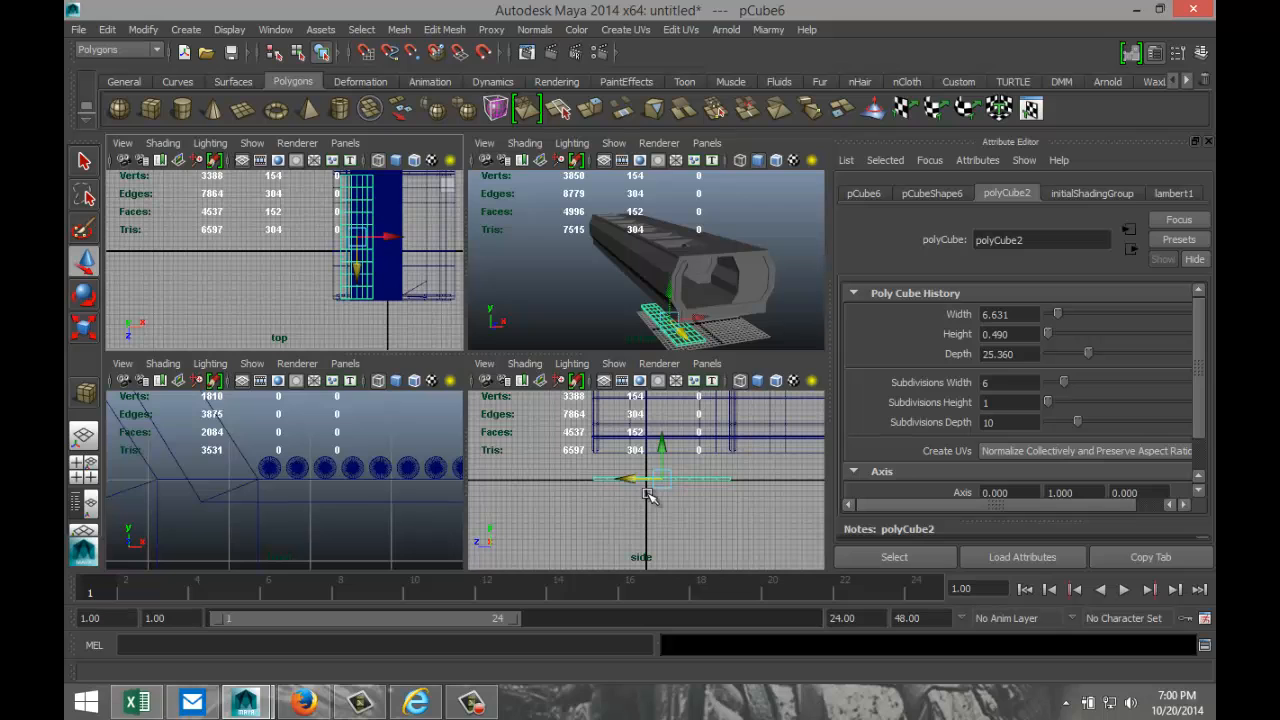
left_click(645, 296, "alt")
key("space")
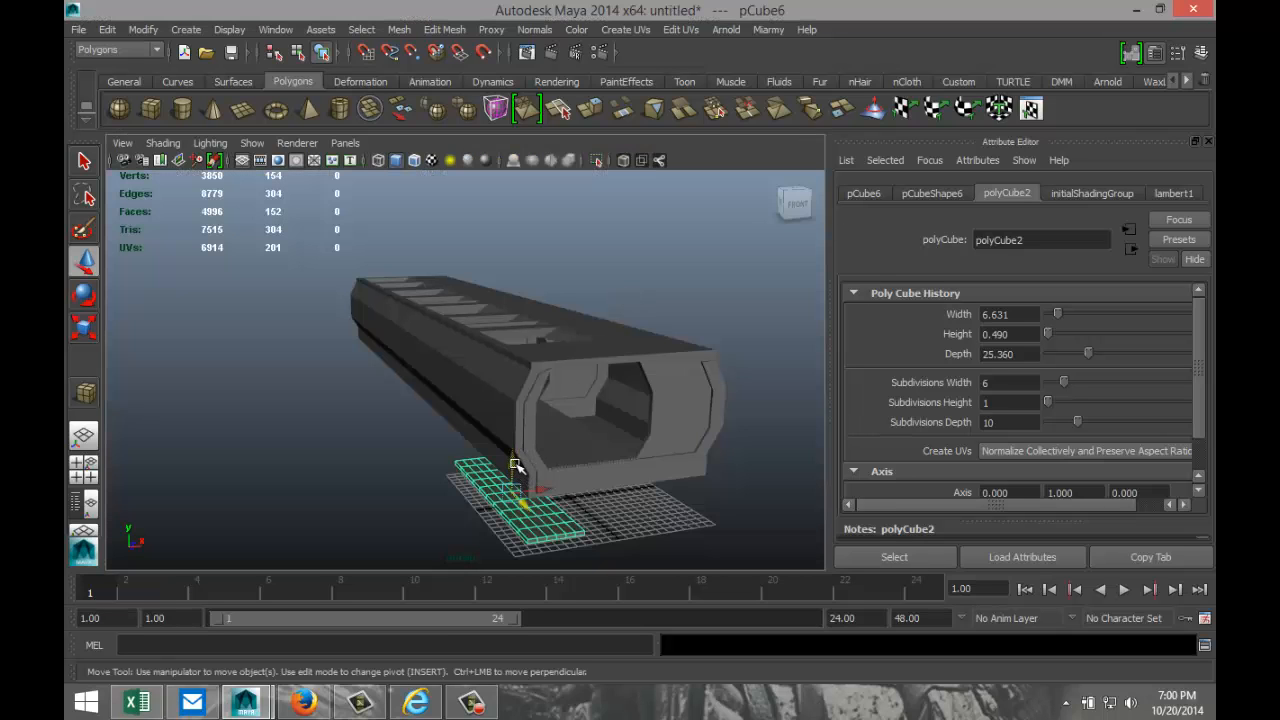
left_click_drag(516, 466, 519, 433)
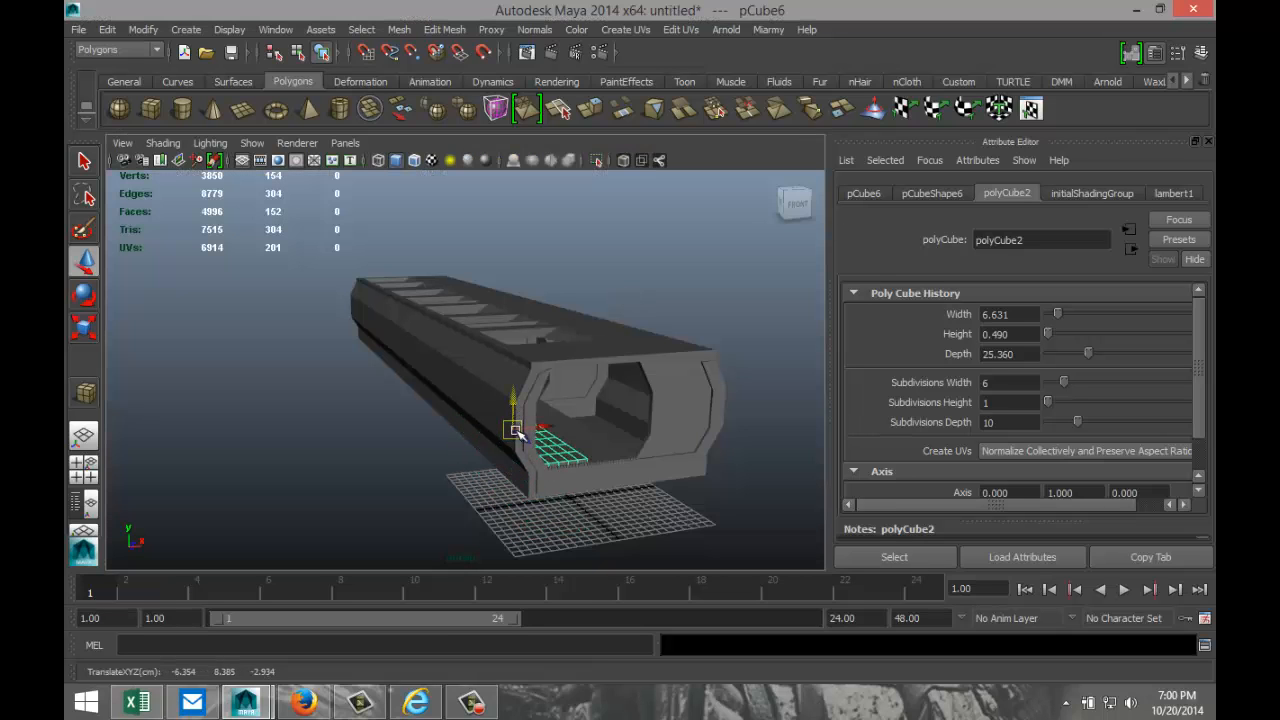
- Narrow the flat cube to about 0.413 in X and move it between the pipes and wall, to about -8.925 X and 8.158 Y
key("f")
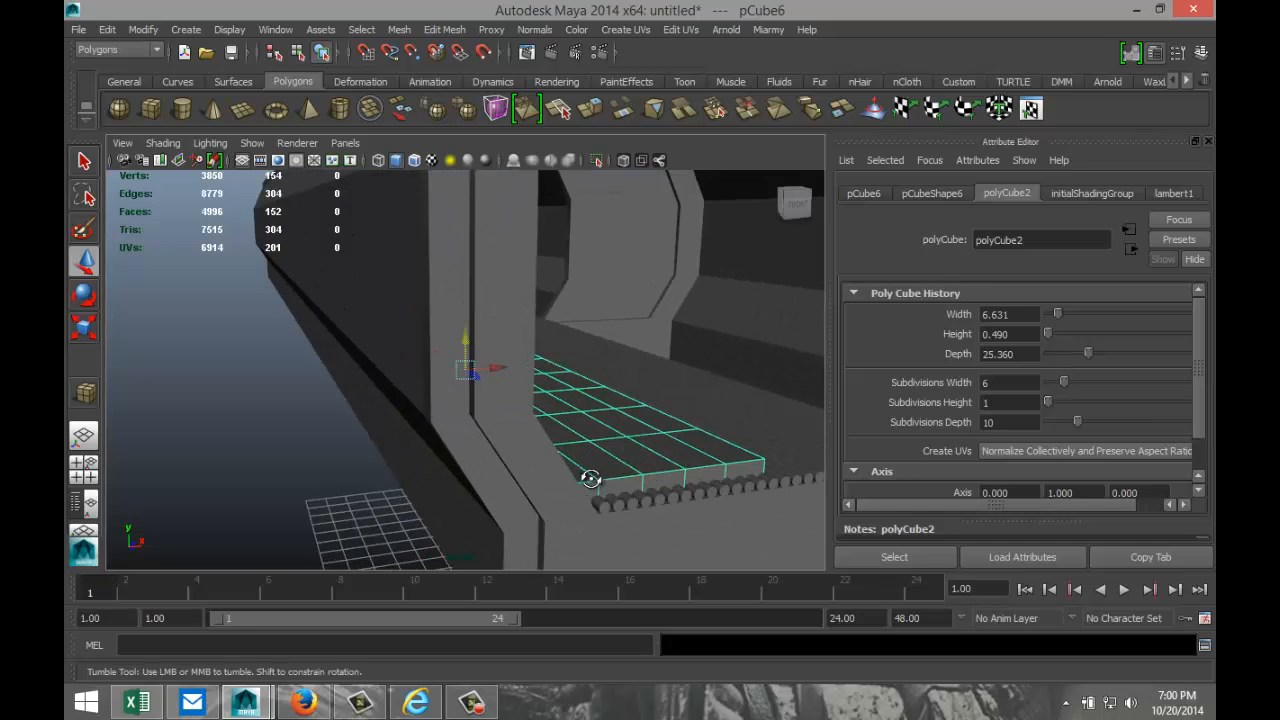
left_click_drag(591, 477, 571, 491, "alt")
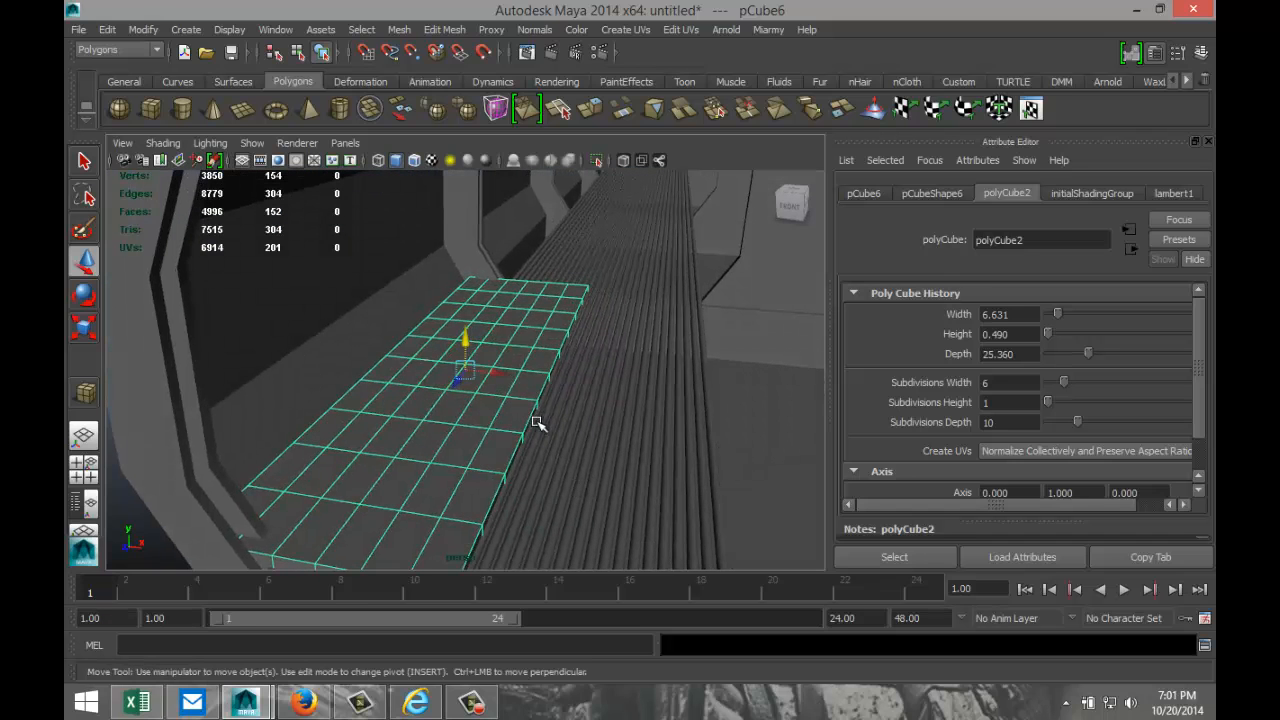
key("r")
left_click_drag(503, 380, 401, 338)
key("w")
key("r")
key("w")
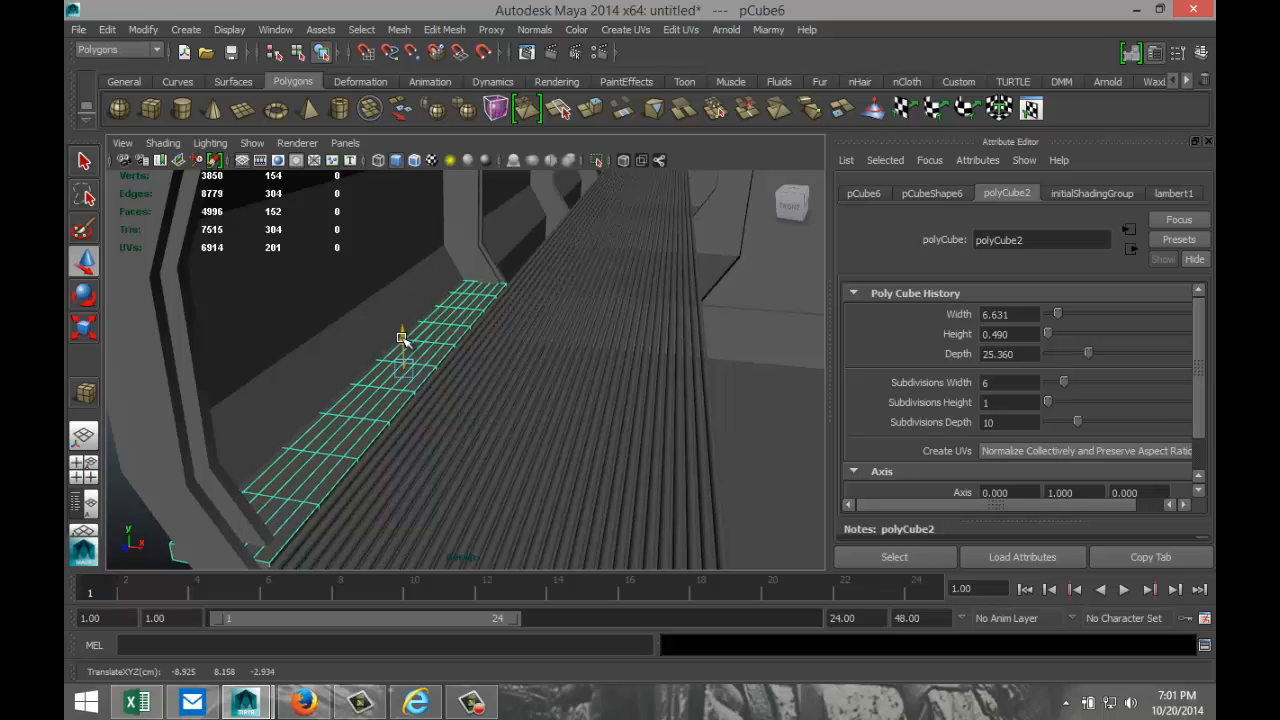
- Align the flat cube with the frame's lower corner in the front view, at about -9.042 in X and 8.032 in Y
left_click_drag(380, 477, 418, 452, "alt")
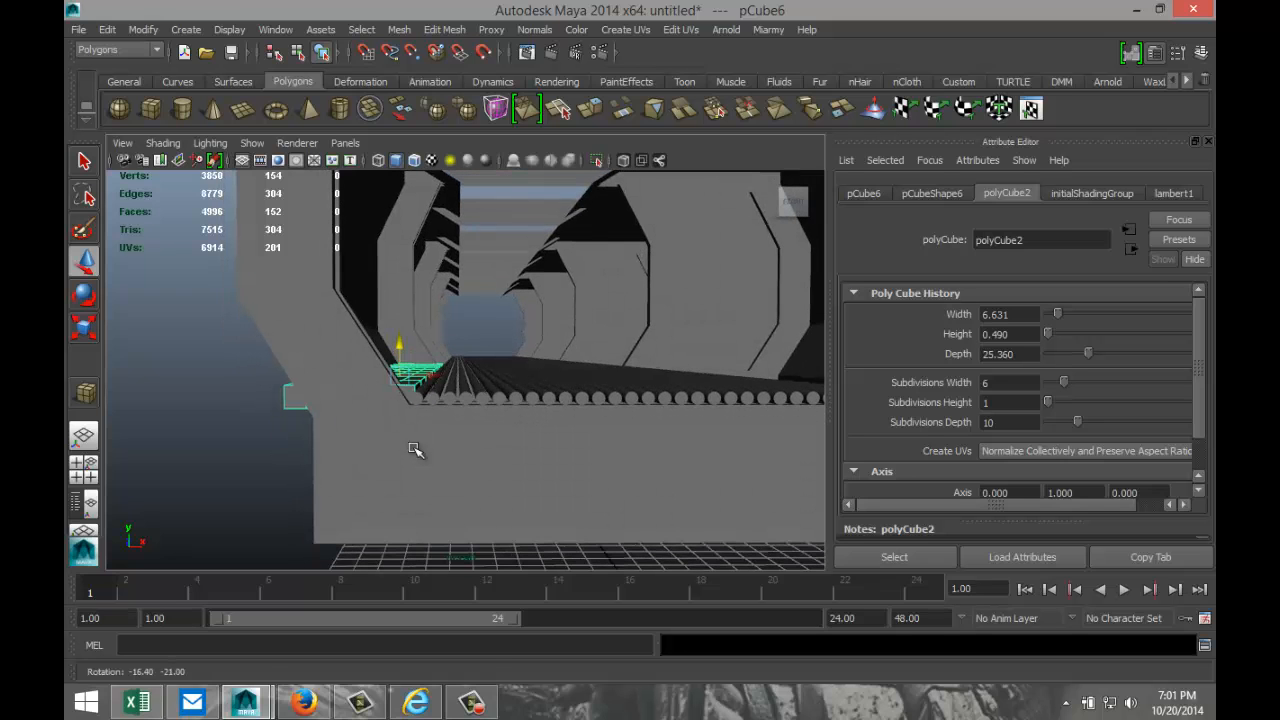
left_click(82, 468)
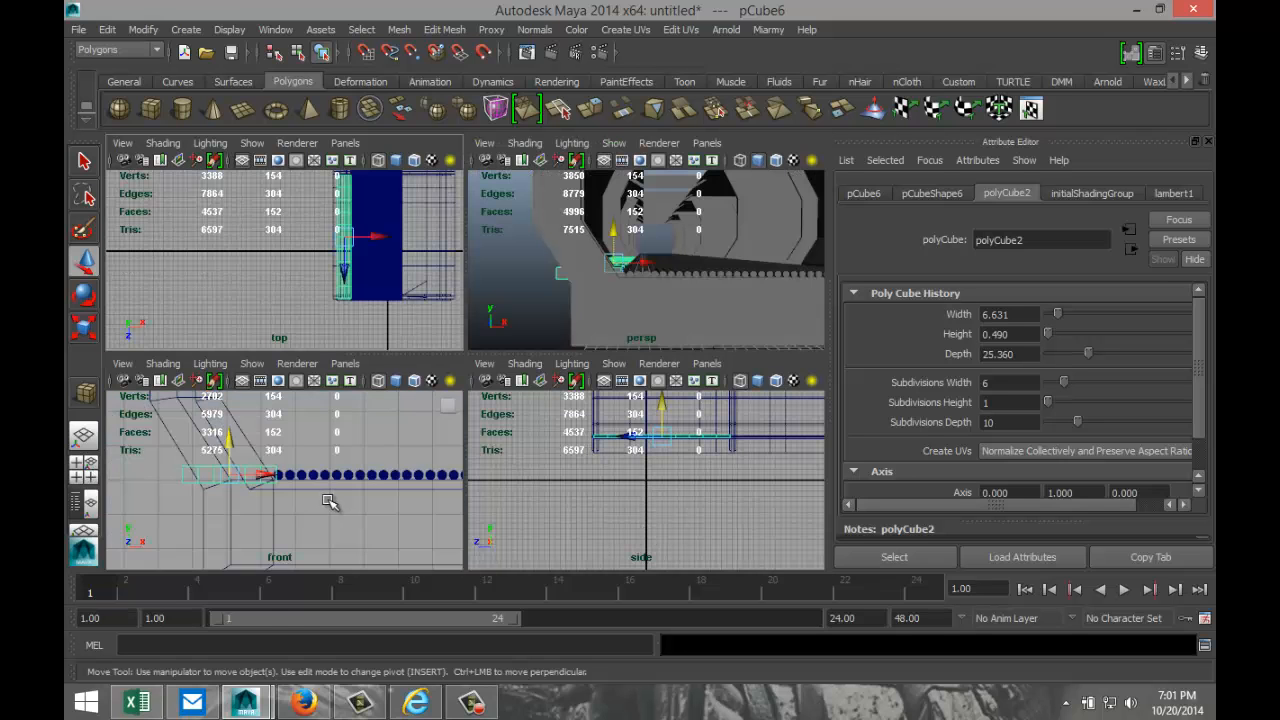
key("space")
key("f")
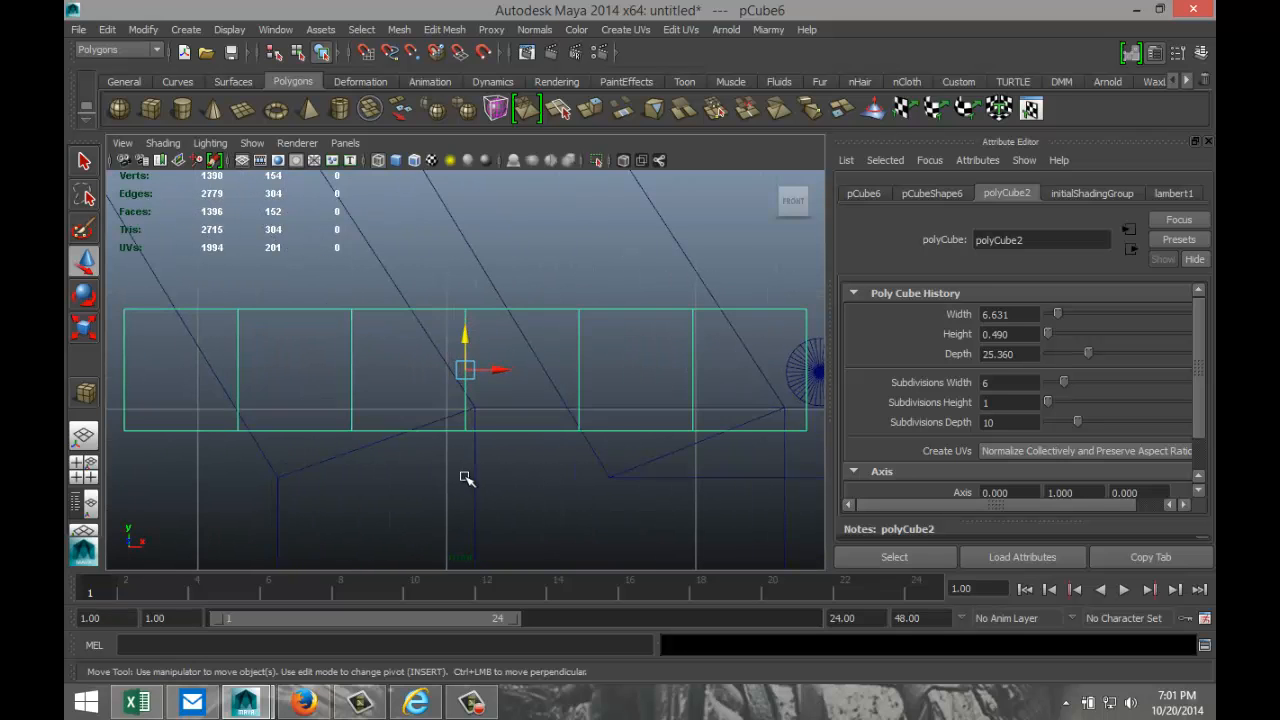
scroll(524, 490, "down", 4)
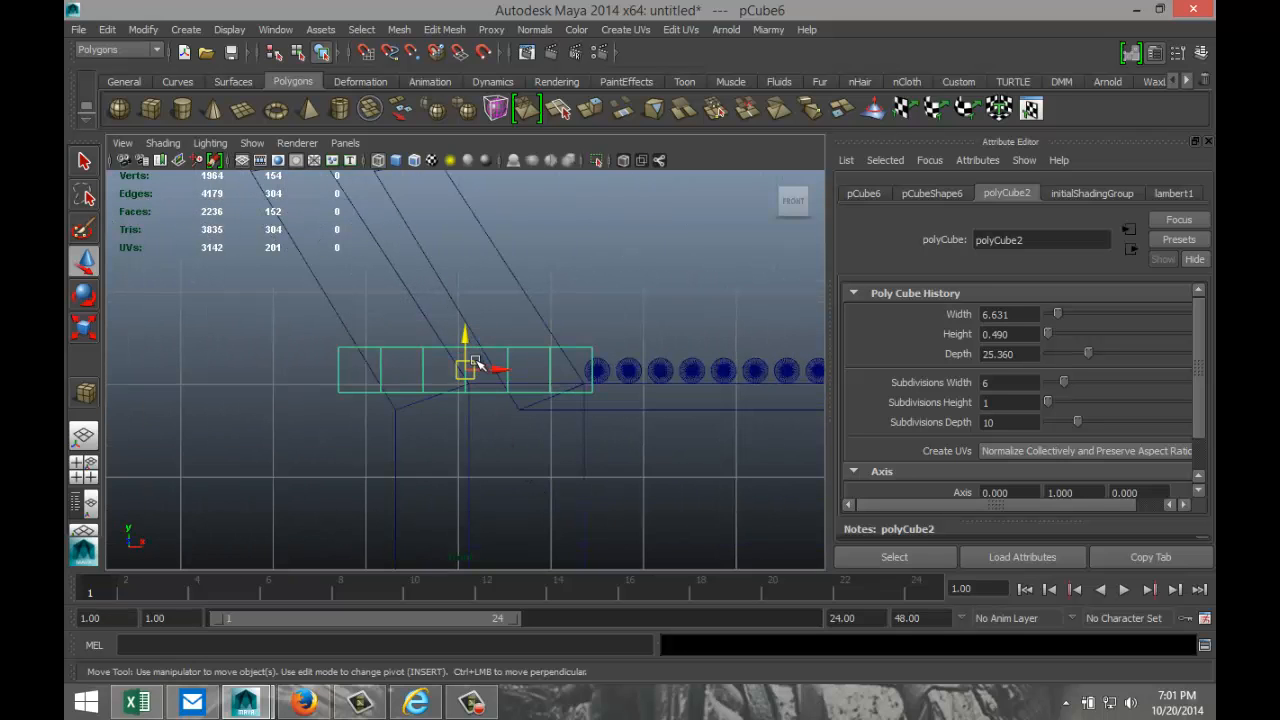
left_click_drag(463, 334, 490, 385)
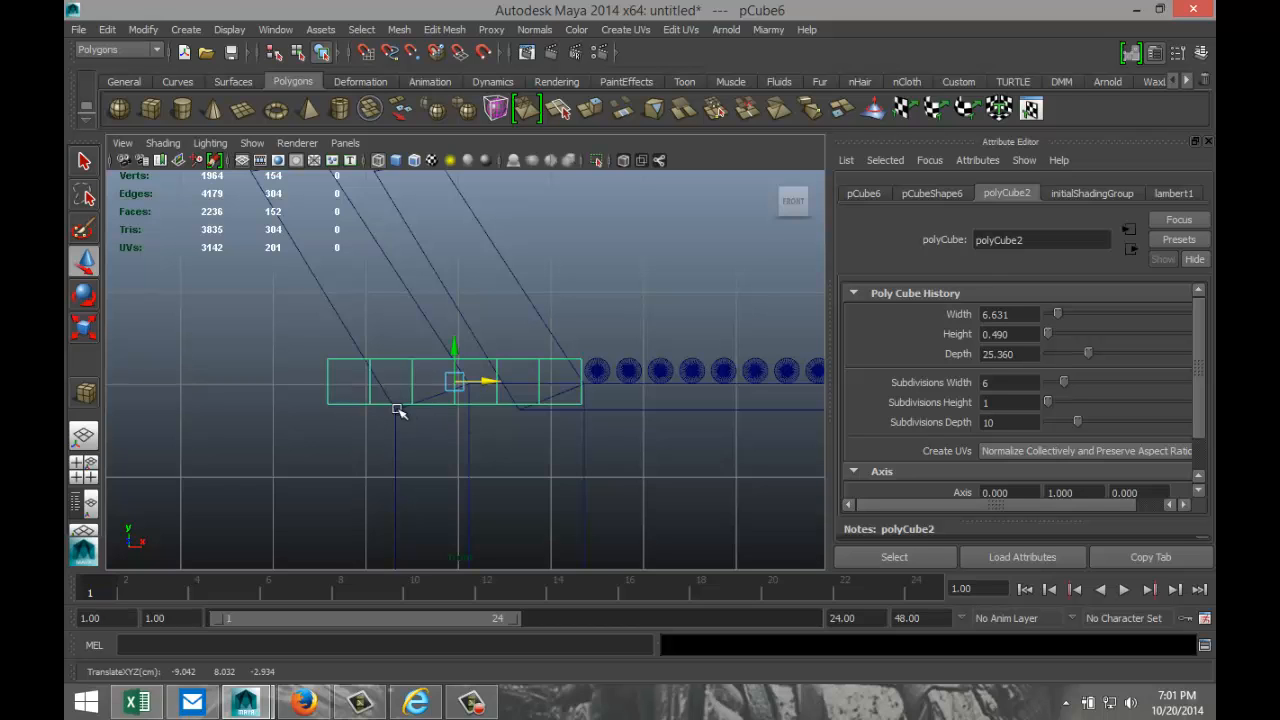
- Scale the flat cube in the side view to about 0.963 in Z to fit between the two frames
left_click(92, 476)
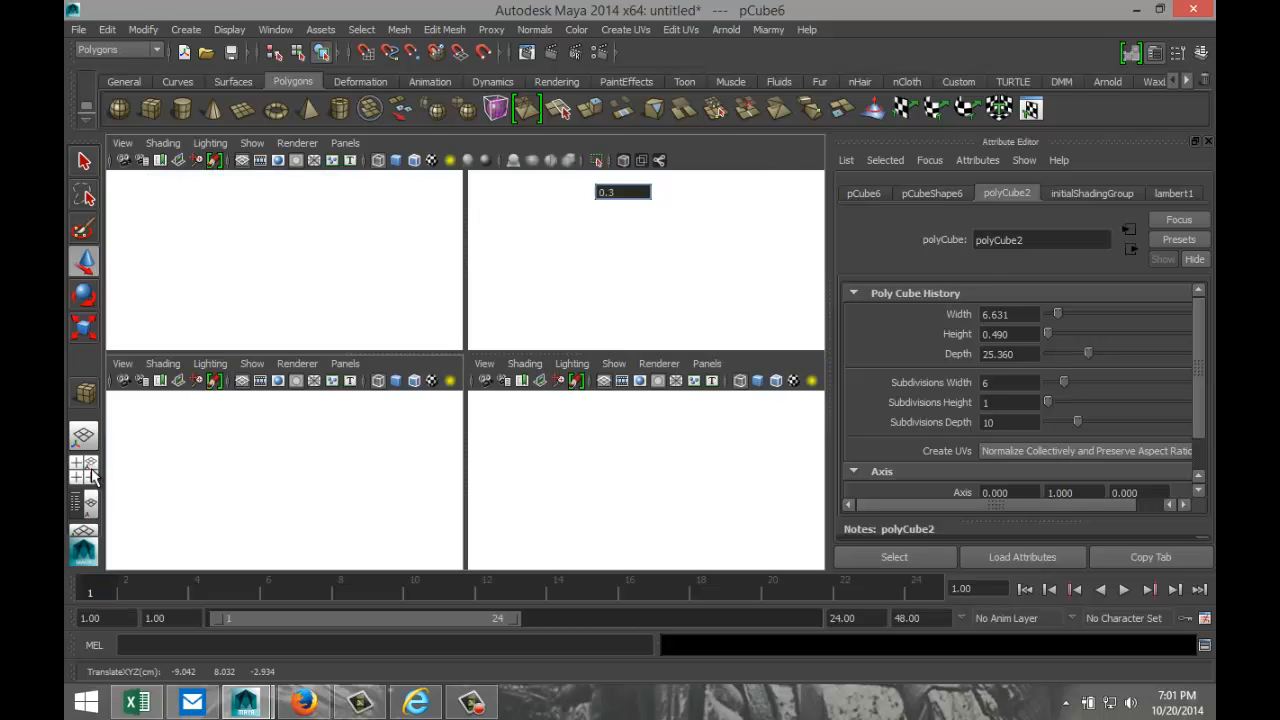
key("space")
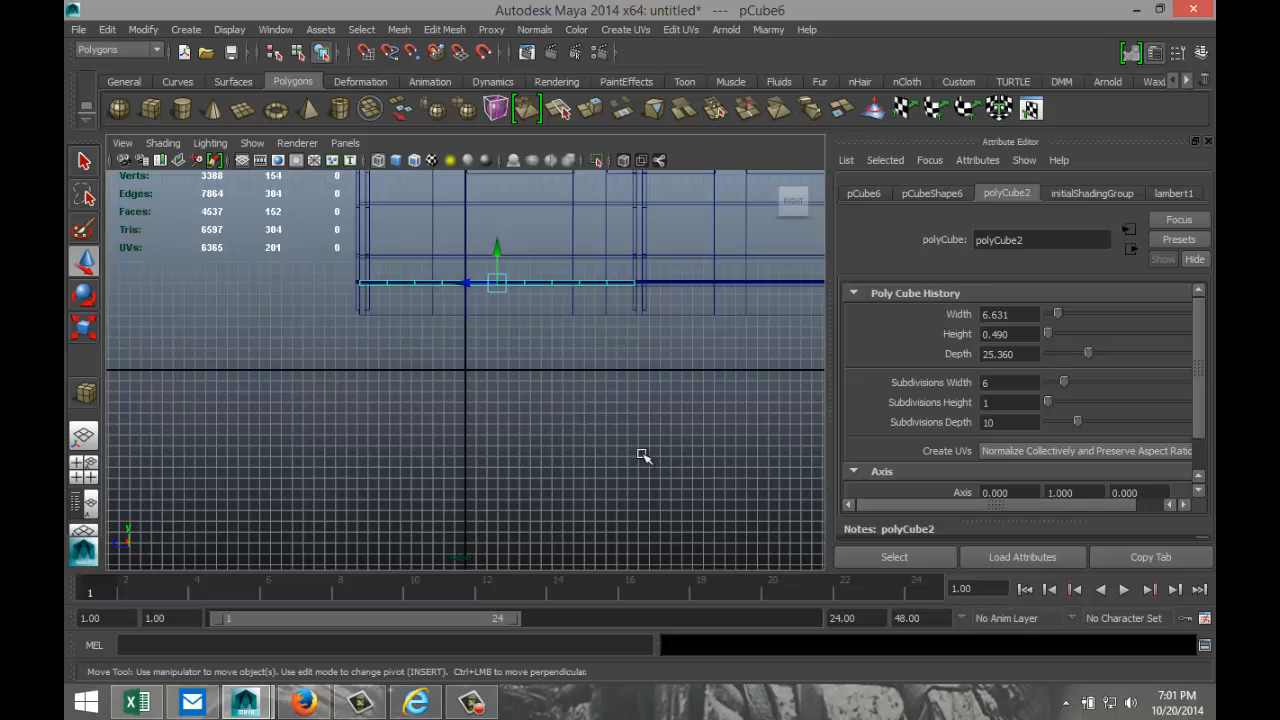
scroll(645, 430, "up", 3)
middle_click_drag(615, 380, 585, 539, "alt")
scroll(610, 518, "up", 1)
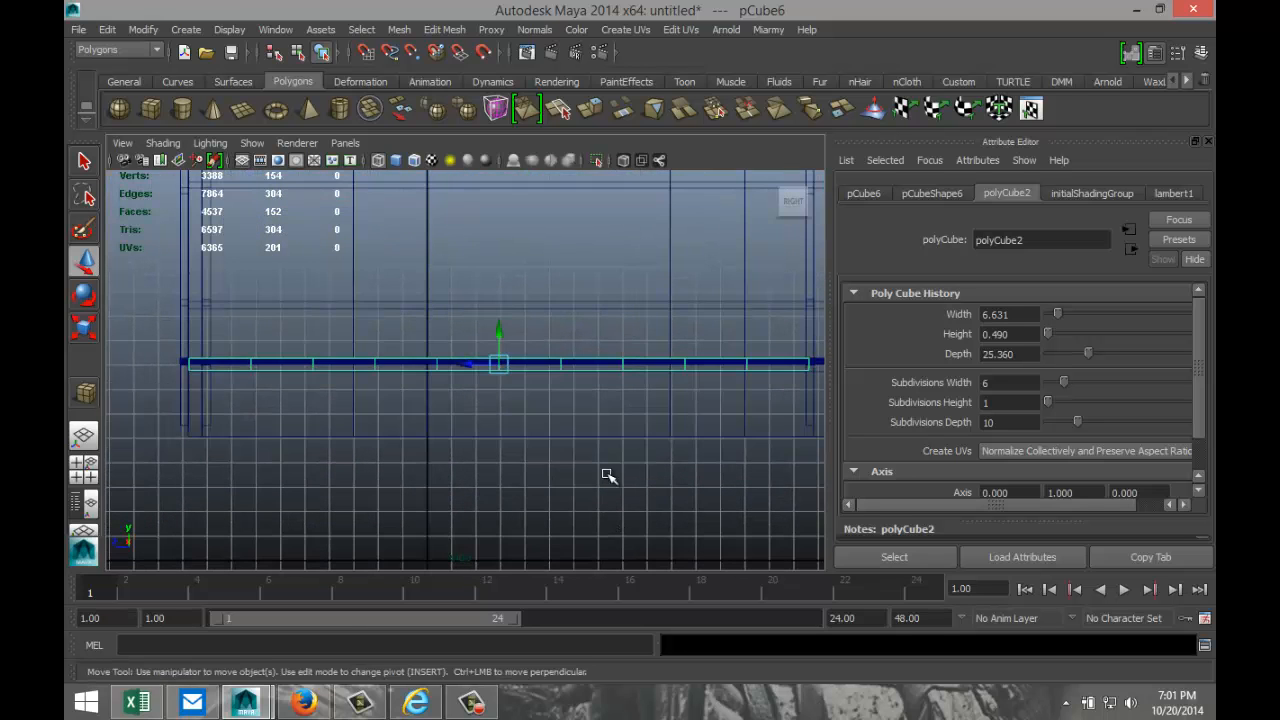
key("r")
left_click_drag(462, 366, 459, 365)
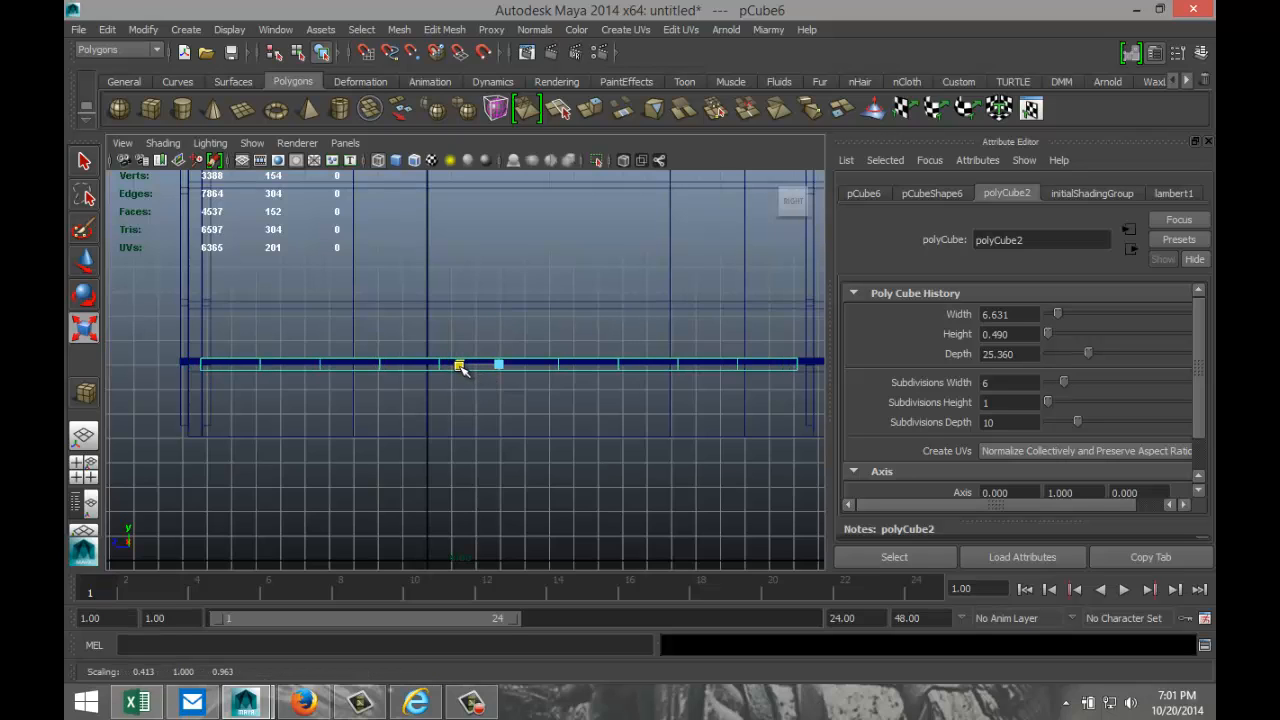
key("w")
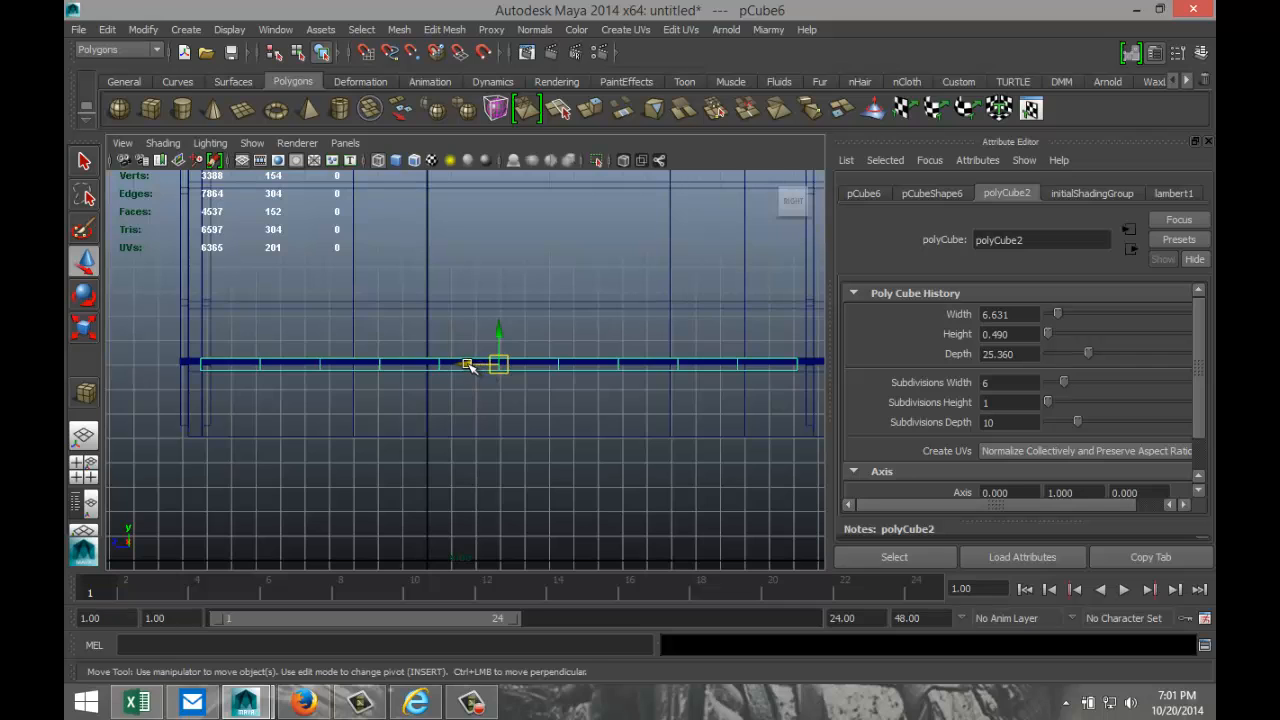
- Position the flat cube between the frames at about -3.155 in Z, and move it outside the corridor shell to about -15.841 in X
left_click_drag(471, 364, 476, 365)
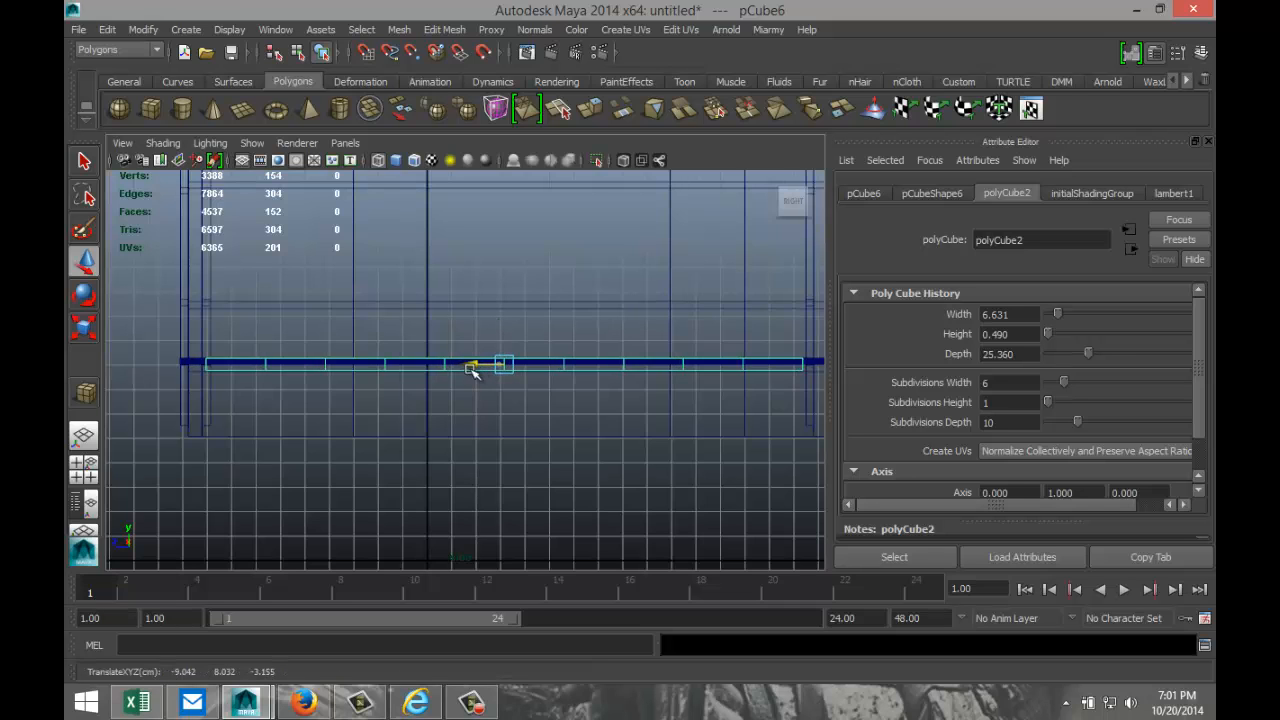
left_click(83, 463)
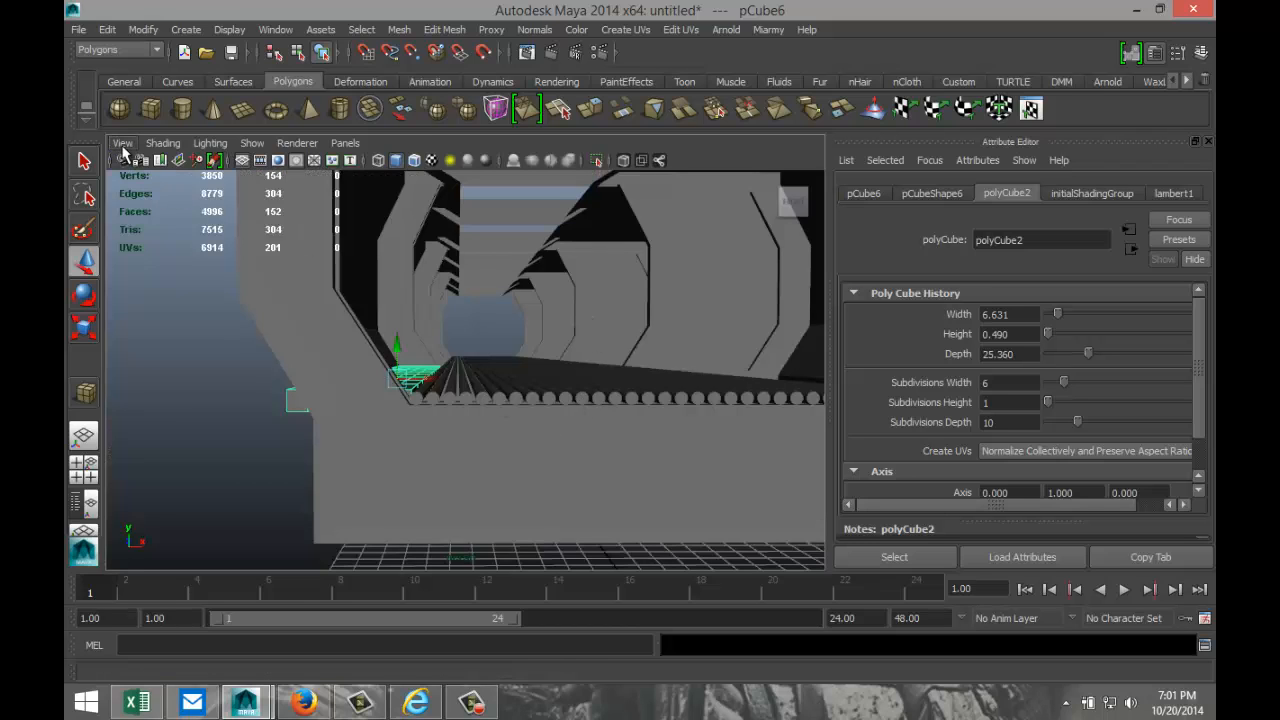
left_click(122, 143)
mouse_move(222, 371)
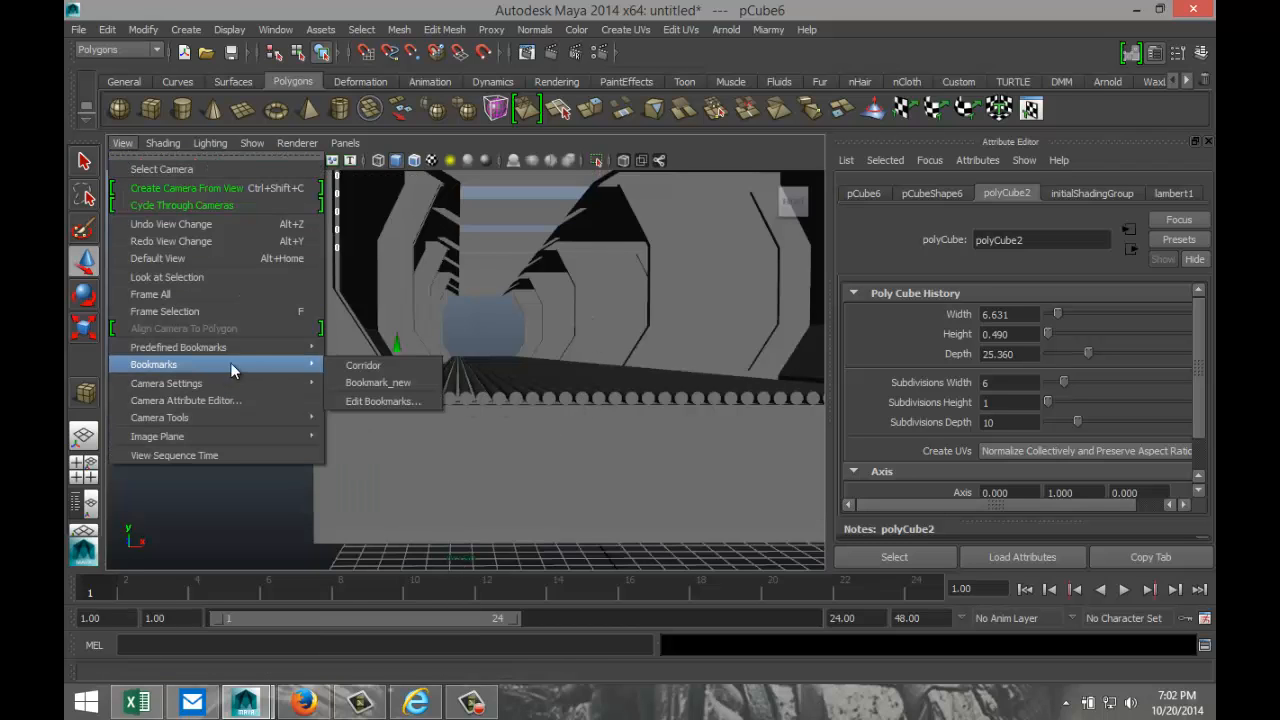
left_click(360, 383)
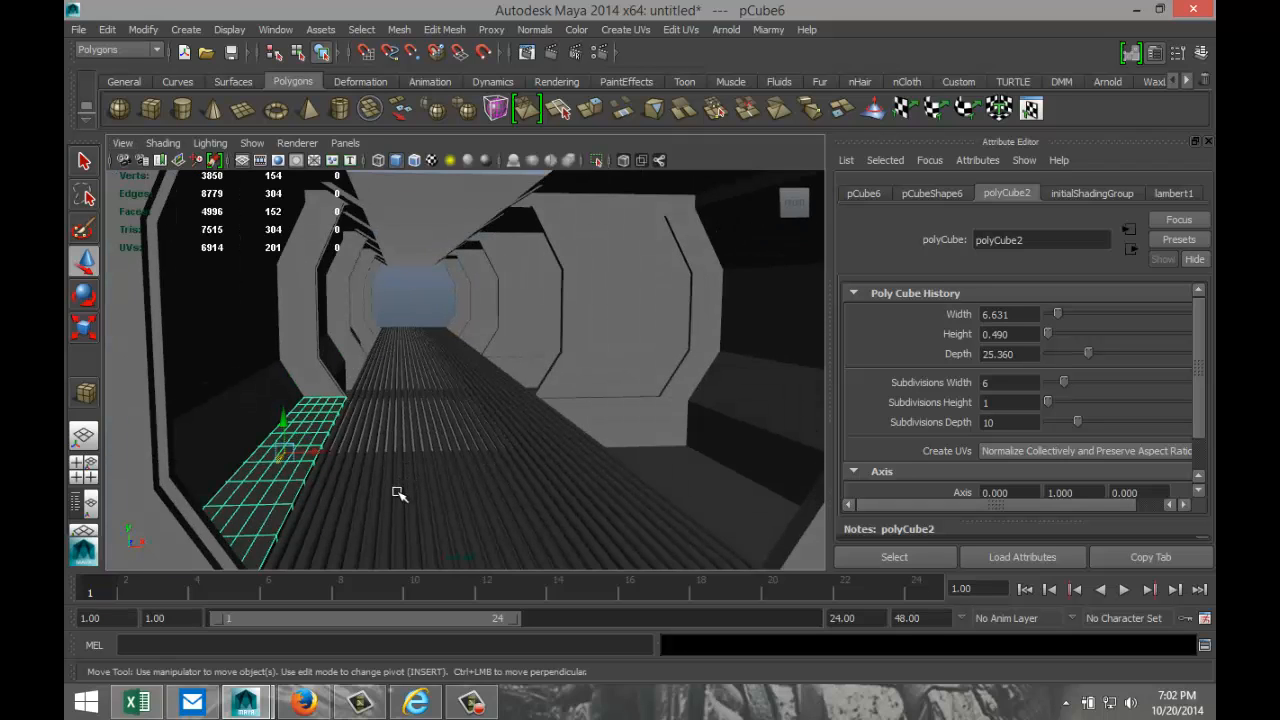
left_click_drag(414, 489, 416, 495, "alt")
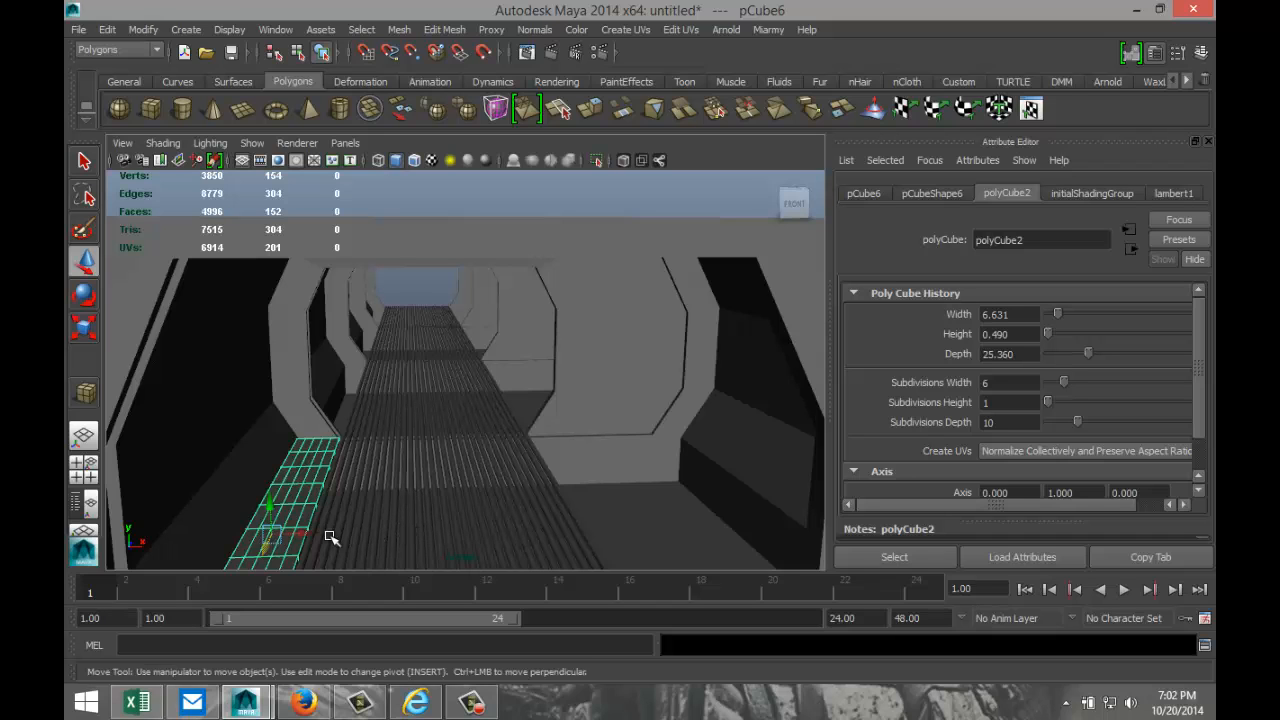
left_click_drag(270, 533, 136, 521)
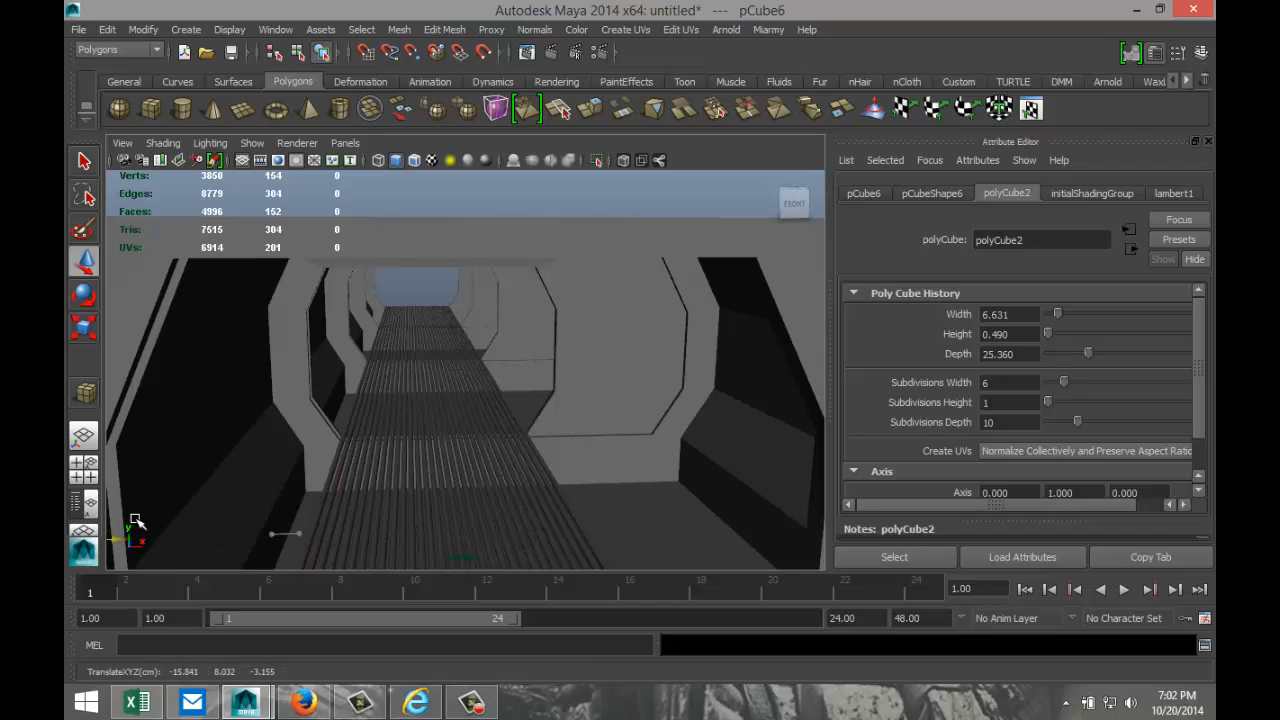
left_click_drag(257, 523, 294, 525, "alt")
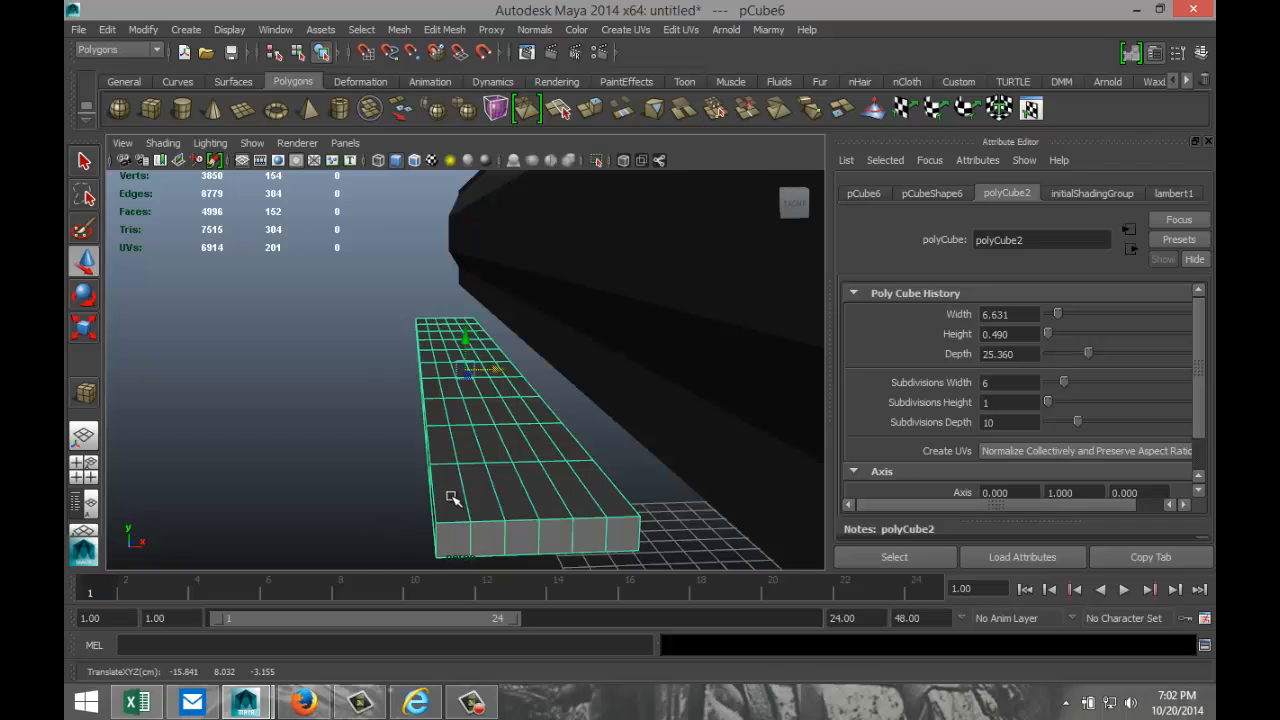
- Select the face loops covering the flat cube's top and front end, and apply Poke Face to them
right_click_drag(449, 333, 451, 372)
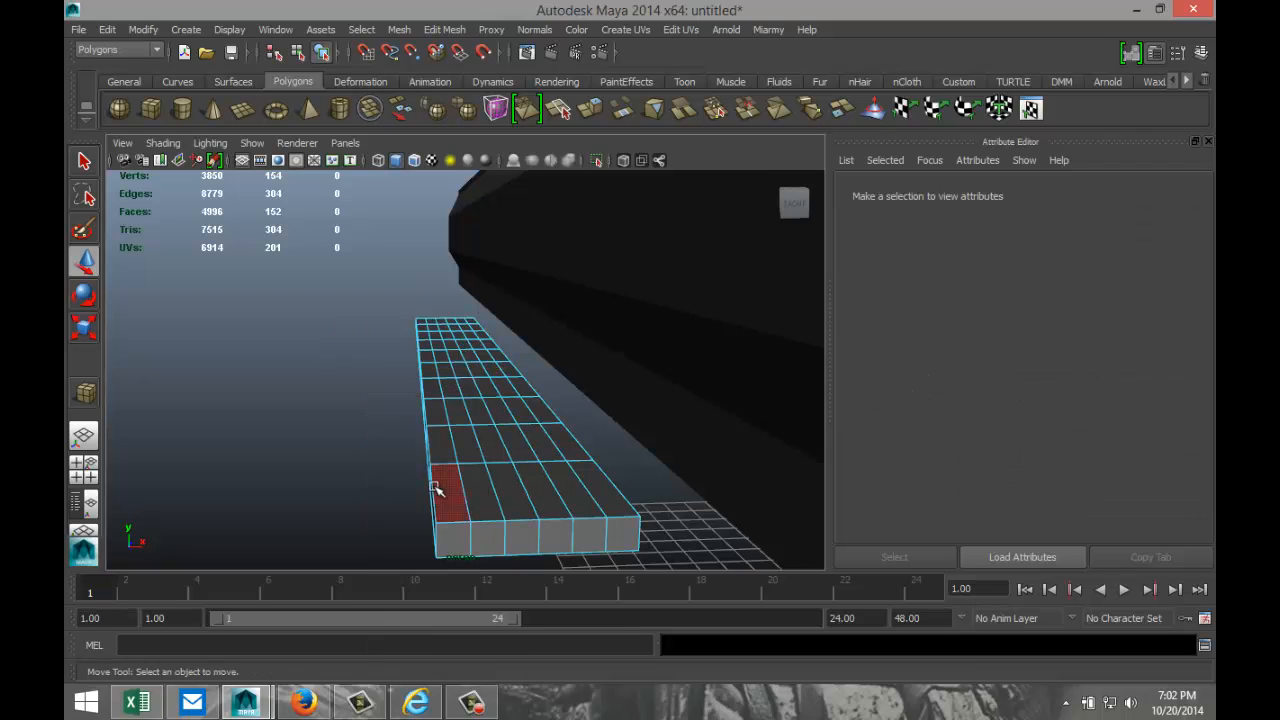
mouse_move(447, 489)
left_mouse_down()
mouse_move(448, 385)
mouse_move(466, 403)
mouse_move(503, 395)
mouse_move(516, 413)
left_mouse_up()
double_click(516, 413, "shift")
double_click(502, 417, "shift")
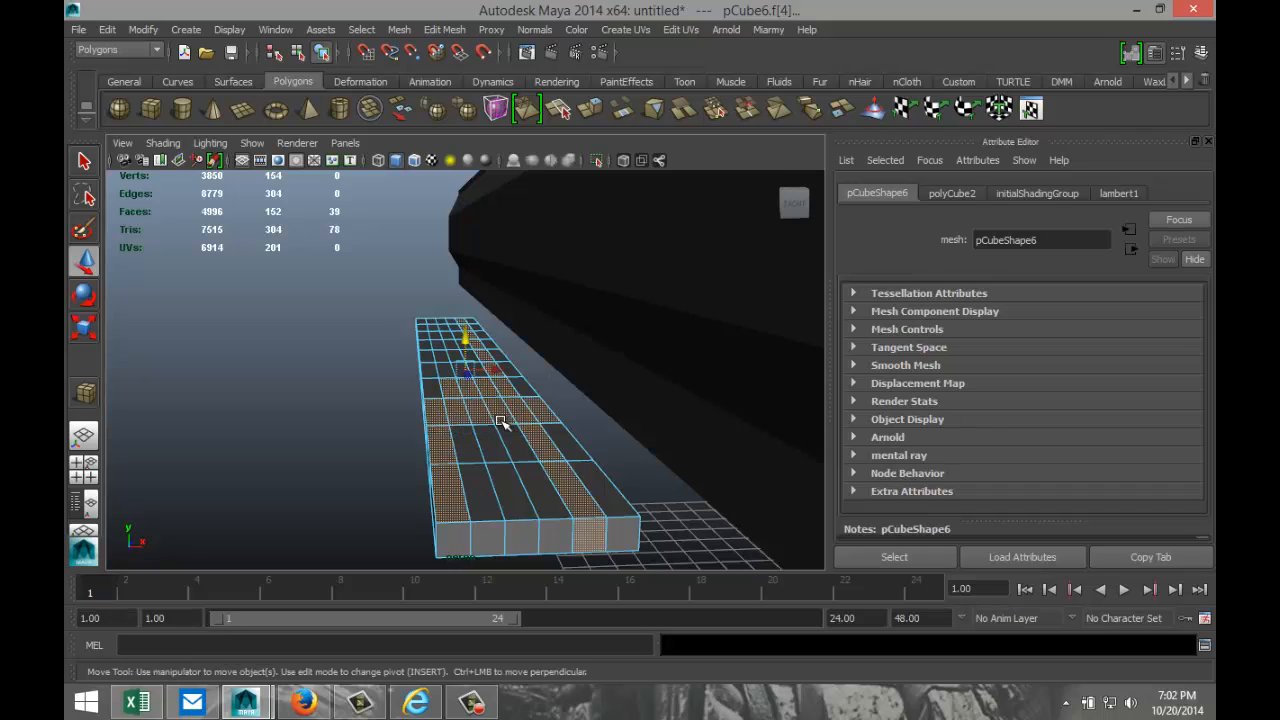
double_click(498, 447, "shift")
double_click(481, 452, "shift")
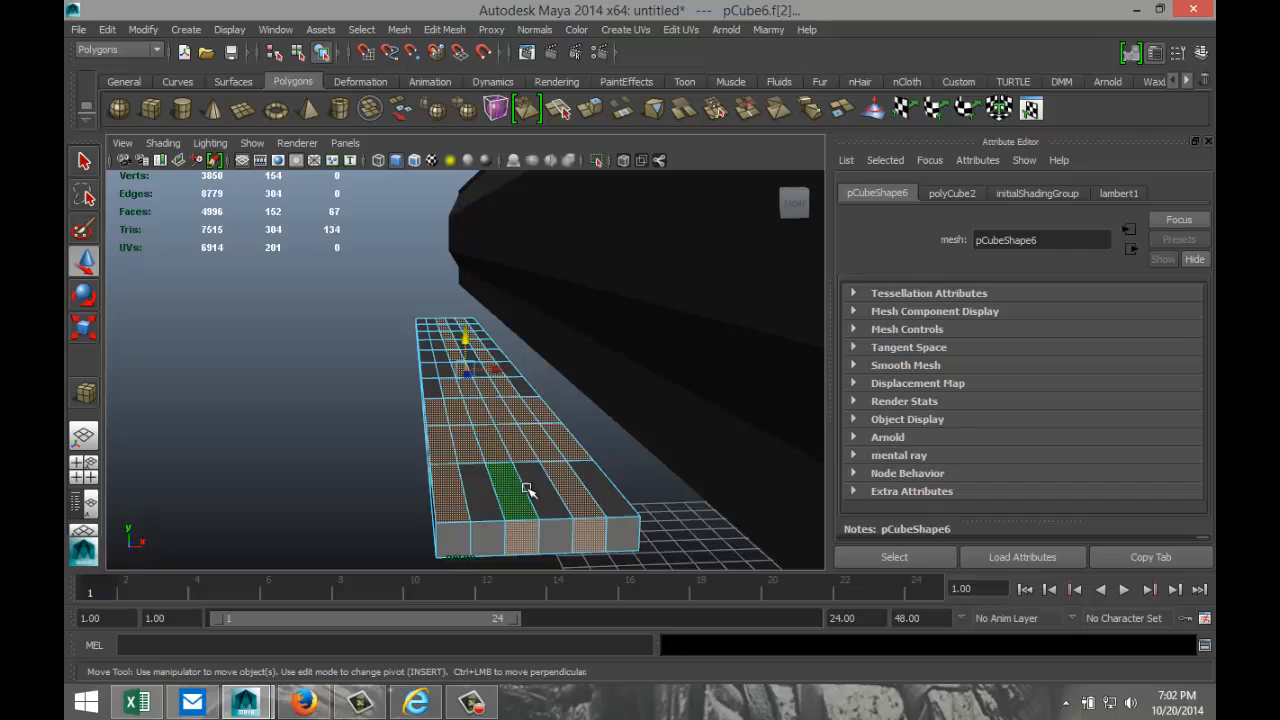
left_click(476, 497, "shift")
left_click(604, 504, "shift")
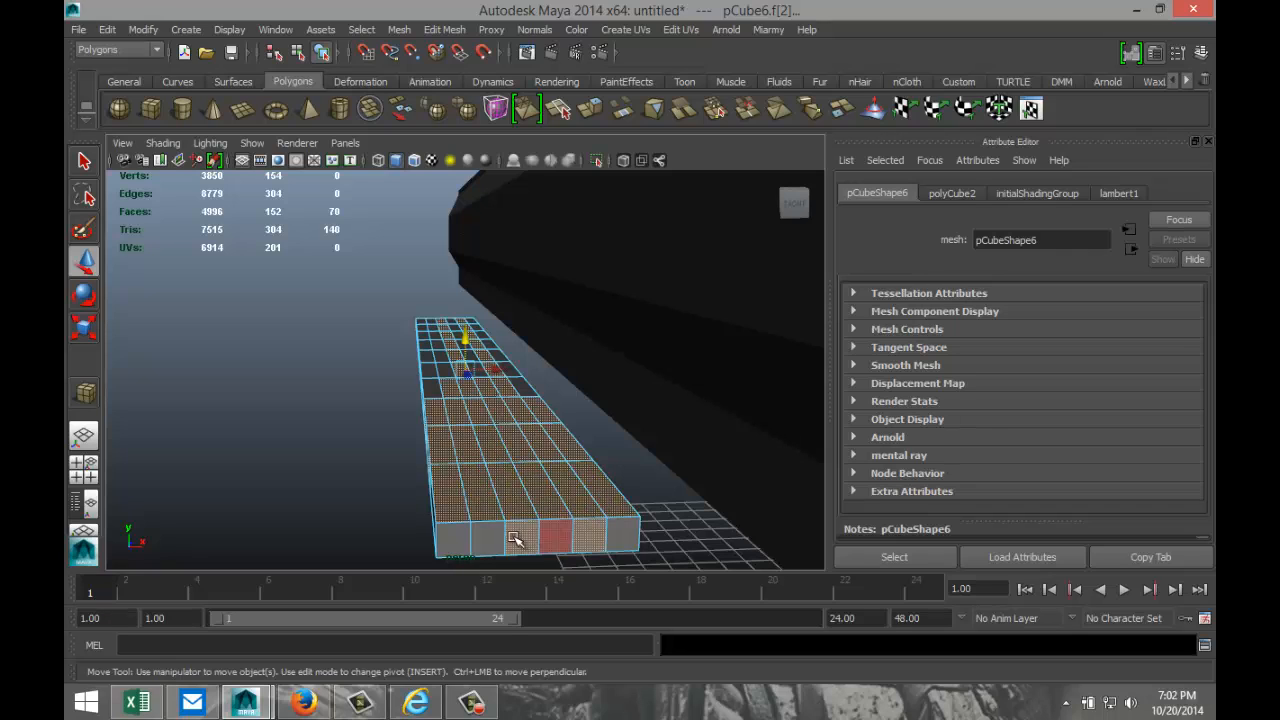
double_click(435, 390, "shift")
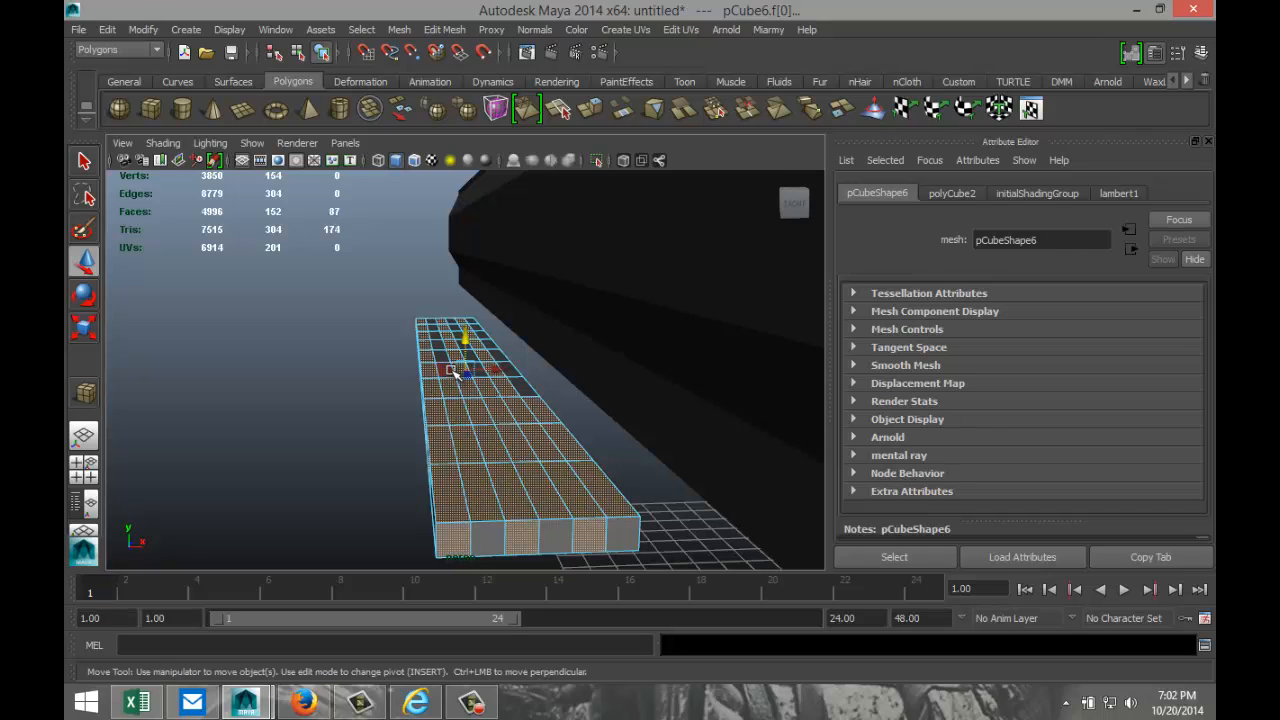
double_click(452, 372, "shift")
double_click(497, 374, "shift")
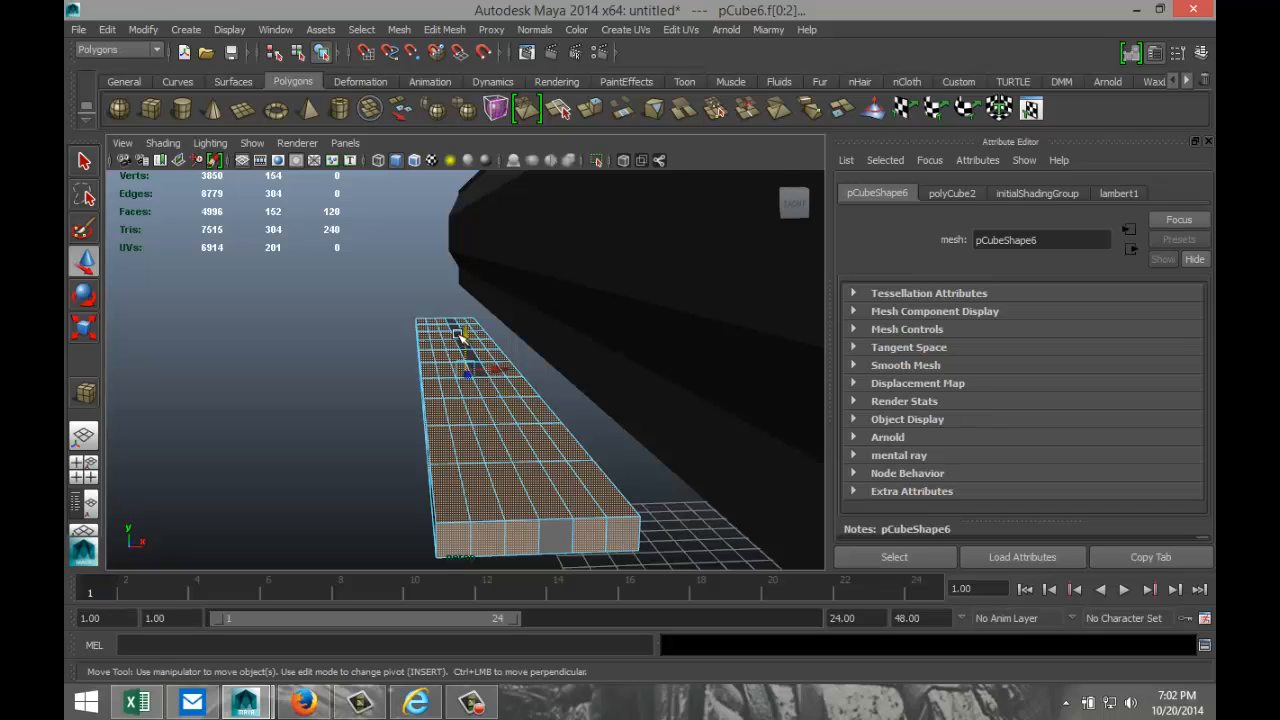
scroll(498, 400, "up", 3)
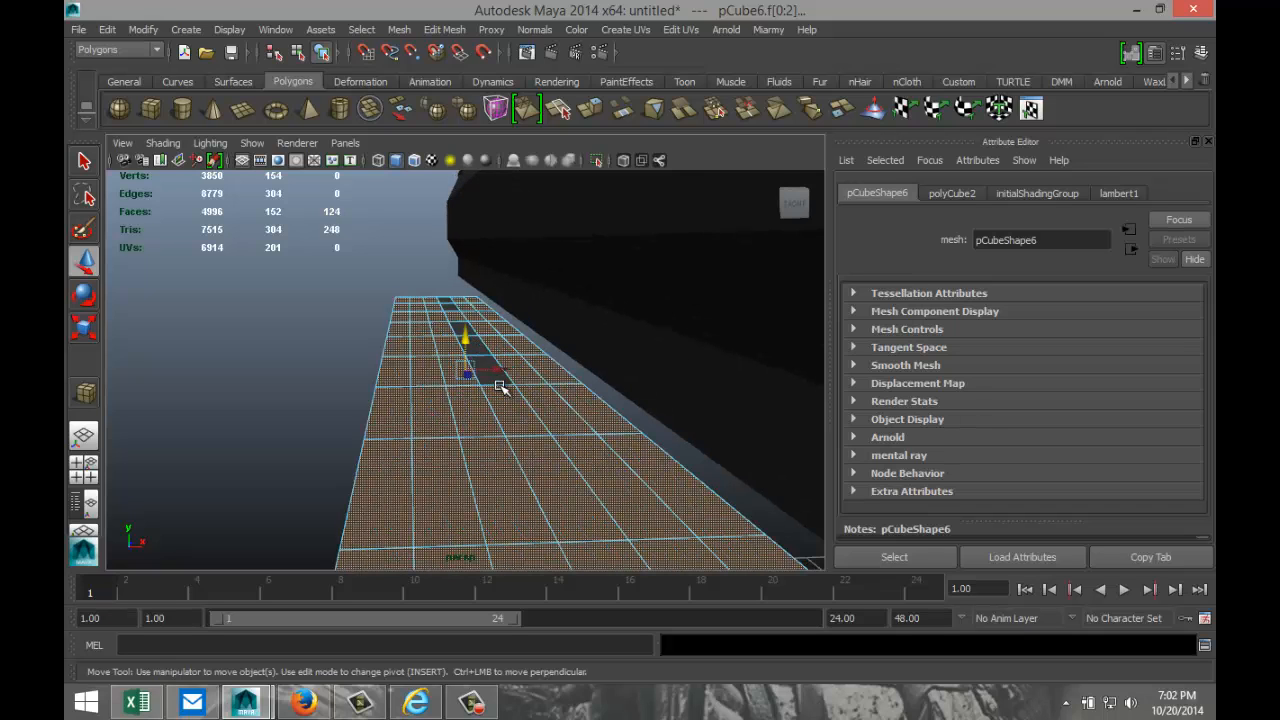
double_click(490, 364, "shift")
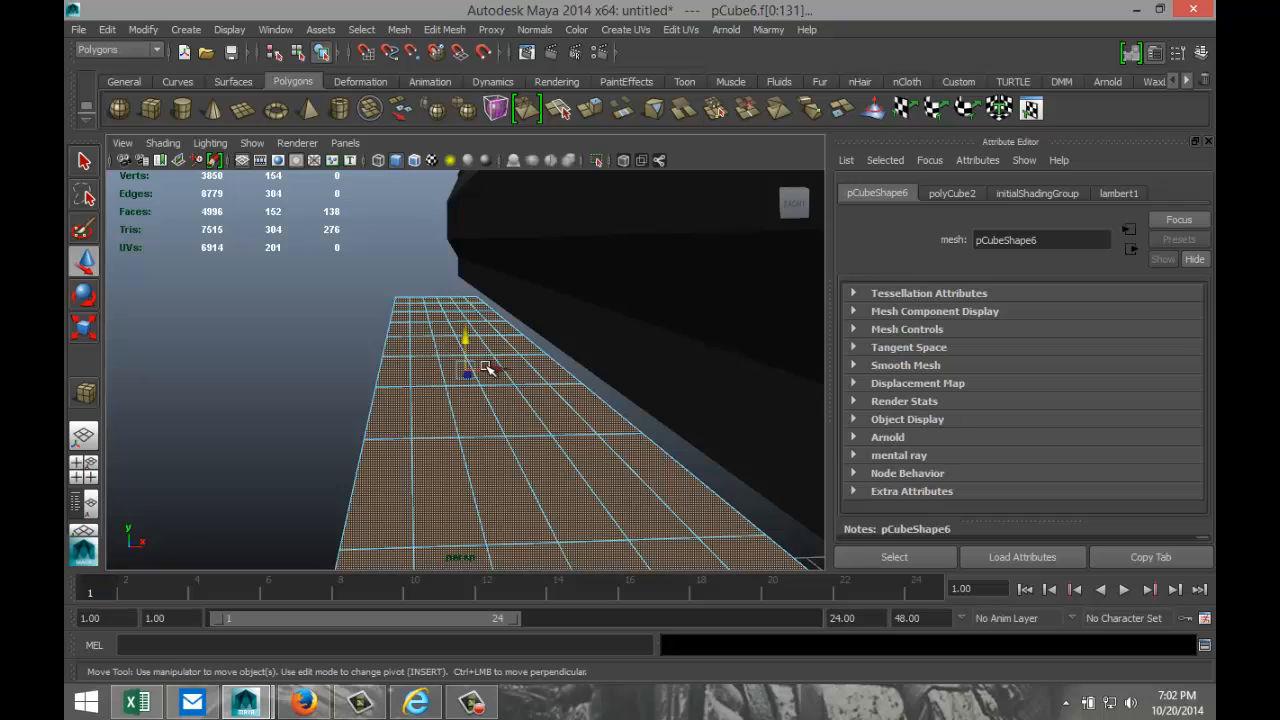
scroll(488, 368, "down", 5)
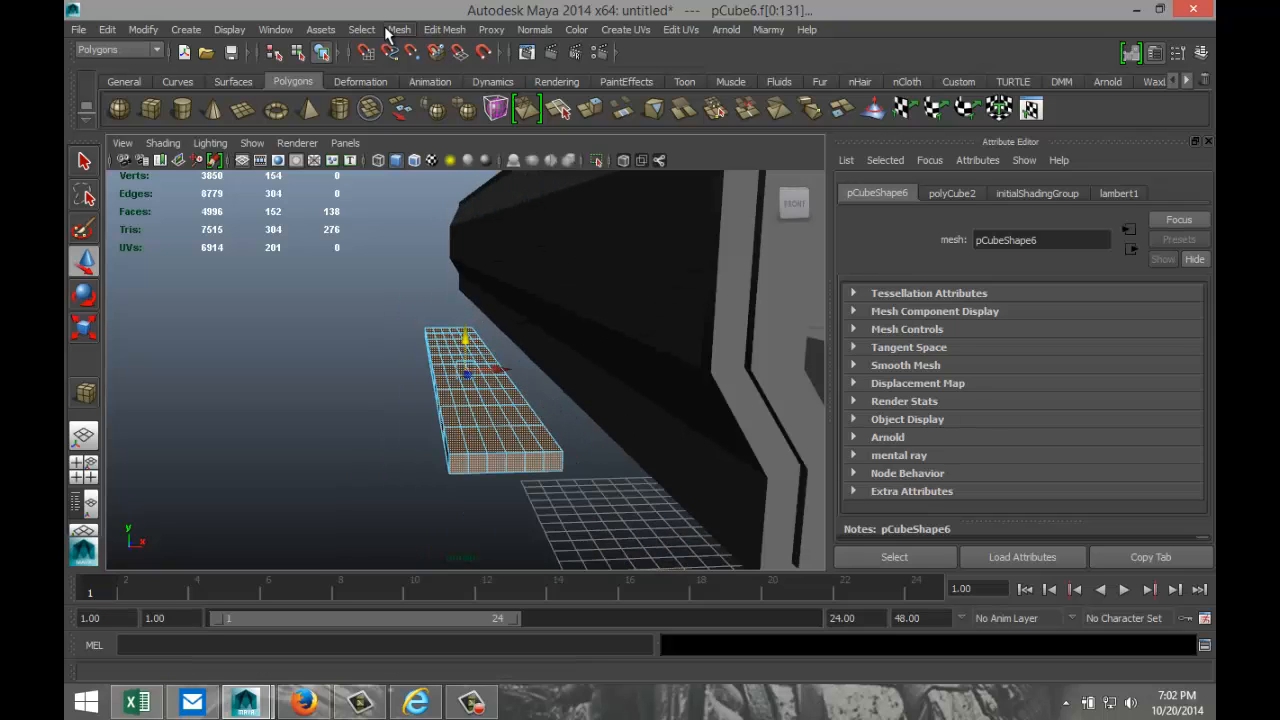
left_click(395, 30)
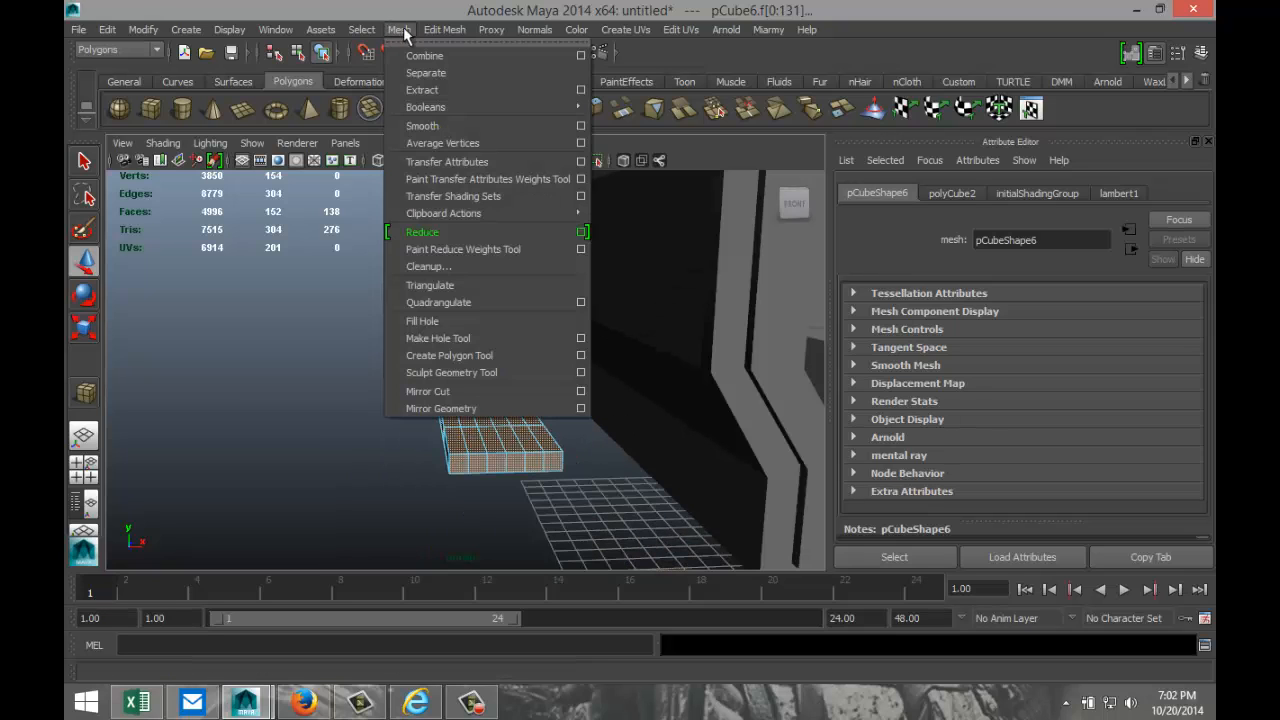
mouse_move(432, 35)
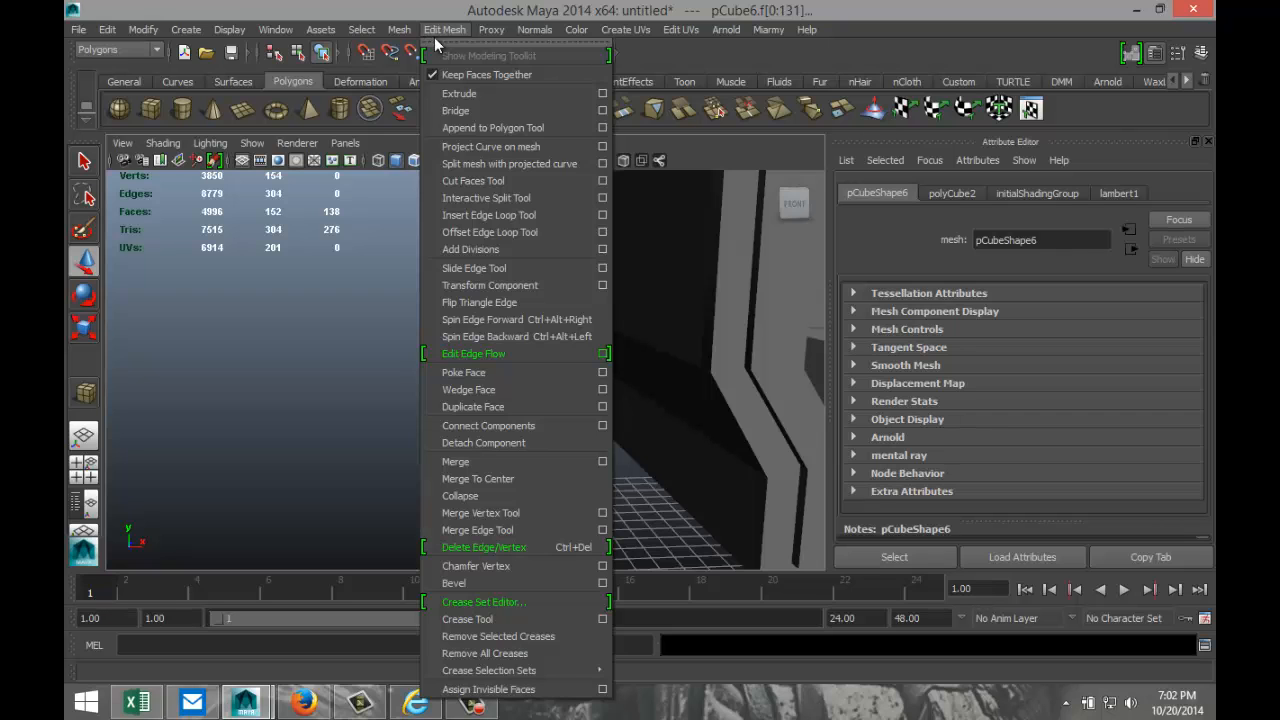
left_click(507, 372)
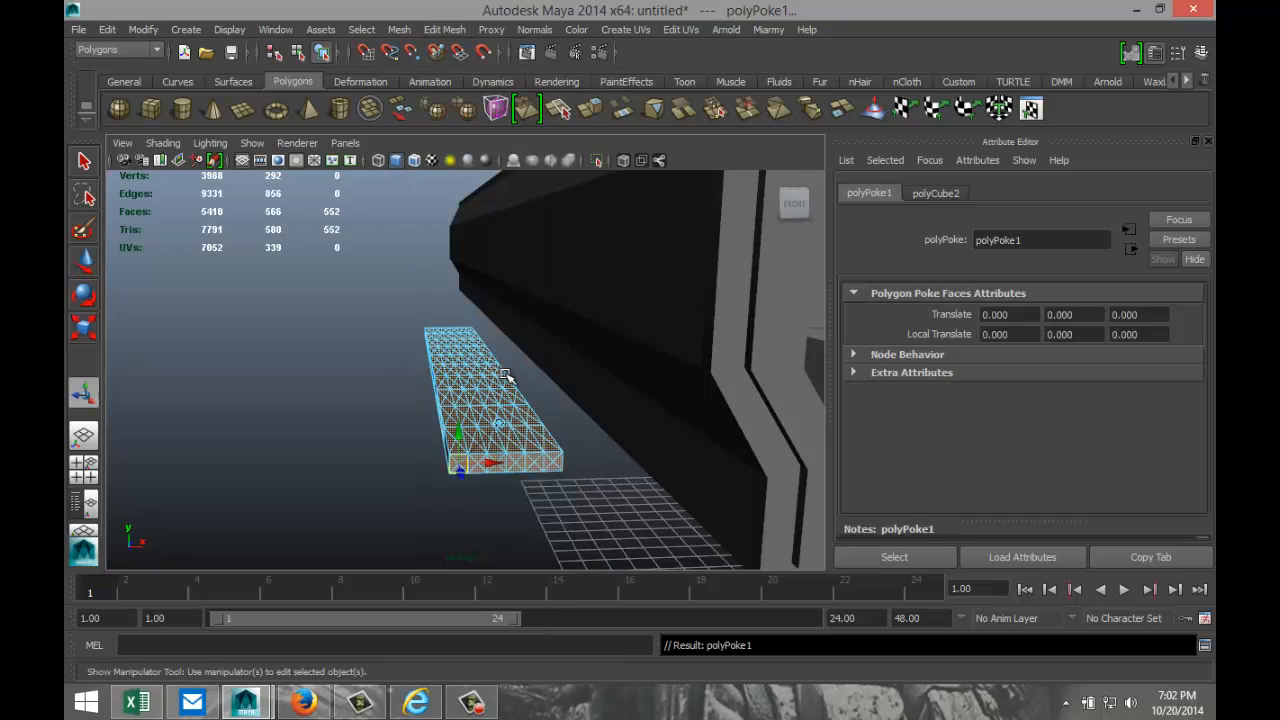
- Switch the poked flat cube to vertex selection with its top surface in close view
scroll(343, 425, "up", 2)
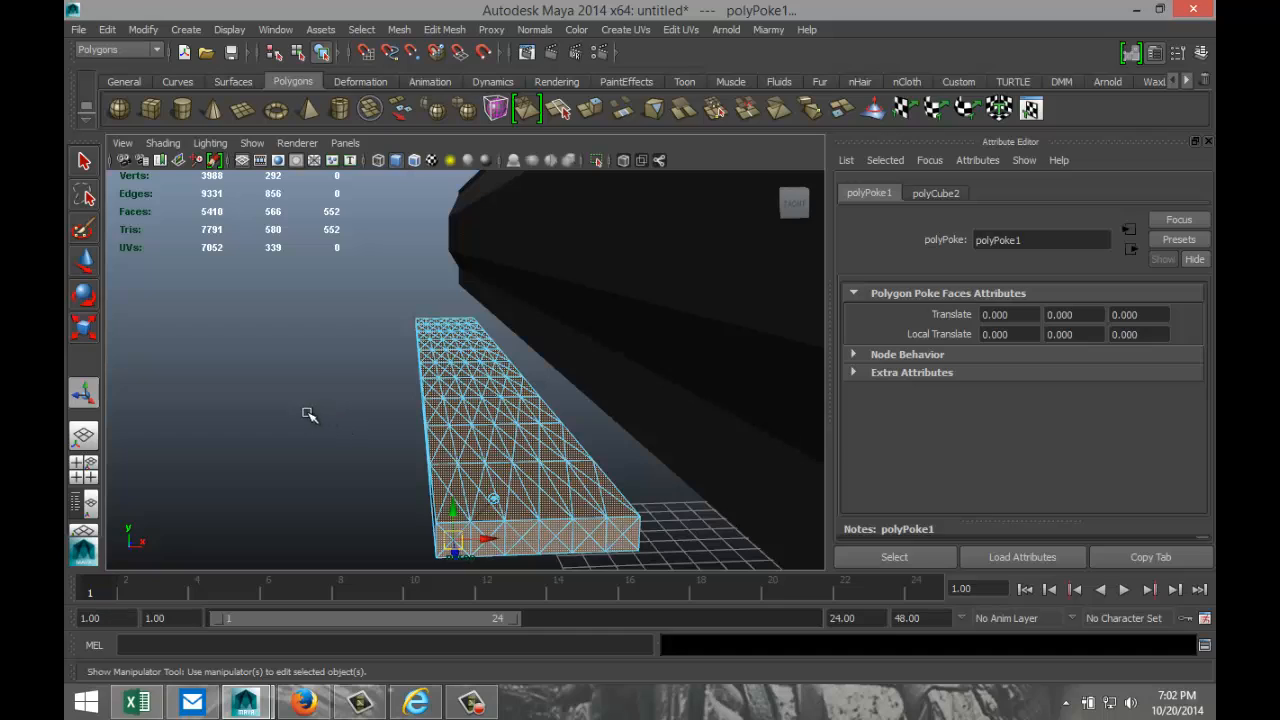
left_click_drag(308, 415, 471, 480, "alt")
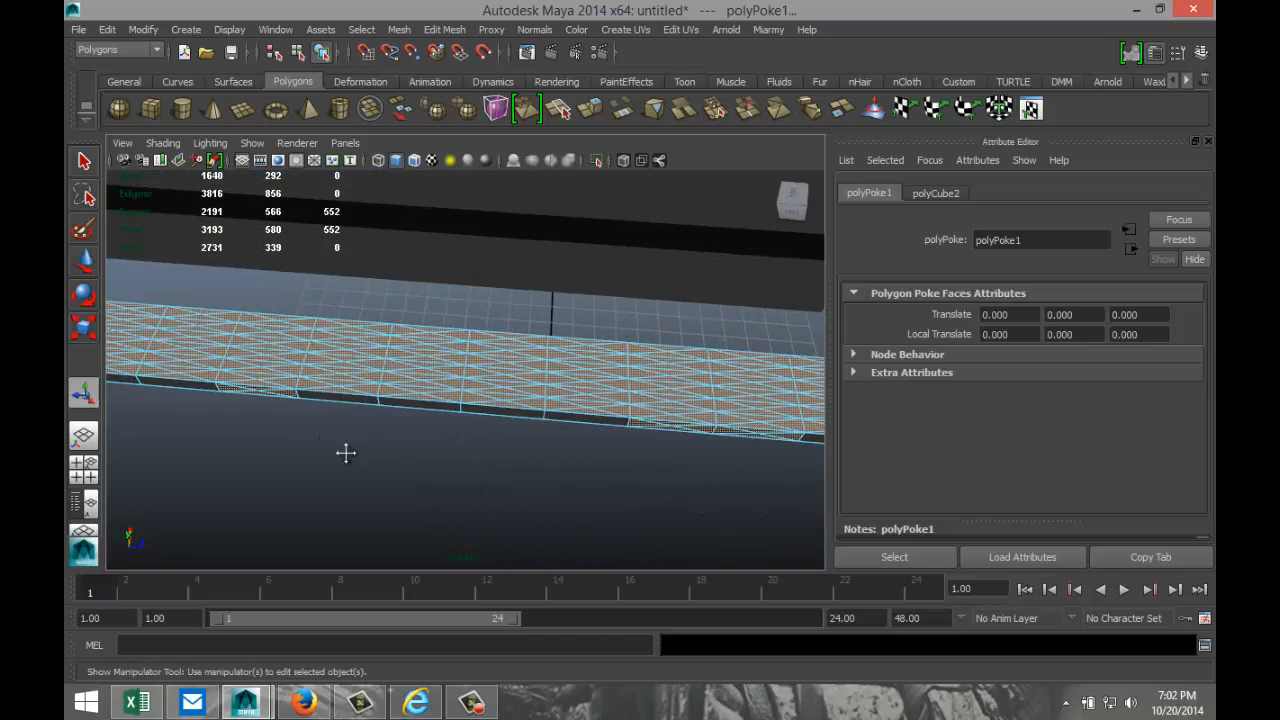
left_click_drag(345, 453, 403, 497, "alt")
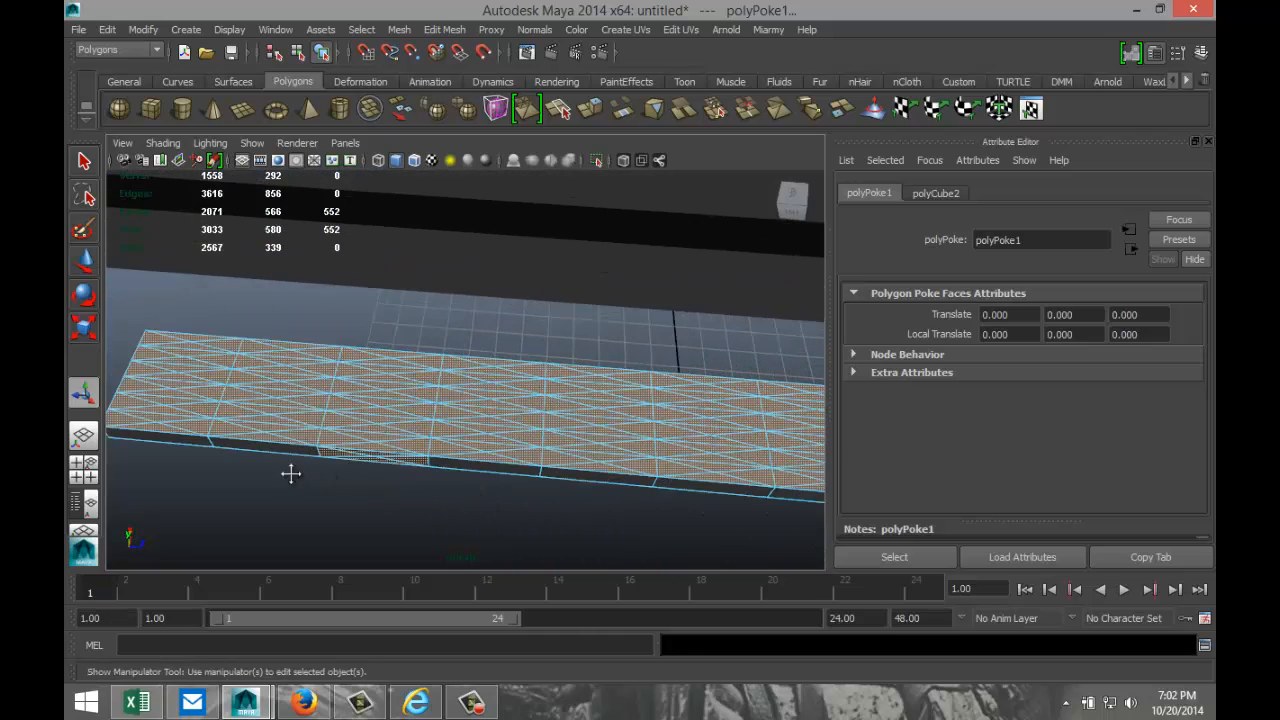
middle_click_drag(290, 473, 380, 489, "alt")
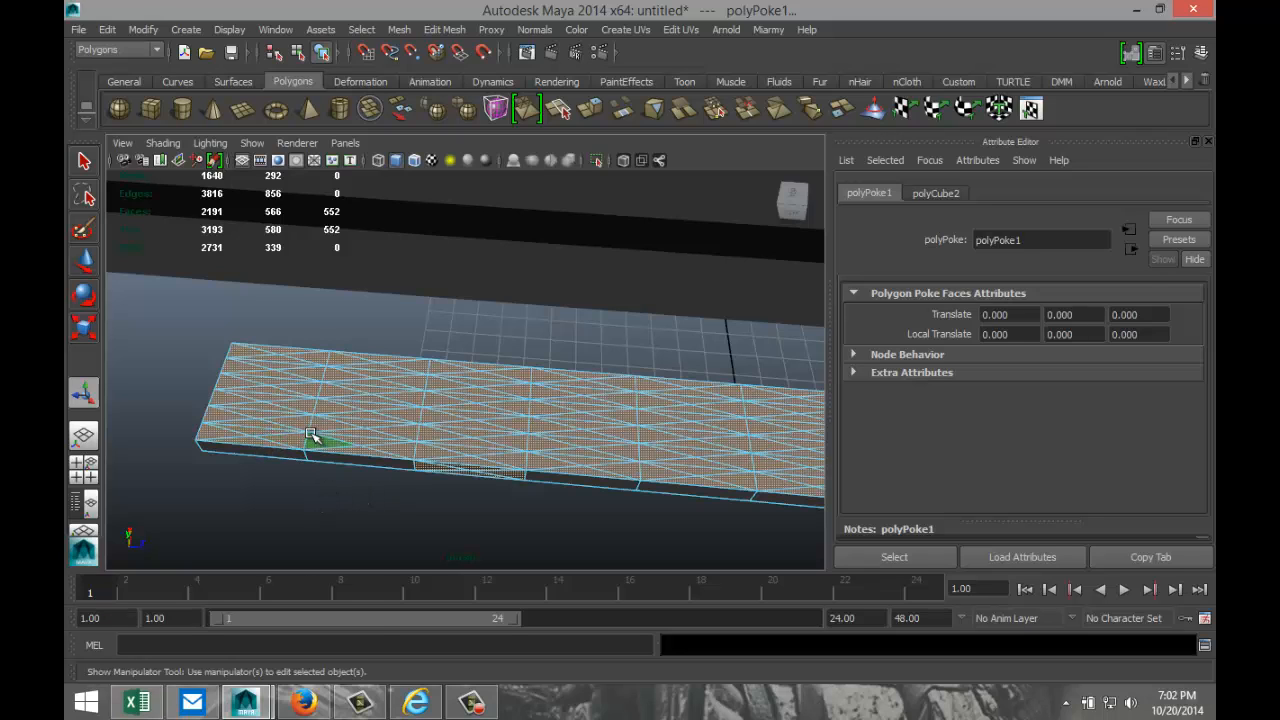
right_click_drag(306, 442, 250, 330)
left_click(308, 436)
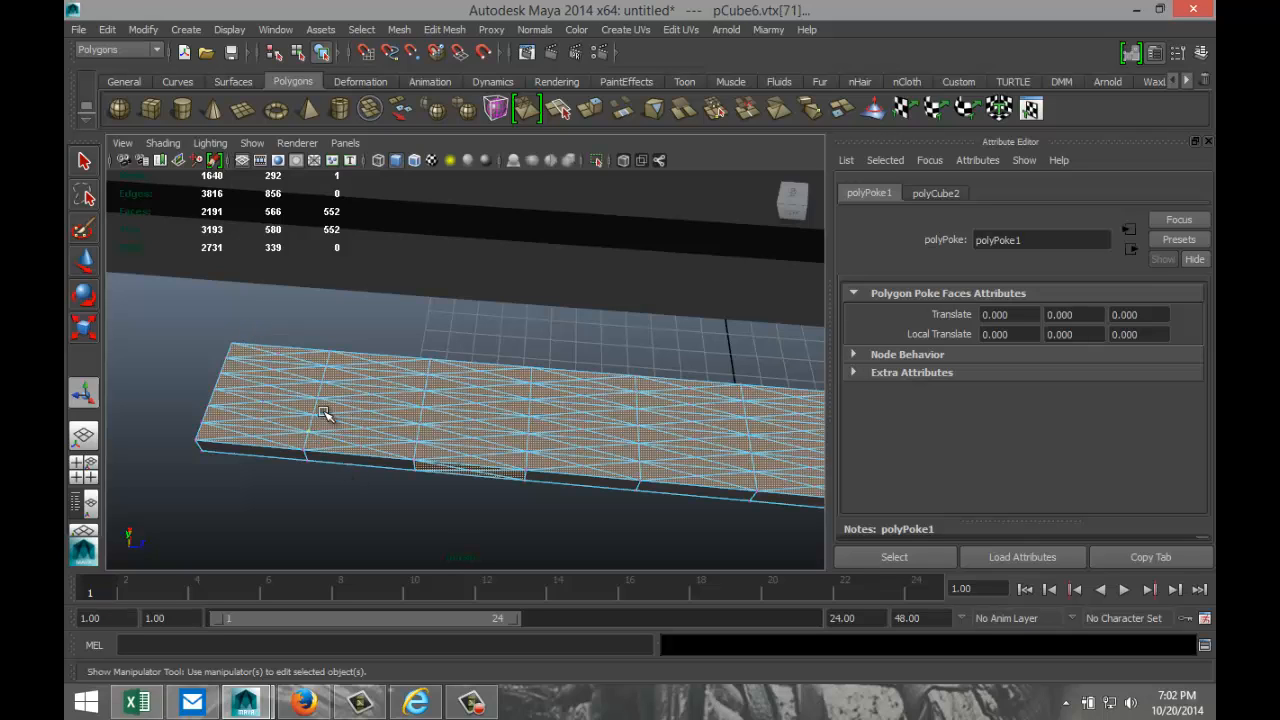
scroll(374, 466, "up", 2)
left_click(260, 430, "shift")
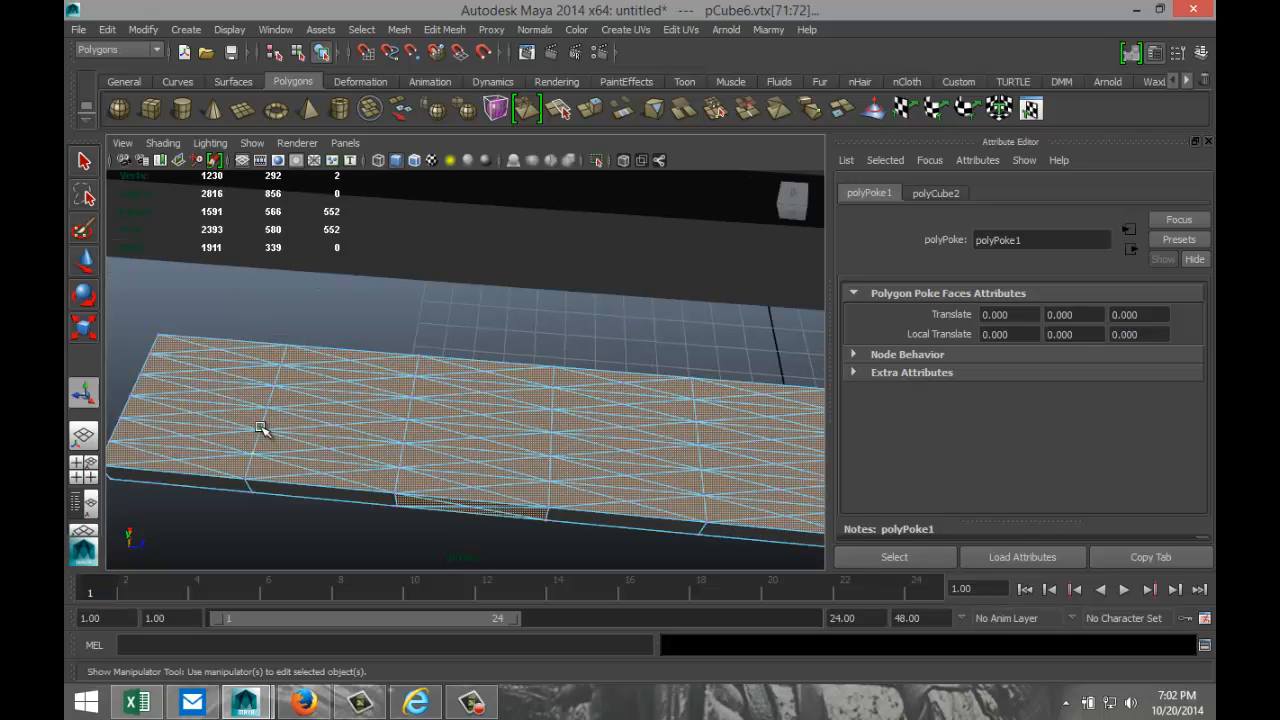
left_click(268, 408, "shift")
left_click(284, 528)
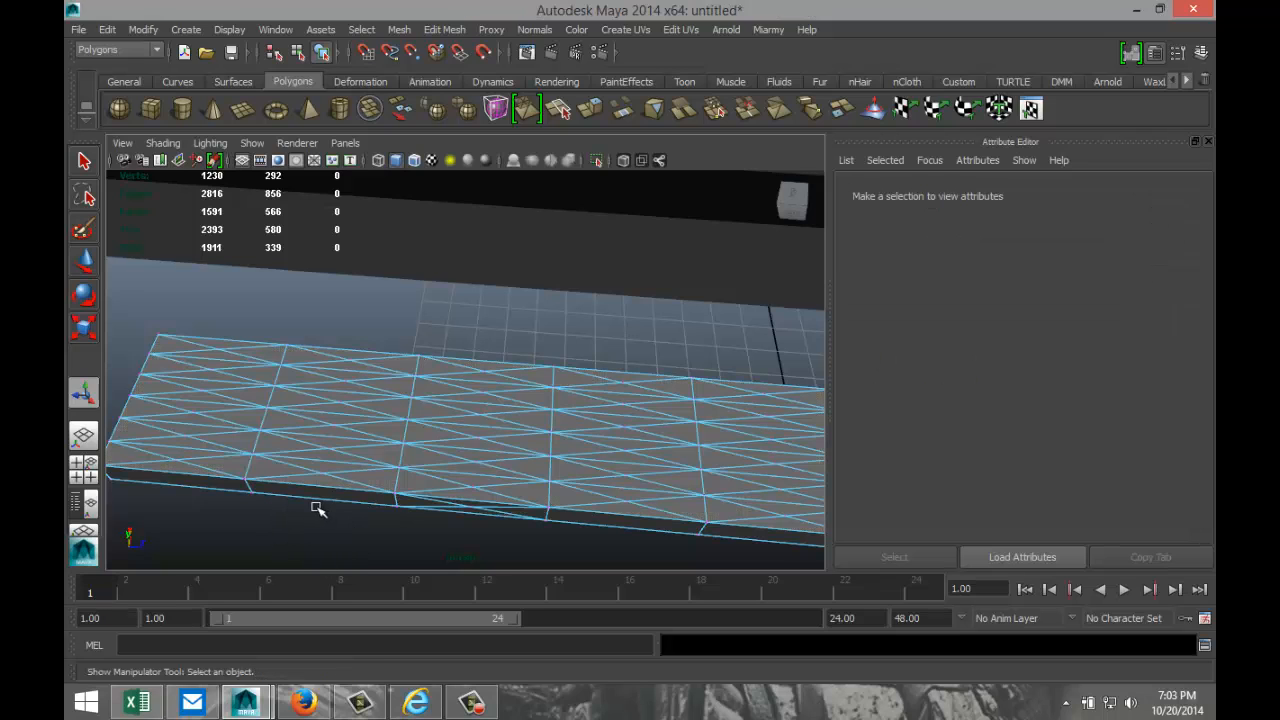
- Select the poked center vertices of all the squares on the flat cube's top surface and move them slightly along Y
middle_click_drag(235, 524, 337, 529, "alt")
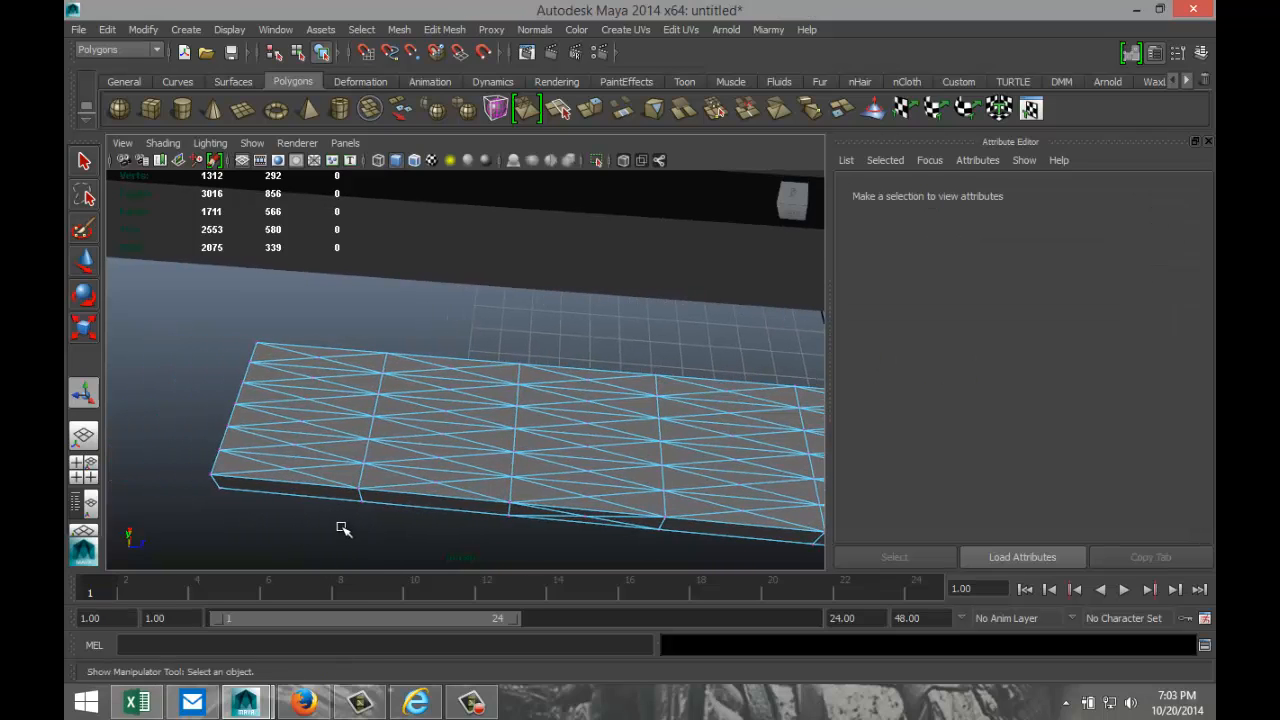
left_click(288, 469)
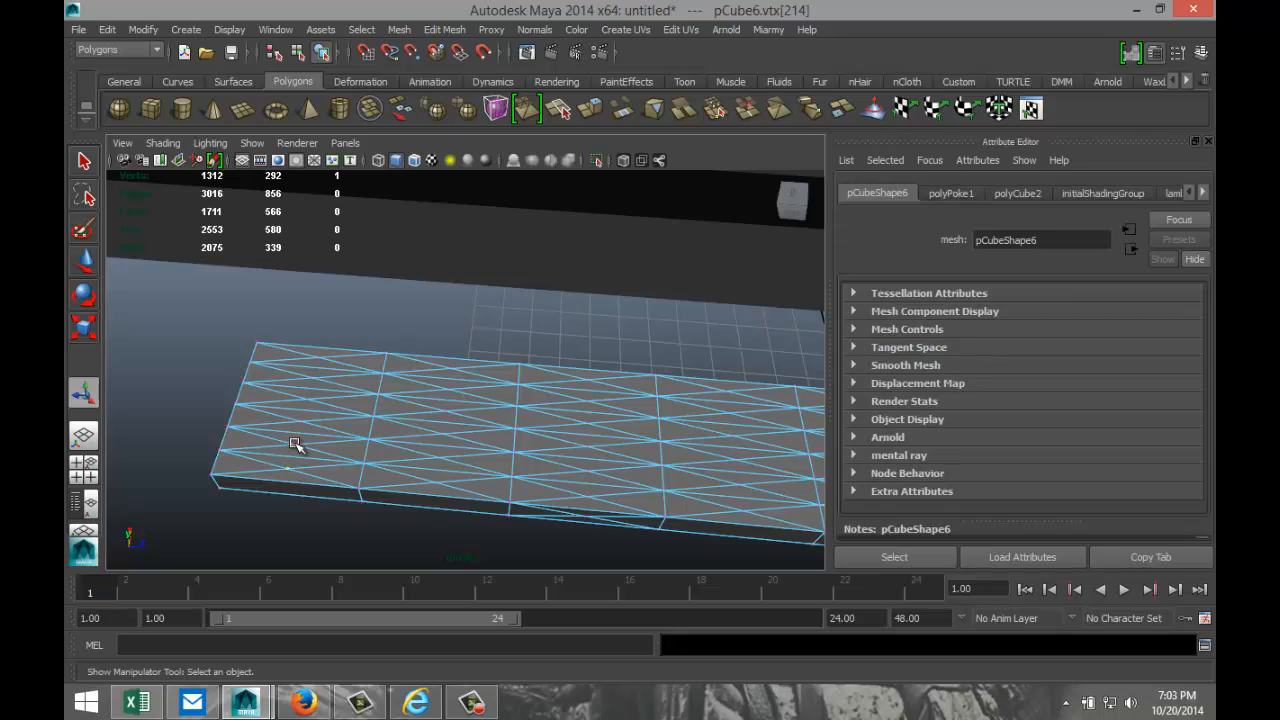
left_click(295, 444, "shift")
left_click(301, 421, "shift")
left_click(307, 399, "shift")
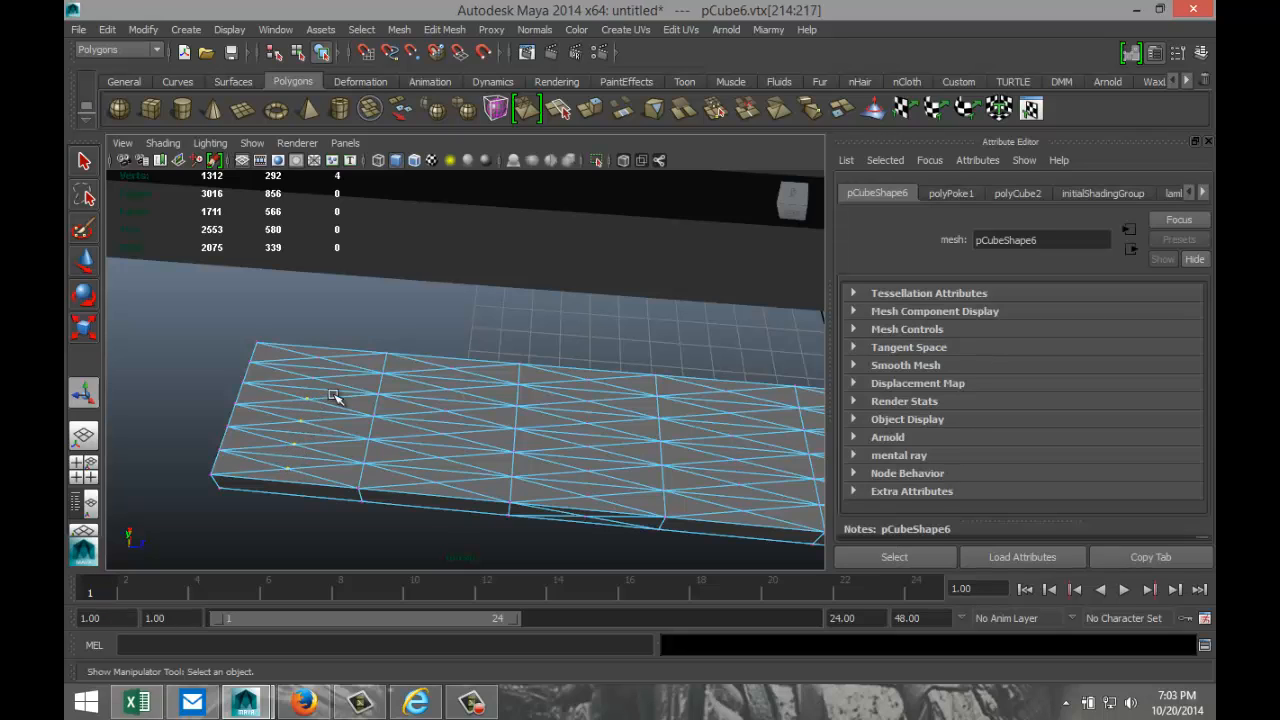
left_click(313, 377, "shift")
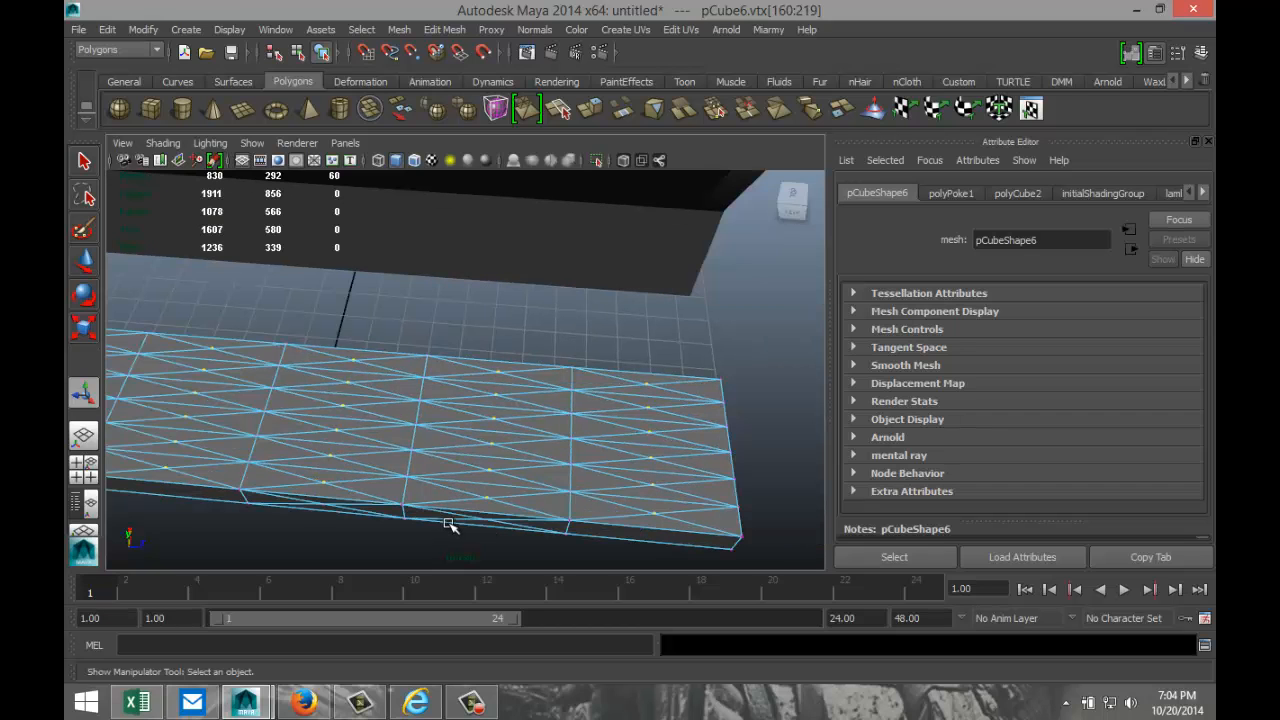
scroll(358, 461, "down", 5)
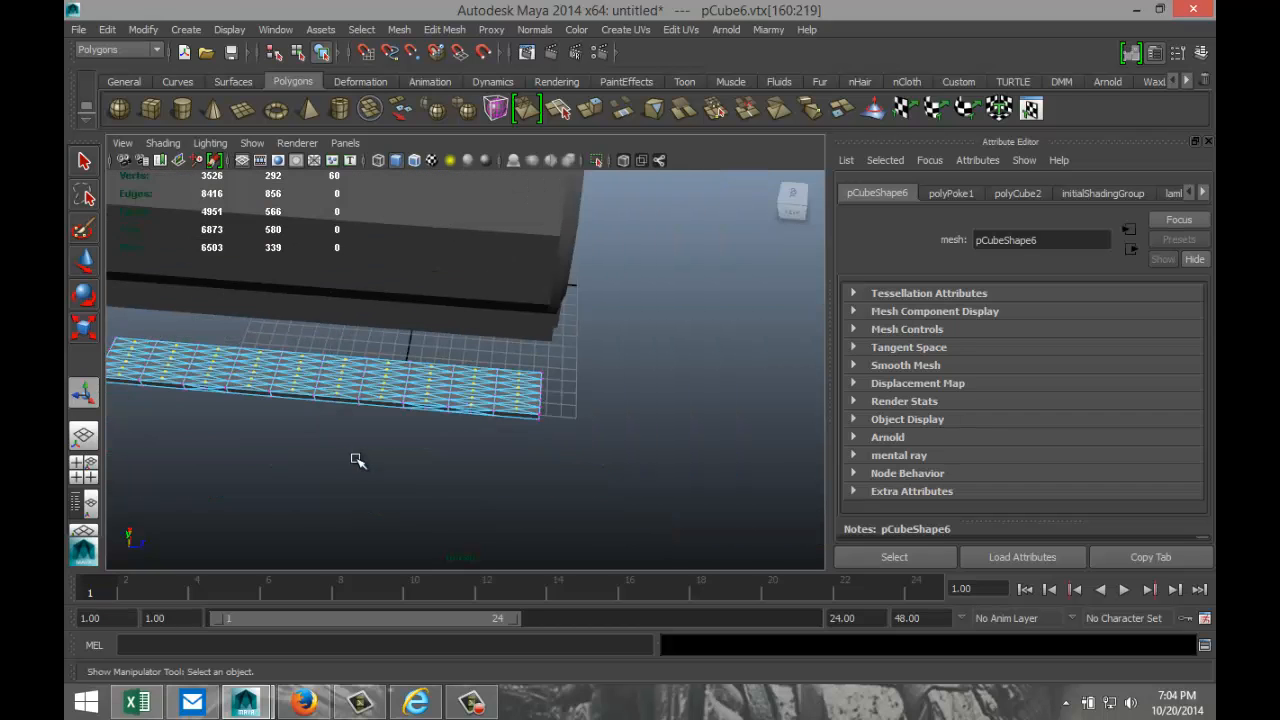
scroll(352, 473, "up", 4)
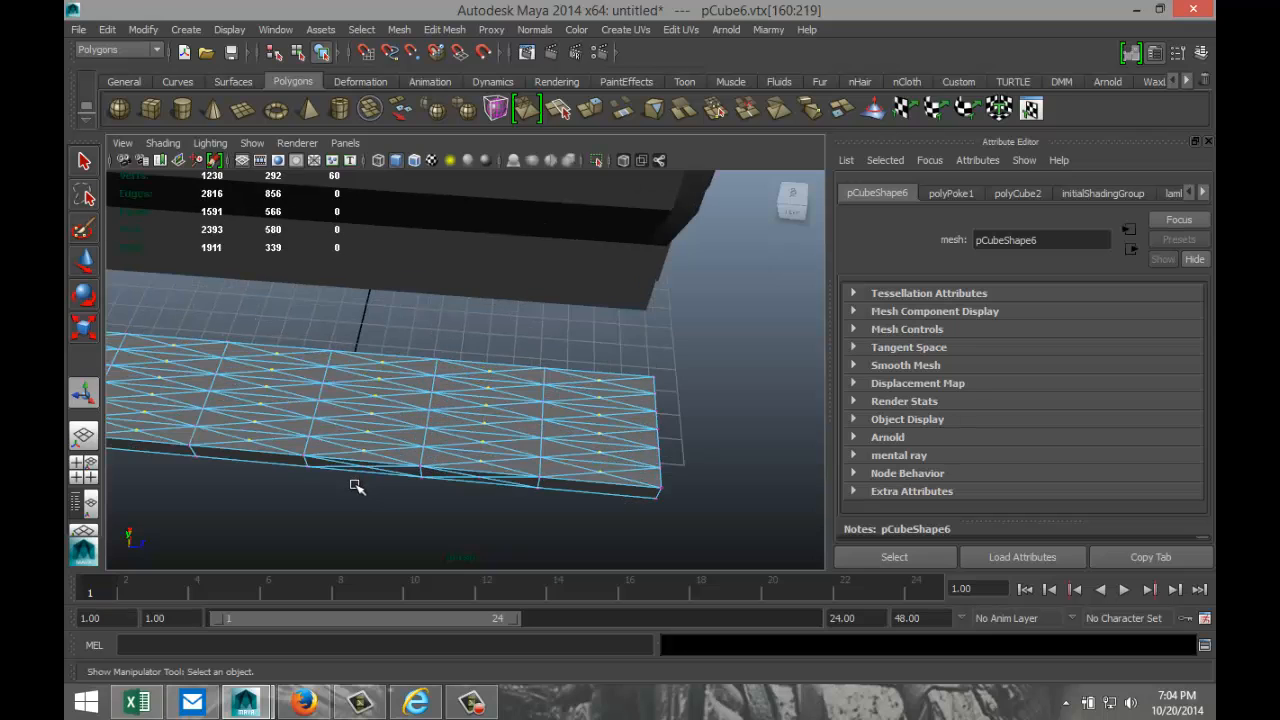
key("w")
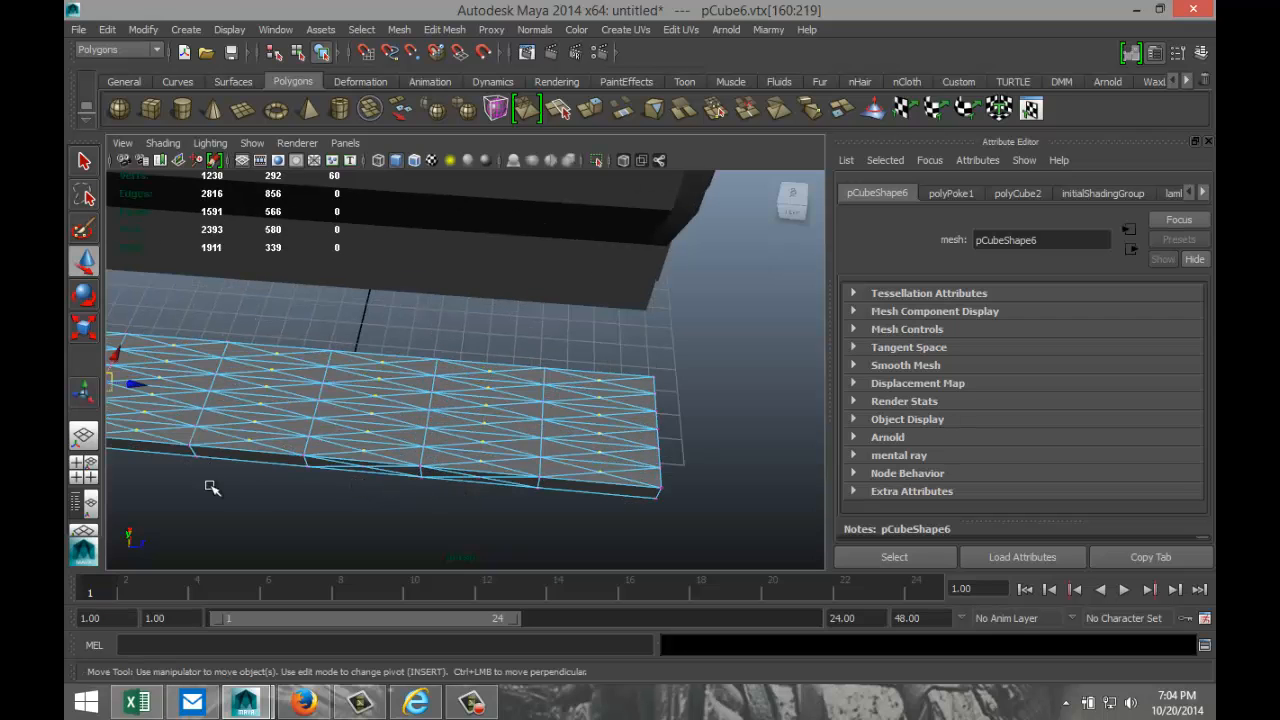
left_click_drag(206, 486, 391, 463, "alt")
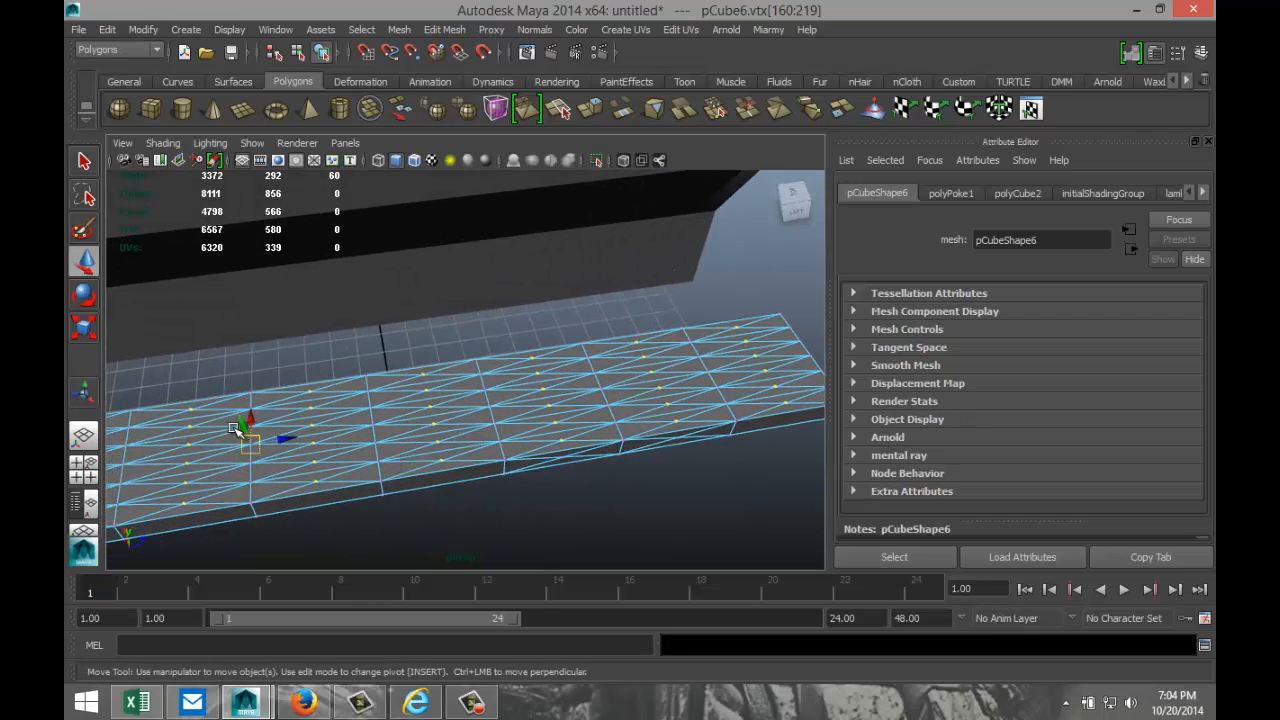
left_click_drag(241, 423, 249, 429)
left_click_drag(605, 509, 438, 462, "alt")
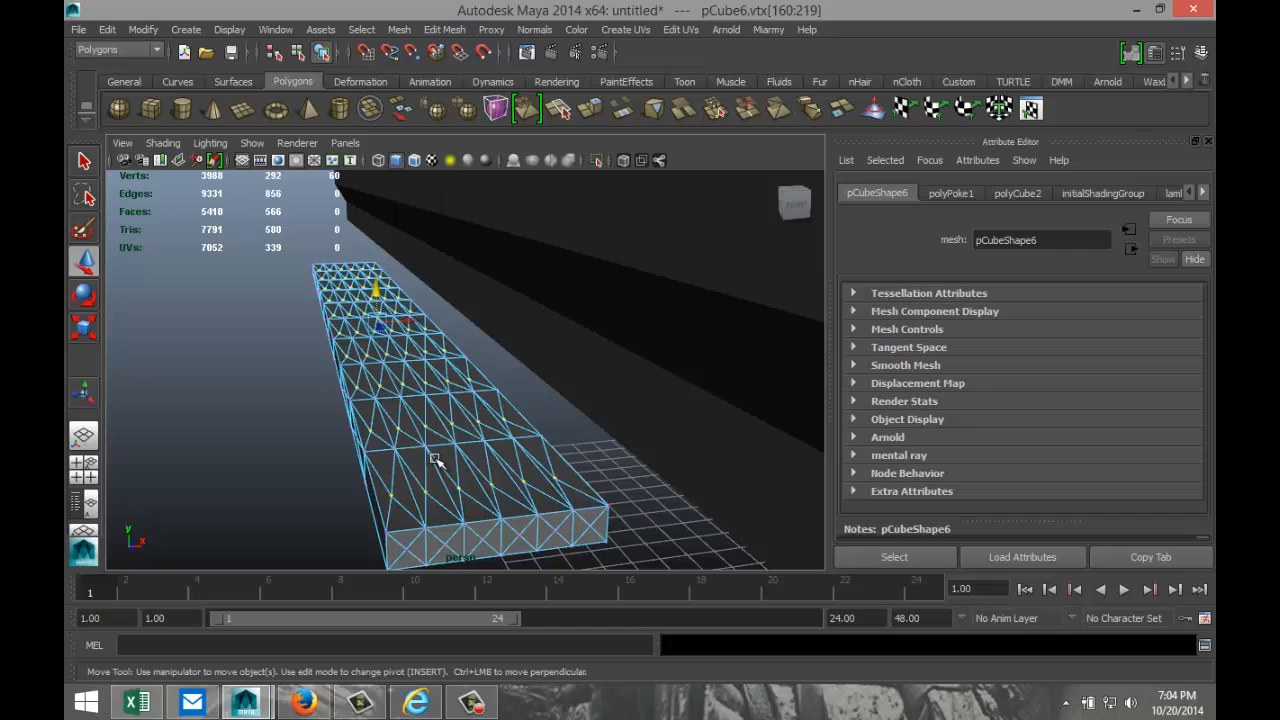
- Examine the raised squares on the flat cube's top in object mode from another angle, and restore the selection of their center vertices
left_click(259, 454)
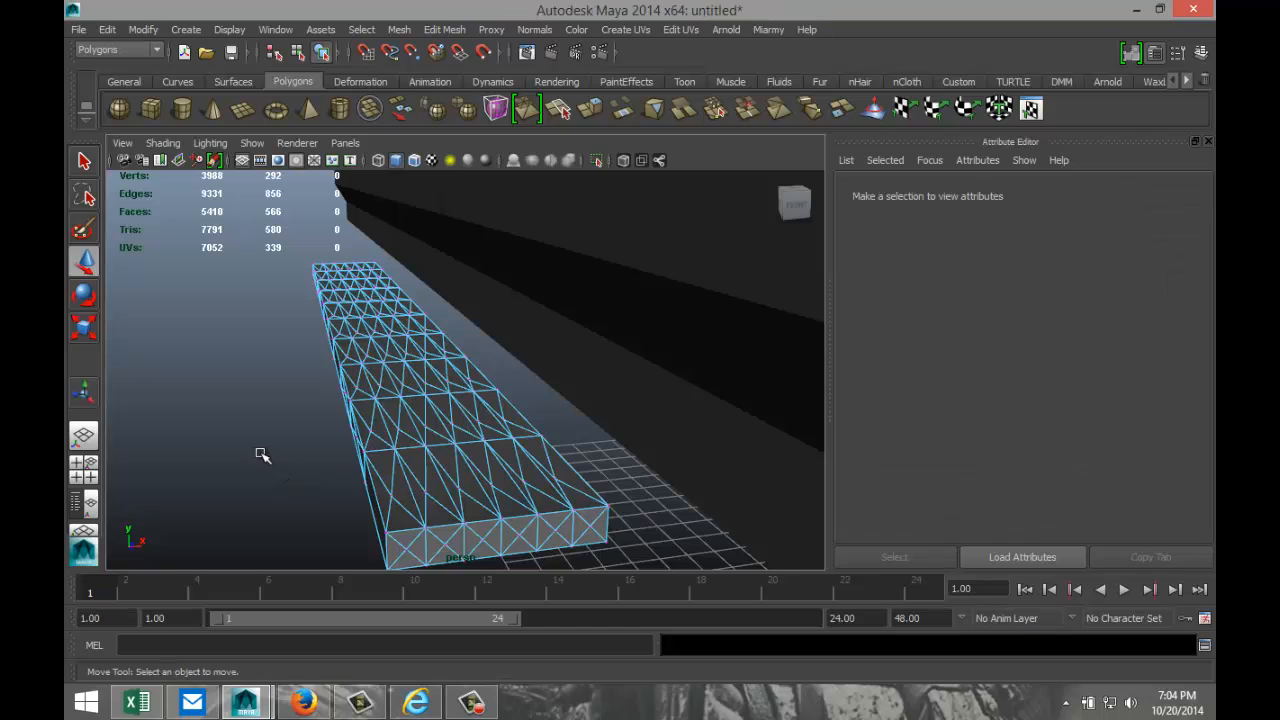
right_click_drag(685, 412, 730, 322)
left_click(706, 418)
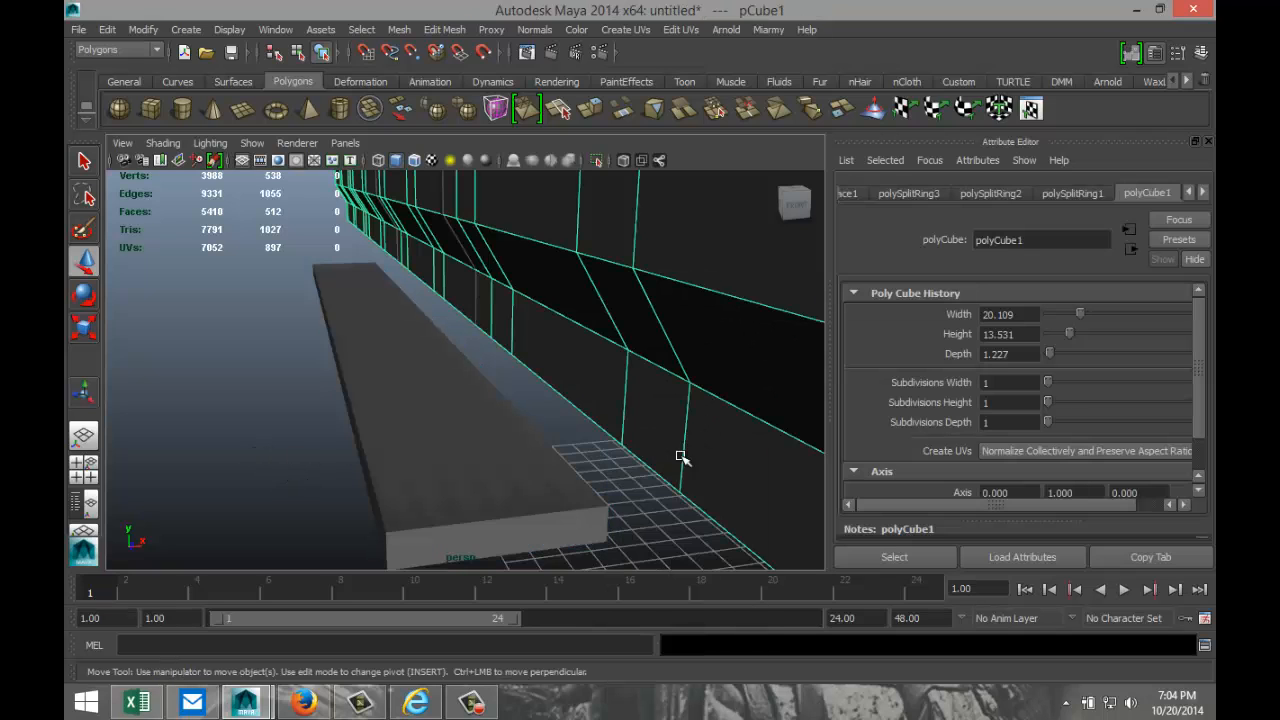
left_click_drag(661, 506, 577, 514, "alt")
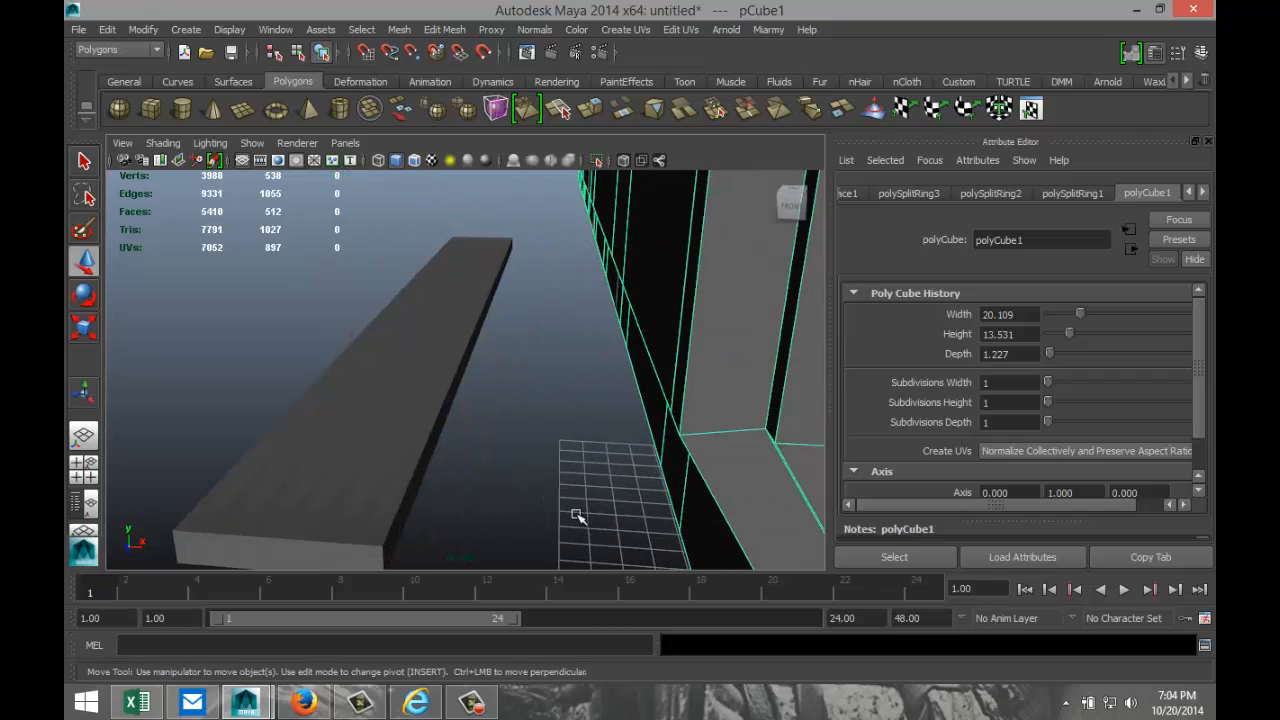
left_click(396, 450)
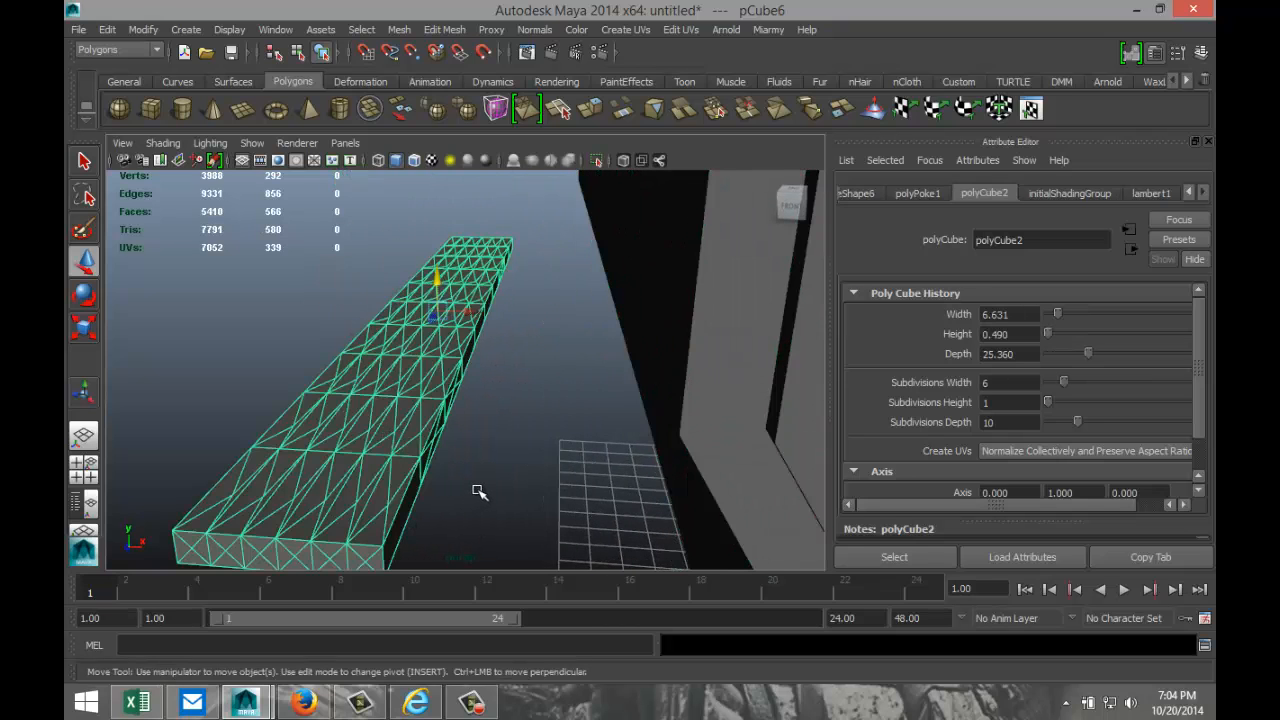
key("ctrl+z")
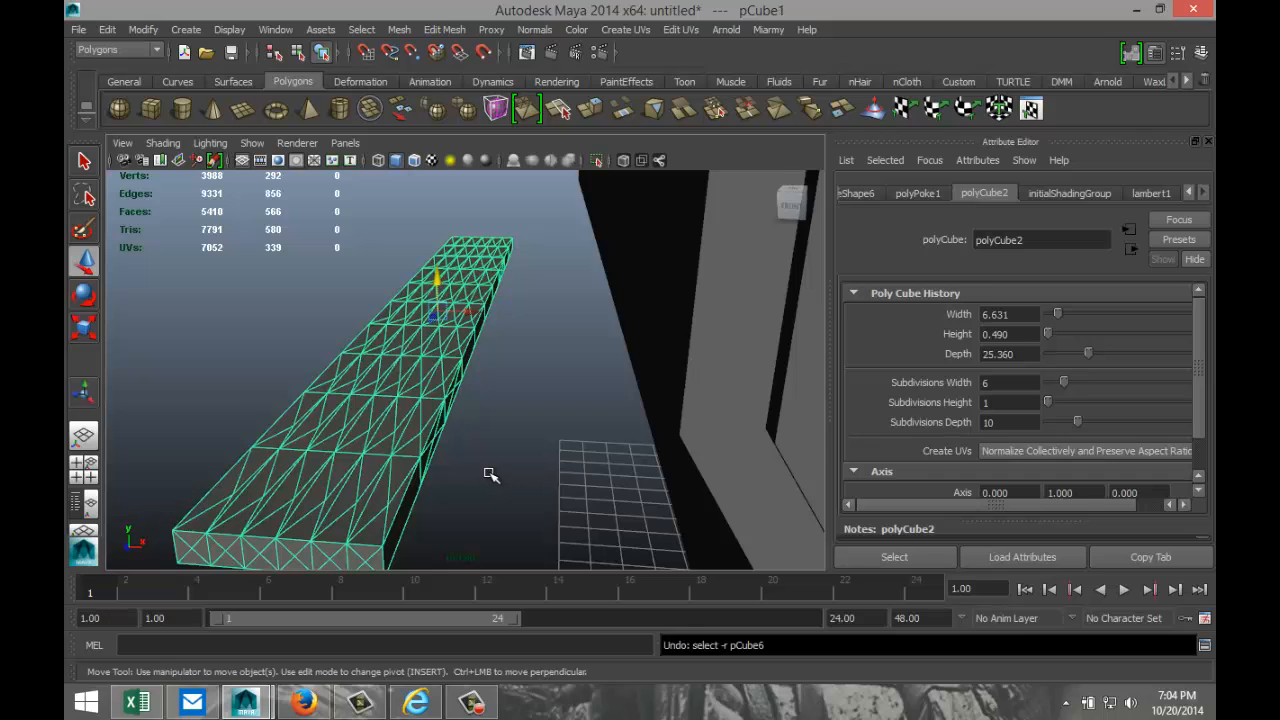
key("ctrl+z")
key("ctrl+z")
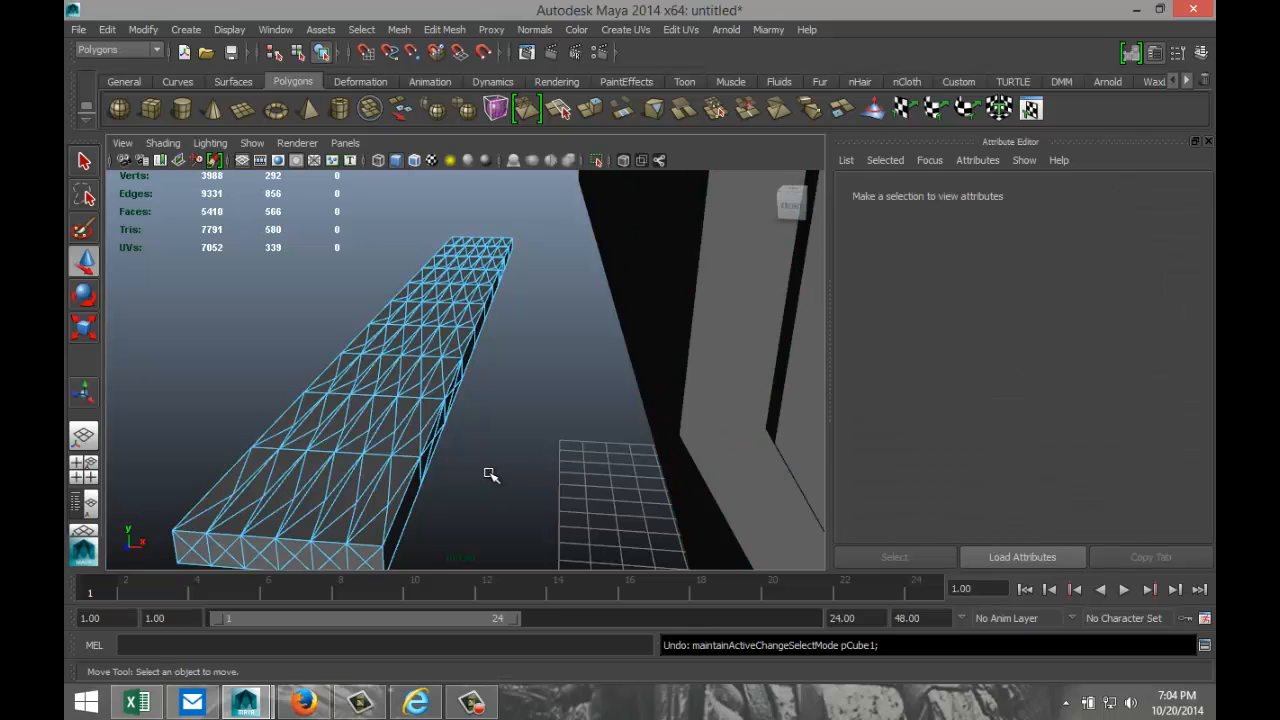
key("ctrl+z")
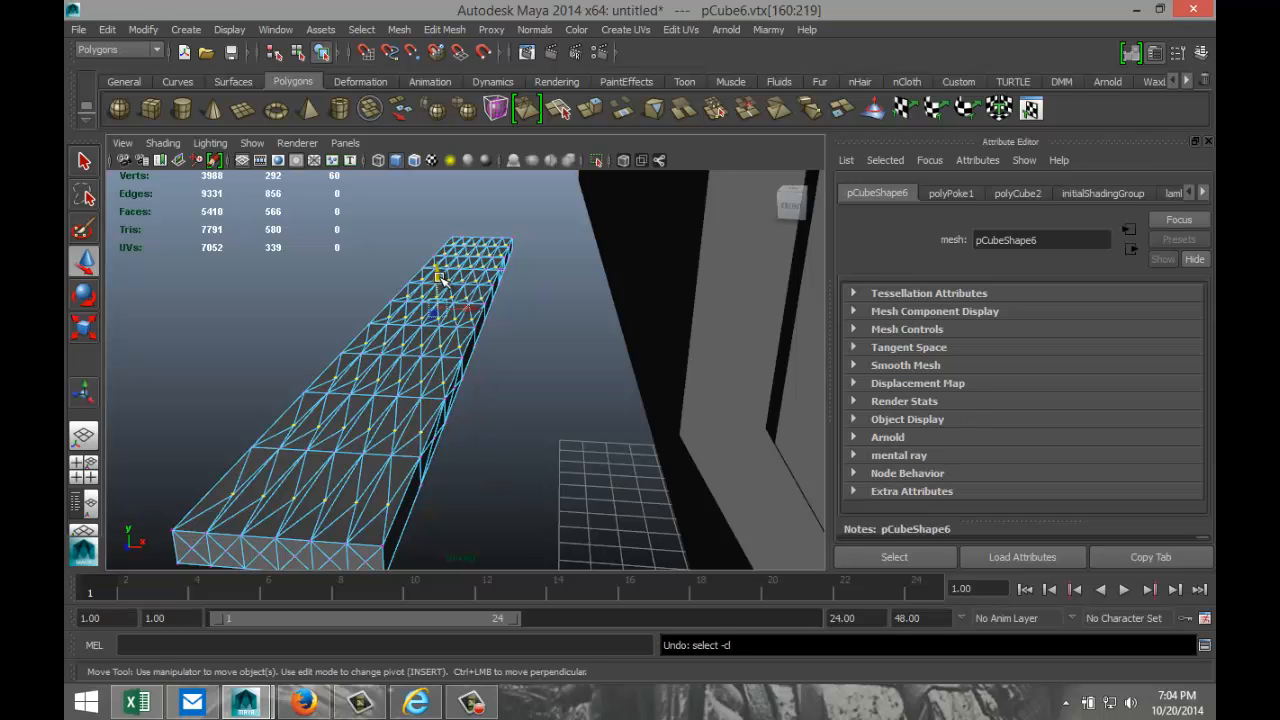
mouse_move(441, 279)
left_mouse_down()
mouse_move(435, 265)
mouse_move(438, 285)
left_mouse_up()
left_click(554, 363)
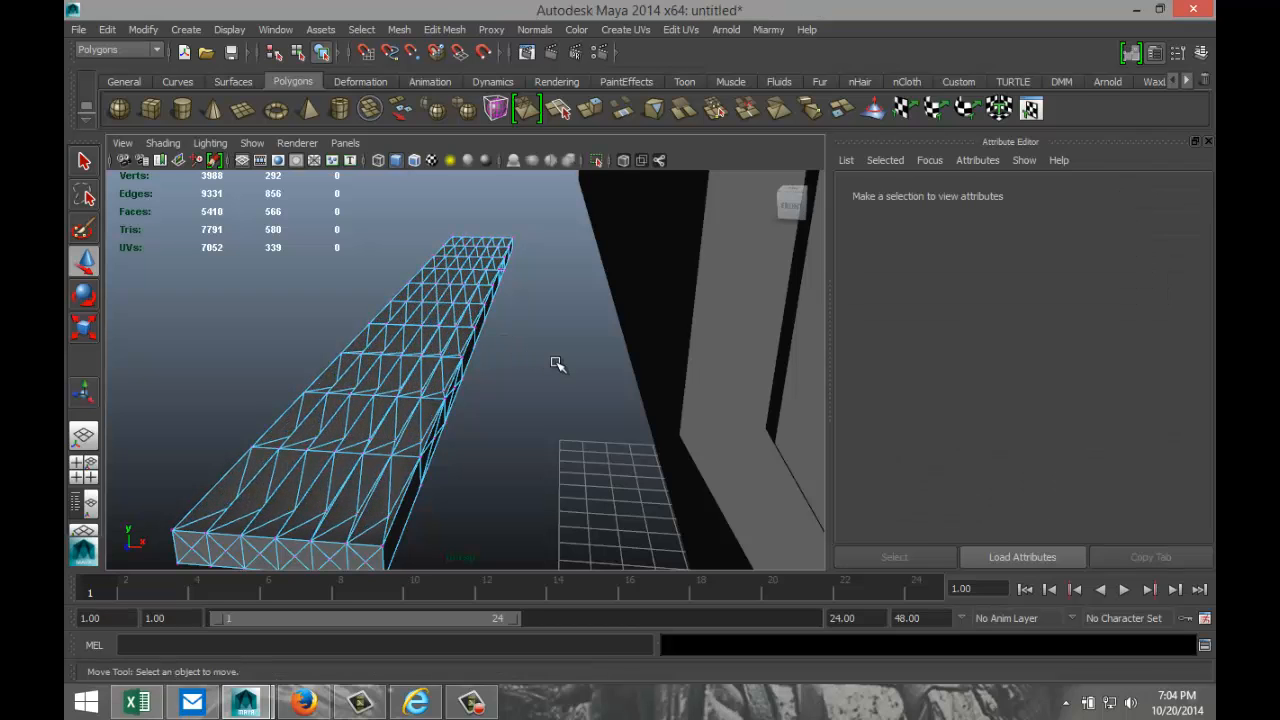
left_click(720, 342)
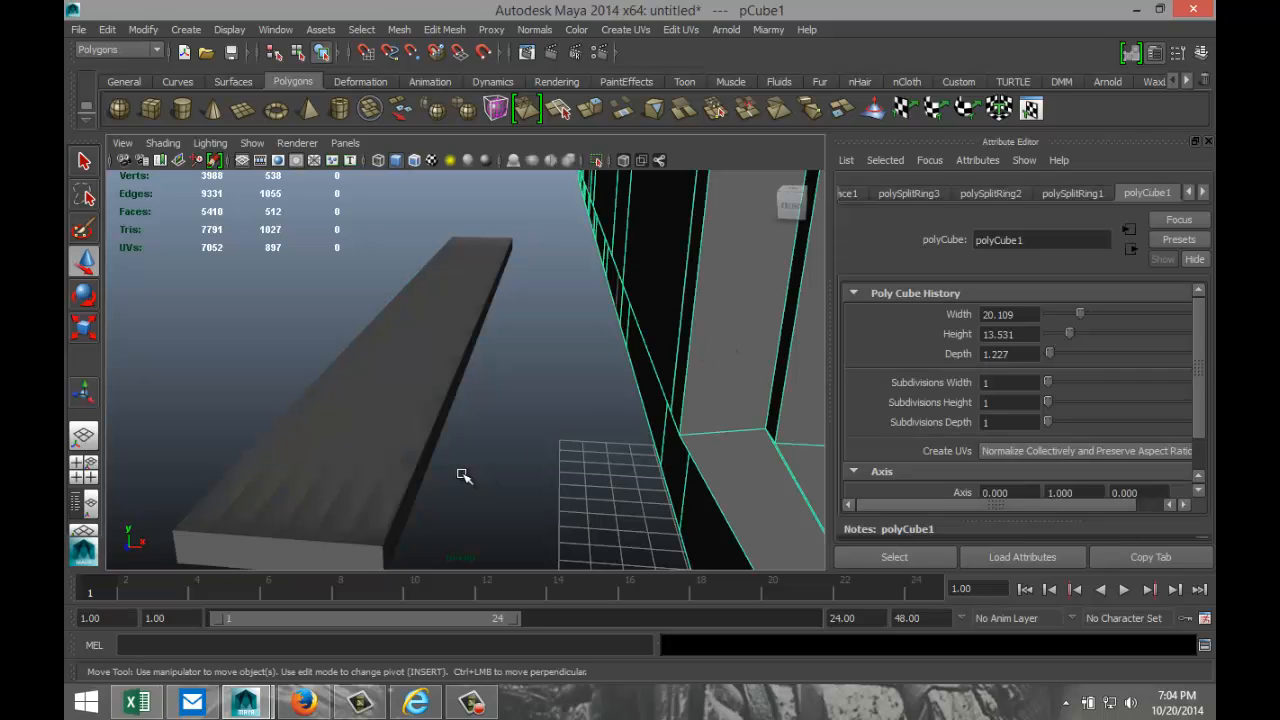
left_click_drag(471, 477, 503, 471, "alt")
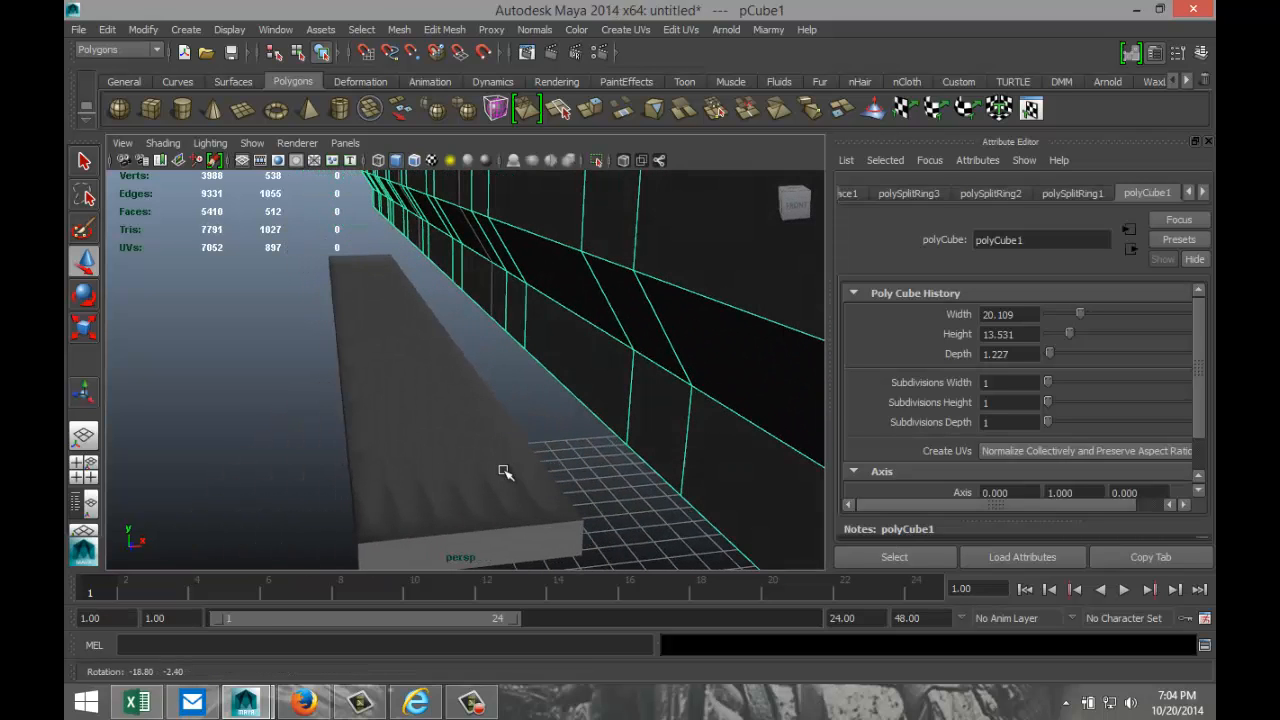
key("ctrl+z")
key("ctrl+z")
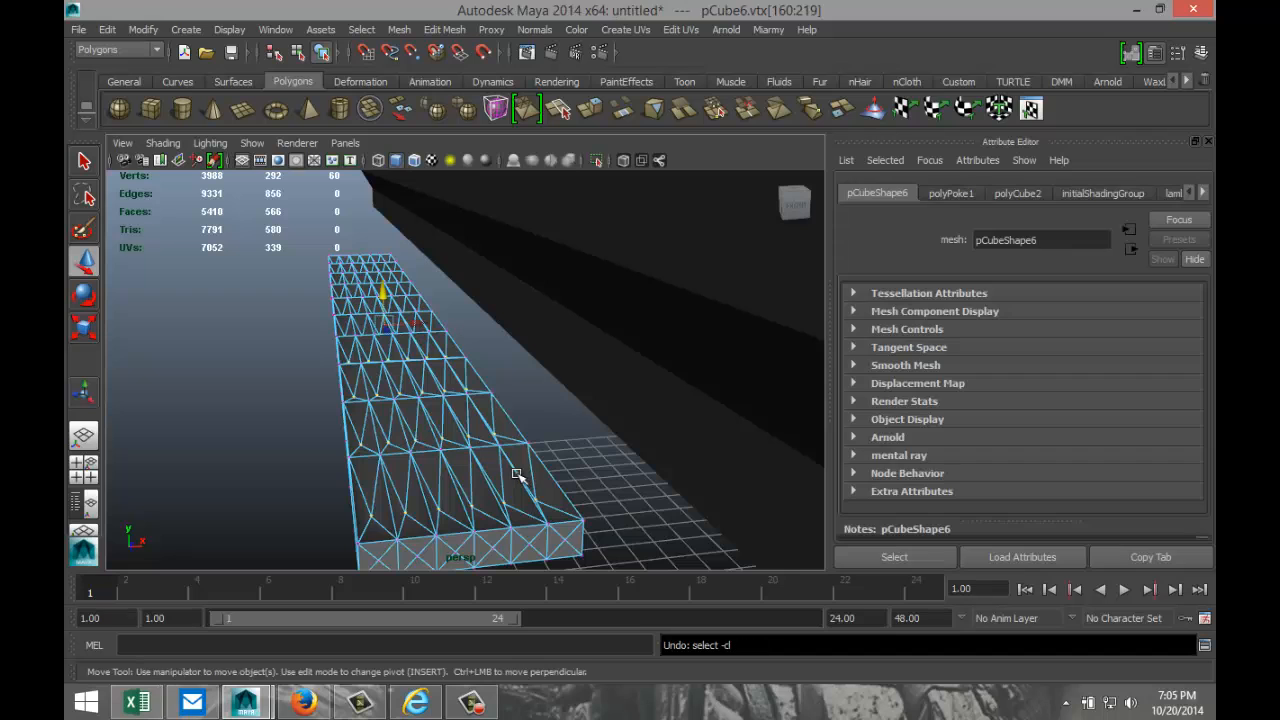
left_click_drag(383, 292, 383, 273)
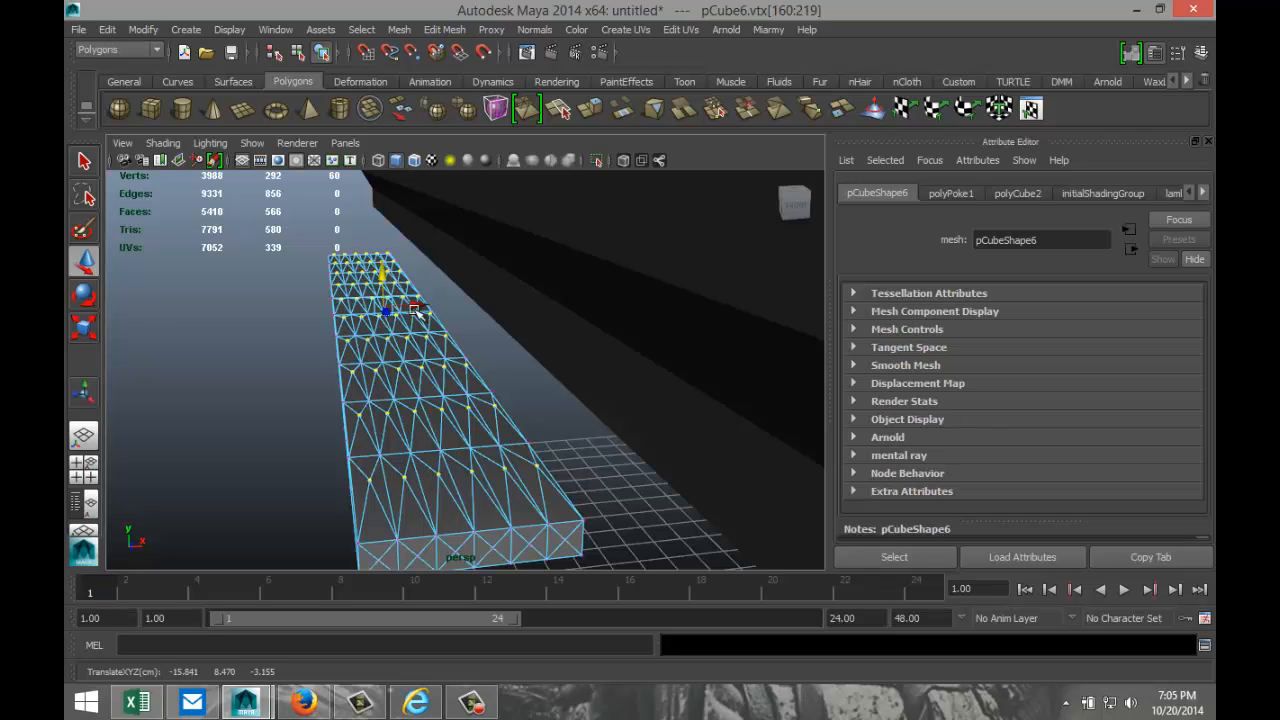
key("ctrl+z")
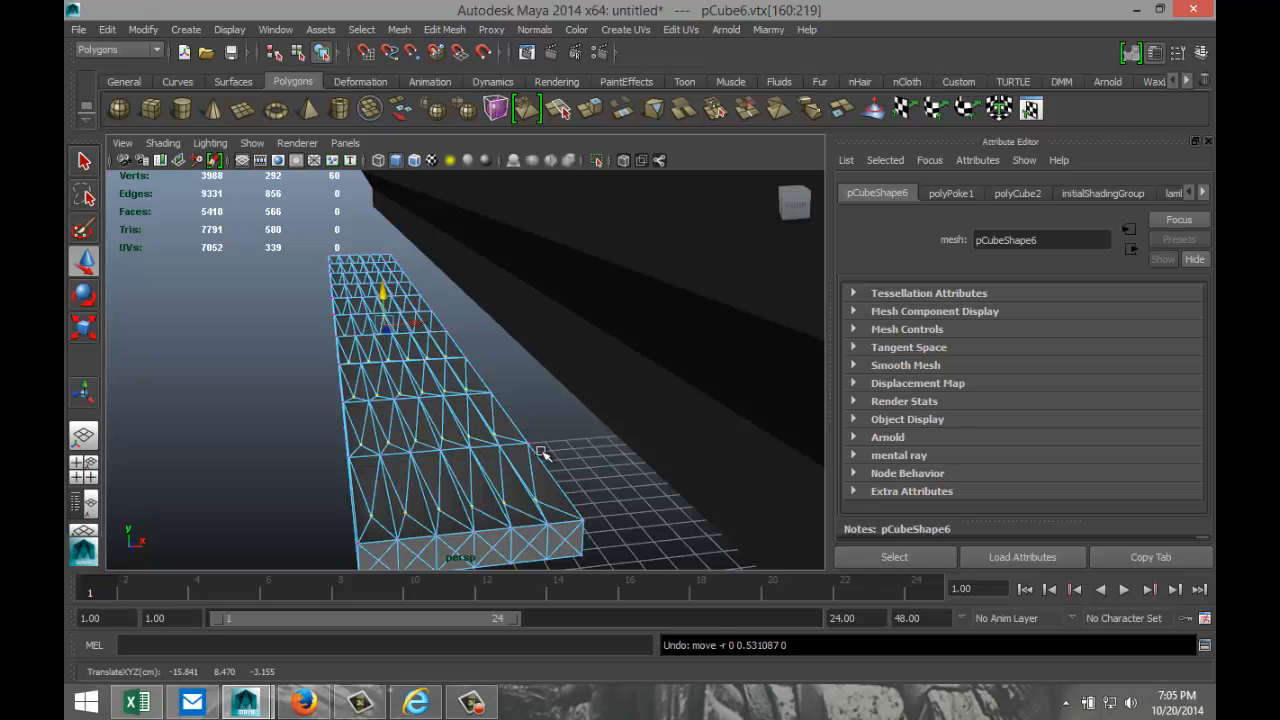
key("ctrl+z")
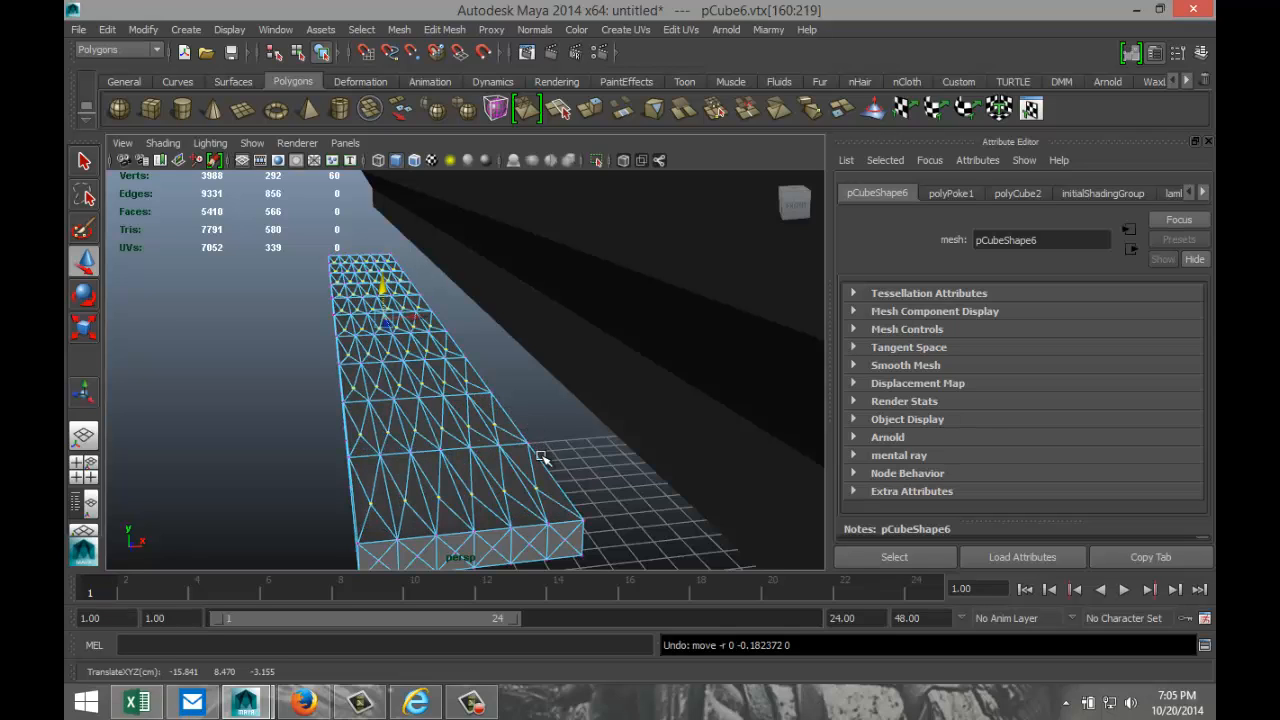
- Apply Poke Face again to the faces around the selected center vertices on the flat cube's top, and clear the component selection
left_click(445, 31)
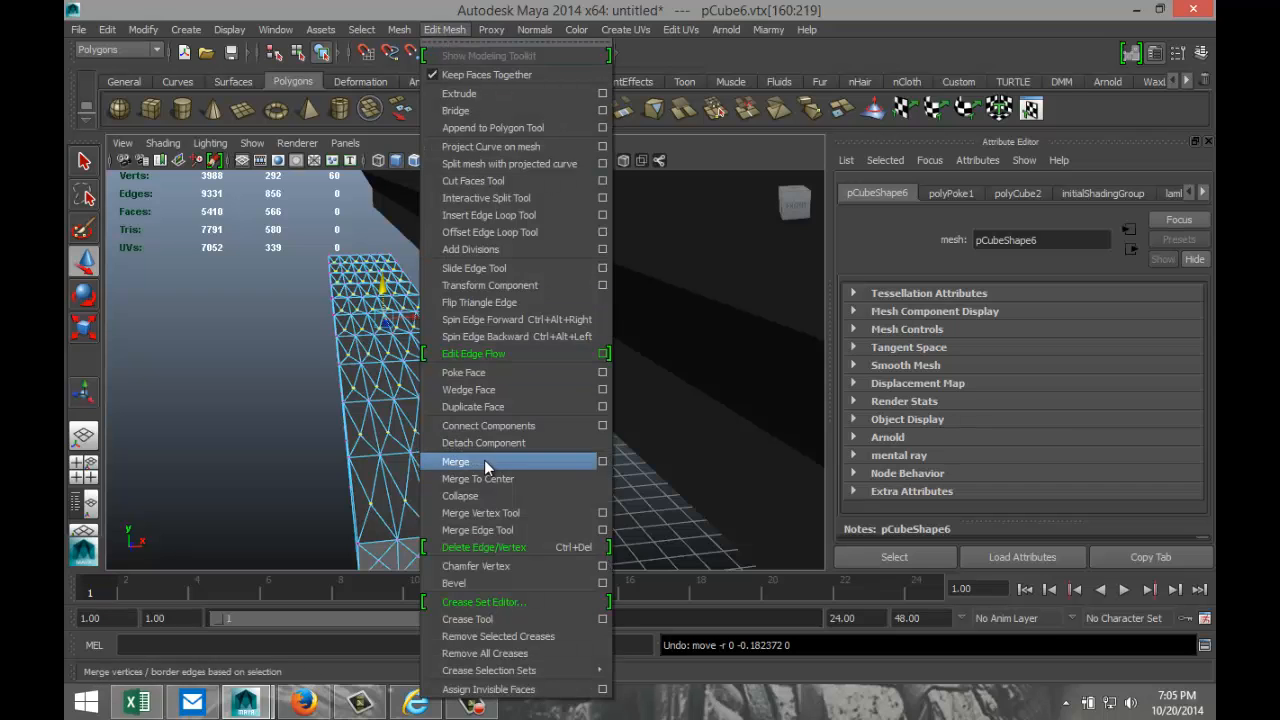
left_click(488, 372)
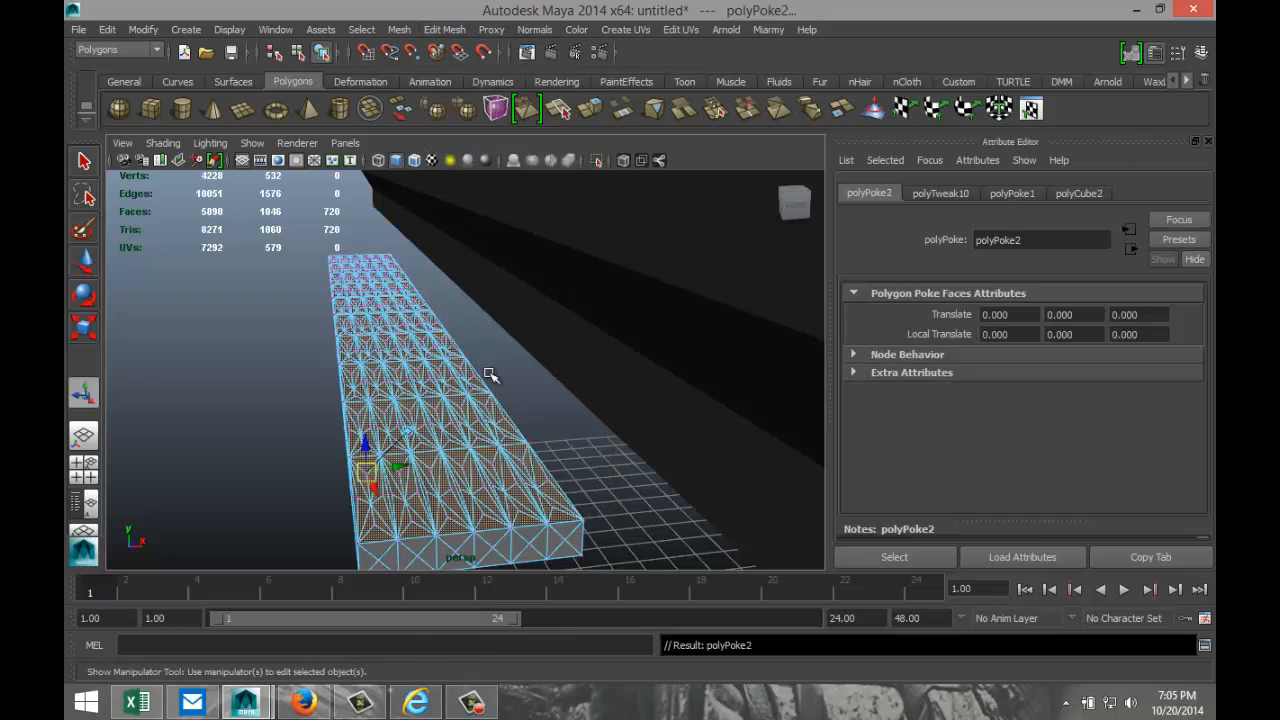
left_click(284, 390)
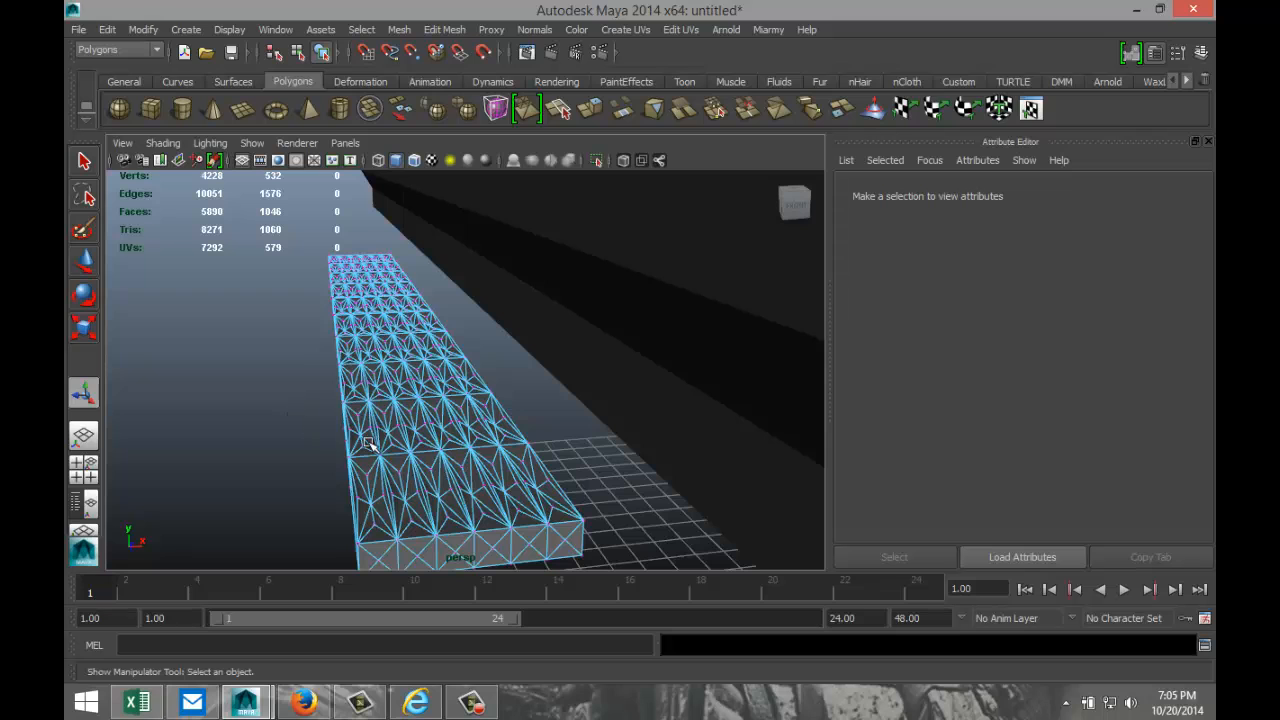
left_click(627, 398)
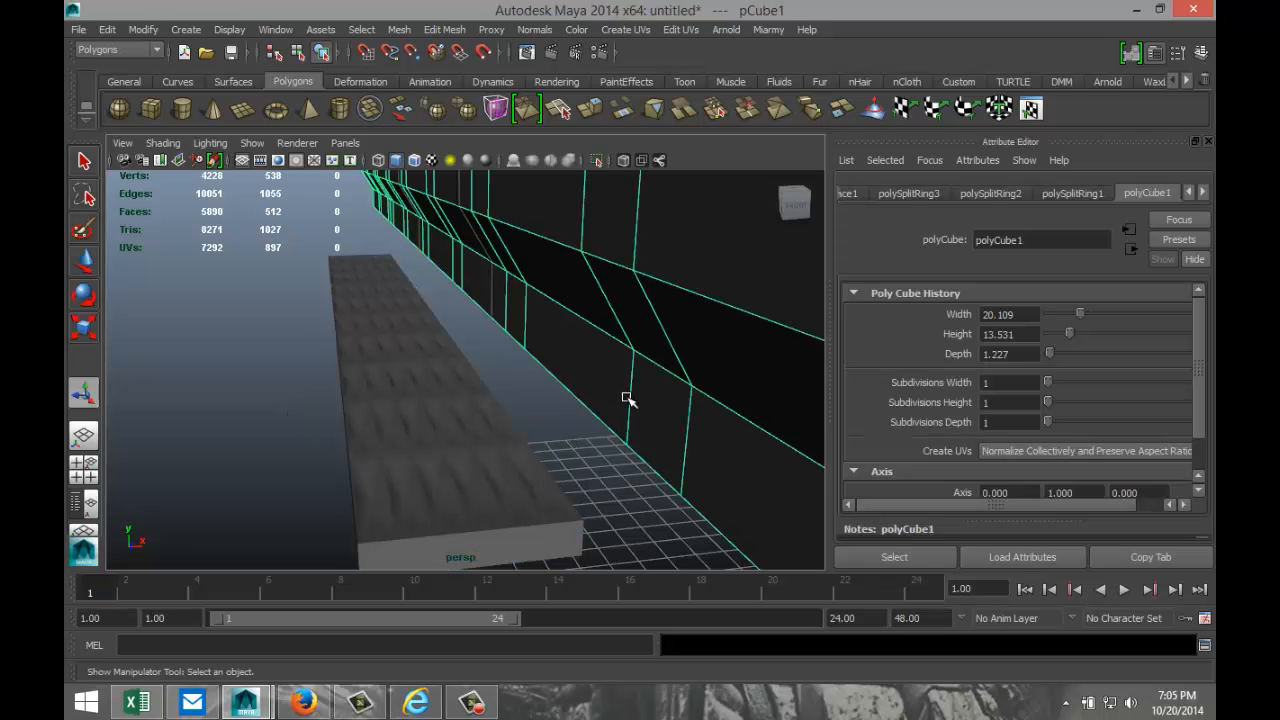
- Select the whole poked flat cube and move it back into the corridor beside the pipe floor, to about -9.067 in X
left_click_drag(538, 455, 457, 449, "alt")
left_click(418, 424)
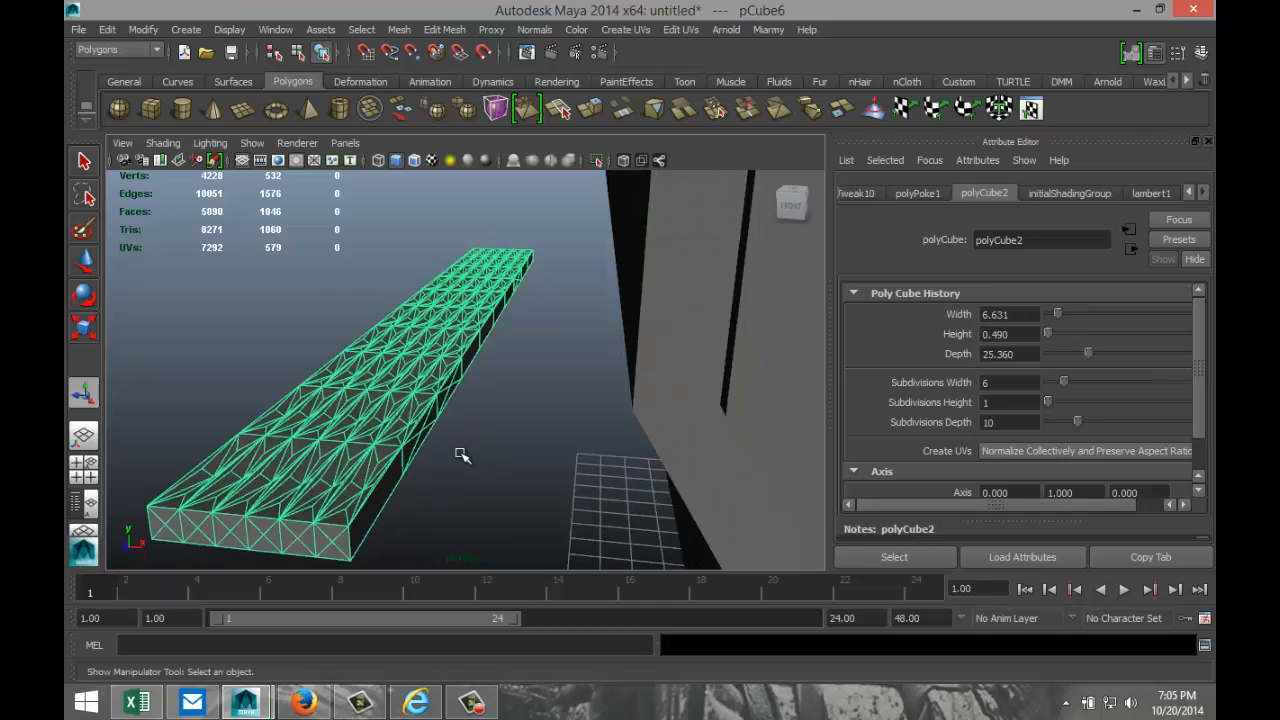
scroll(463, 457, "down", 4)
key("w")
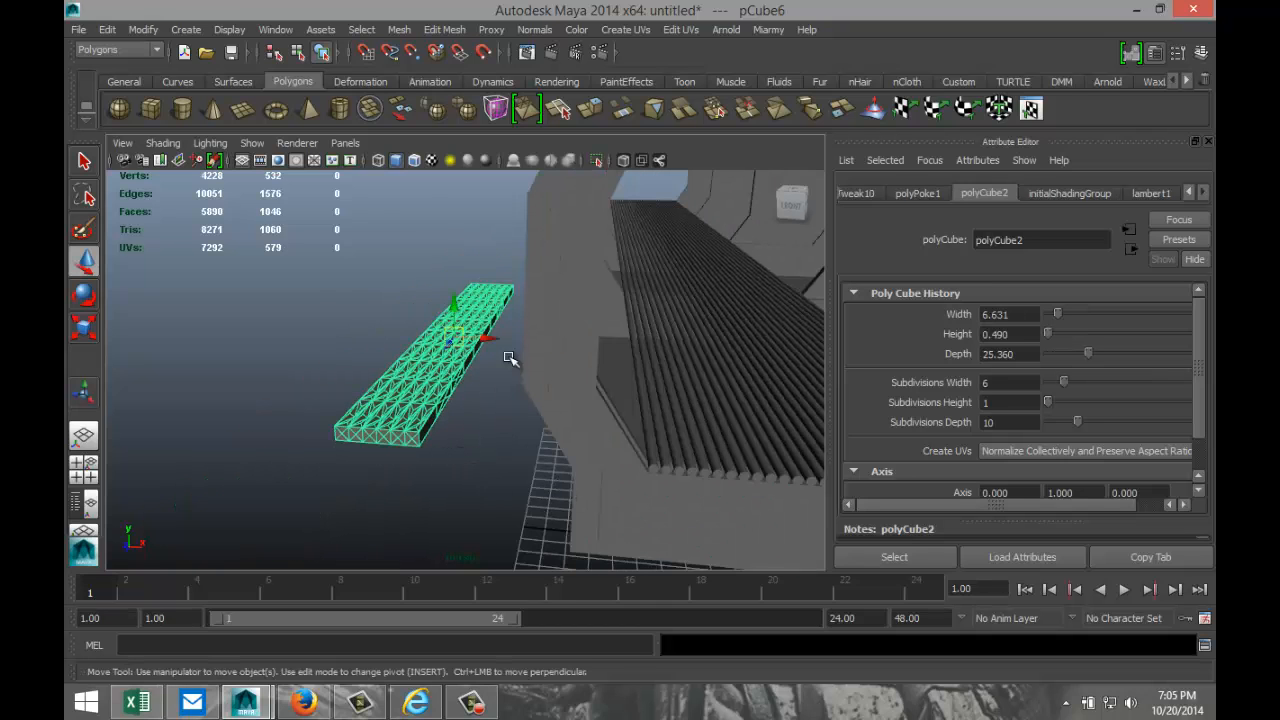
middle_click_drag(577, 348, 631, 362)
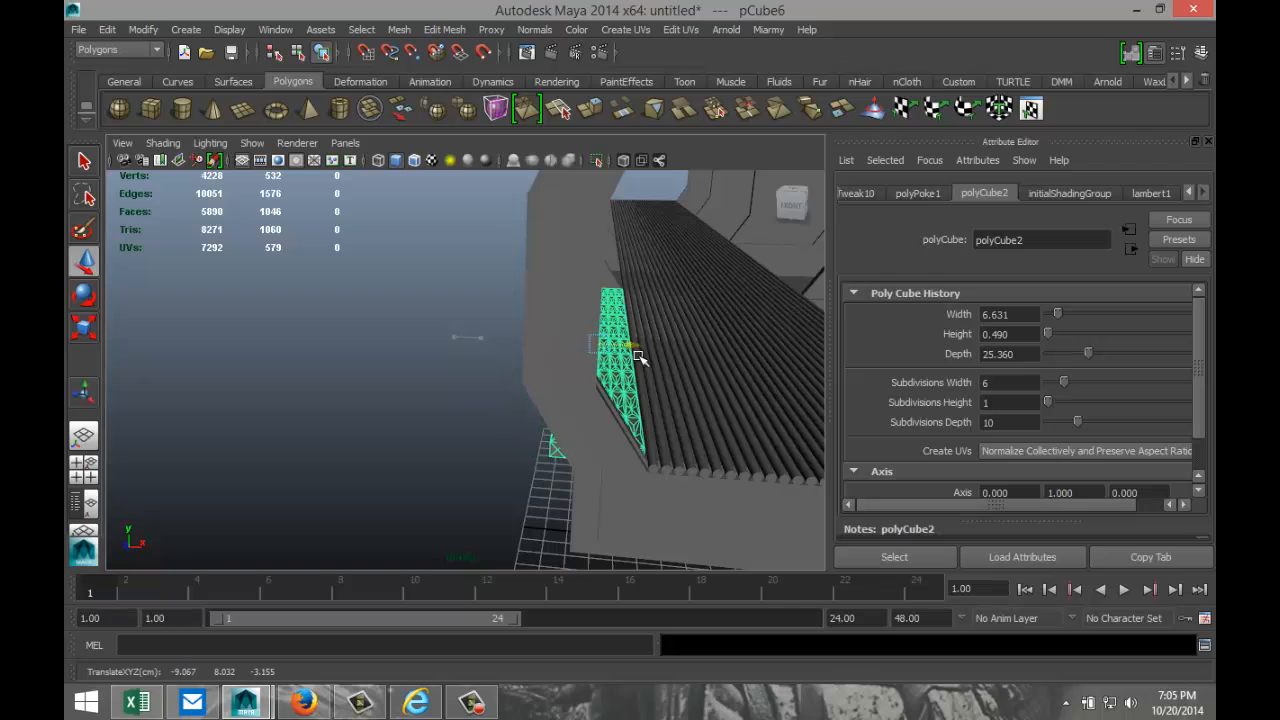
- Duplicate the triangulated floor panel and move the copy along Z to about -29.07, into the next corridor section
left_click(83, 470)
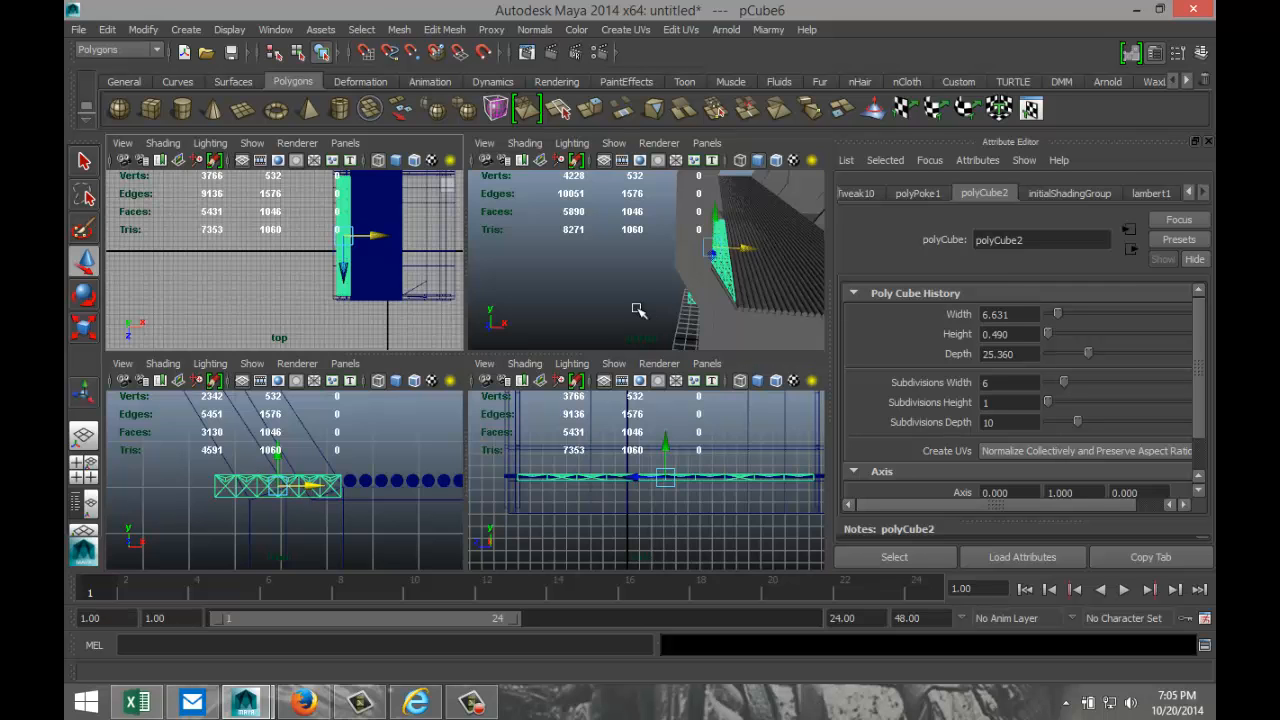
key("space")
left_click_drag(400, 414, 334, 416, "alt")
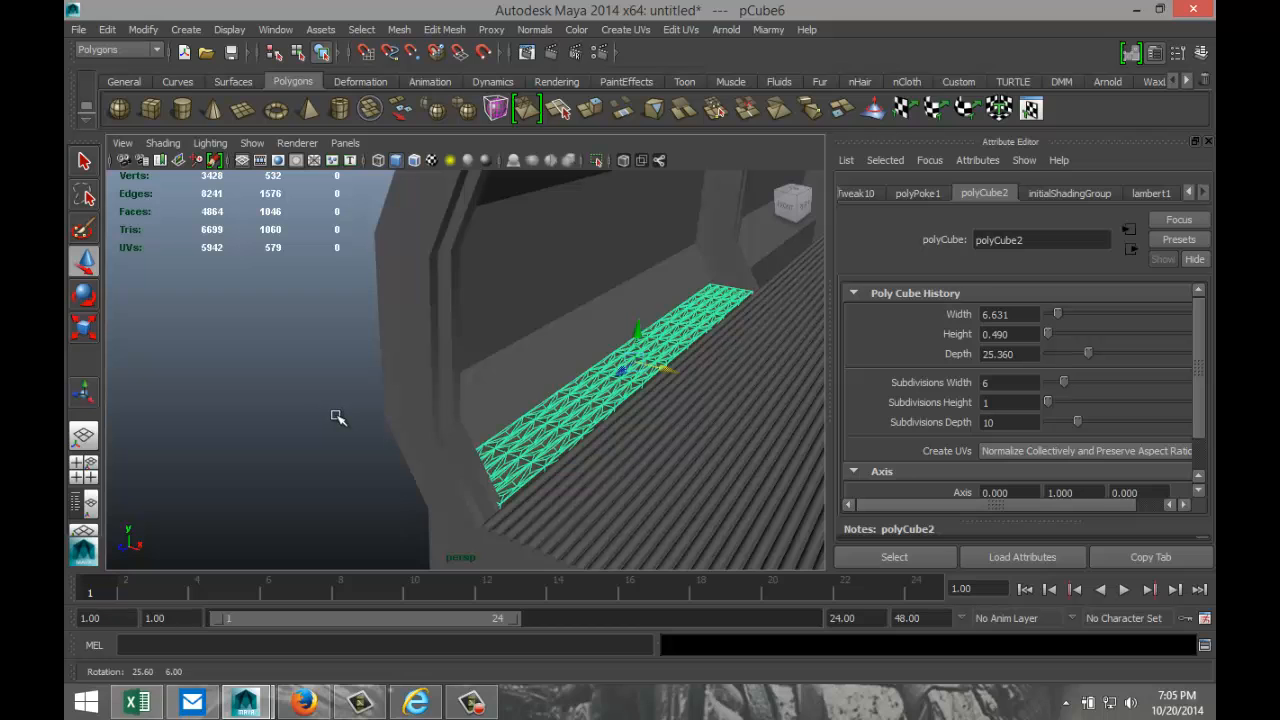
key("ctrl+d")
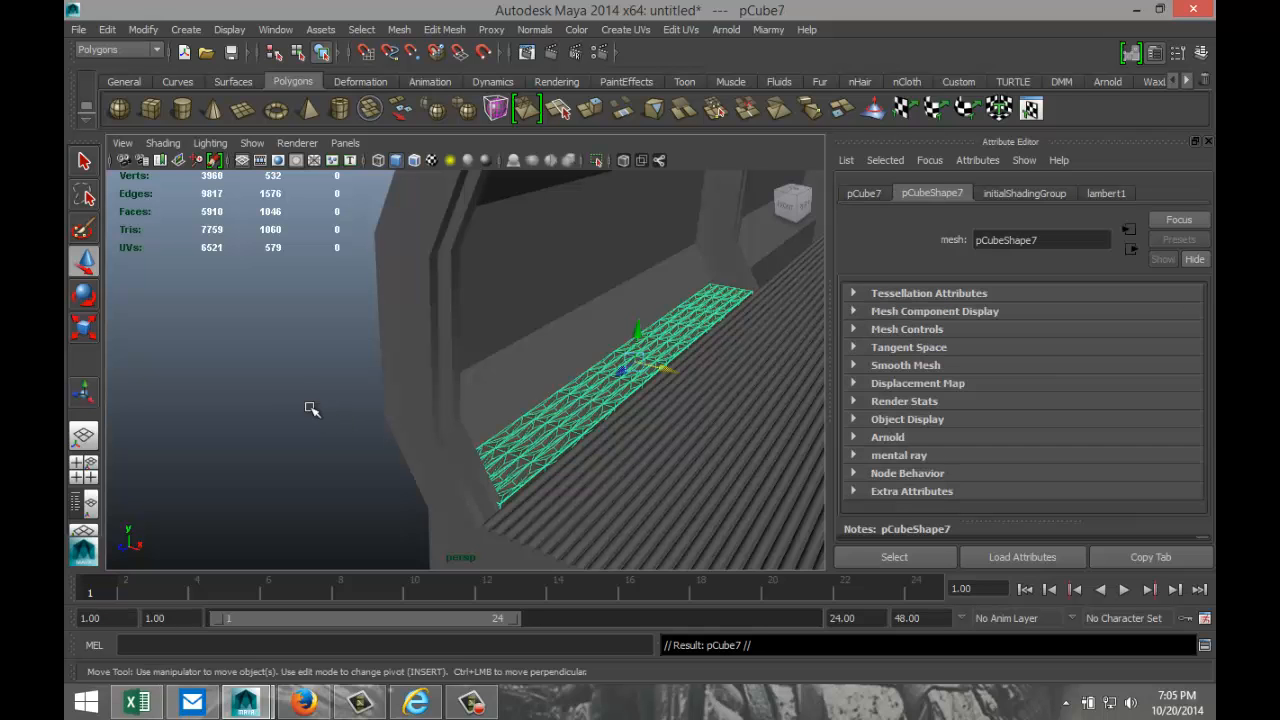
left_click(84, 472)
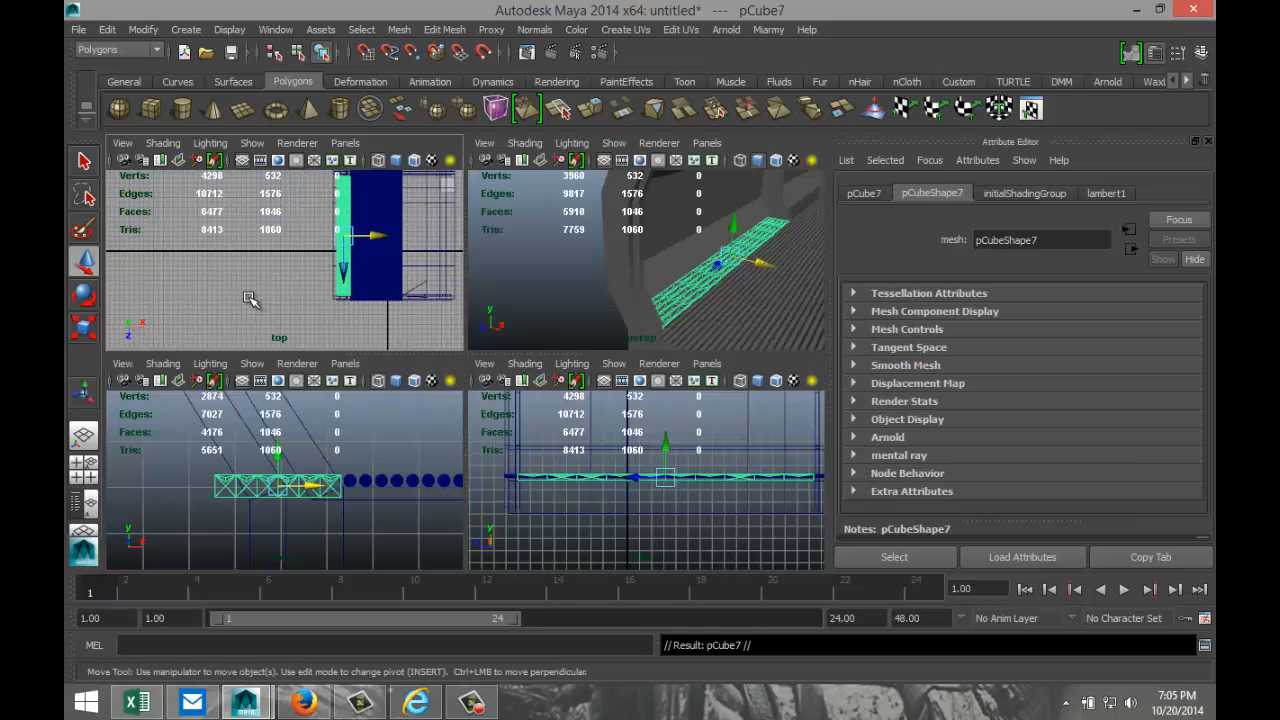
key("space")
middle_click_drag(400, 292, 309, 514, "alt")
scroll(403, 506, "down", 1)
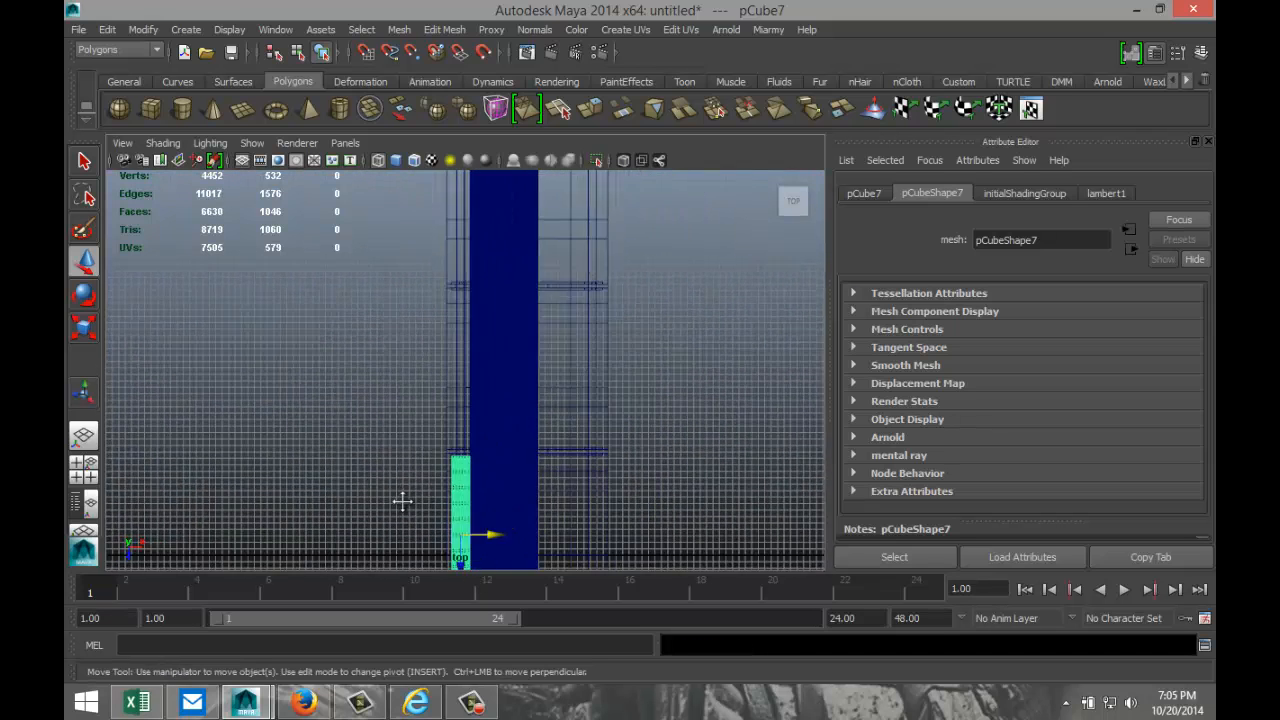
middle_click_drag(403, 498, 410, 447, "alt")
left_click_drag(466, 518, 474, 354)
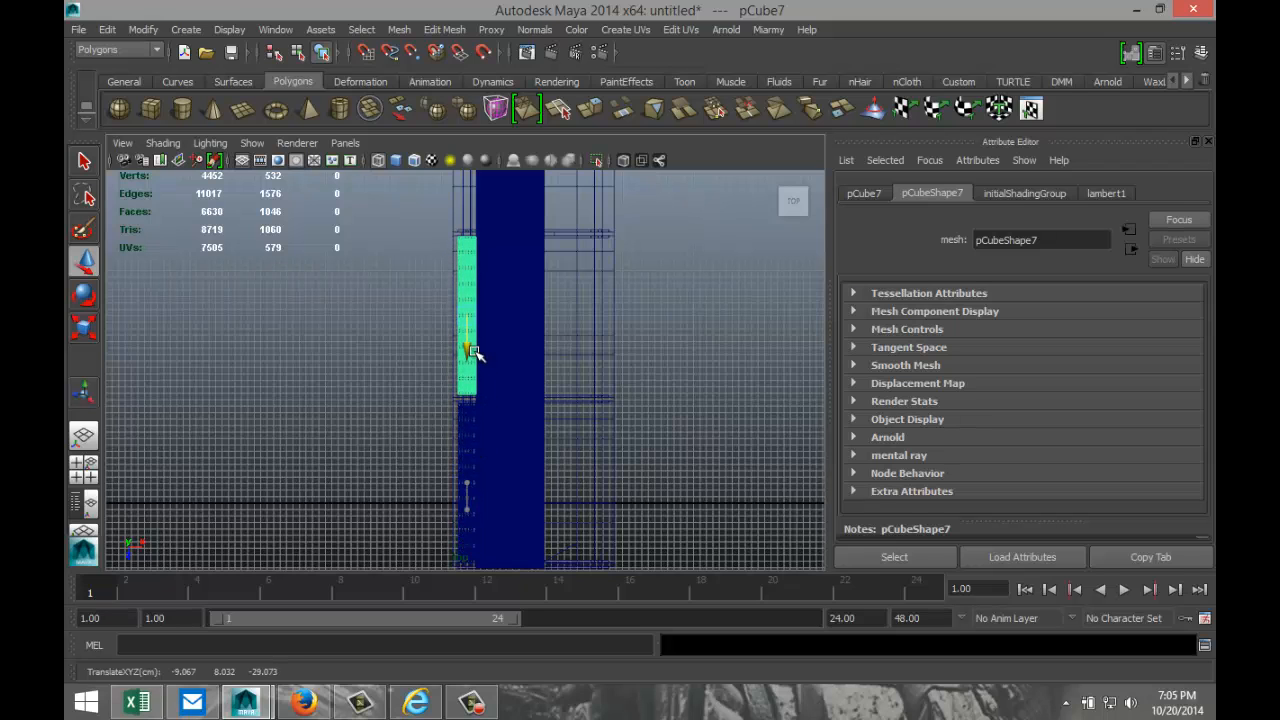
- Repeat the offset duplication twice to place floor panels in the two remaining corridor sections
scroll(348, 382, "down", 5)
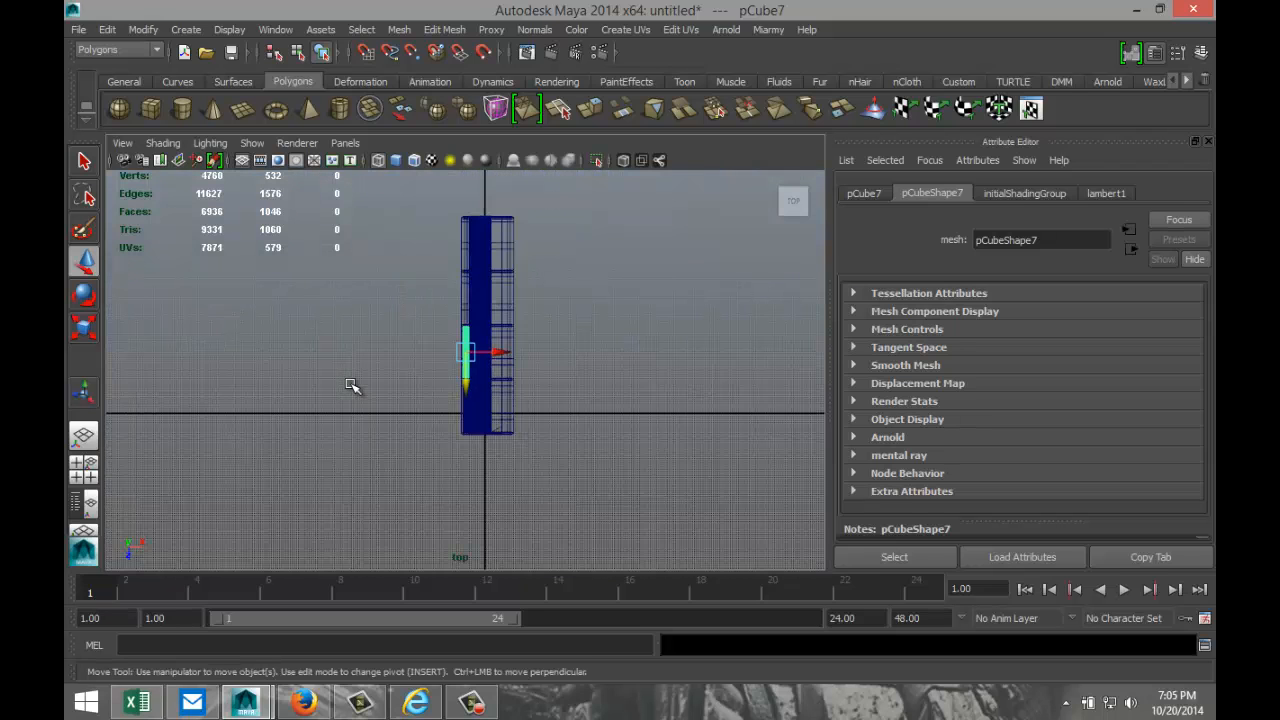
key("shift+d")
key("shift+d")
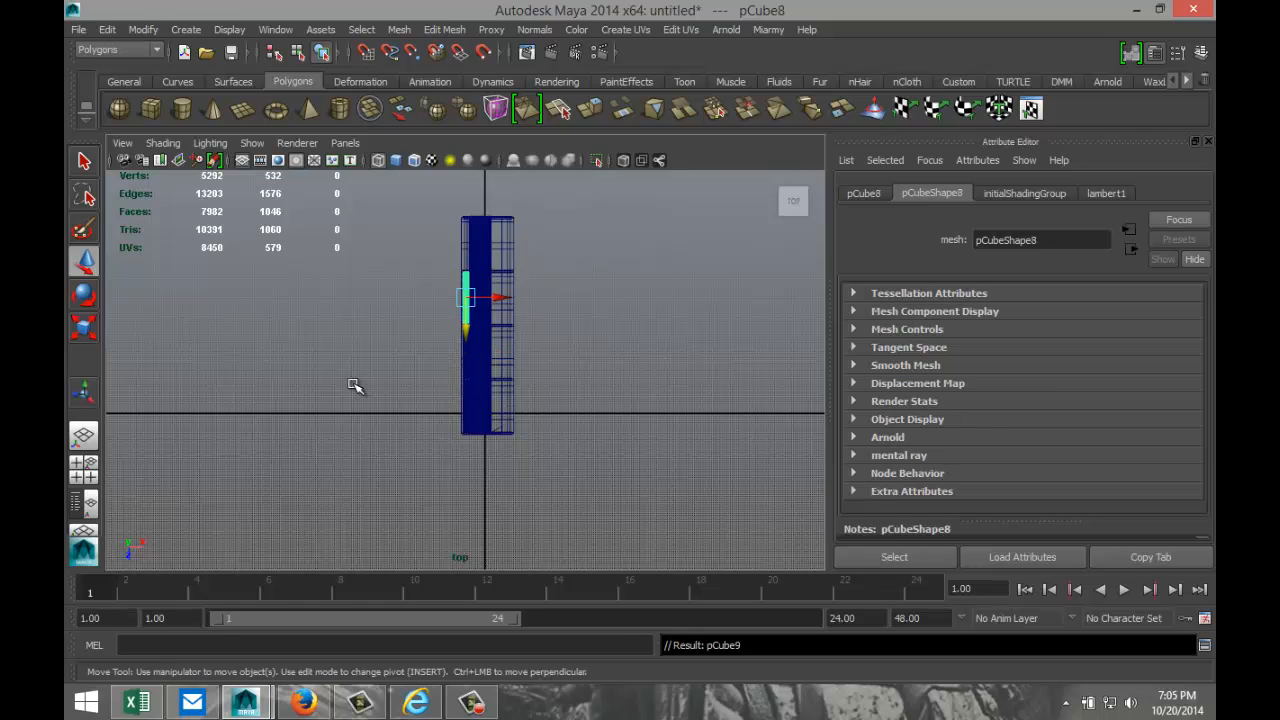
- Recall the saved camera bookmark in the perspective view to check the floor panels from inside the corridor
left_click(98, 472)
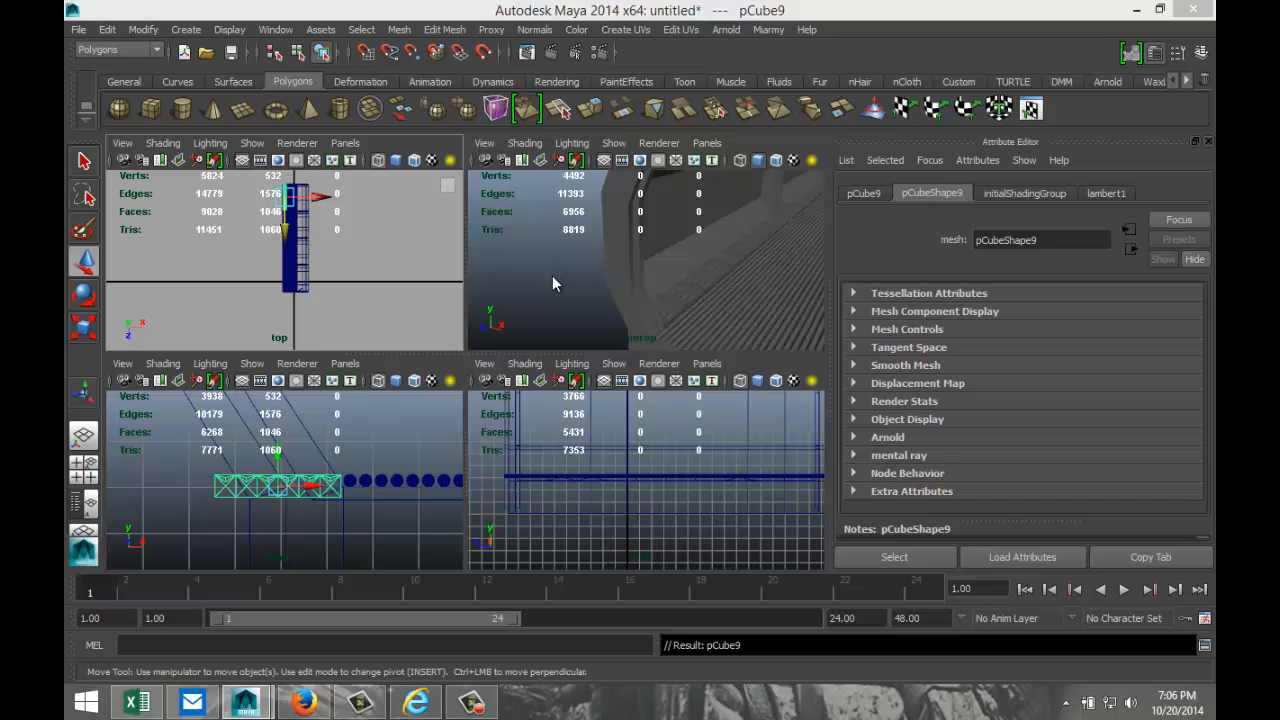
key("space")
left_click(122, 143)
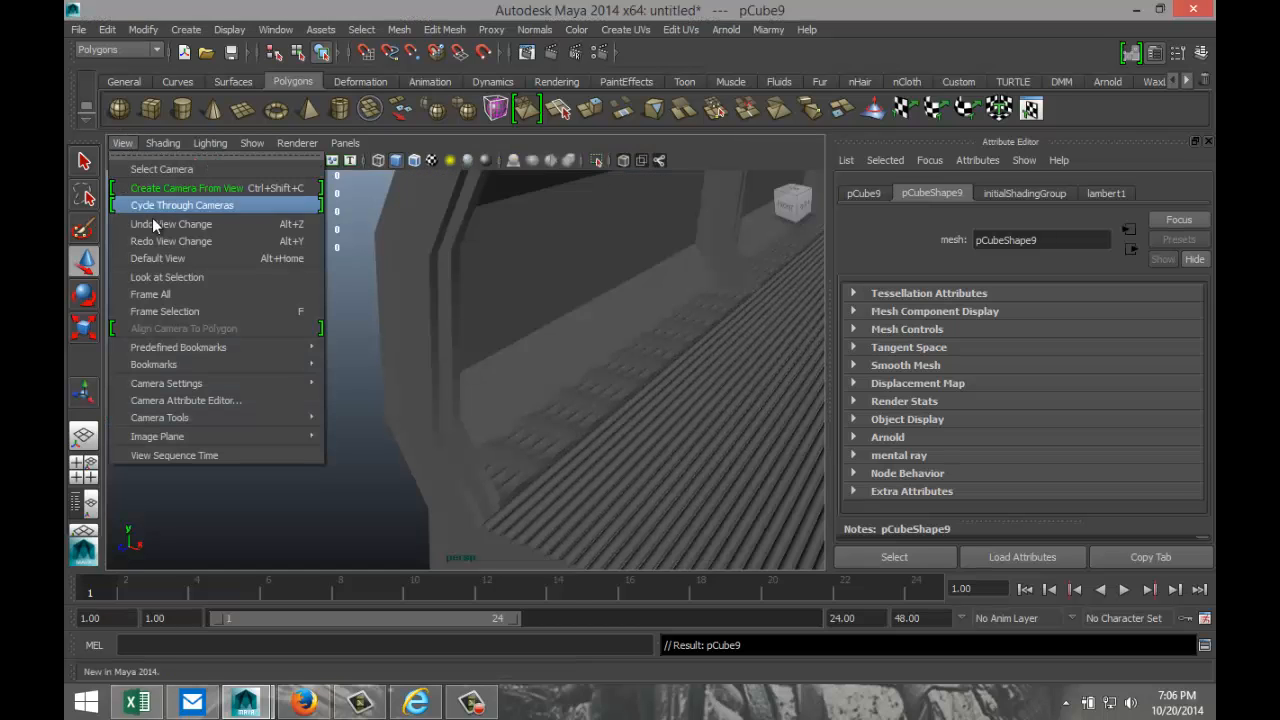
mouse_move(308, 365)
left_click(356, 382)
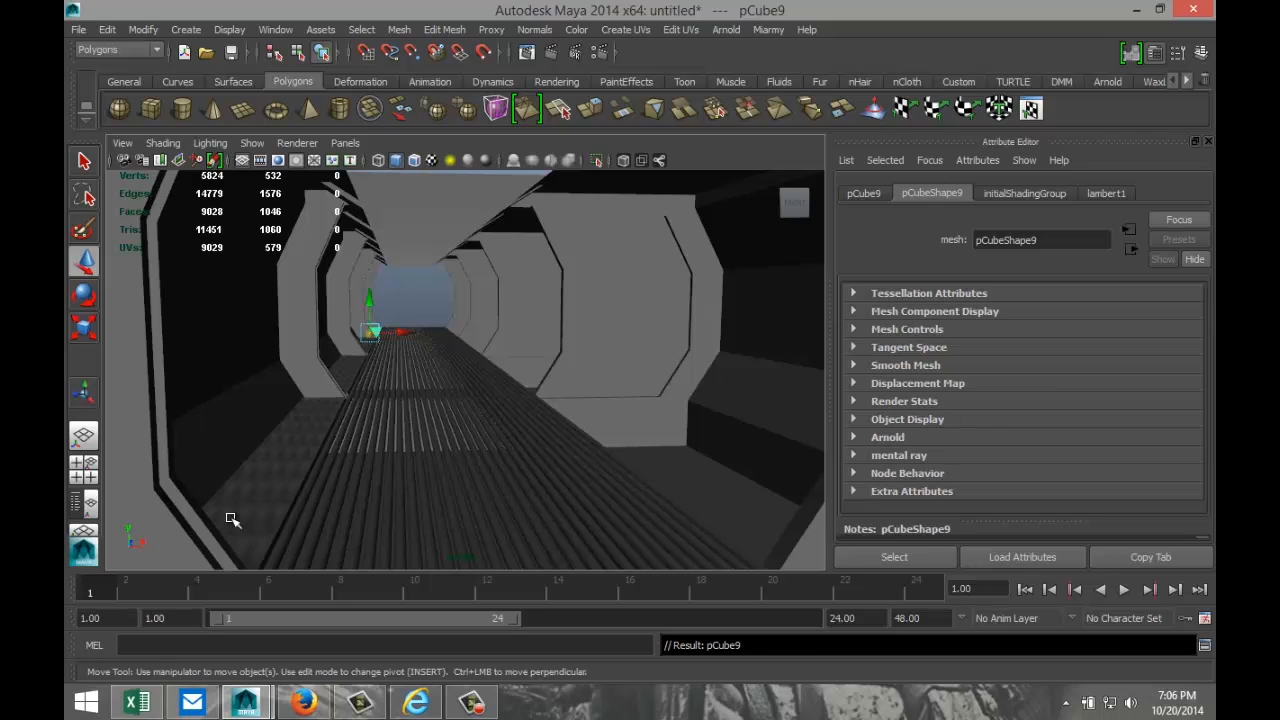
- Create a tall, thin polygon cylinder on the grid beside the corridor entrance
left_click(160, 485)
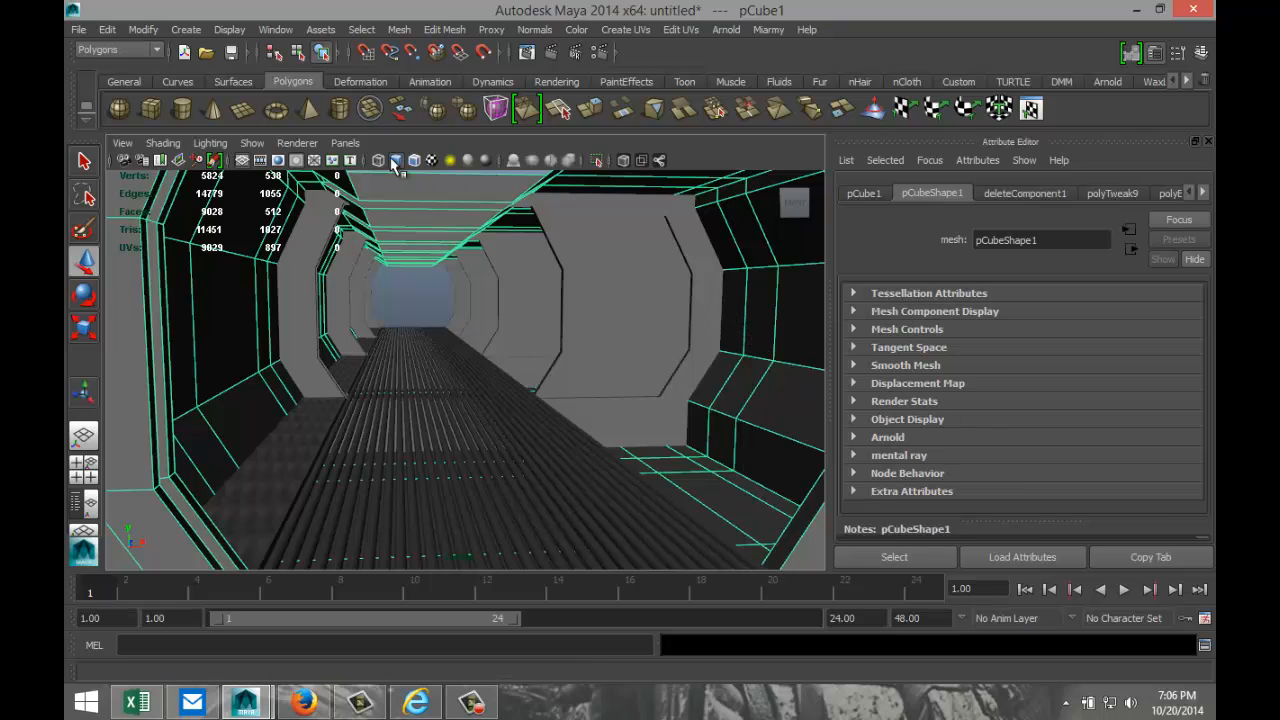
left_click(181, 108)
key("f")
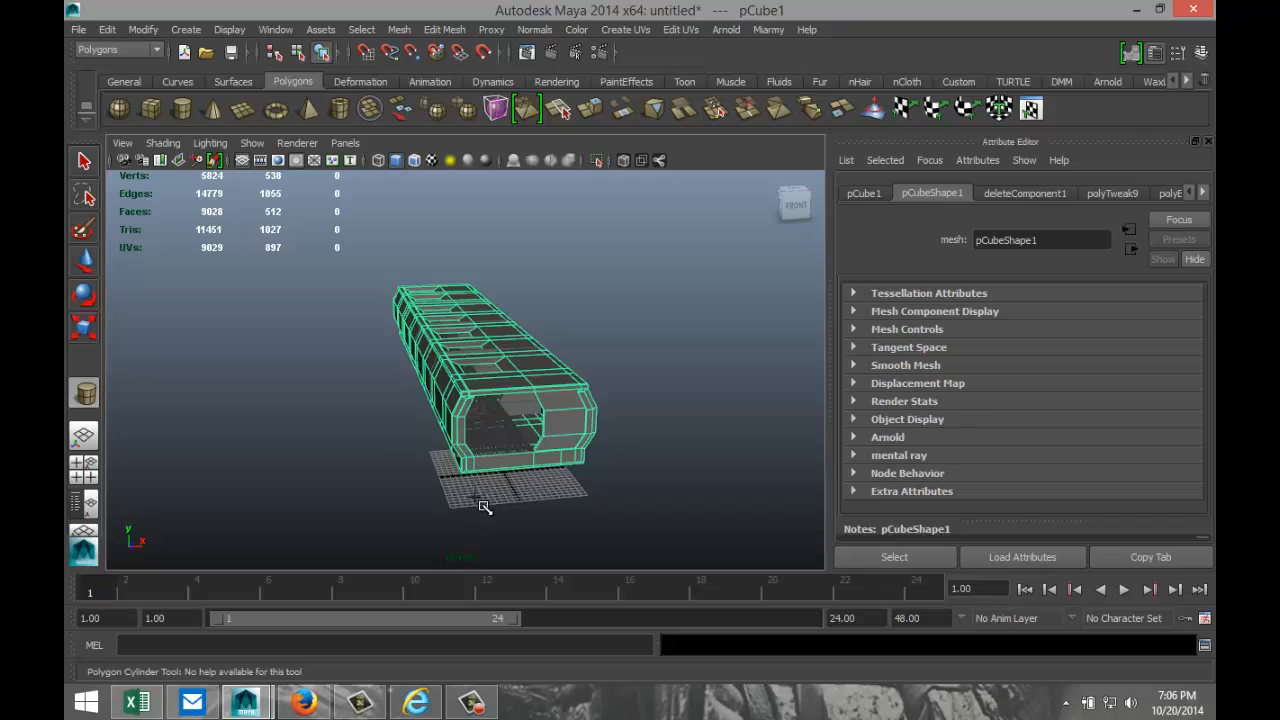
left_click_drag(474, 498, 474, 234)
- Lay the cylinder parallel to the corridor by setting its X rotation to 90
key("e")
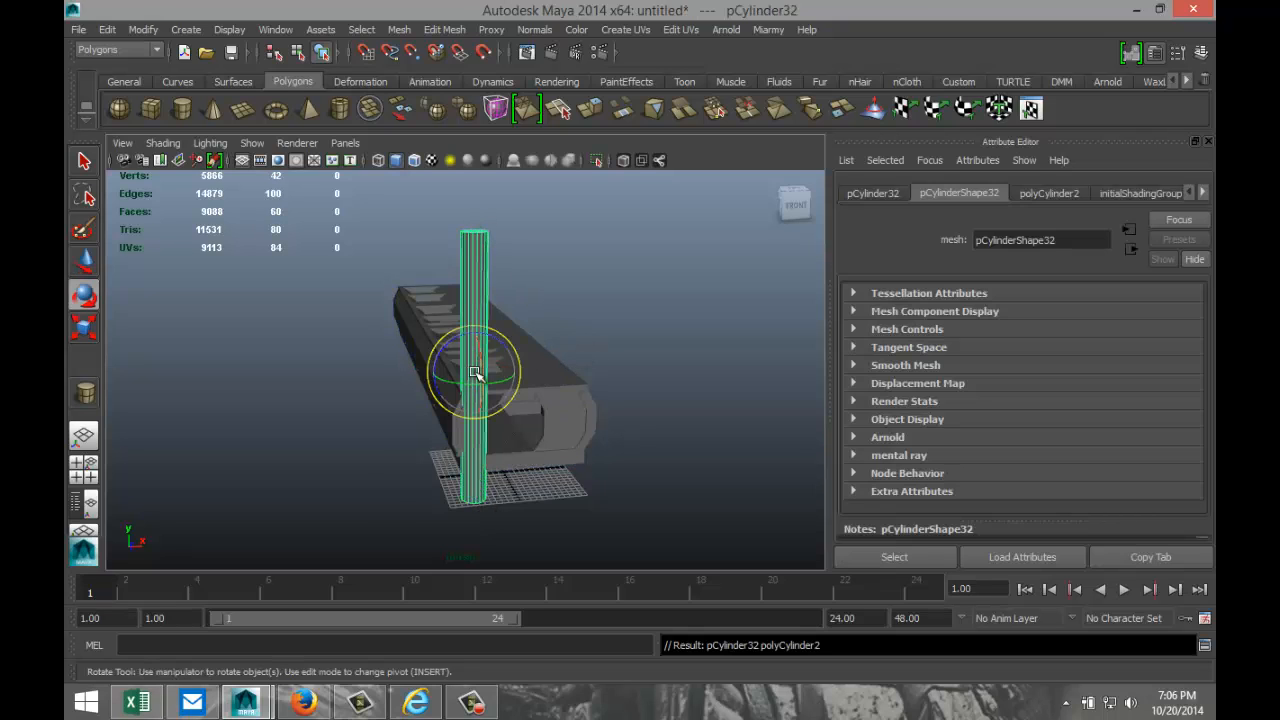
left_click_drag(485, 356, 485, 400)
left_click(882, 193)
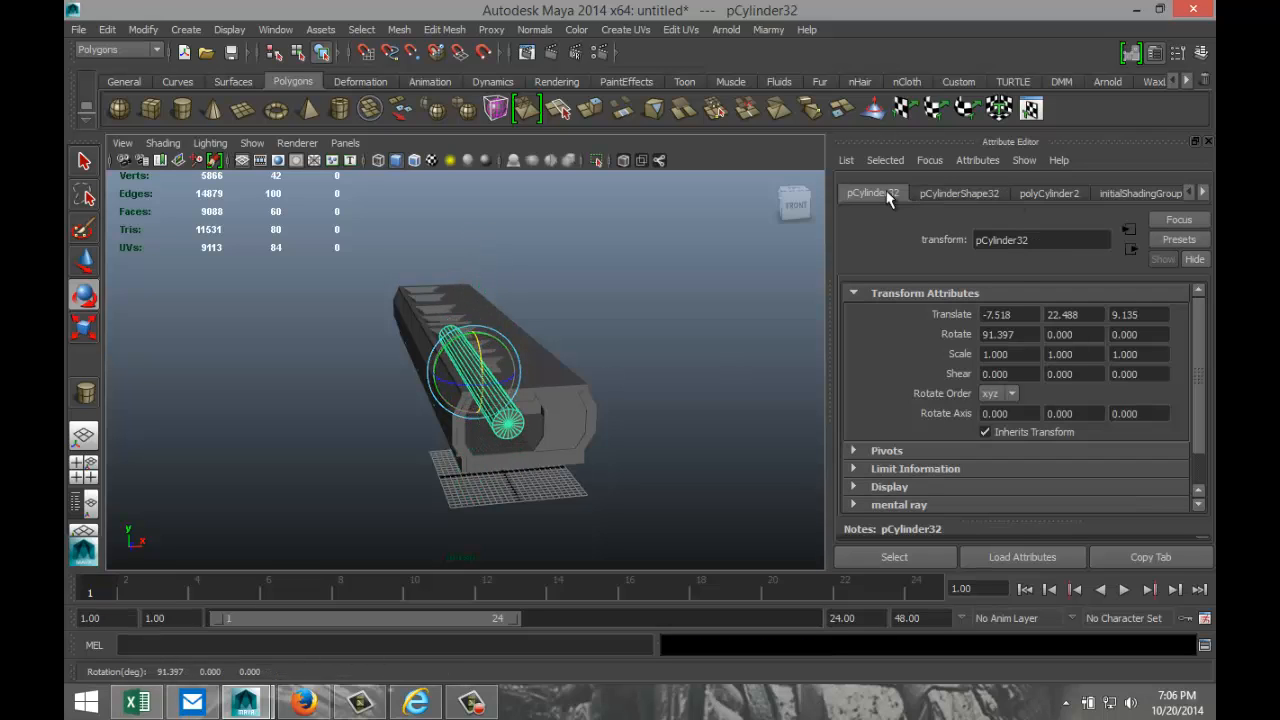
left_click(1017, 335)
type("90")
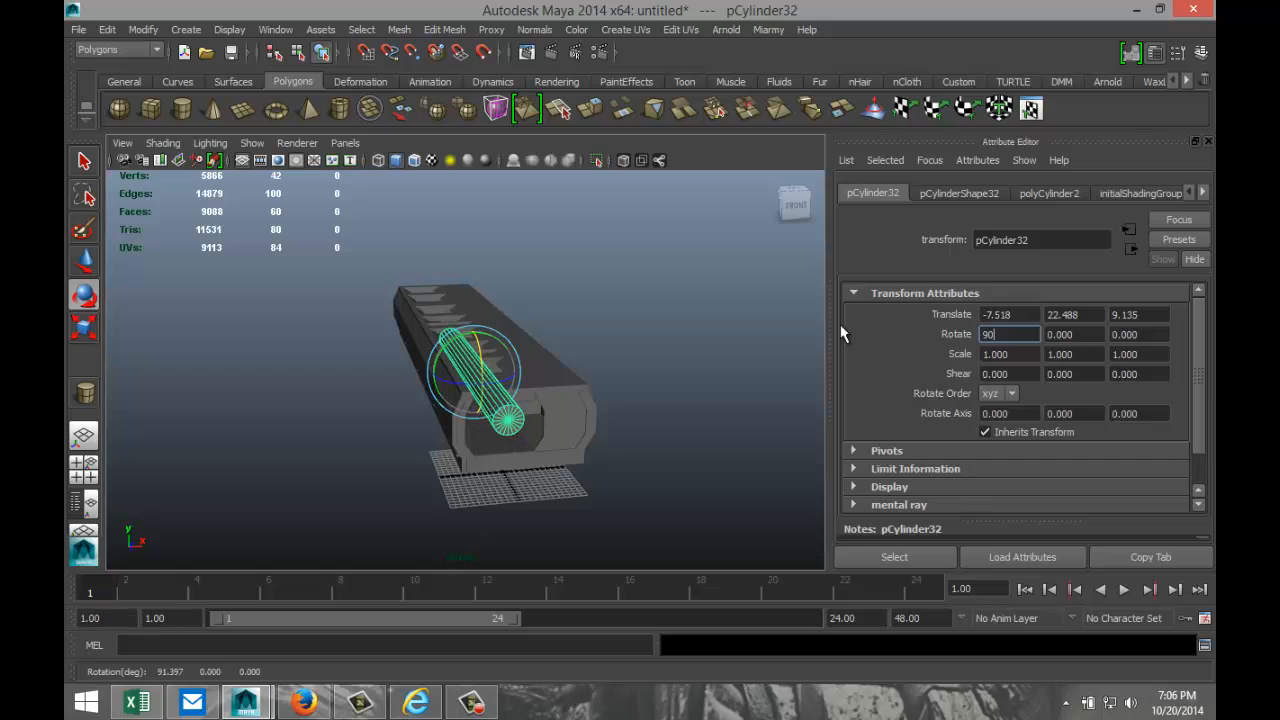
key("Return")
left_click(651, 394)
left_click(500, 420)
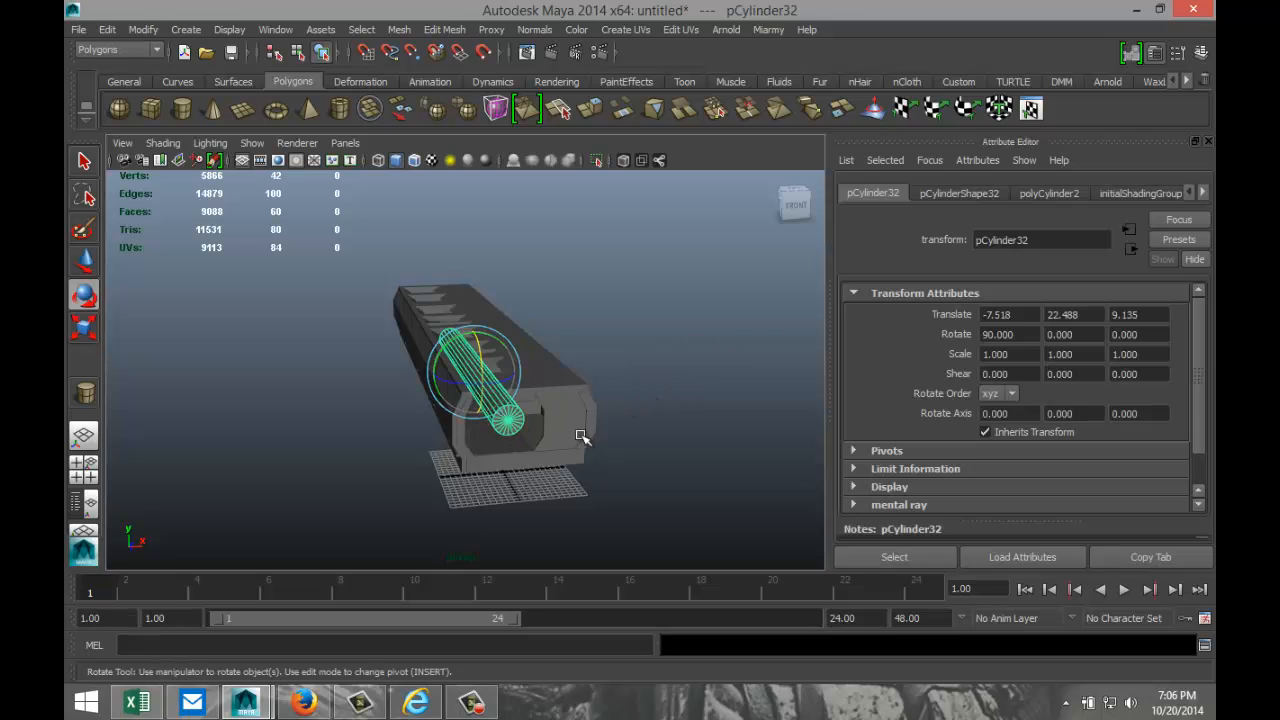
- Scale the cylinder uniformly to about 0.279 and move it to about X 8.66, Y 13.72 near the side wall
key("r")
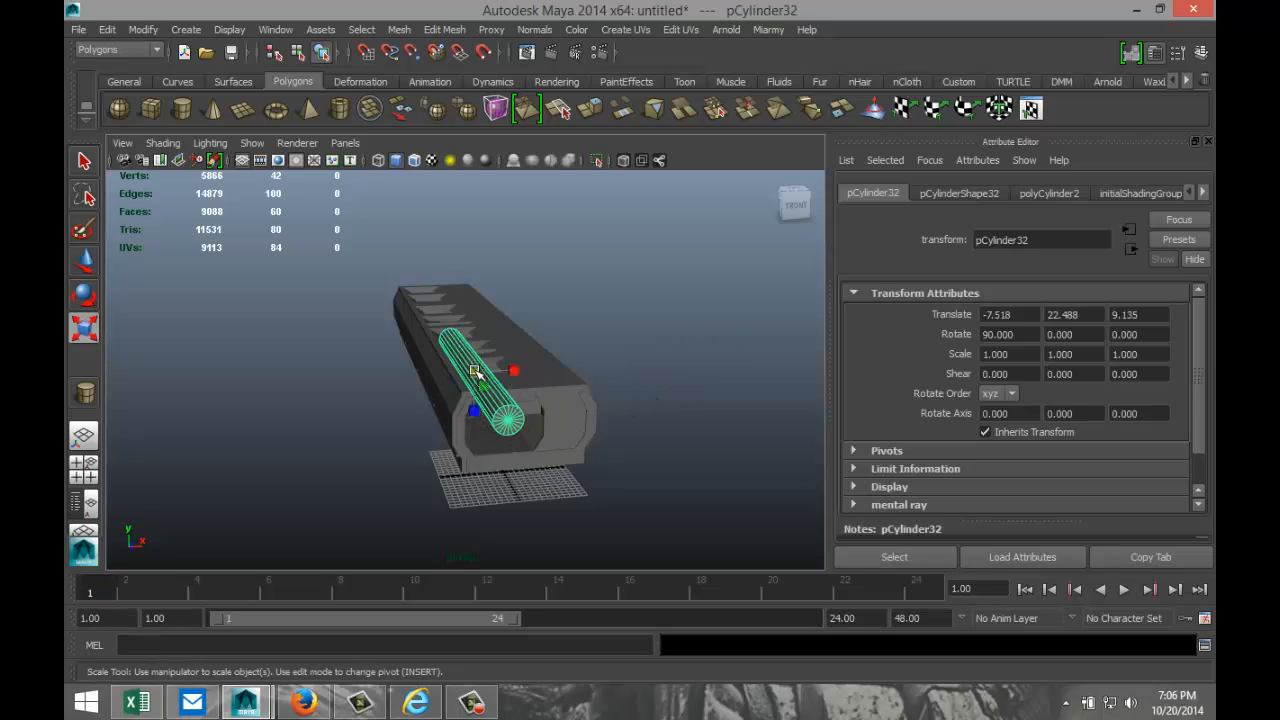
left_click_drag(477, 377, 374, 384)
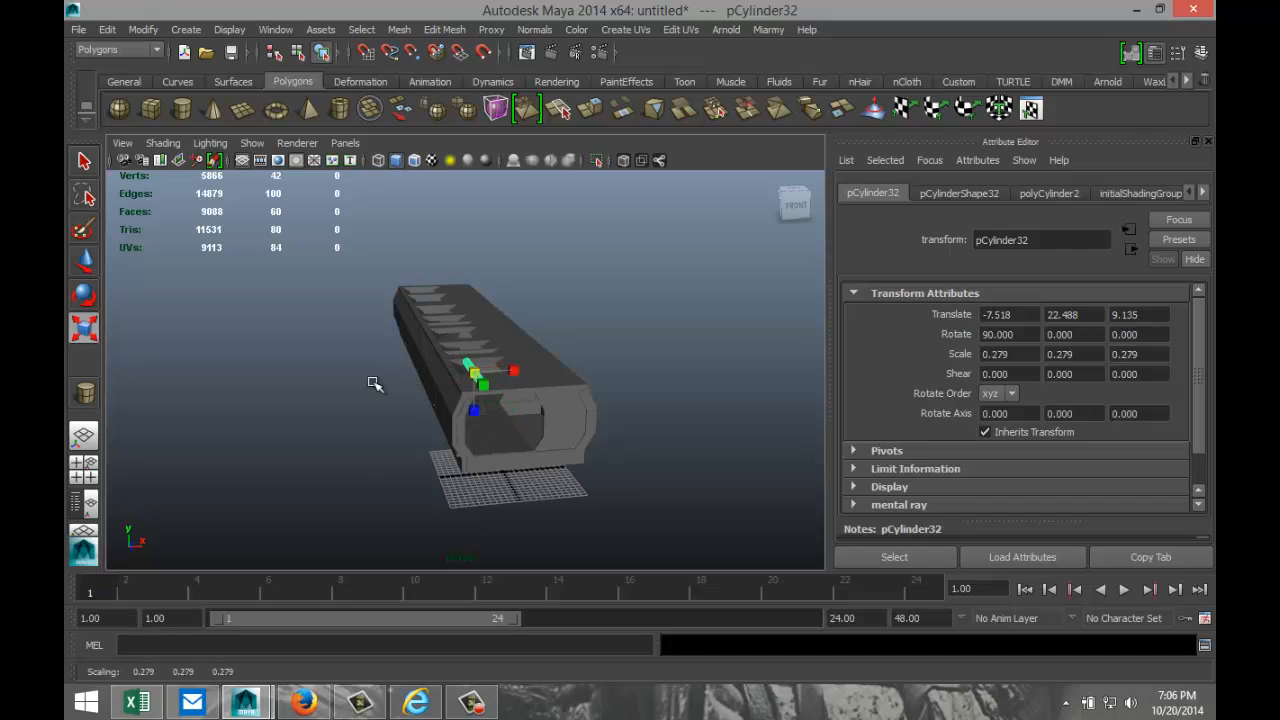
key("w")
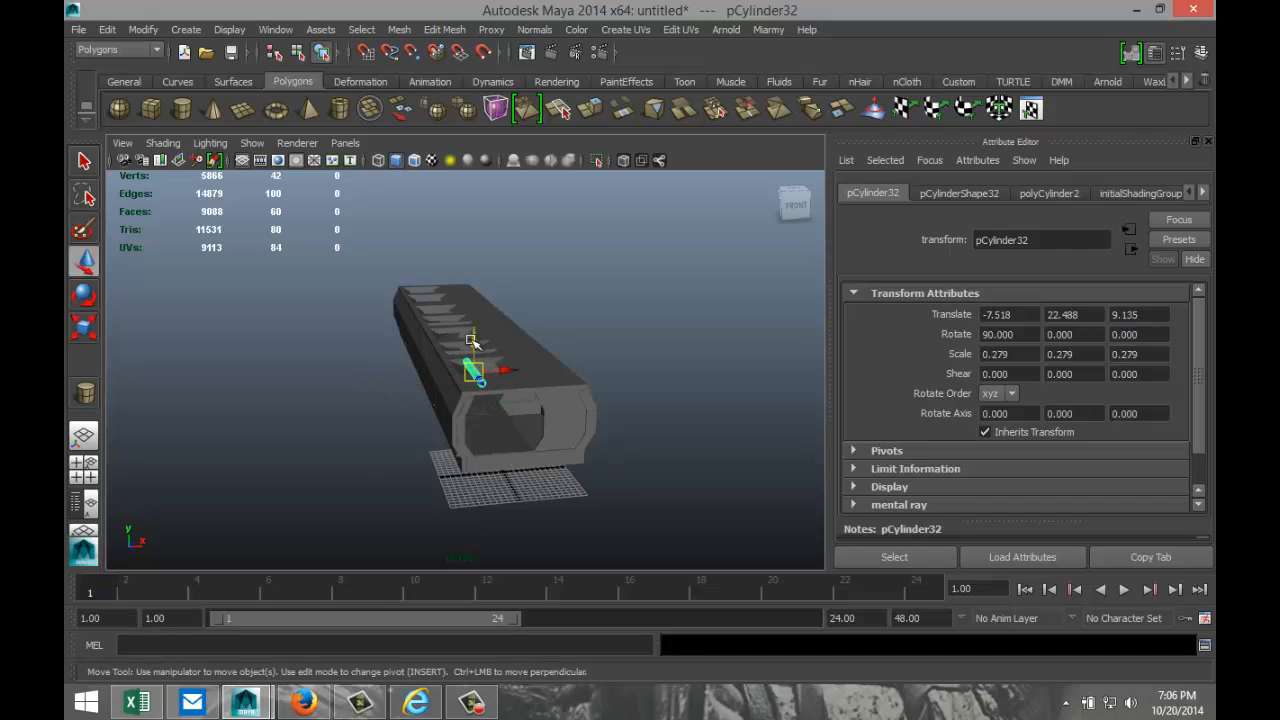
left_click_drag(474, 348, 601, 428)
- Move the cylinder into the first section at about Z -1.6, scale it to about 0.149 and stretch its length to about 0.569
key("f")
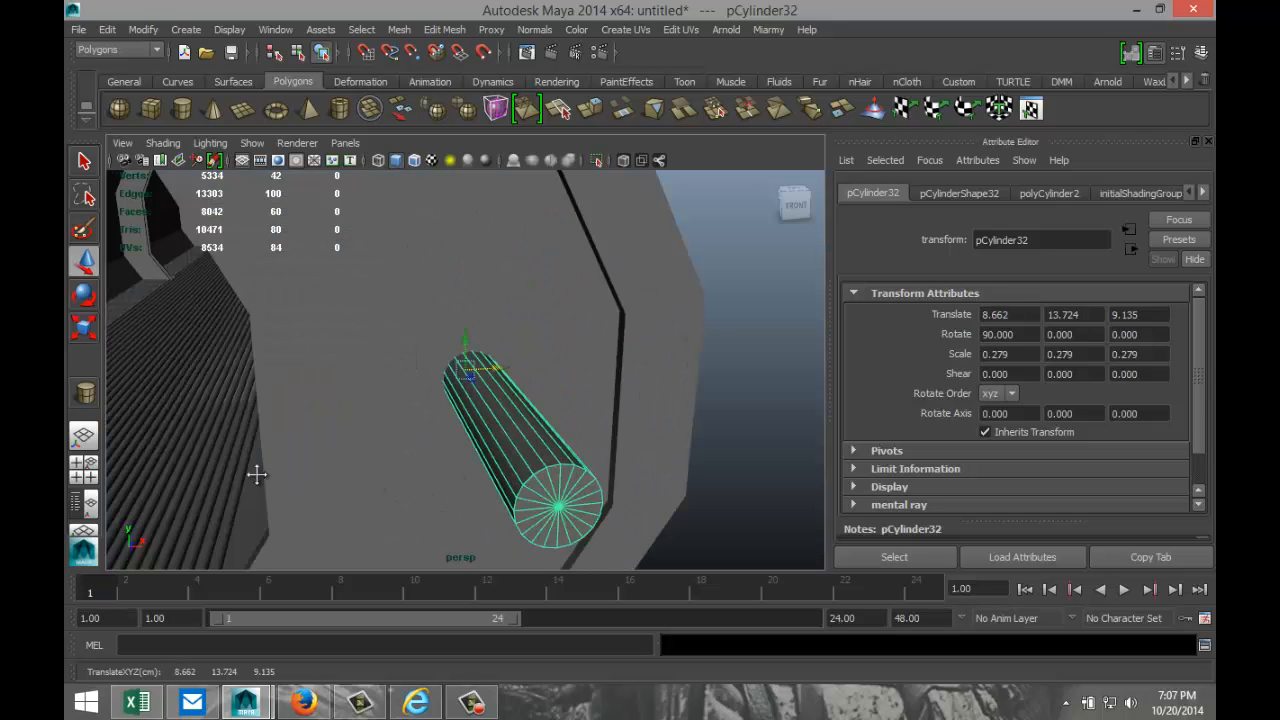
left_click_drag(257, 475, 371, 469, "alt")
left_click_drag(563, 374, 178, 328)
key("r")
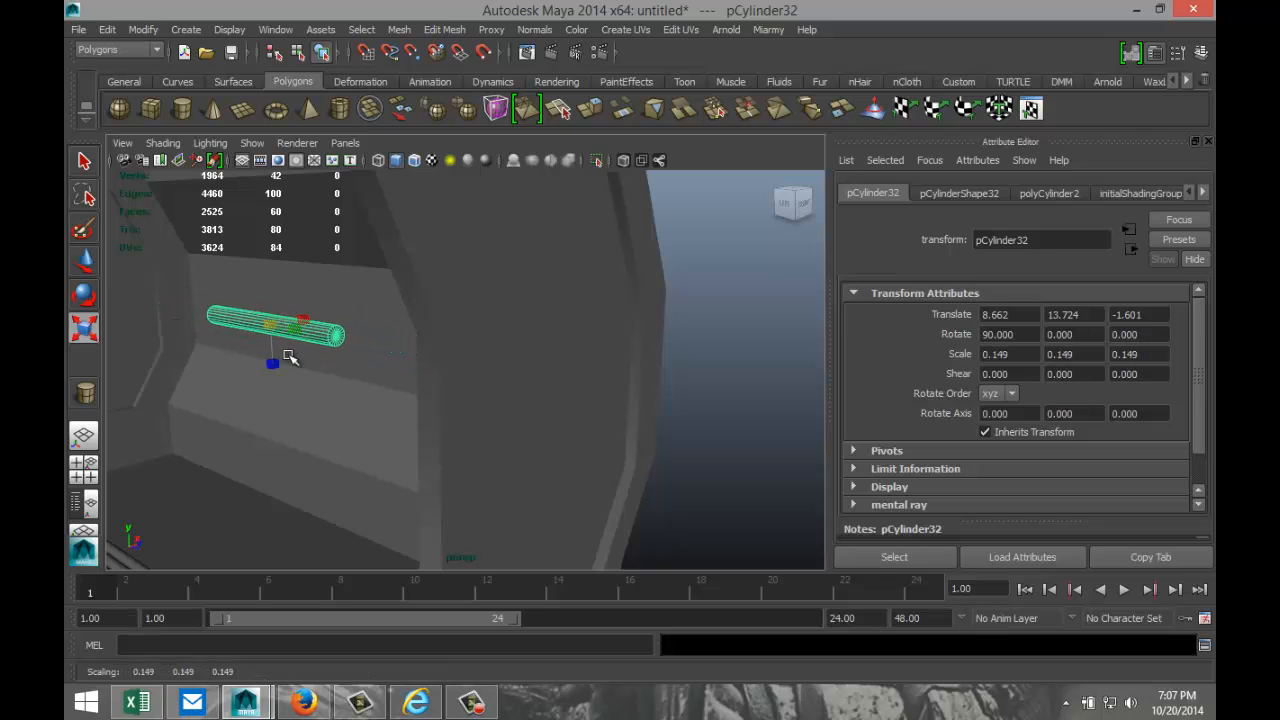
left_click_drag(298, 333, 369, 374)
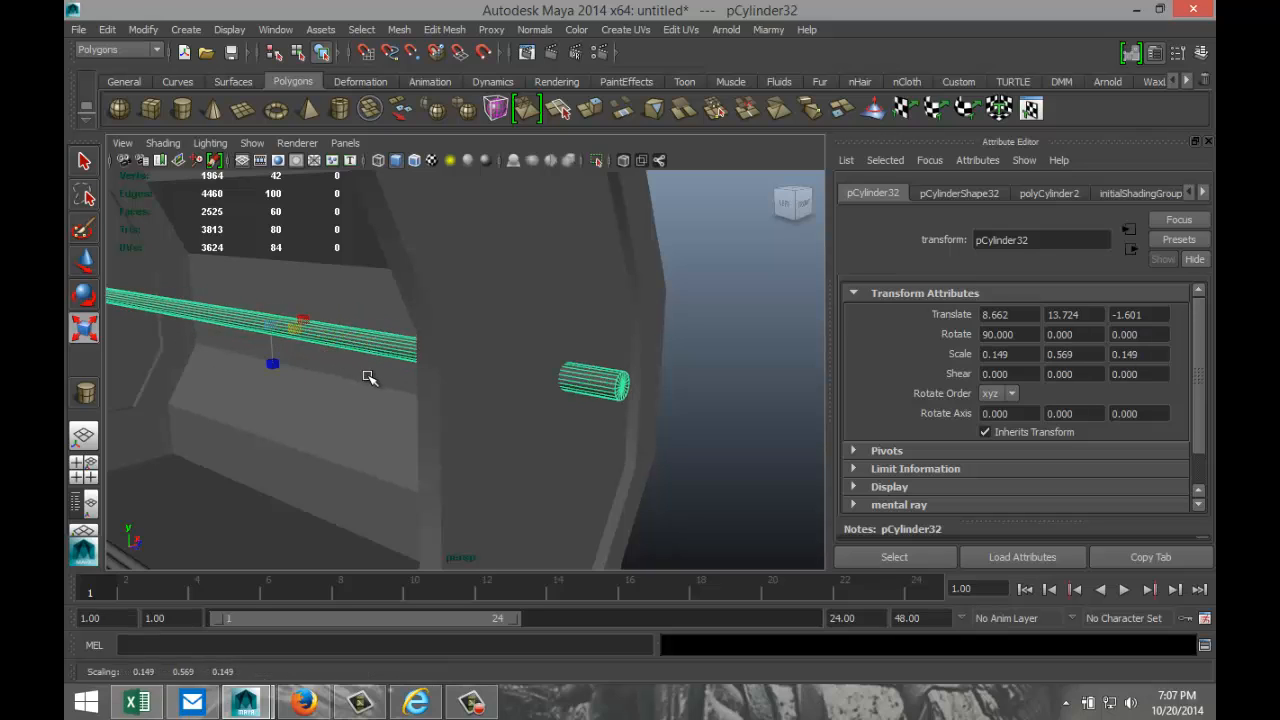
- Position the pipe just below the wall recess at about X 12.19, Y 14.5, Z -2.66
key("w")
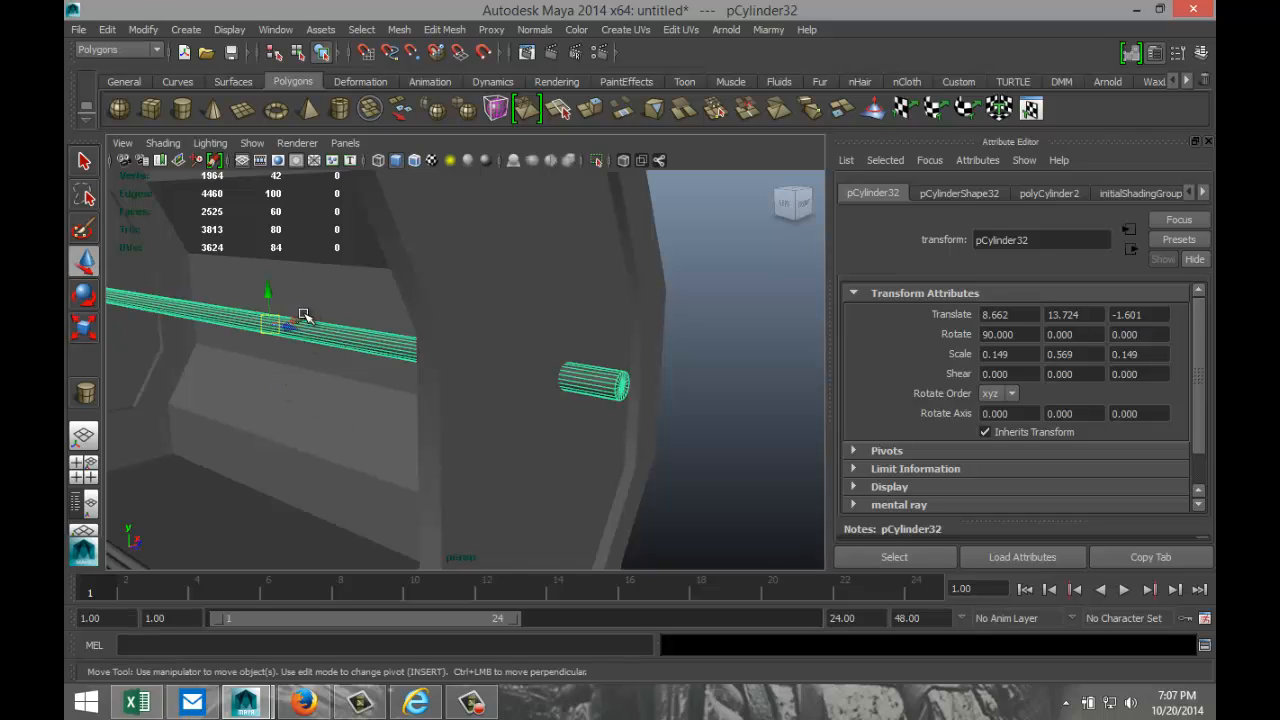
left_click_drag(303, 317, 350, 260)
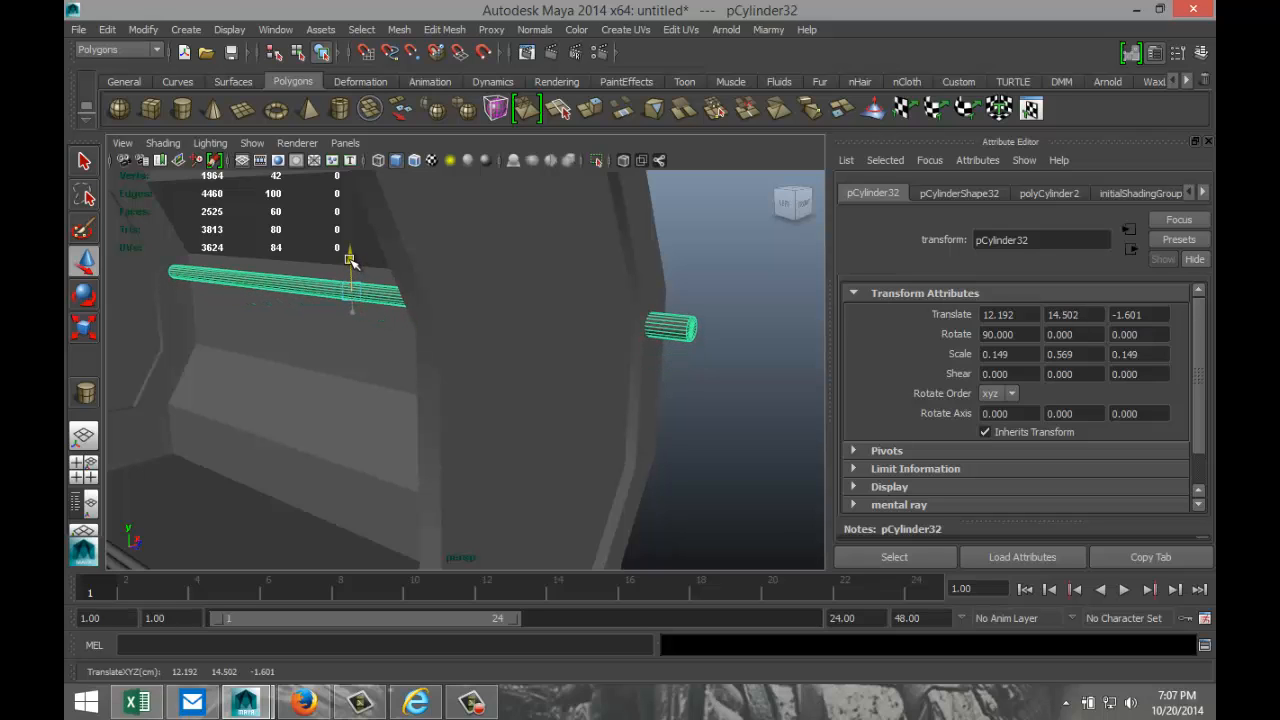
left_click_drag(289, 372, 270, 385, "alt")
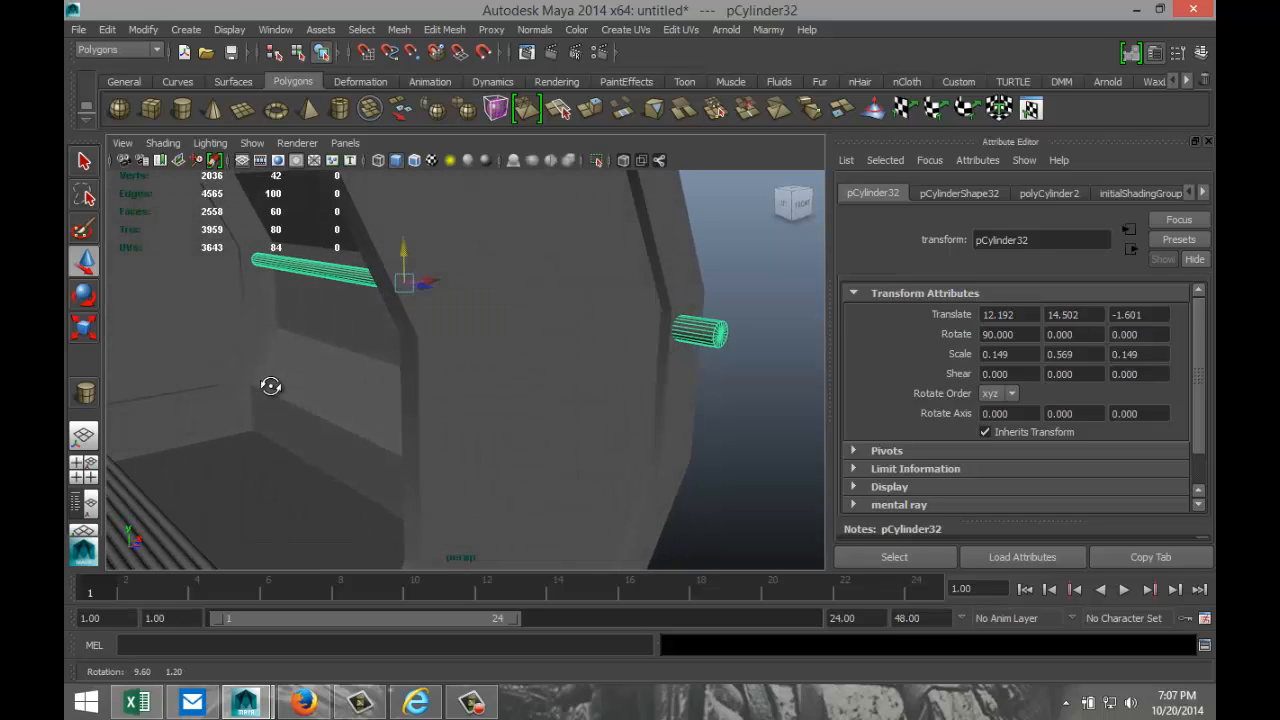
mouse_move(420, 283)
left_mouse_down()
mouse_move(404, 286)
mouse_move(414, 289)
left_mouse_up()
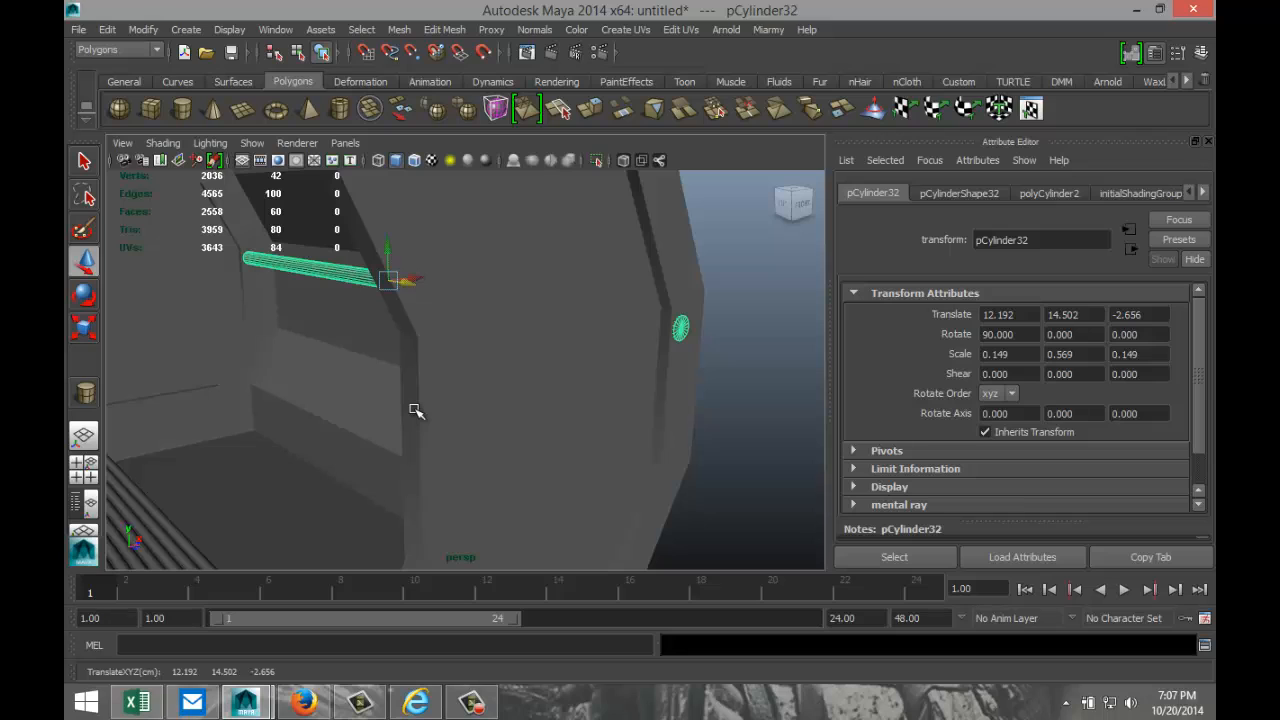
- Duplicate the pipe downward to about Y 13.66 and repeat the offset copy twice to form a four-pipe stack
key("ctrl+d")
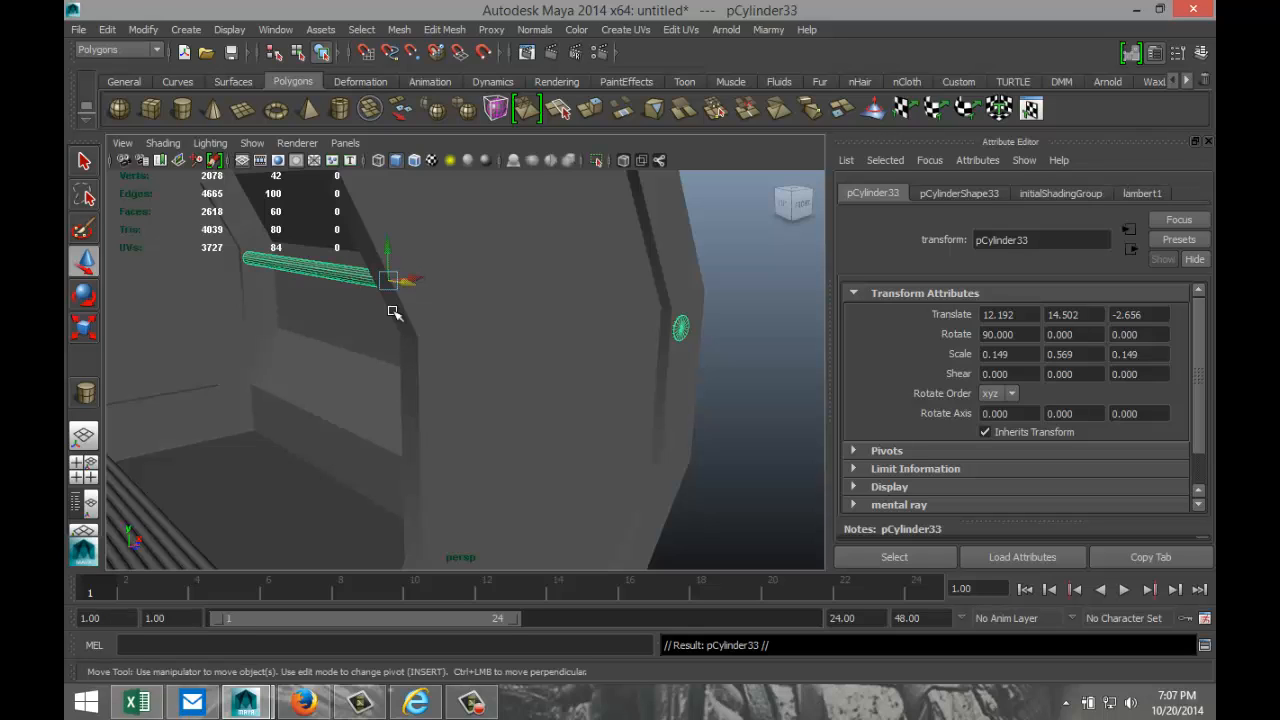
left_click_drag(391, 250, 393, 265)
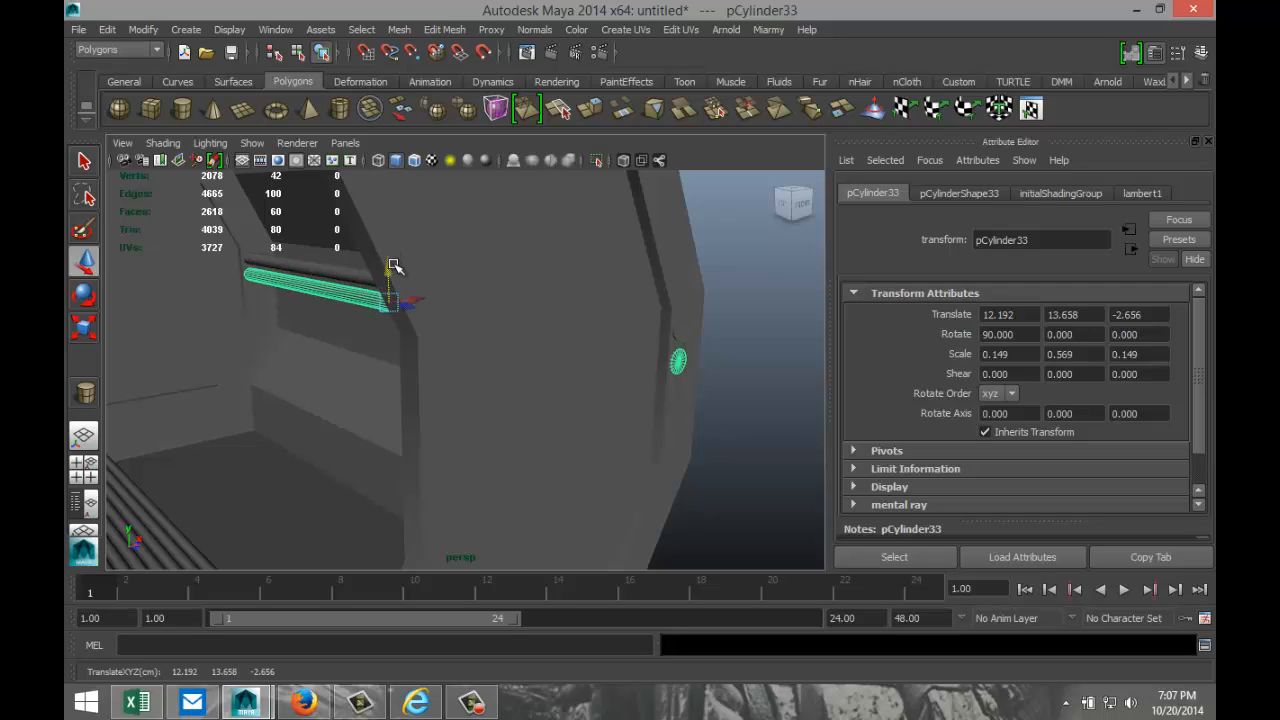
key("shift+d")
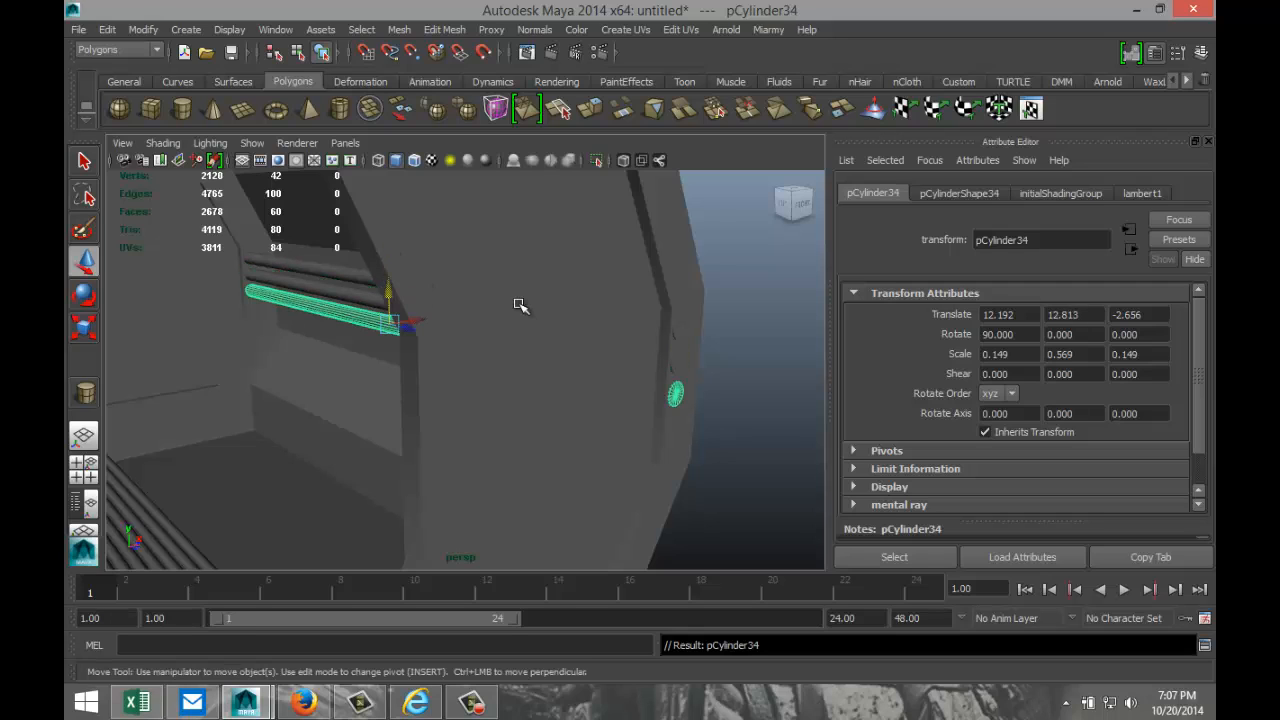
key("shift+d")
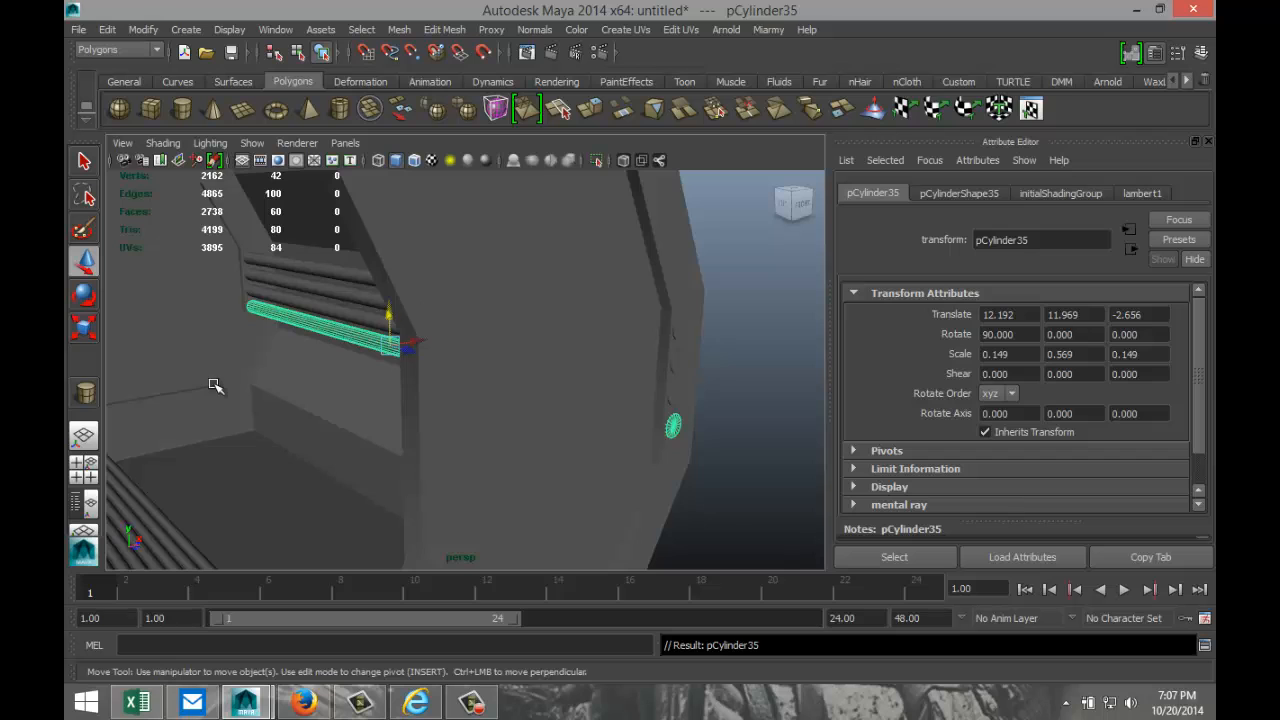
- Select all four wall pipes and shift them together closer into the wall, to about X 12.72
scroll(210, 380, "up", 2)
left_click_drag(201, 376, 328, 318, "alt")
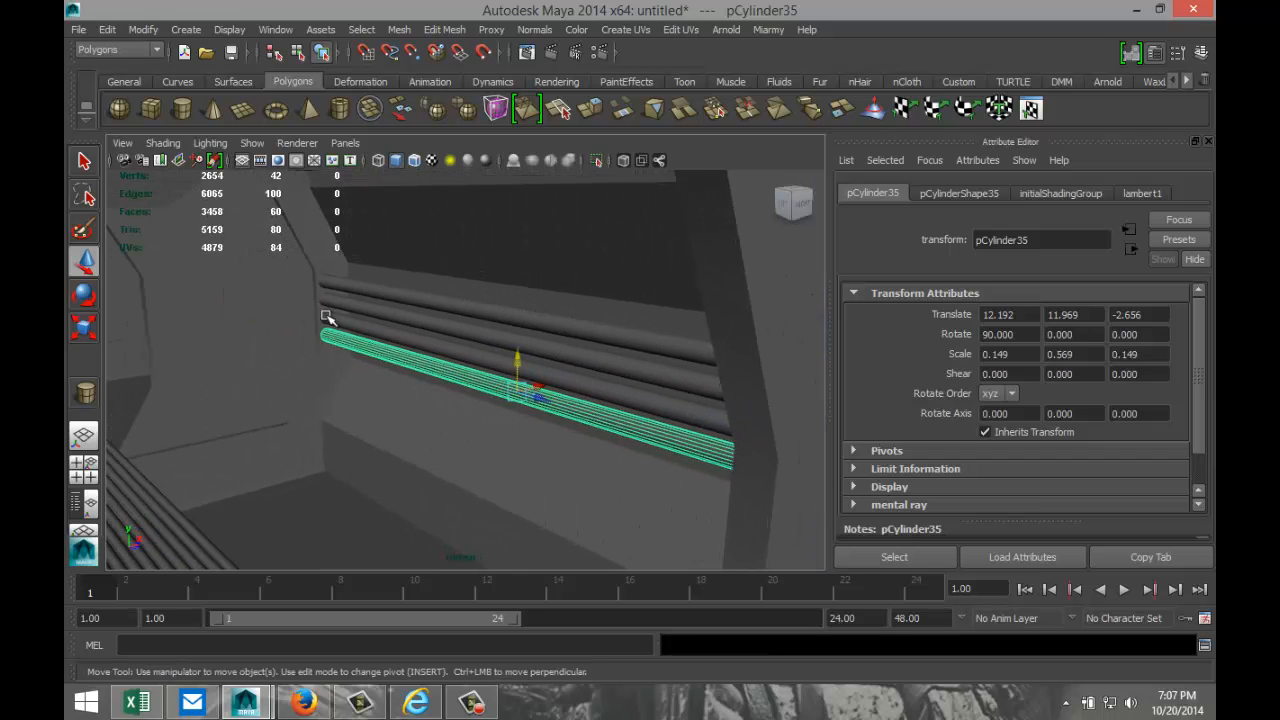
left_click(371, 290, "shift")
left_click(379, 309, "shift")
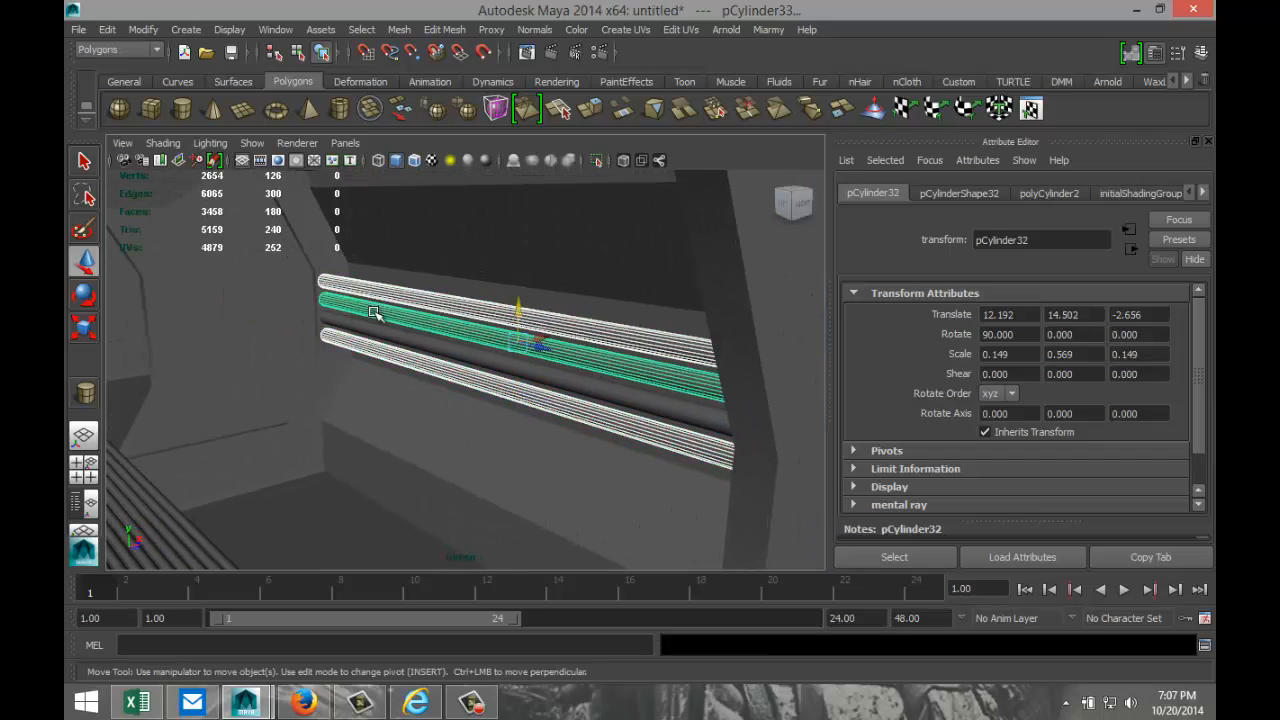
left_click(375, 328, "shift")
left_click_drag(543, 360, 557, 362)
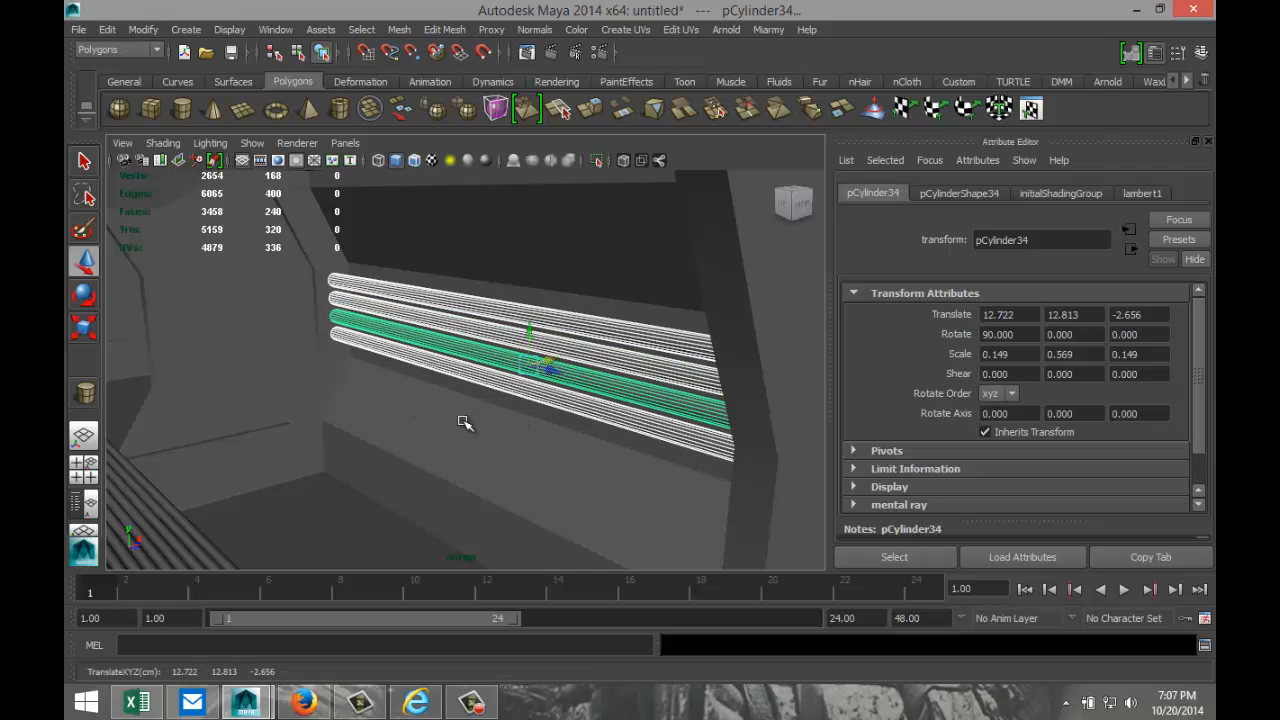
- Duplicate the four wall pipes and move the copies along the corridor in the top view to about Z -16.54
scroll(463, 423, "down", 2)
mouse_move(330, 415)
left_mouse_down("alt")
mouse_move(371, 391)
mouse_move(346, 403)
left_mouse_up("alt")
left_click_drag(609, 483, 349, 473, "alt")
middle_click_drag(474, 471, 187, 390, "alt")
scroll(317, 426, "down", 5)
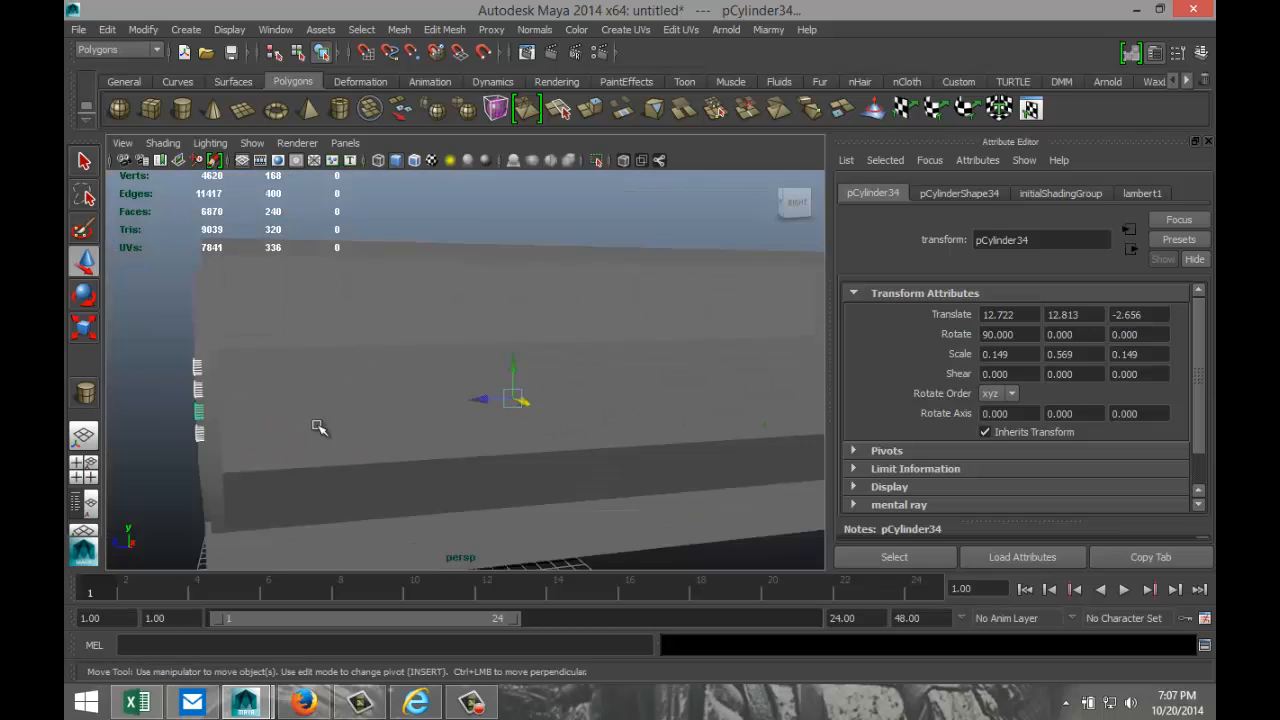
left_click(88, 472)
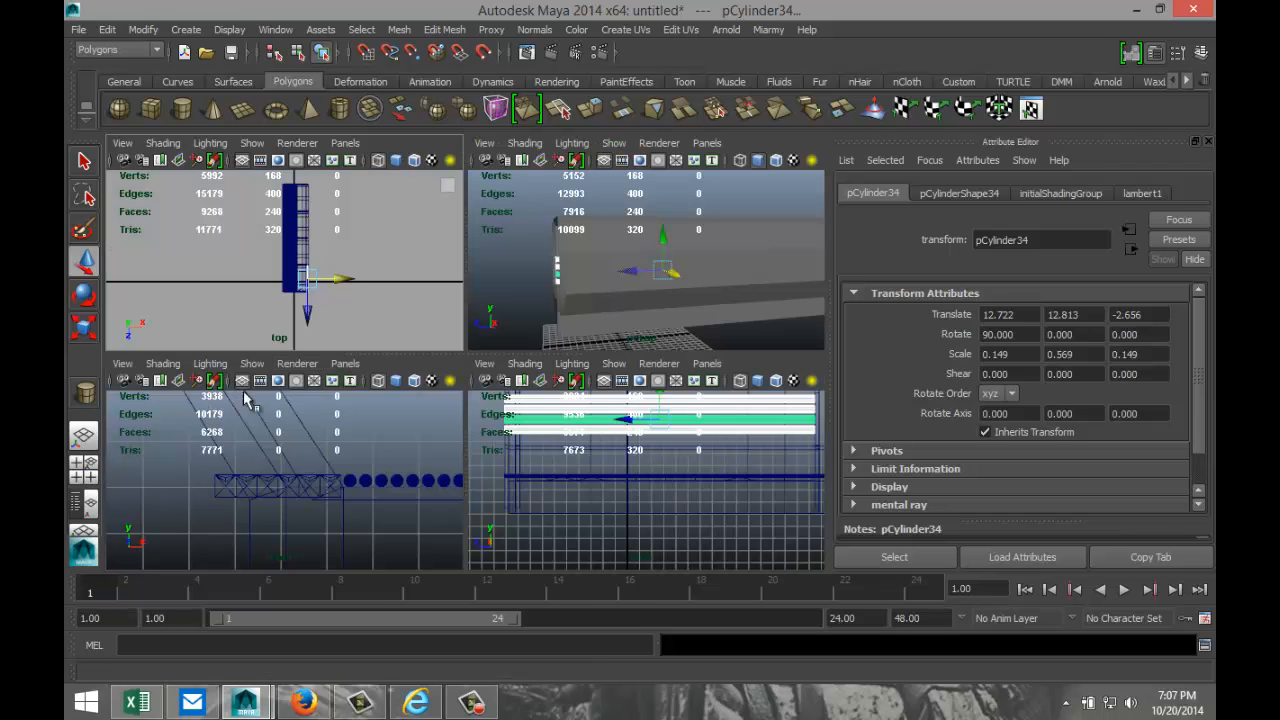
key("space")
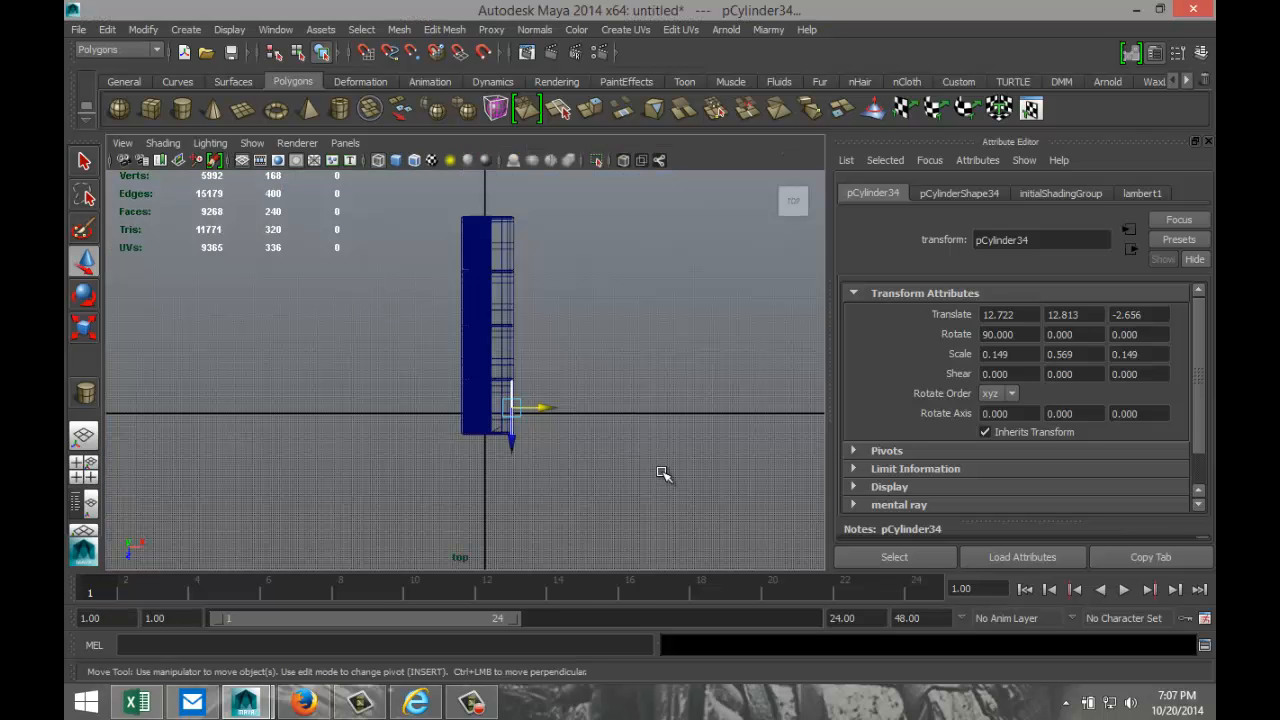
key("ctrl+d")
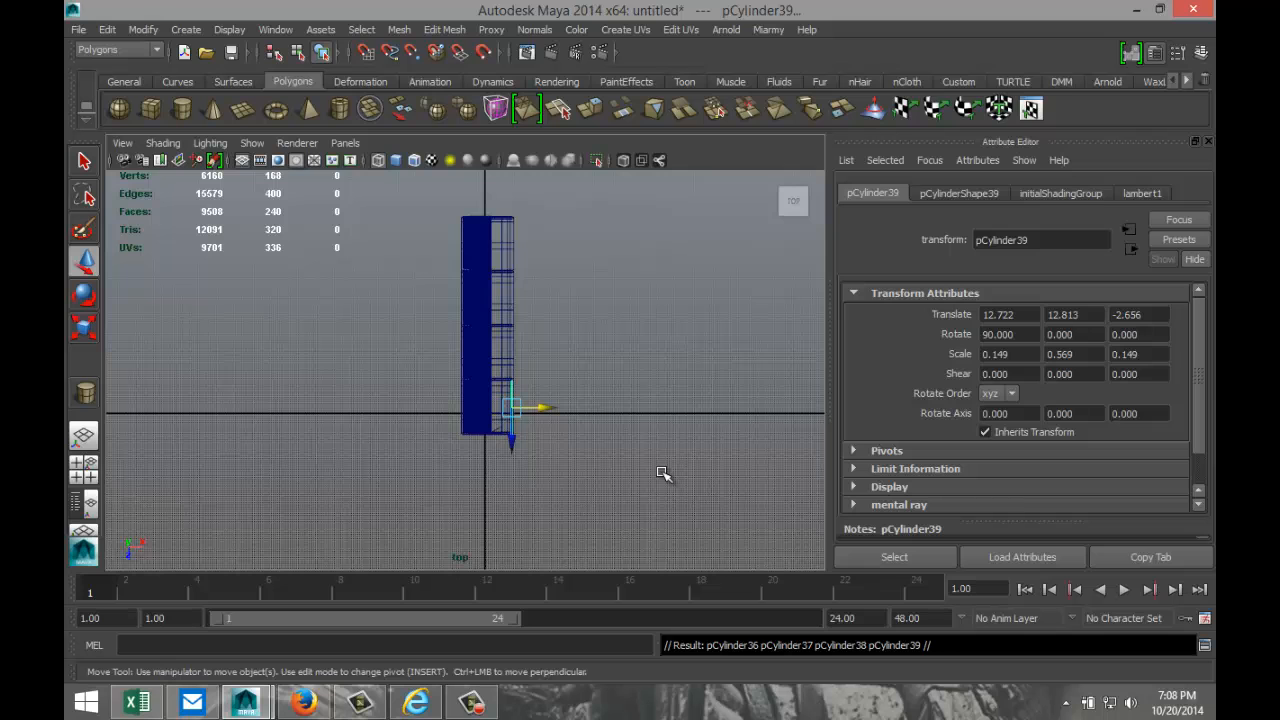
key("f")
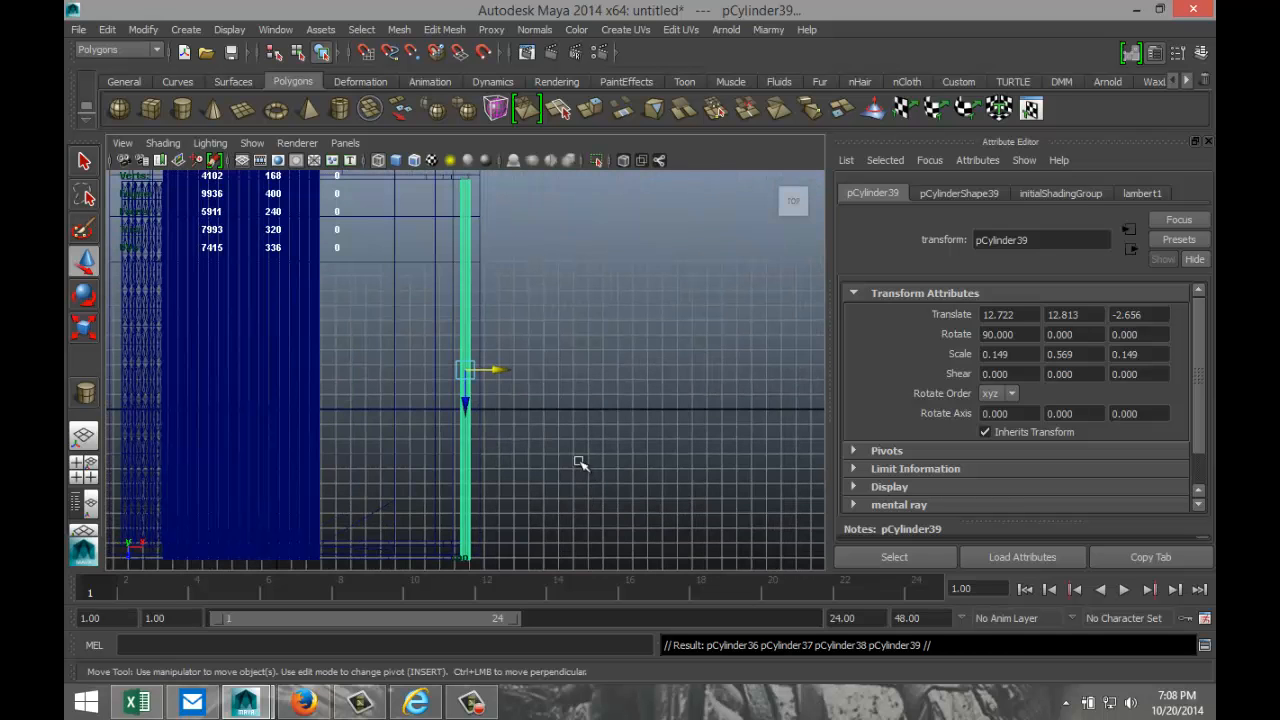
left_click_drag(465, 402, 466, 200)
key("f")
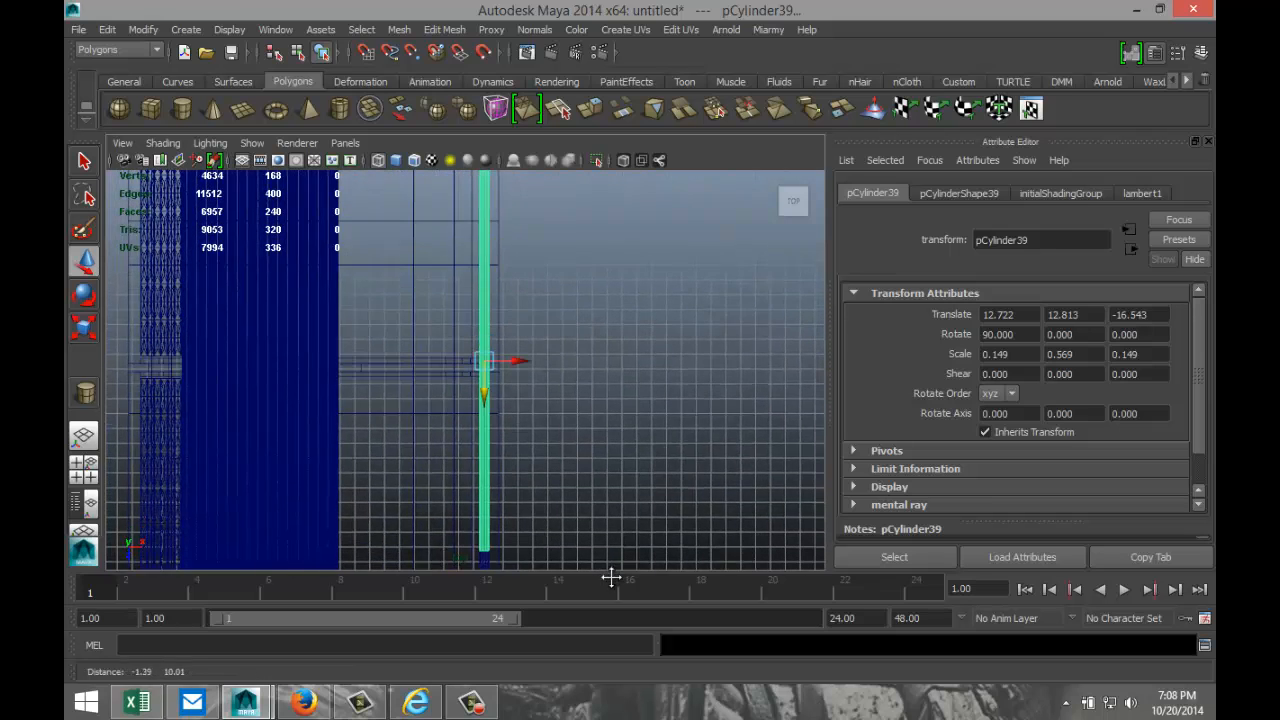
- Shift the copied pipes further into the next section, to about Z -28.26, and repeat the offset copy twice
scroll(535, 460, "down", 2)
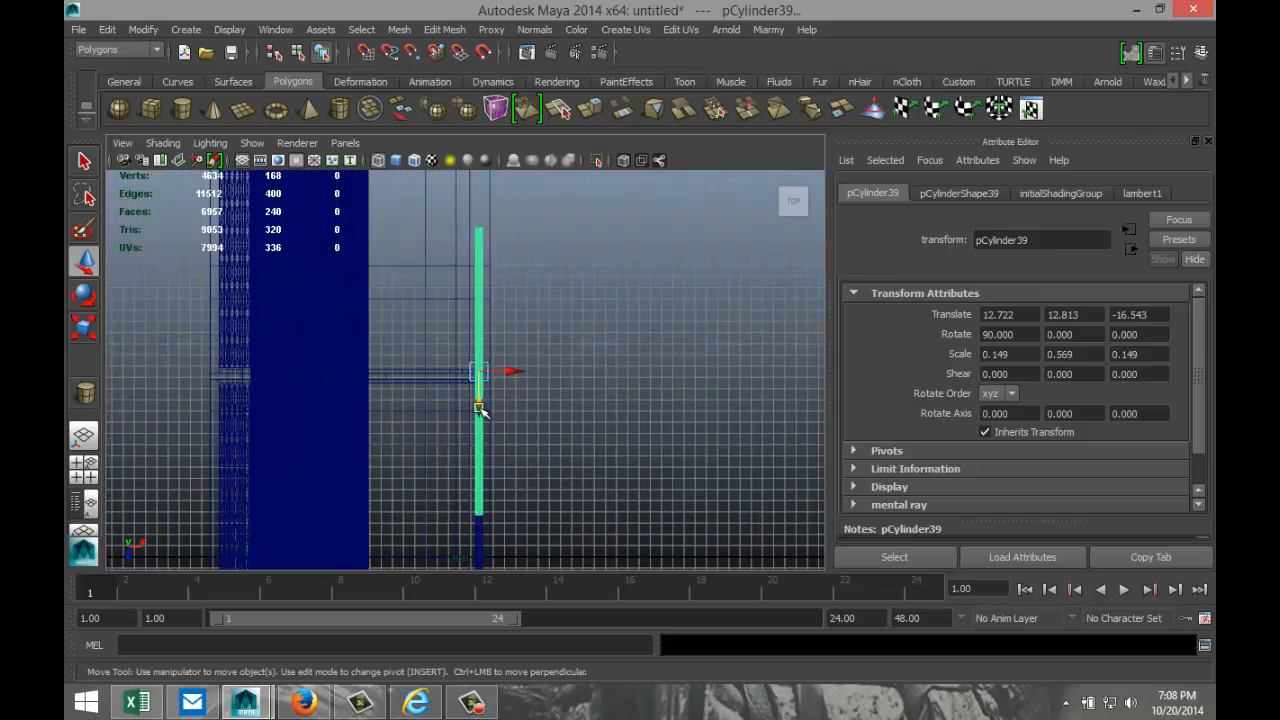
left_click_drag(480, 410, 475, 276)
scroll(635, 375, "down", 5)
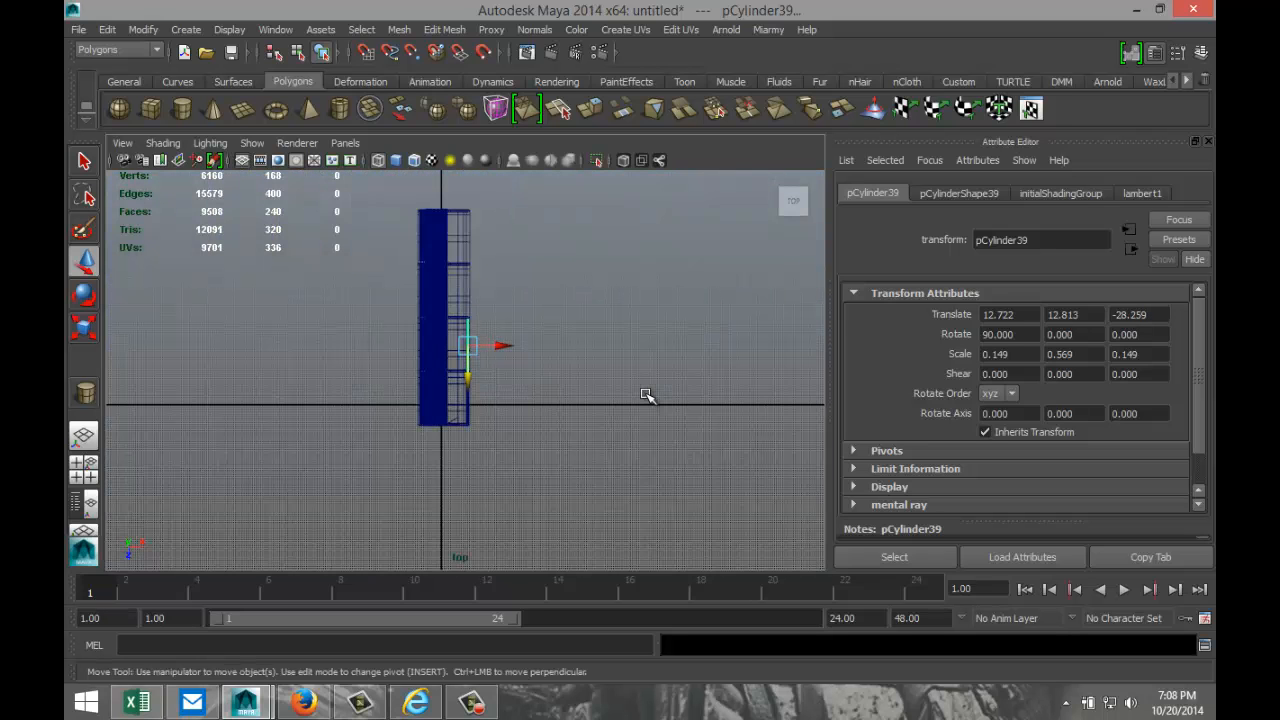
key("shift+d")
key("shift+d")
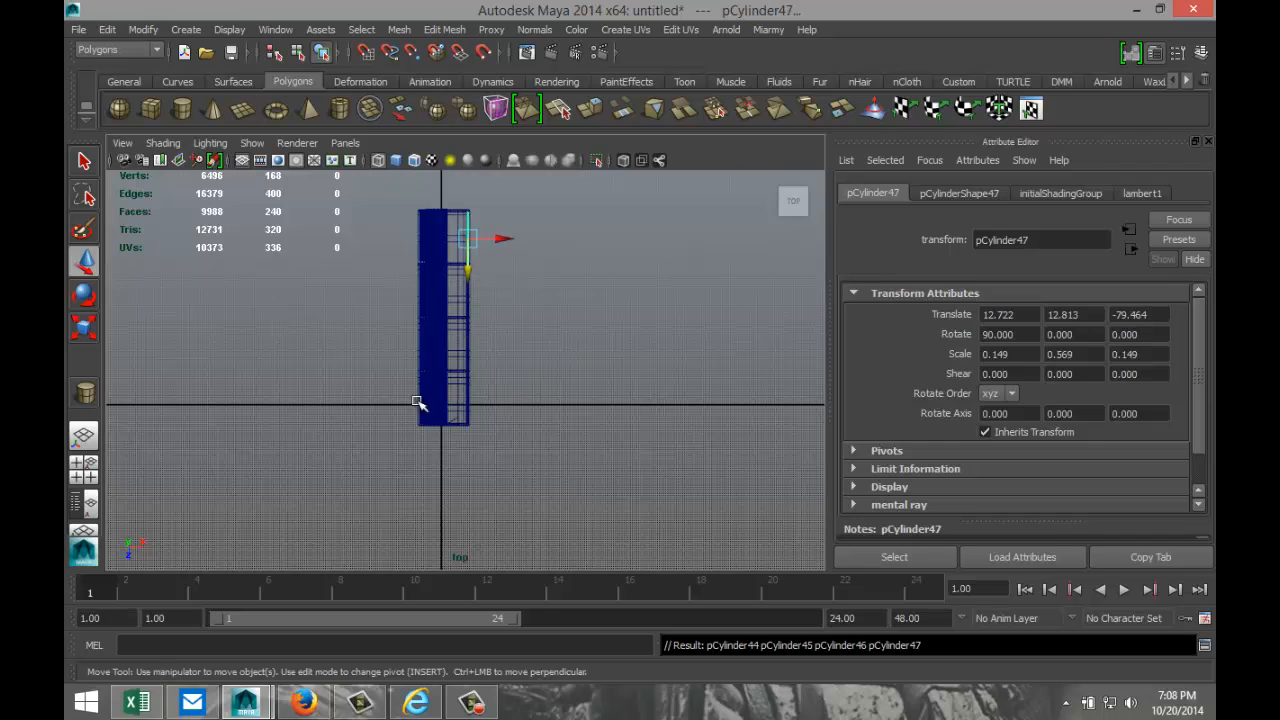
- Recall the bookmarked perspective camera to inspect the corridor interior with its pipes, and examine the whole model from outside
left_click(84, 463)
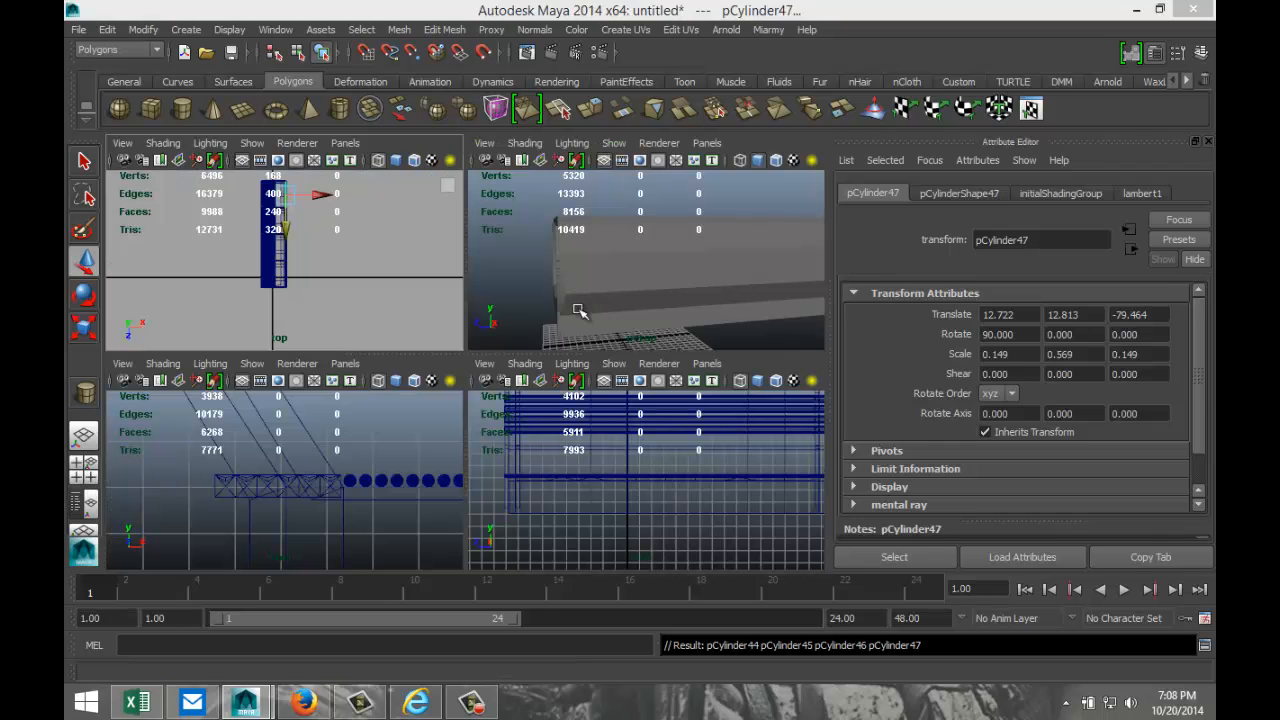
key("space")
left_click(122, 143)
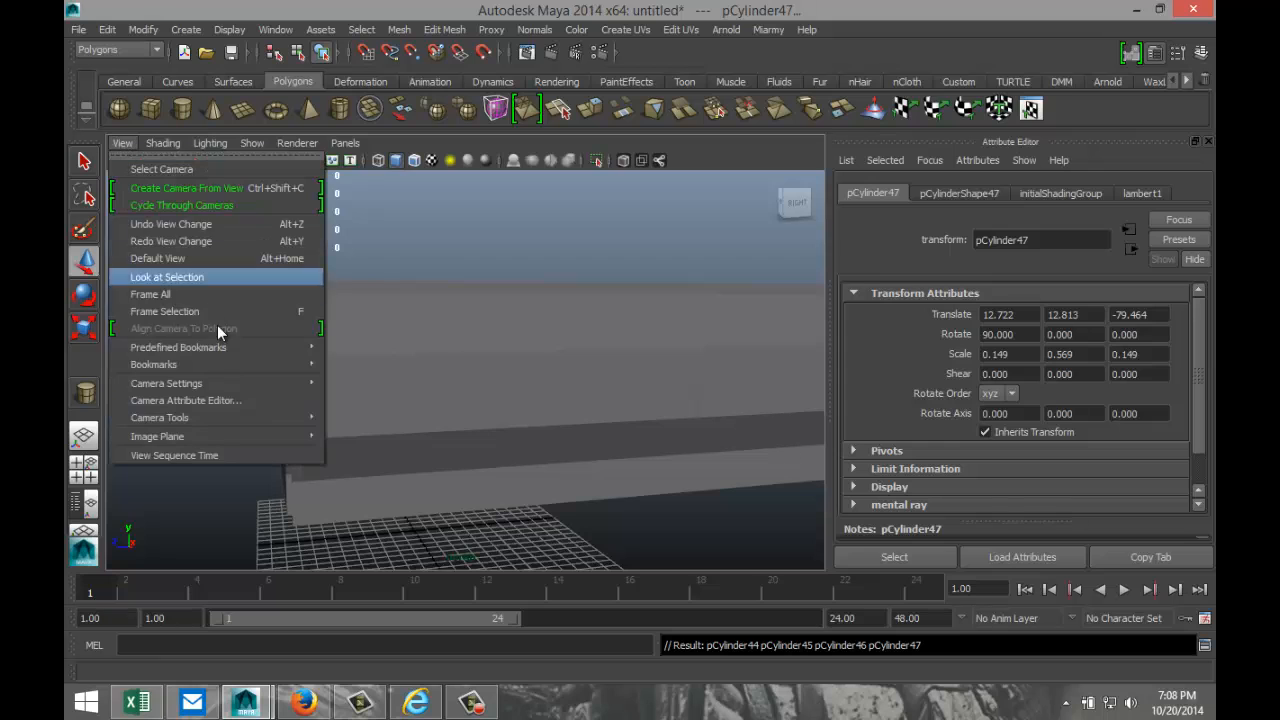
mouse_move(315, 365)
left_click(366, 382)
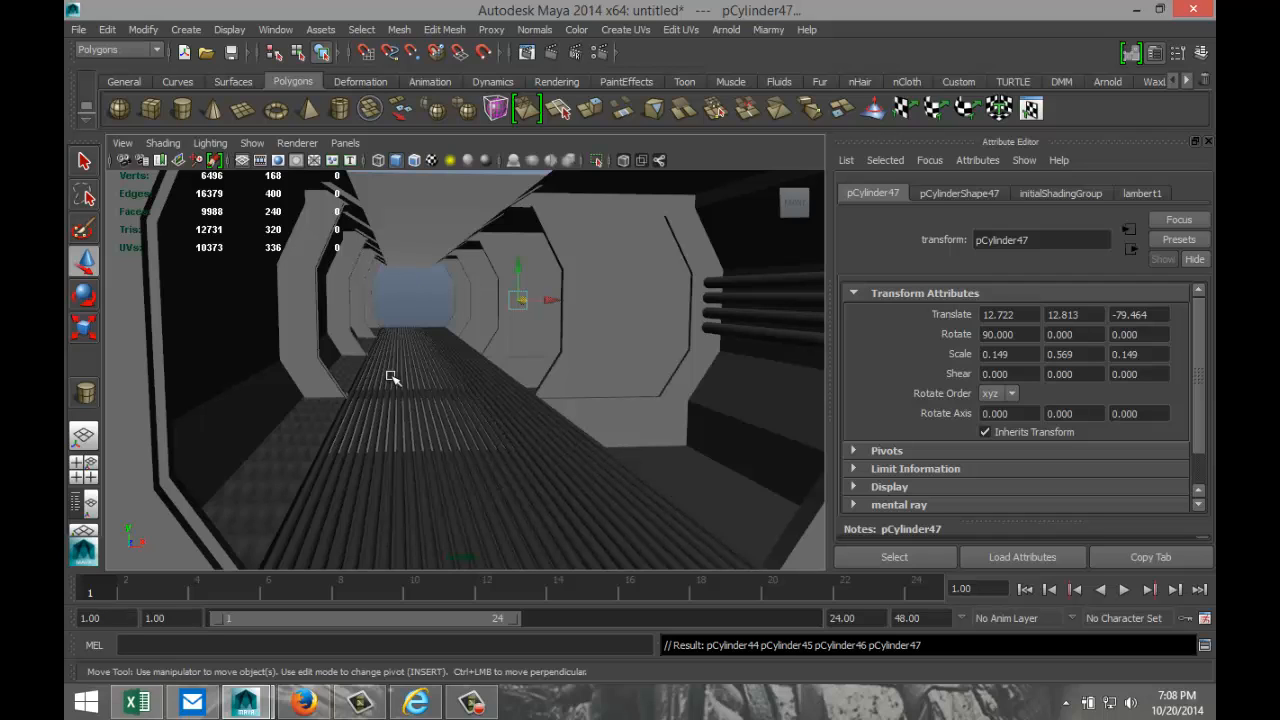
key("f")
scroll(393, 377, "down", 2)
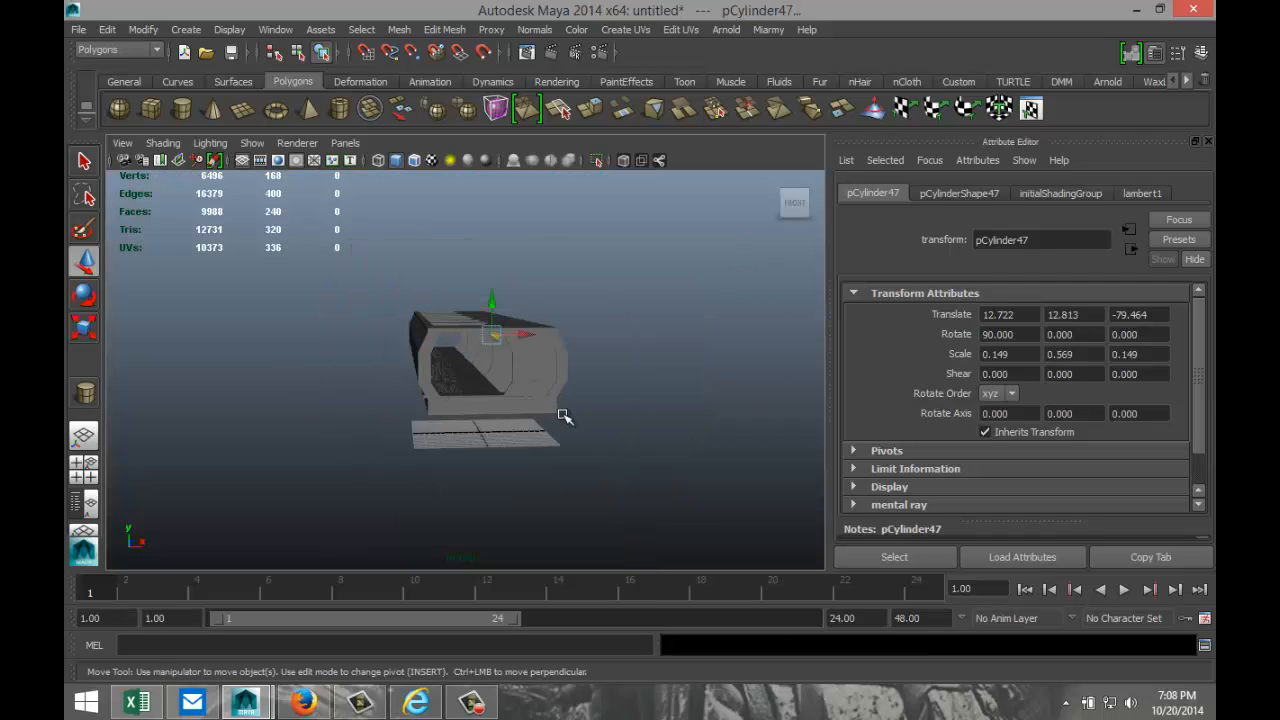
left_click_drag(562, 416, 450, 457, "alt")
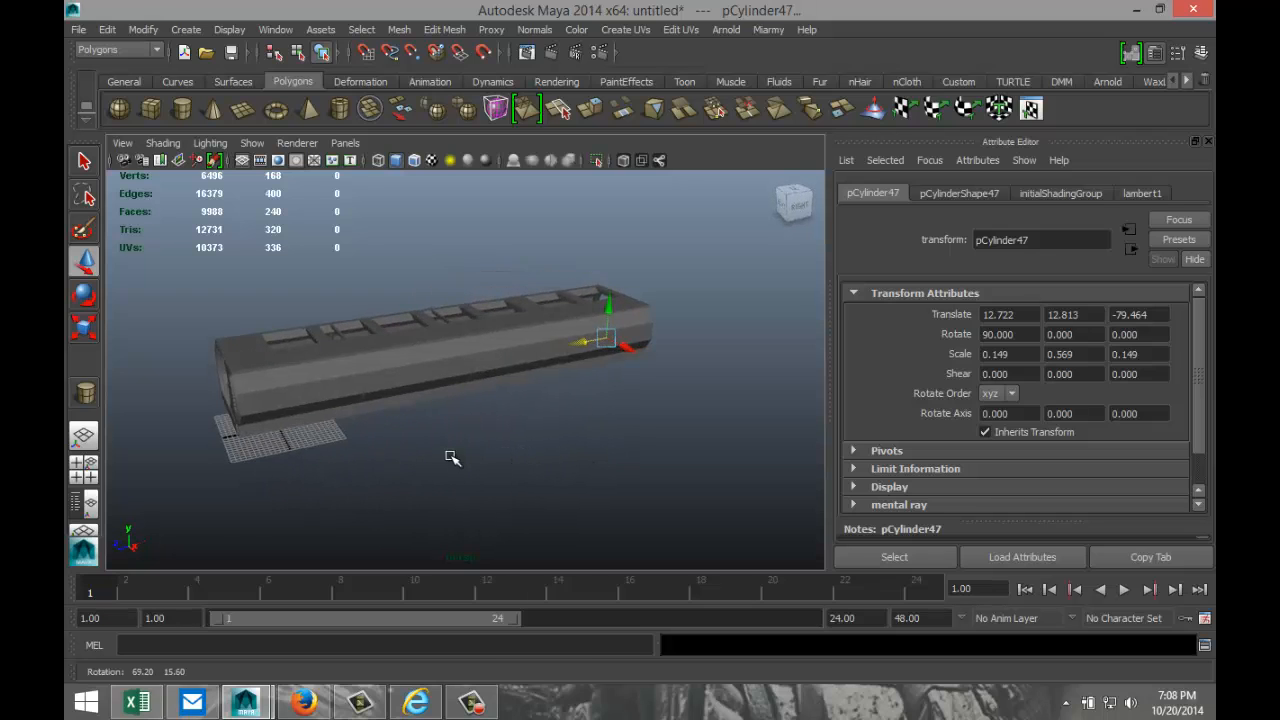
- Create a large polygon cube at the corridor's far end, around Z -102.64, and scale its height to about 1.757
left_click(150, 108)
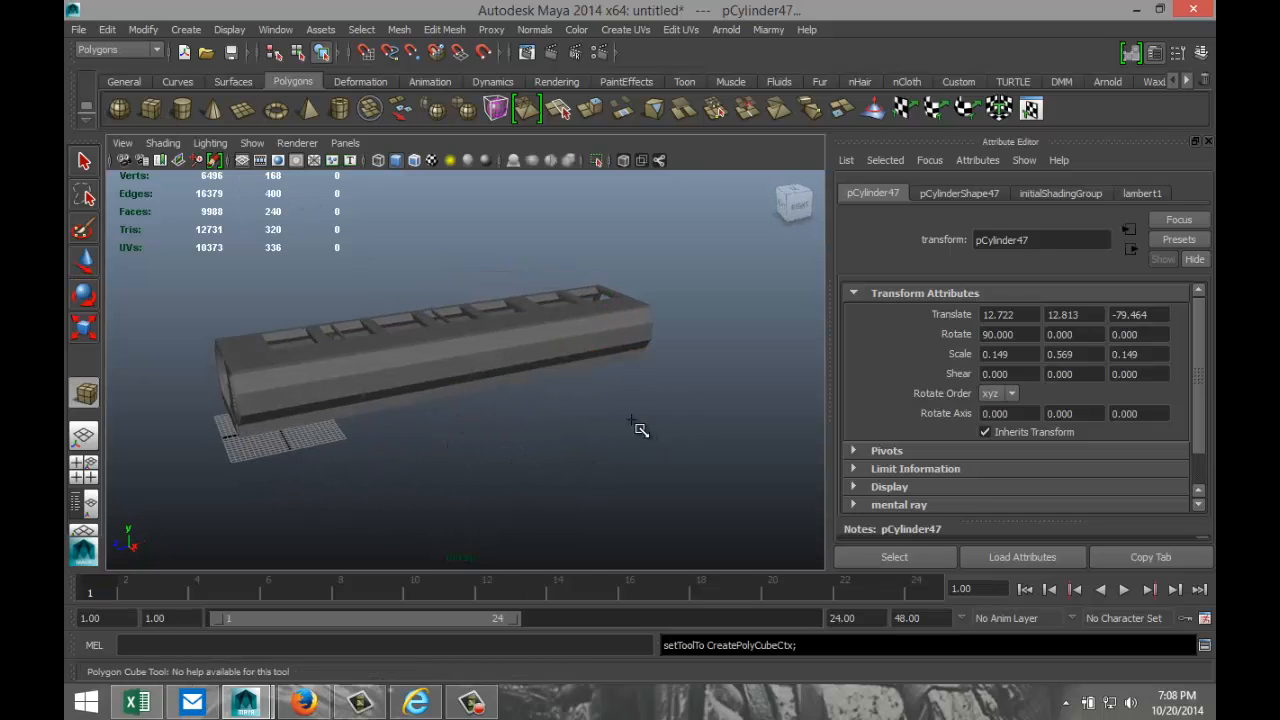
left_click_drag(641, 408, 690, 380)
left_click_drag(575, 456, 720, 334, "alt")
key("w")
key("r")
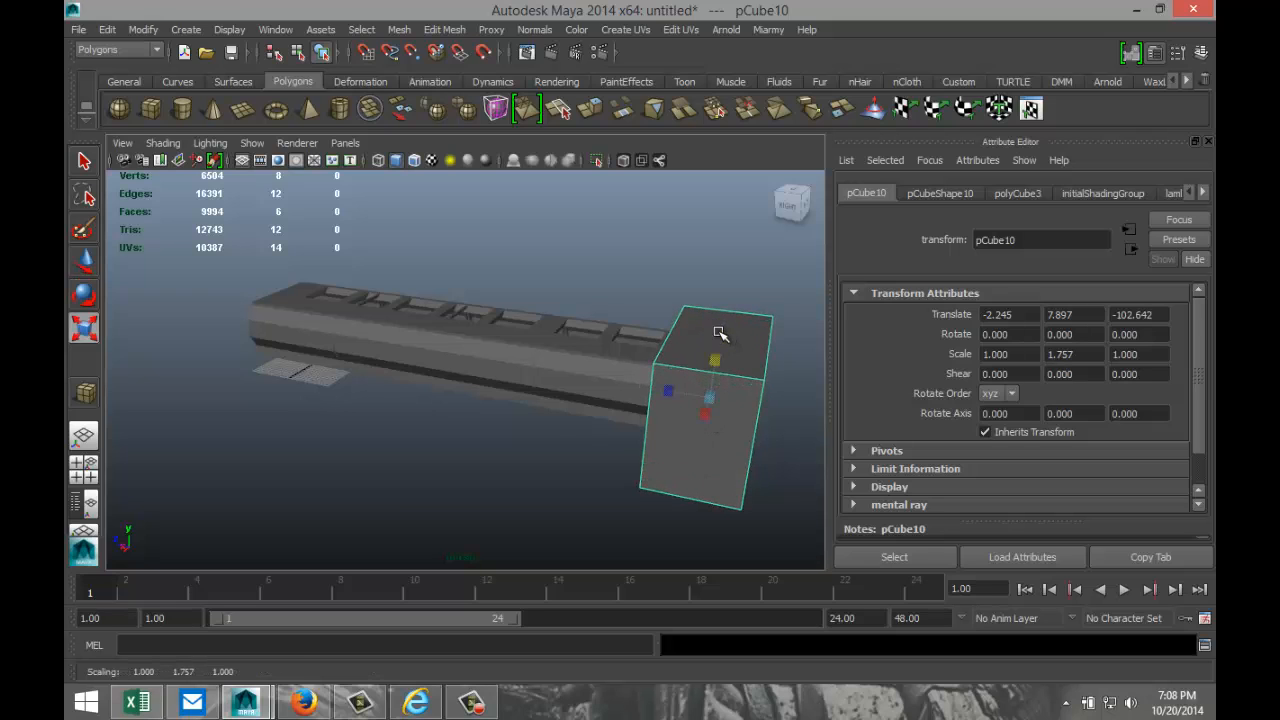
- Shift the end cube slightly away from the corridor in the side view, to about Z -102.91
left_click(83, 464)
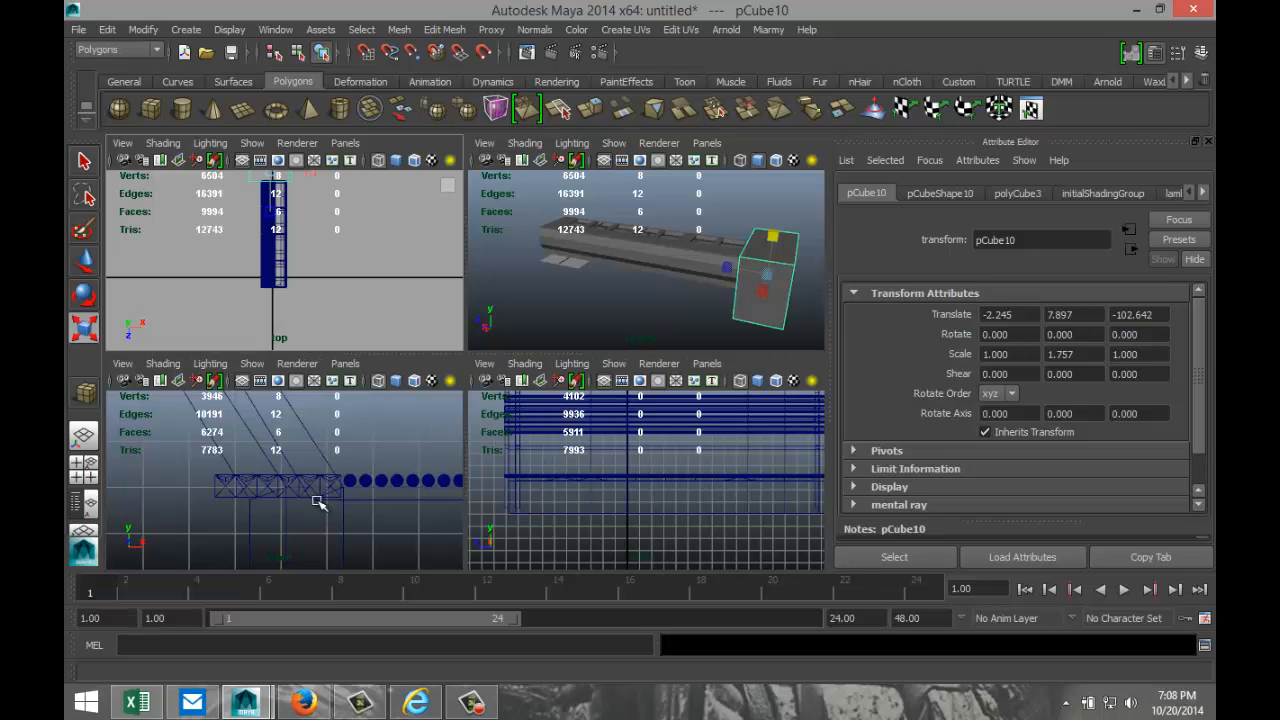
key("space")
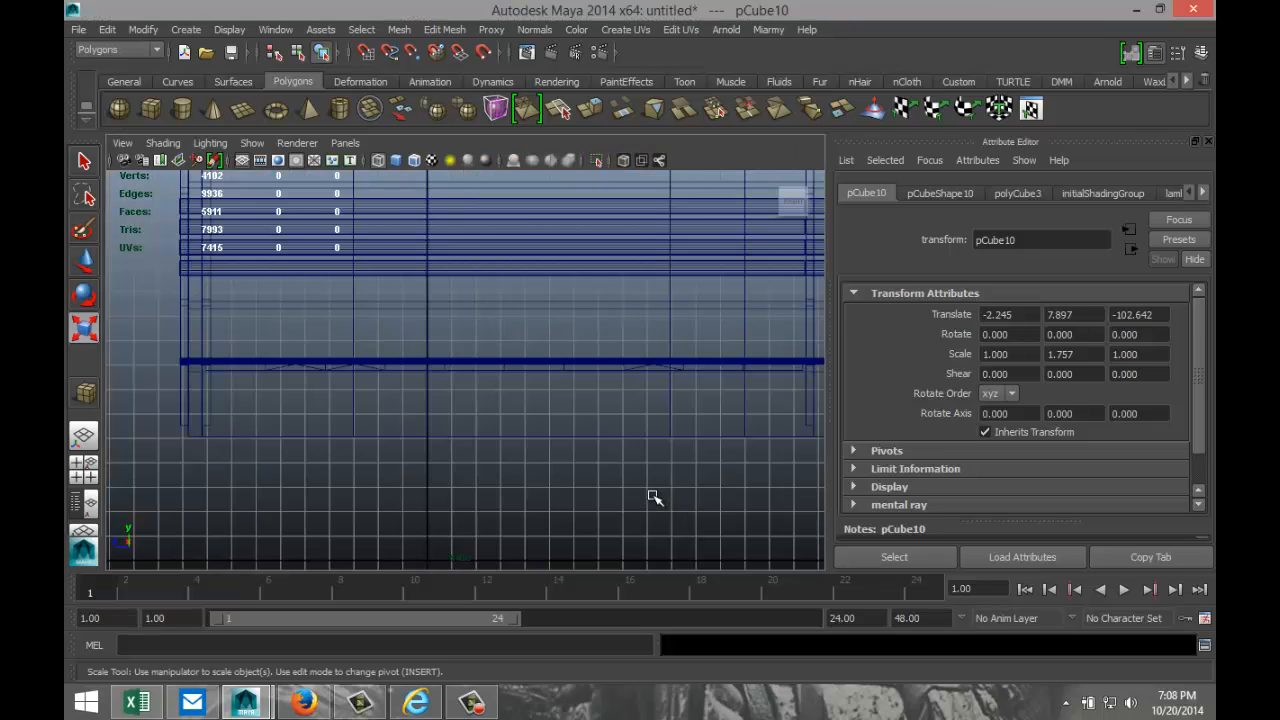
key("f")
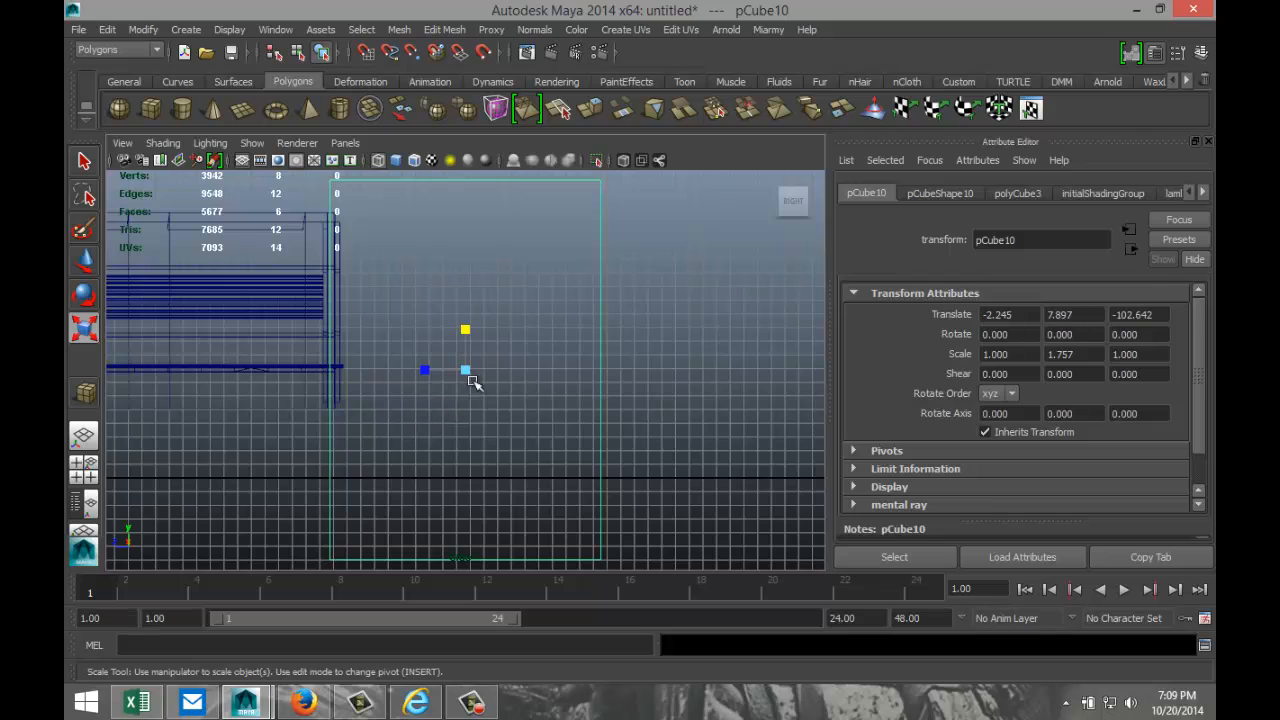
key("w")
left_click_drag(430, 370, 433, 371)
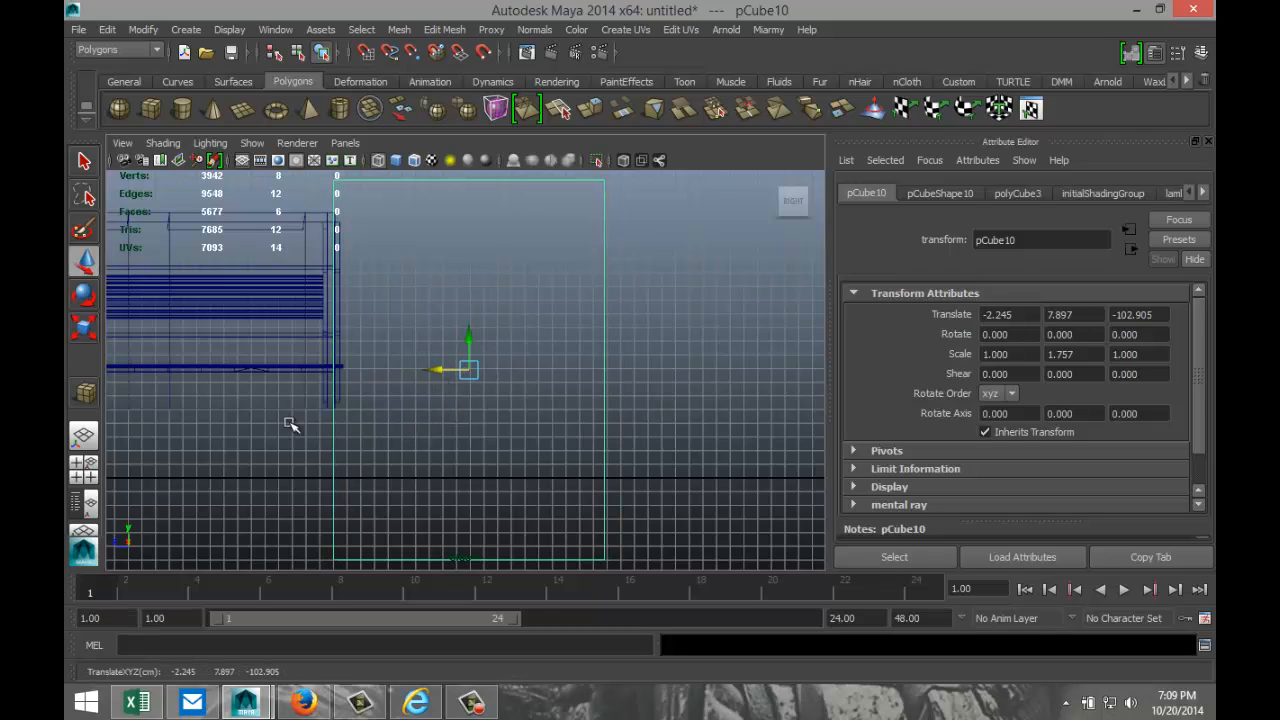
- Delete the end cube's face that adjoins the corridor, opening the cube toward the passage
left_click(84, 464)
key("space")
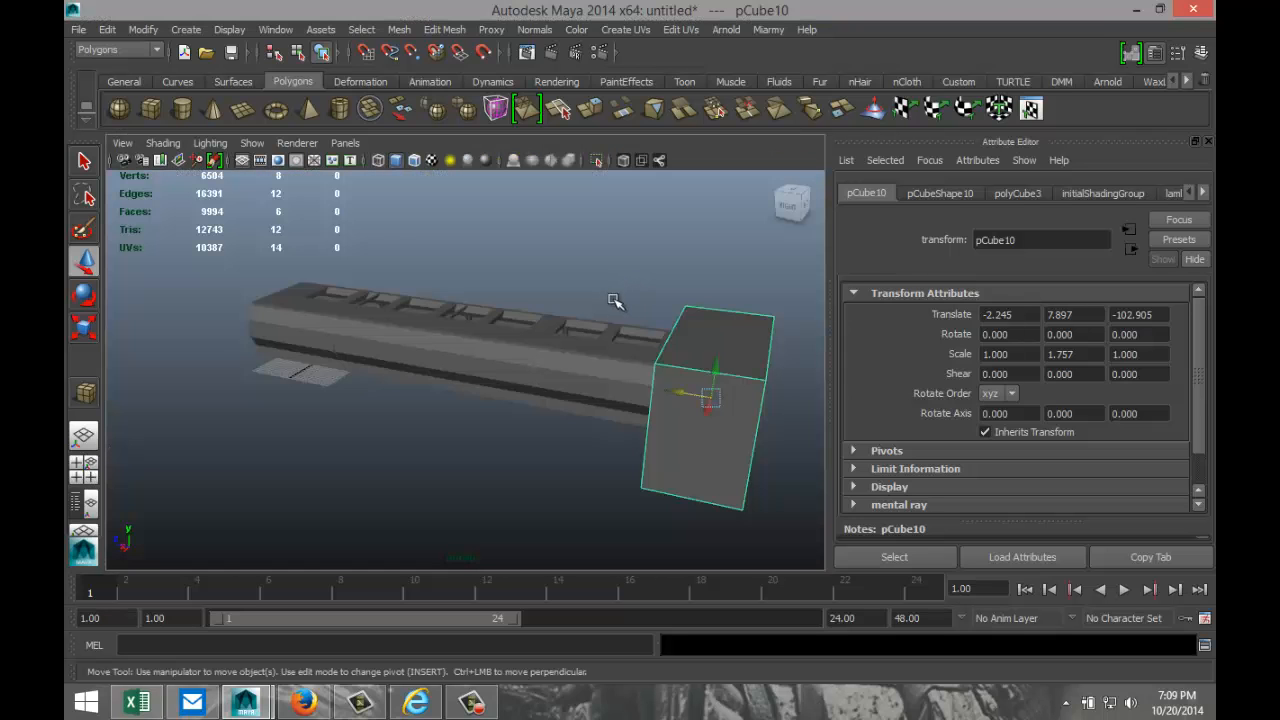
key("f")
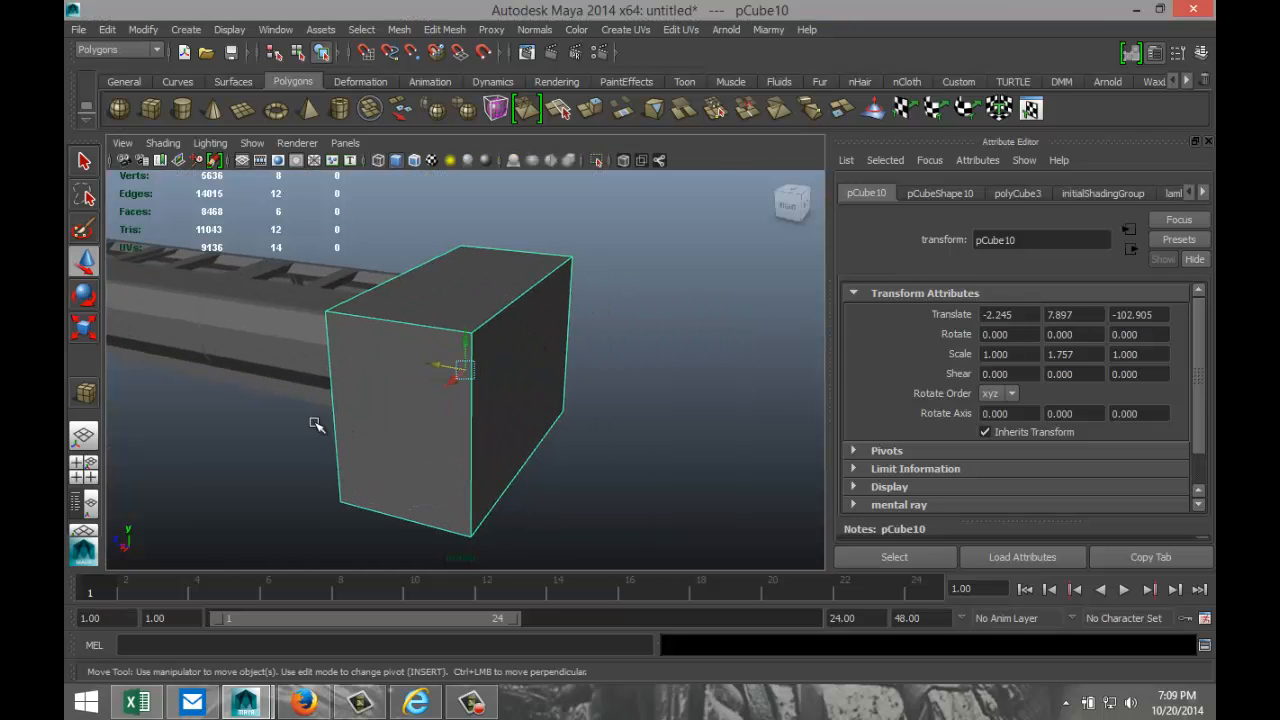
left_click_drag(317, 423, 493, 427, "alt")
right_click_drag(543, 464, 530, 445)
left_click(541, 466)
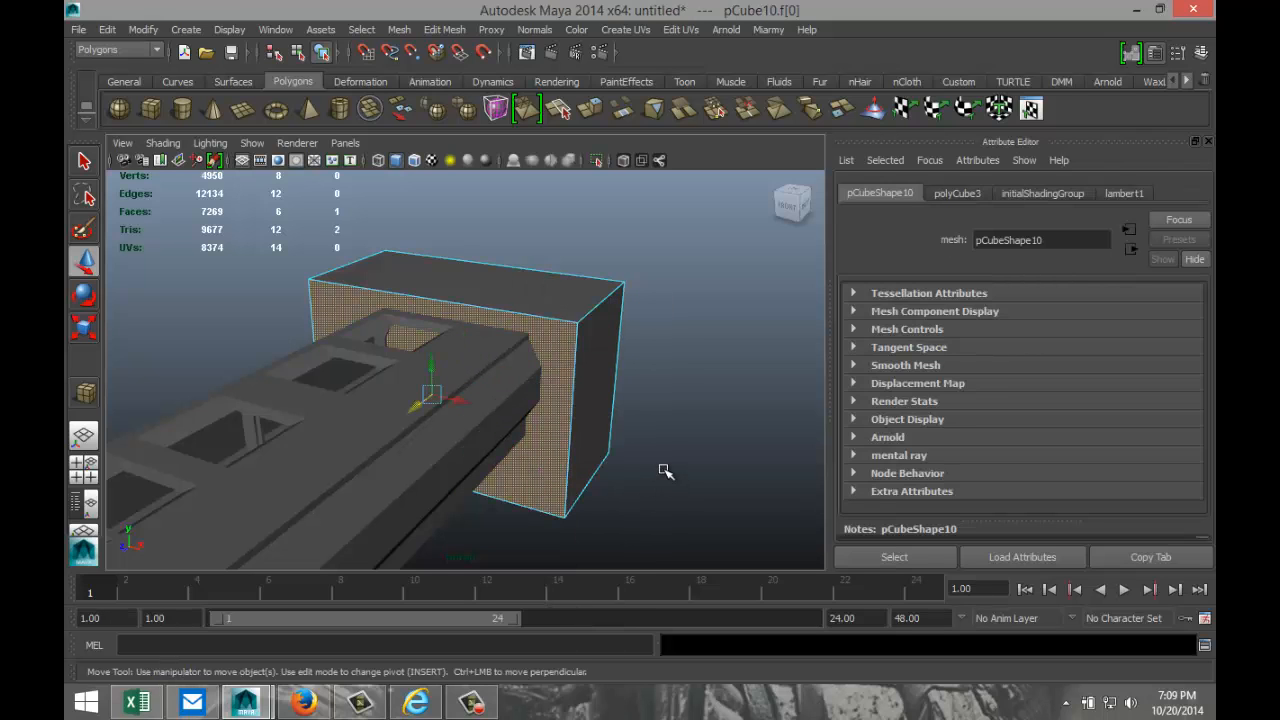
key("Delete")
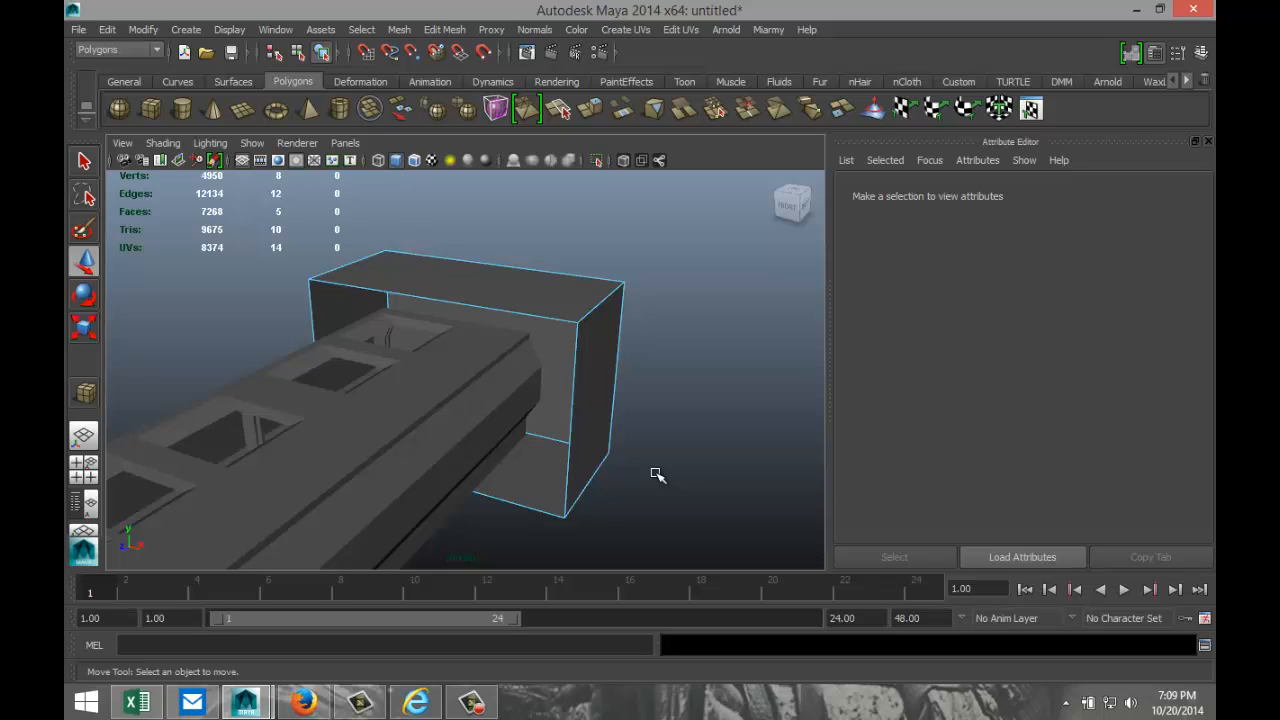
key("ctrl+z")
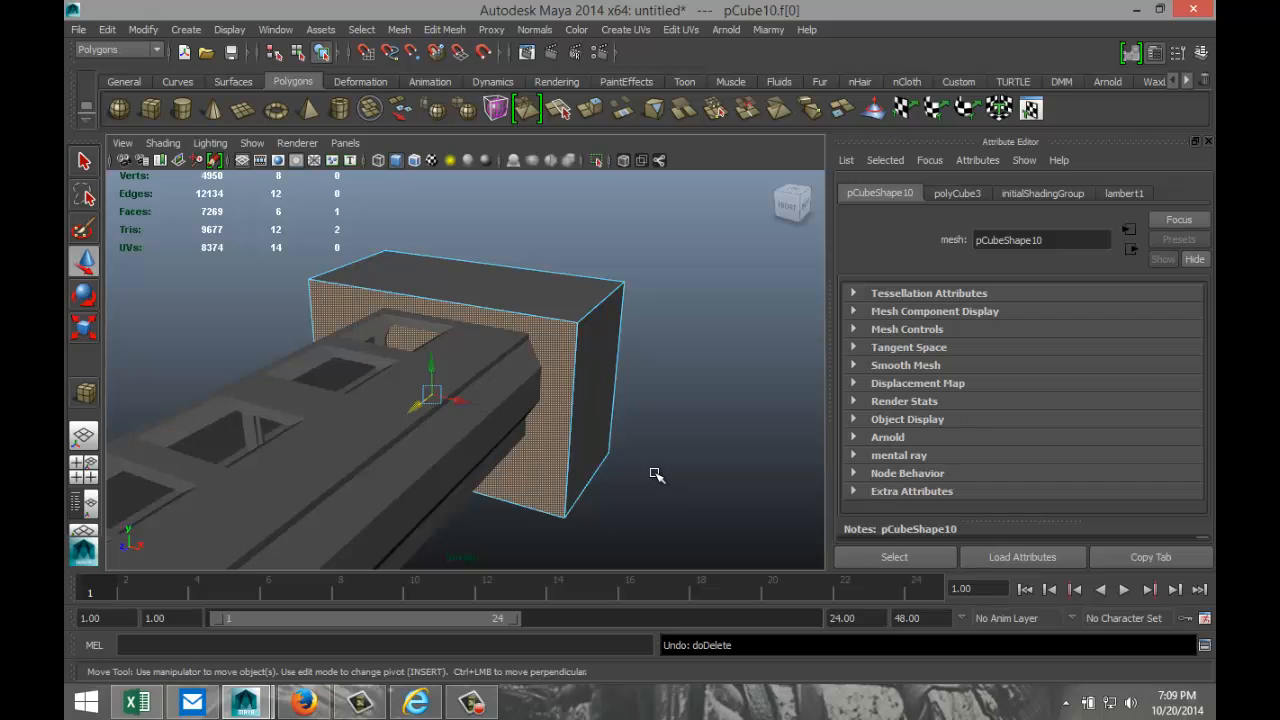
left_click_drag(603, 480, 652, 486, "alt")
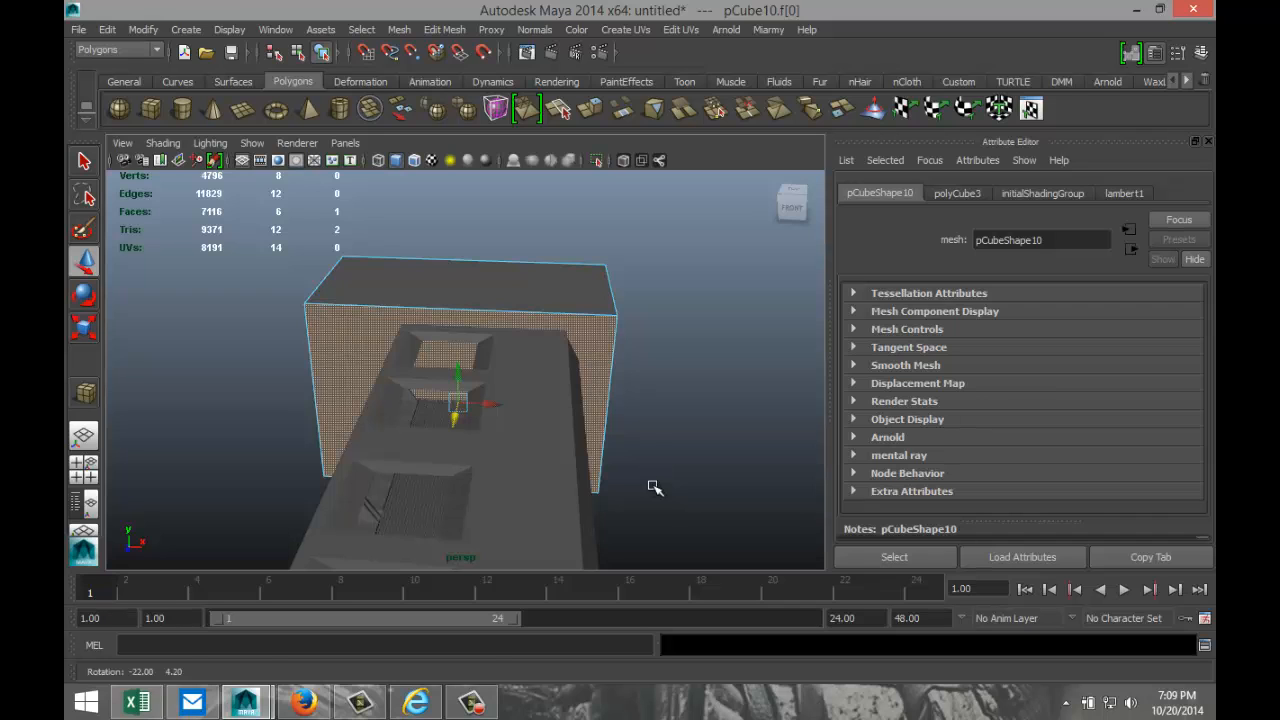
left_click(665, 346)
left_click(603, 347)
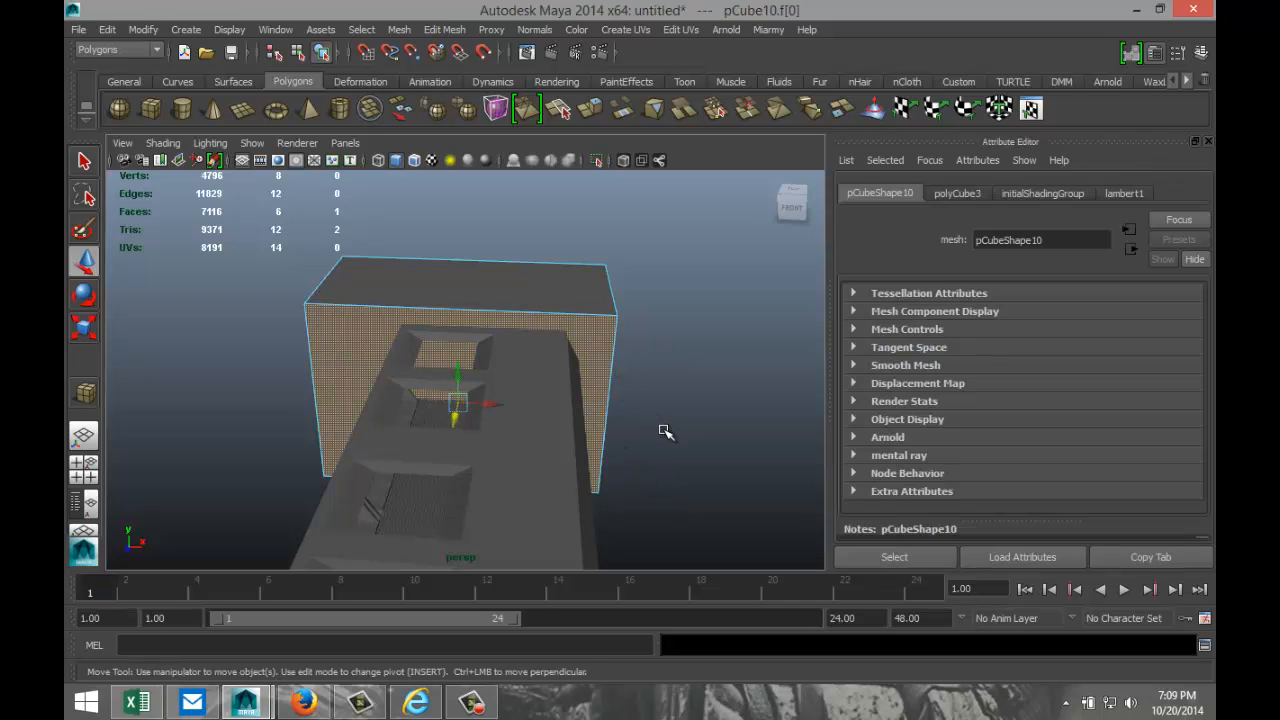
key("Delete")
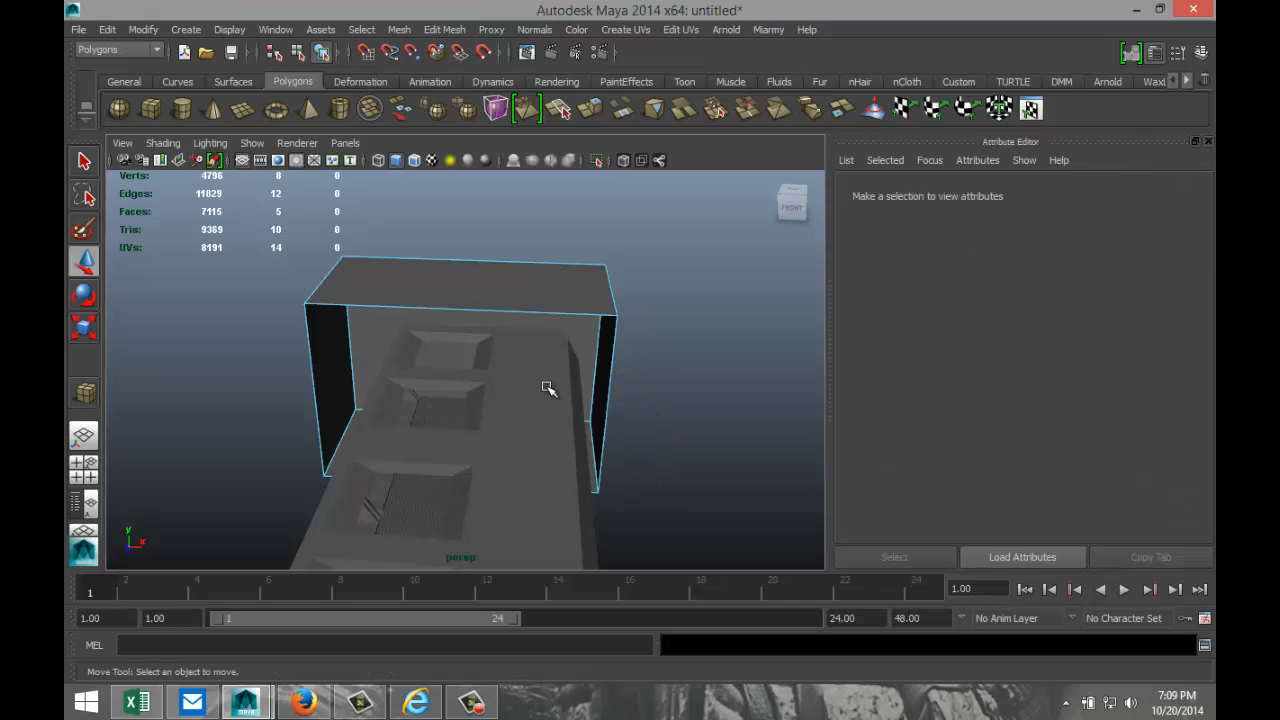
- Recall the bookmarked corridor camera to inspect the closed-off far end, and view the whole model from outside
left_click(122, 143)
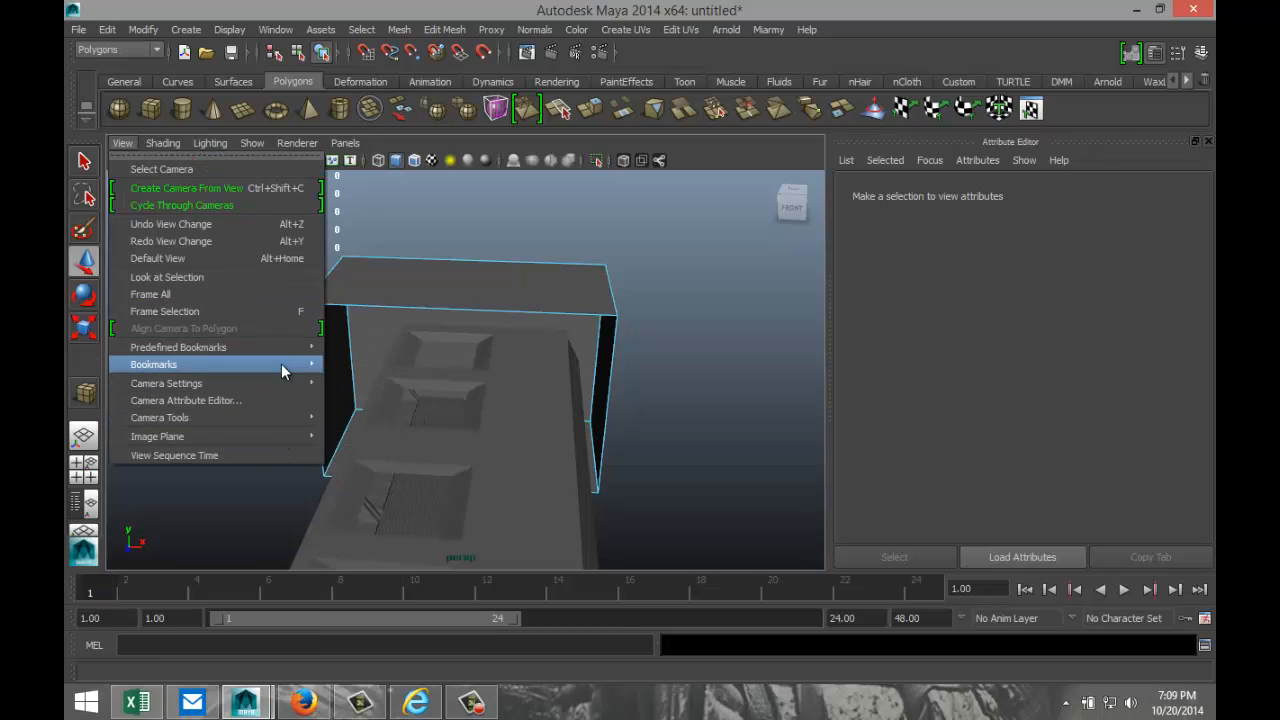
mouse_move(281, 364)
left_click(374, 382)
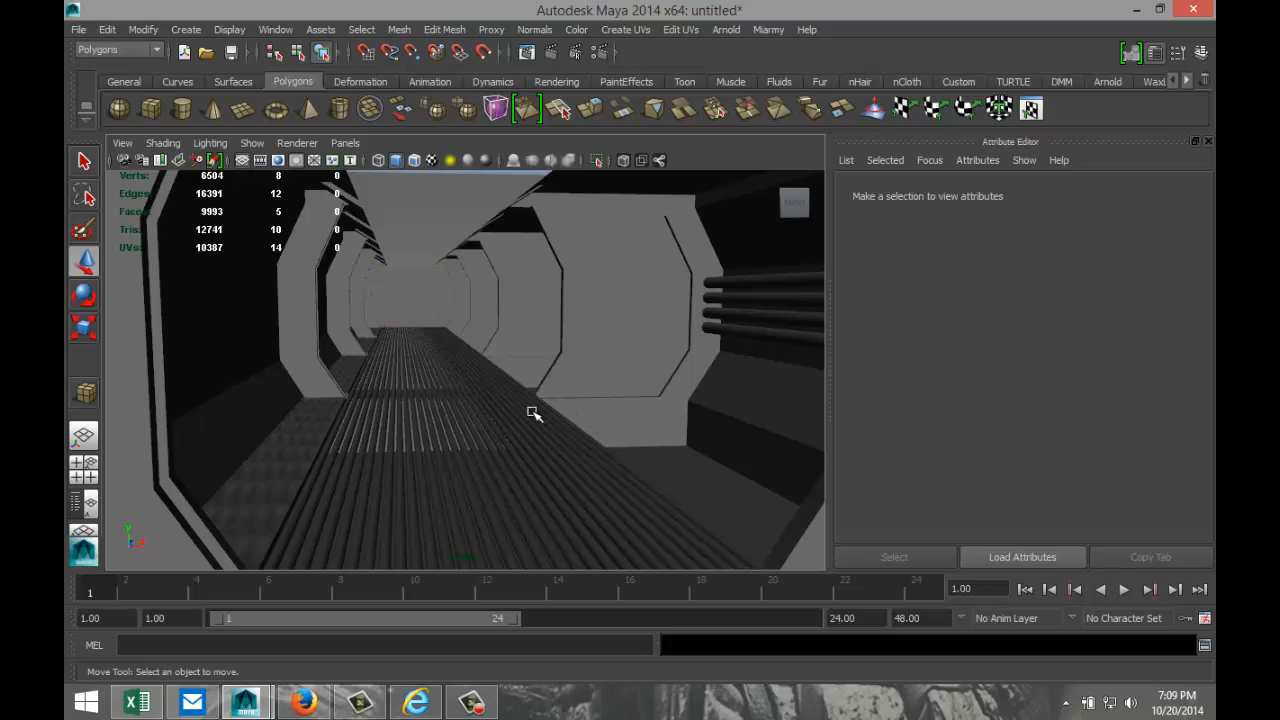
key("a")
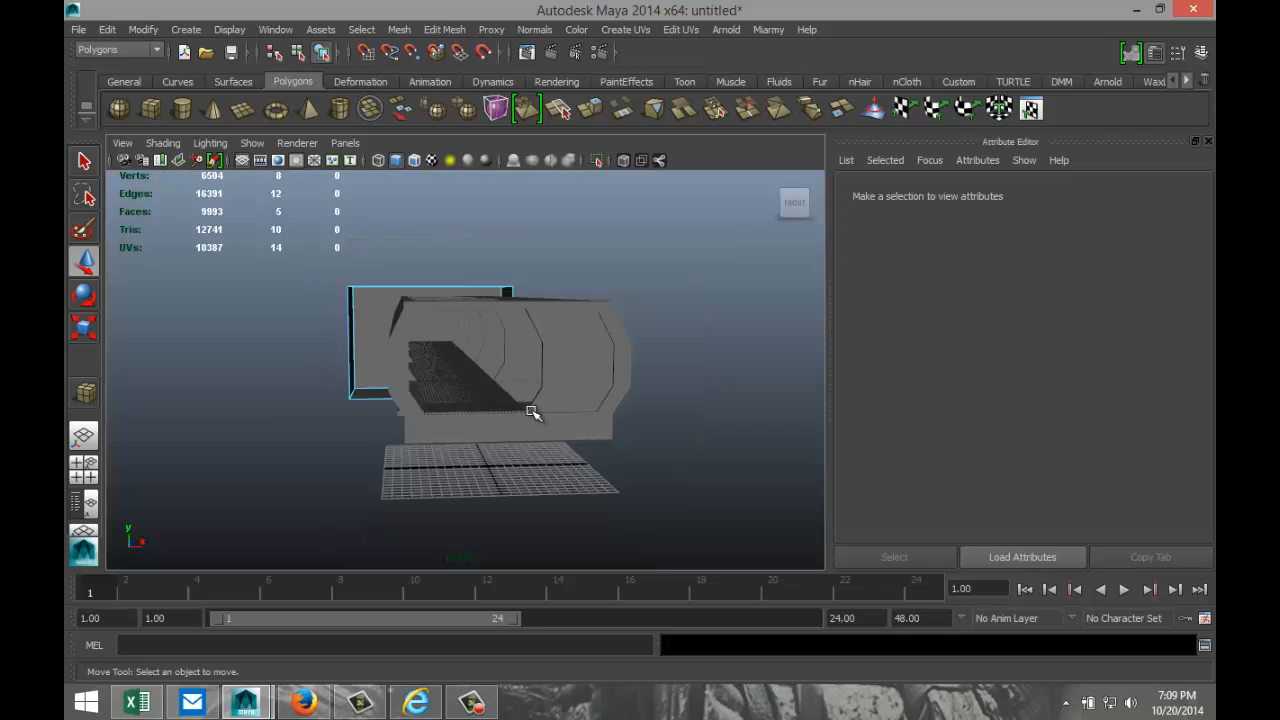
left_click_drag(609, 423, 545, 442, "alt")
middle_click_drag(546, 442, 602, 418, "alt")
scroll(607, 428, "down", 3)
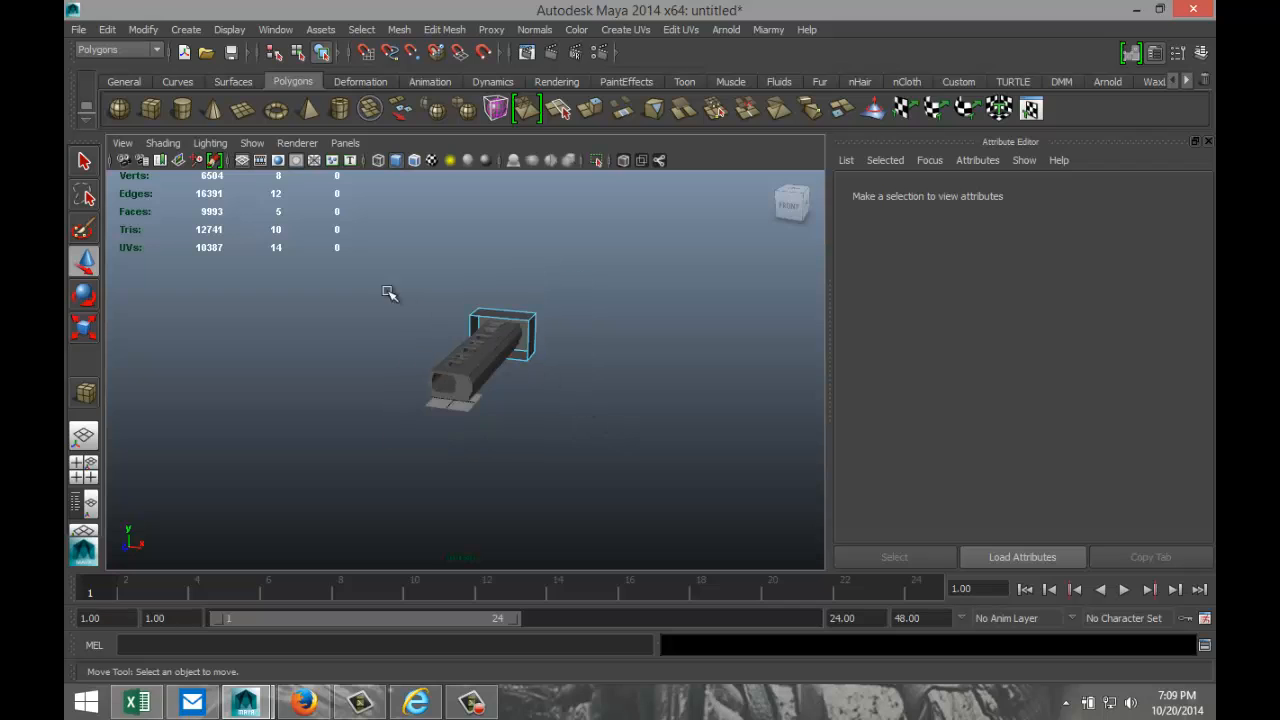
- Select the whole corridor model, including the end cube, as objects and combine it into a single mesh
left_click_drag(390, 294, 652, 477)
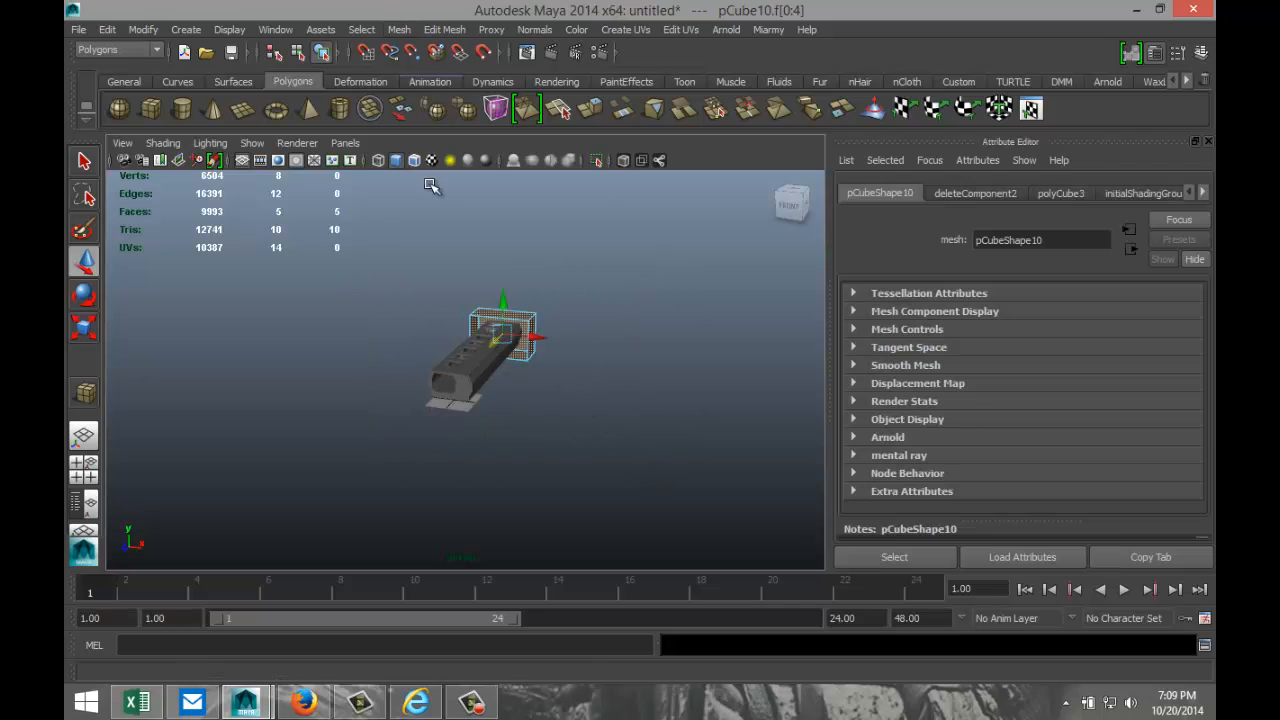
right_click_drag(486, 331, 529, 310)
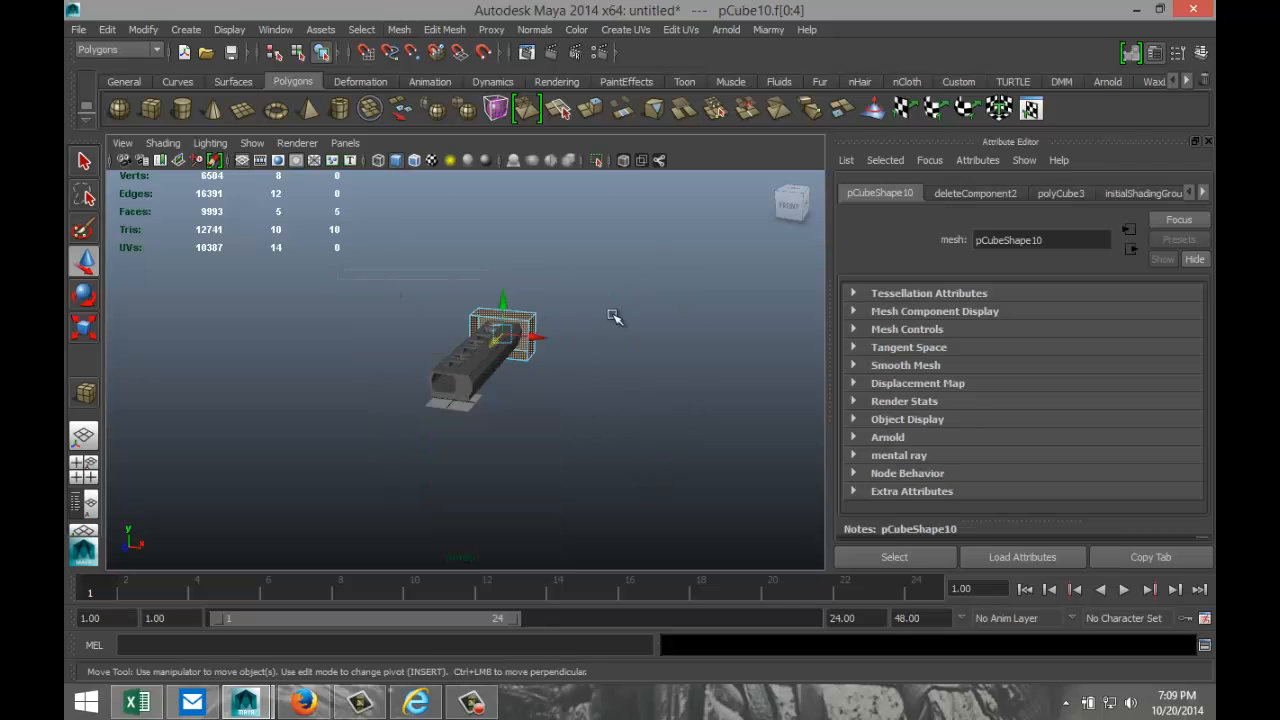
left_click(480, 376)
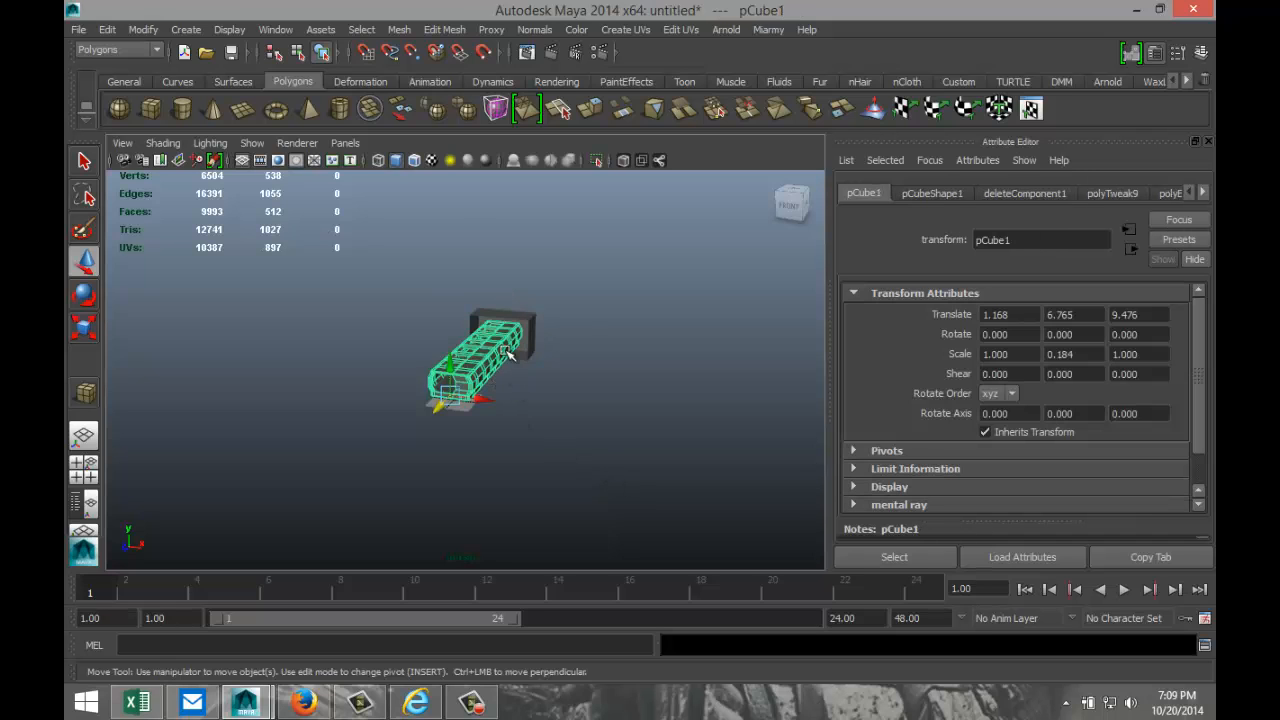
left_click_drag(586, 369, 603, 425)
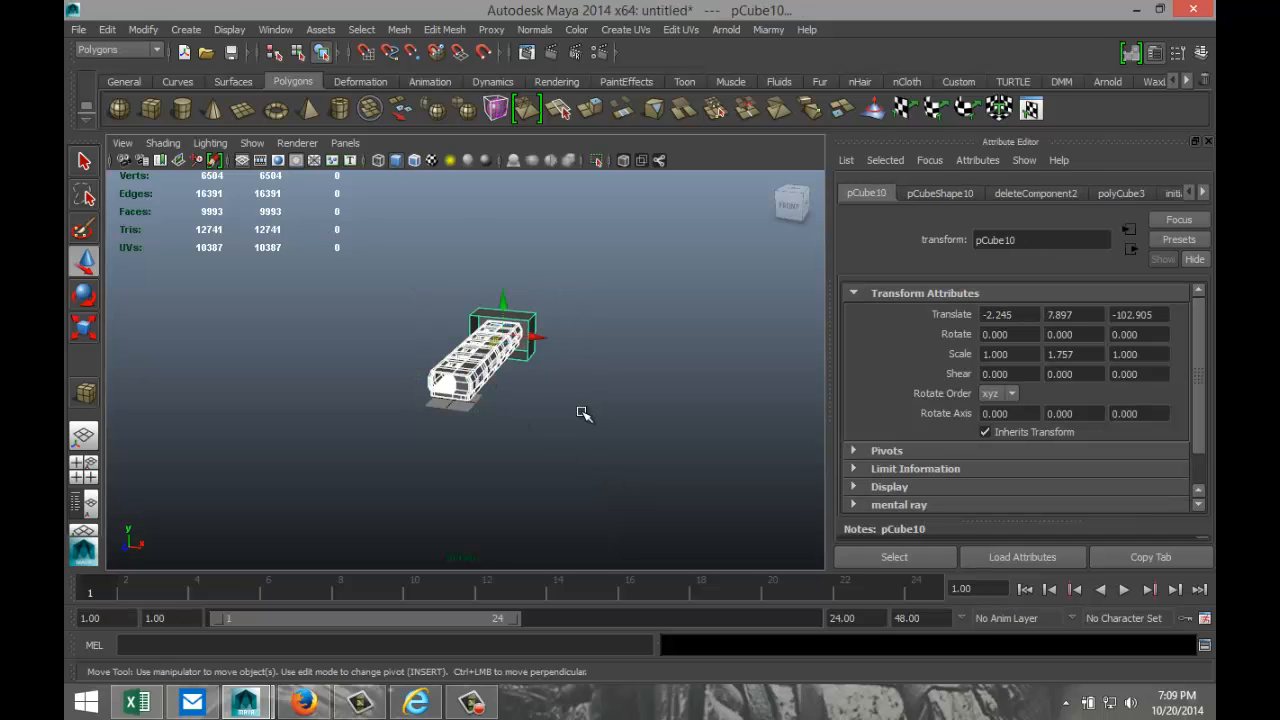
left_click(399, 29)
left_click(427, 53)
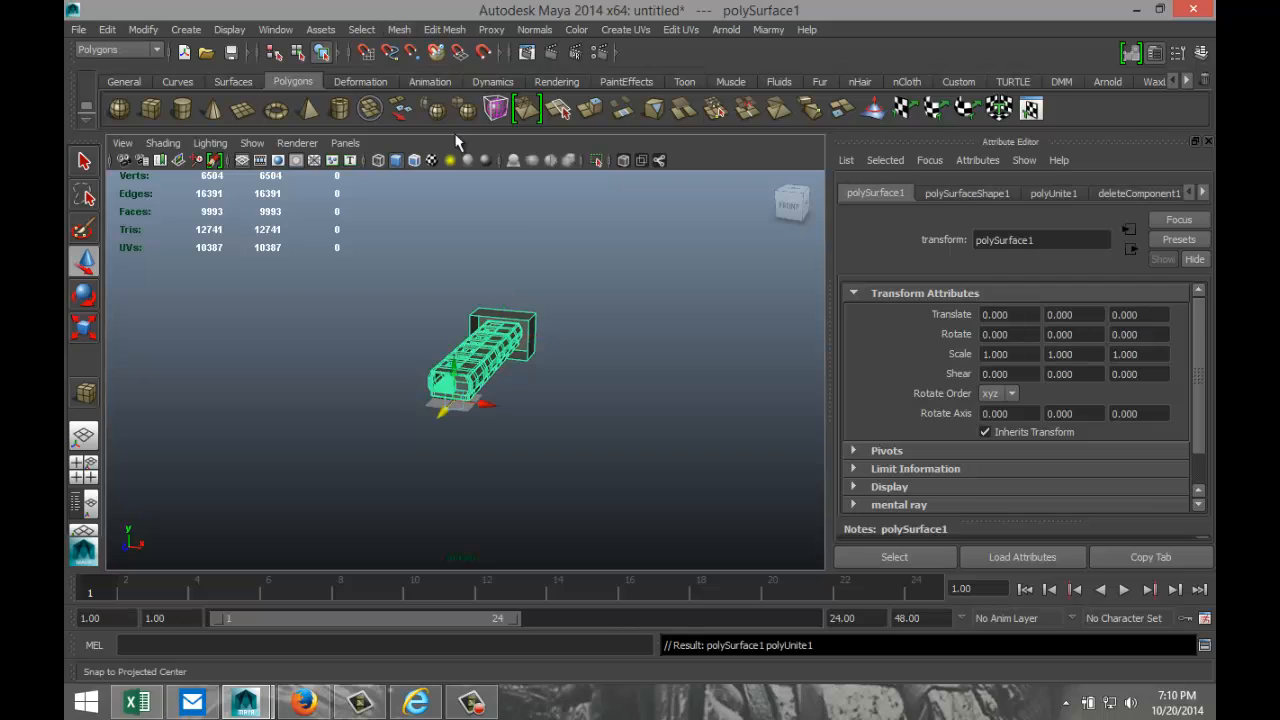
- Assign a new Lambert material to the combined corridor mesh and set its color to white
key("f")
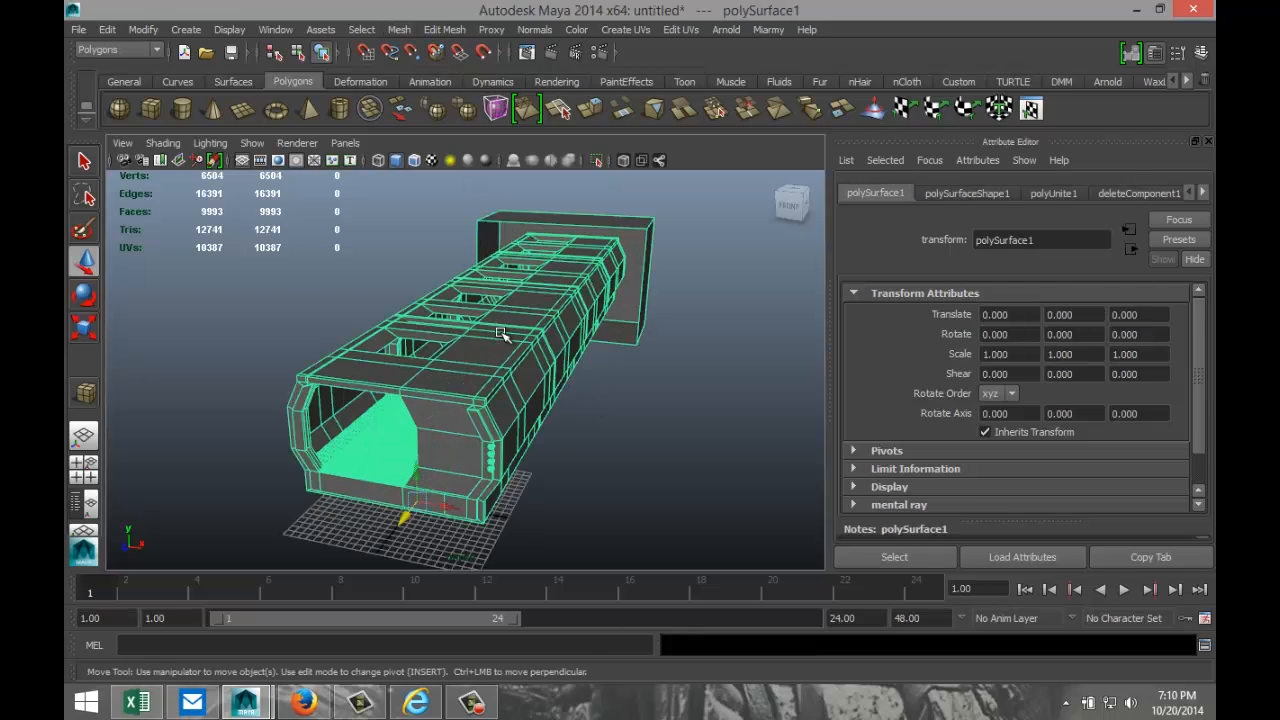
right_click_drag(501, 333, 519, 636)
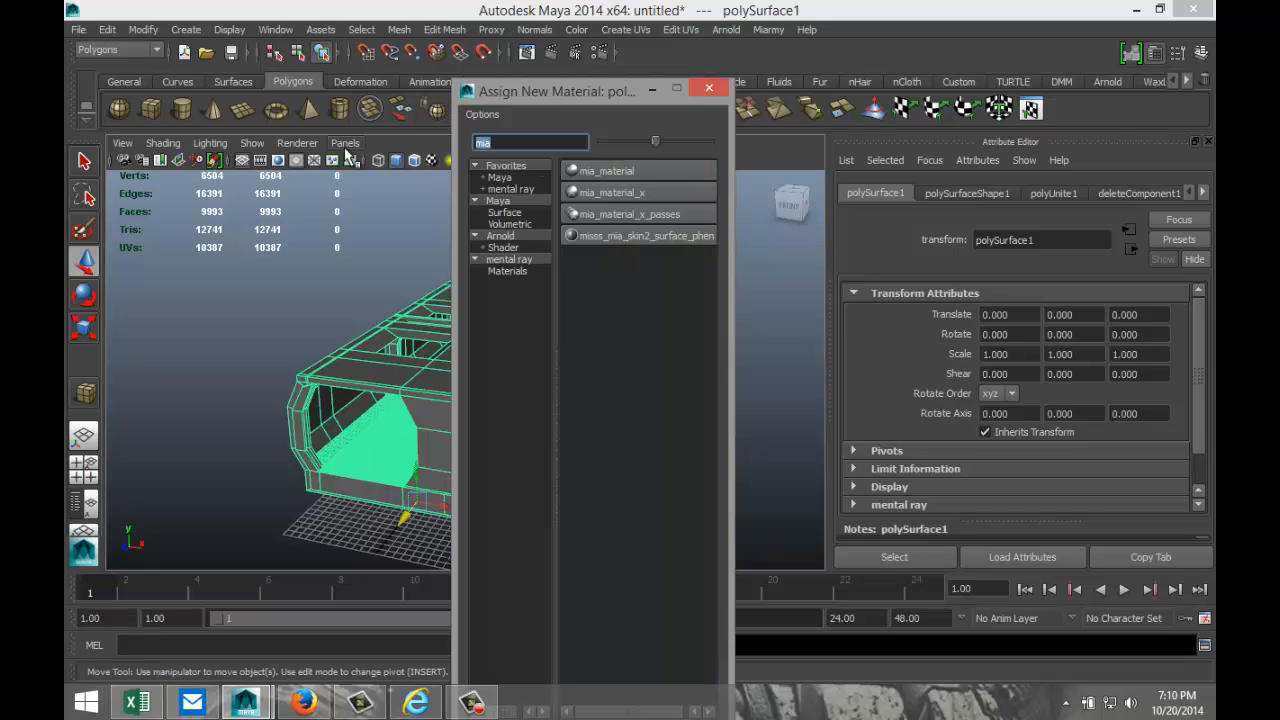
type("la")
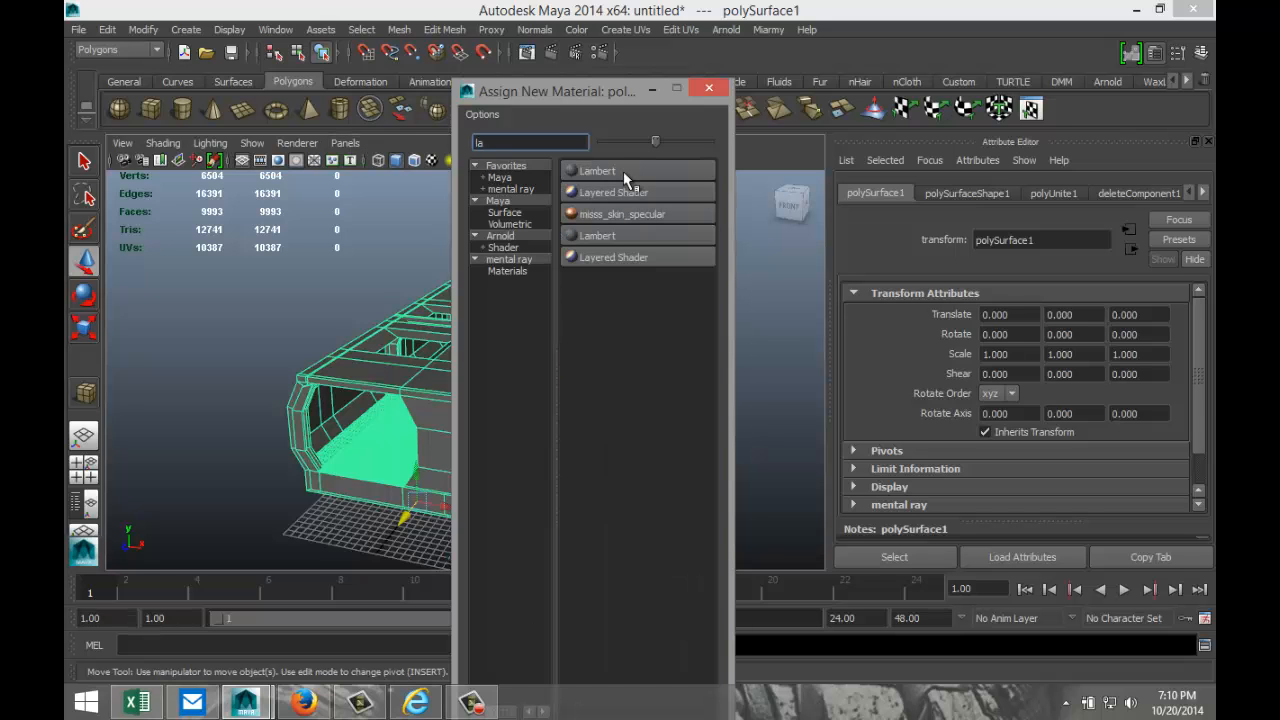
left_click(623, 171)
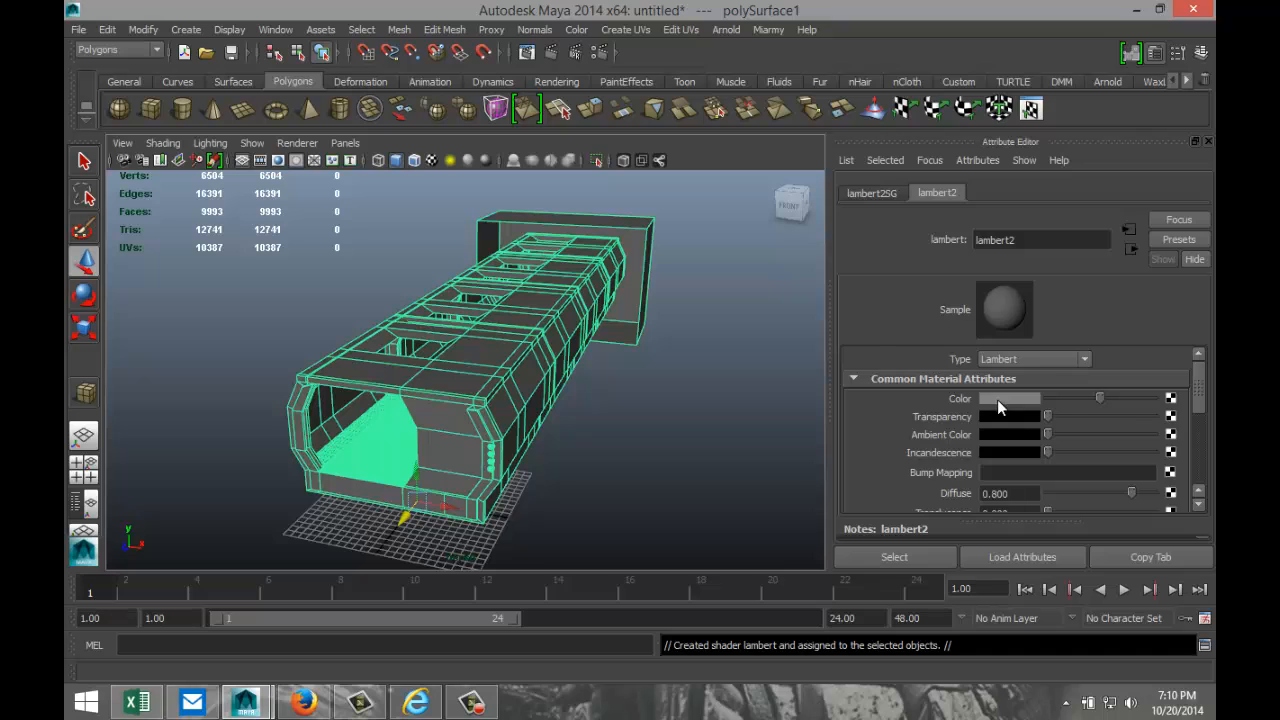
left_click(997, 399)
left_click(926, 362)
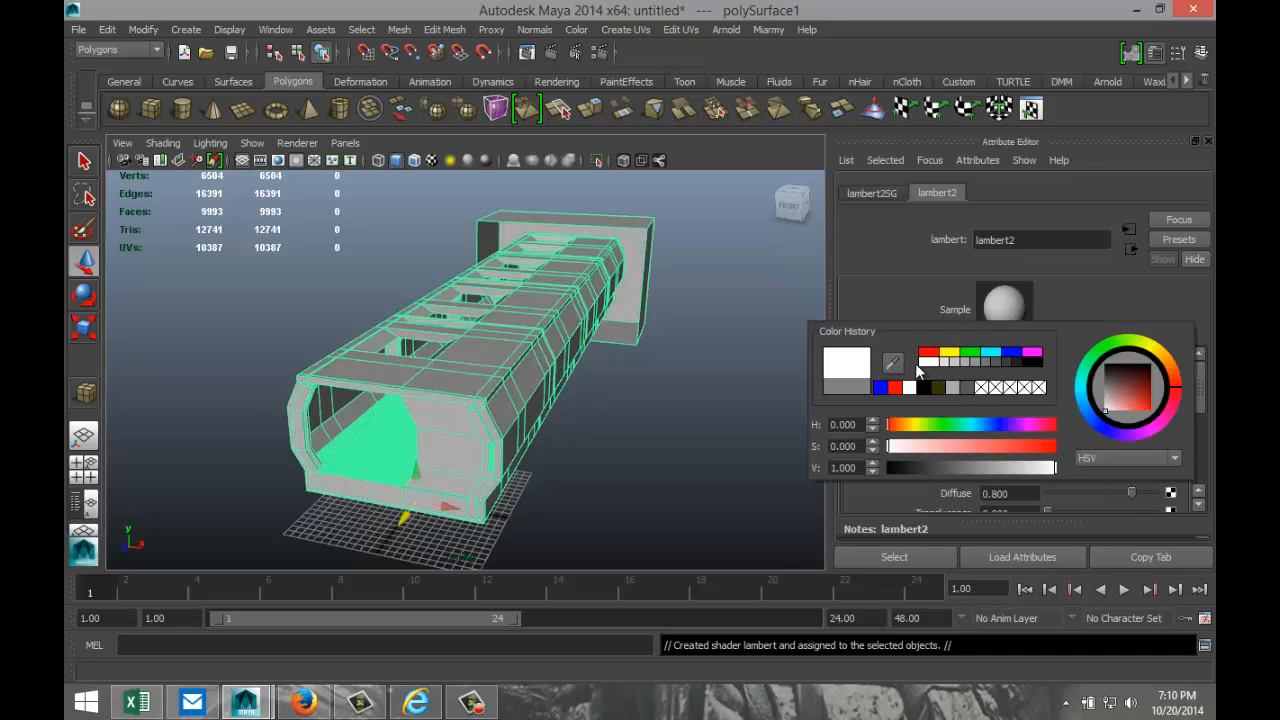
left_click(703, 385)
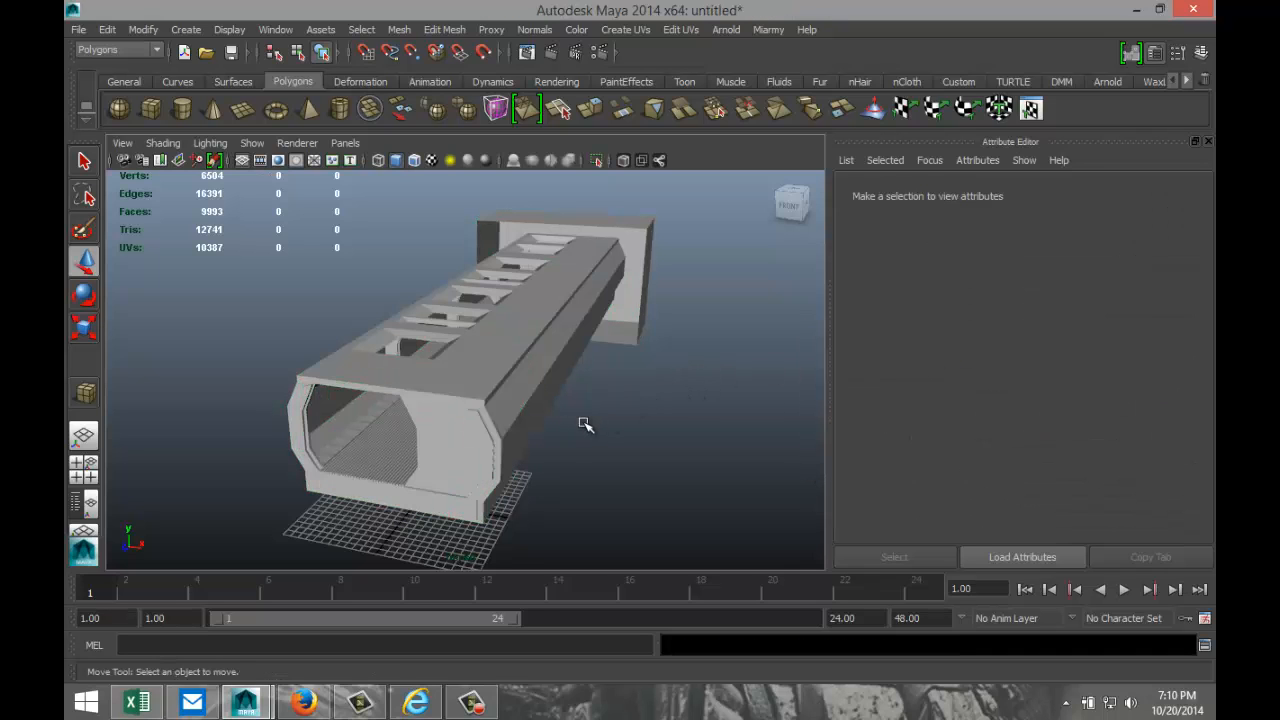
- Separate the combined corridor mesh into its individual pieces
middle_click_drag(609, 383, 620, 412, "alt")
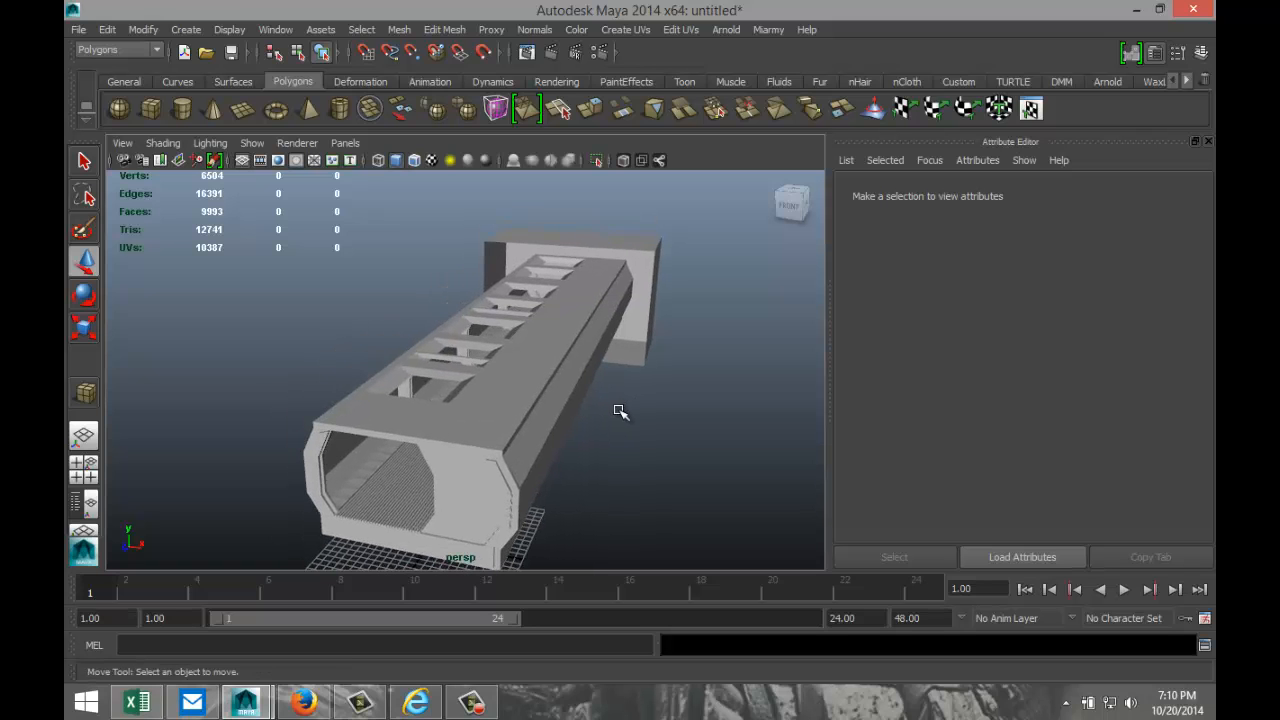
left_click_drag(632, 421, 477, 389, "alt")
scroll(688, 400, "up", 4)
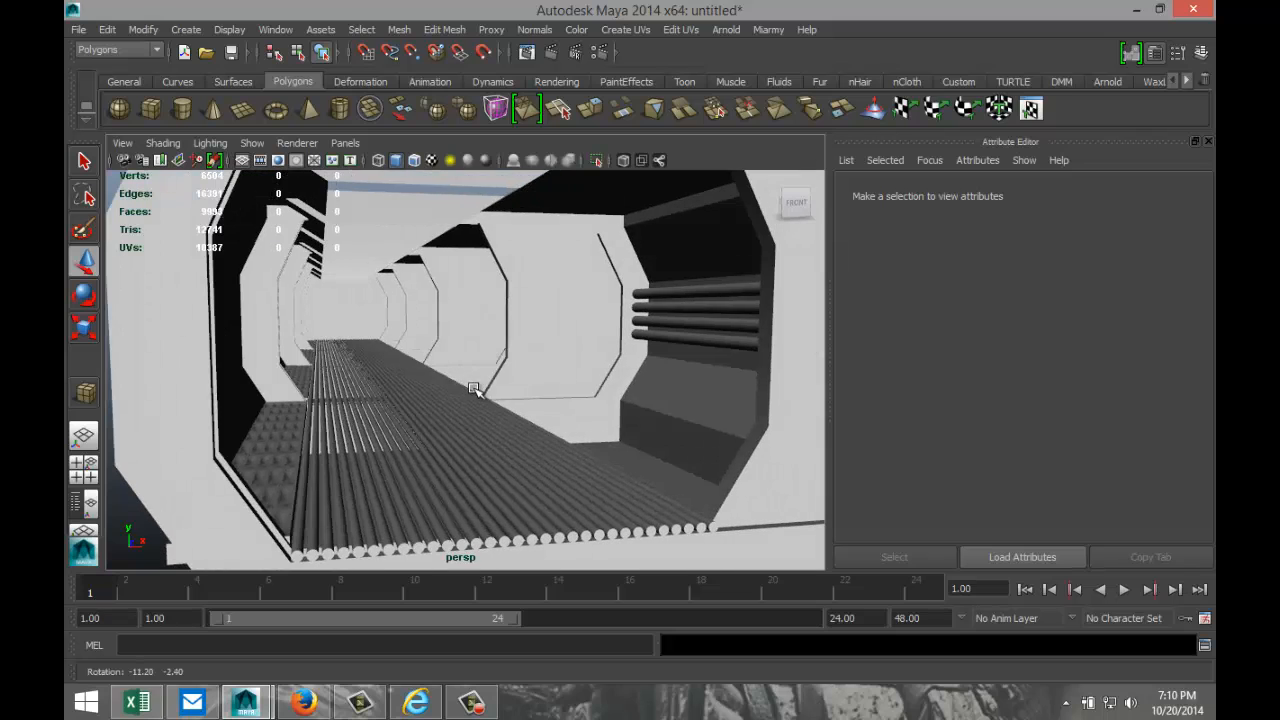
left_click(761, 470)
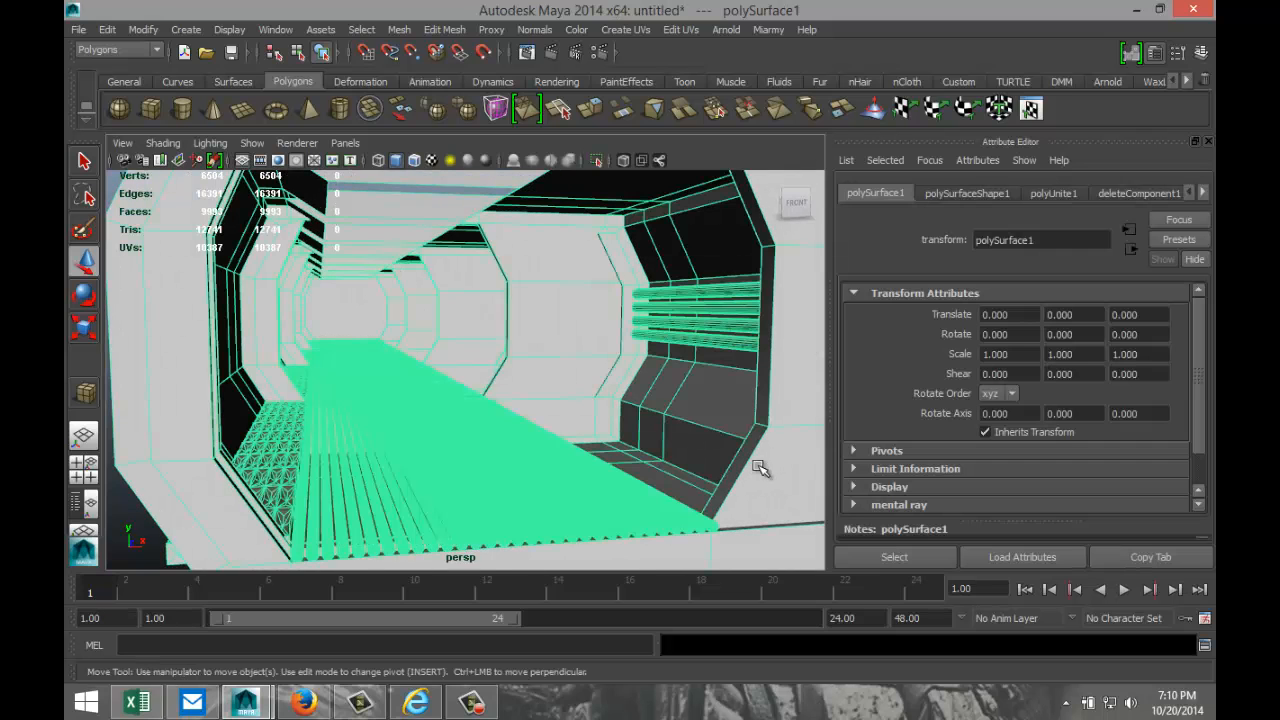
left_click(399, 29)
left_click(441, 74)
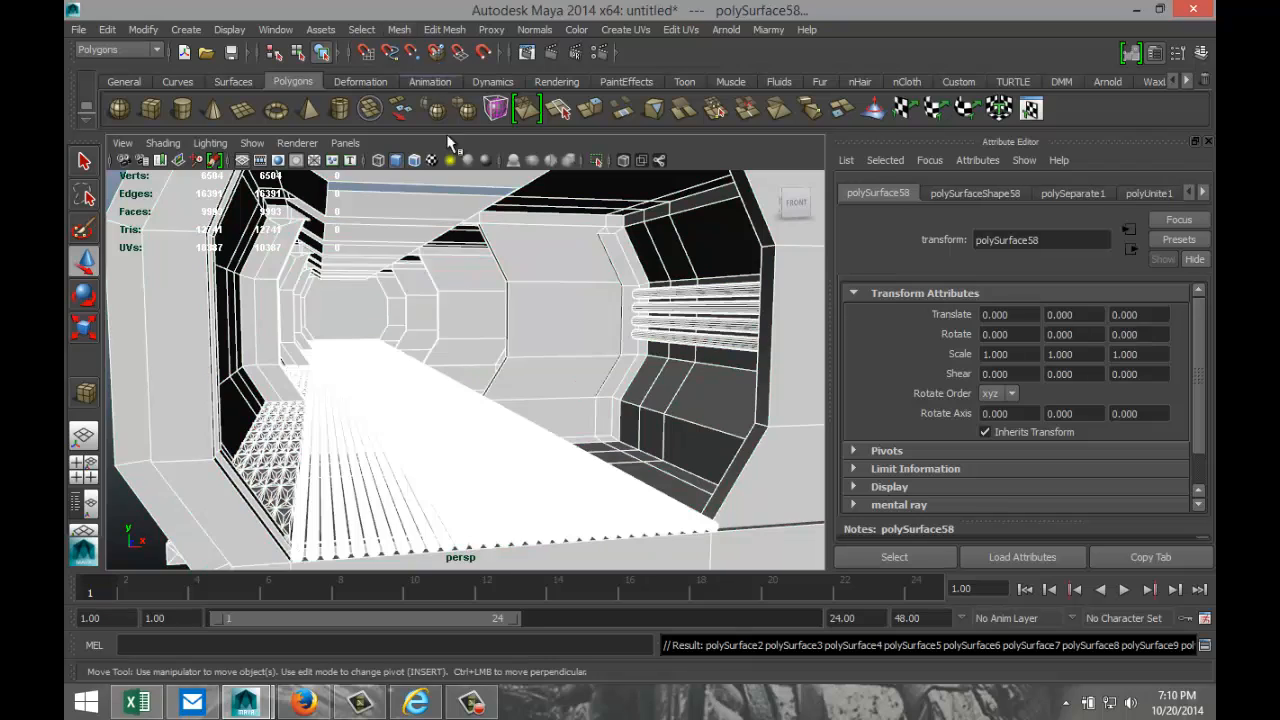
- Try to separate the corridor's main outer shell into smaller pieces
scroll(462, 259, "down", 5)
left_click(645, 354)
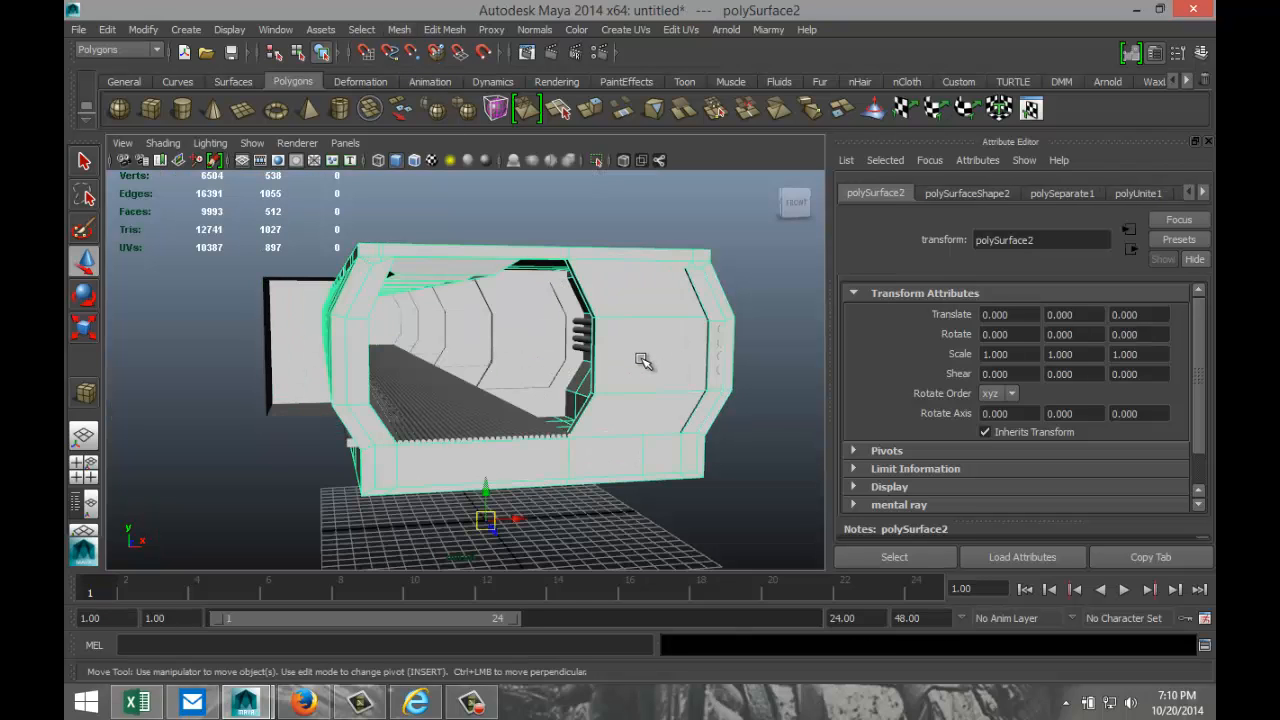
left_click_drag(549, 246, 541, 252, "alt")
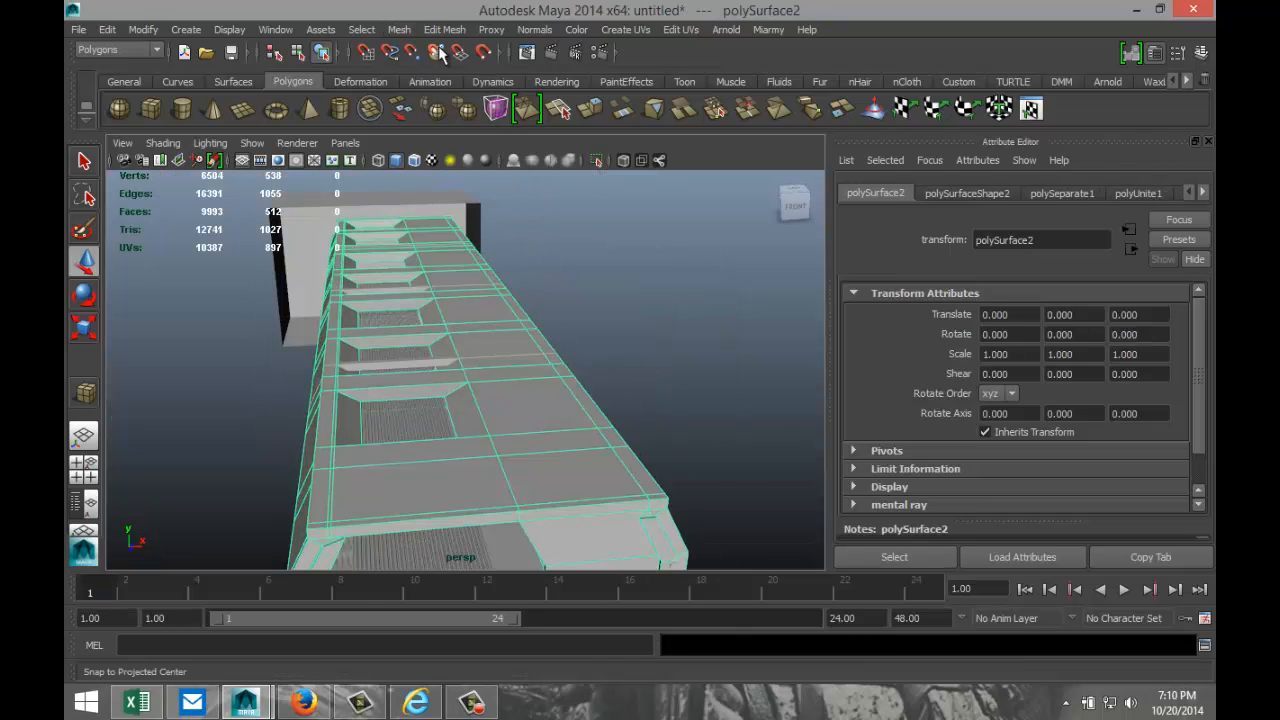
left_click(399, 29)
left_click(433, 75)
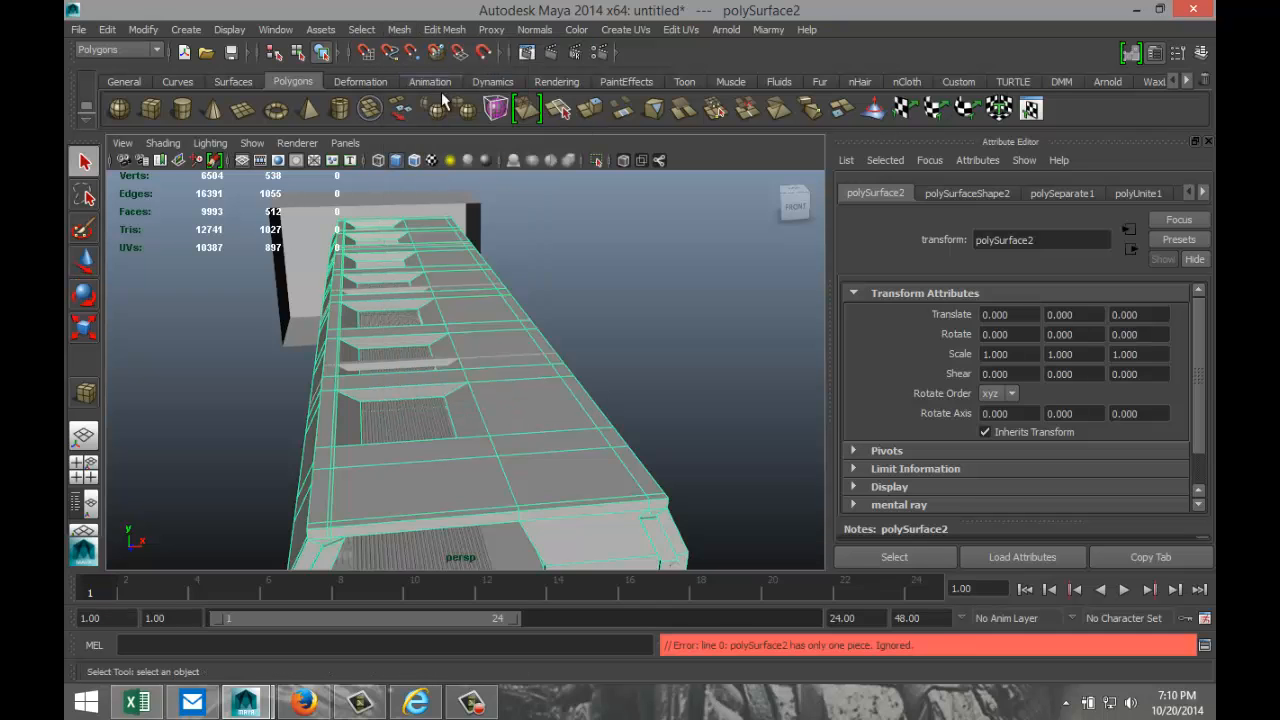
left_click(651, 315)
- Select the corridor shell's large side panel faces at the front opening, plus the narrow faces along the panel's inner edge
left_click_drag(586, 357, 623, 366, "alt")
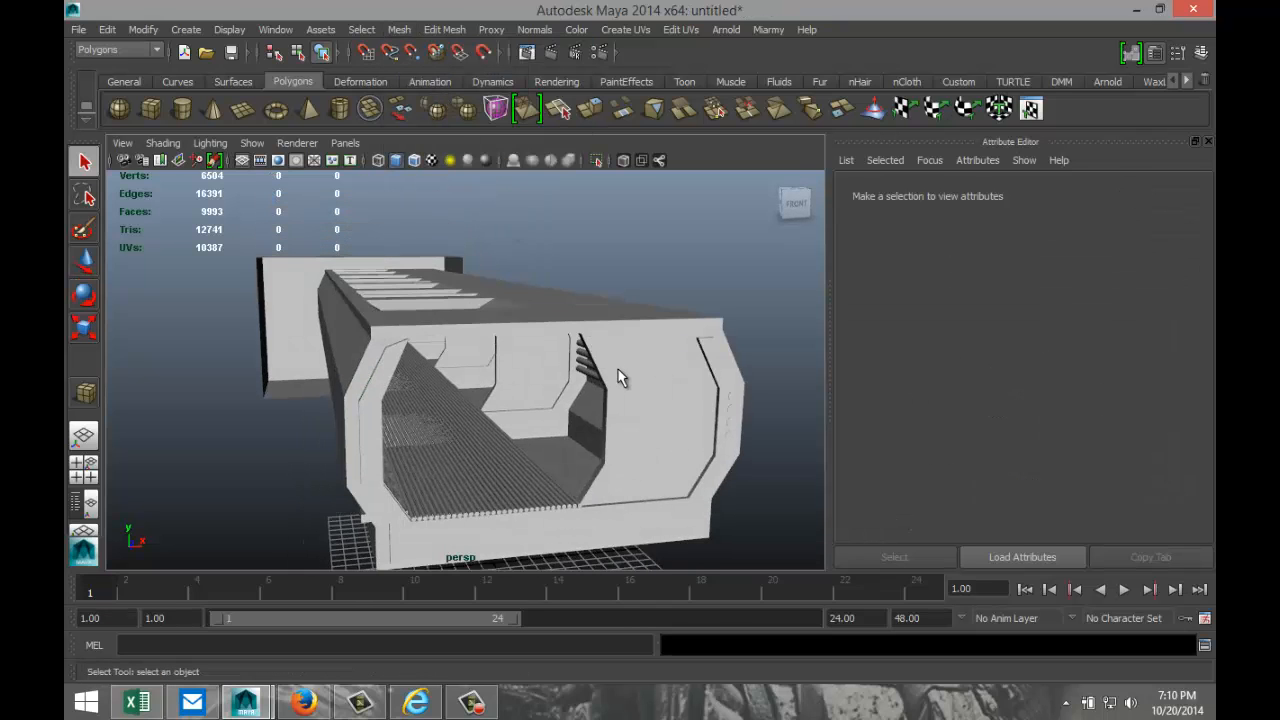
left_click(645, 417)
scroll(646, 418, "up", 5)
scroll(517, 360, "up", 8)
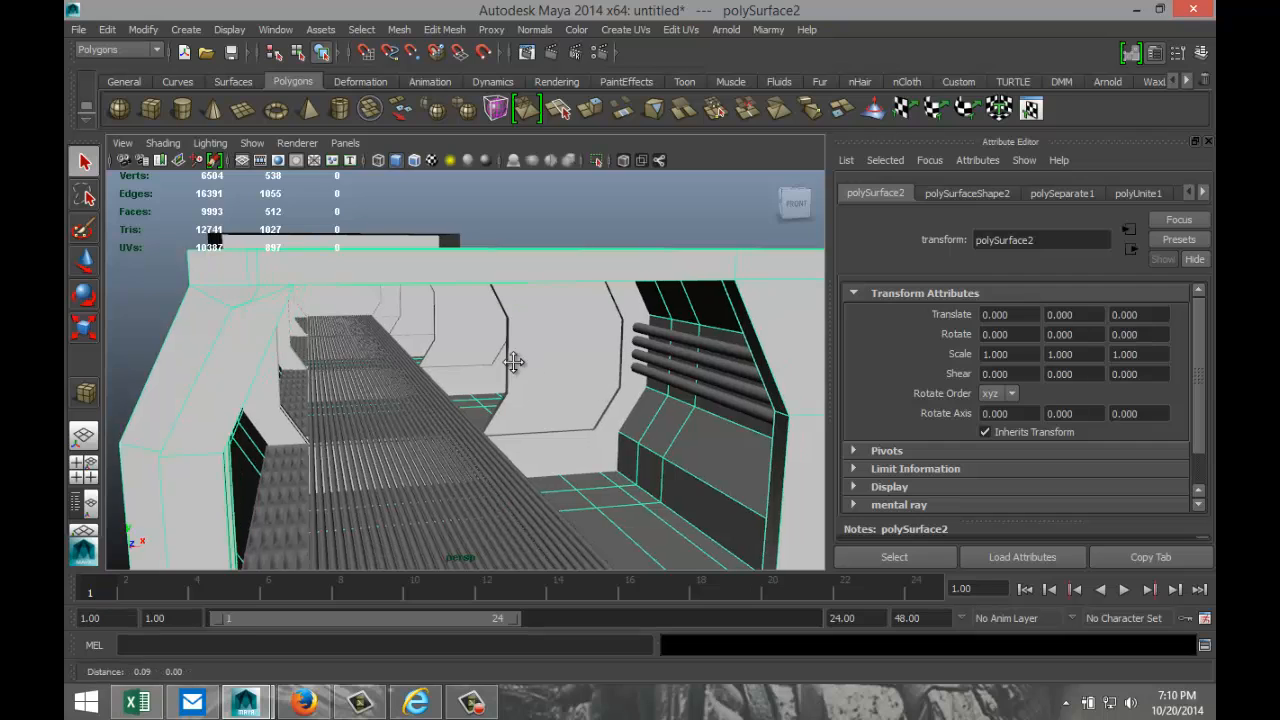
right_click_drag(560, 252, 562, 295)
left_click(570, 285)
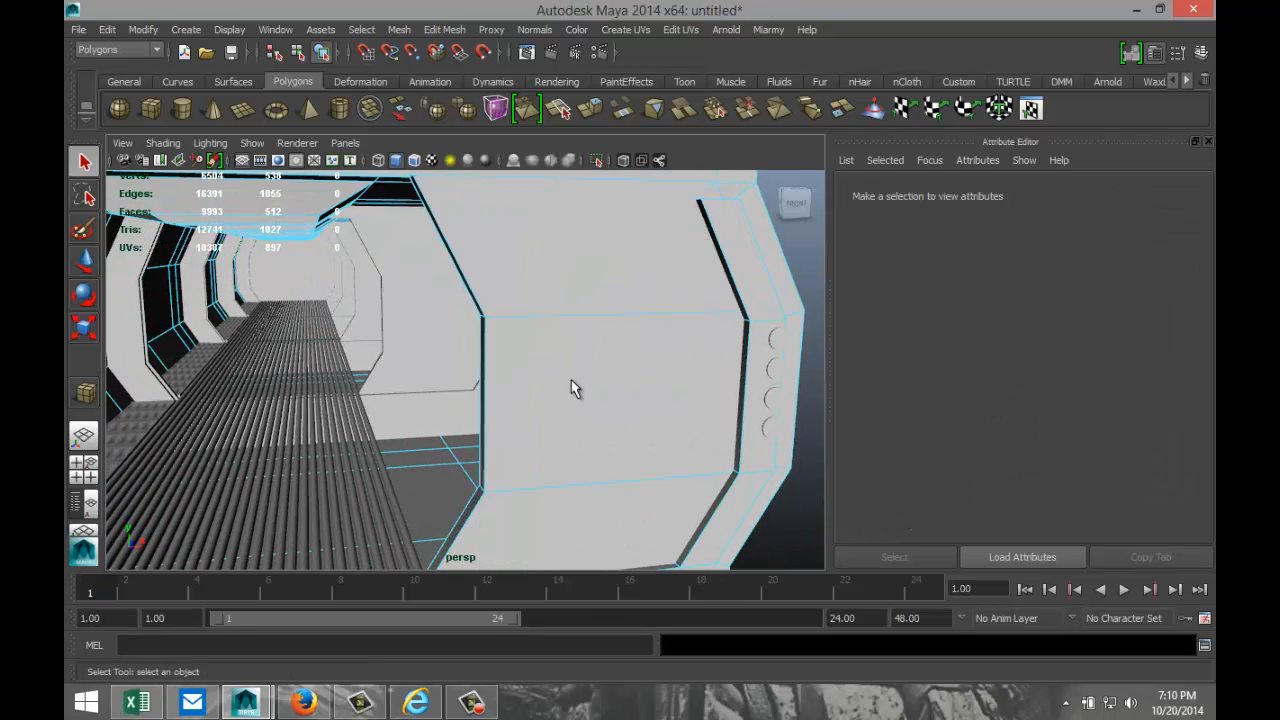
left_click(559, 270)
left_click(565, 371, "shift")
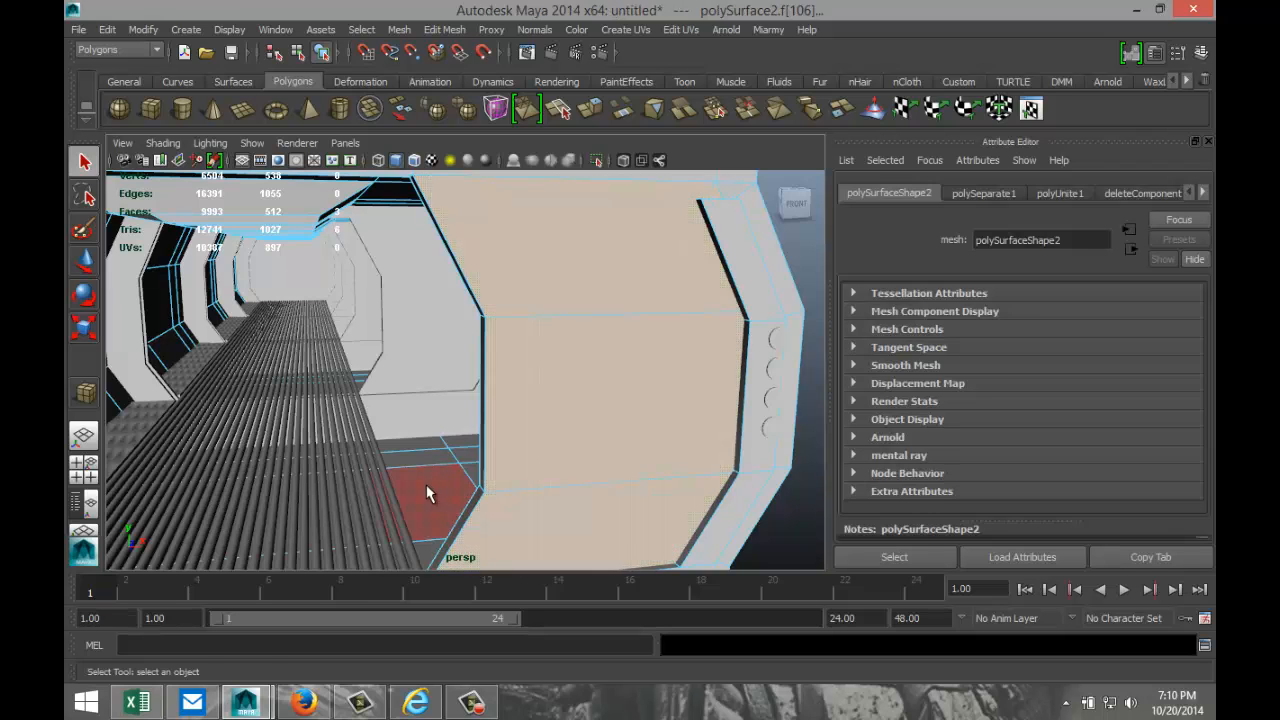
left_click_drag(428, 487, 522, 505, "alt")
left_click(682, 512, "shift")
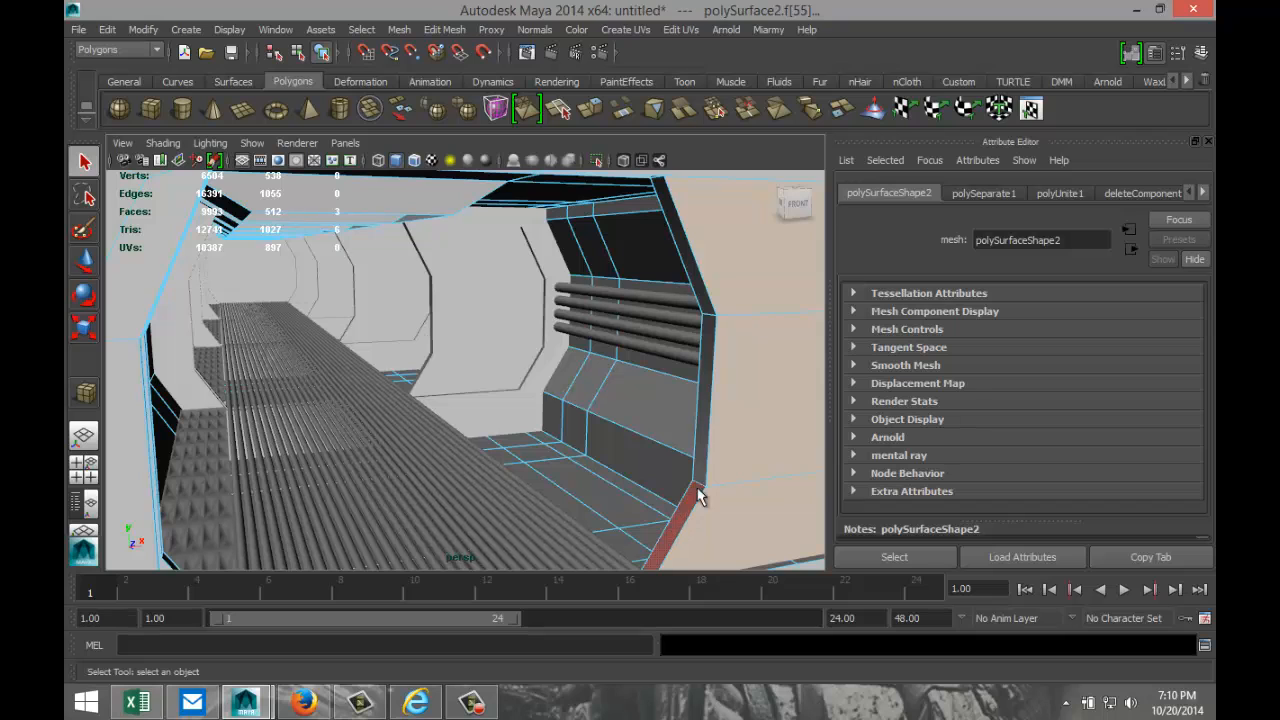
left_click(702, 455, "shift")
left_click(706, 303, "shift")
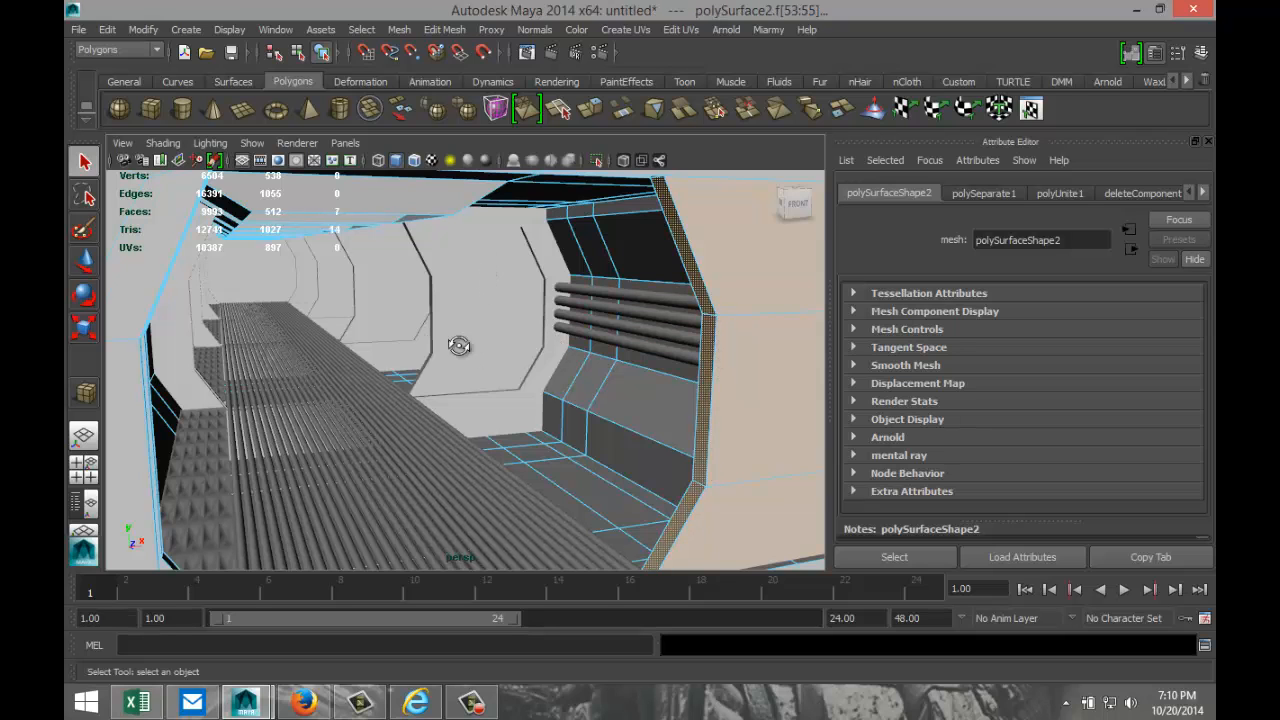
- Return to object selection and select the separated rib frame seen through the ceiling openings between the wall pipes
left_click_drag(482, 352, 749, 377, "alt")
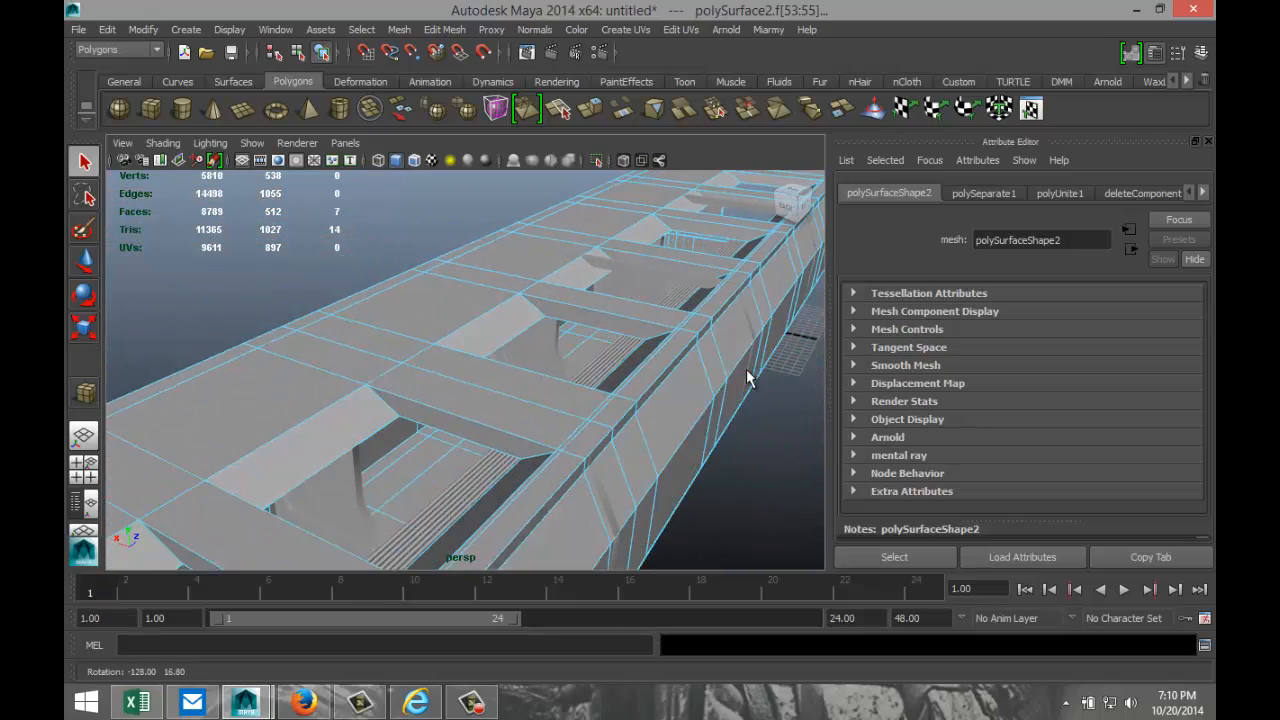
scroll(728, 306, "up", 3)
middle_click_drag(598, 255, 450, 424, "alt")
scroll(443, 427, "down", 5)
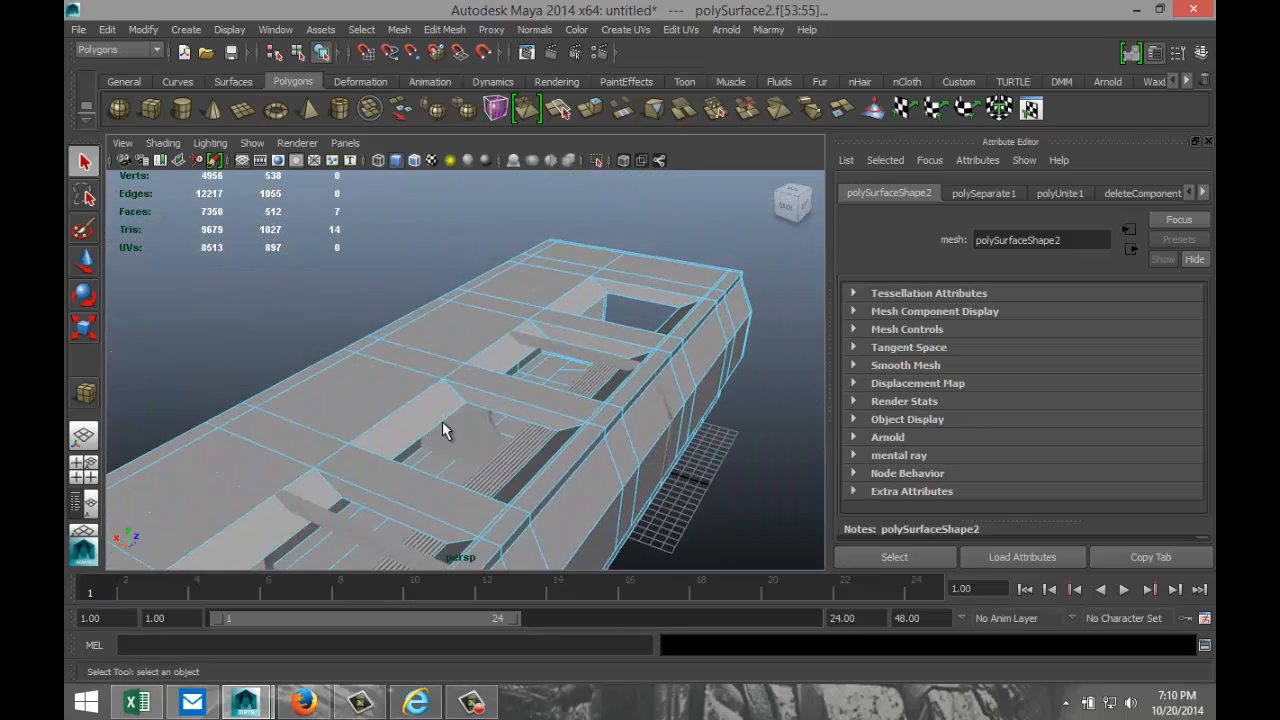
scroll(612, 358, "up", 8)
scroll(691, 356, "up", 3)
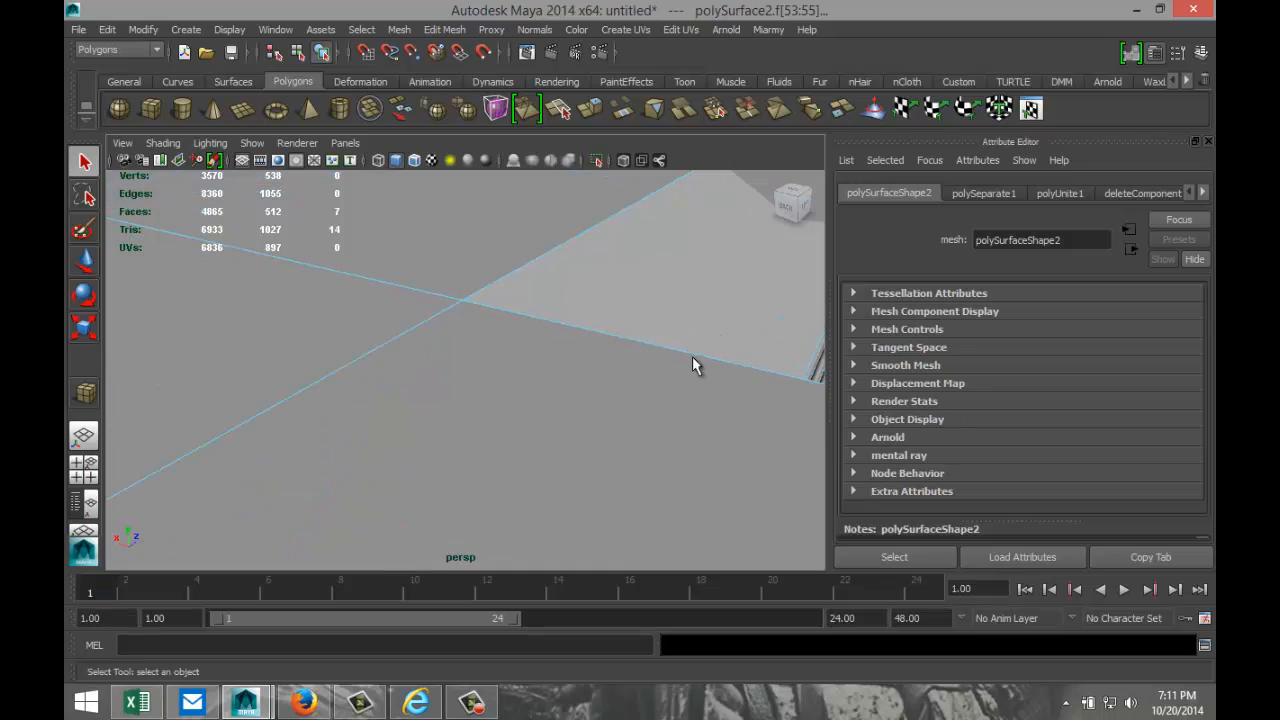
middle_click_drag(756, 372, 488, 371, "alt")
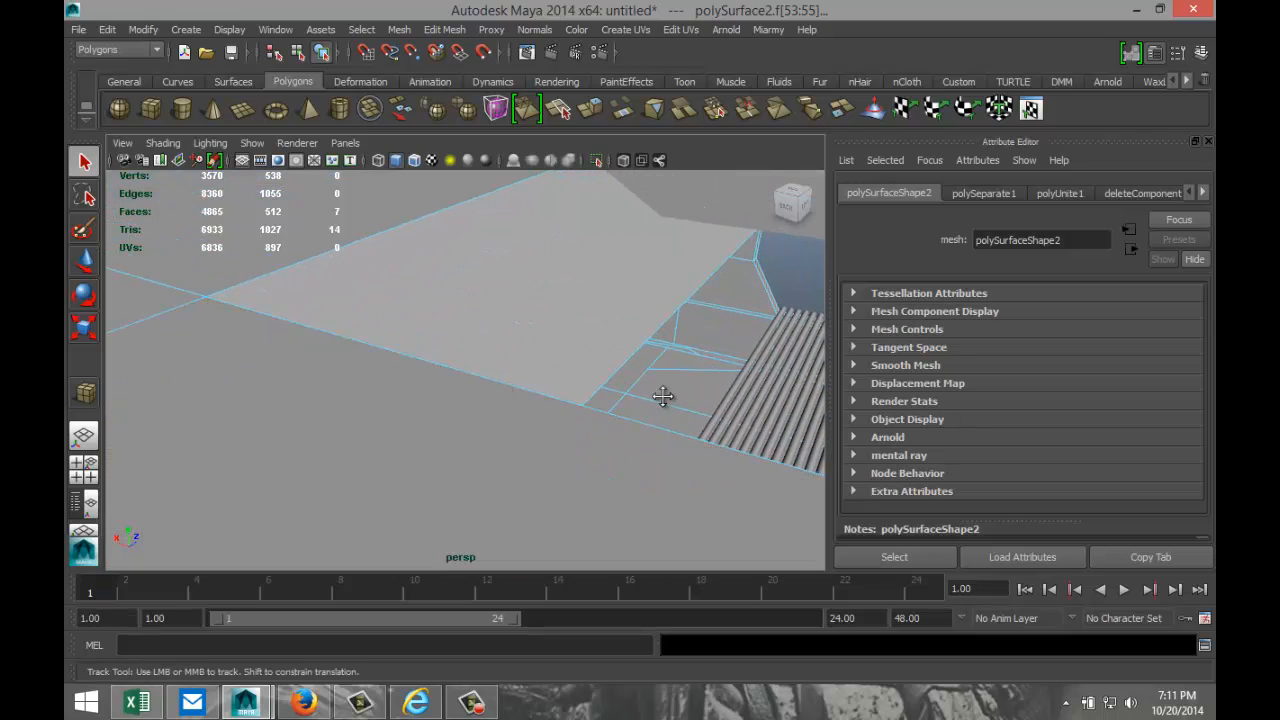
middle_click_drag(666, 397, 322, 353, "alt")
middle_click_drag(603, 396, 428, 363, "alt")
left_click_drag(428, 363, 395, 401, "alt")
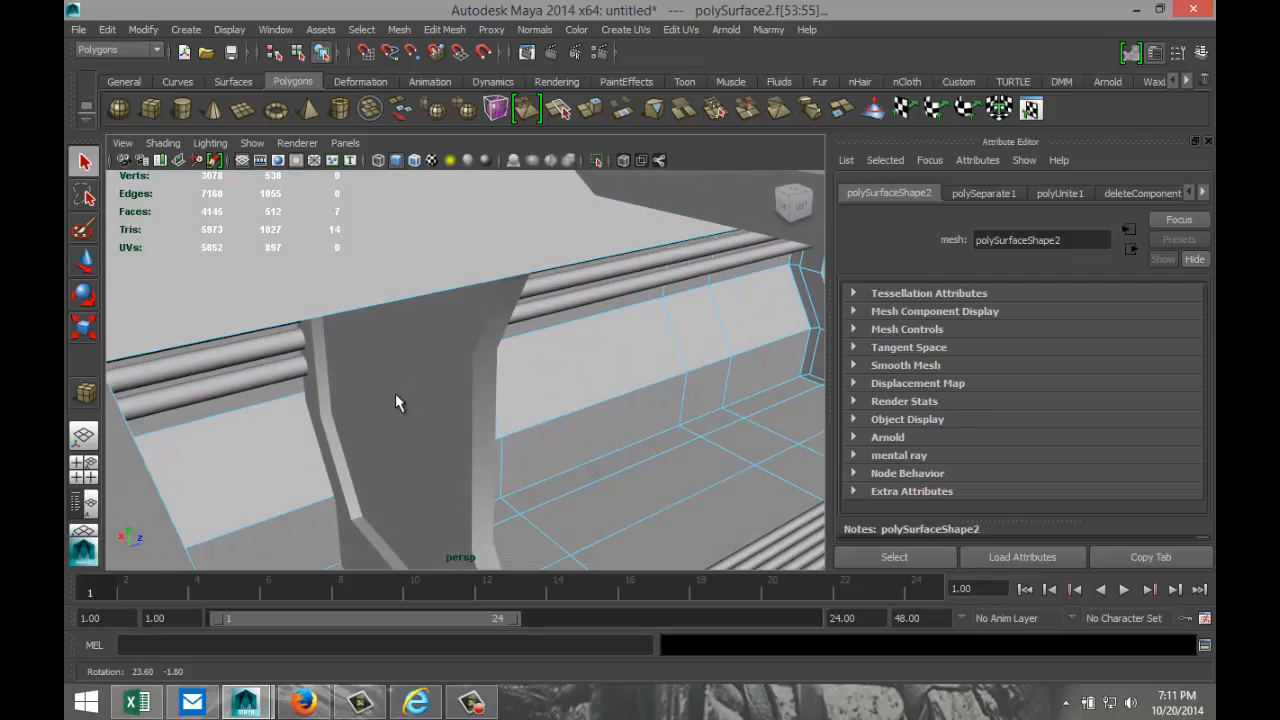
left_click(477, 328)
right_click_drag(484, 317, 534, 298)
left_click(471, 322)
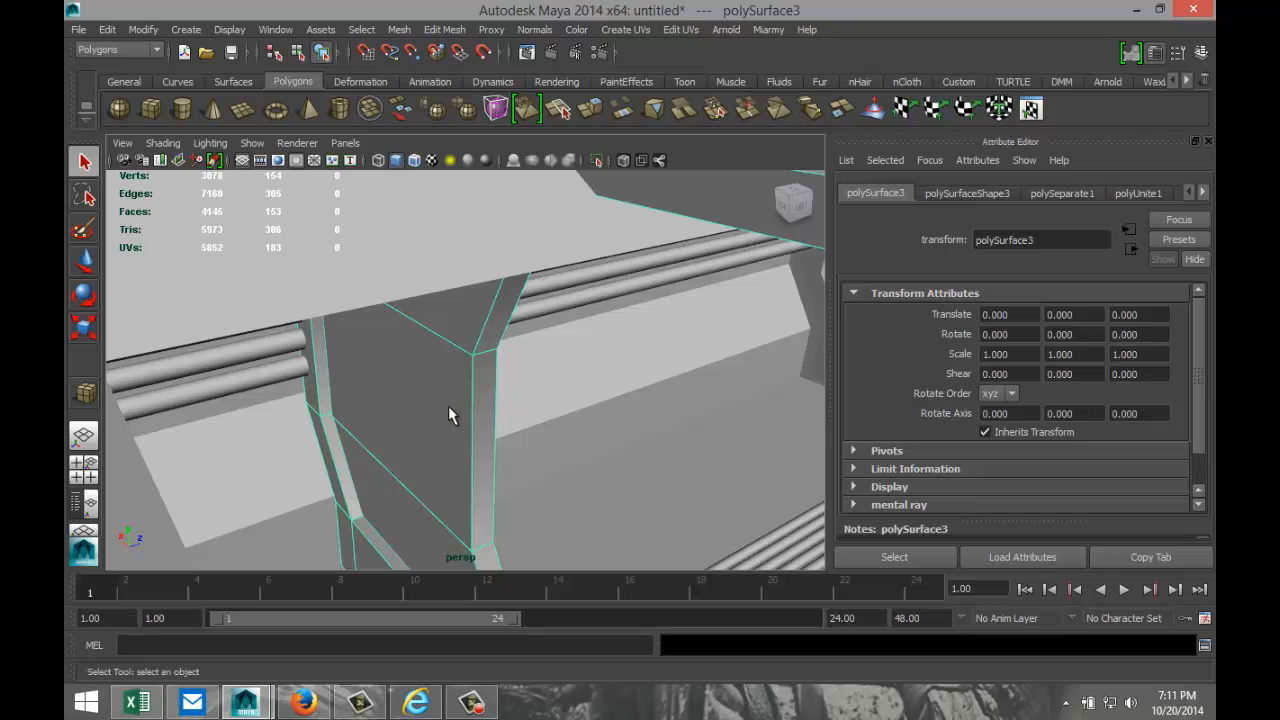
- Select the three large panel faces on the rib frame's side between the wall pipes, plus the upper two narrow edge faces
scroll(457, 433, "down", 10)
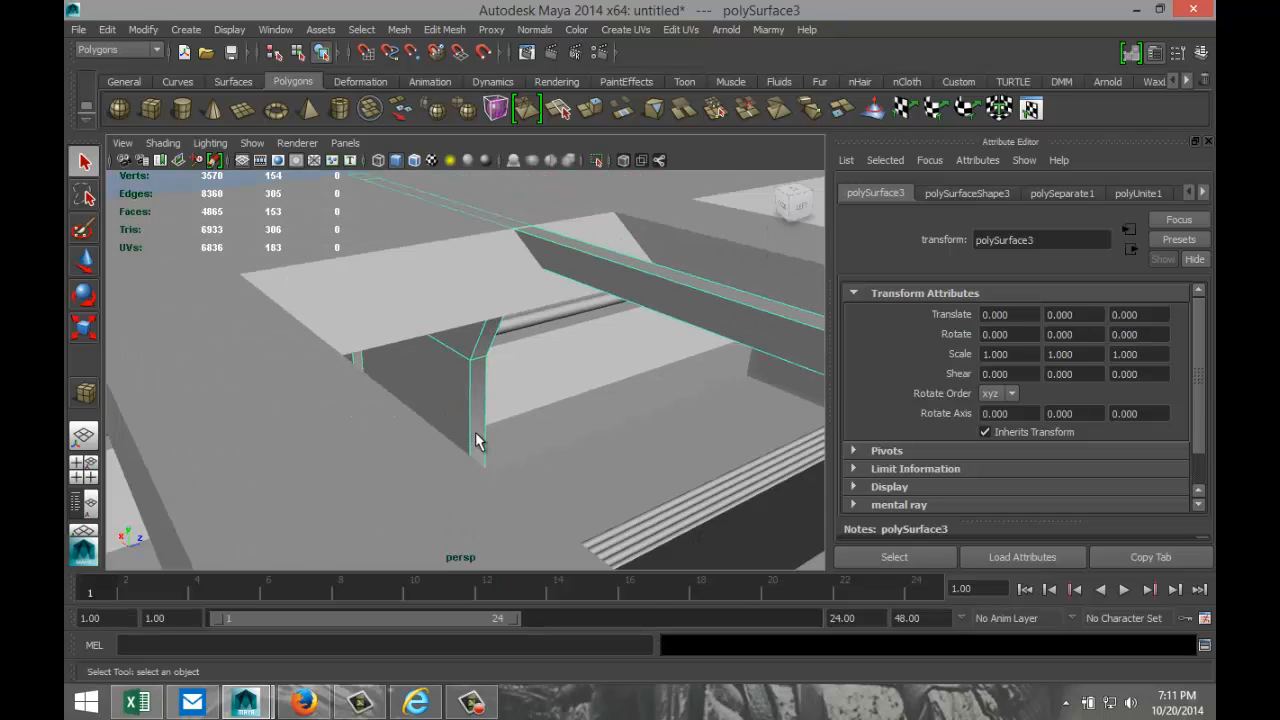
scroll(540, 444, "down", 4)
scroll(551, 445, "up", 12)
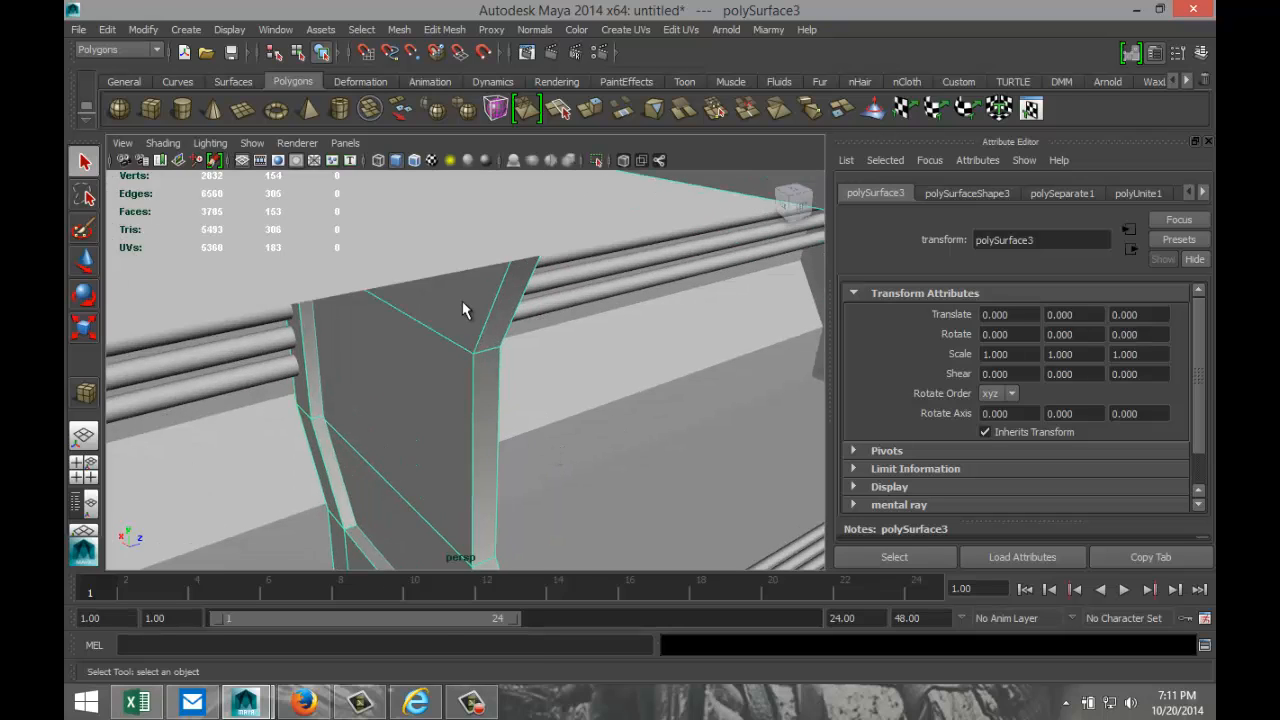
right_click_drag(463, 310, 465, 337)
left_click(463, 315)
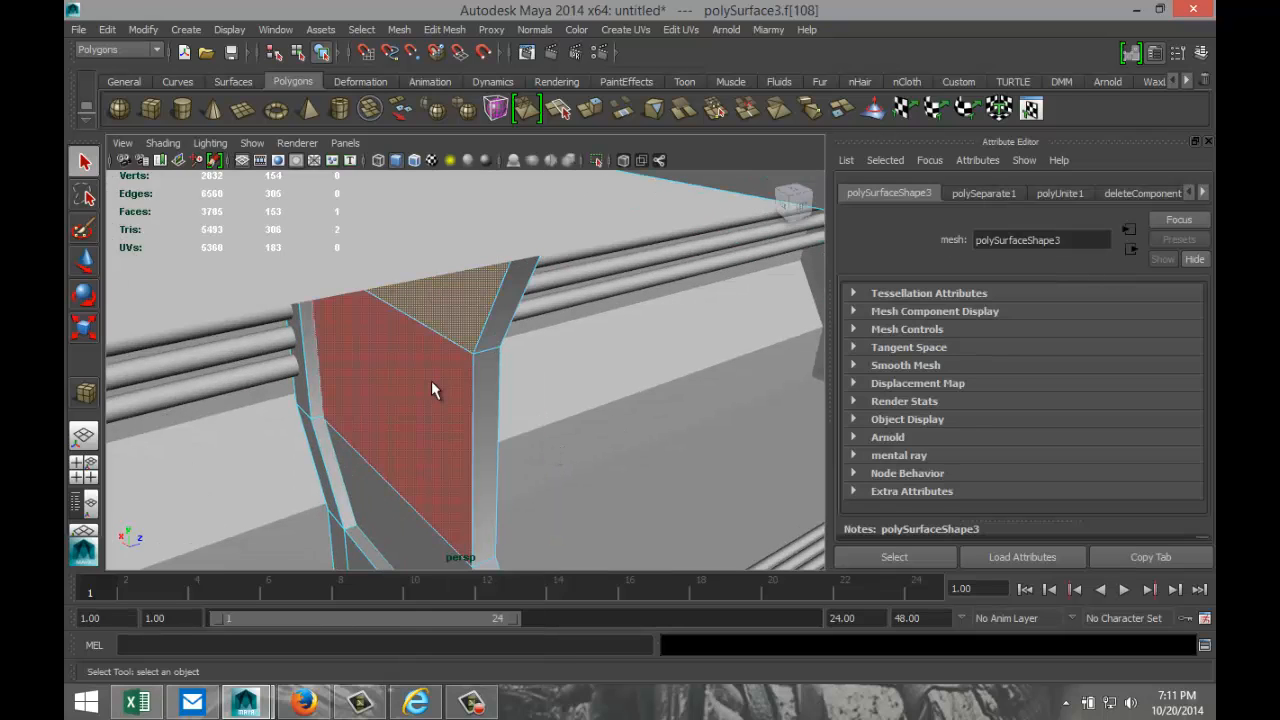
left_click(431, 381, "shift")
left_click(411, 528, "shift")
left_click(482, 516, "shift")
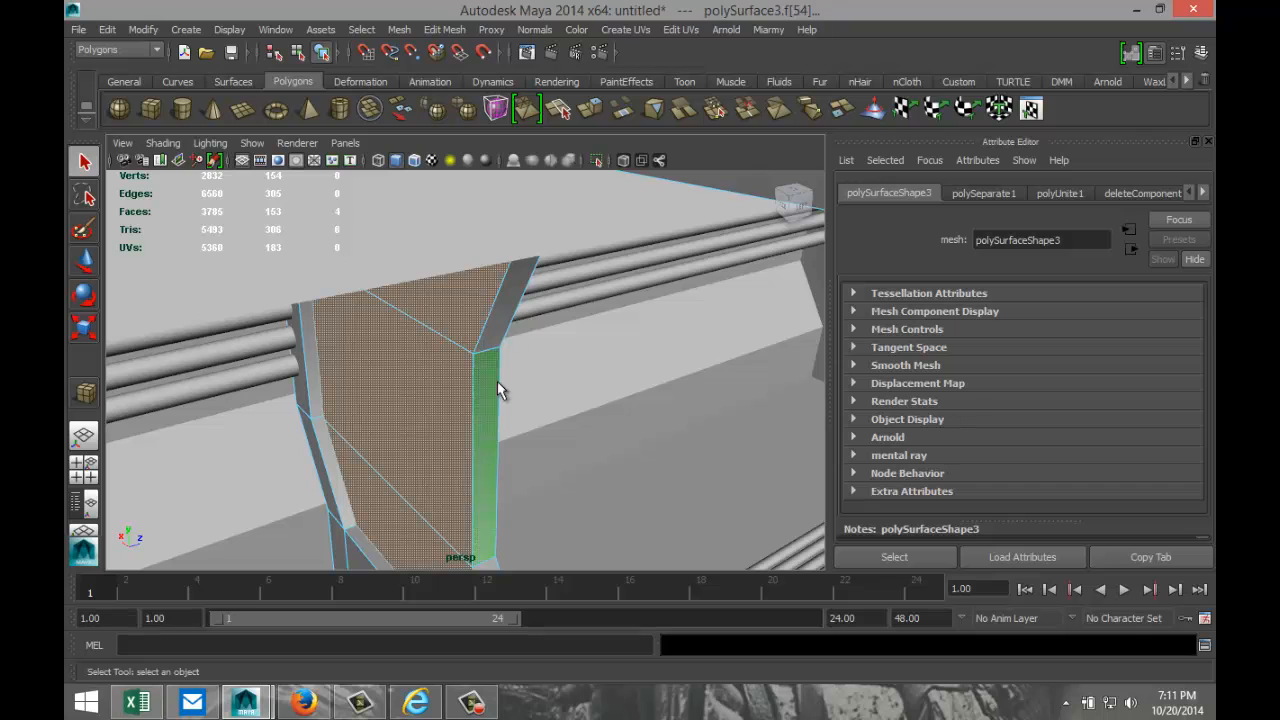
left_click(491, 323, "shift")
key("ctrl+e")
left_click_drag(528, 367, 529, 320, "alt")
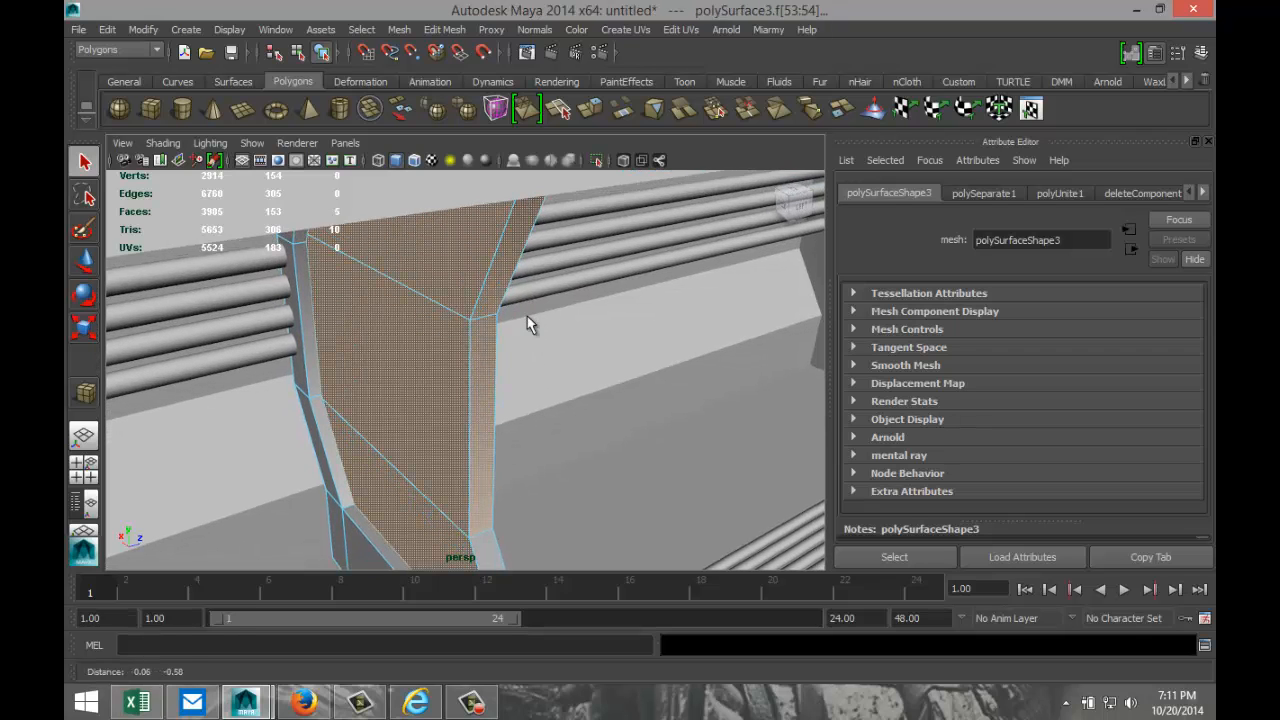
- Extend the face selection with the rib's lower narrow edge face and the three panel faces on its opposite side
left_click(486, 551, "shift")
left_click_drag(591, 487, 486, 497, "alt")
key("ctrl+e")
key("ctrl+z")
key("ctrl+z")
key("ctrl+z")
key("ctrl+z")
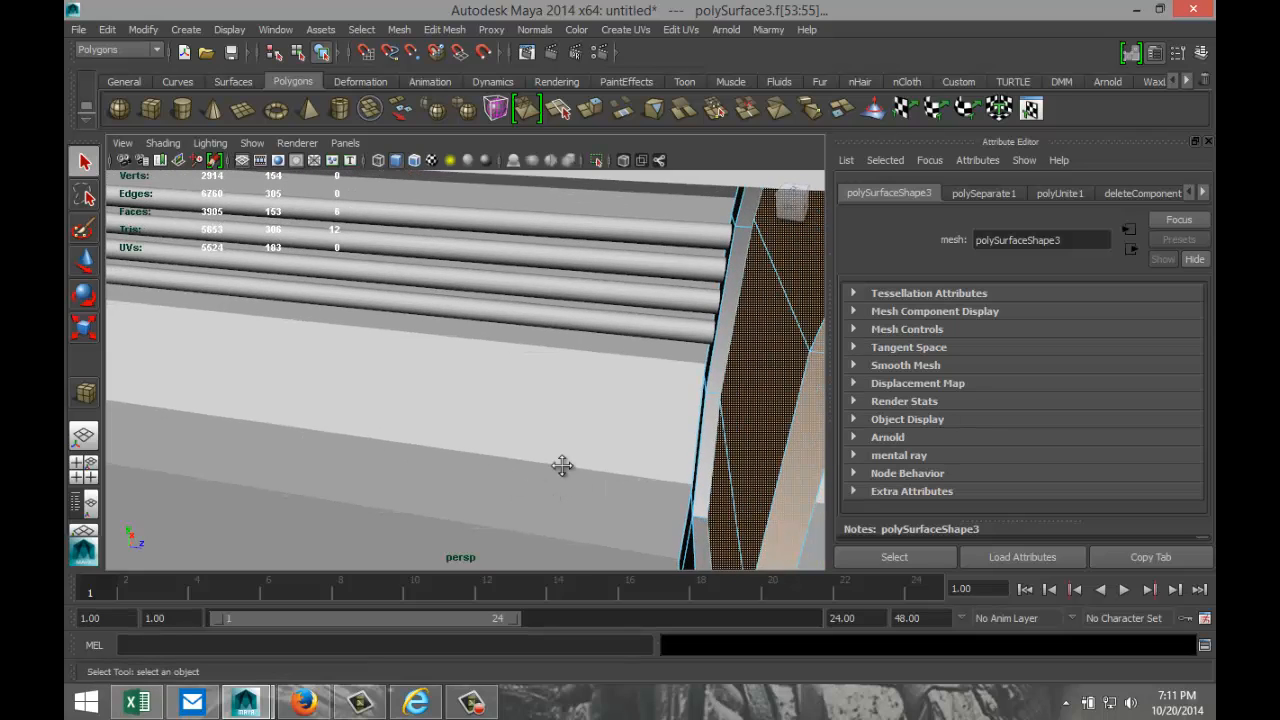
key("ctrl+z")
key("ctrl+z")
key("ctrl+z")
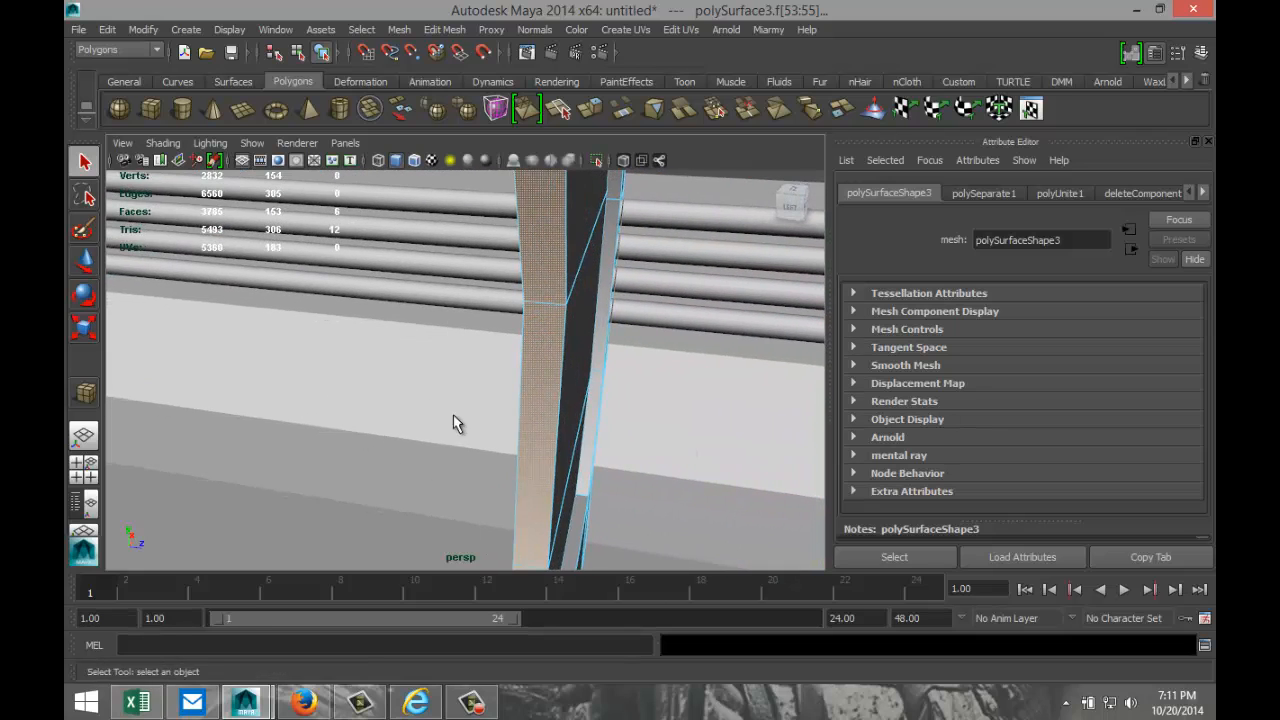
left_click(535, 239, "shift")
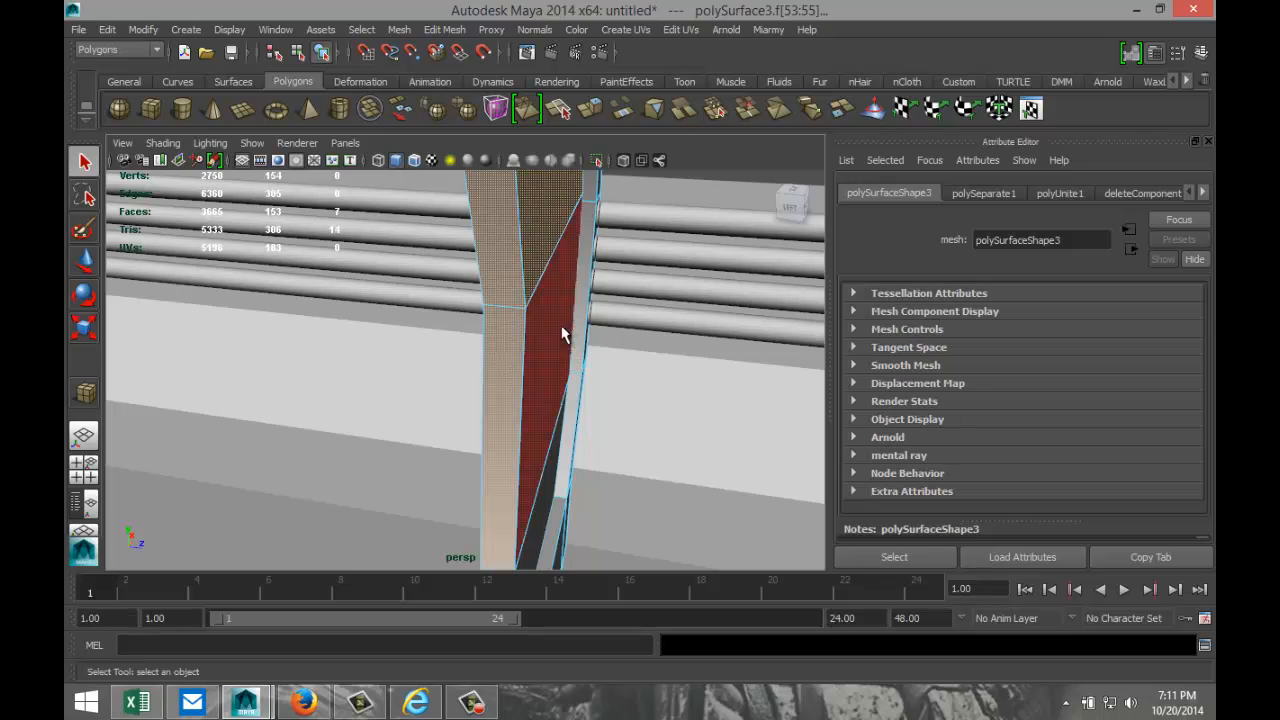
left_click(562, 334, "shift")
left_click(536, 520, "shift")
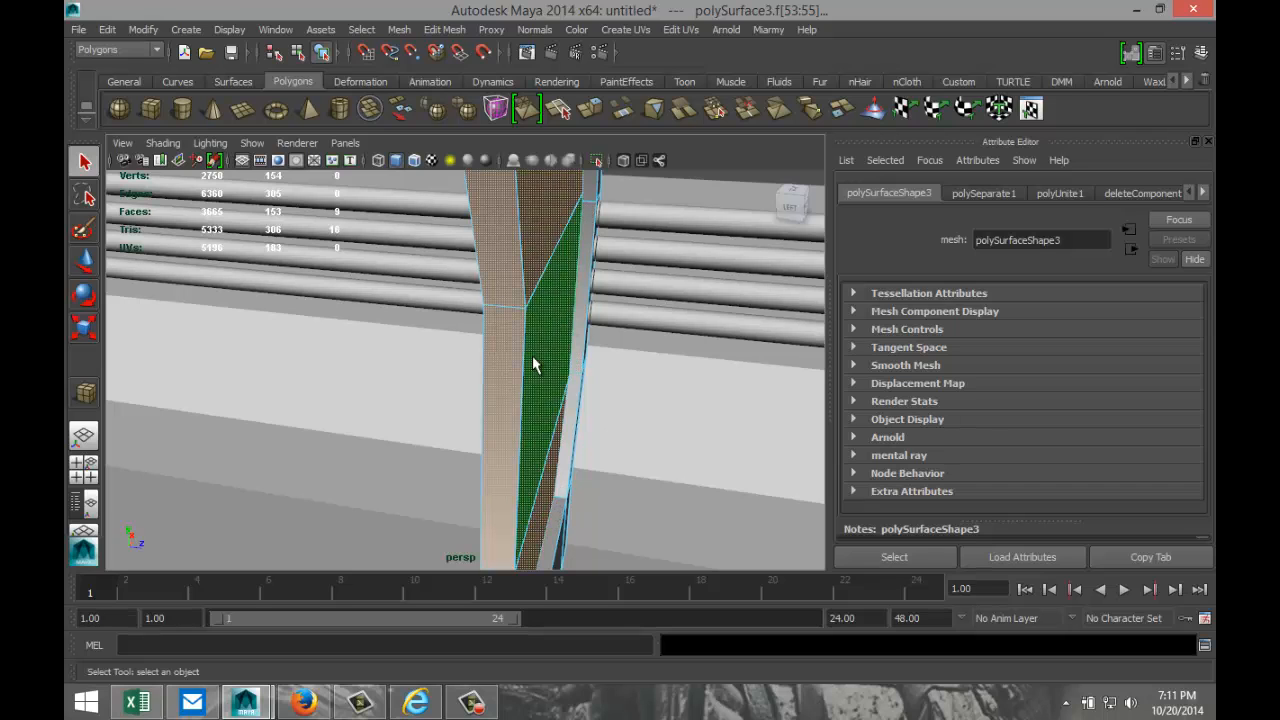
- Assign a new mia_material_x material to the selected rib faces and replace its settings with the GlassSolid preset
right_click_drag(523, 230, 515, 542)
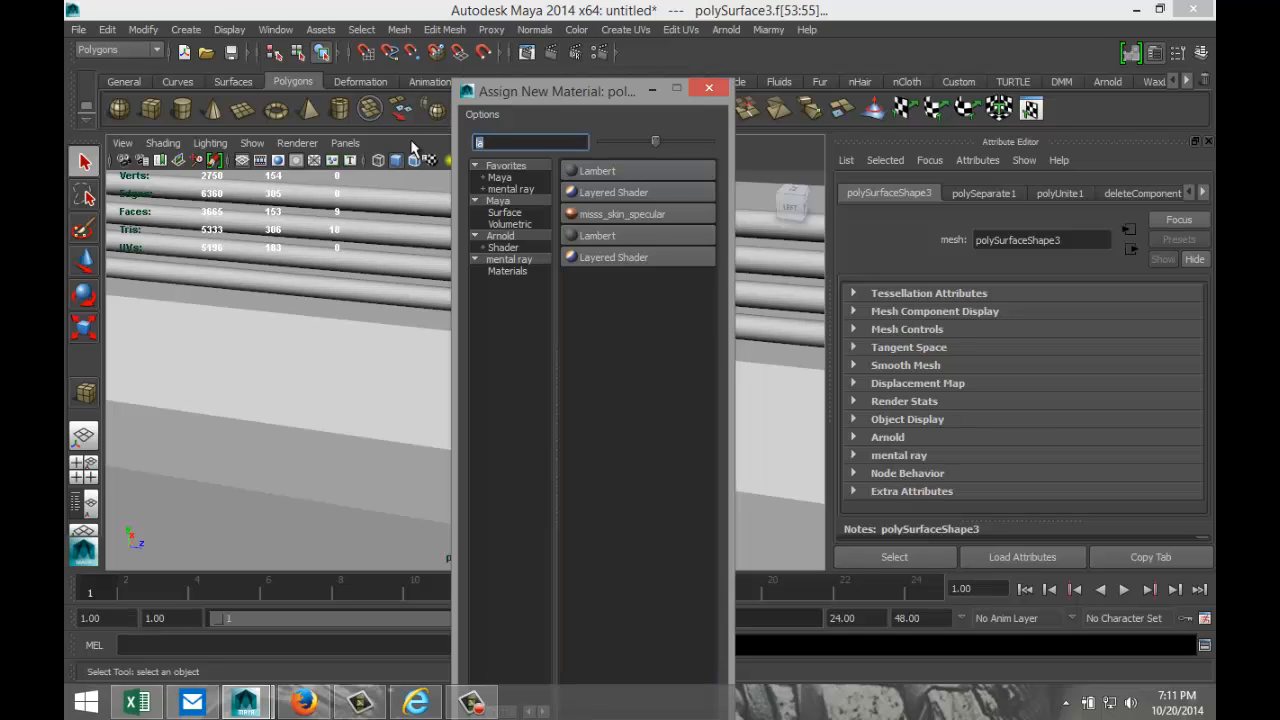
type("mia")
left_click(653, 193)
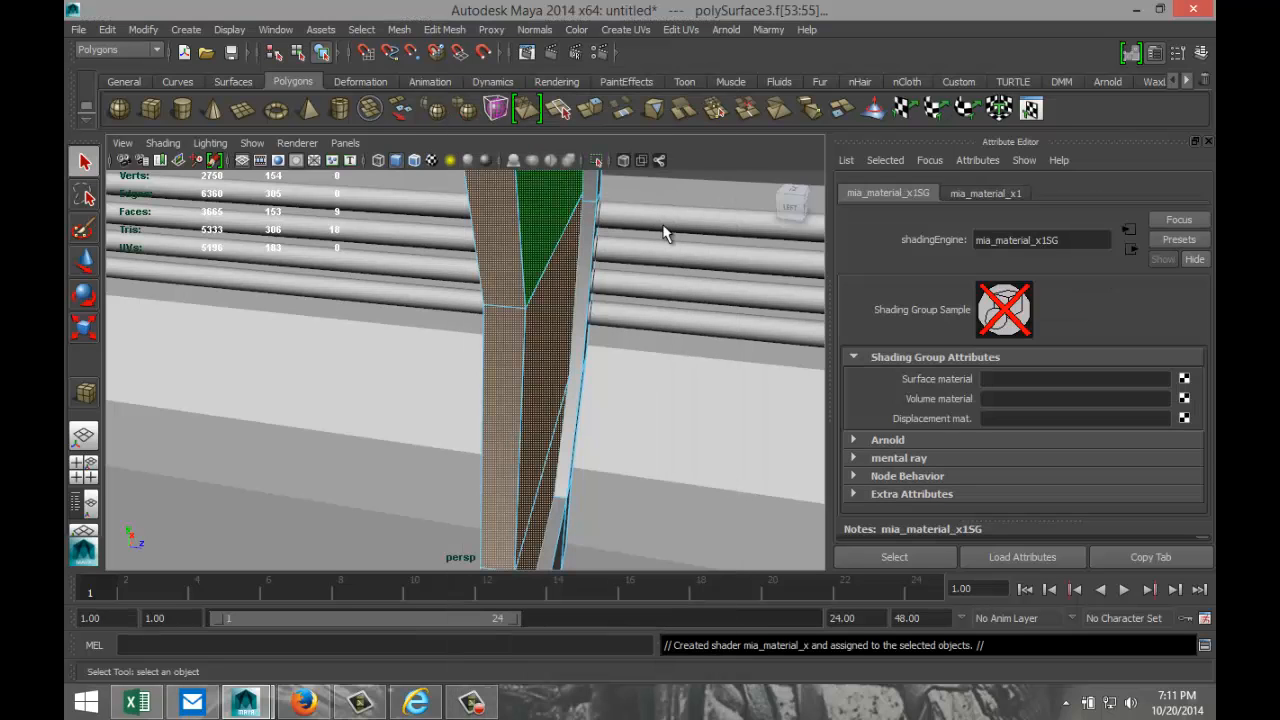
left_click(1005, 194)
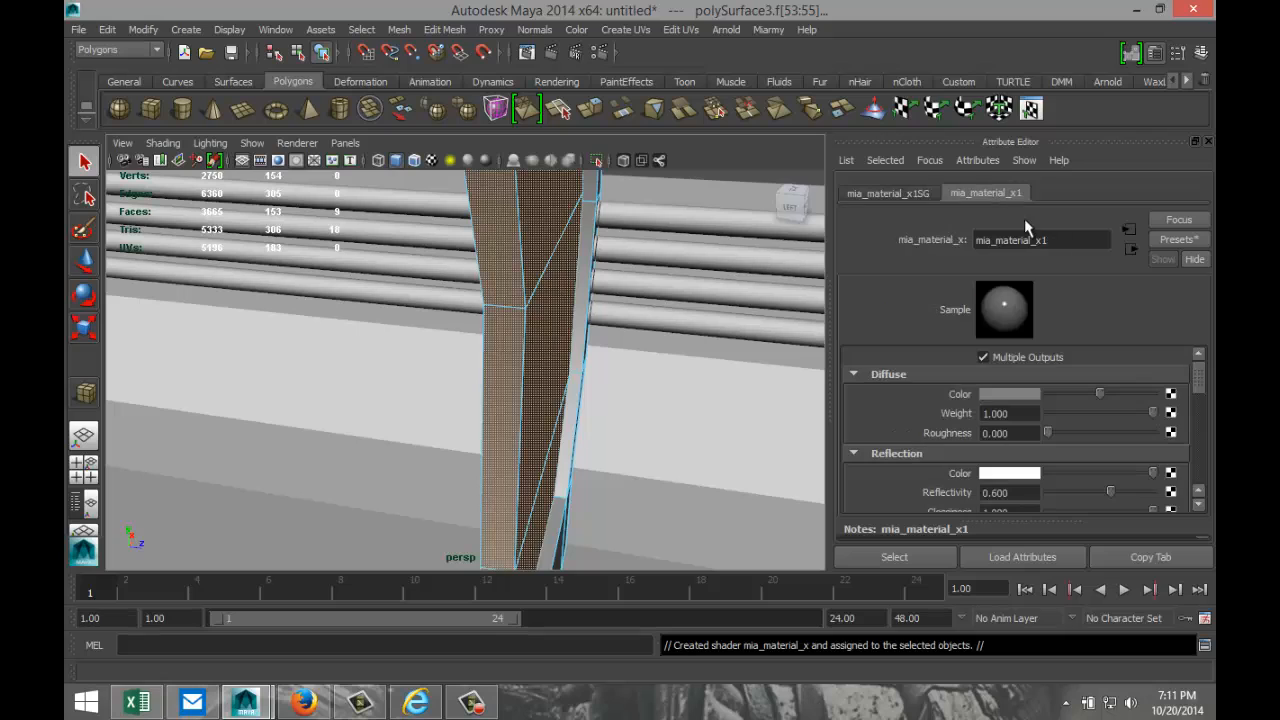
left_click(1180, 241)
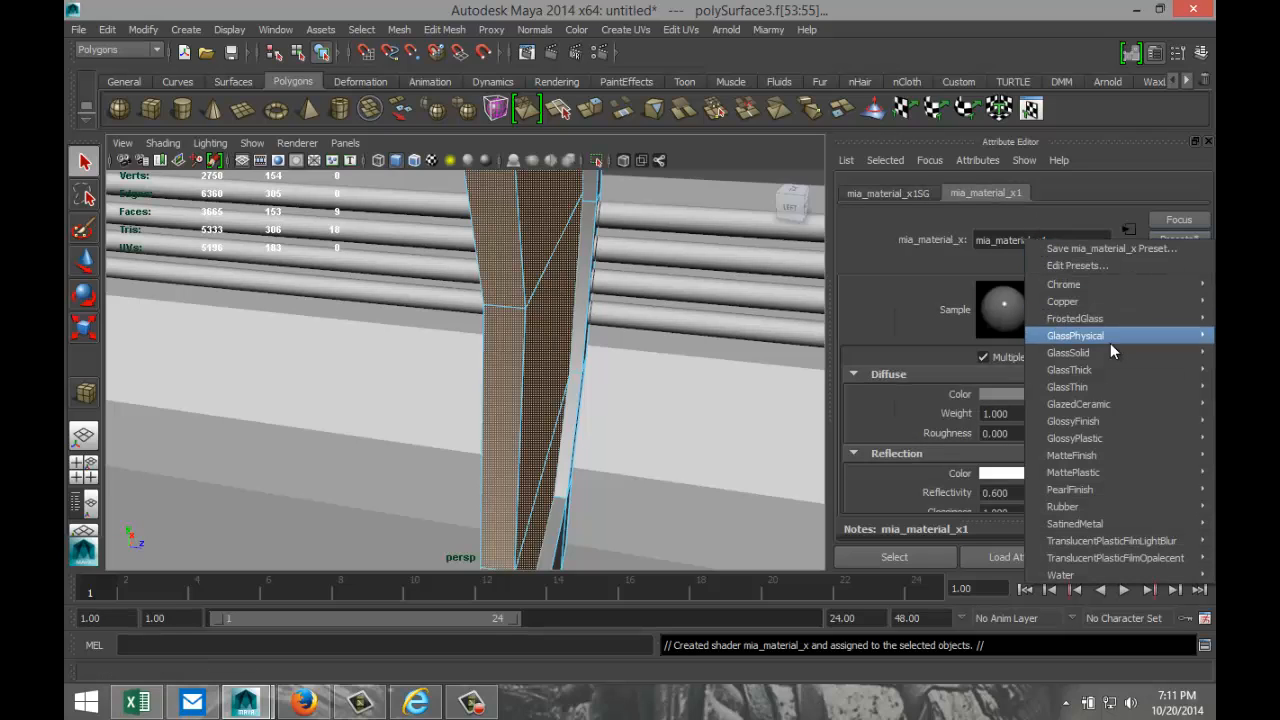
mouse_move(1096, 352)
left_click(975, 352)
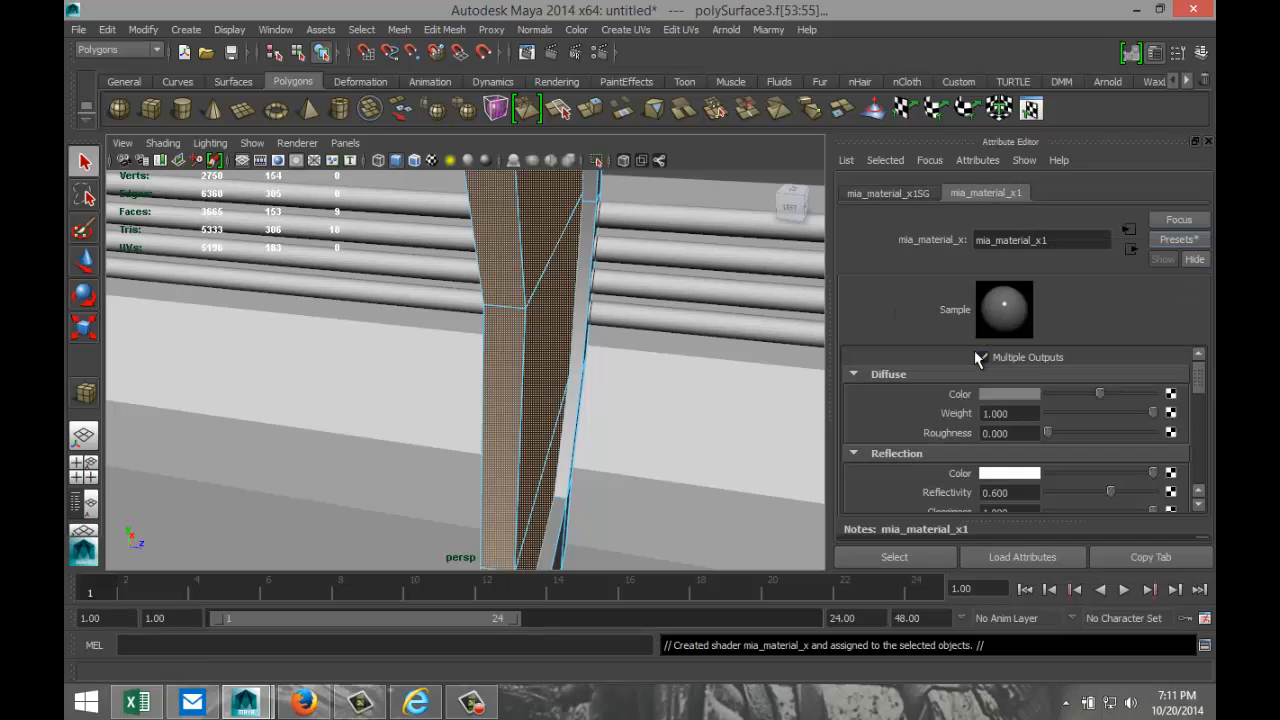
- Examine the rib panel carrying the new material from above the corridor and through its front opening
scroll(676, 392, "down", 5)
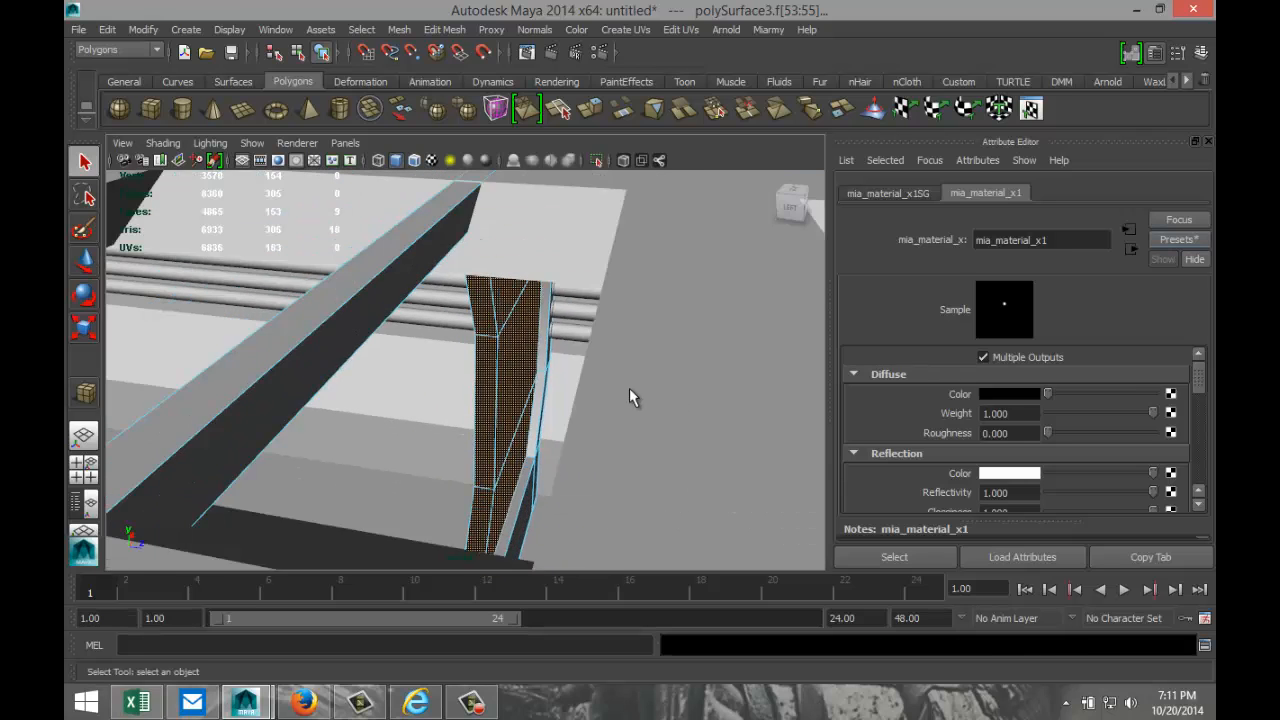
left_click_drag(341, 420, 530, 414, "alt")
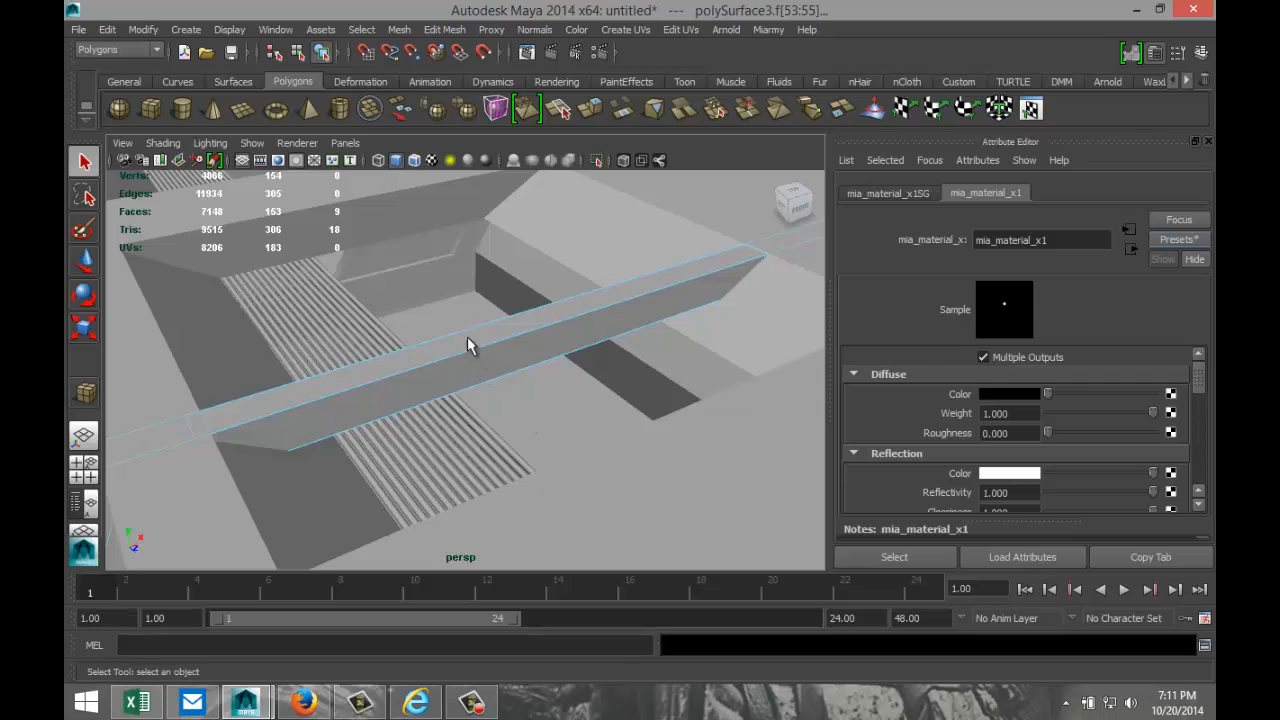
middle_click_drag(467, 336, 606, 526, "alt")
scroll(468, 392, "down", 8)
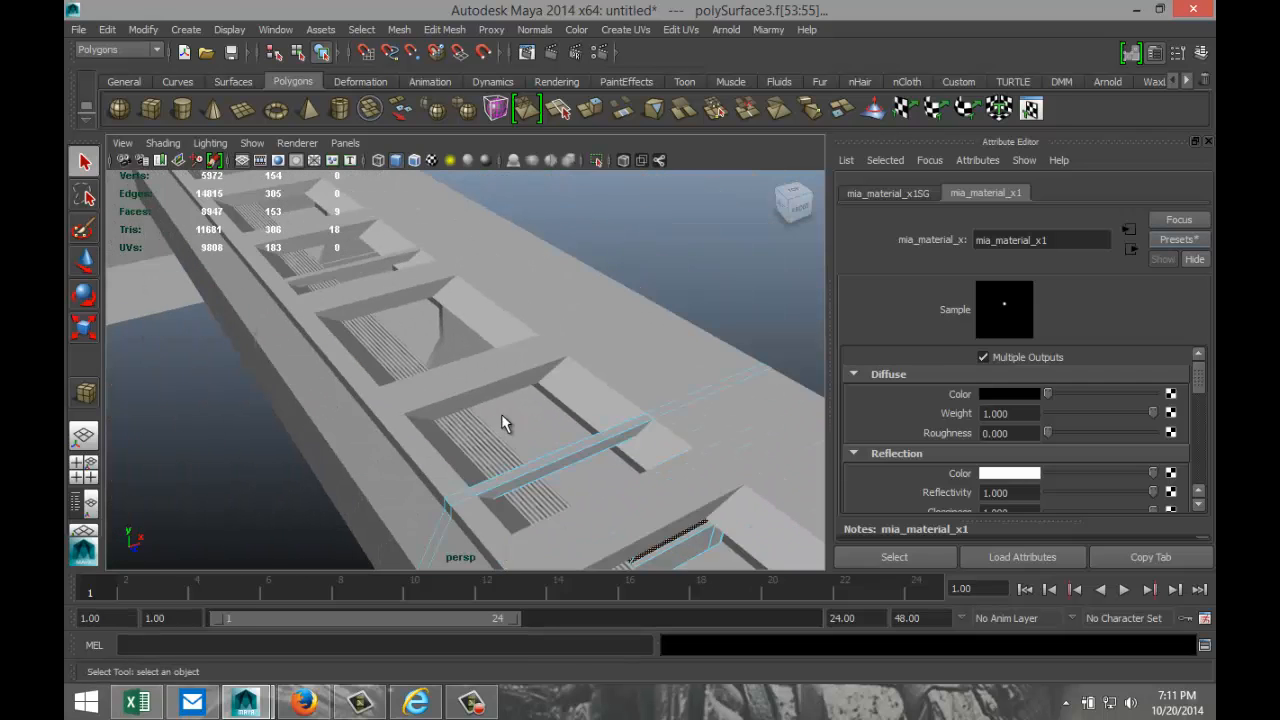
left_click_drag(629, 514, 560, 455, "alt")
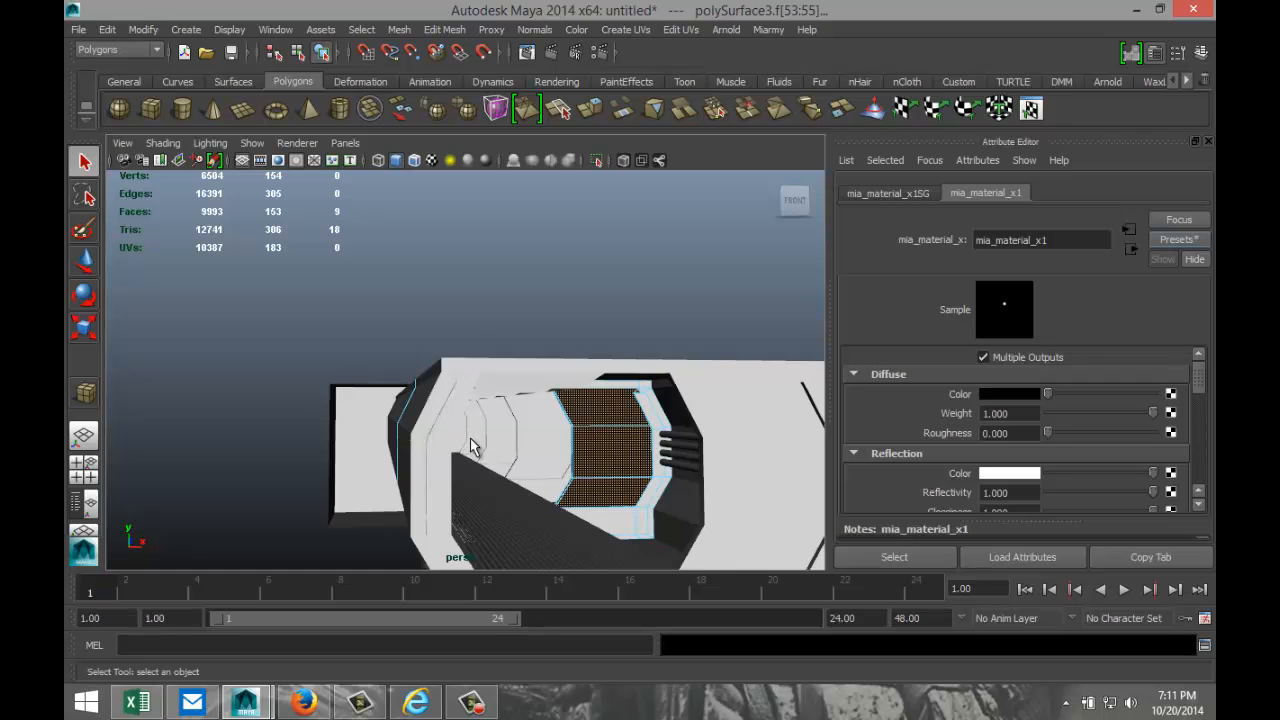
scroll(472, 446, "up", 2)
middle_click_drag(533, 405, 452, 356, "alt")
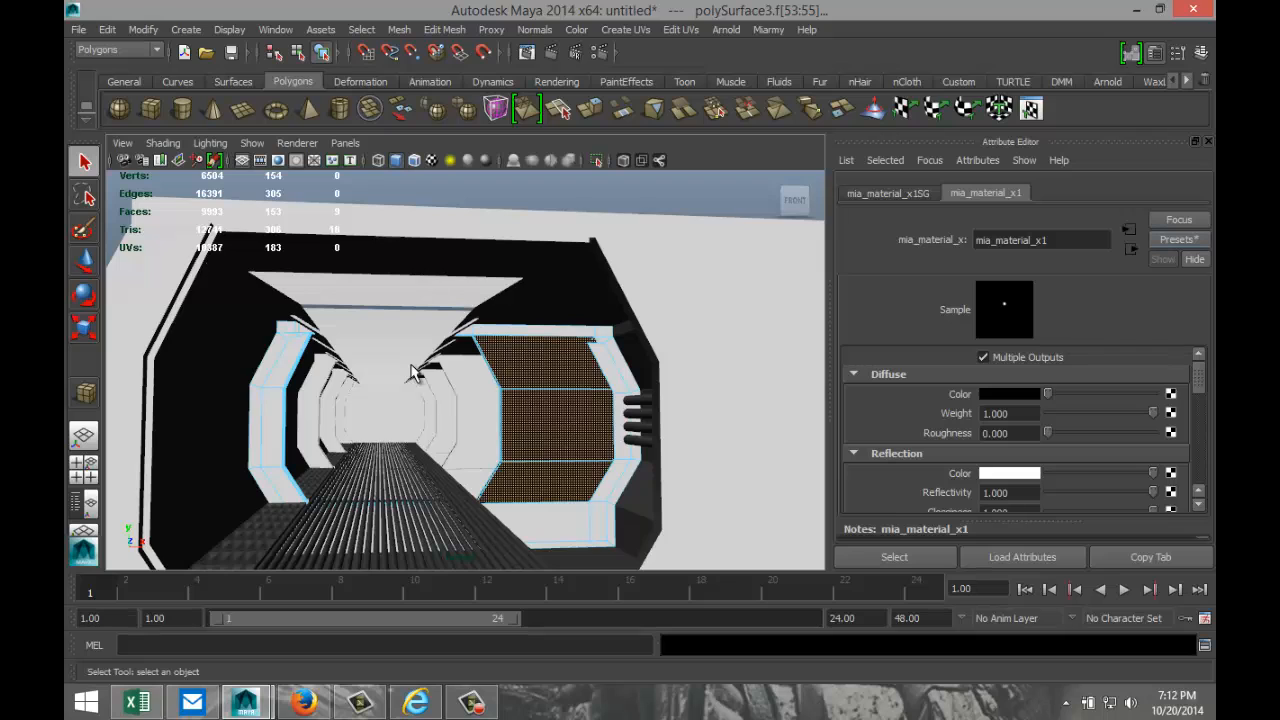
left_click(490, 352)
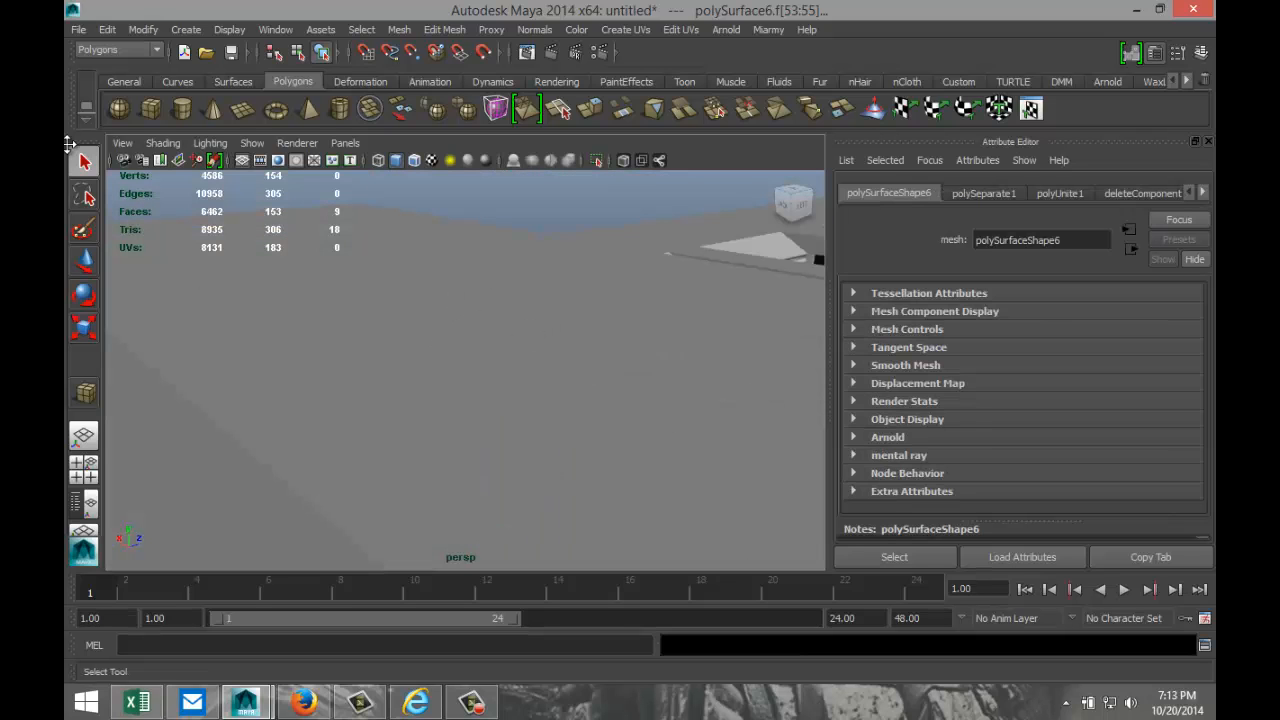
- Restore the Bookmark_new camera view inside the corridor and select the main corridor shell as an object
left_click(129, 143)
mouse_move(217, 366)
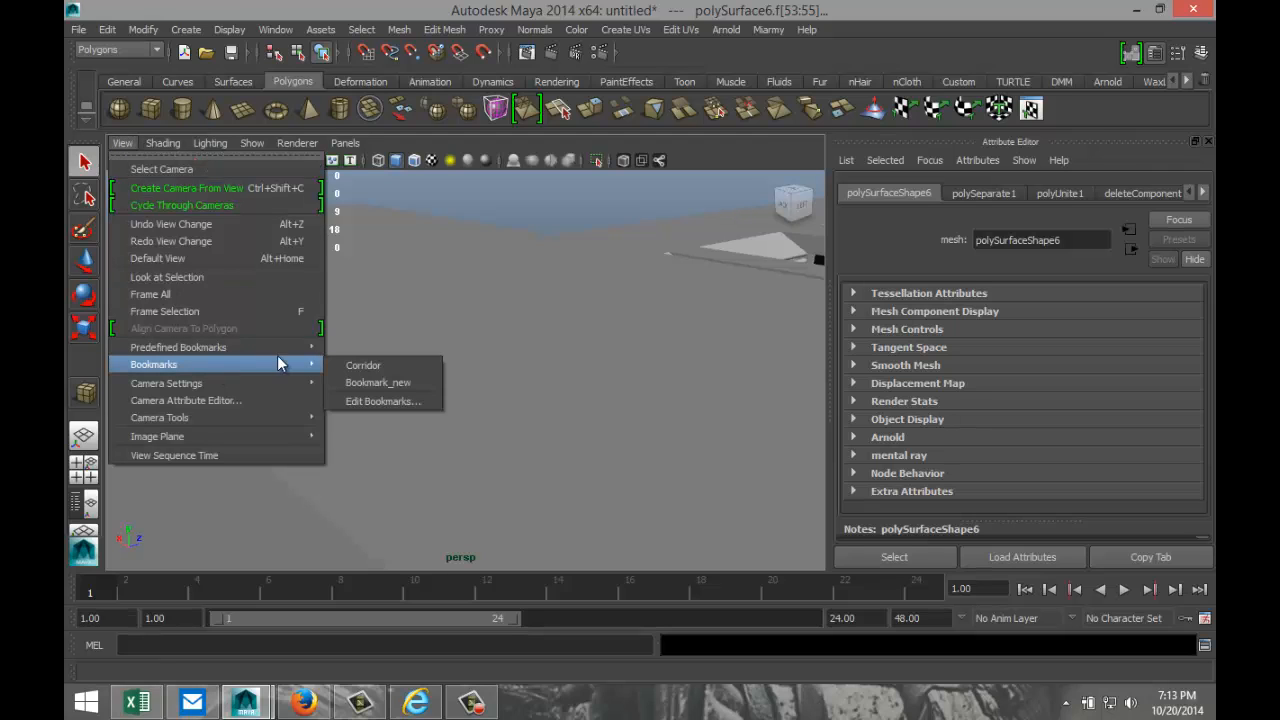
left_click(353, 384)
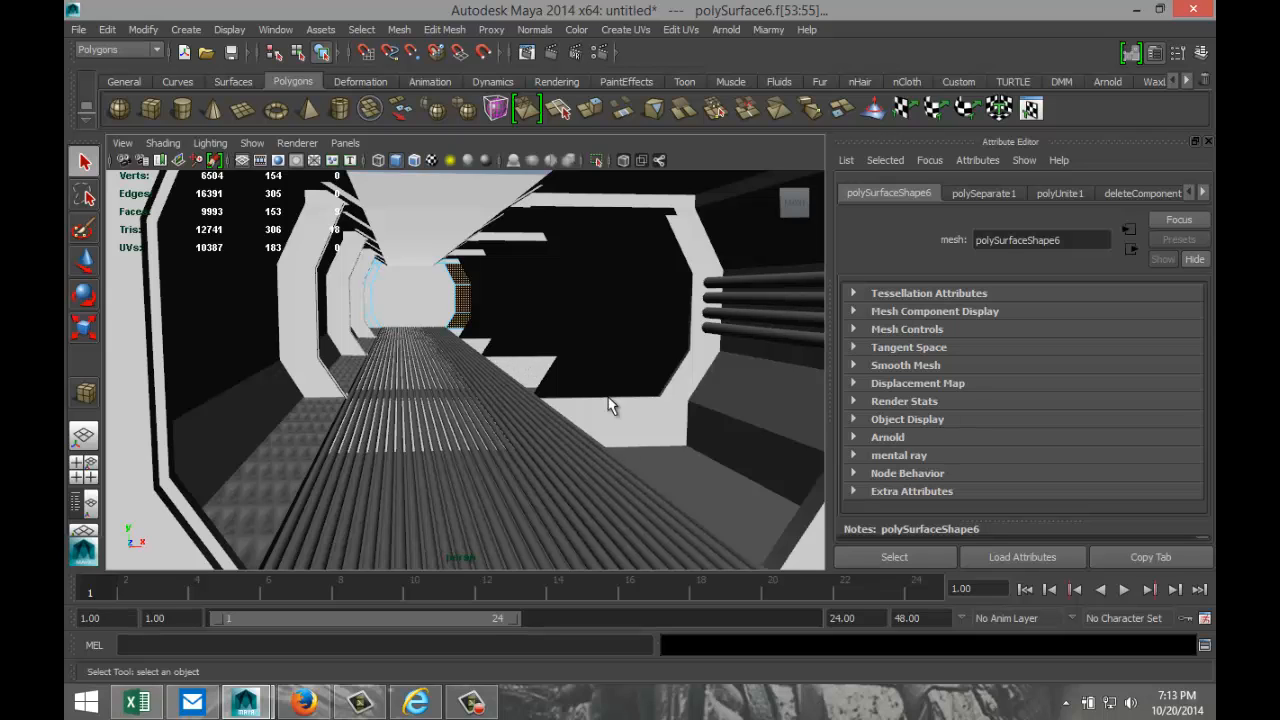
left_click(668, 440)
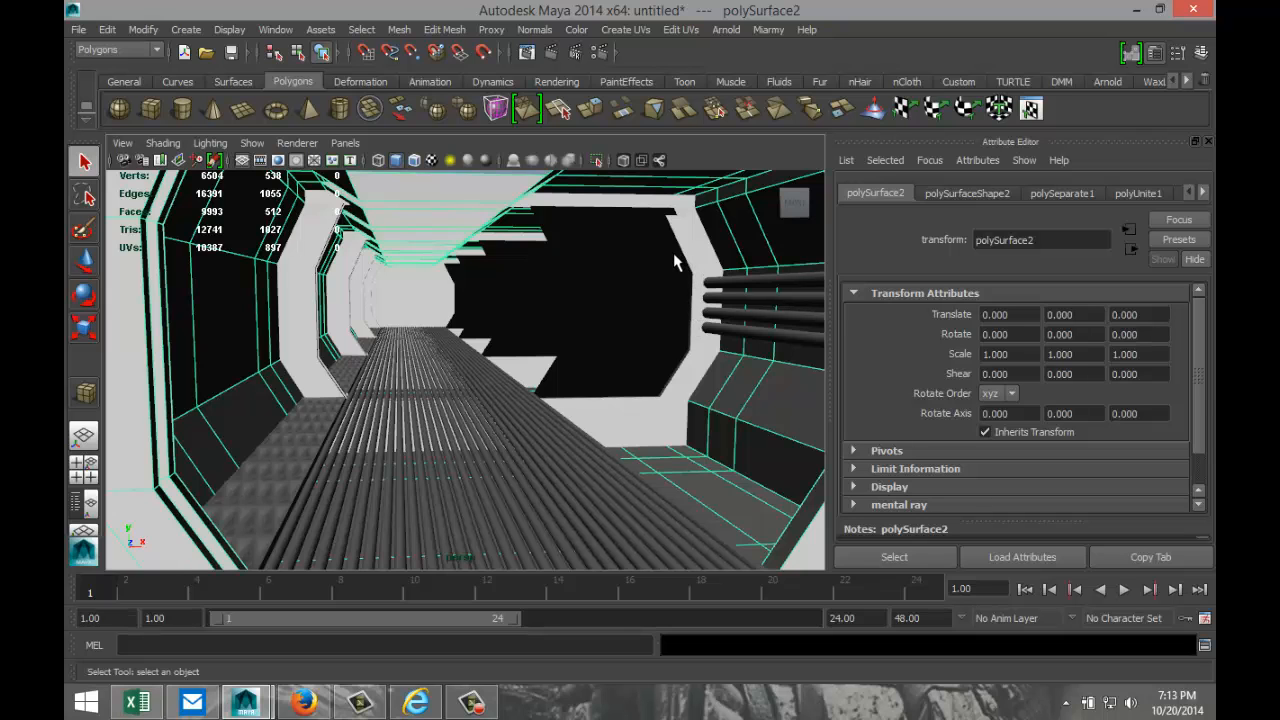
middle_click_drag(674, 260, 643, 291, "alt")
scroll(650, 295, "down", 2)
scroll(674, 303, "up", 4)
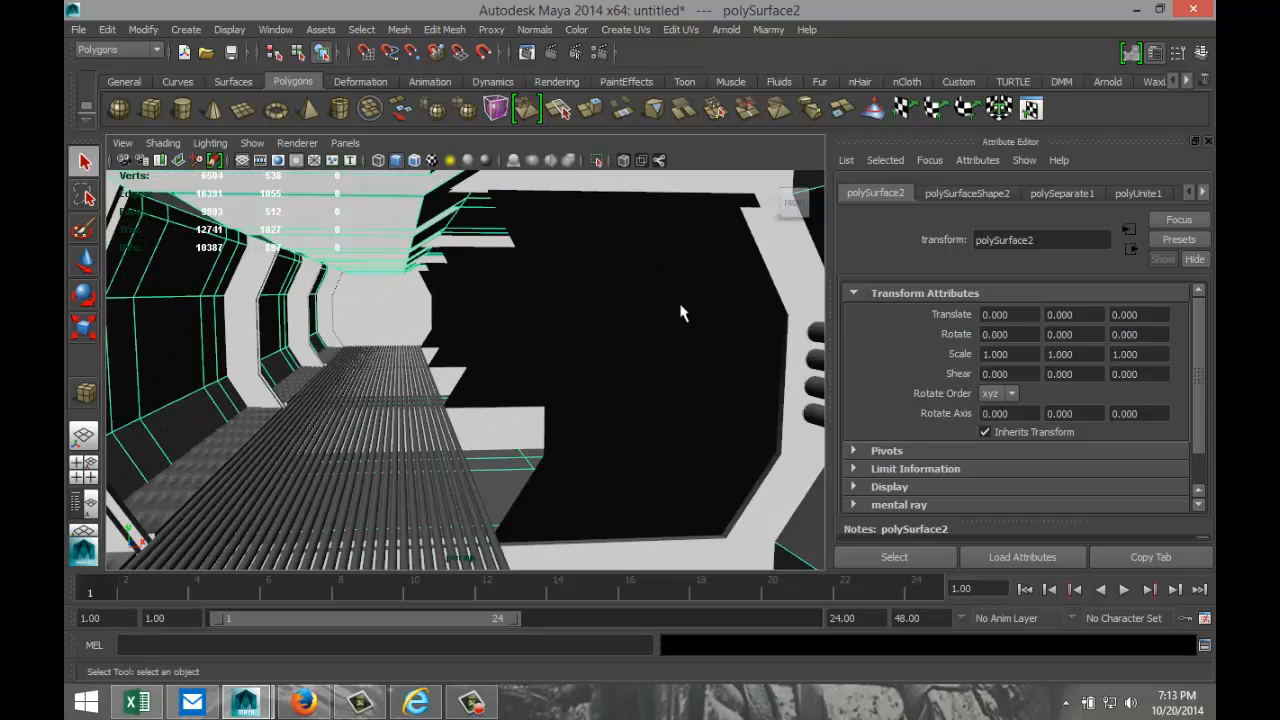
- Select the rib frame with black panels nearest the corridor's front and frame it in the perspective view
left_click(685, 270)
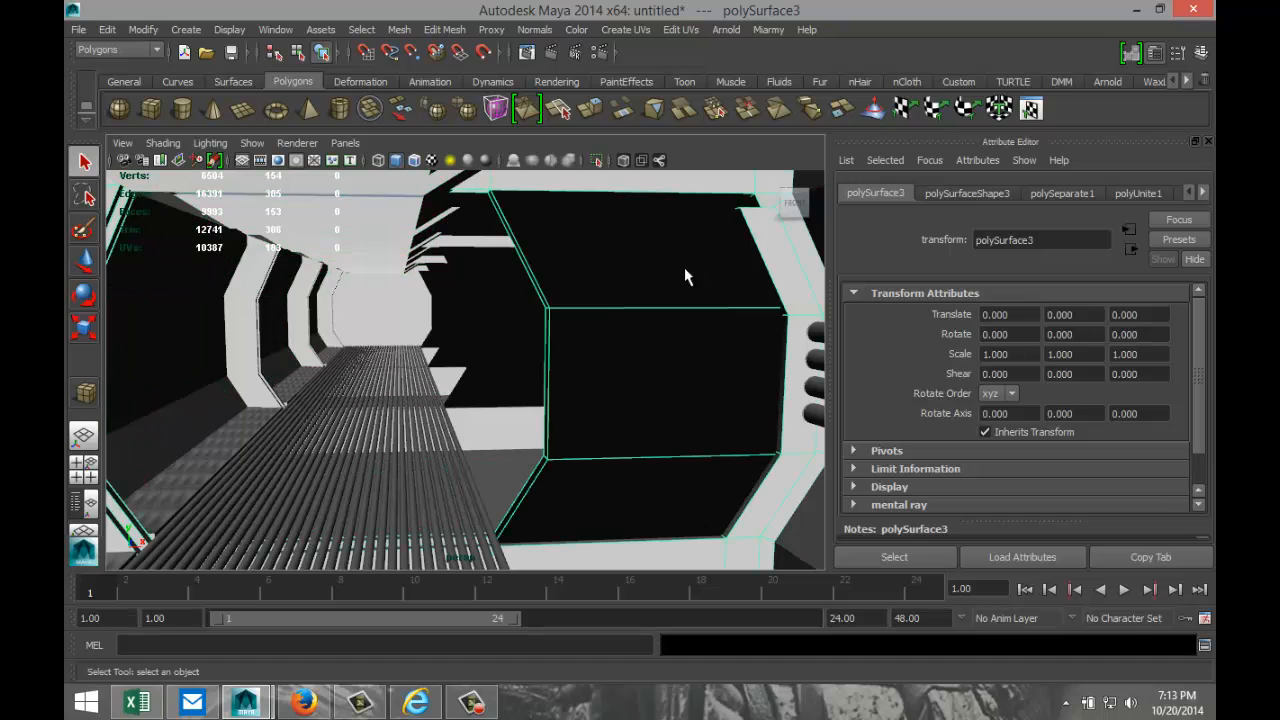
mouse_move(684, 267)
left_mouse_down("alt")
mouse_move(709, 277)
mouse_move(690, 270)
left_mouse_up("alt")
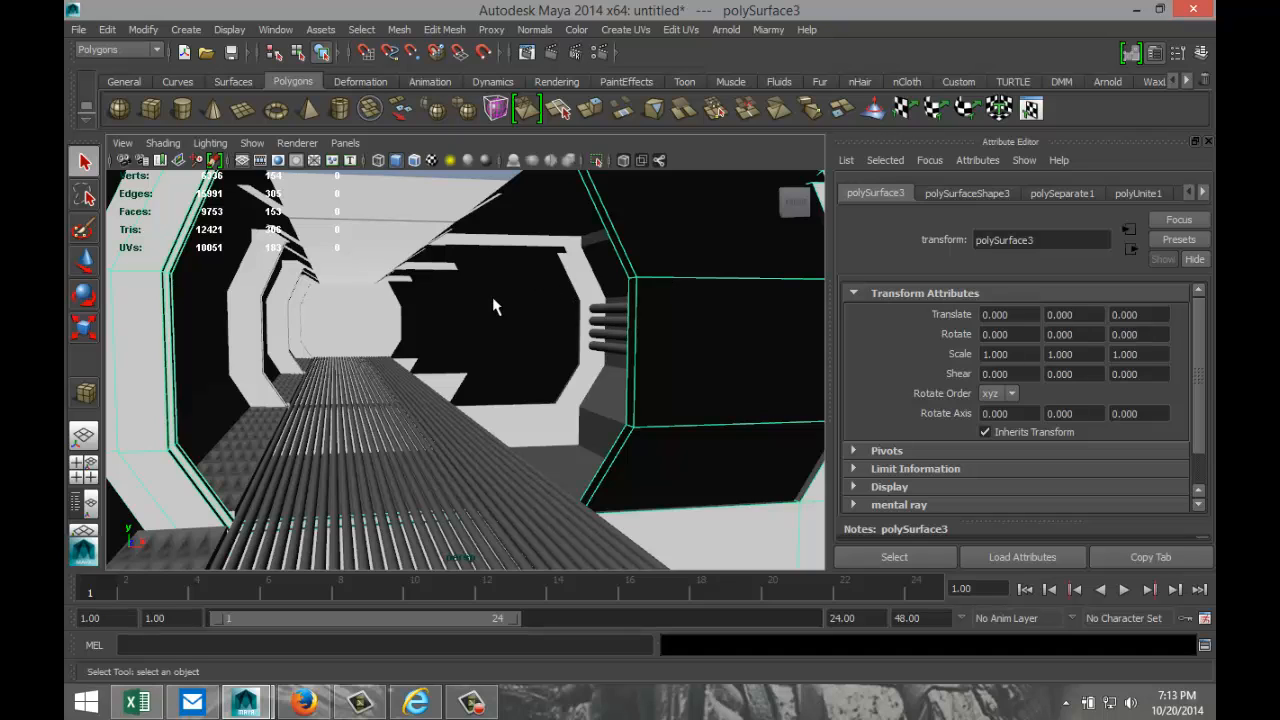
key("f")
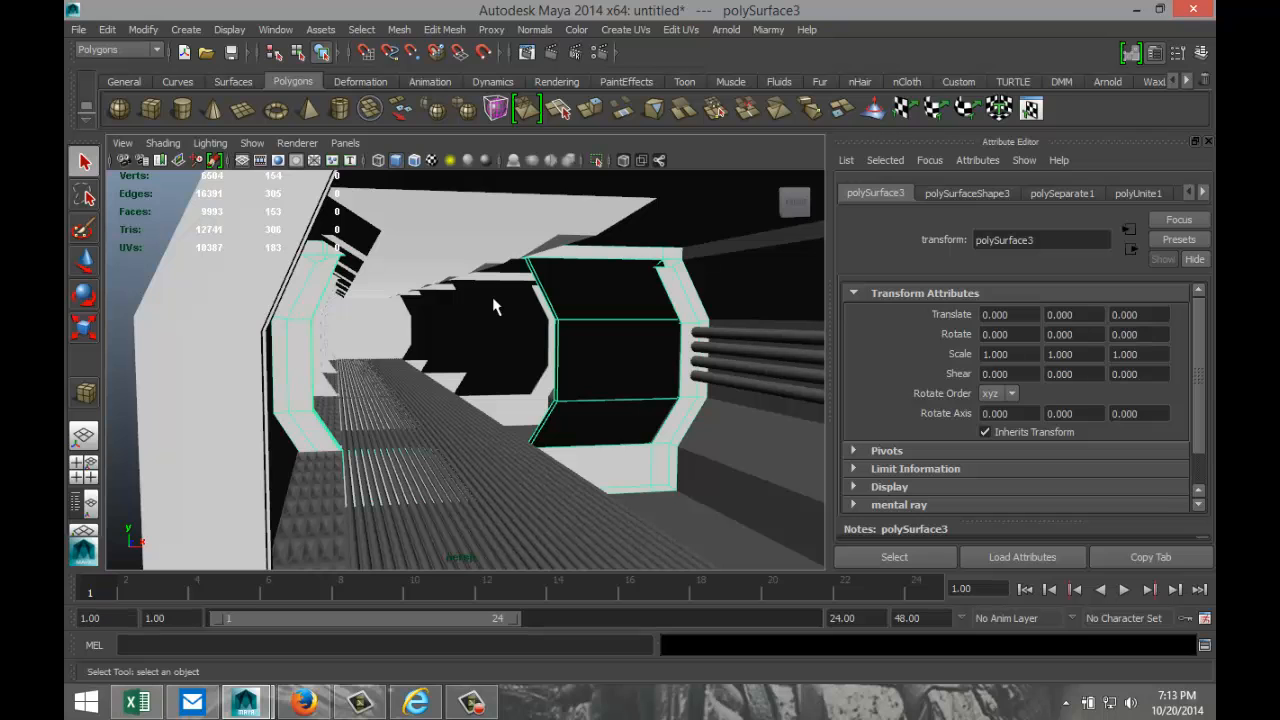
left_click_drag(640, 487, 651, 517, "alt")
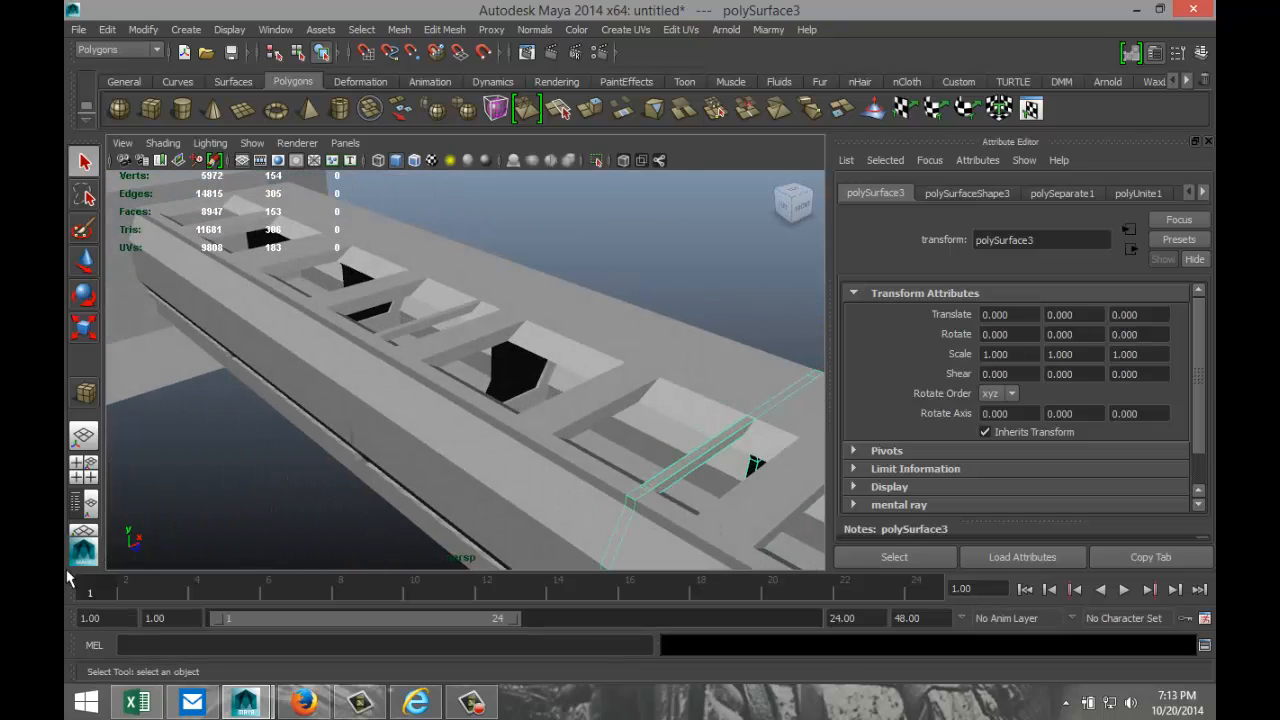
- Examine the selected rib frame's position along the corridor in the top view, and return to the perspective view
left_click(83, 463)
key("space")
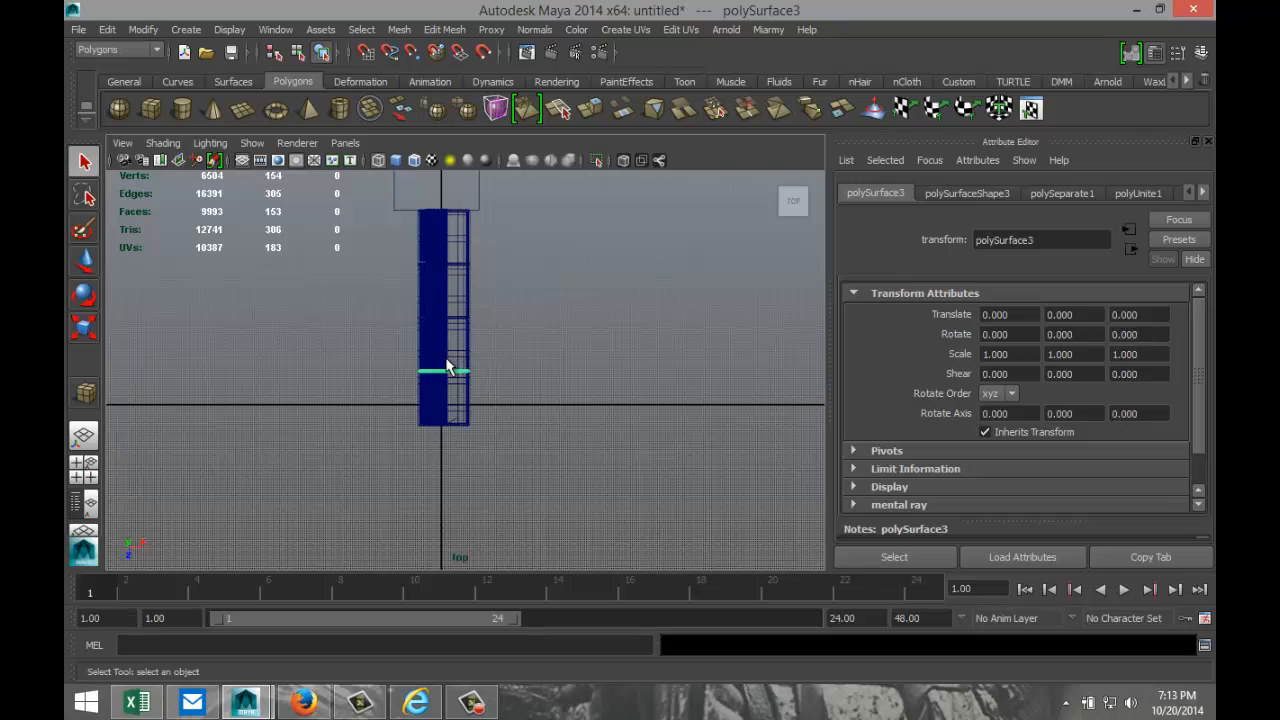
scroll(529, 394, "up", 3)
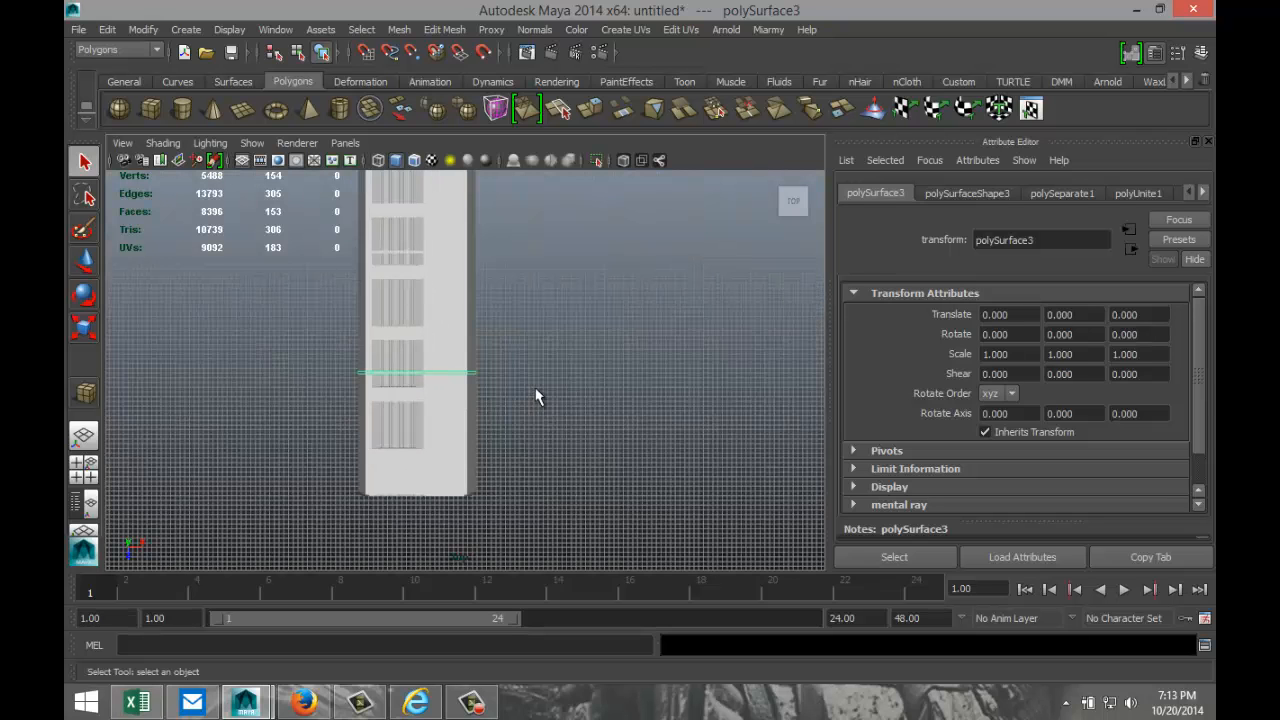
scroll(540, 365, "up", 2)
middle_click_drag(534, 320, 634, 404, "alt")
scroll(635, 410, "up", 2)
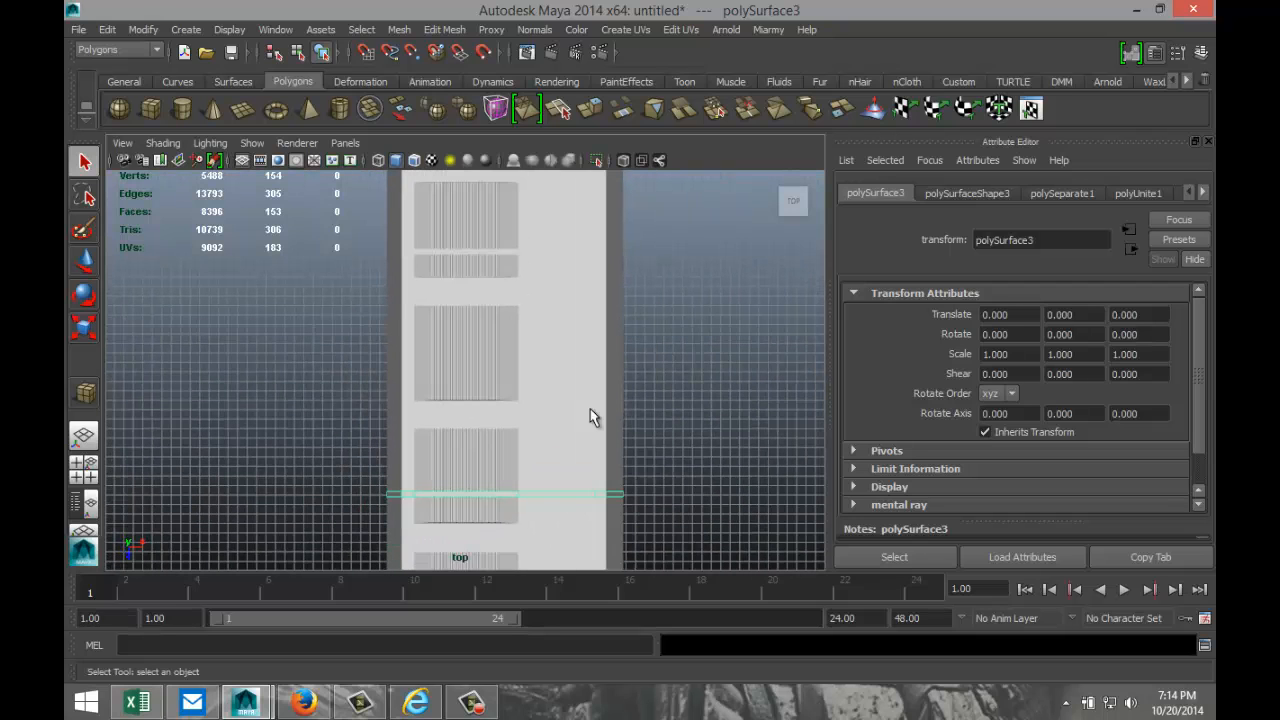
key("space")
key("space")
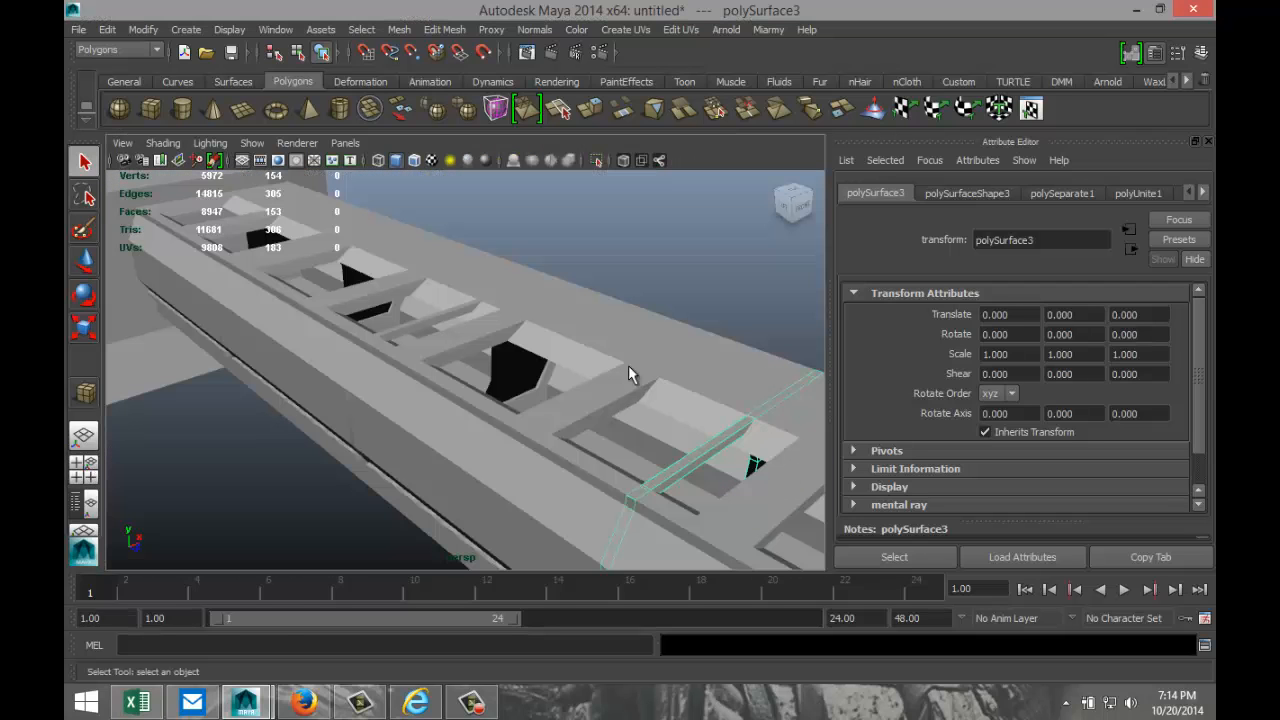
- Select all the parallel floor pipes inside the corridor and combine them into a single mesh
left_click_drag(368, 390, 266, 357, "alt")
middle_click_drag(279, 386, 276, 292, "alt")
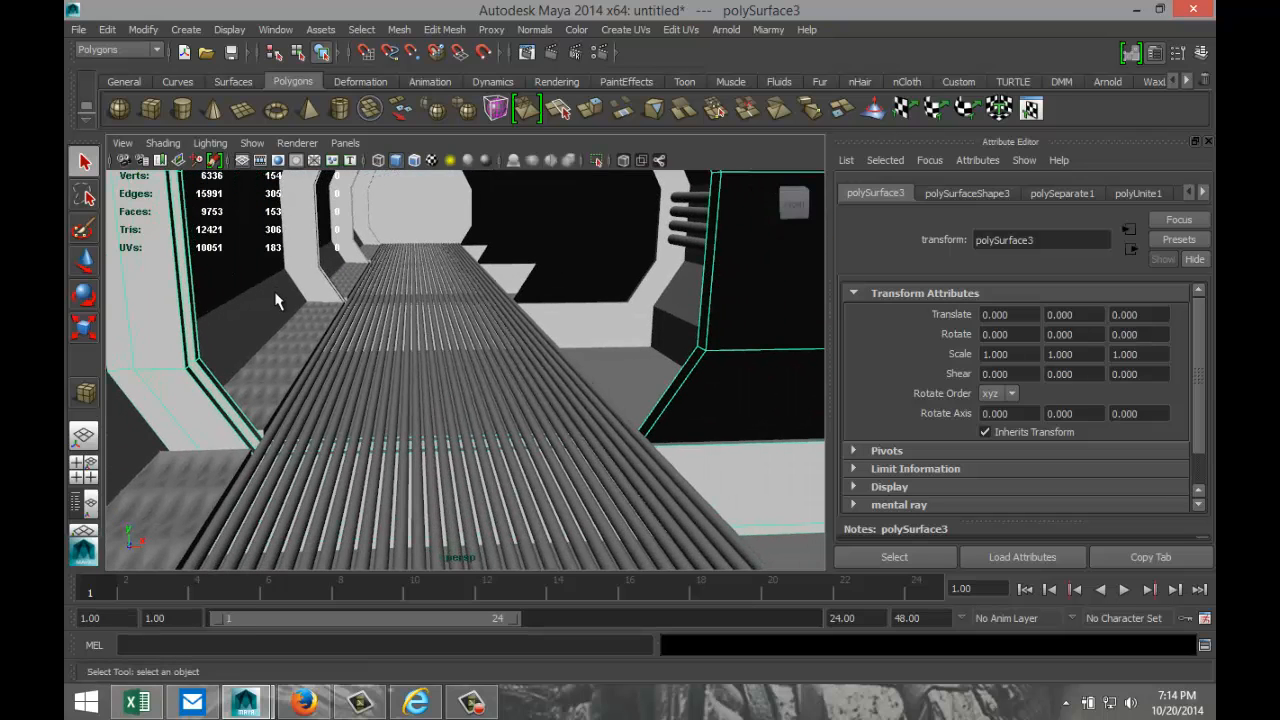
left_click(232, 493)
left_click(248, 512)
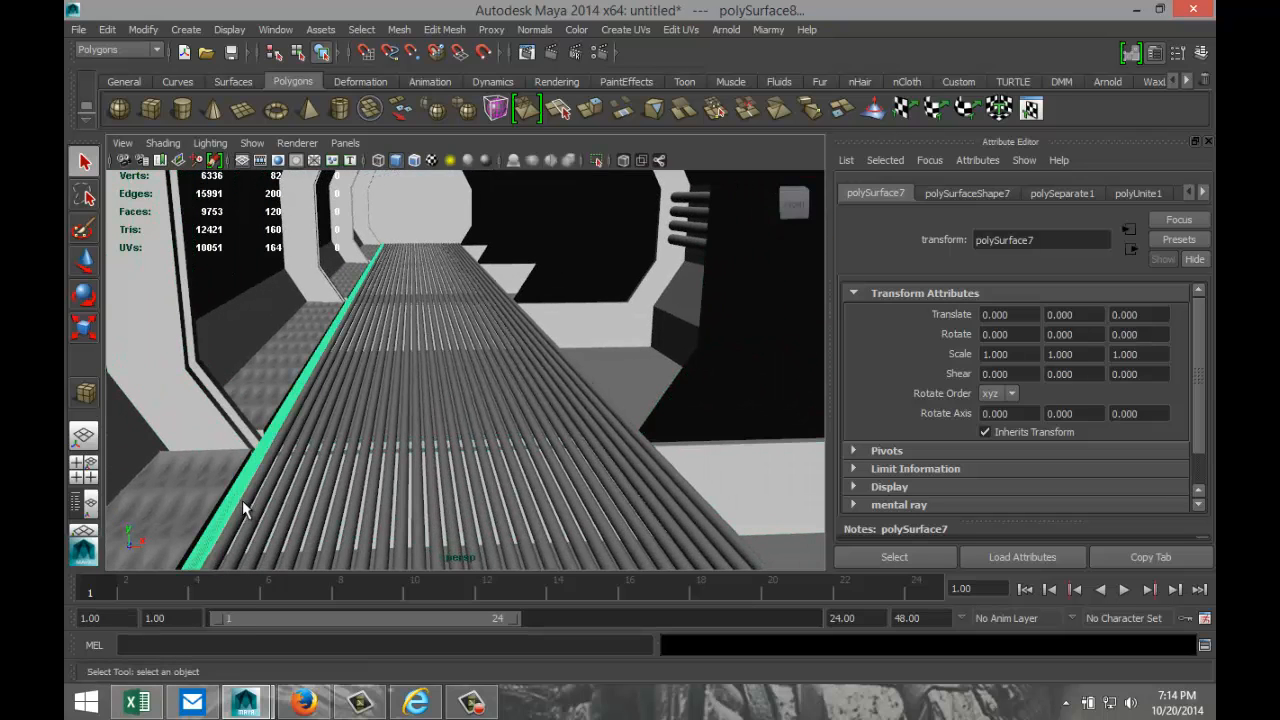
left_click(288, 539)
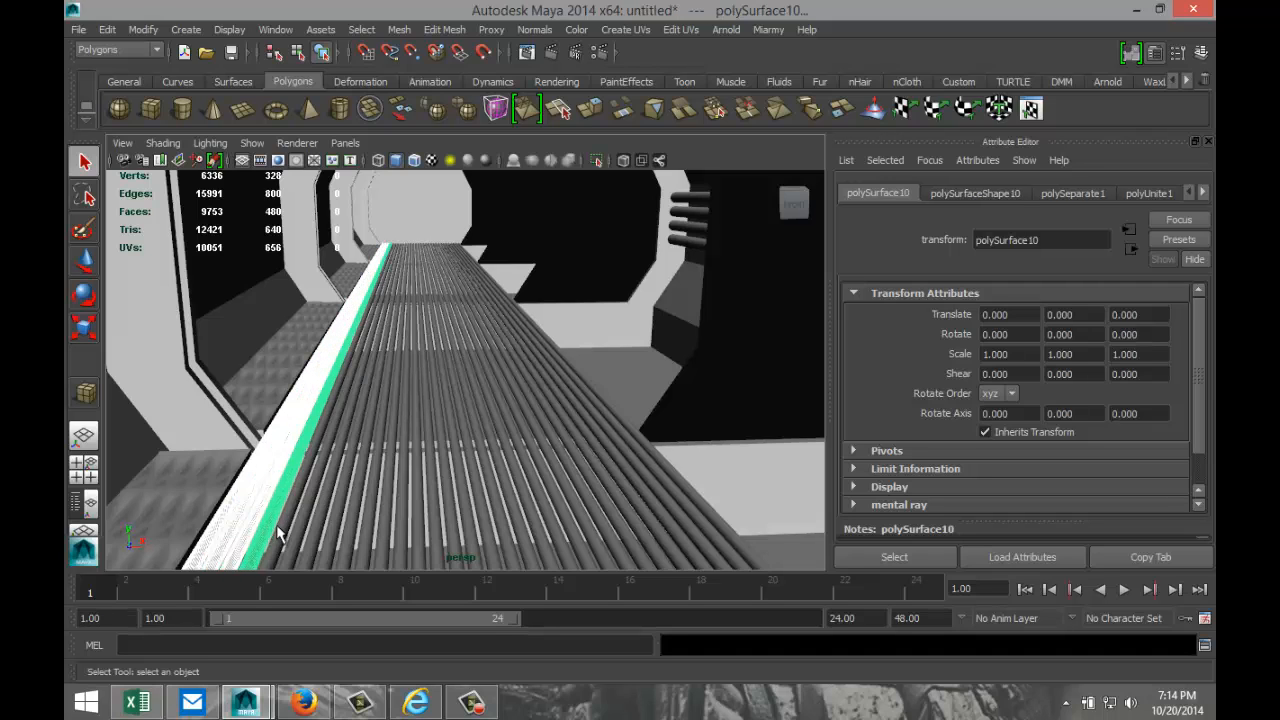
left_click(313, 548)
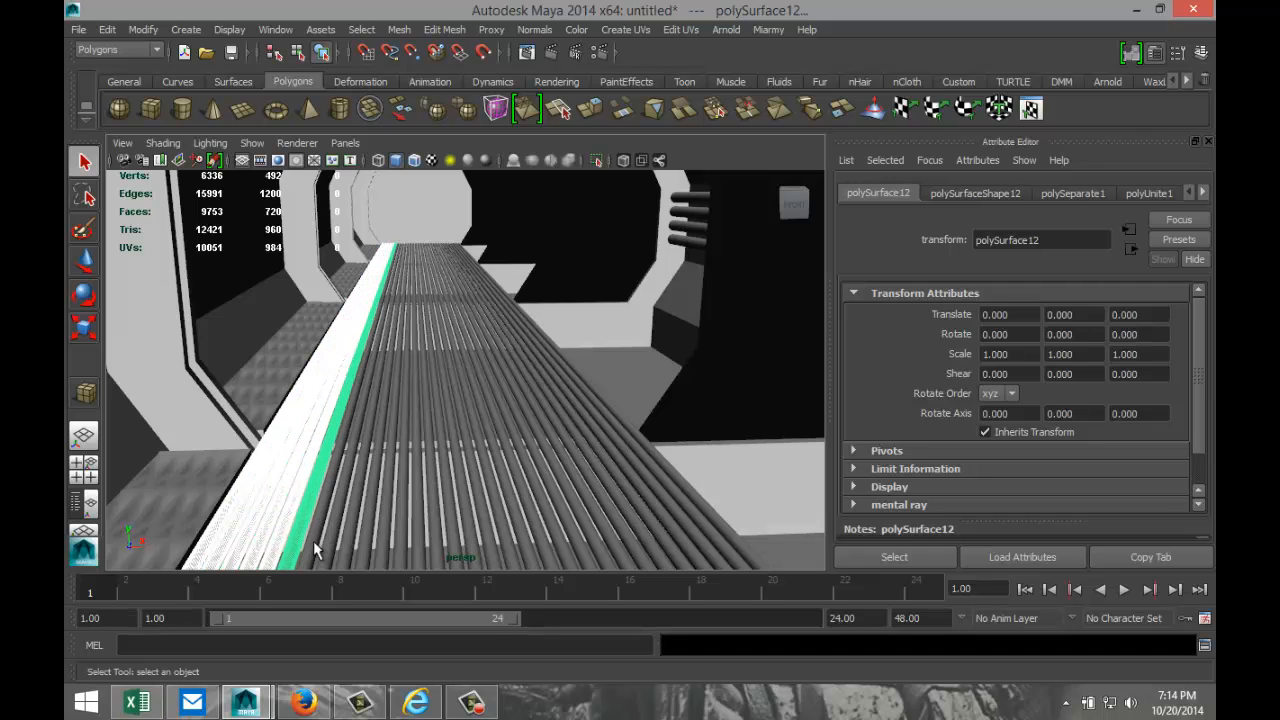
left_click(333, 553)
left_click(365, 545)
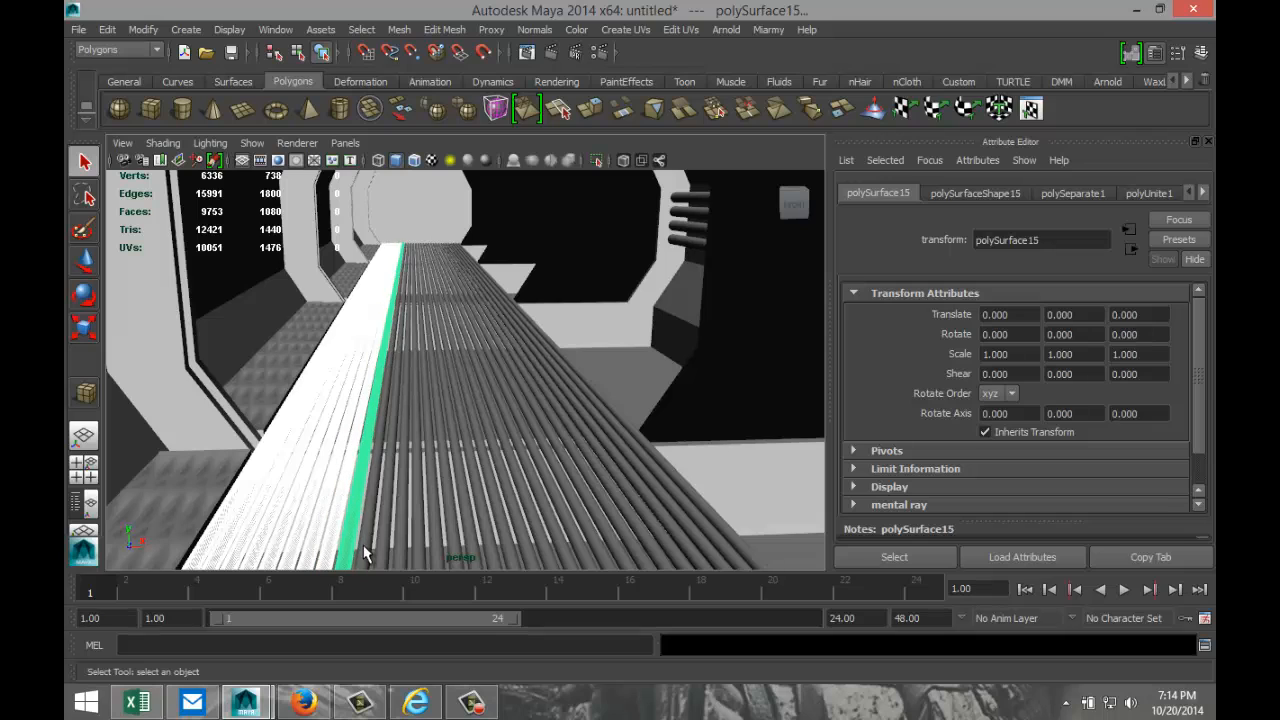
left_click(384, 545)
left_click(402, 548)
left_click(414, 550)
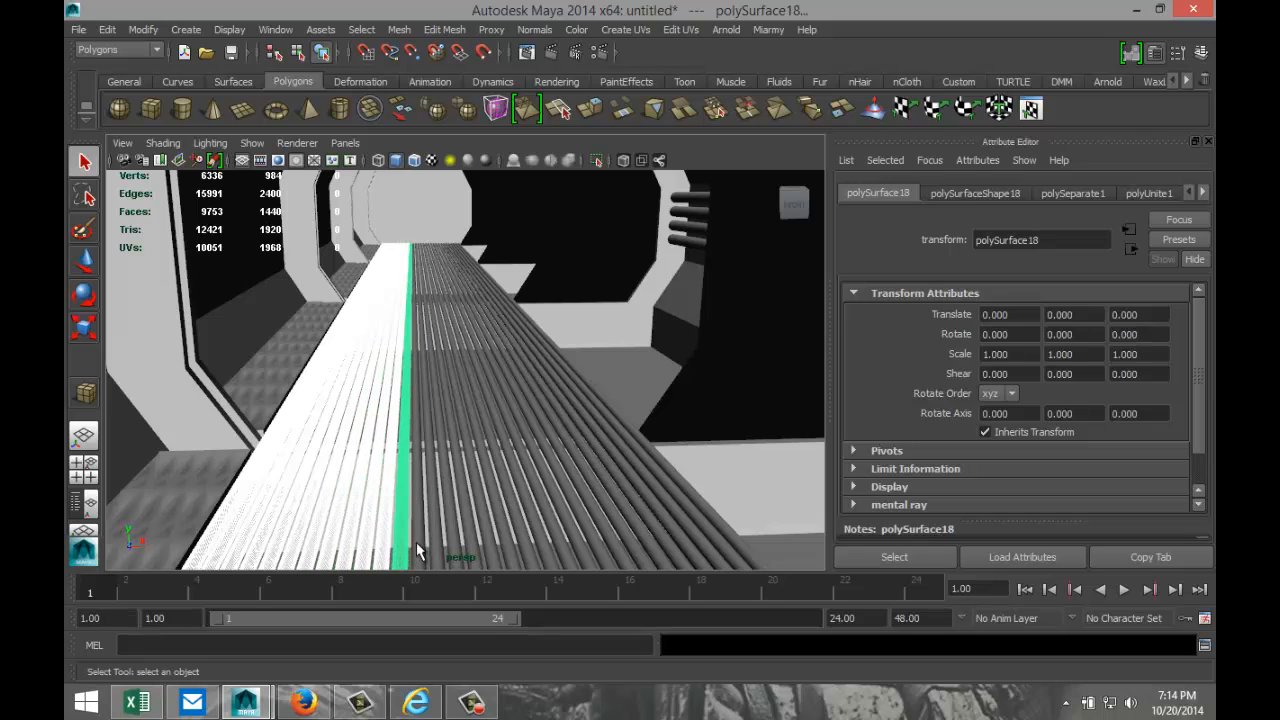
left_click(425, 548)
left_click(436, 540)
left_click(453, 545)
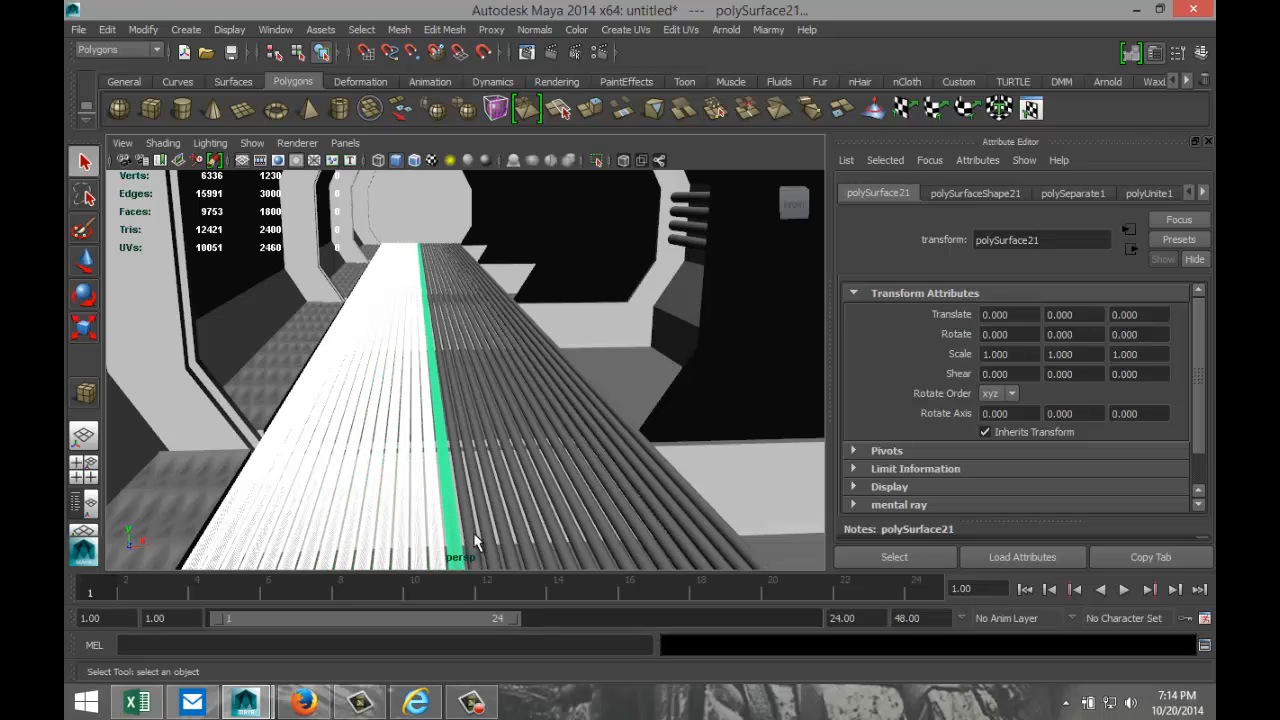
left_click(470, 545)
left_click(492, 545)
left_click(512, 545)
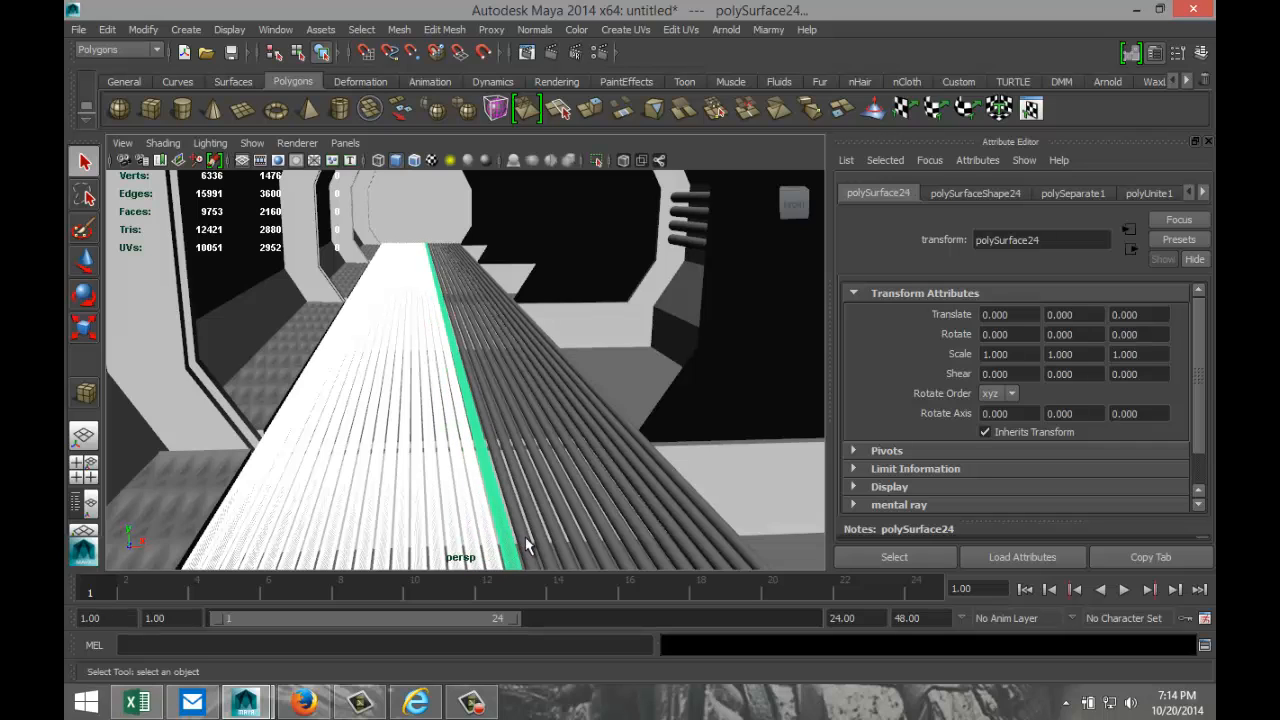
left_click(545, 547)
left_click(560, 548)
left_click(578, 548)
left_click(594, 551)
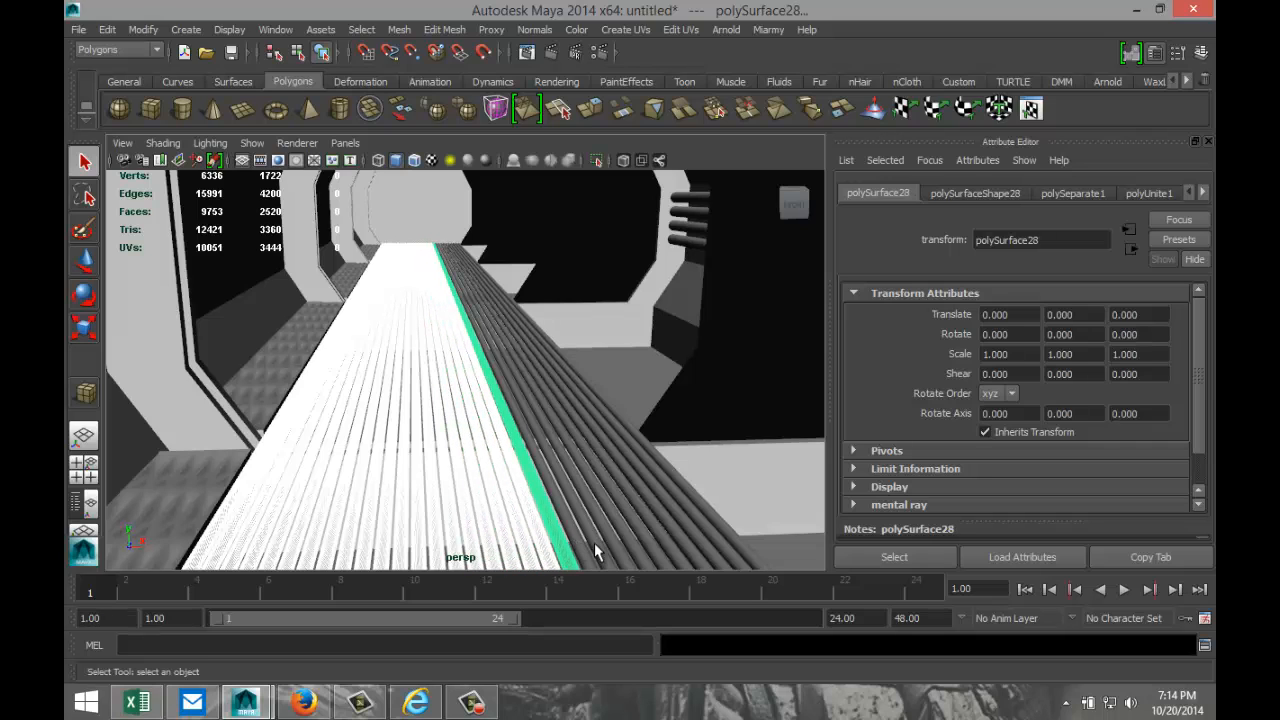
left_click(603, 551)
left_click(621, 552)
left_click(640, 555)
left_click(662, 557)
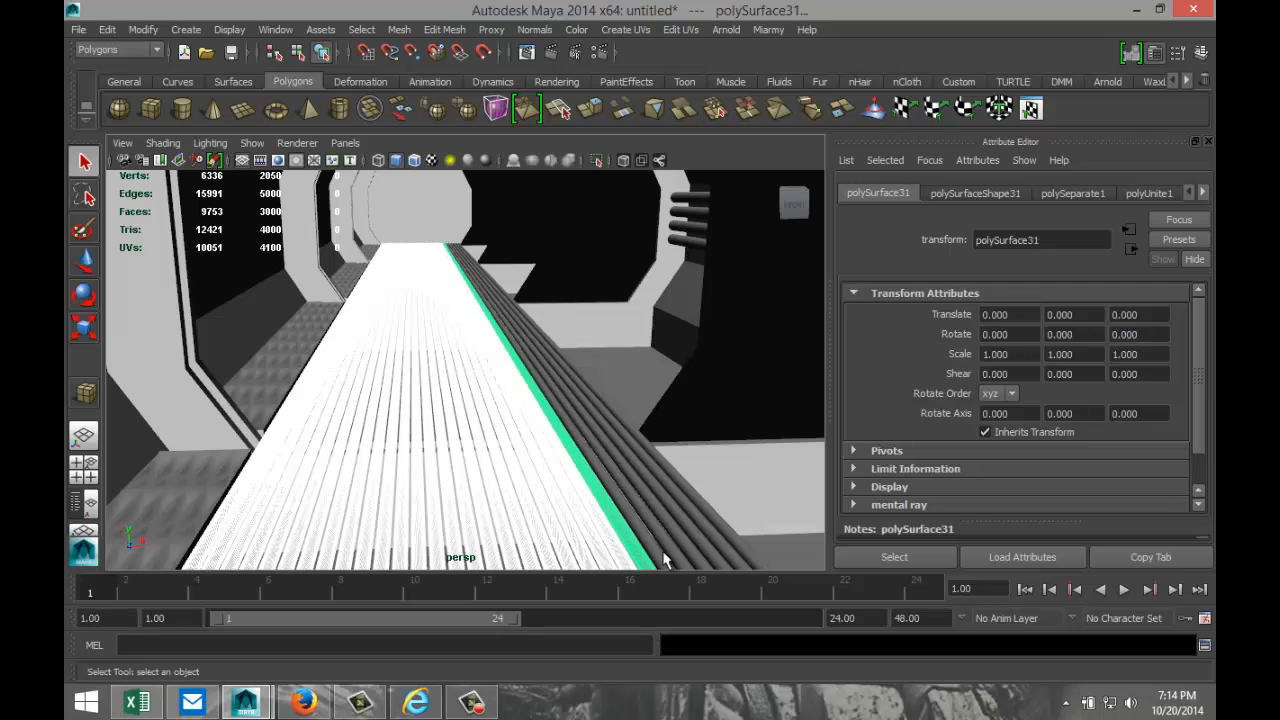
left_click(678, 557)
left_click(692, 557)
left_click(704, 557)
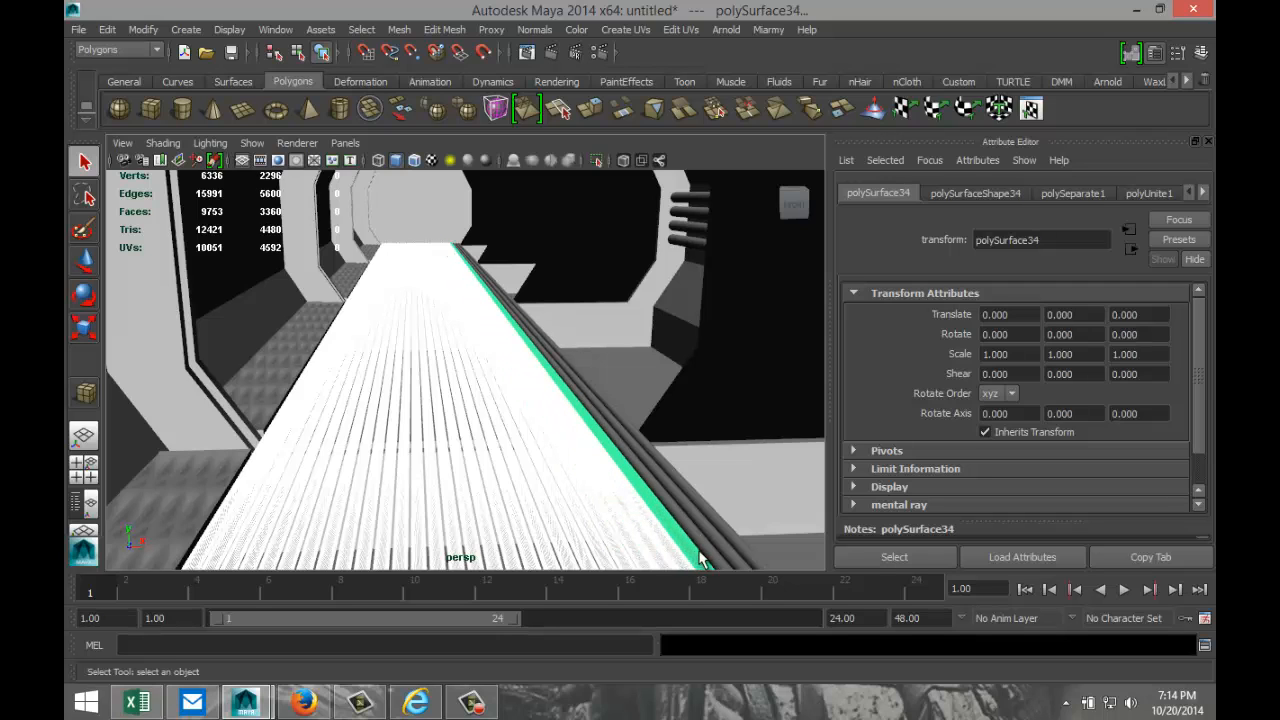
left_click(716, 557)
left_click(726, 555)
left_click(740, 552)
left_click(748, 550)
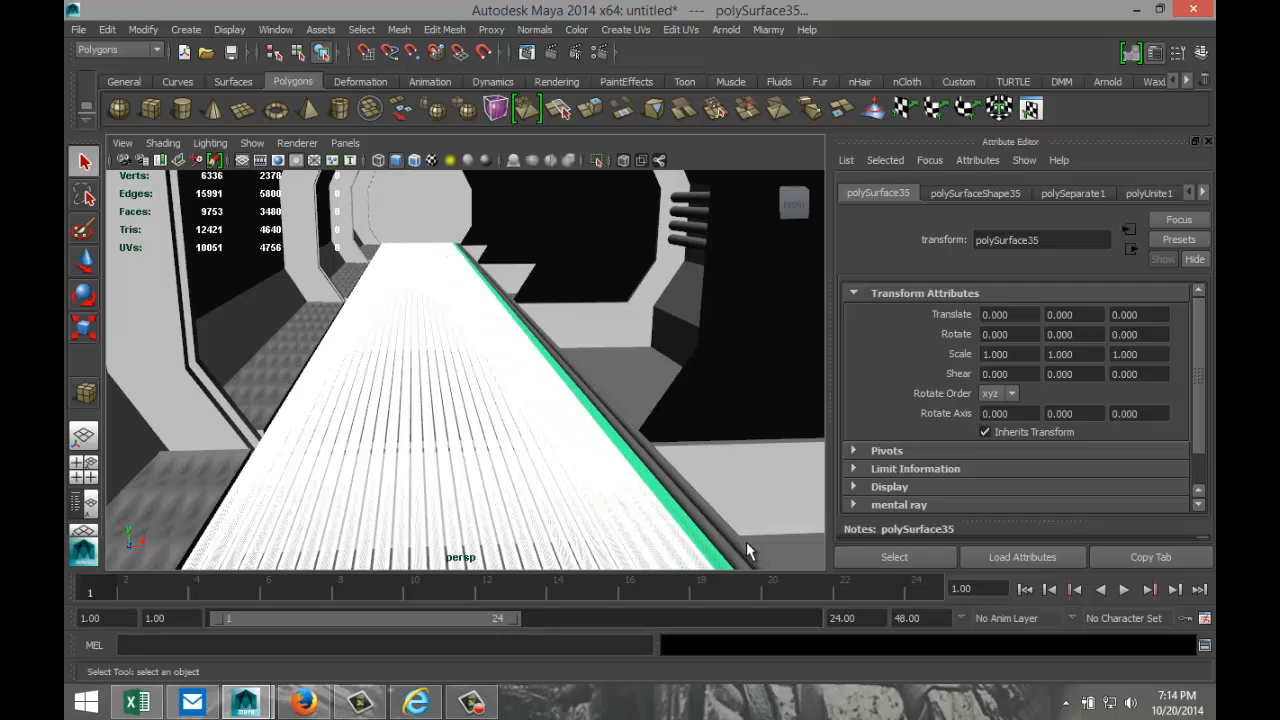
left_click(736, 553)
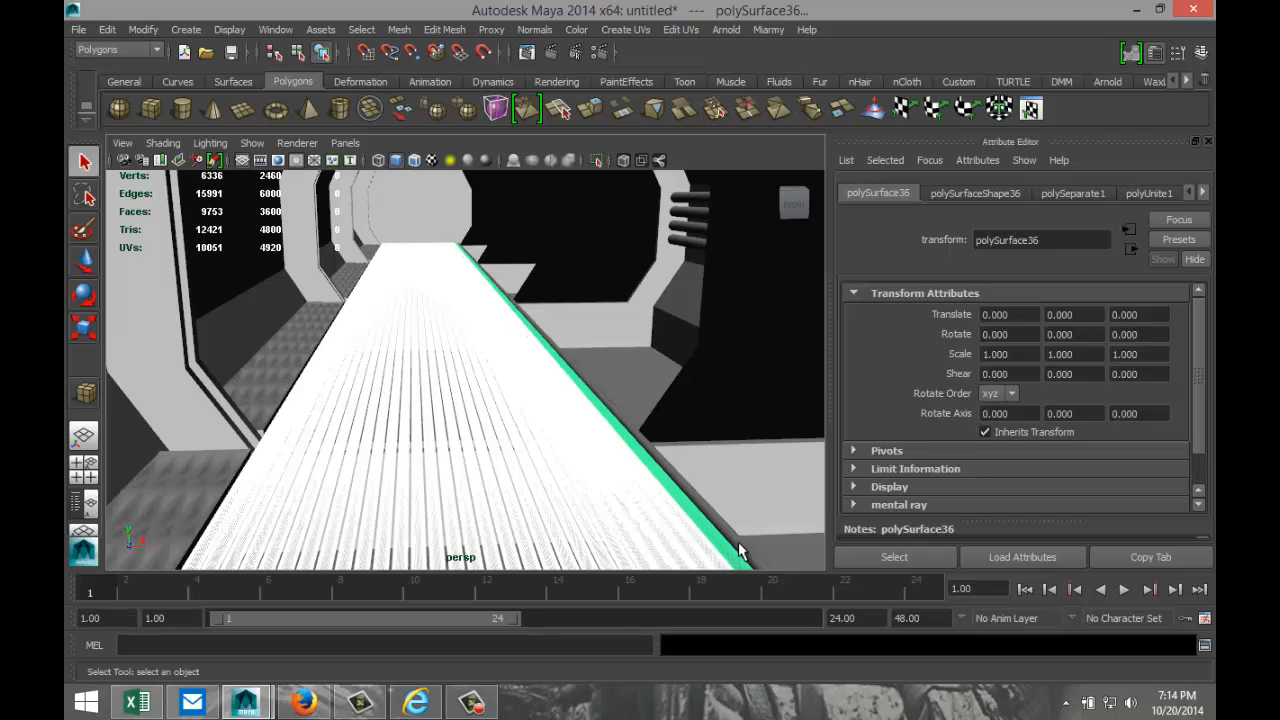
left_click(758, 553)
left_click(397, 30)
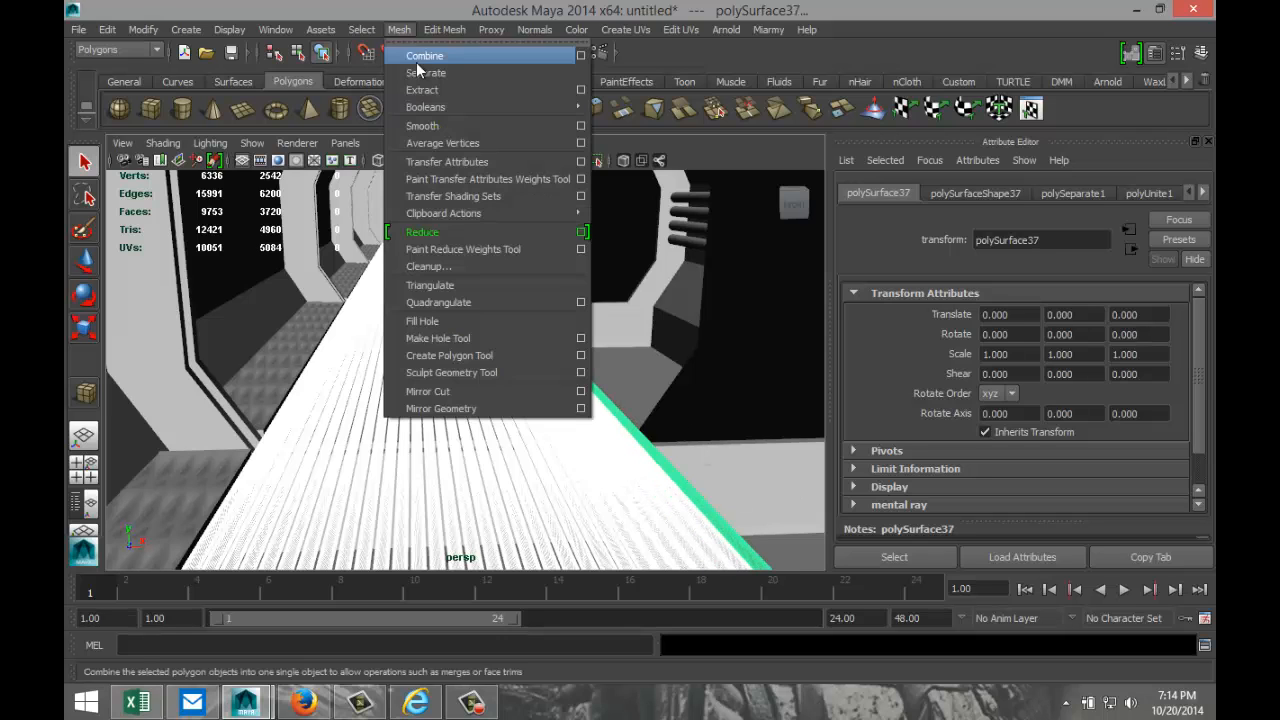
left_click(428, 52)
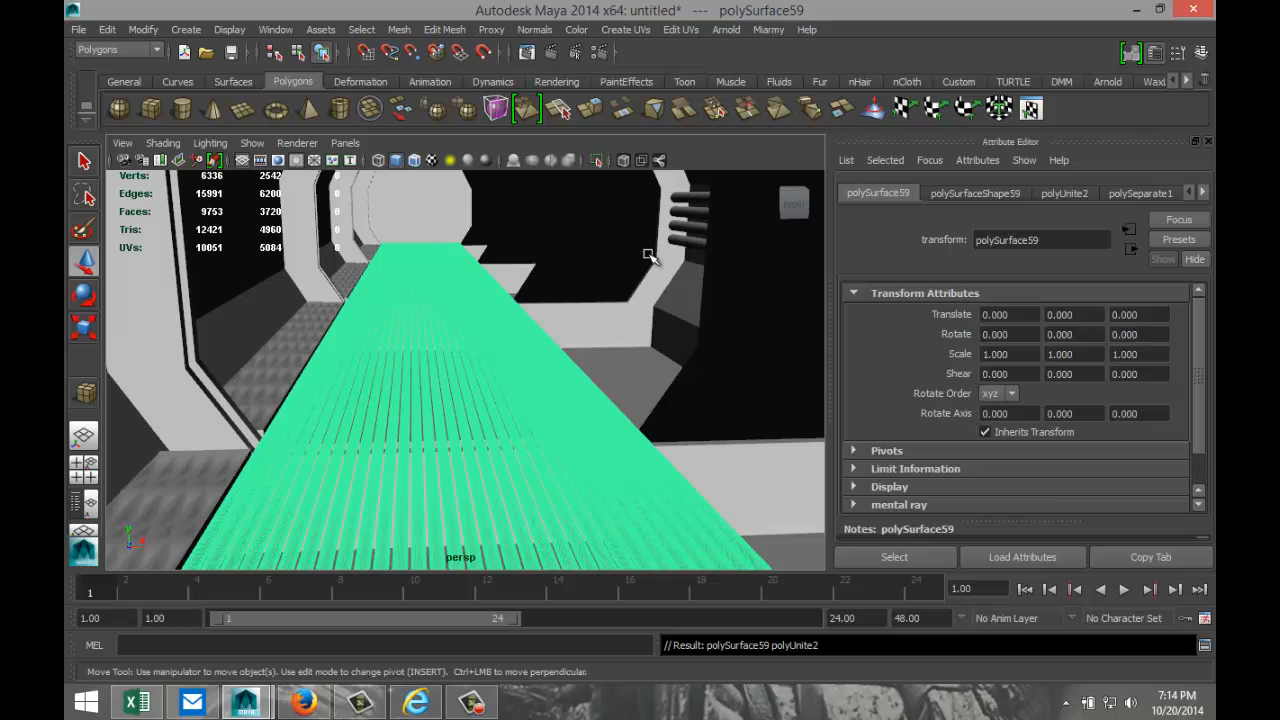
- Duplicate the combined floor pipes and move the copy above the corridor roof, to about X -0.72 and Y 12.23
key("ctrl+d")
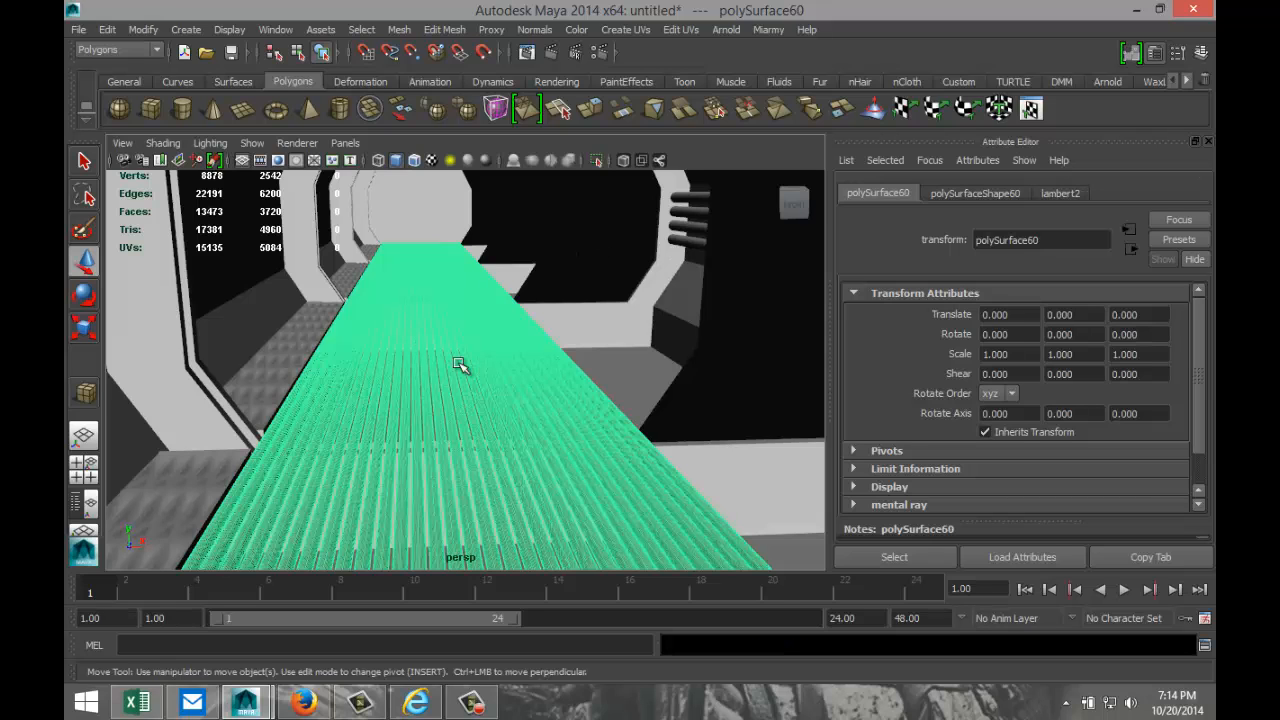
scroll(459, 364, "down", 6)
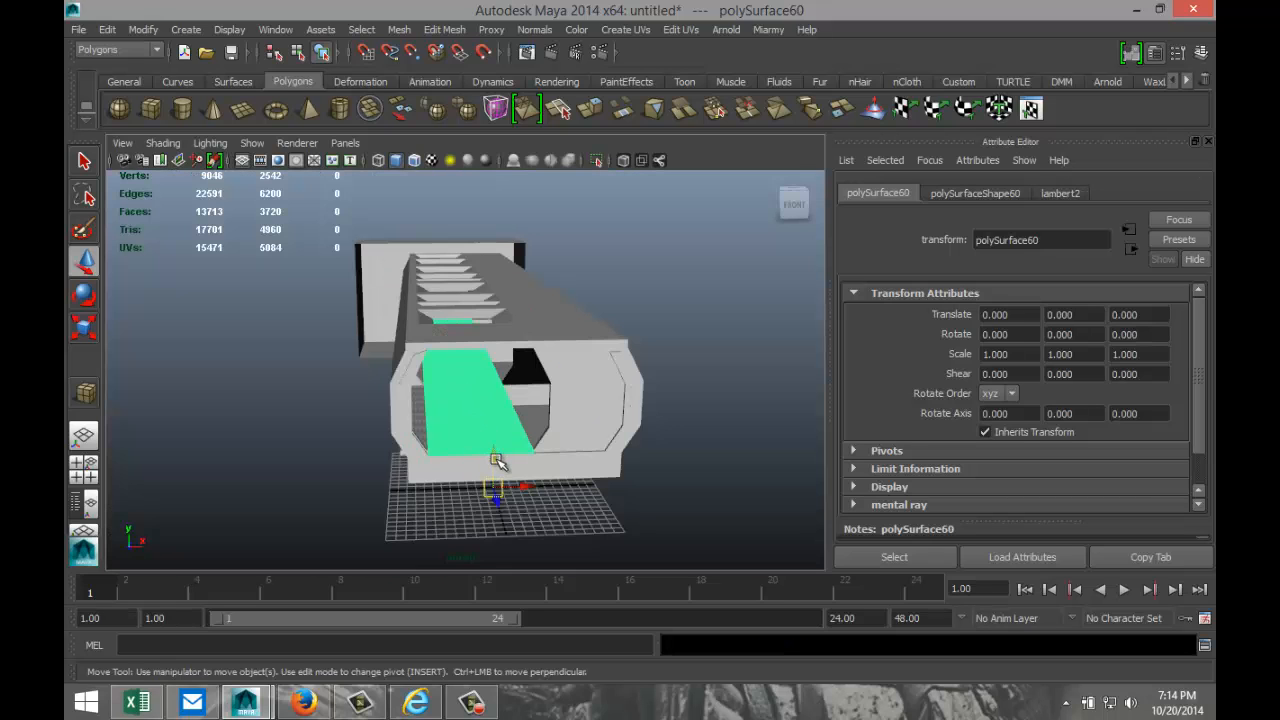
left_click_drag(492, 453, 472, 357)
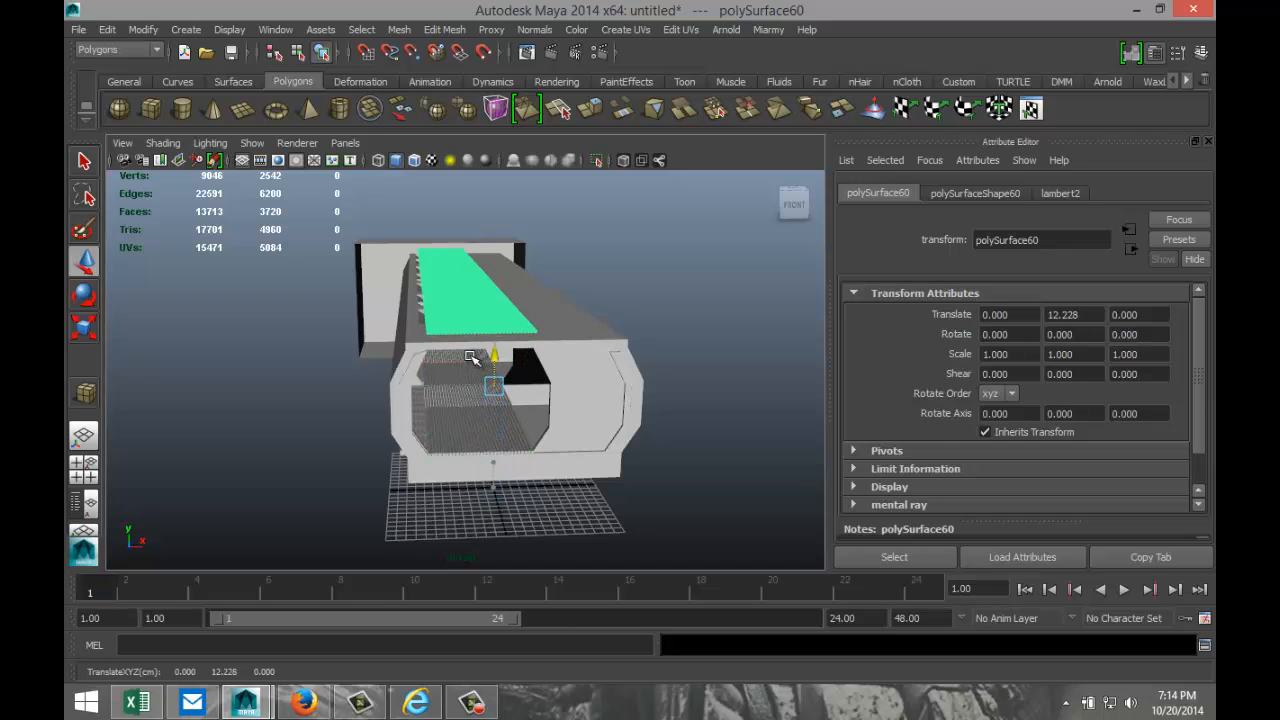
left_click_drag(229, 394, 228, 484, "alt")
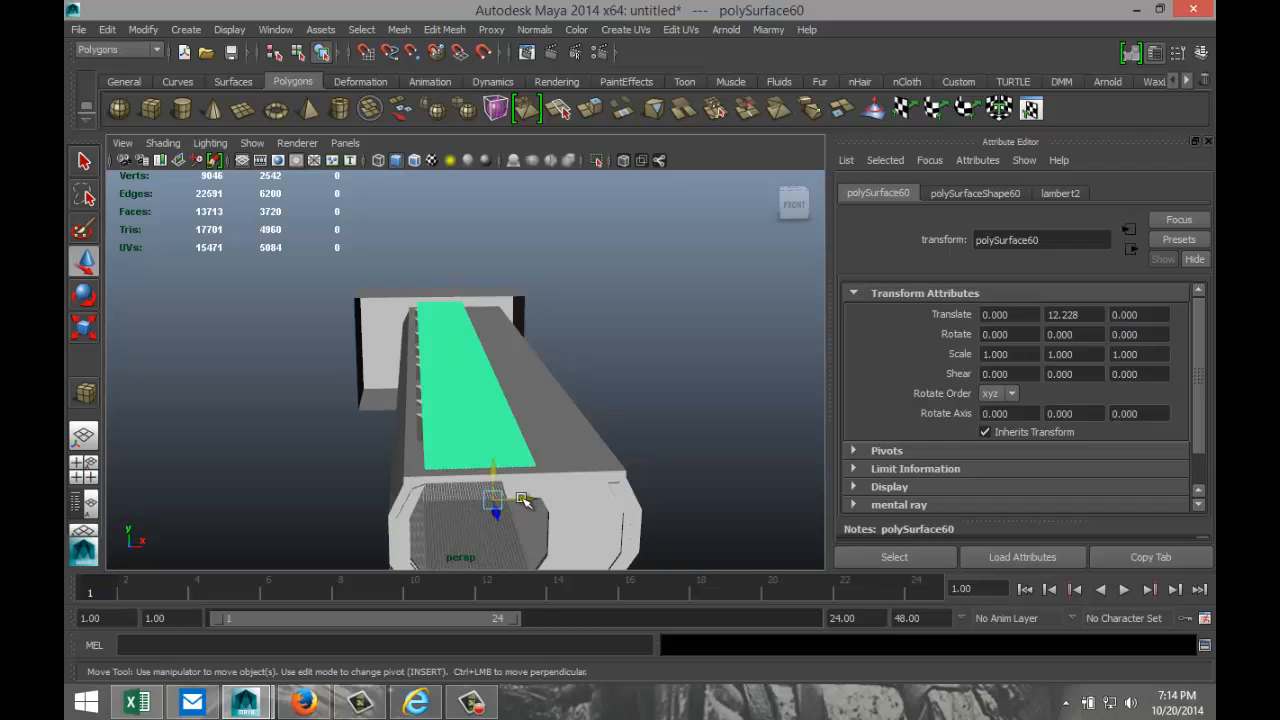
left_click_drag(522, 500, 519, 502)
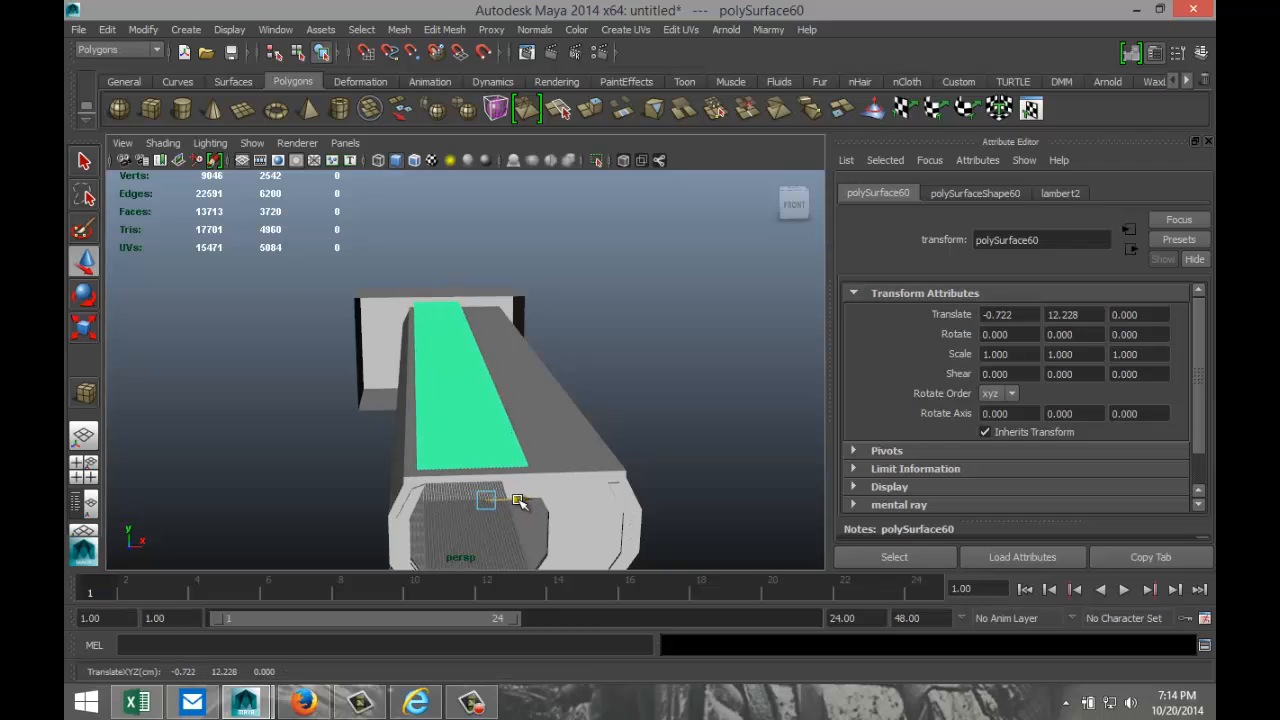
- Lower the pipe copy onto the corridor's roof opening in the front view, to about Y 11.38, and return to perspective
key("space")
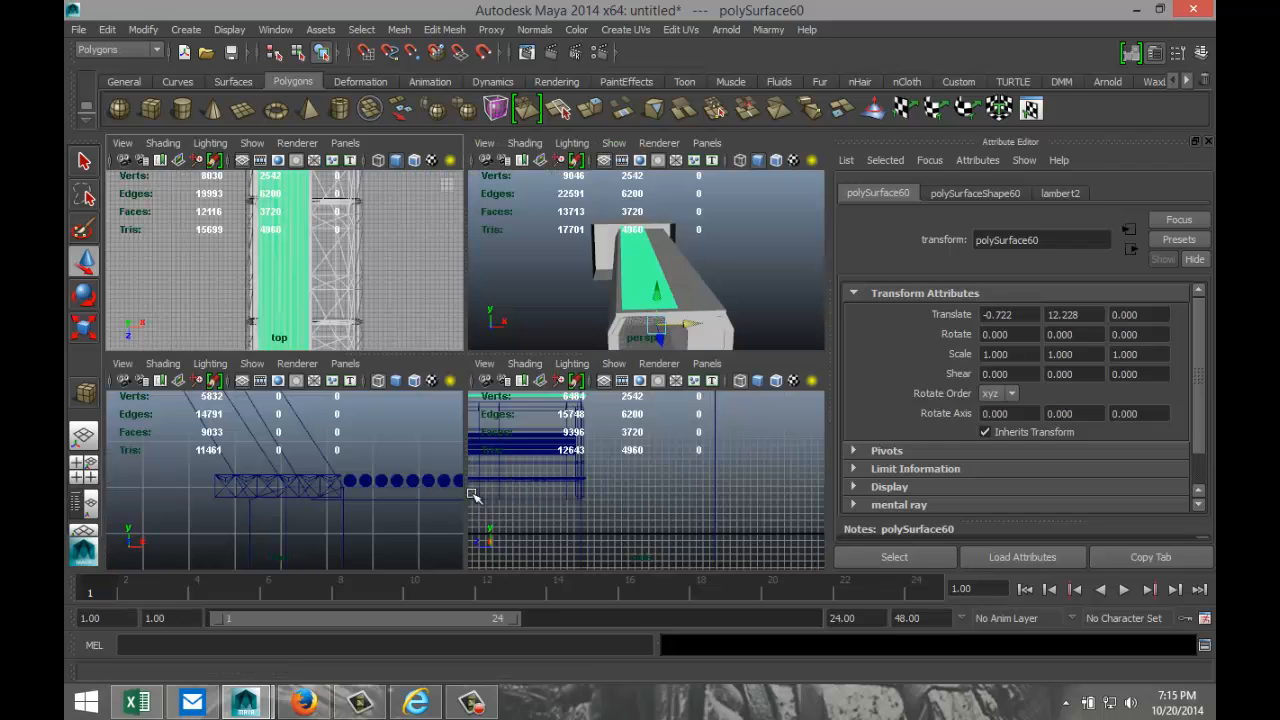
key("space")
scroll(368, 478, "down", 3)
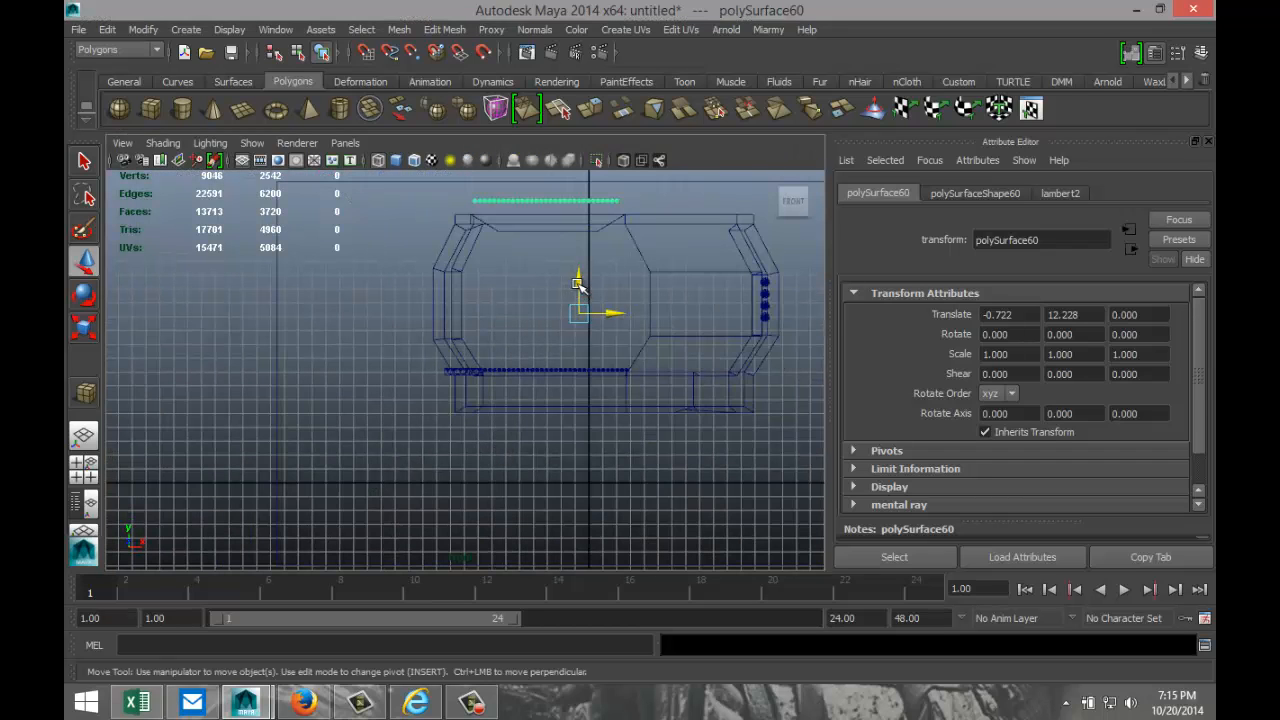
left_click_drag(578, 284, 580, 298)
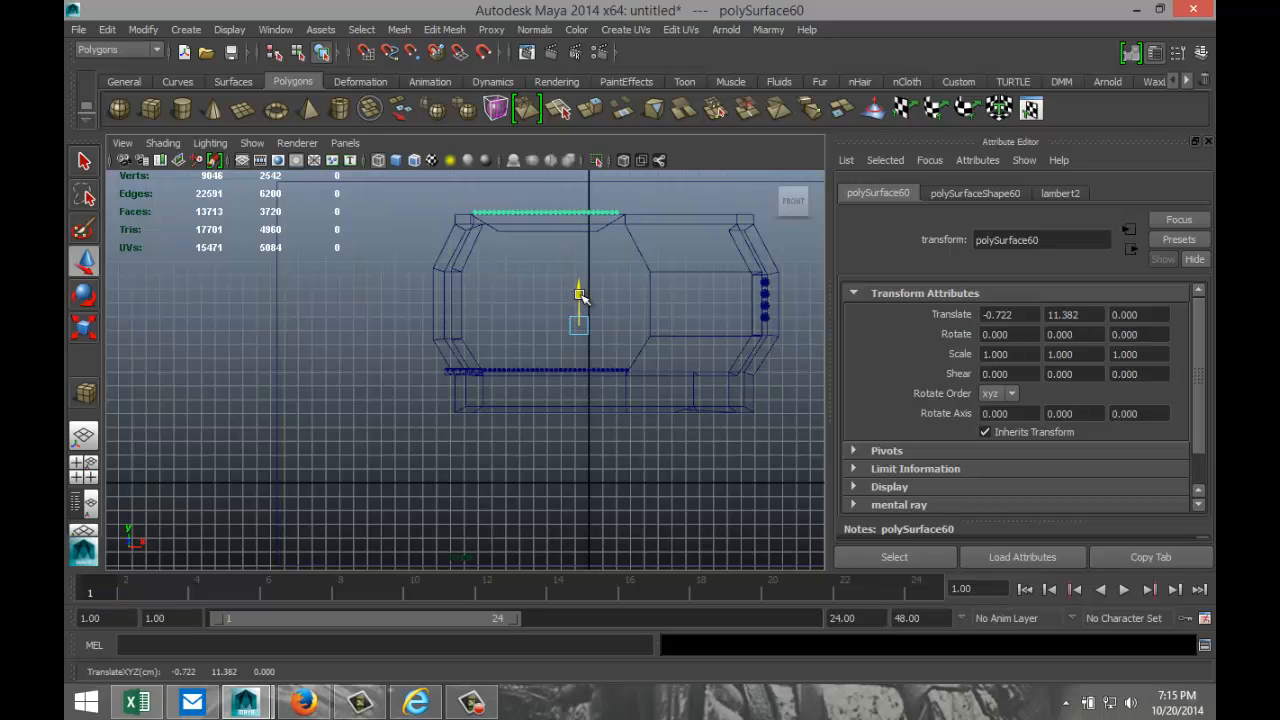
left_click(84, 476)
key("space")
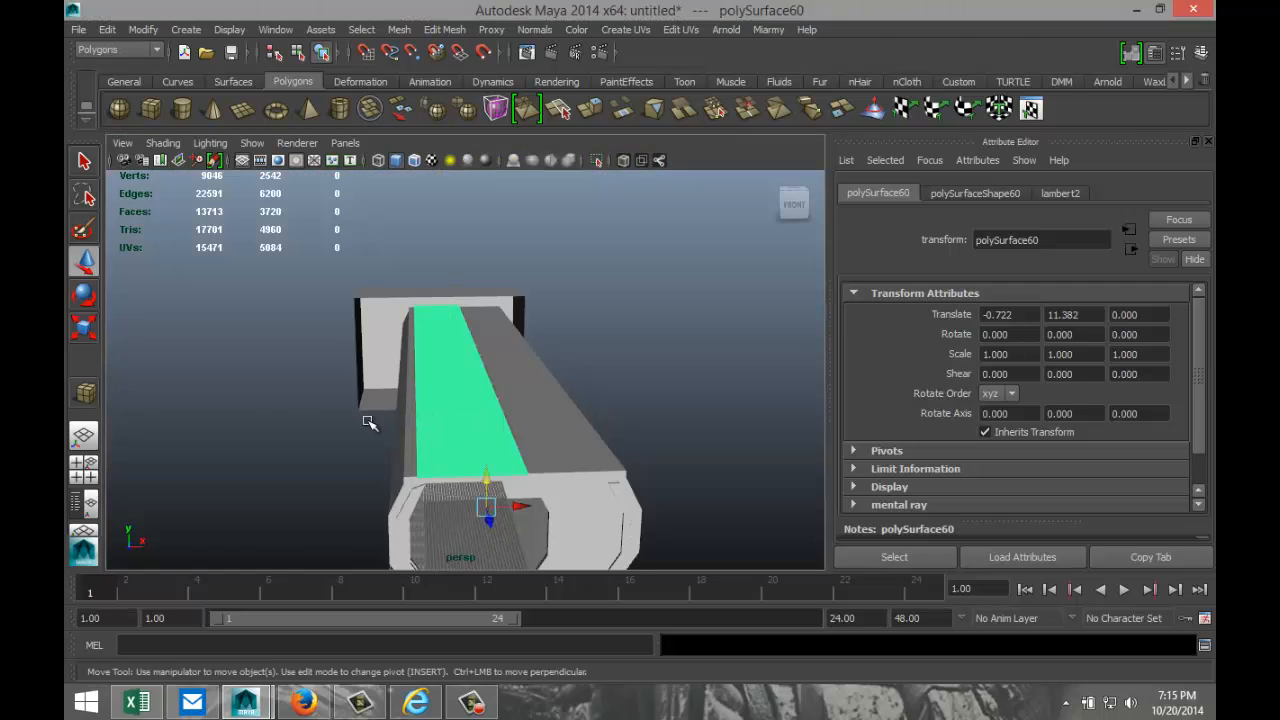
- Create a point light and raise it above the corridor to about Y 26.11
left_click_drag(251, 411, 470, 445, "alt")
left_click(186, 29)
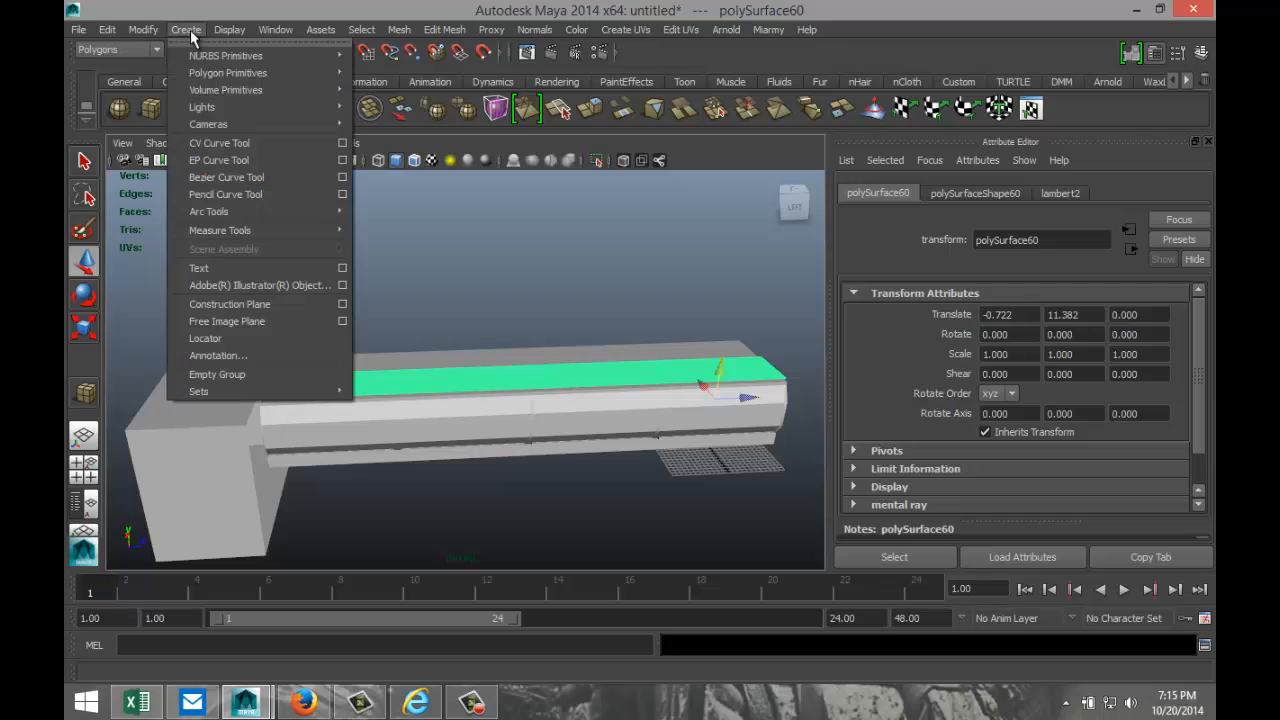
mouse_move(300, 107)
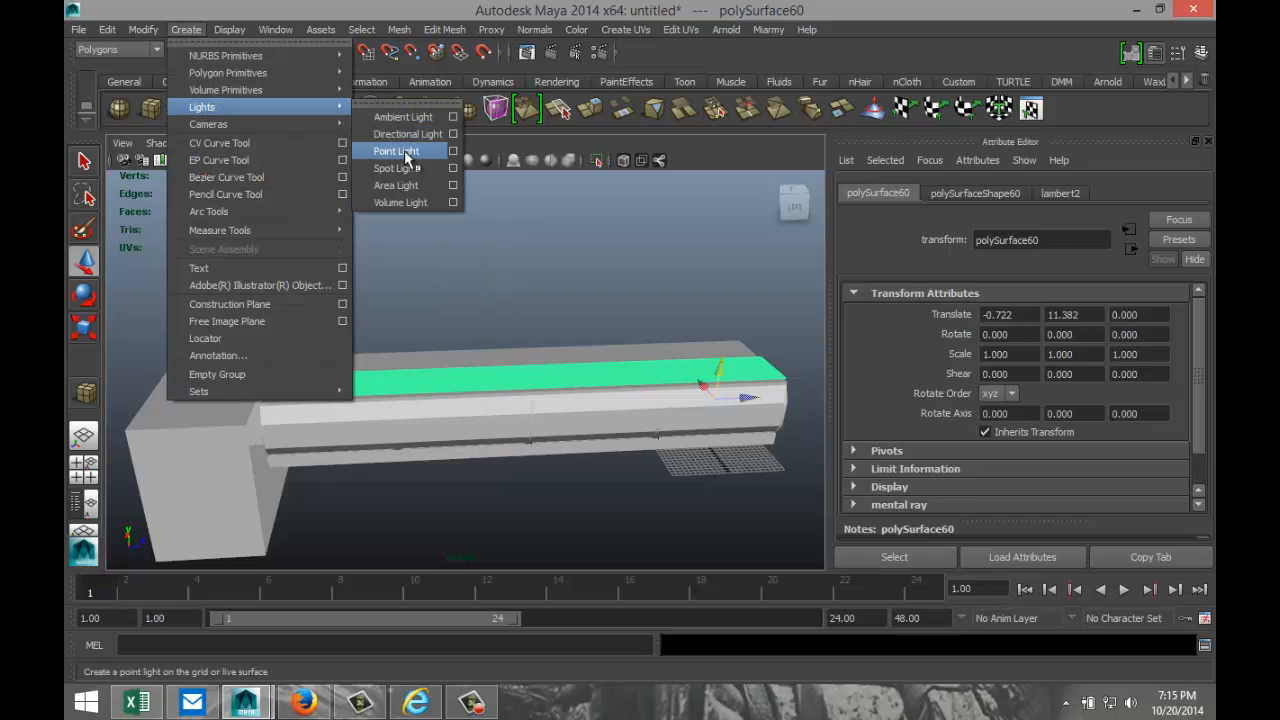
left_click(405, 152)
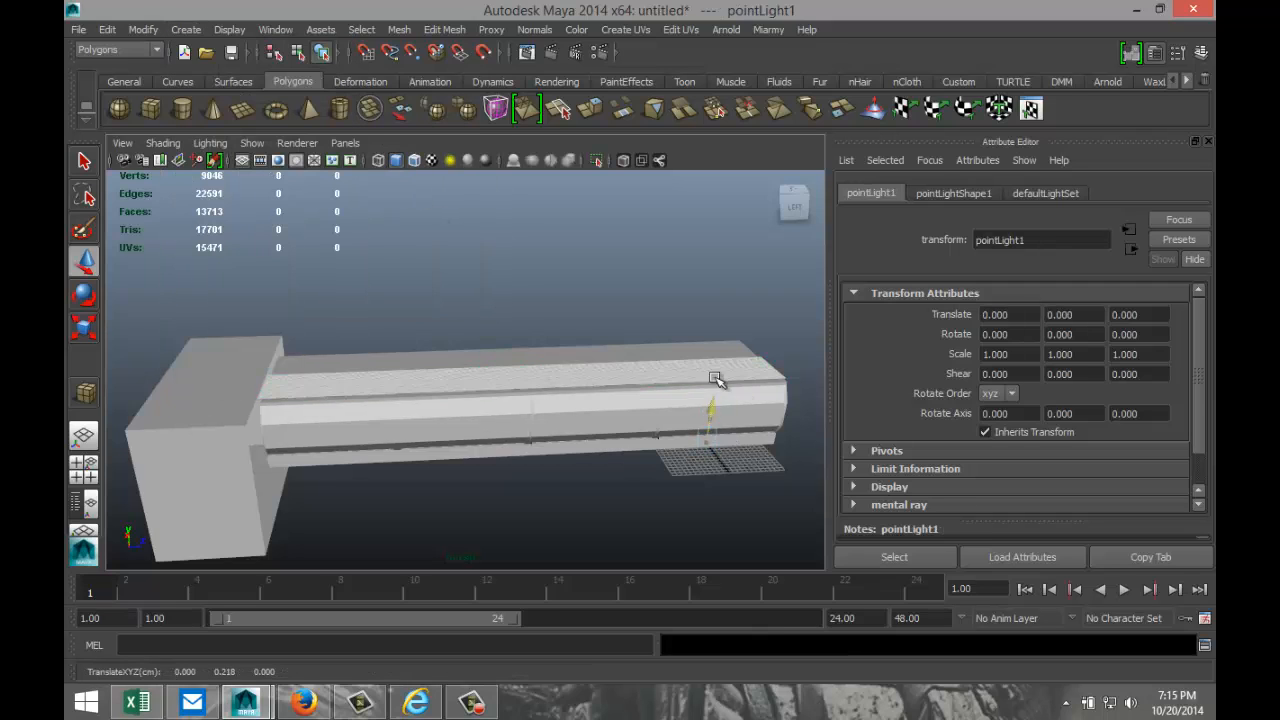
left_click_drag(715, 378, 724, 297)
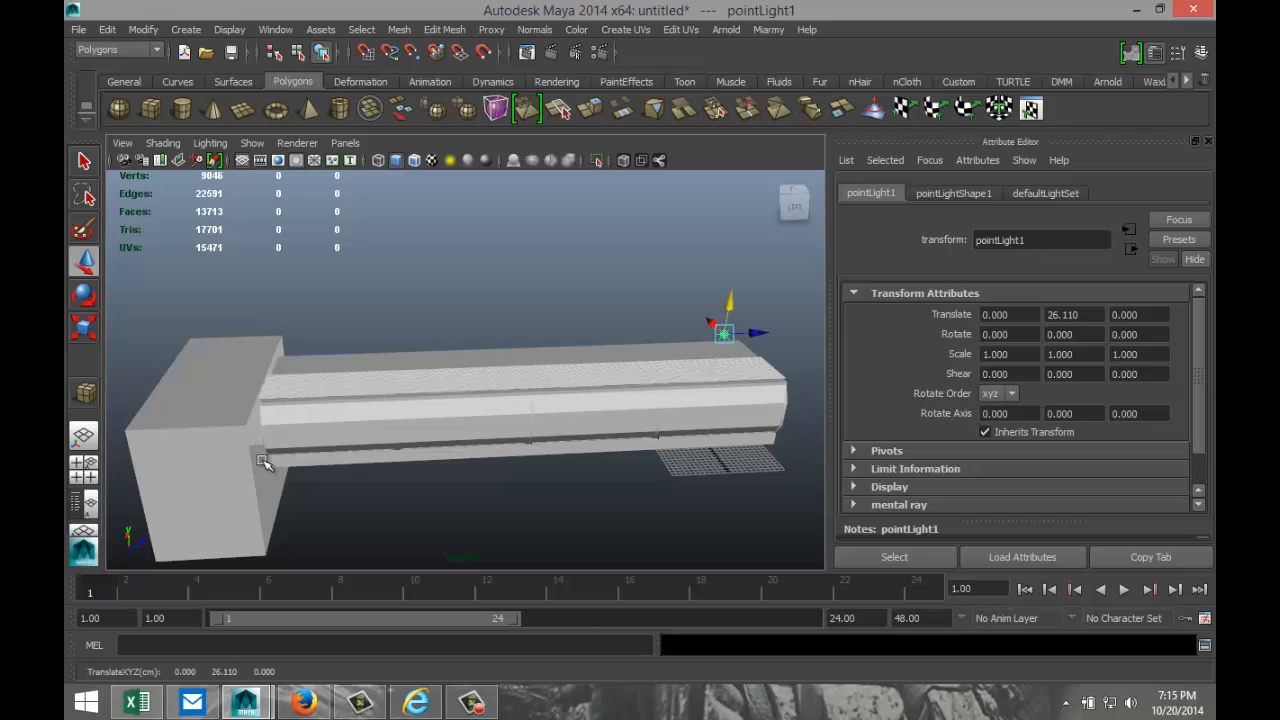
- Position the point light over the roof pipes near the corridor's front end in the top view, at about X -3.33 and Z 4.62
left_click(84, 464)
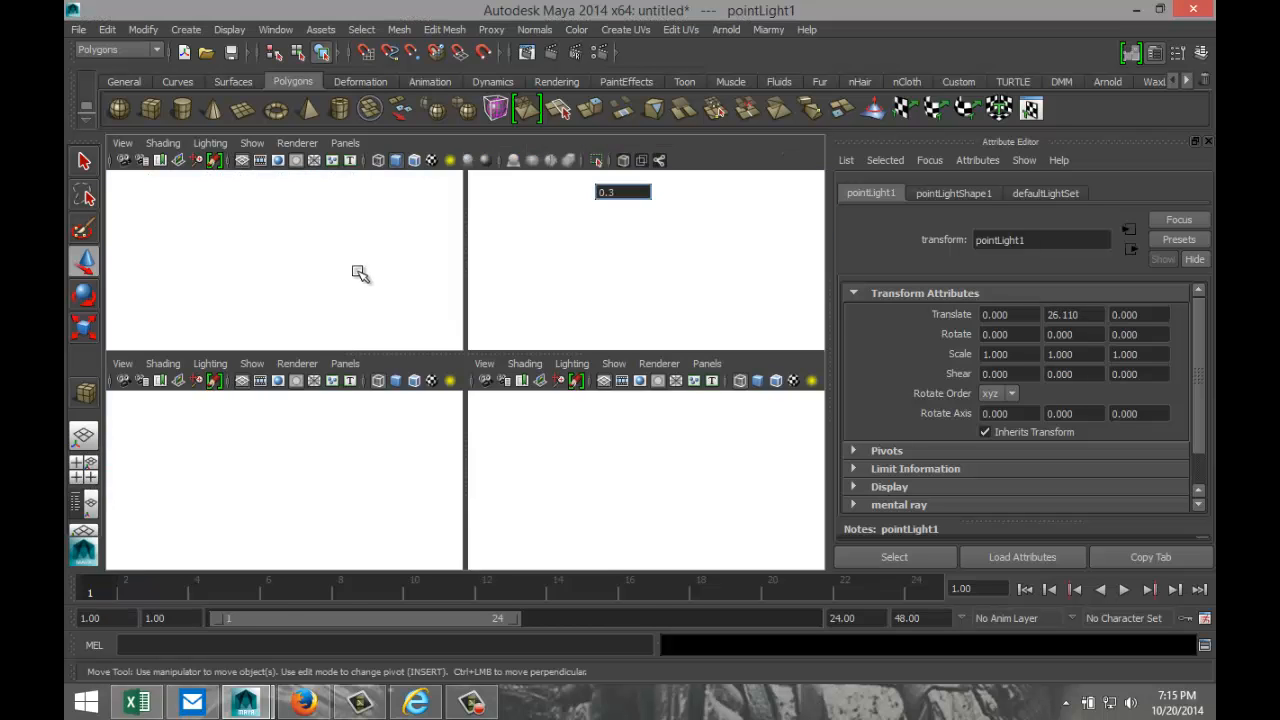
key("space")
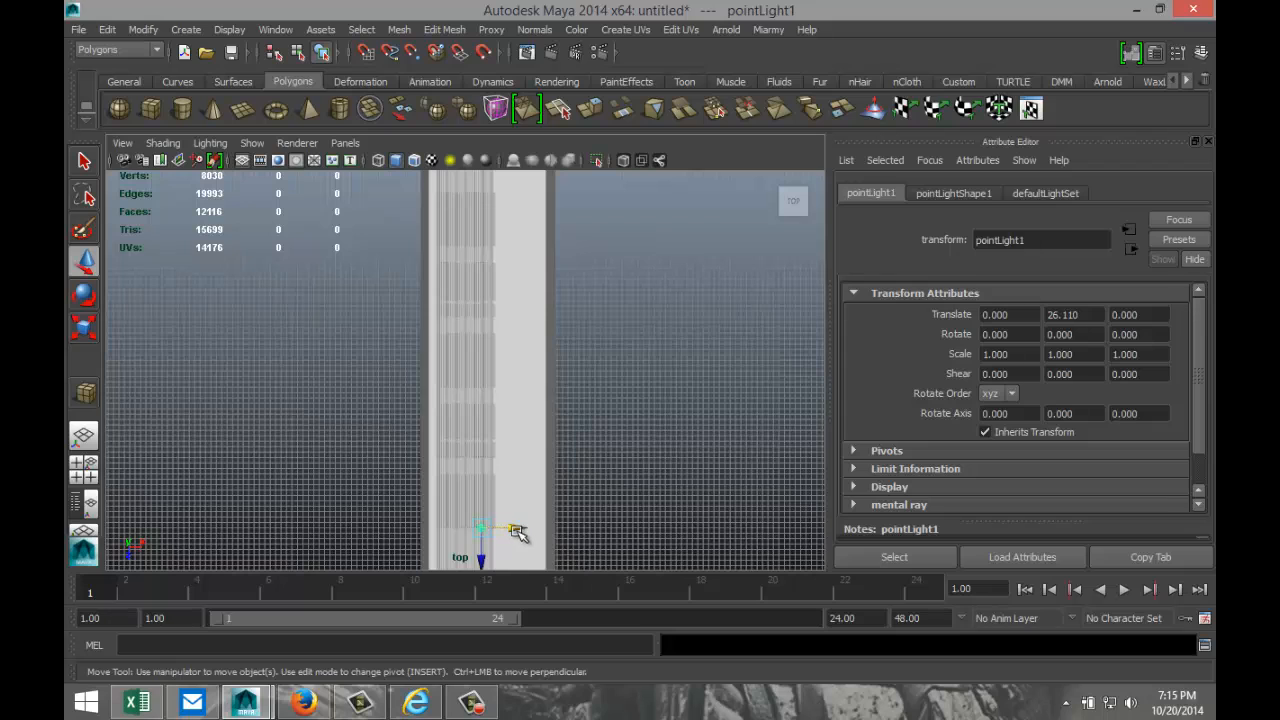
left_click_drag(516, 532, 502, 535)
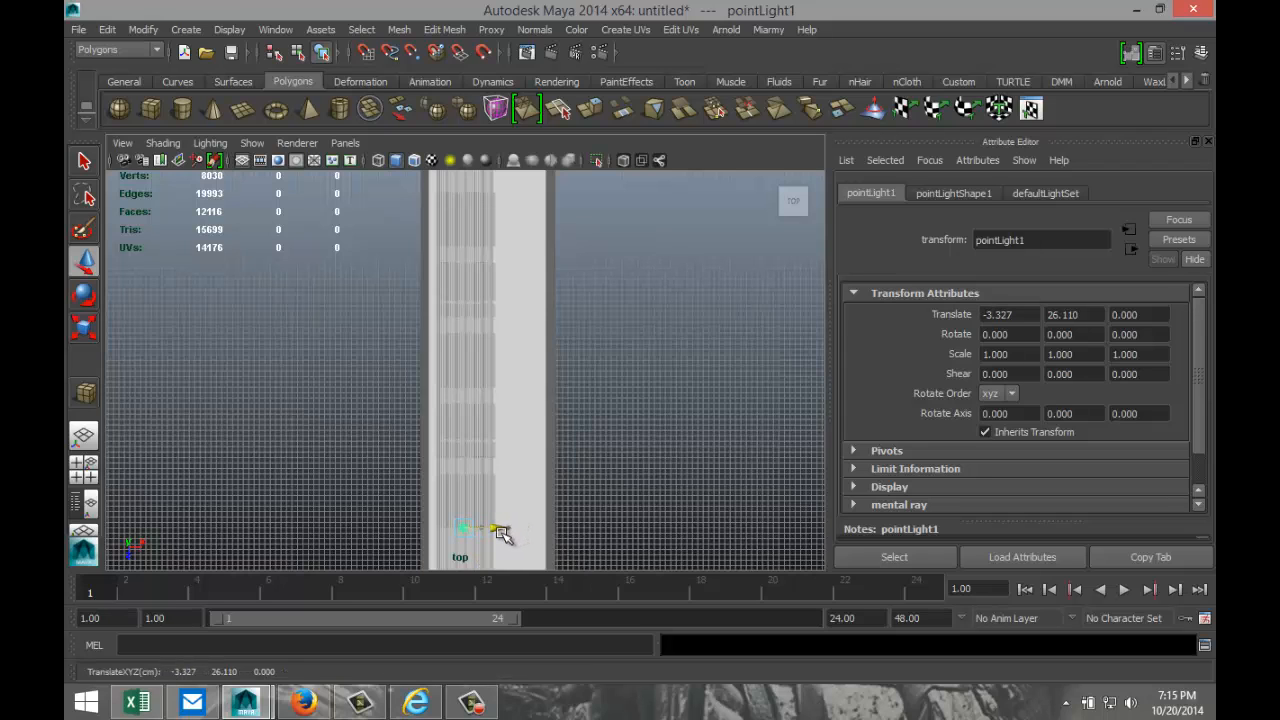
scroll(314, 500, "down", 2)
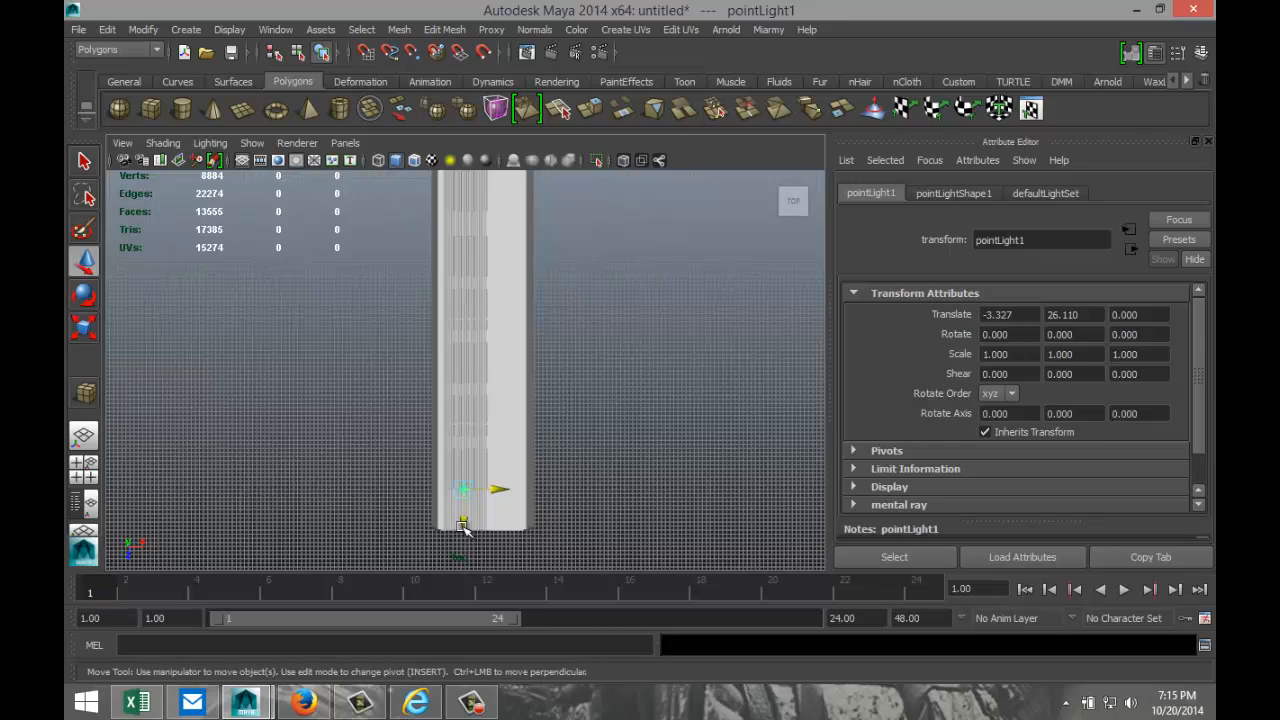
left_click_drag(462, 527, 463, 538)
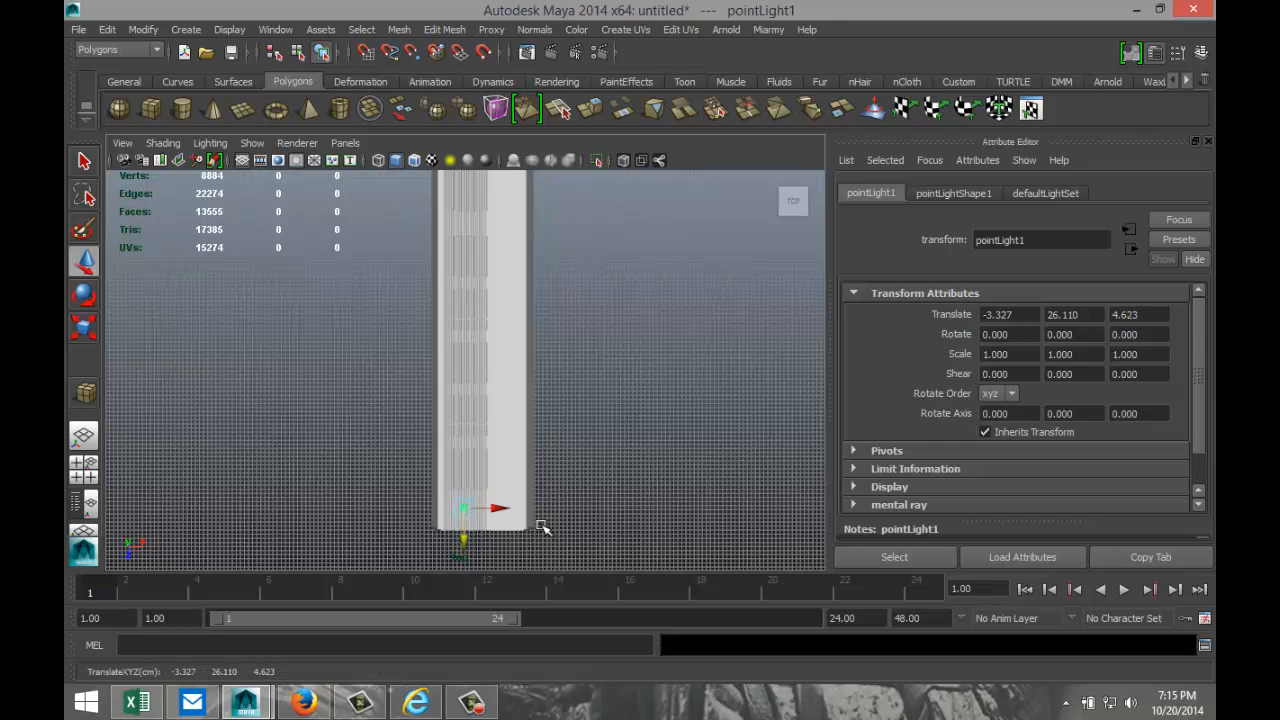
- Duplicate the point light and move the copy farther along the roof pipes to about Z -5.06
key("ctrl+d")
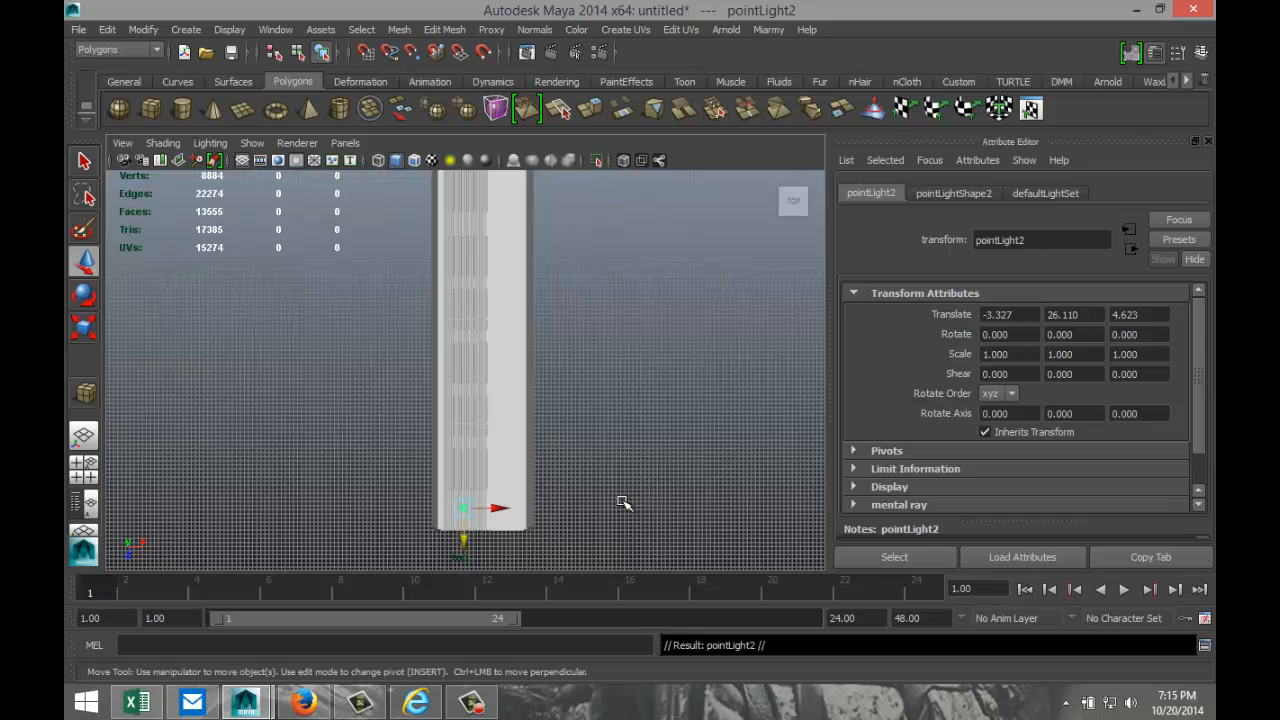
left_click_drag(464, 541, 460, 503)
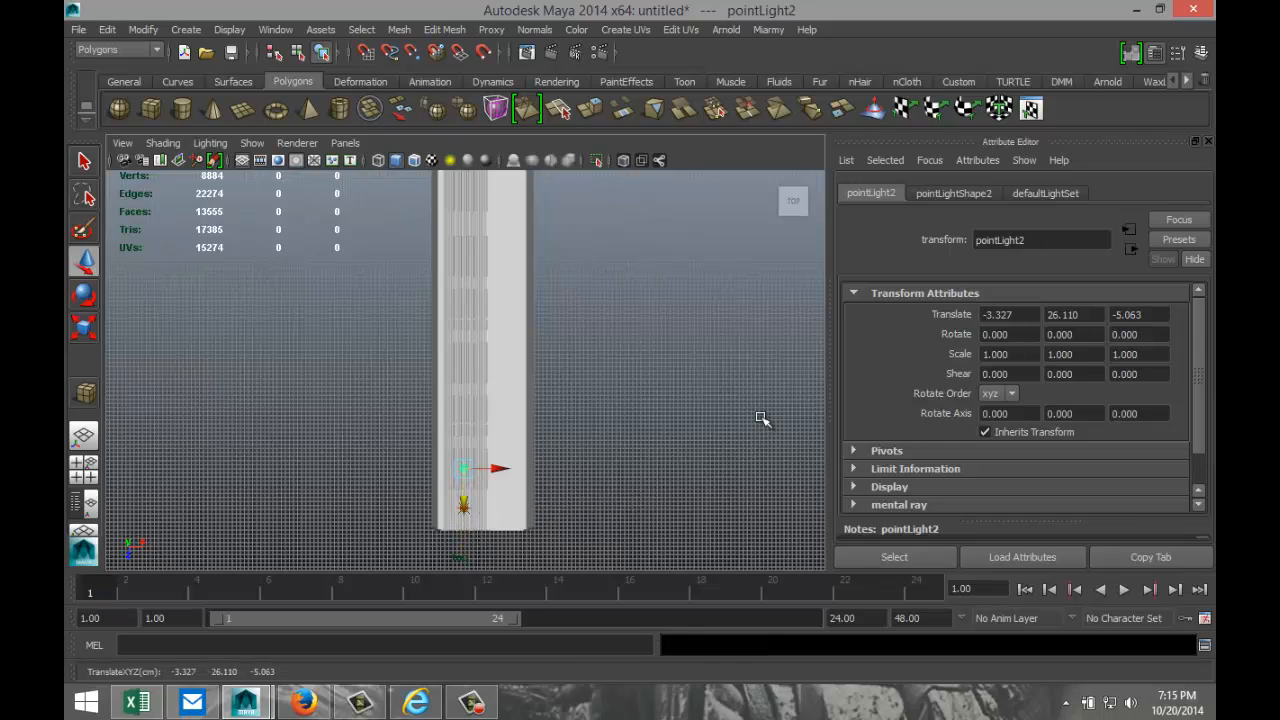
- Repeat the spaced duplication of the point light along the roof pipes to the corridor's far end, at about Z -92.24
key("shift+d")
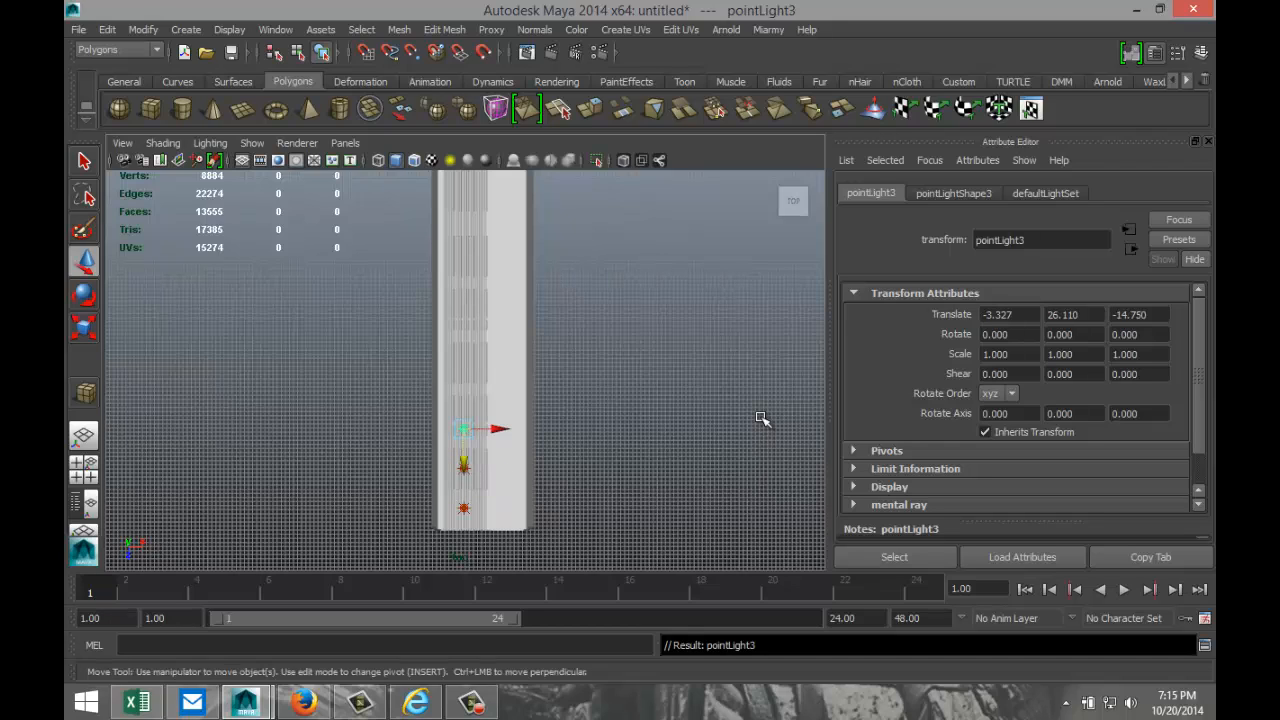
key("shift+d")
key("shift+d")
key("shift+d")
key("shift+d")
key("shift+d")
key("shift+d")
key("shift+d")
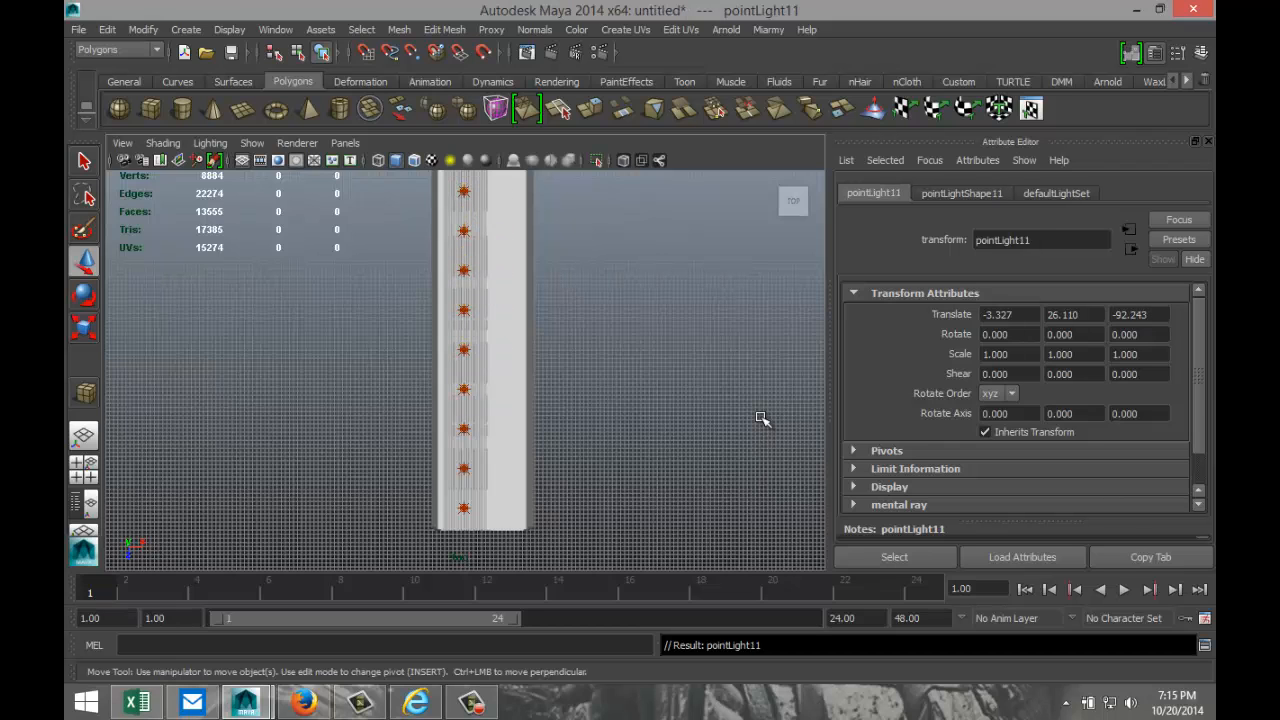
middle_click_drag(586, 334, 615, 471, "alt")
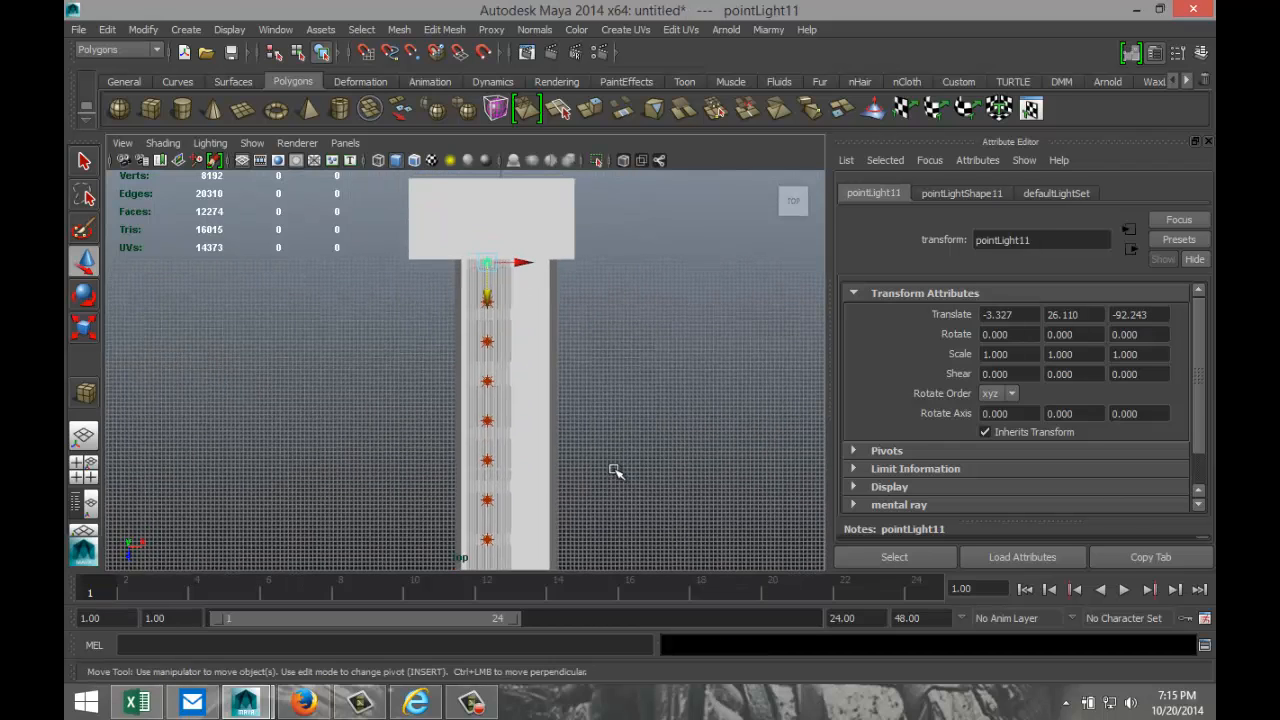
left_click(643, 364)
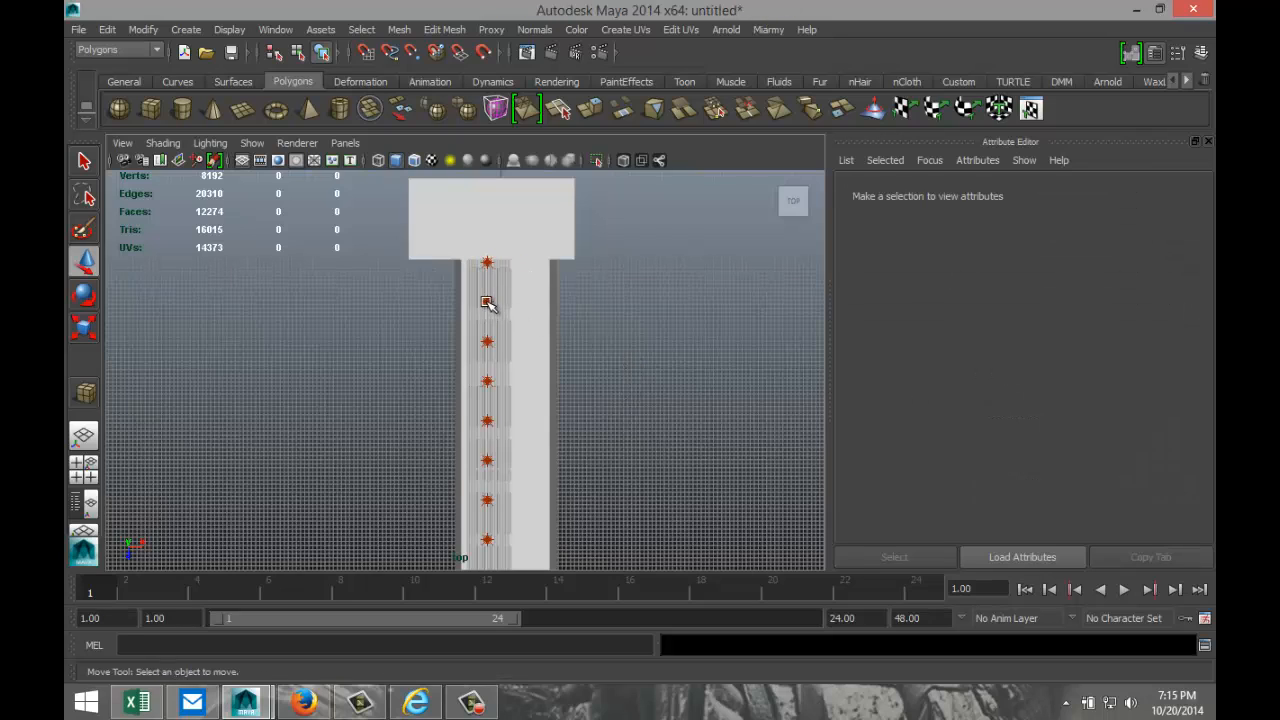
- Delete every second point light in the row above the roof pipes, including the second one from the front end
left_click(487, 381)
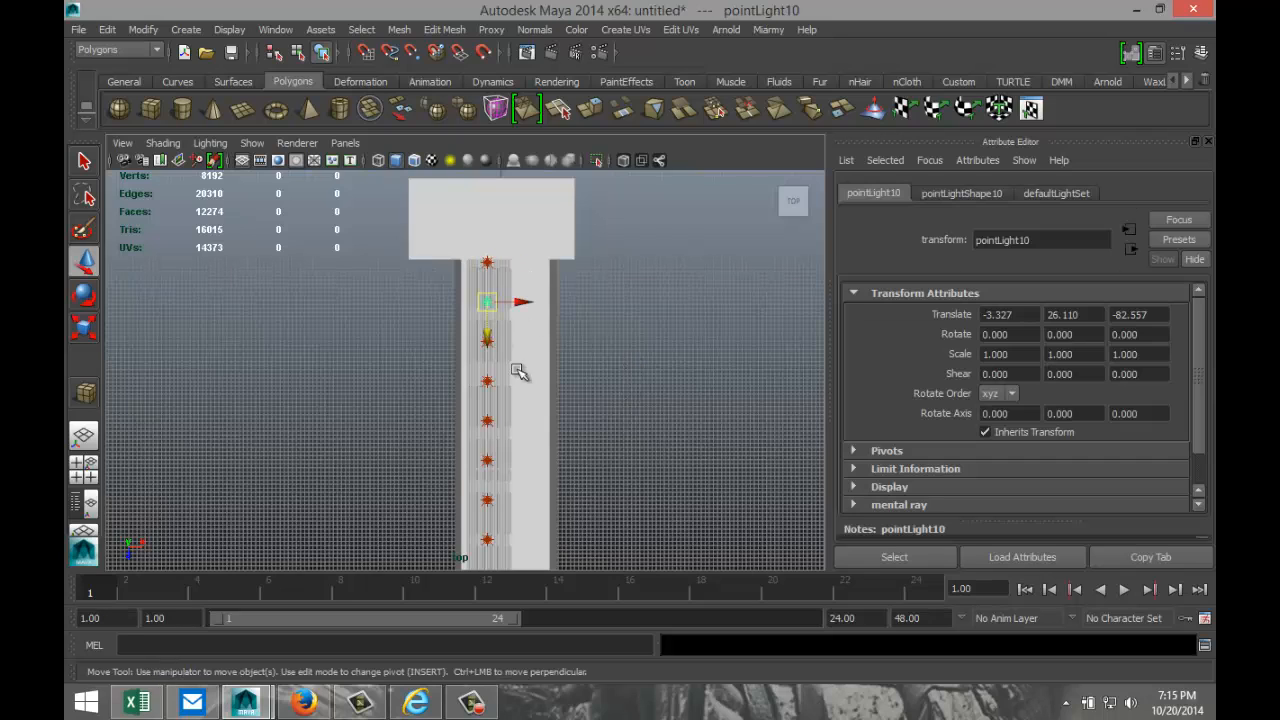
left_click(489, 462)
left_click(489, 541)
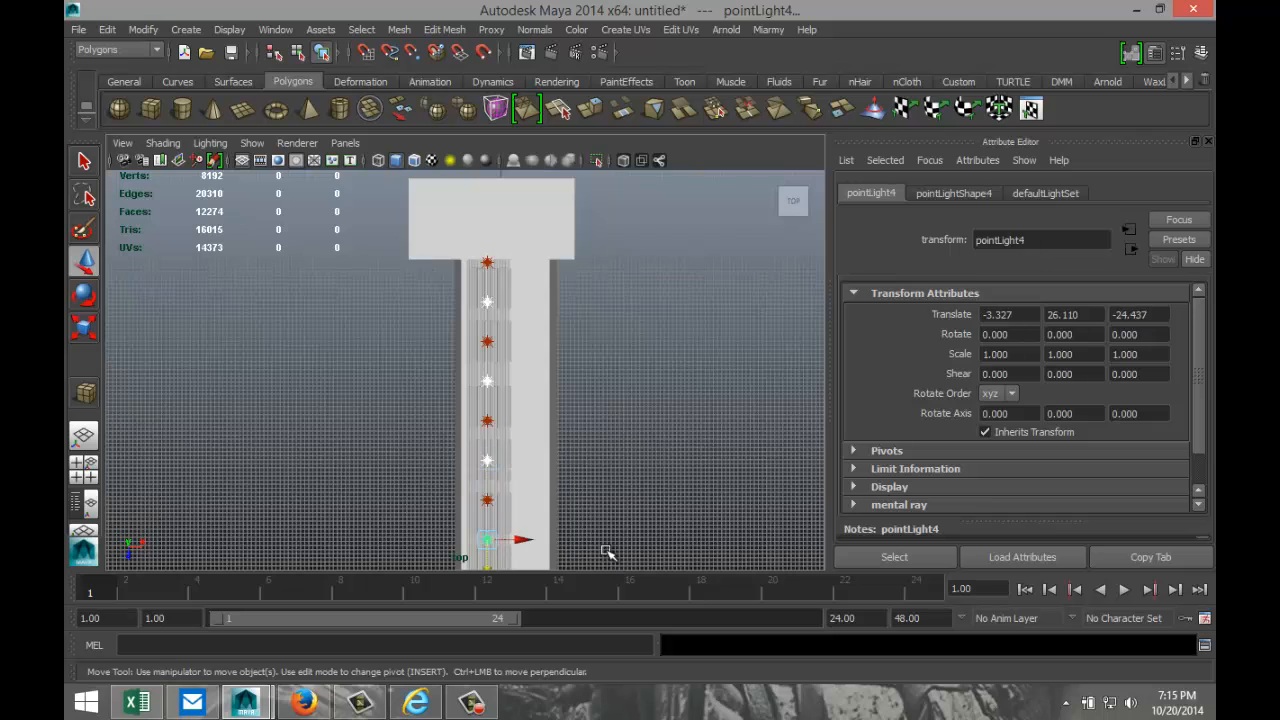
left_click(607, 552)
middle_click_drag(577, 529, 596, 258, "alt")
left_click(495, 382)
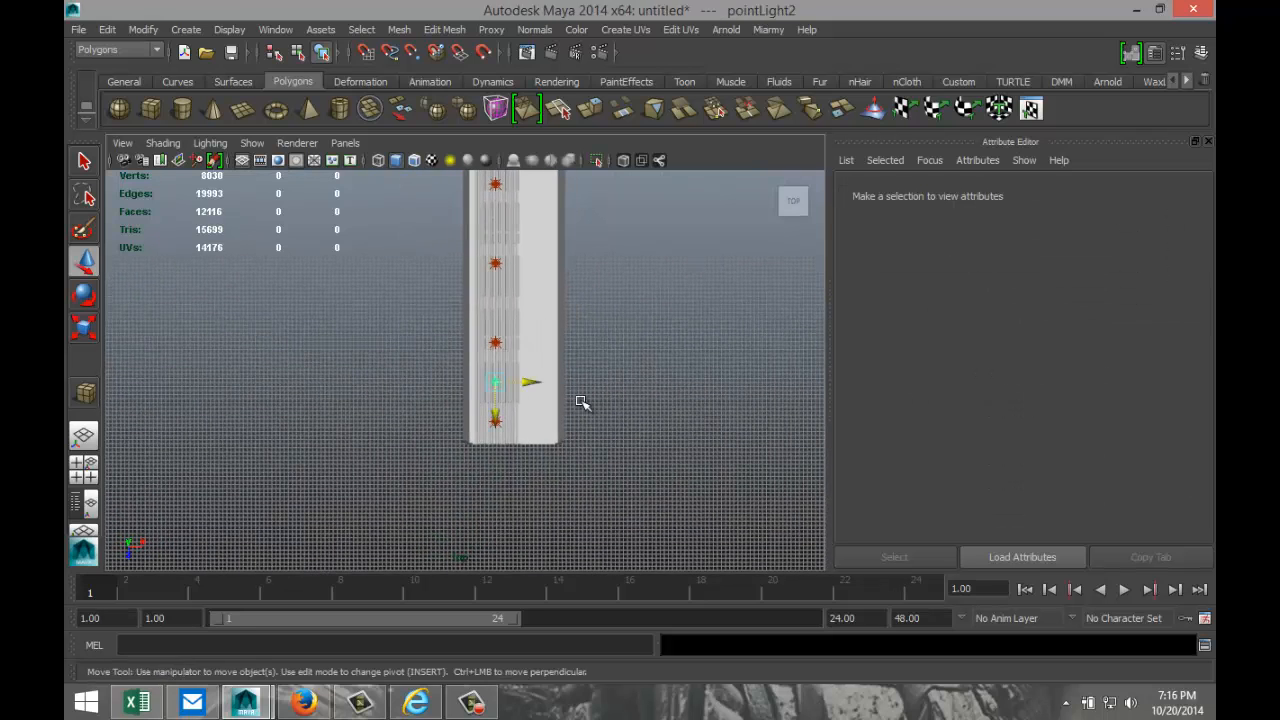
left_click(628, 391)
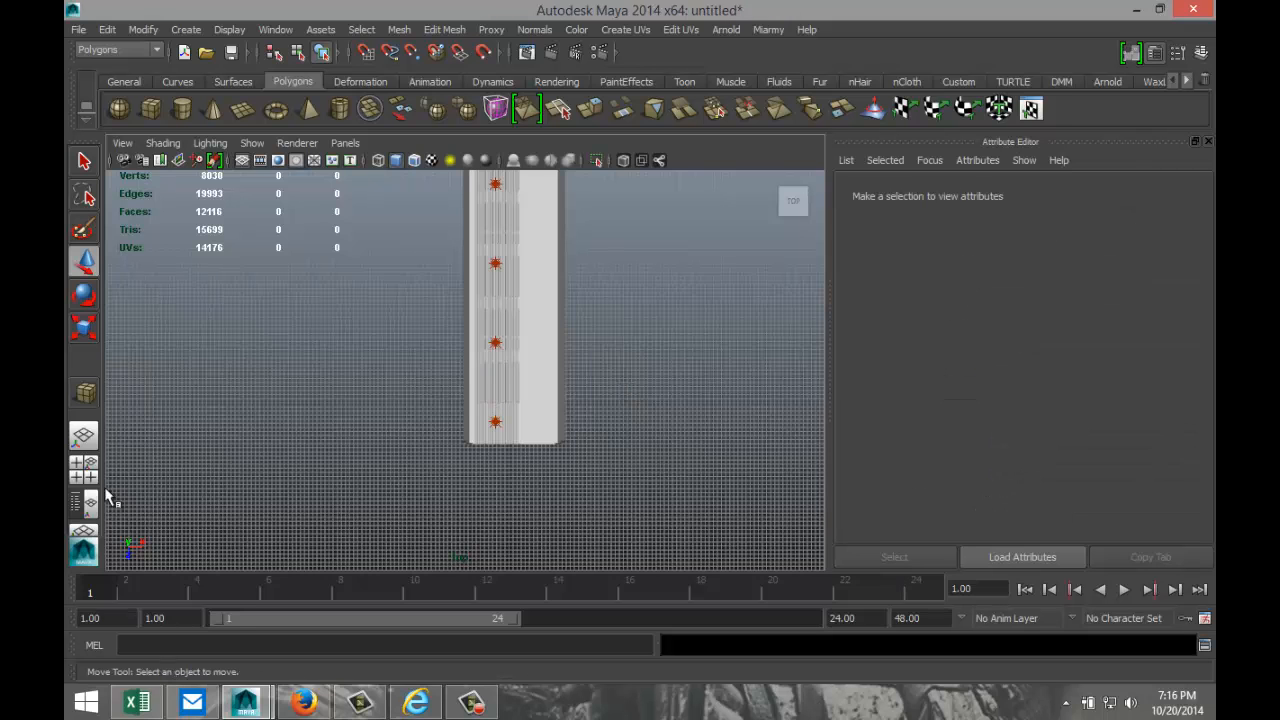
- Select all the point lights in the side view and set their raytrace Shadow Rays to 4 and Ray Depth Limit to 8
left_click(84, 466)
key("space")
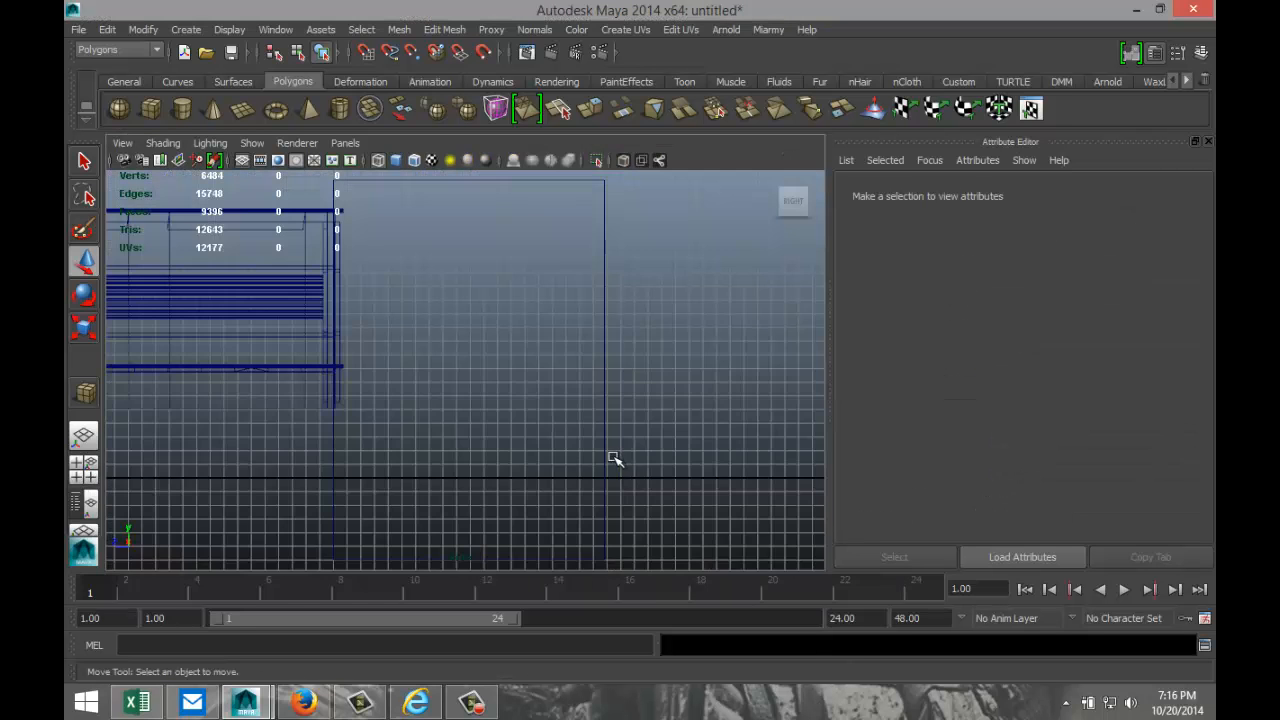
scroll(604, 451, "down", 6)
middle_click_drag(394, 451, 523, 466, "alt")
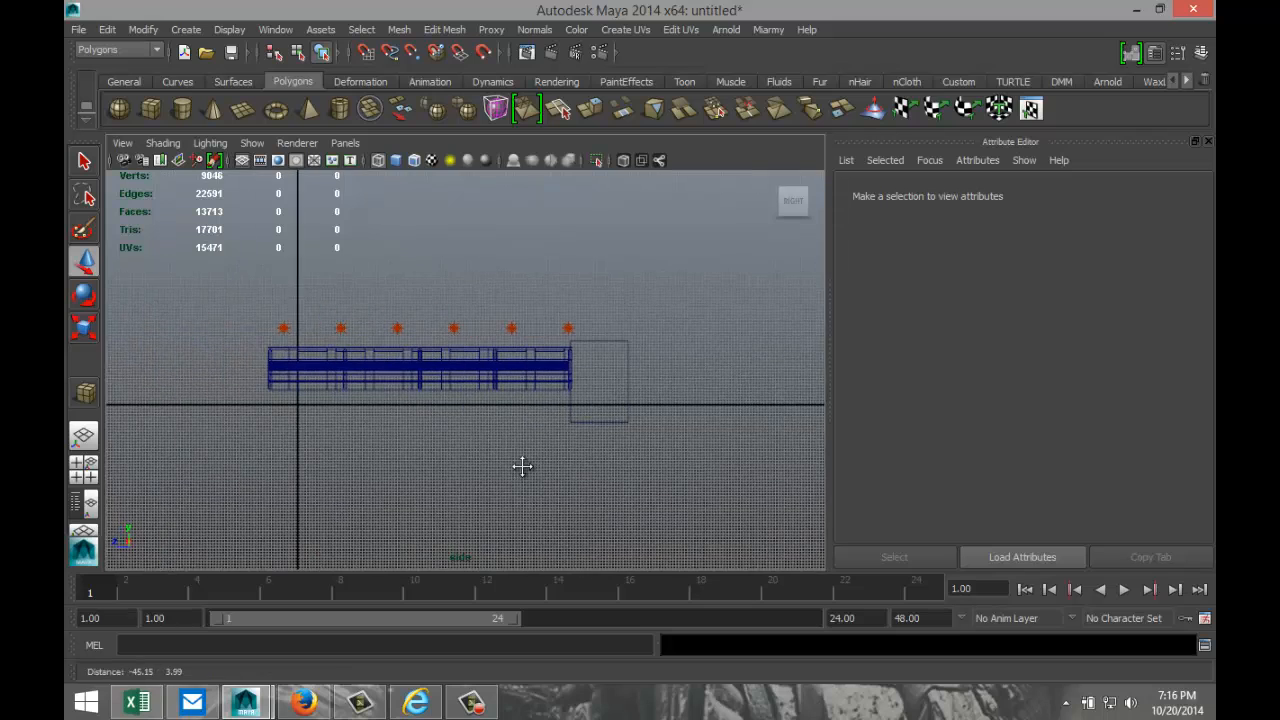
left_click_drag(518, 322, 613, 331)
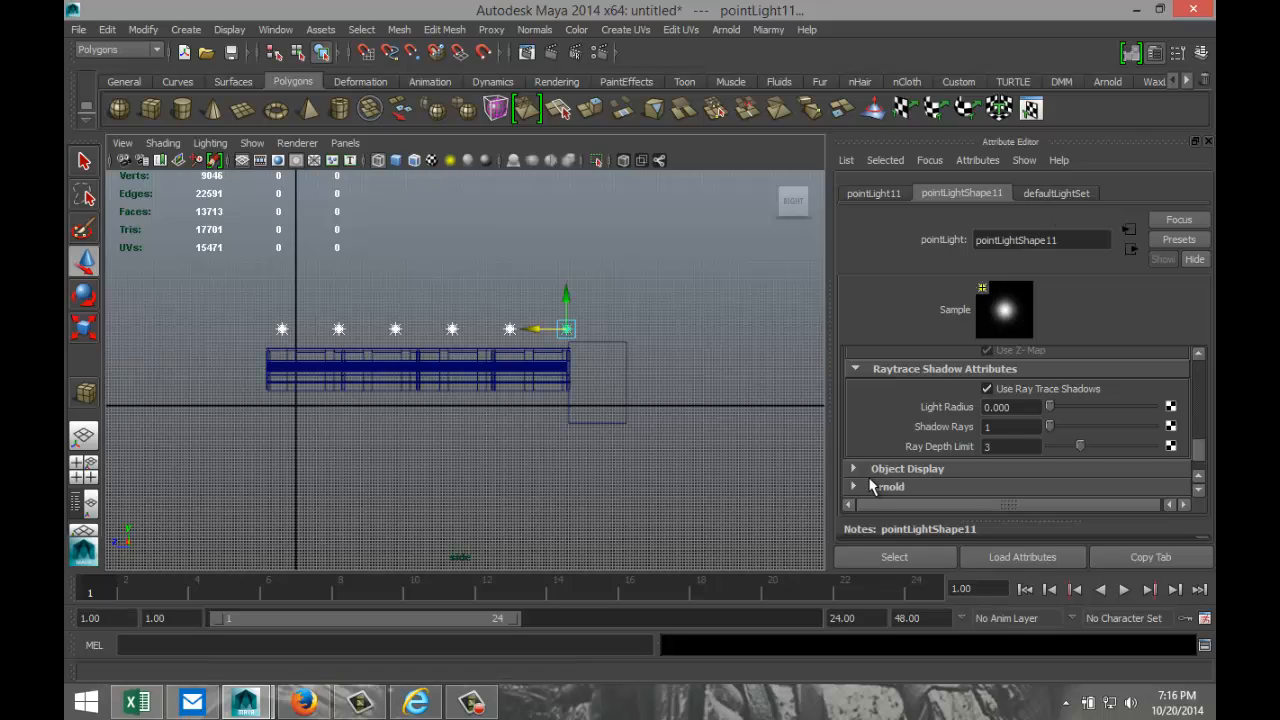
scroll(945, 423, "up", 3)
scroll(945, 426, "down", 5)
scroll(944, 429, "up", 3)
double_click(1021, 426)
type("4")
double_click(1020, 447)
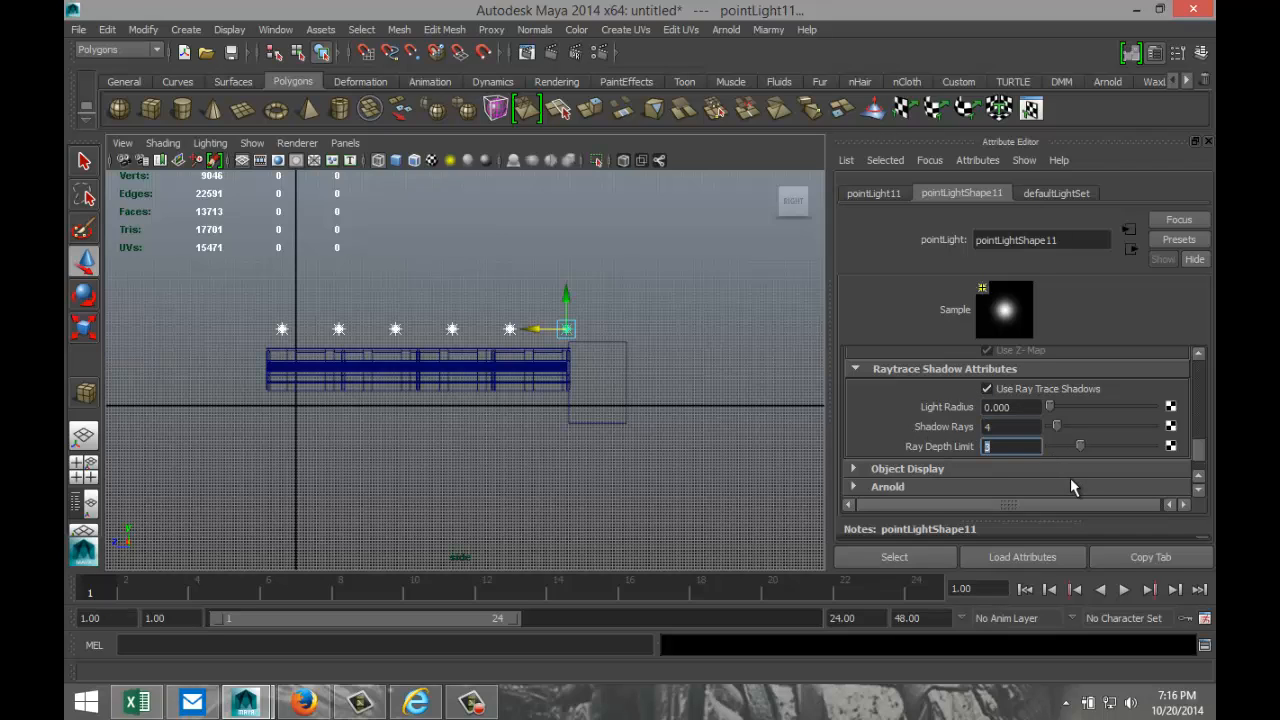
type("8")
key("Return")
- Set the selected point lights' intensity to 0.5 and their color to a slightly desaturated blue
left_click_drag(1200, 457, 1163, 386)
double_click(1020, 418)
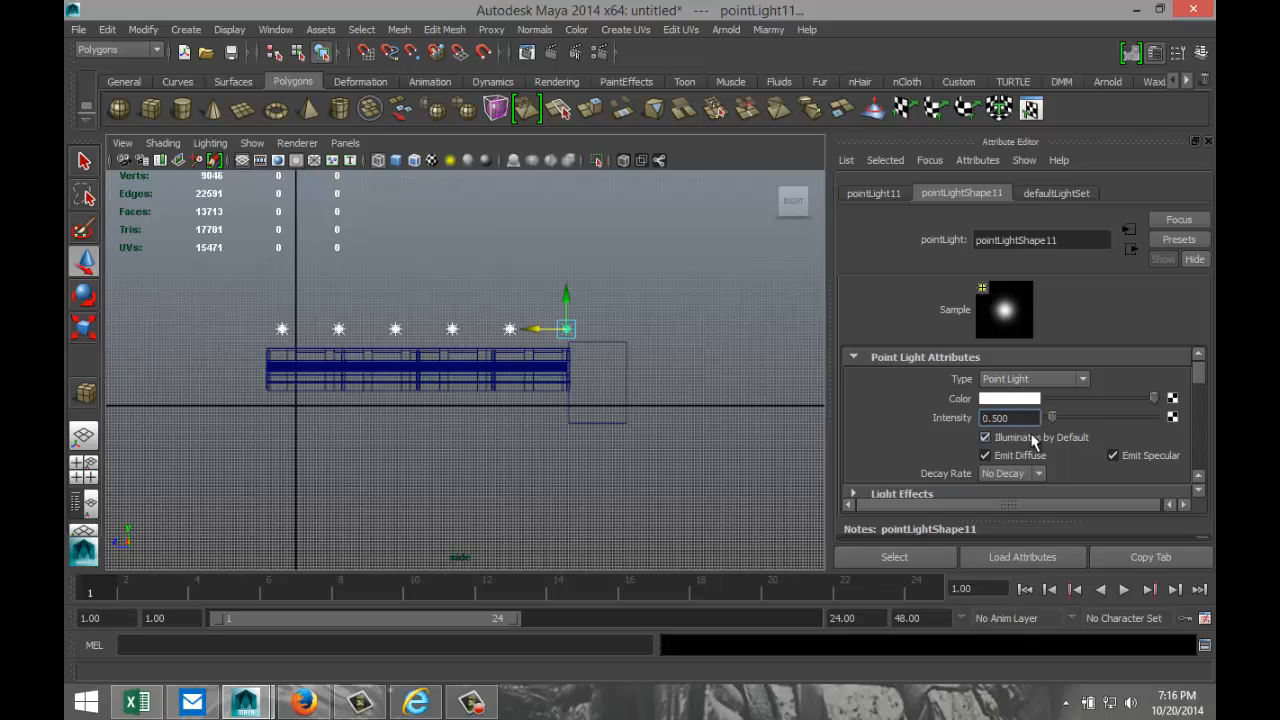
left_click(1010, 399)
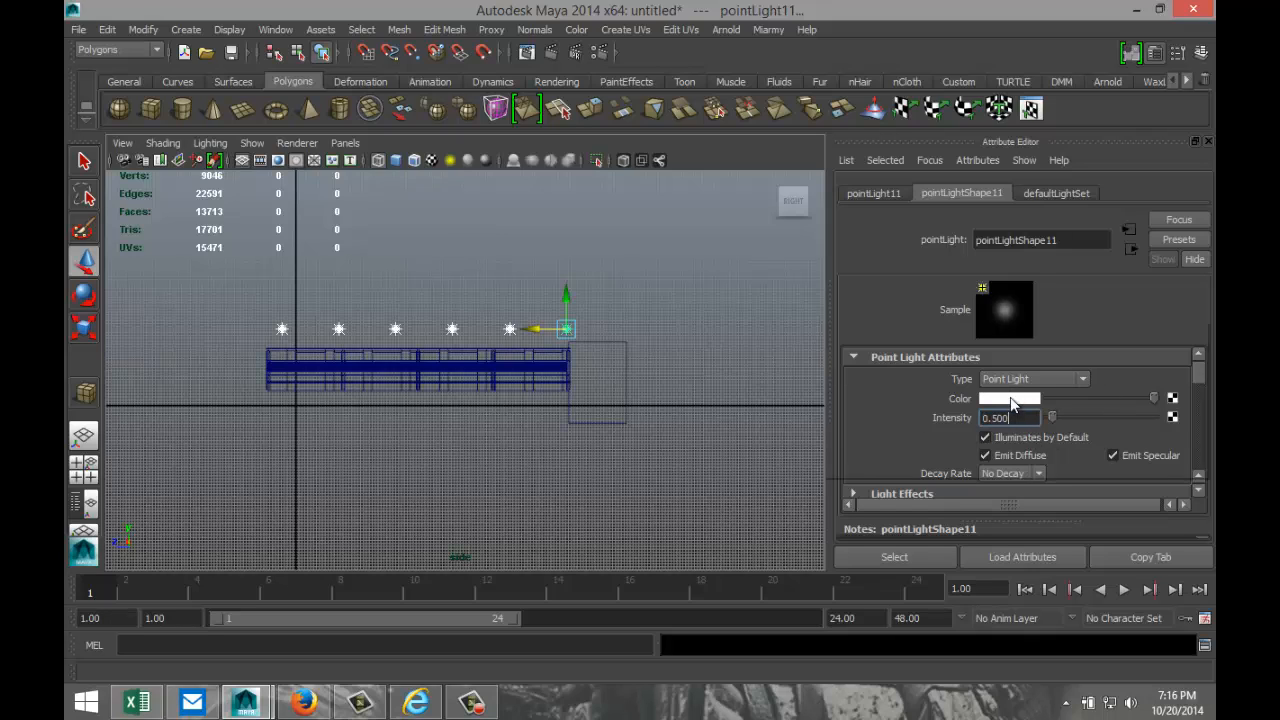
left_click(907, 385)
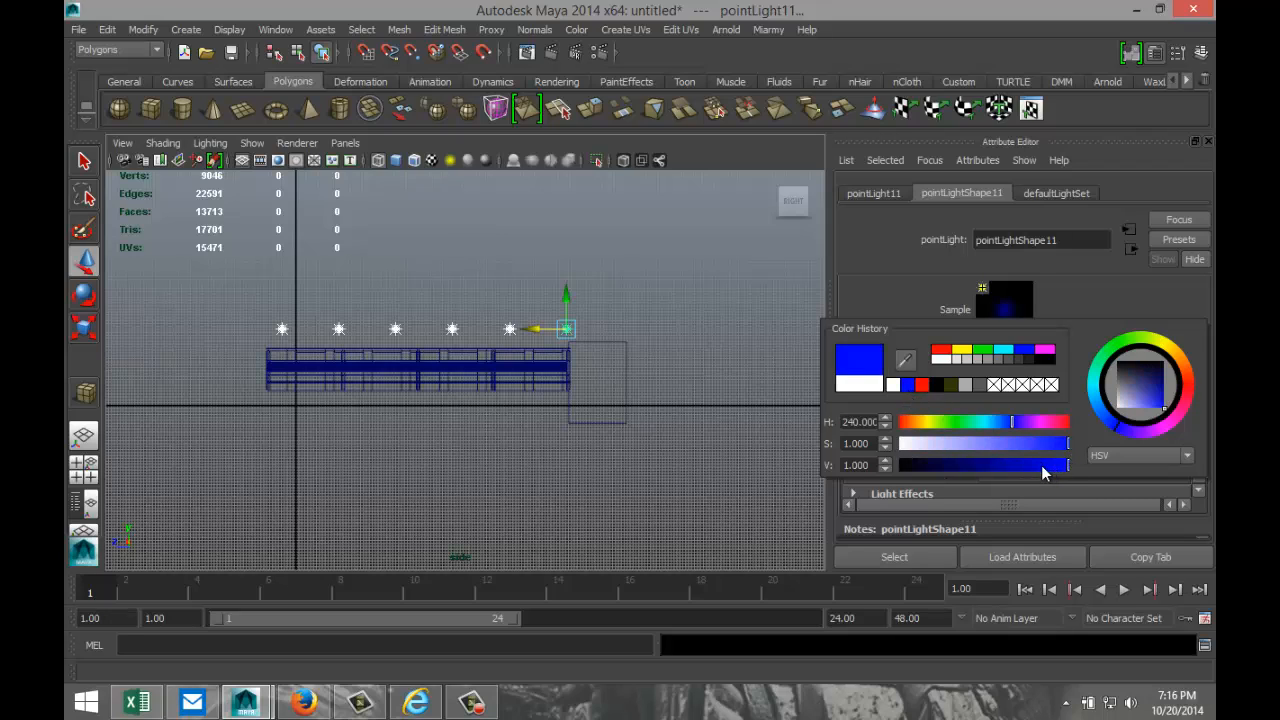
left_click_drag(1068, 451, 1011, 444)
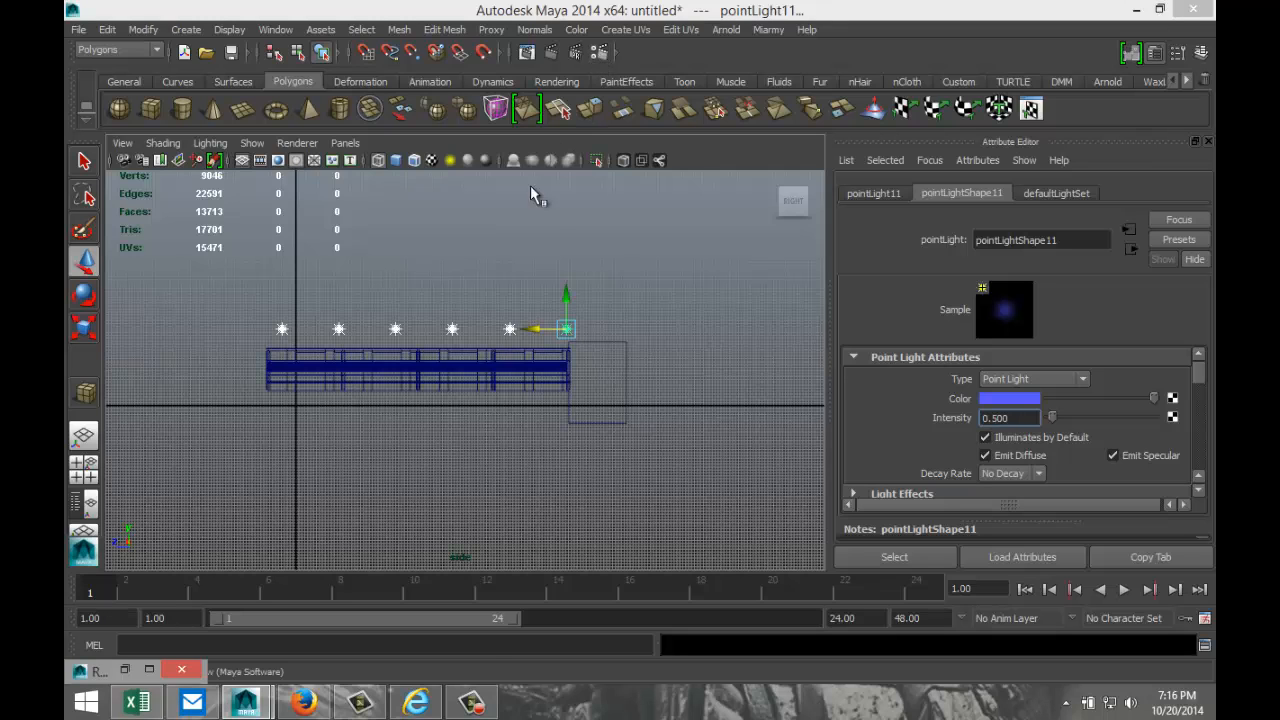
- Set the renderer to mental ray in the render settings and enable Global Illumination and Caustics
left_click(150, 672)
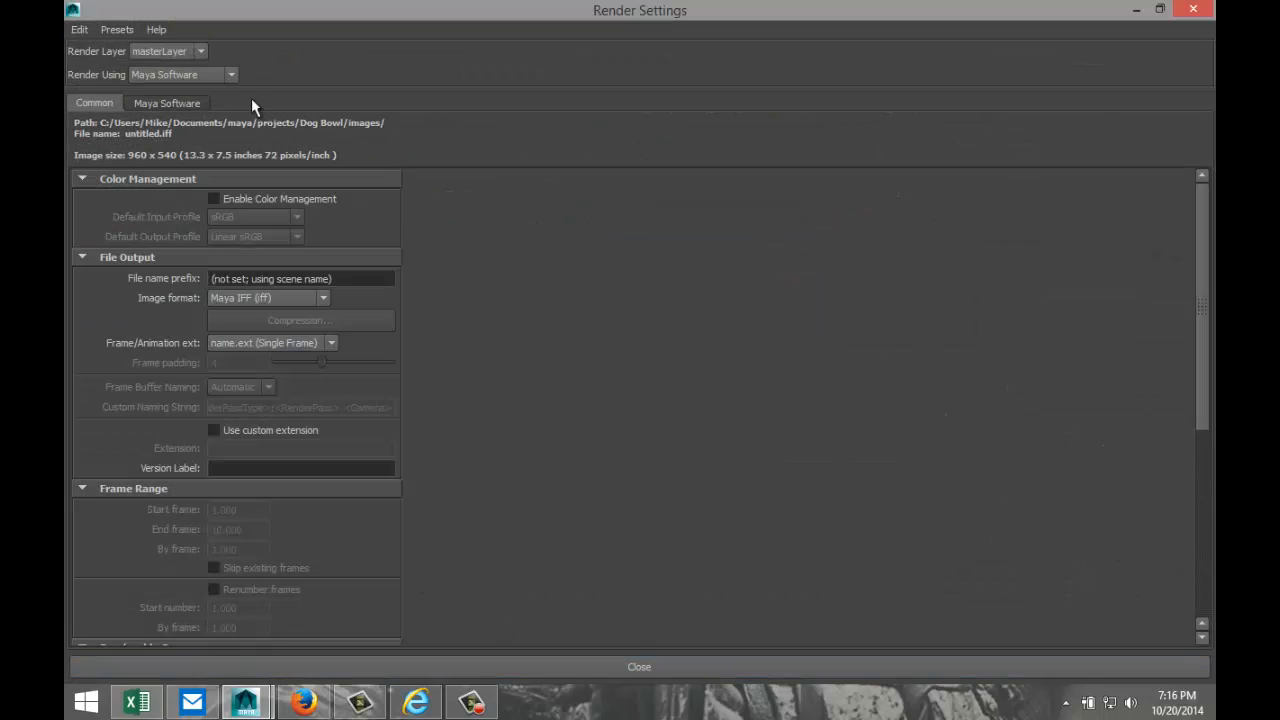
left_click(231, 76)
left_click(223, 130)
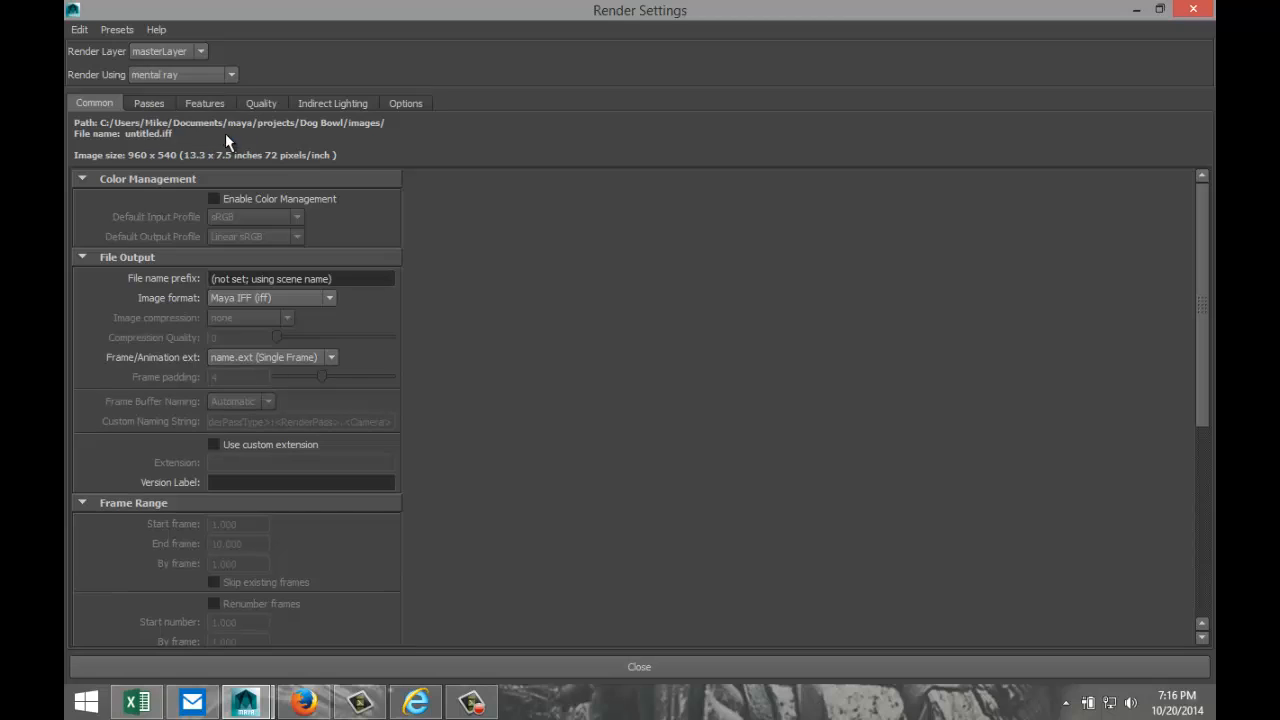
left_click(342, 103)
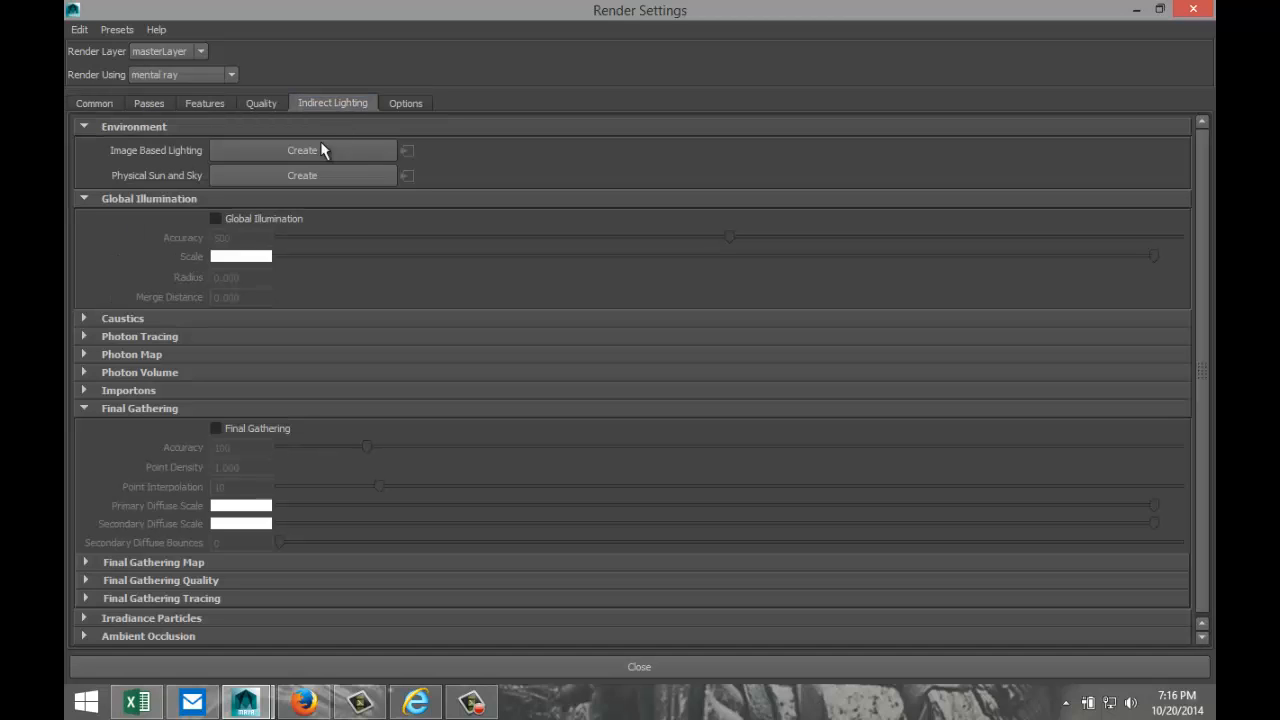
left_click(216, 218)
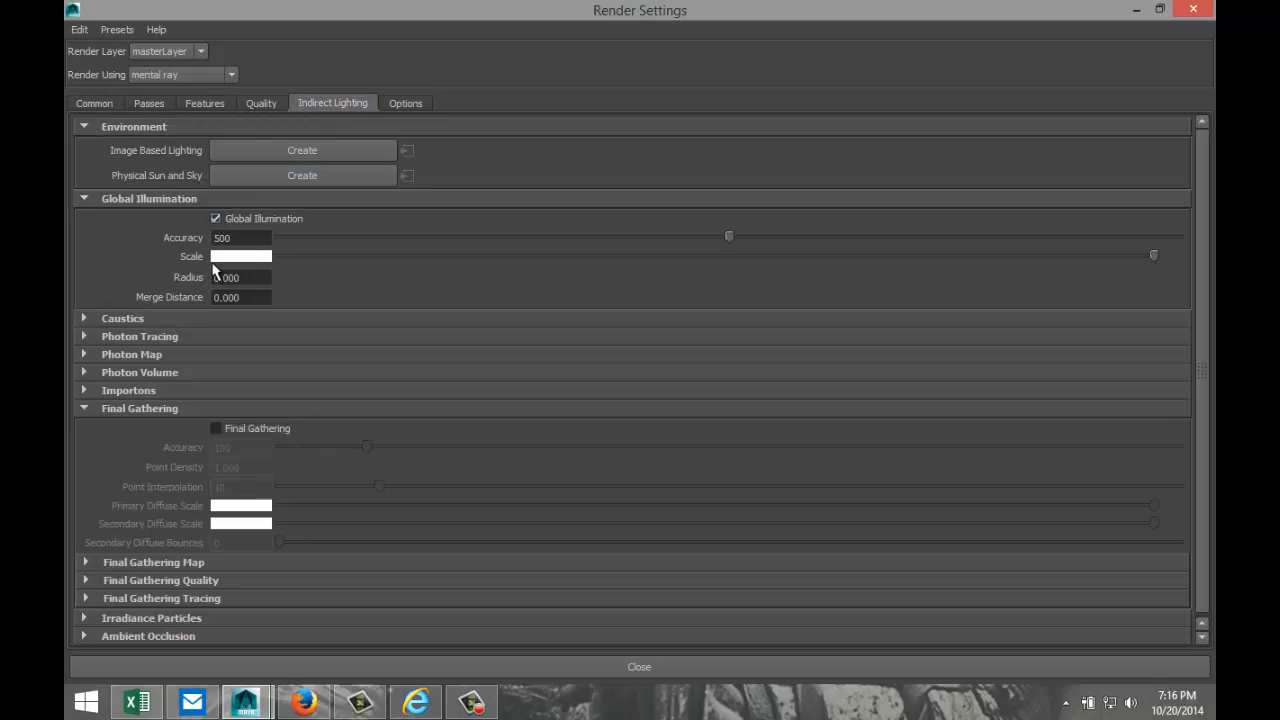
left_click(85, 318)
left_click(215, 339)
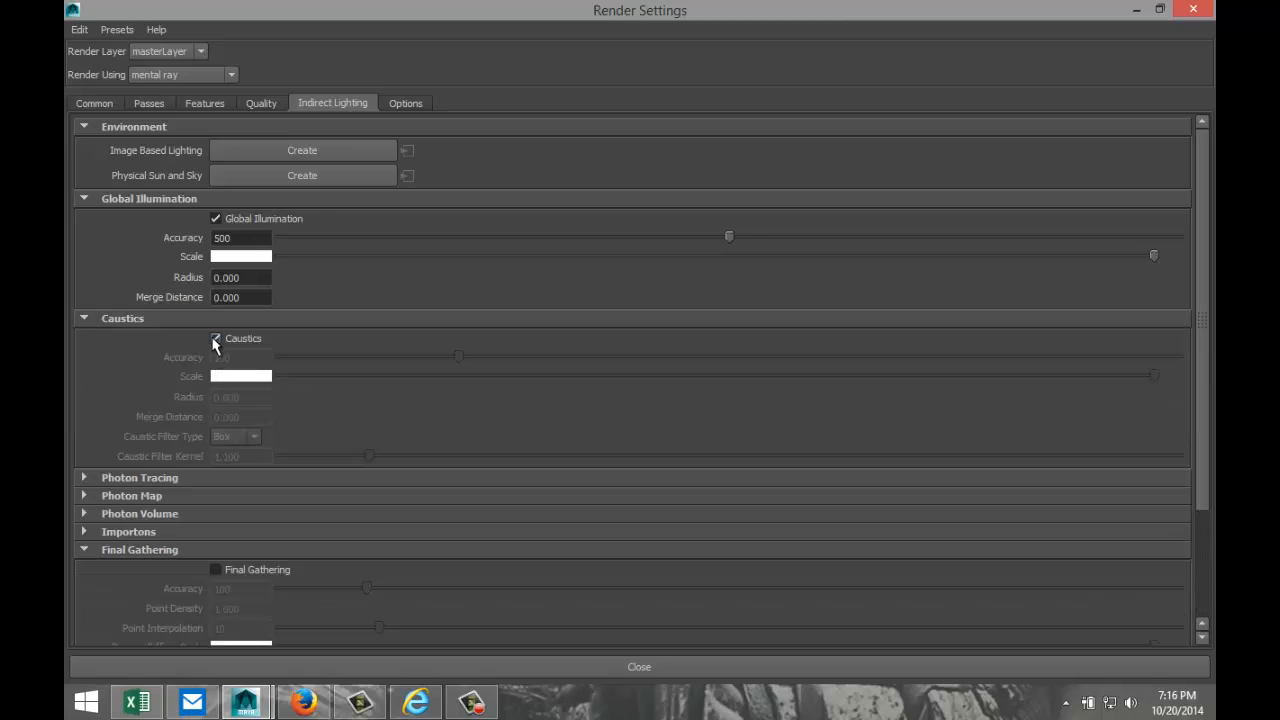
- Set the raytracing quality to 8 reflections, 8 refractions and a Max Trace Depth of 12
left_click(264, 106)
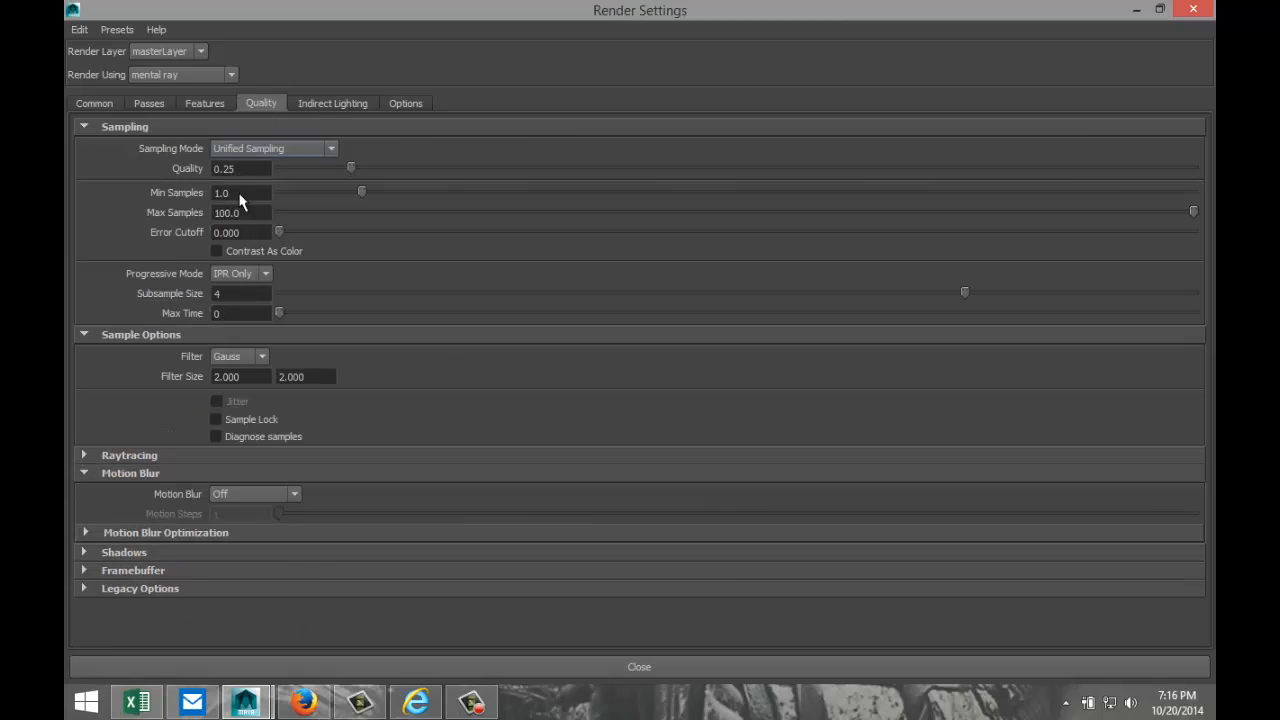
left_click(83, 455)
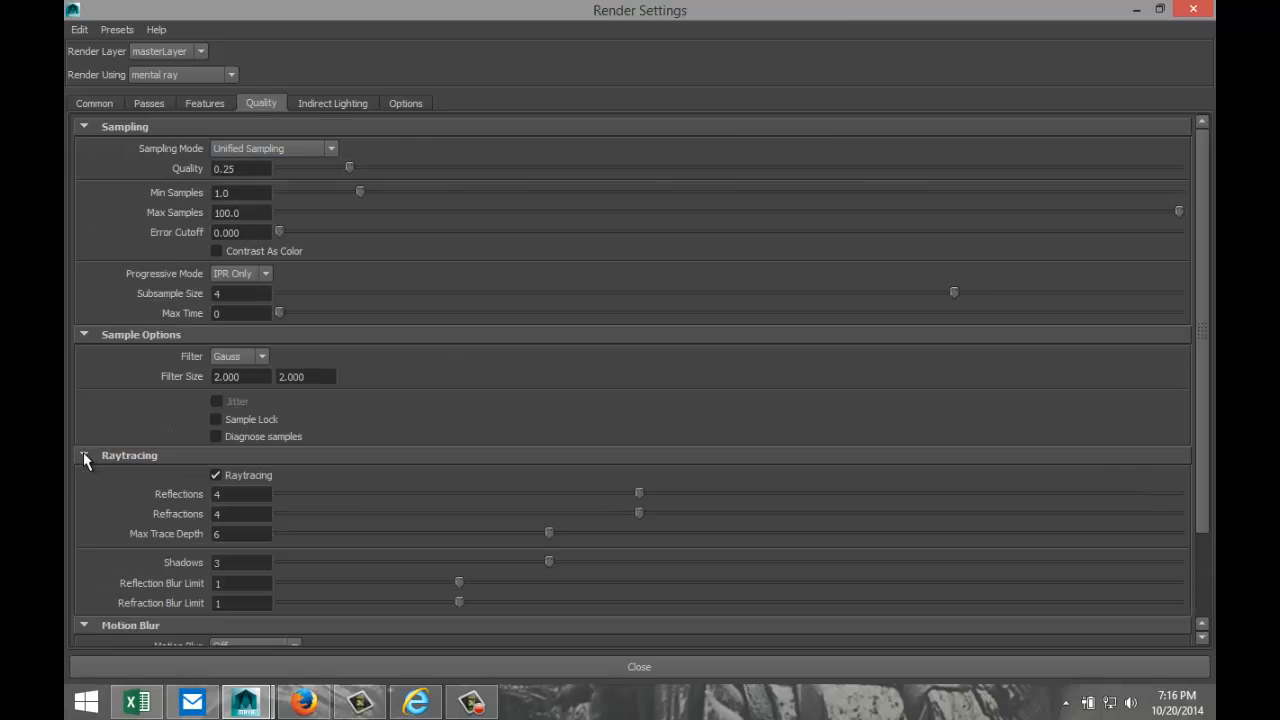
left_click(248, 497)
type("8")
left_click(244, 514)
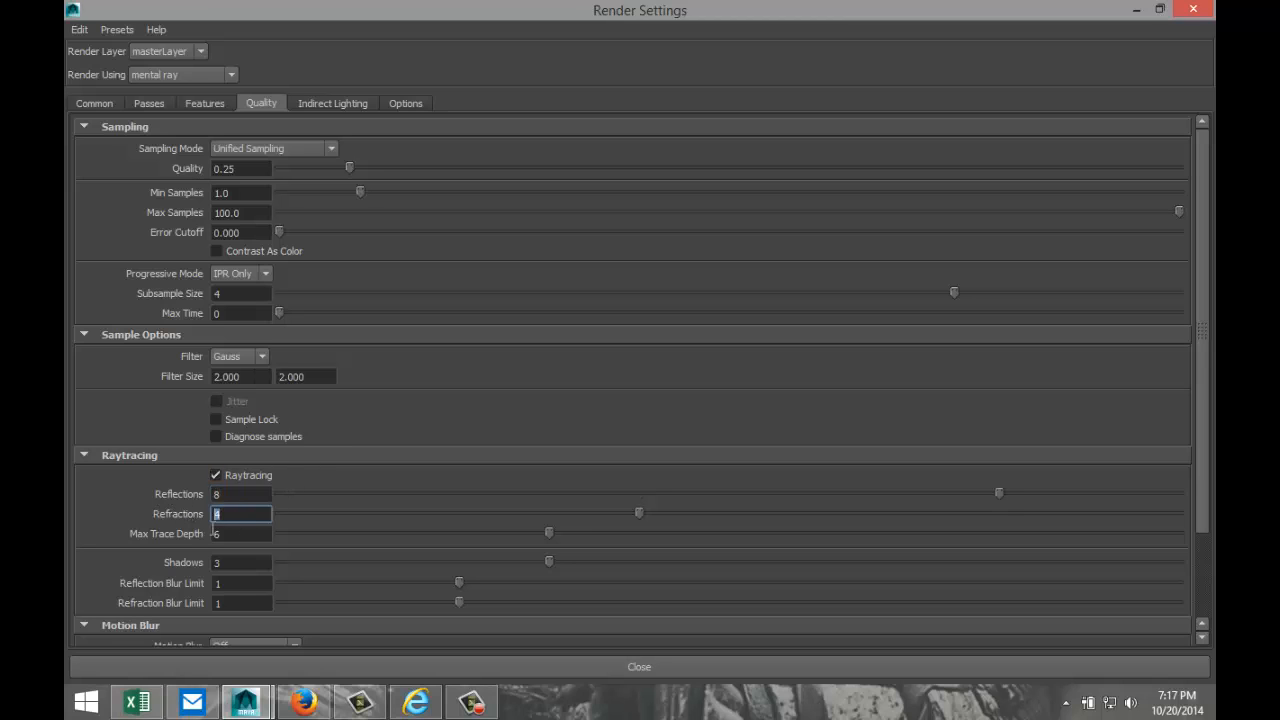
type("8")
left_click(240, 534)
type("1")
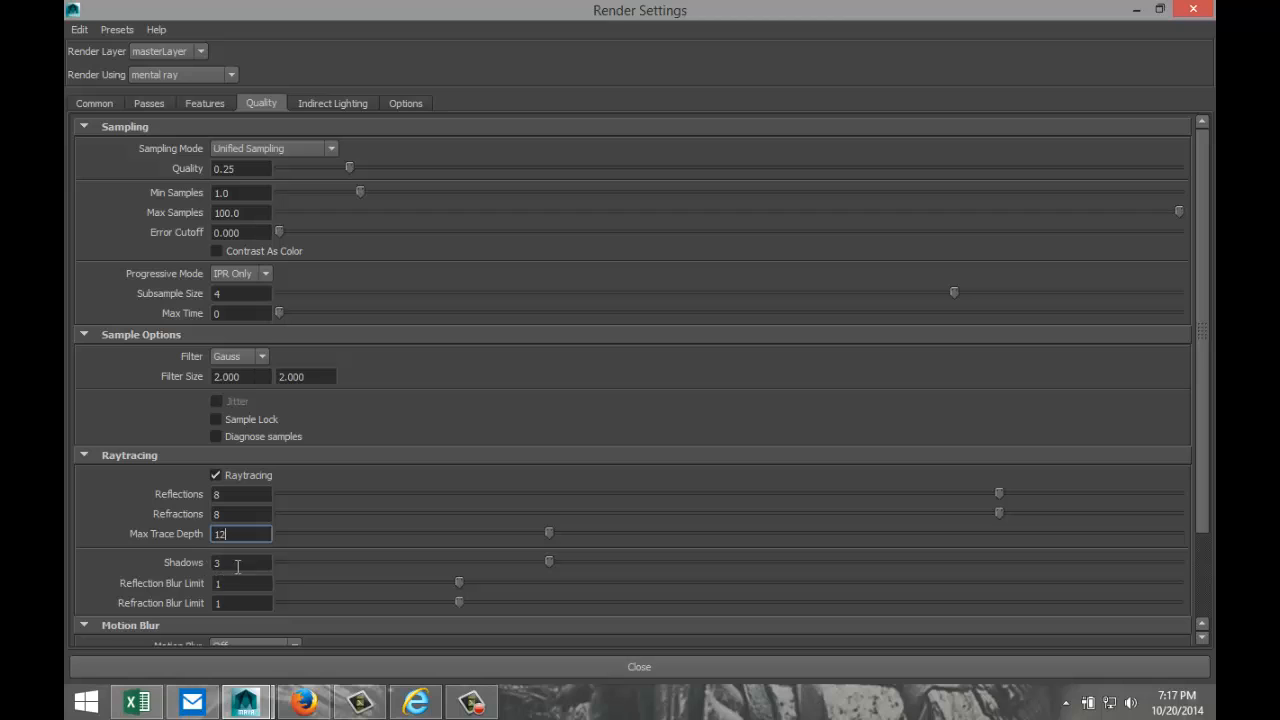
type("2")
- Set the raytracing Shadows to 6 and both the Reflection and Refraction Blur Limits to 3
left_click(237, 564)
left_click(243, 582)
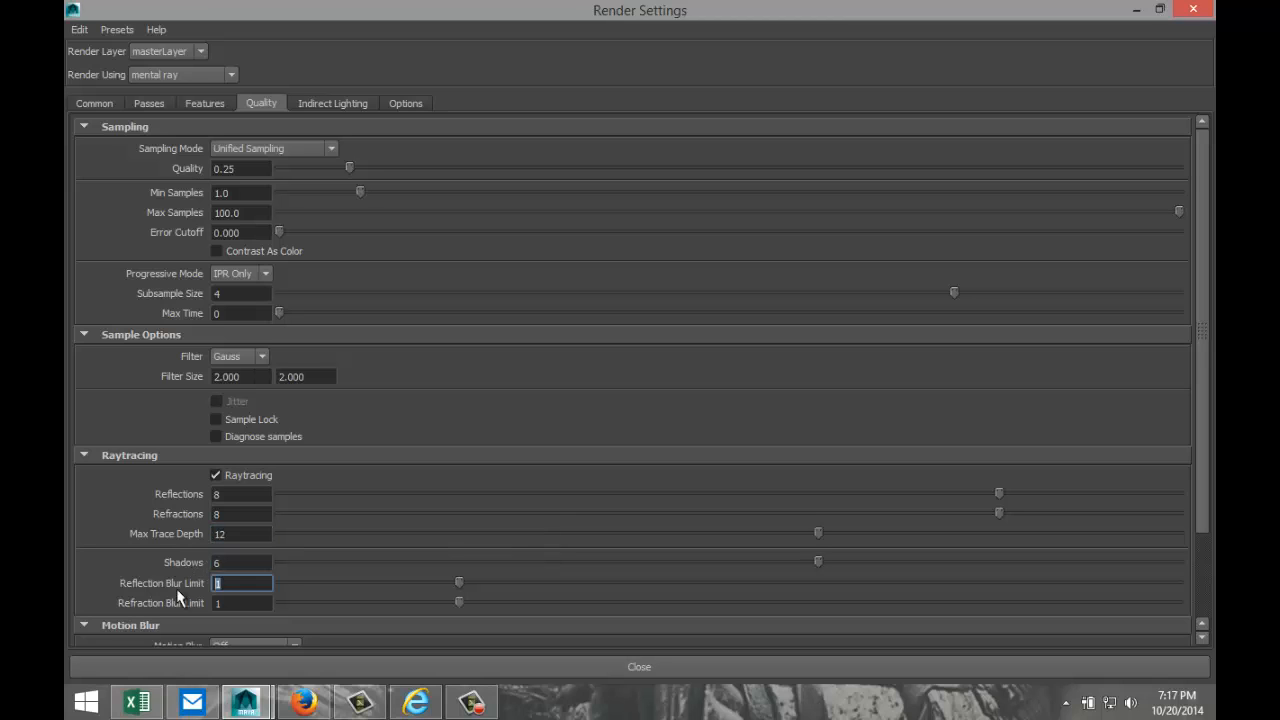
type("3")
left_click(243, 602)
type("3")
left_click(255, 584)
- Create an Image Based Lighting node and load Tokyo_BigSight_3k.hdr from the HDRI\Tokyo_BigSight folder as its image
left_click(338, 103)
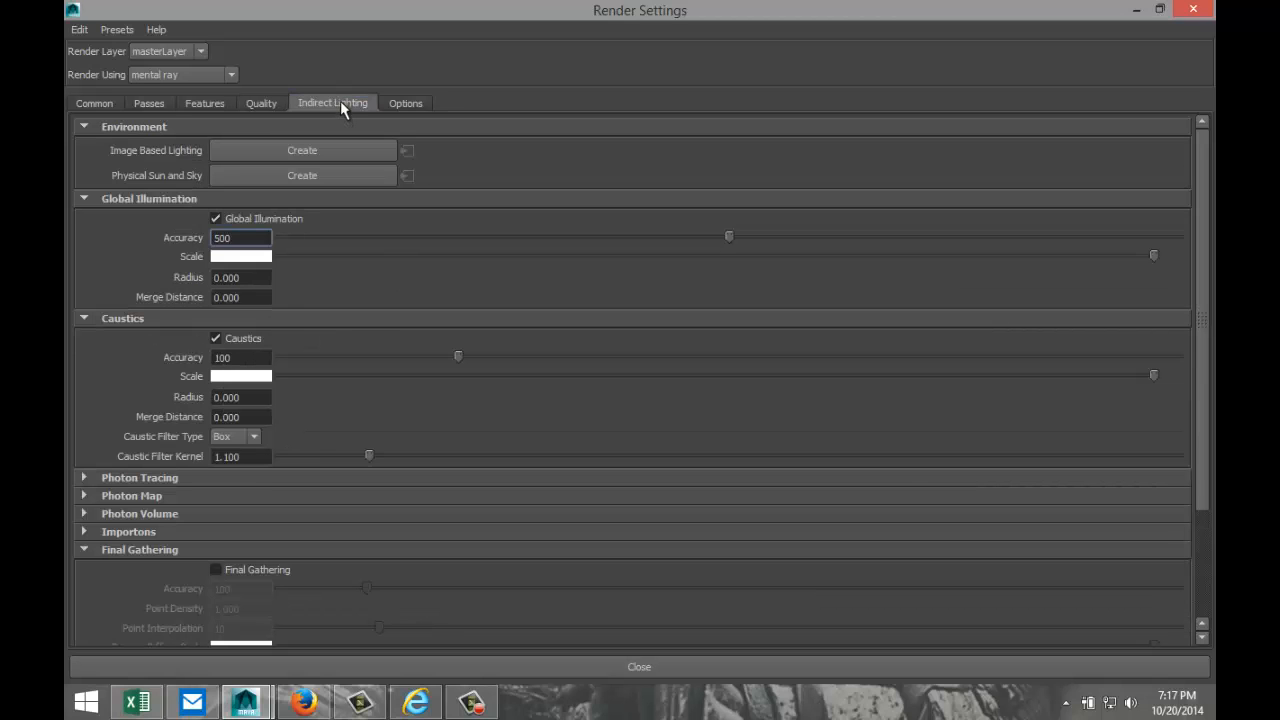
left_click(320, 150)
left_click(1134, 12)
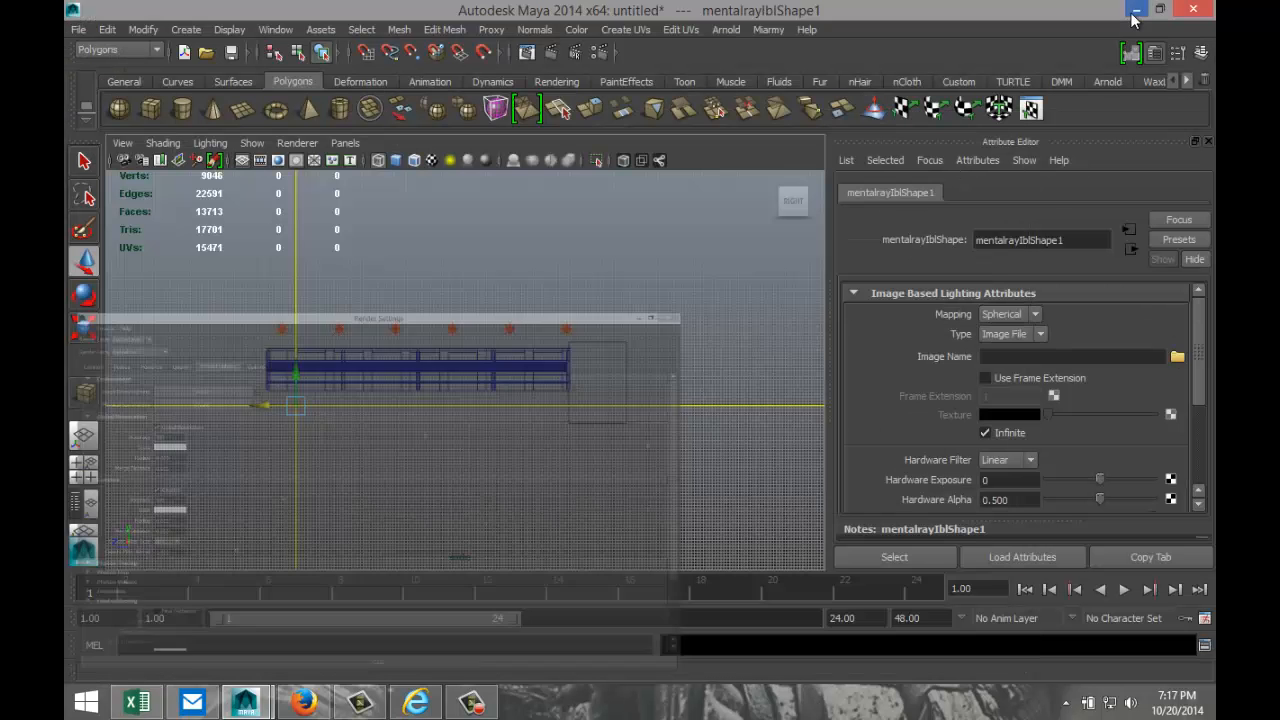
left_click(1177, 357)
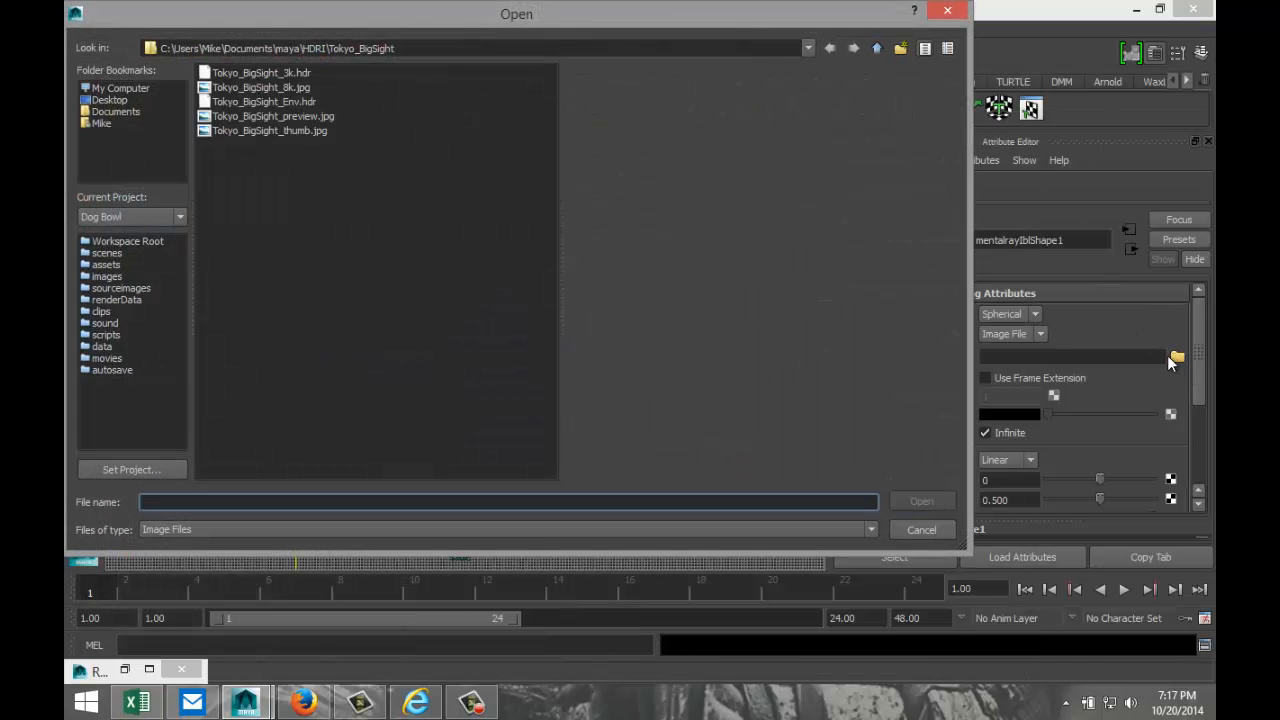
left_click(121, 111)
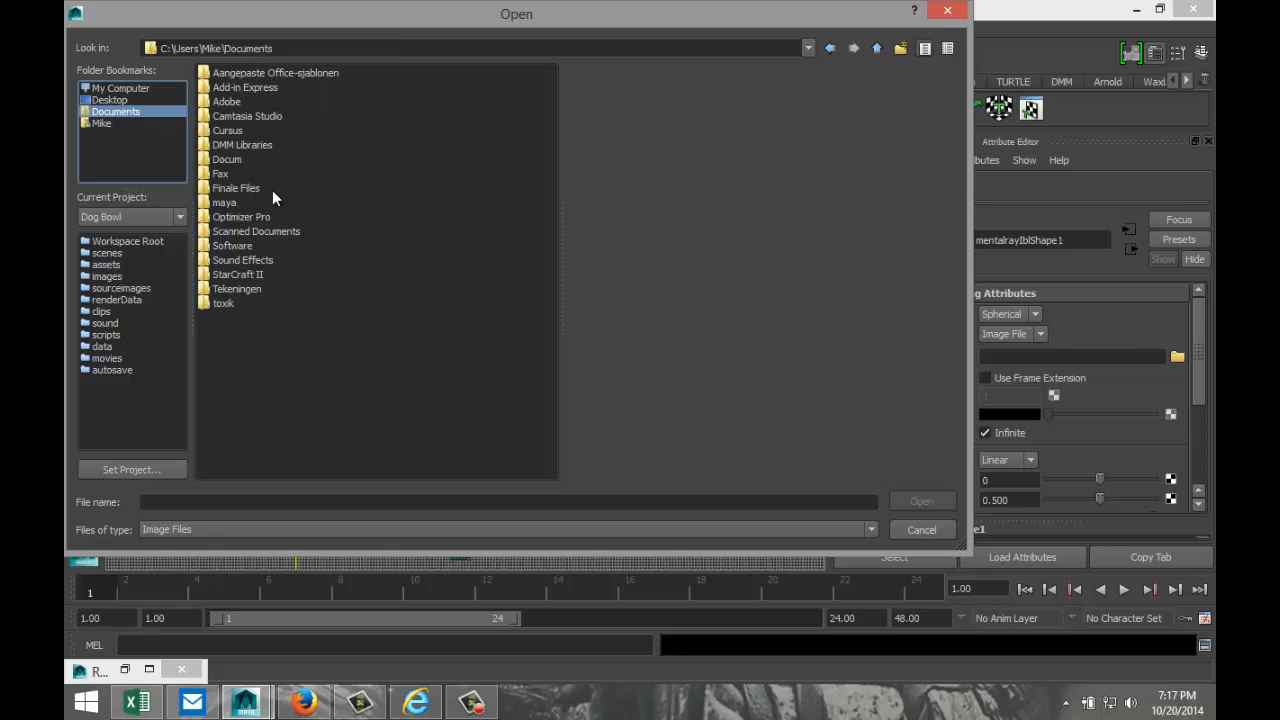
double_click(236, 203)
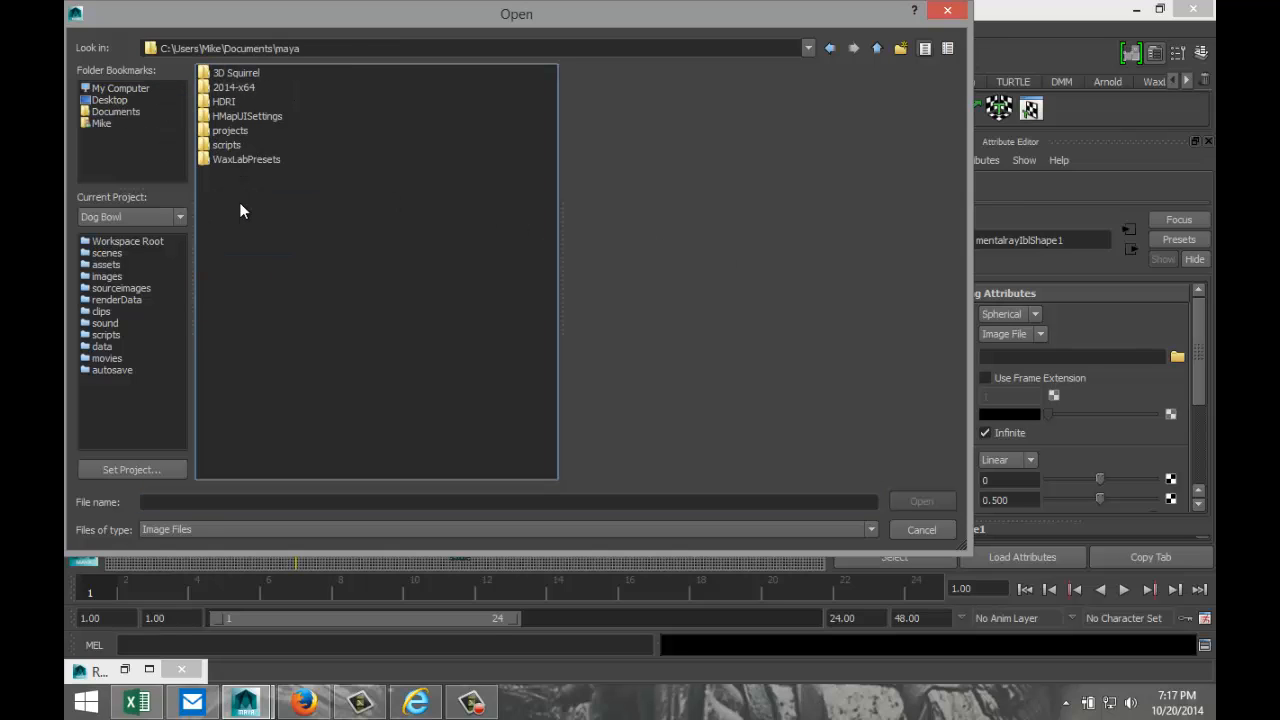
double_click(224, 102)
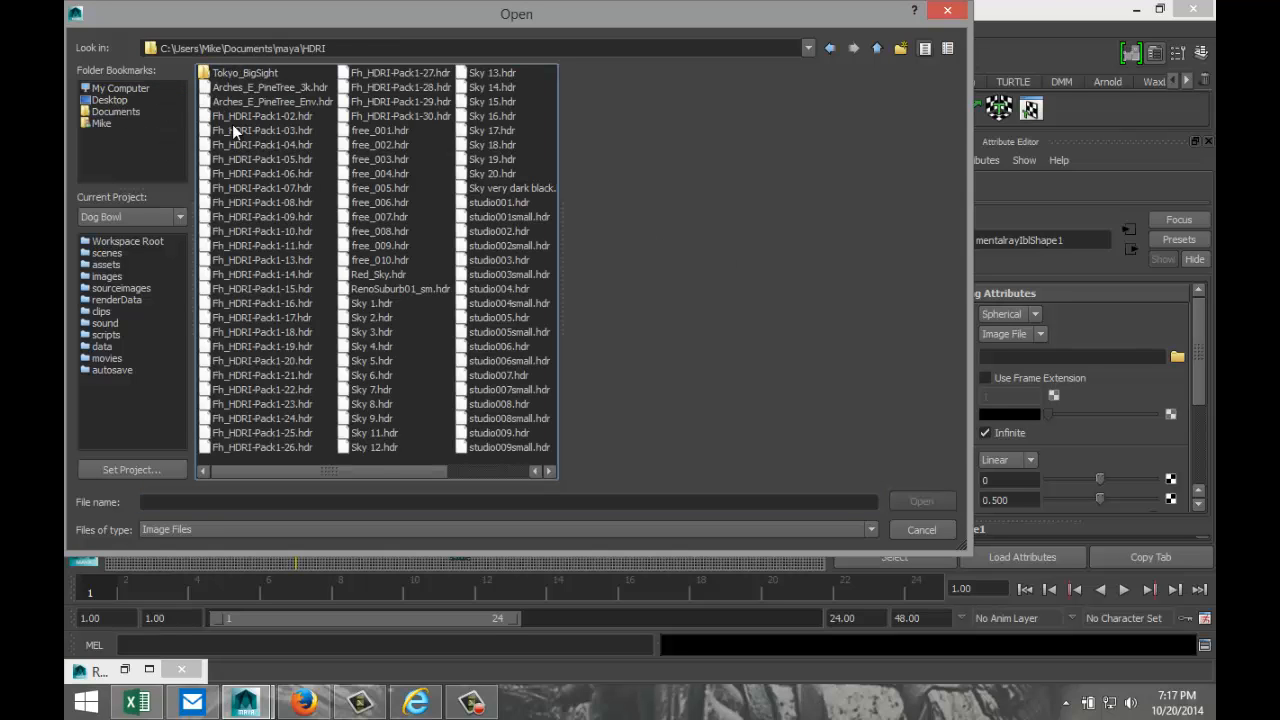
double_click(267, 76)
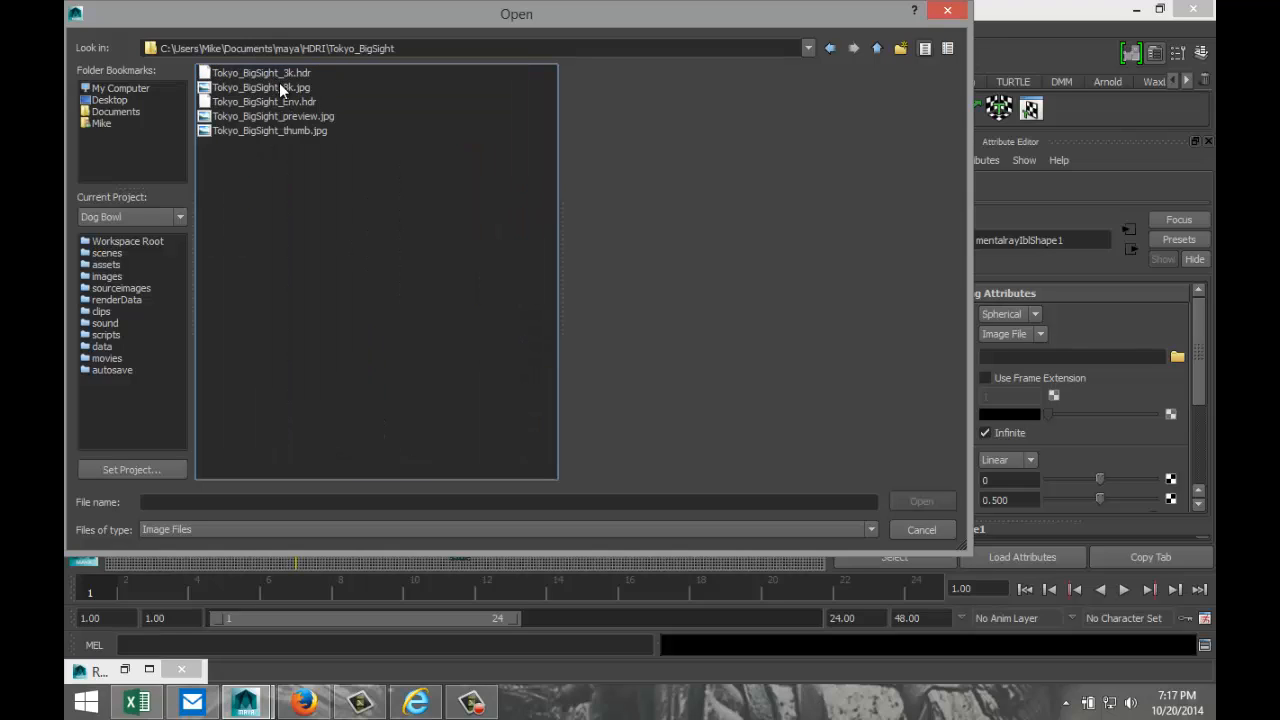
left_click(270, 73)
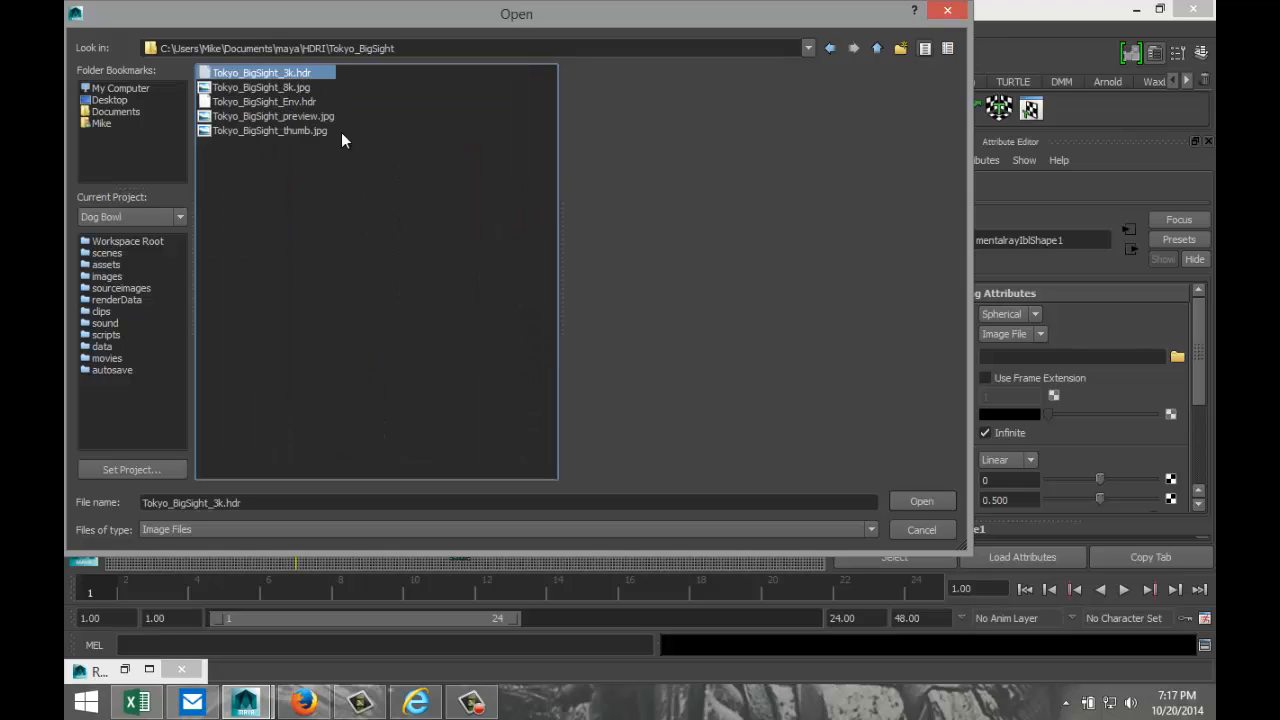
left_click(915, 499)
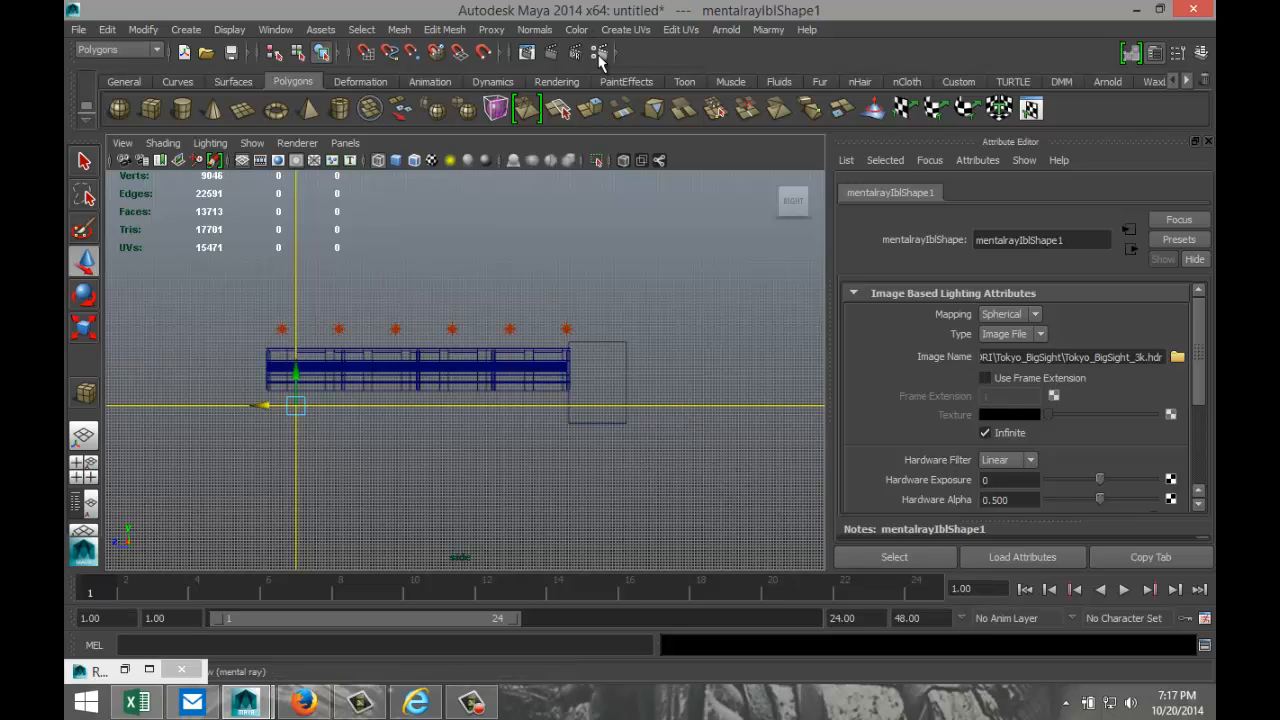
- Raise the Unified Sampling quality settings for the mental ray render and review the output image size settings
left_click(598, 52)
left_click(261, 104)
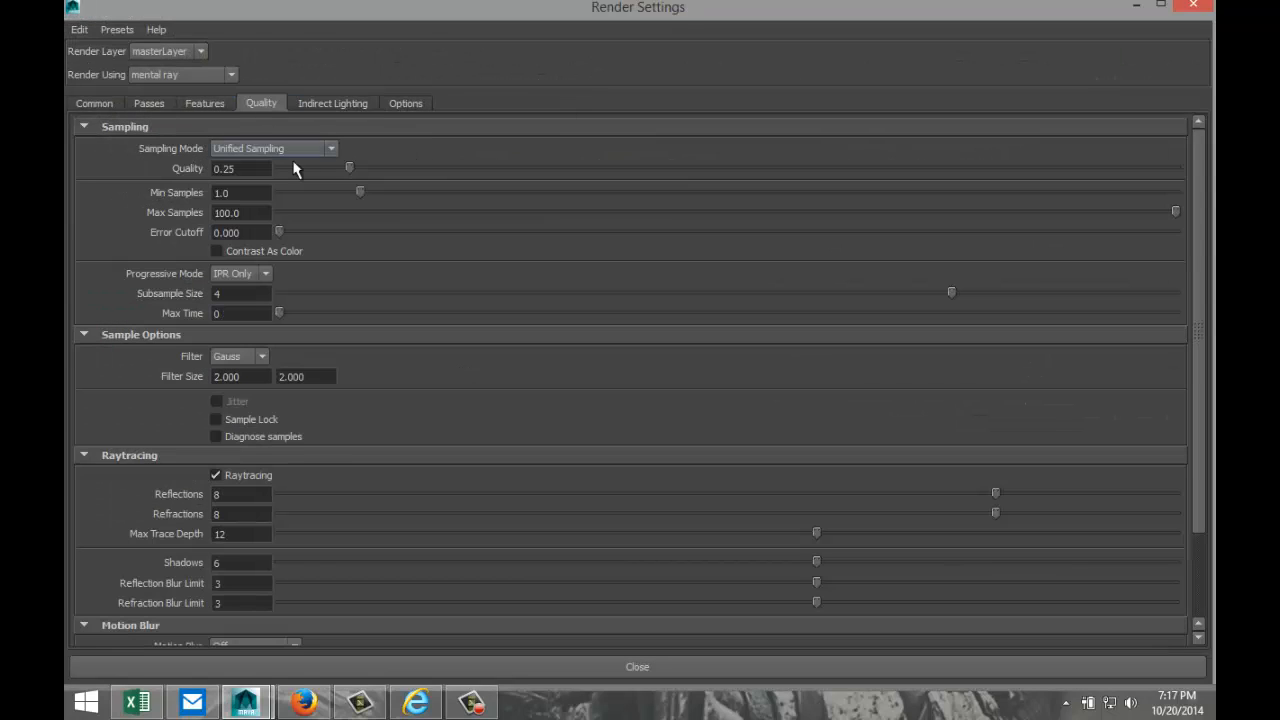
left_click_drag(353, 170, 791, 197)
left_click_drag(937, 193, 940, 193)
left_click(95, 104)
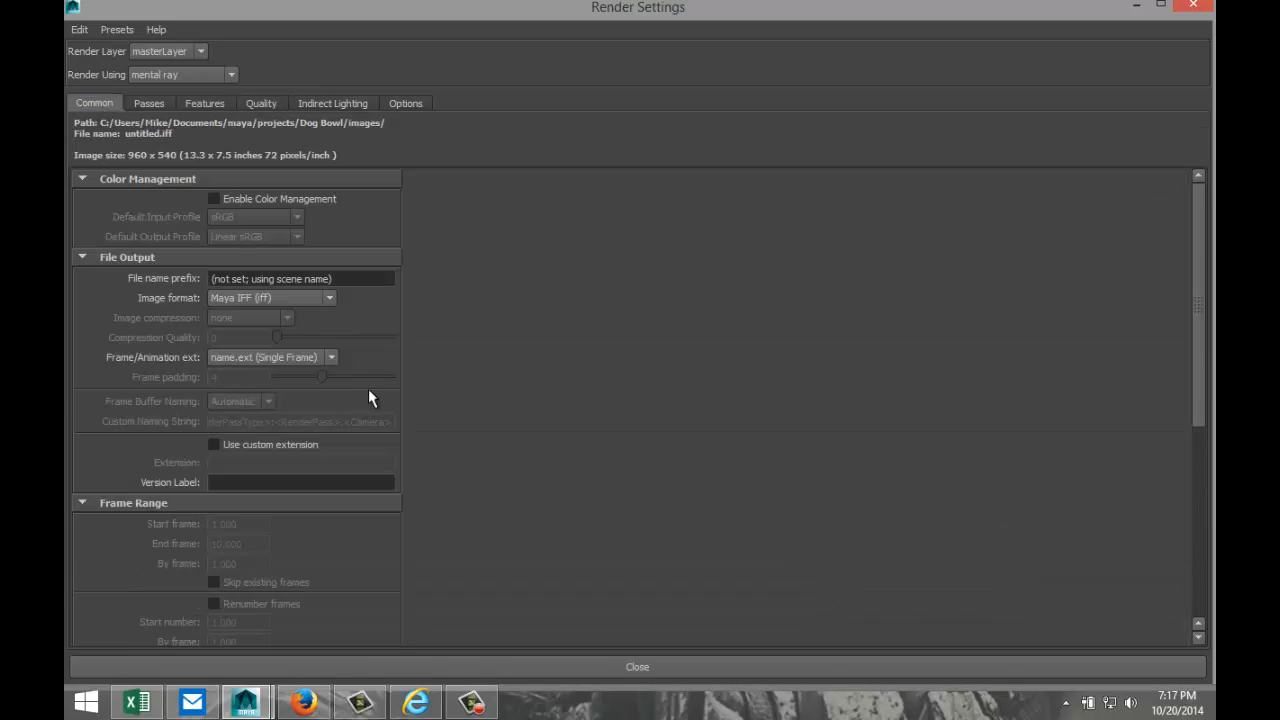
scroll(368, 398, "down", 5)
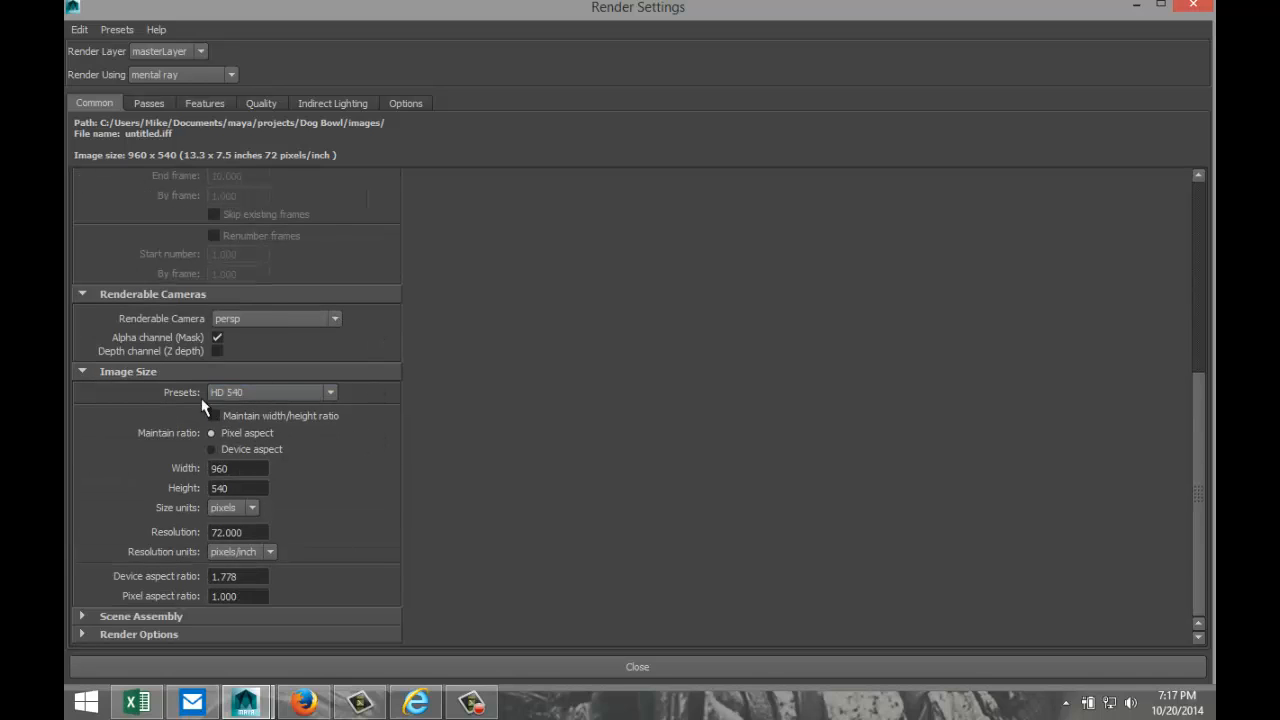
left_click(1135, 6)
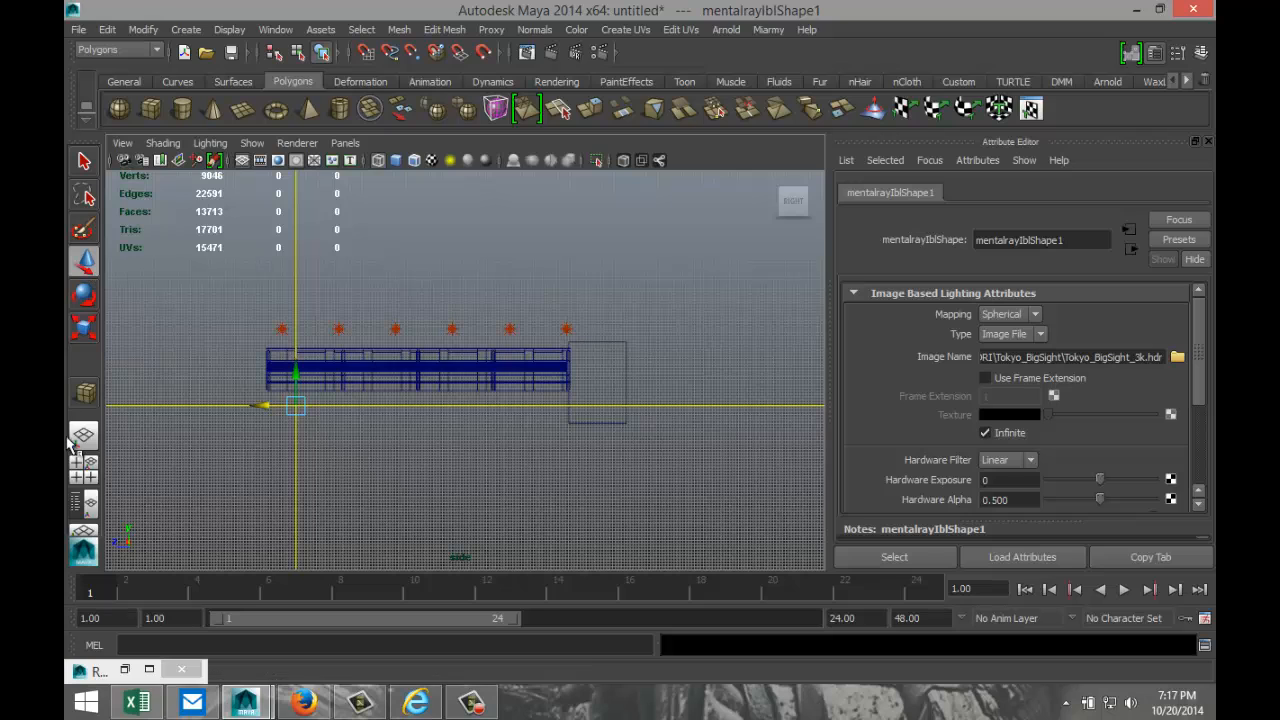
- Recall the Bookmark_new camera view in the perspective viewport, test-render the current frame and close the render
left_click(84, 468)
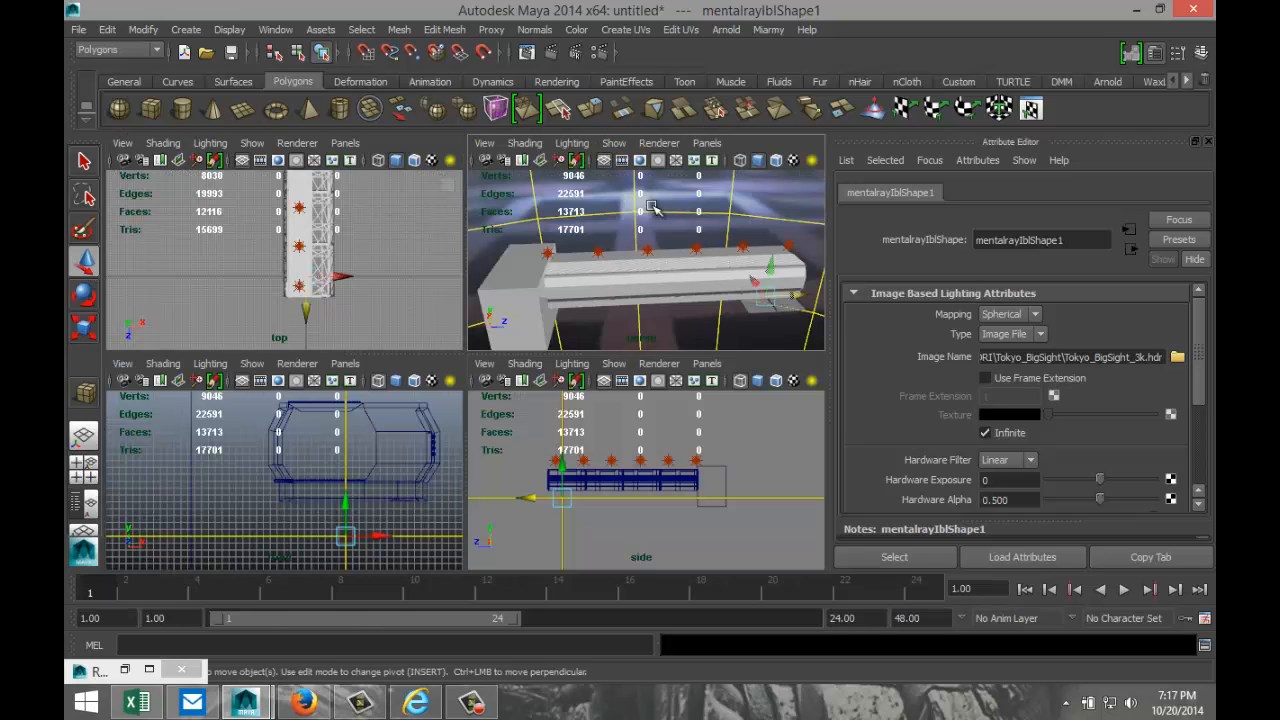
left_click(645, 278)
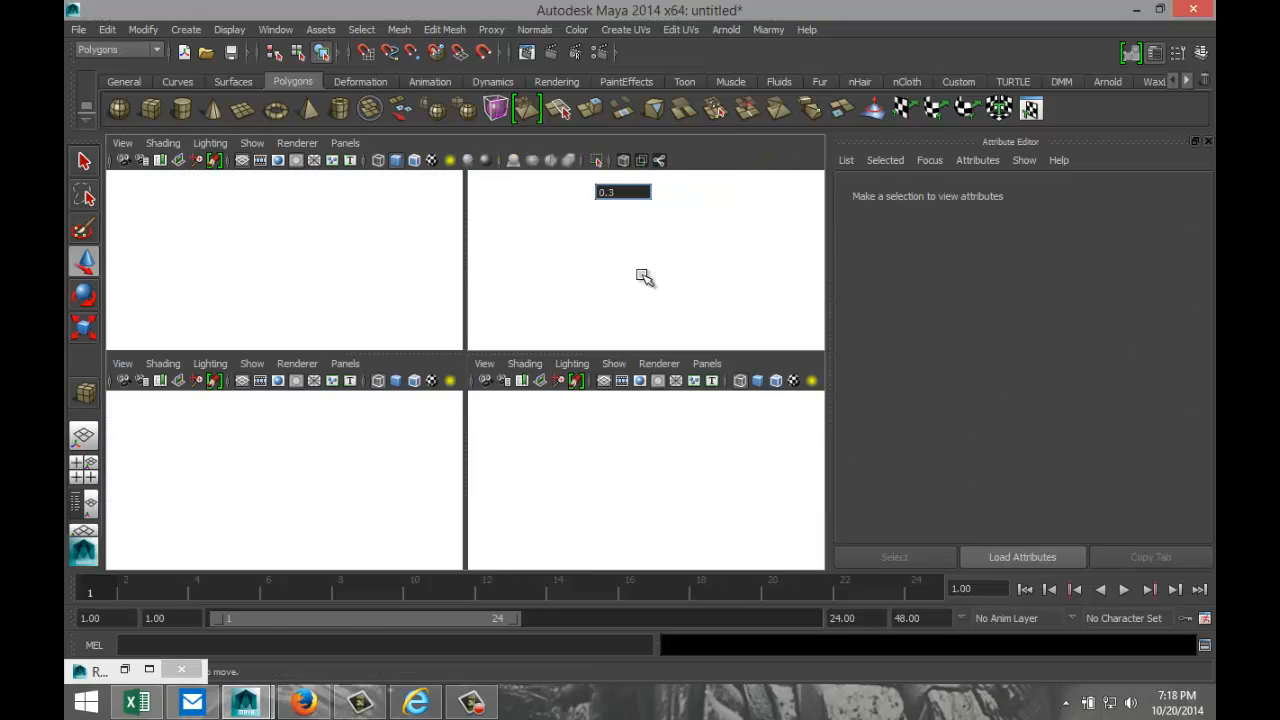
key("space")
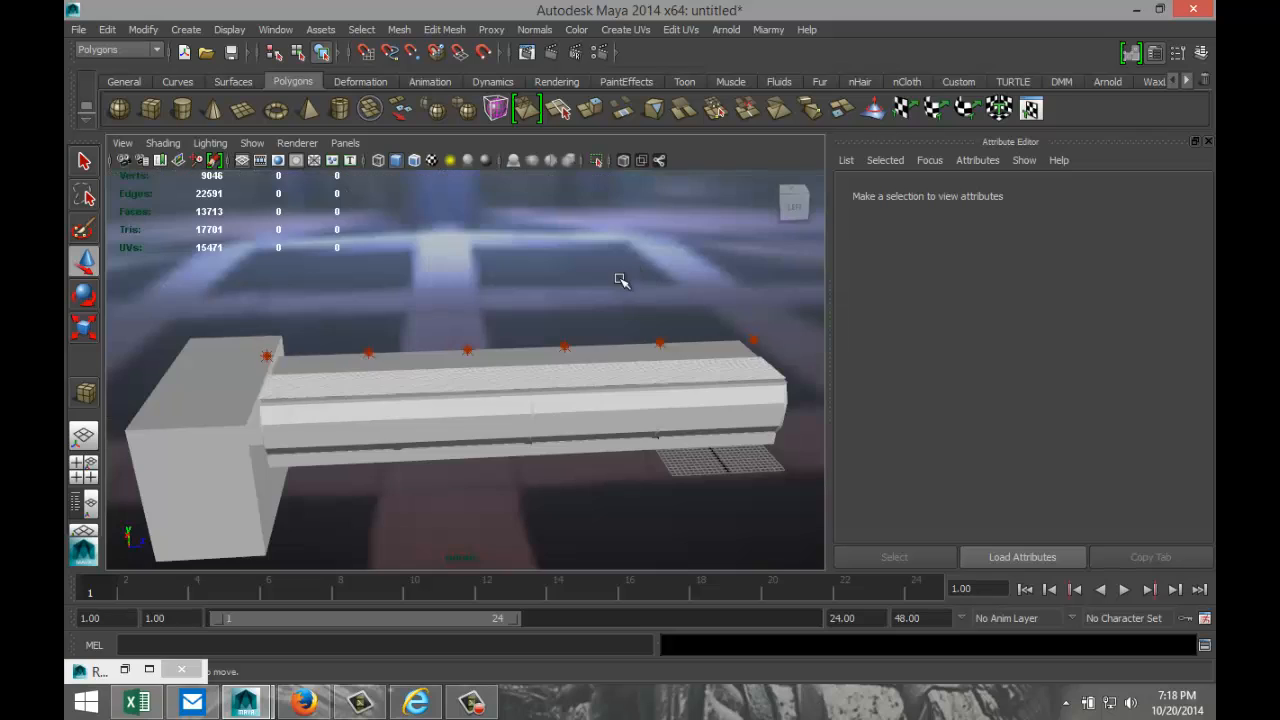
left_click(122, 143)
mouse_move(235, 365)
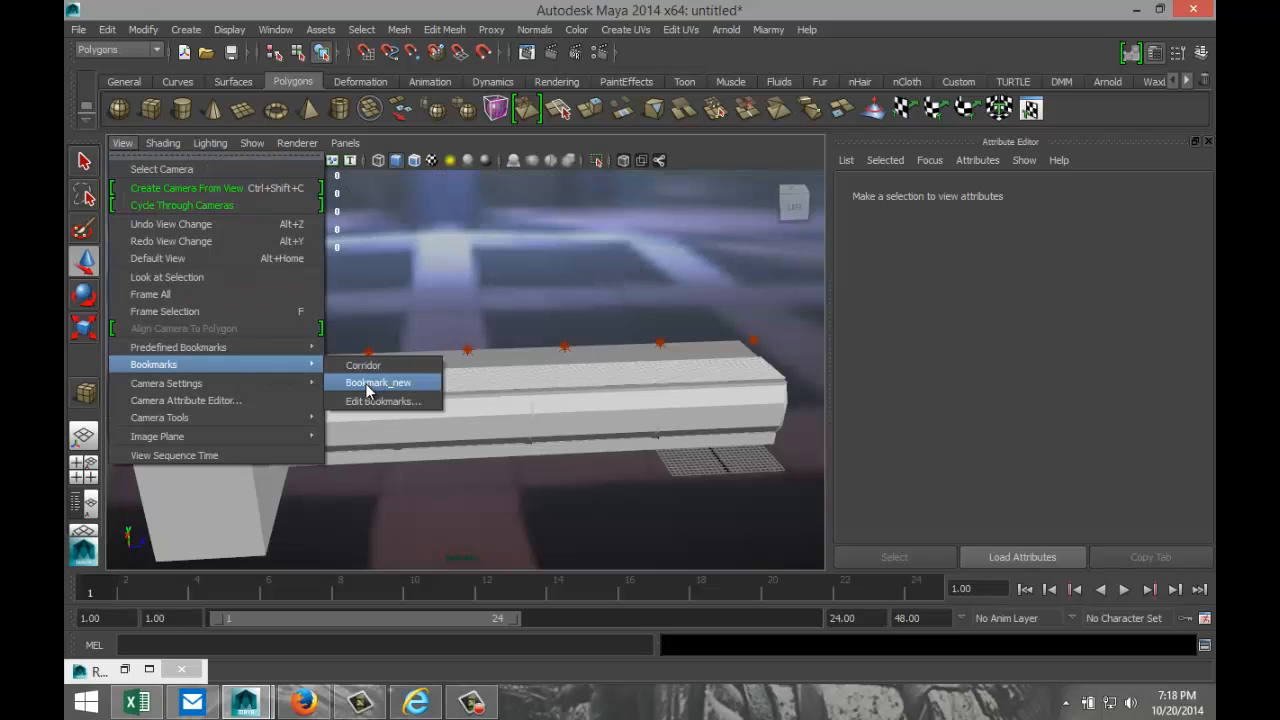
left_click(365, 383)
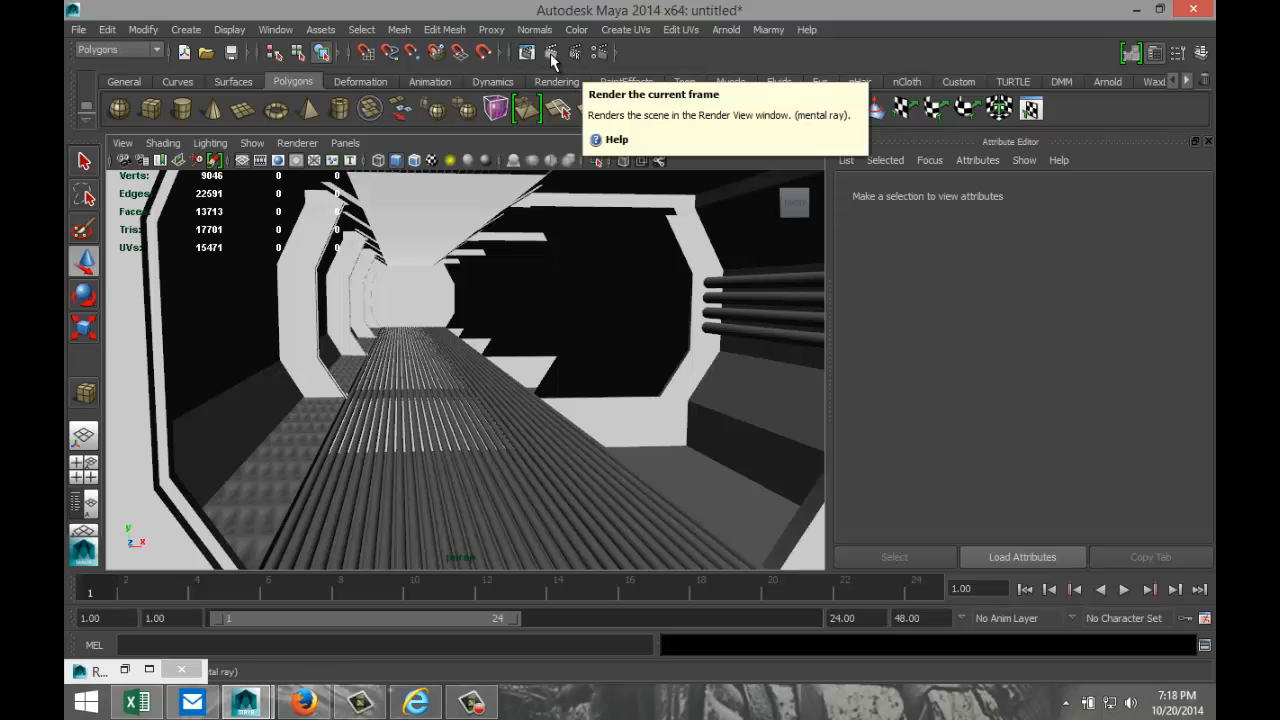
left_click(551, 54)
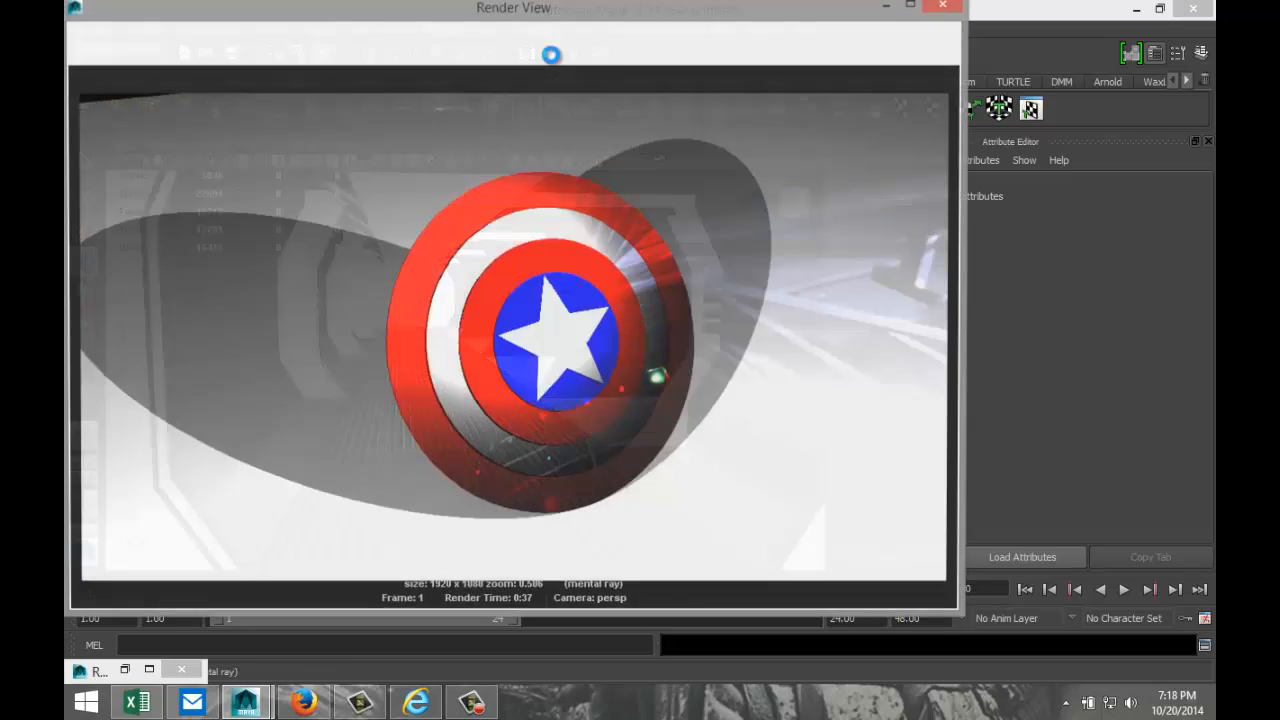
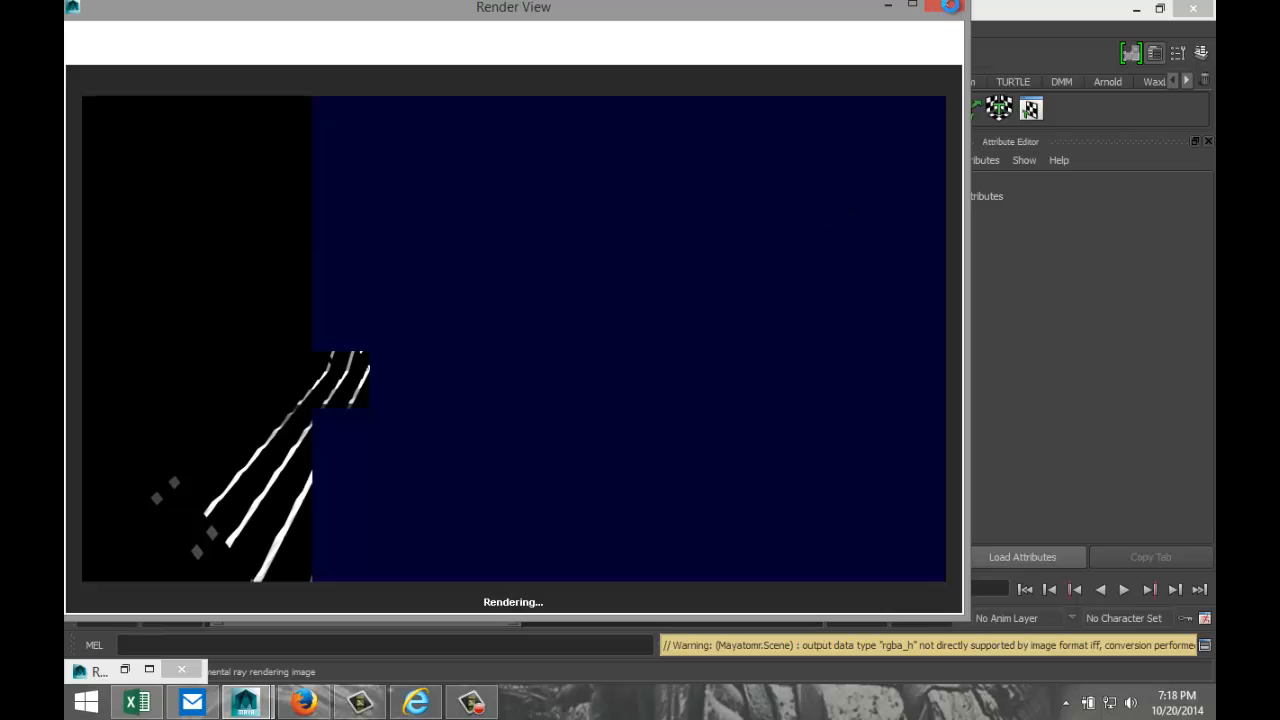
key("Escape")
left_click(948, 8)
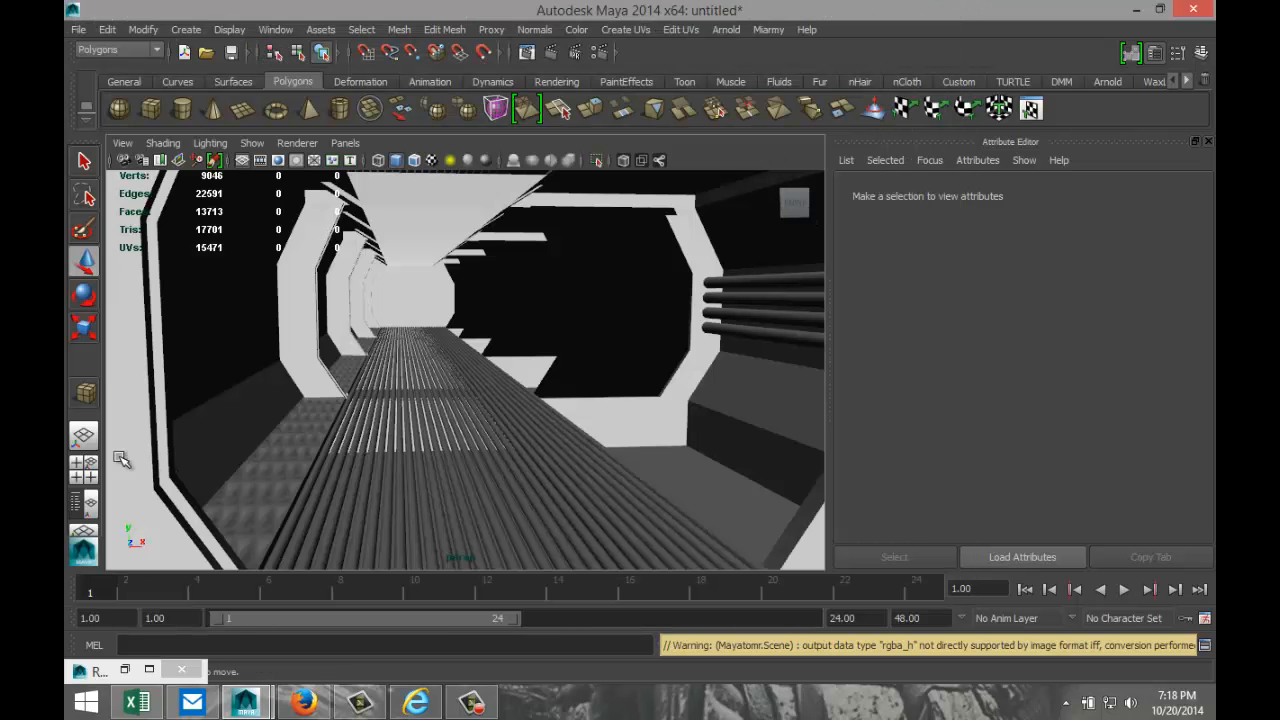
- Select the row of point lights above the corridor roof and set the light Intensity to 1
left_click(85, 467)
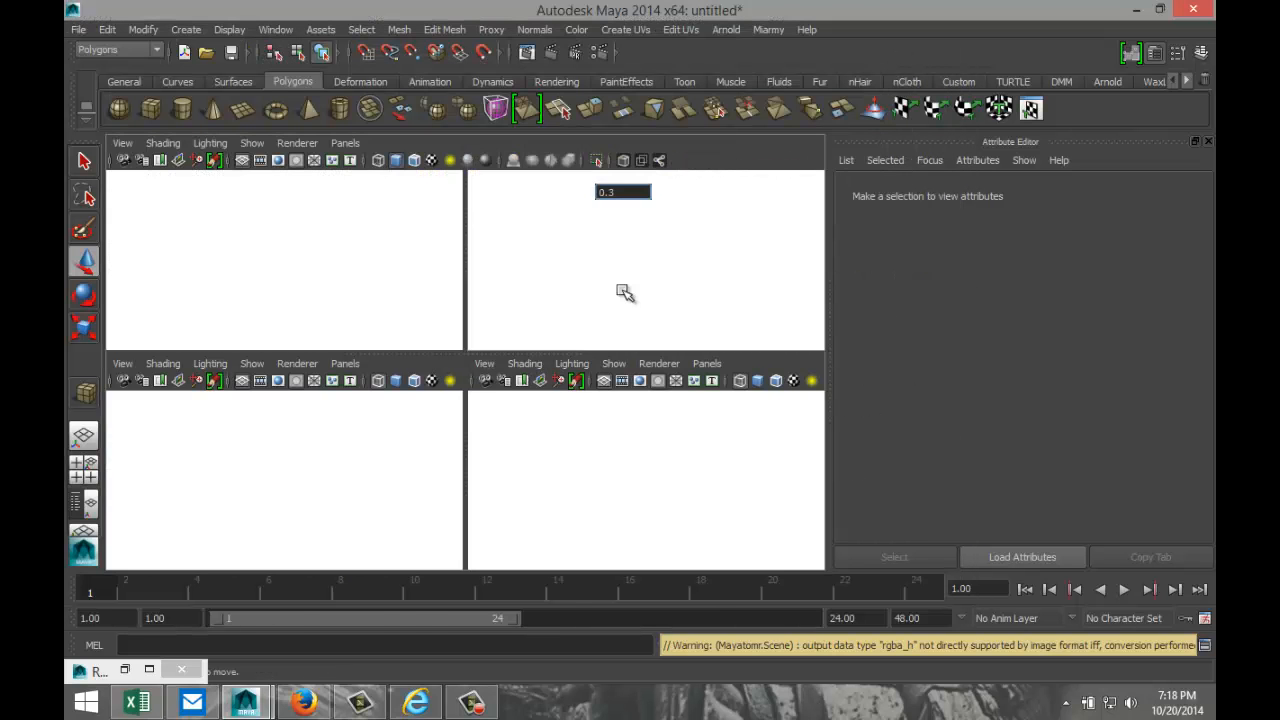
key("space")
scroll(617, 293, "down", 10)
left_click_drag(409, 360, 575, 364, "alt")
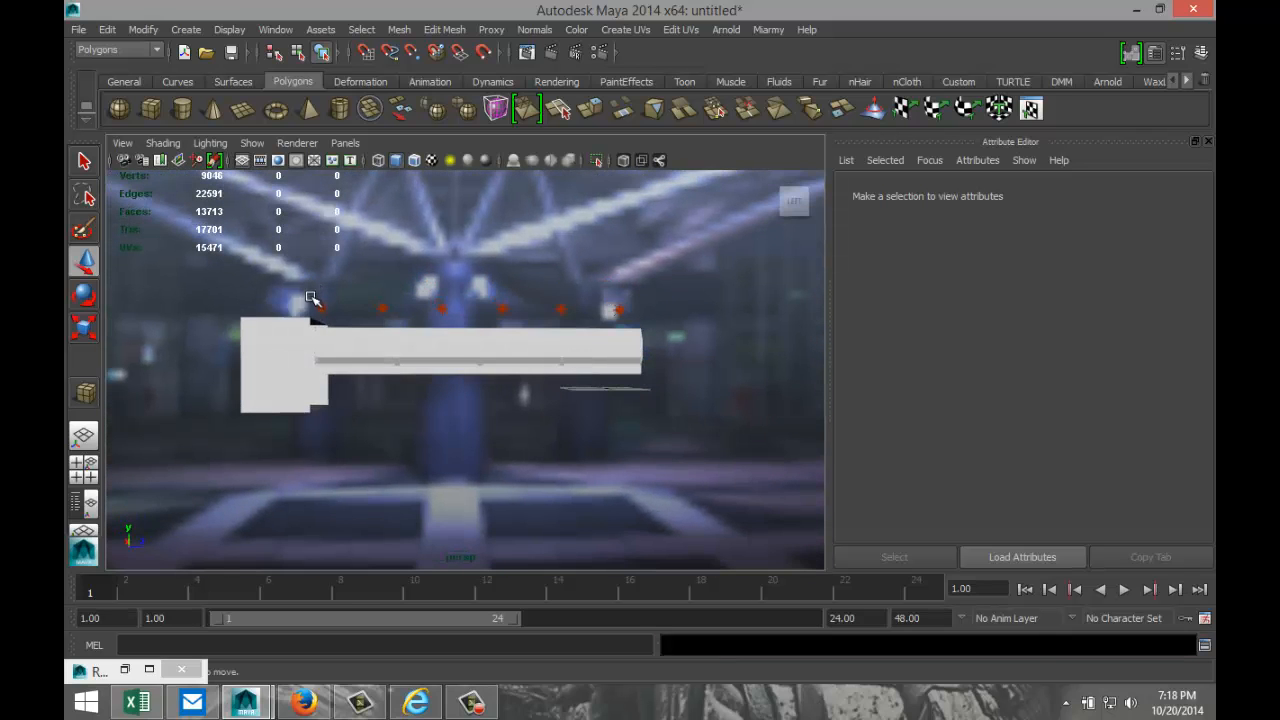
left_click_drag(312, 296, 666, 329)
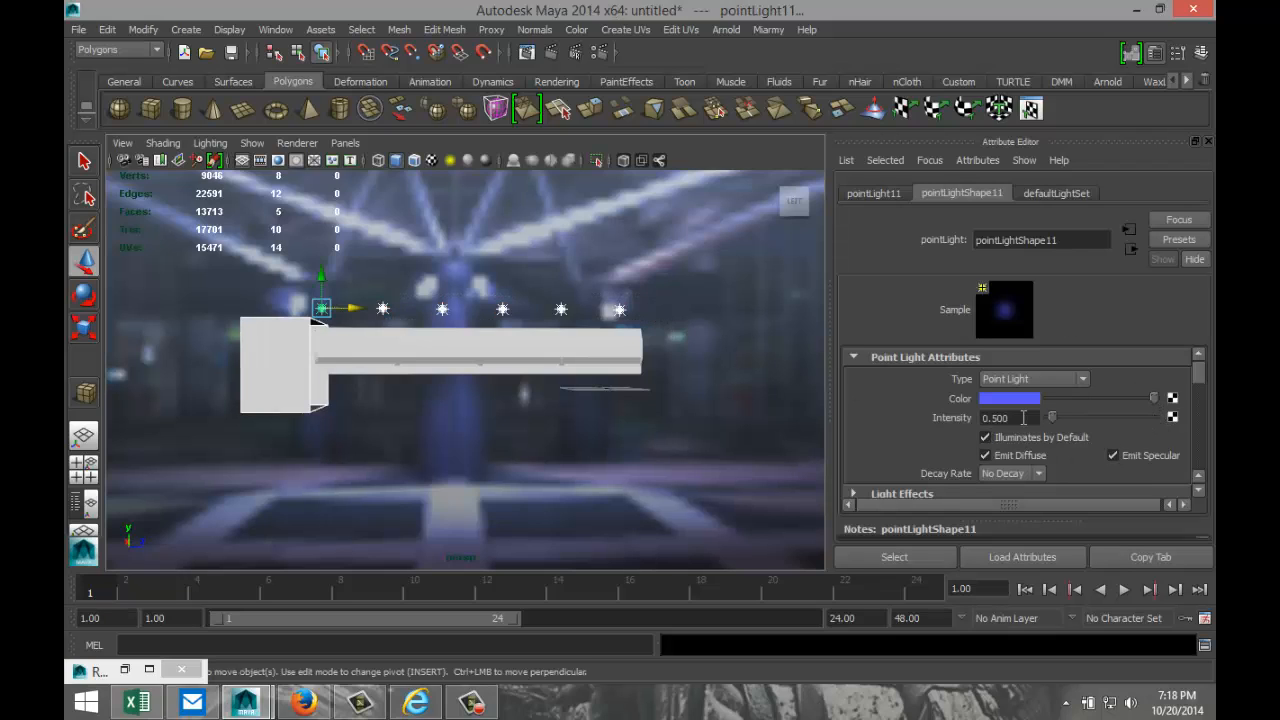
left_click(984, 418)
type("1")
key("Return")
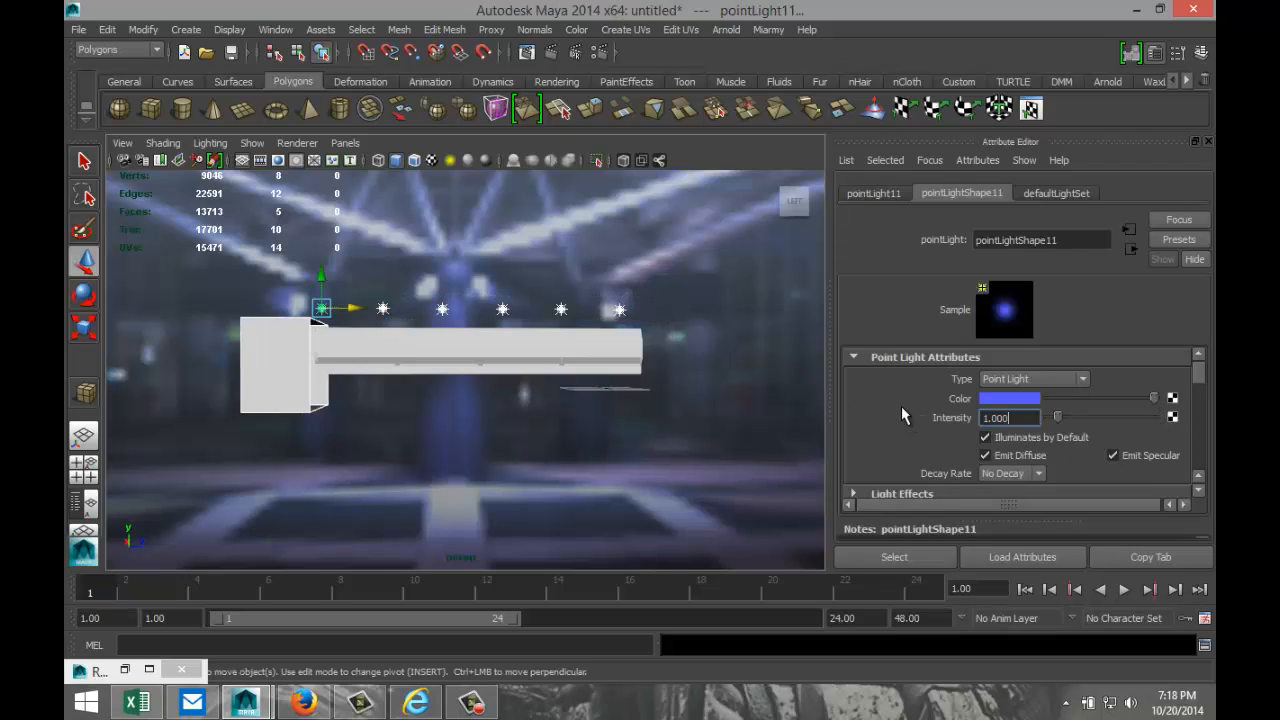
- Create an area light and move it forward and up to the corridor's open front end
left_click_drag(480, 491, 424, 477, "alt")
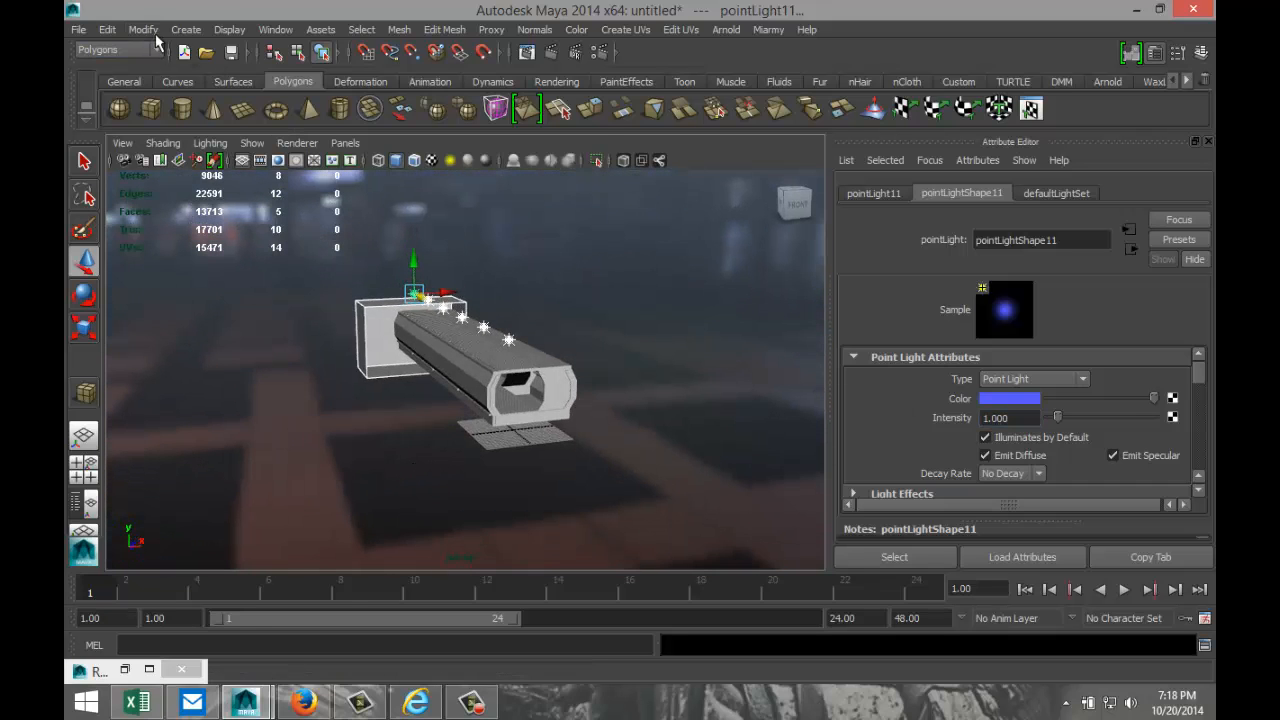
left_click(183, 30)
mouse_move(238, 112)
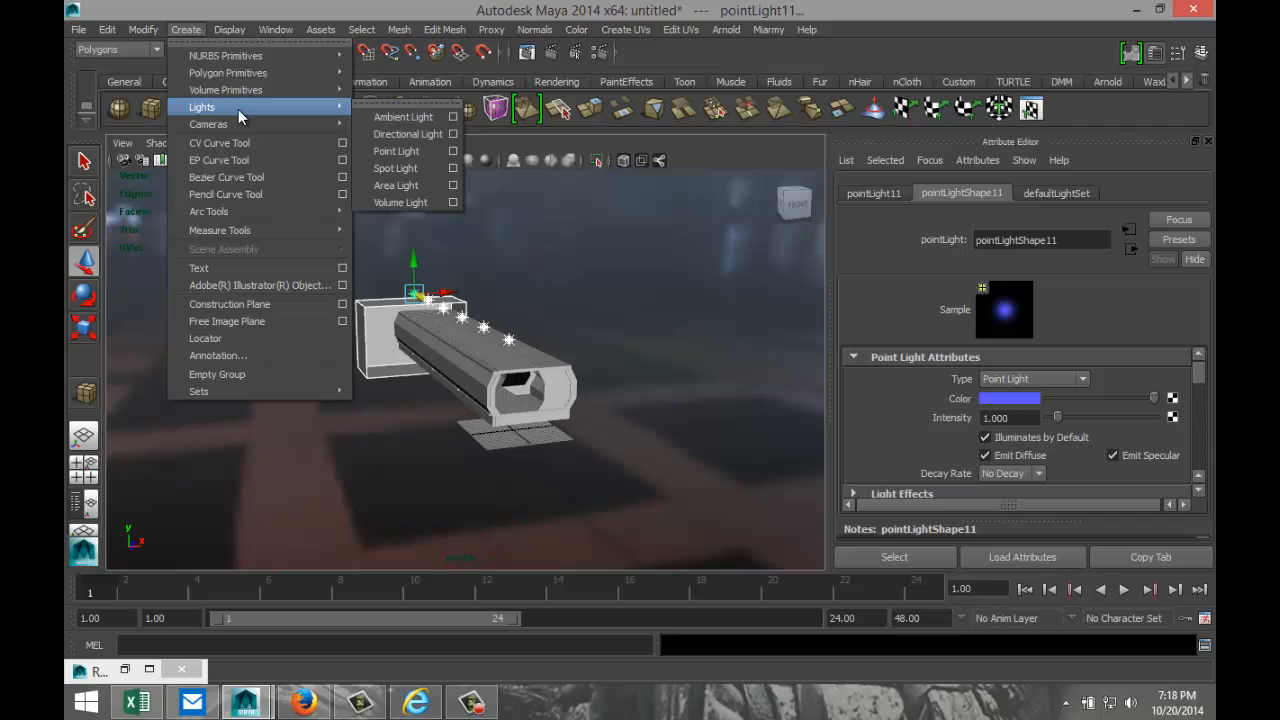
left_click(396, 185)
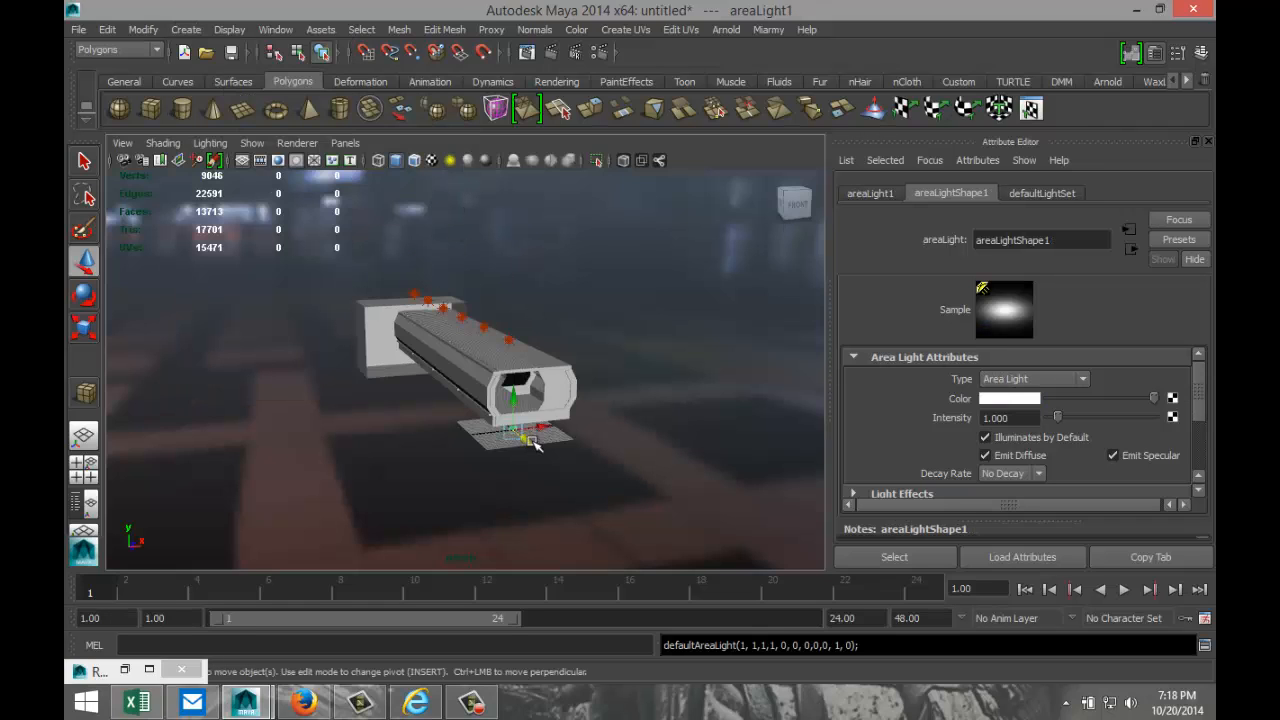
left_click_drag(528, 441, 555, 464)
left_click_drag(541, 418, 541, 376)
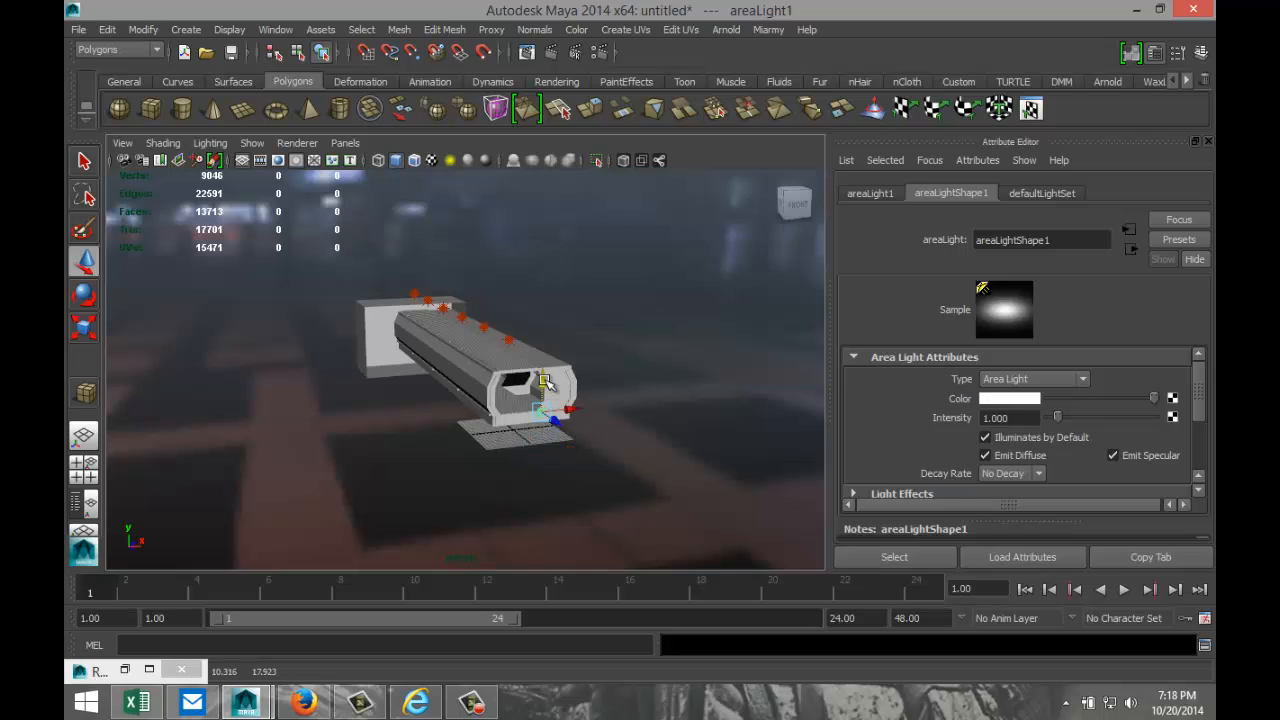
- Reposition the area light along the corridor's length so it sits close to the front opening
key("f")
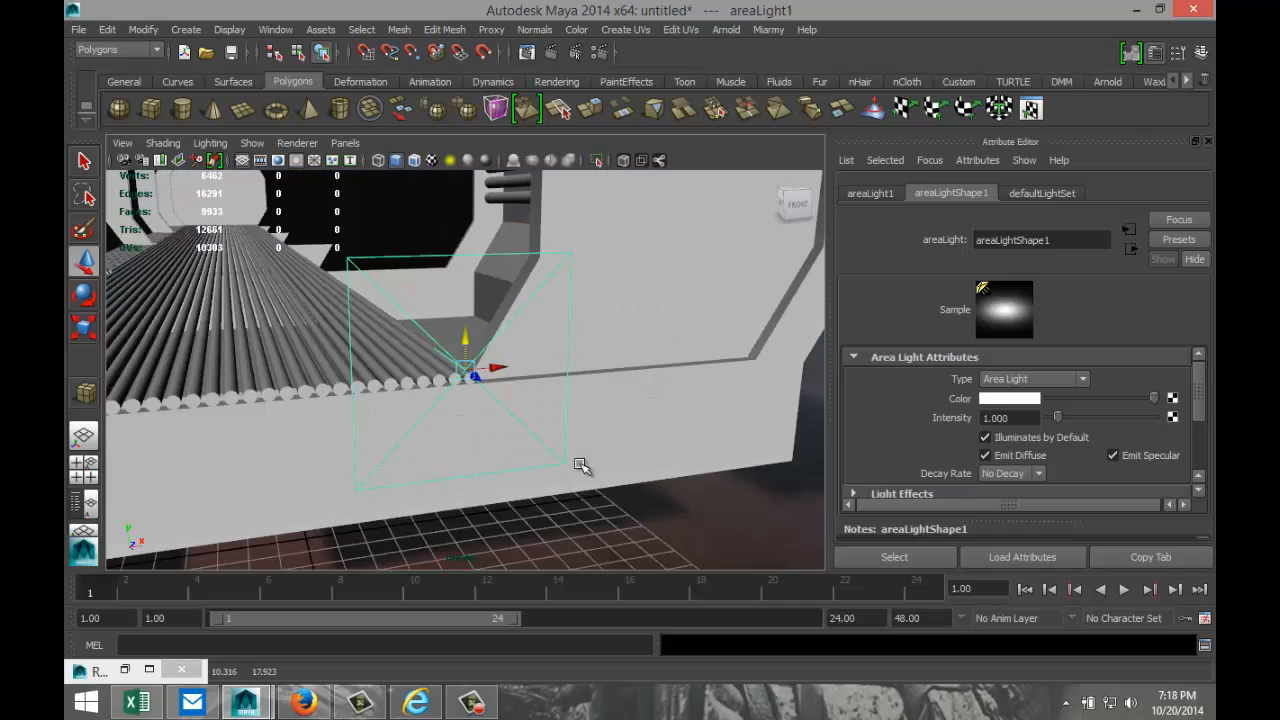
left_click_drag(375, 495, 589, 511, "alt")
left_click_drag(805, 428, 506, 405)
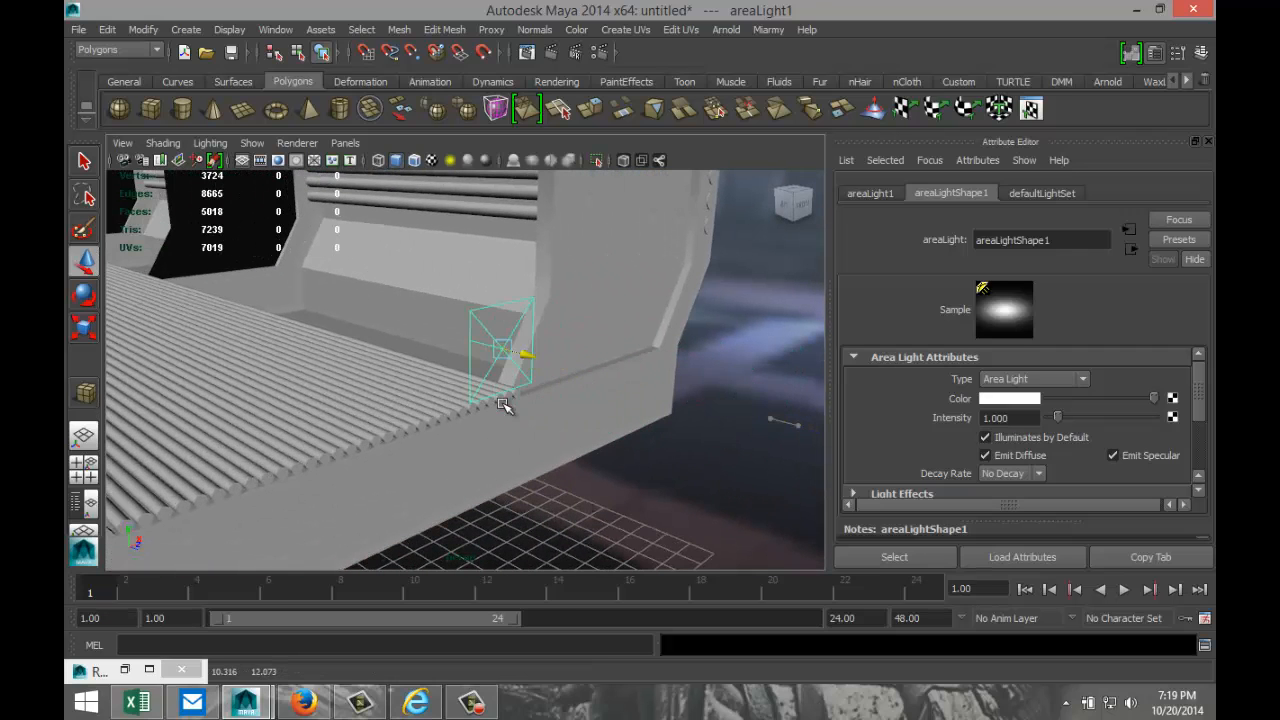
left_click_drag(437, 438, 520, 443, "alt")
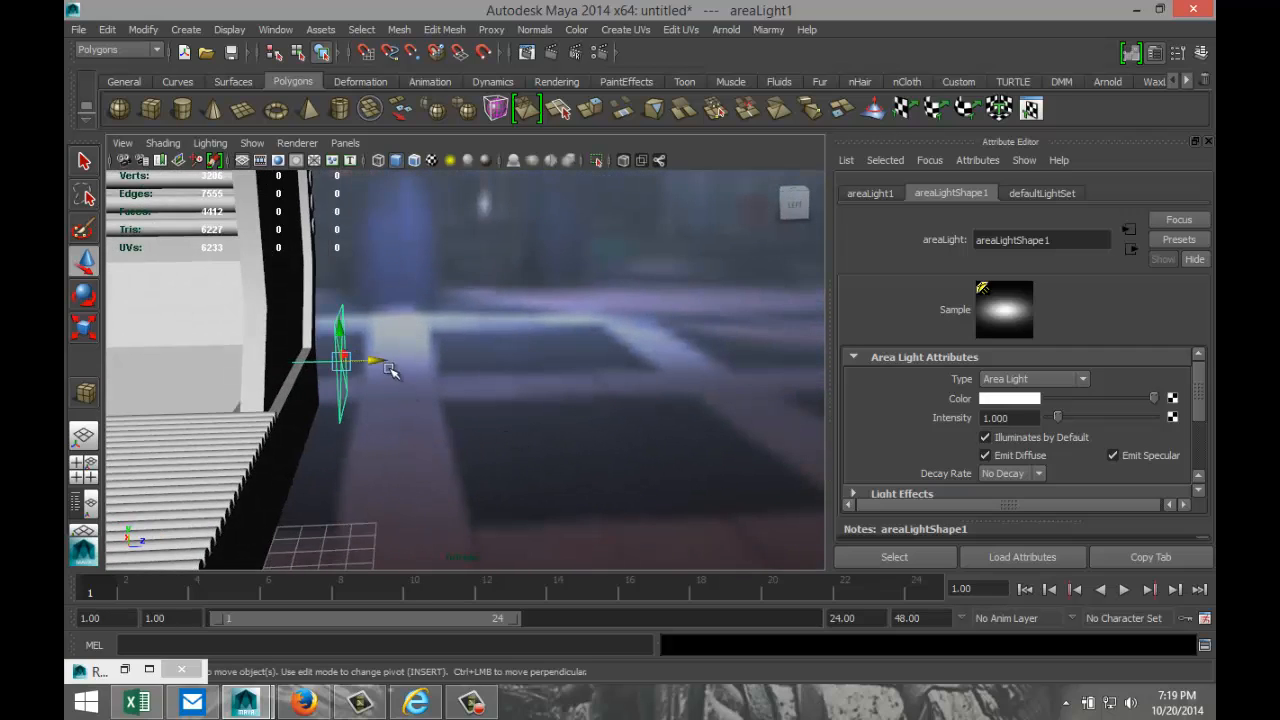
left_click_drag(378, 362, 313, 366)
left_click_drag(471, 411, 367, 439, "alt")
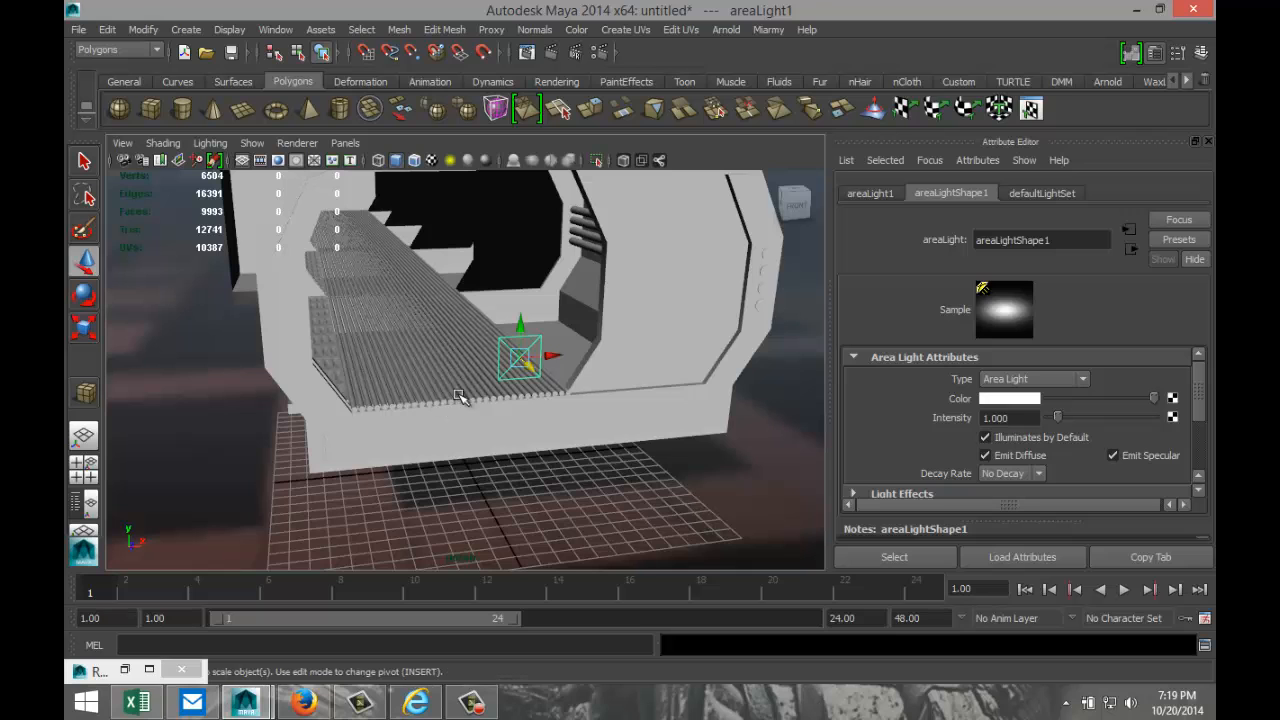
- Scale the area light up to about the size of the corridor's front opening and center it over that opening
key("r")
left_click_drag(530, 367, 669, 500)
left_click_drag(230, 489, 357, 495, "alt")
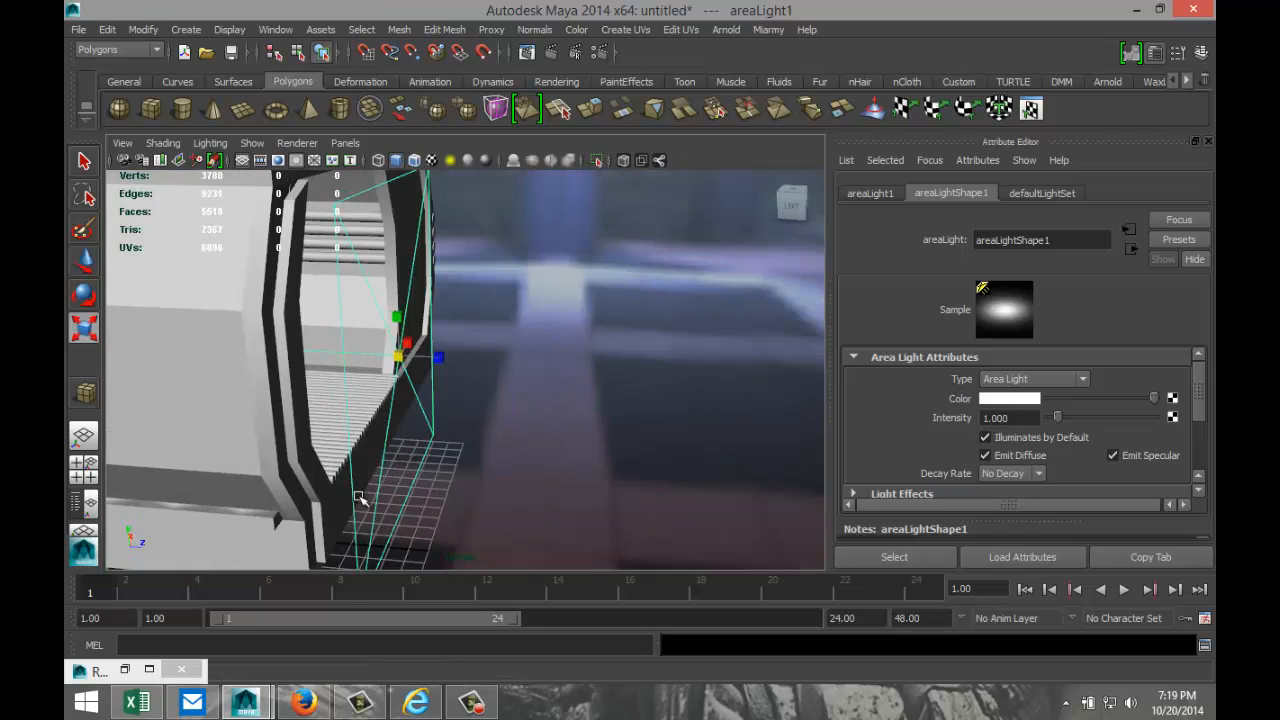
left_click_drag(471, 487, 342, 469, "alt")
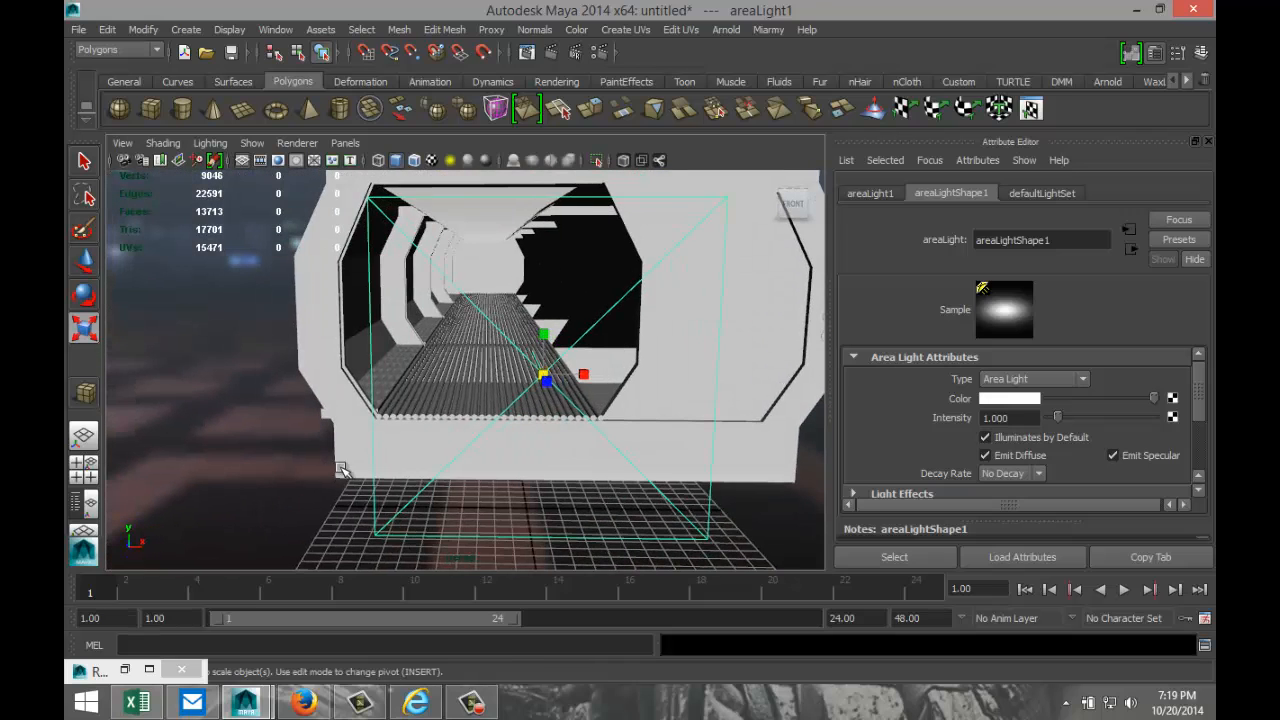
key("w")
left_click_drag(546, 350, 500, 286)
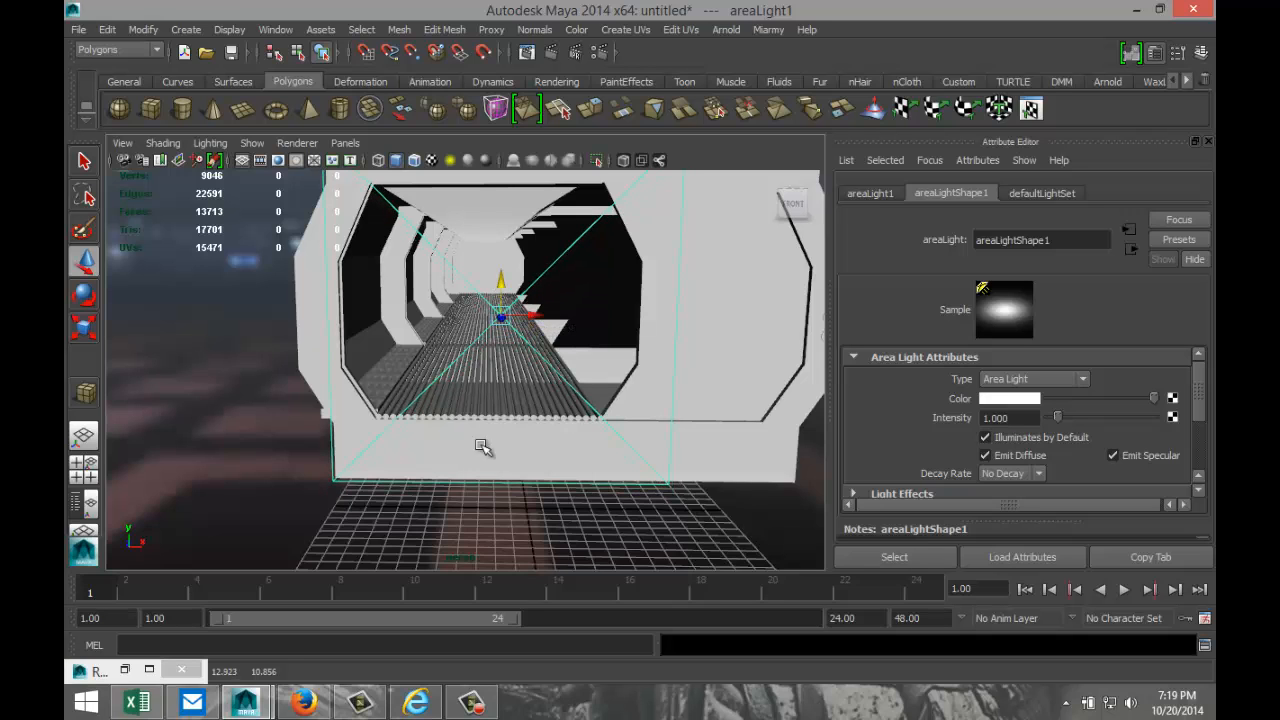
- Set the Shadow Rays of the area light's ray trace shadows to 4
left_click_drag(403, 491, 826, 516, "alt")
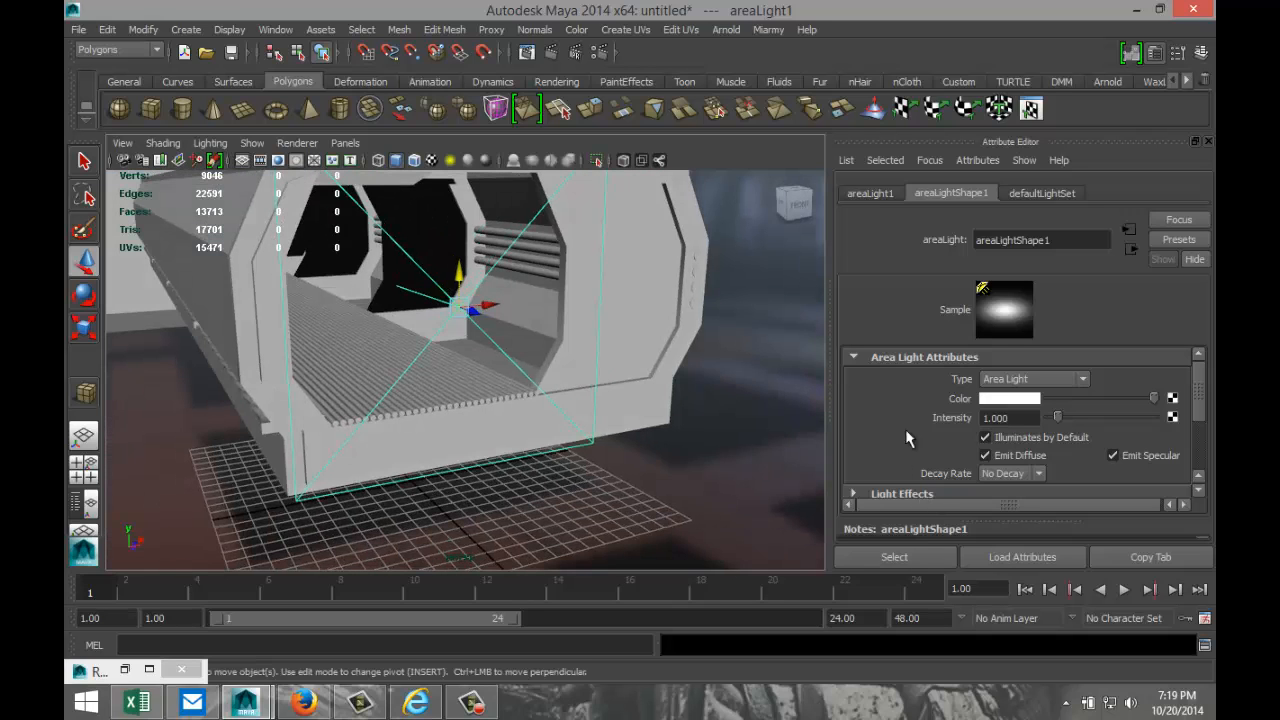
scroll(924, 428, "down", 3)
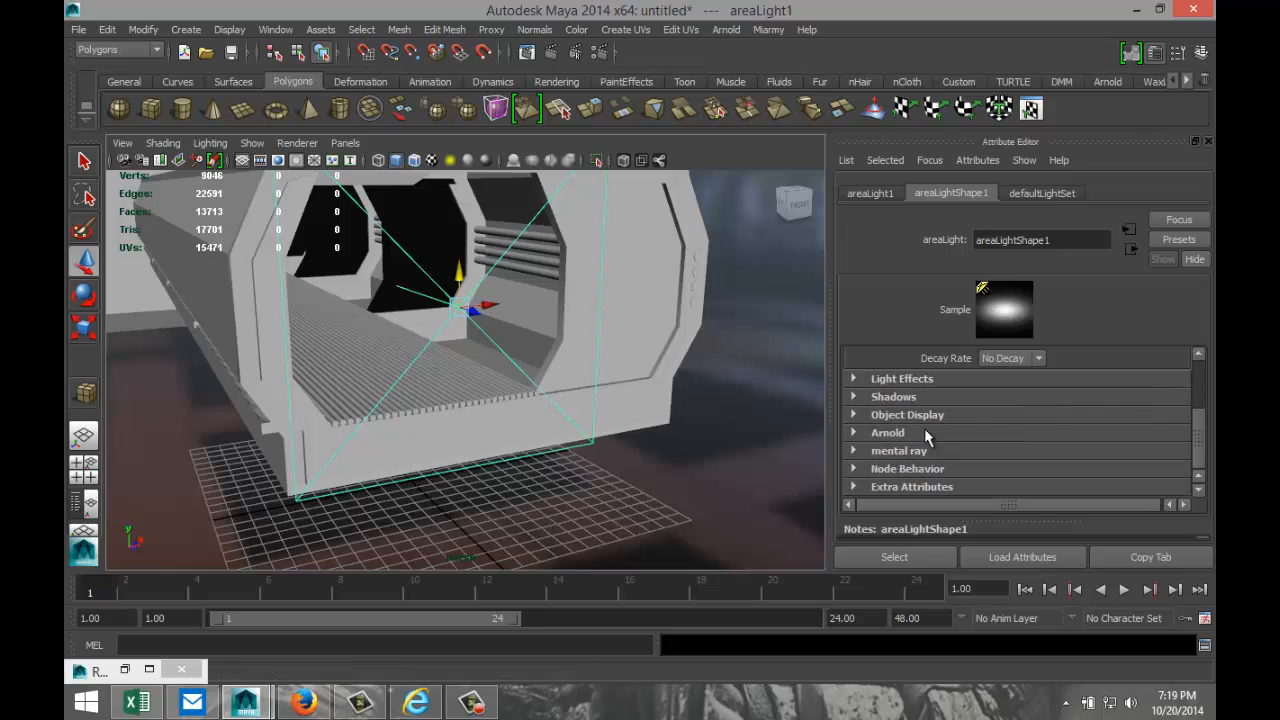
left_click(853, 397)
scroll(1063, 433, "down", 5)
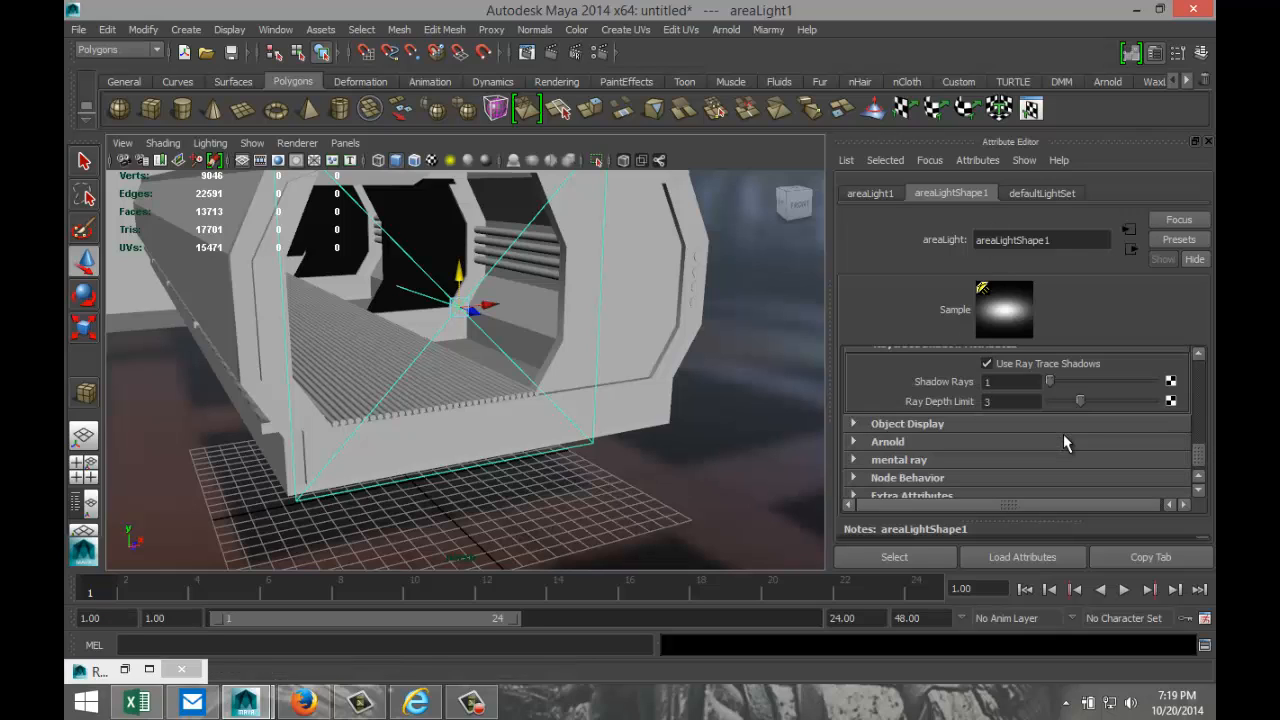
scroll(1060, 434, "up", 4)
scroll(1032, 438, "down", 4)
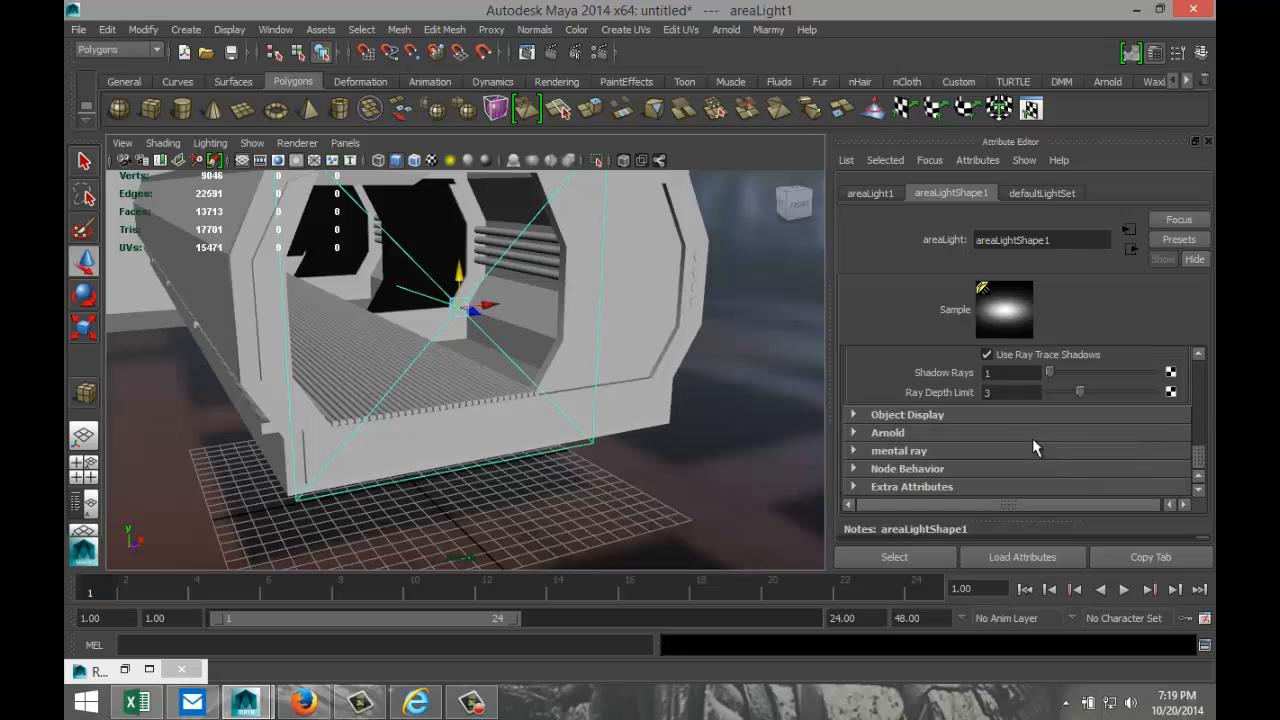
left_click(1012, 373)
type("4")
key("Tab")
left_click(1013, 375)
scroll(1169, 392, "up", 10)
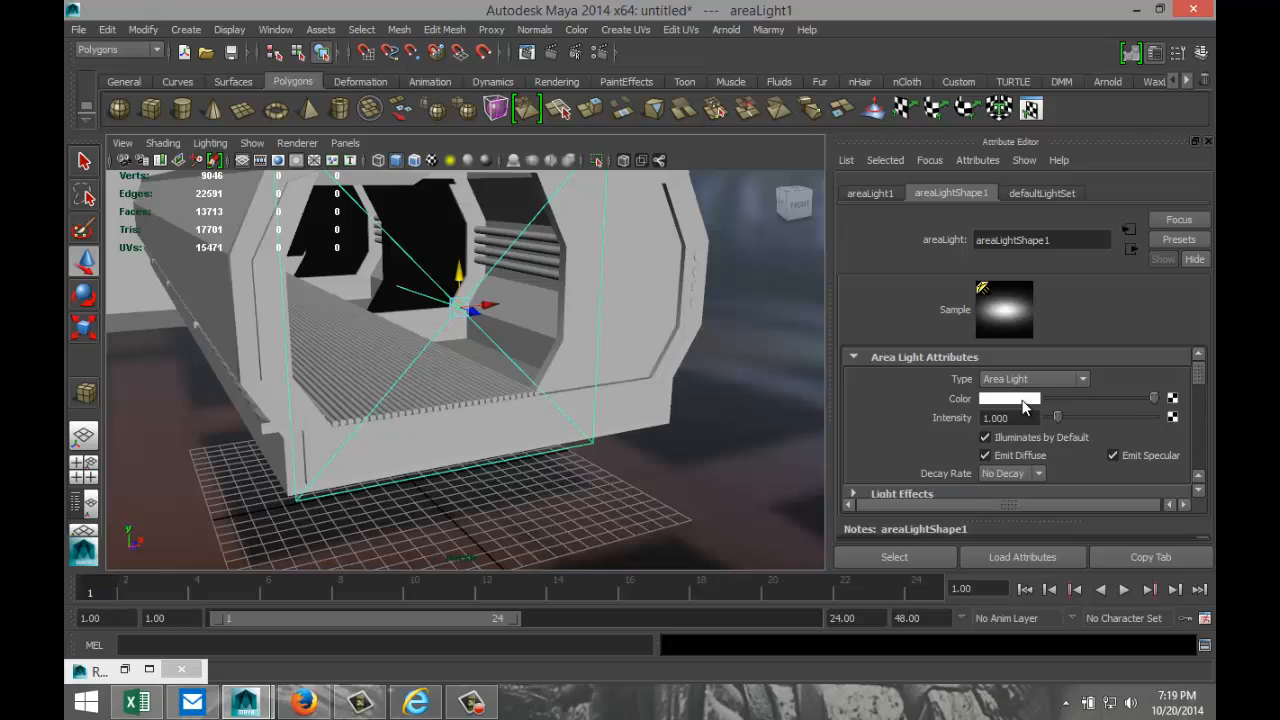
- Change the area light's color to a darker green with hue 120, saturation 1 and value about 0.635
left_click(1010, 398)
left_click(996, 353)
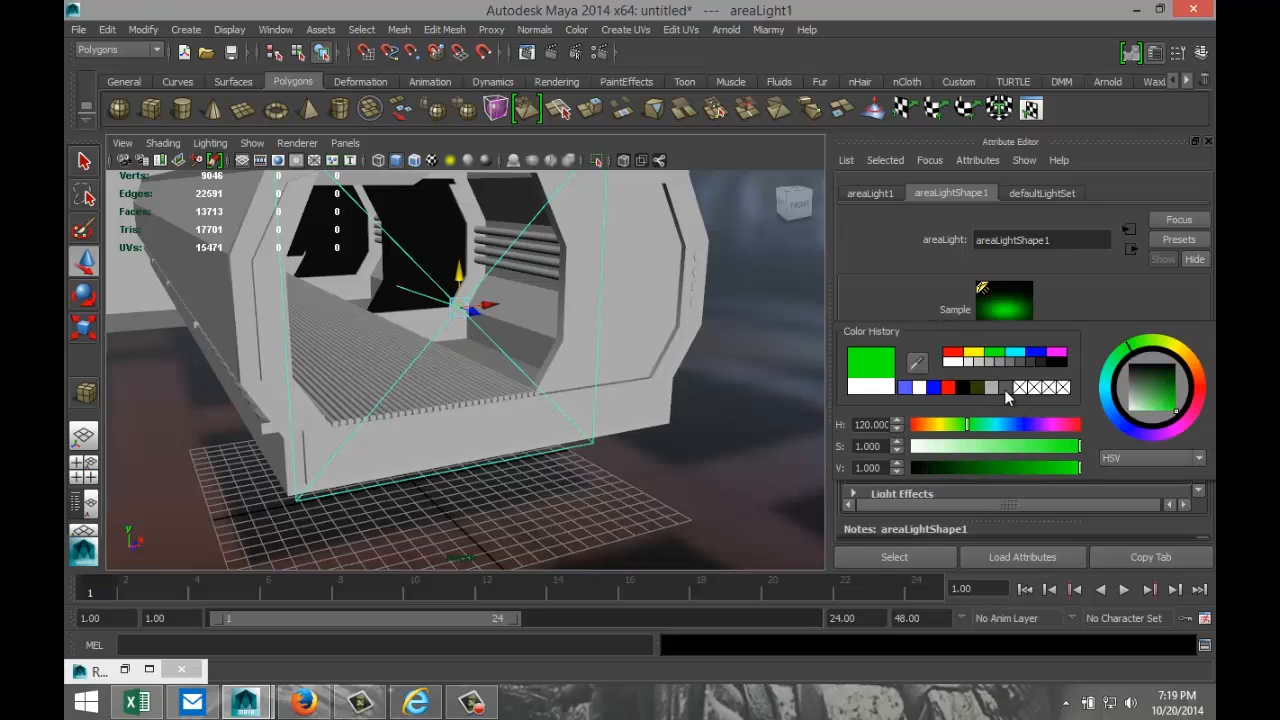
left_click_drag(1077, 470, 1021, 472)
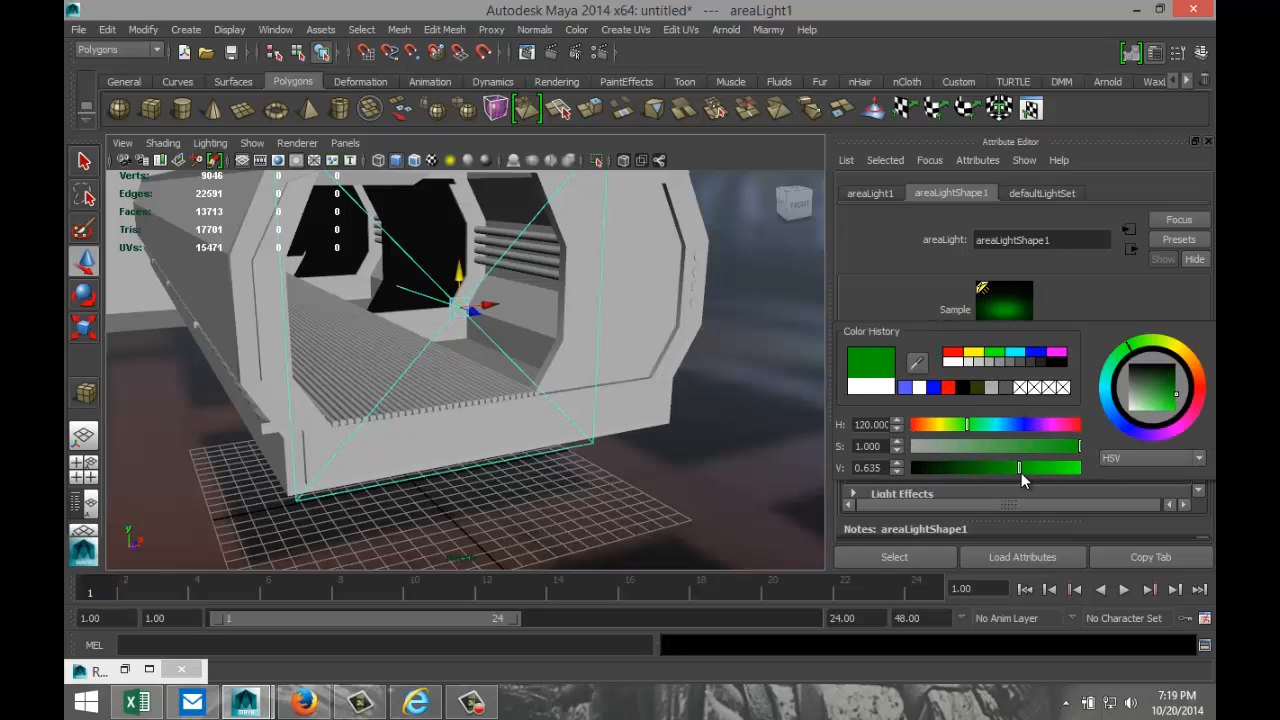
- Render the corridor from the Corridor camera bookmark to check the green area light
left_click(122, 143)
mouse_move(225, 364)
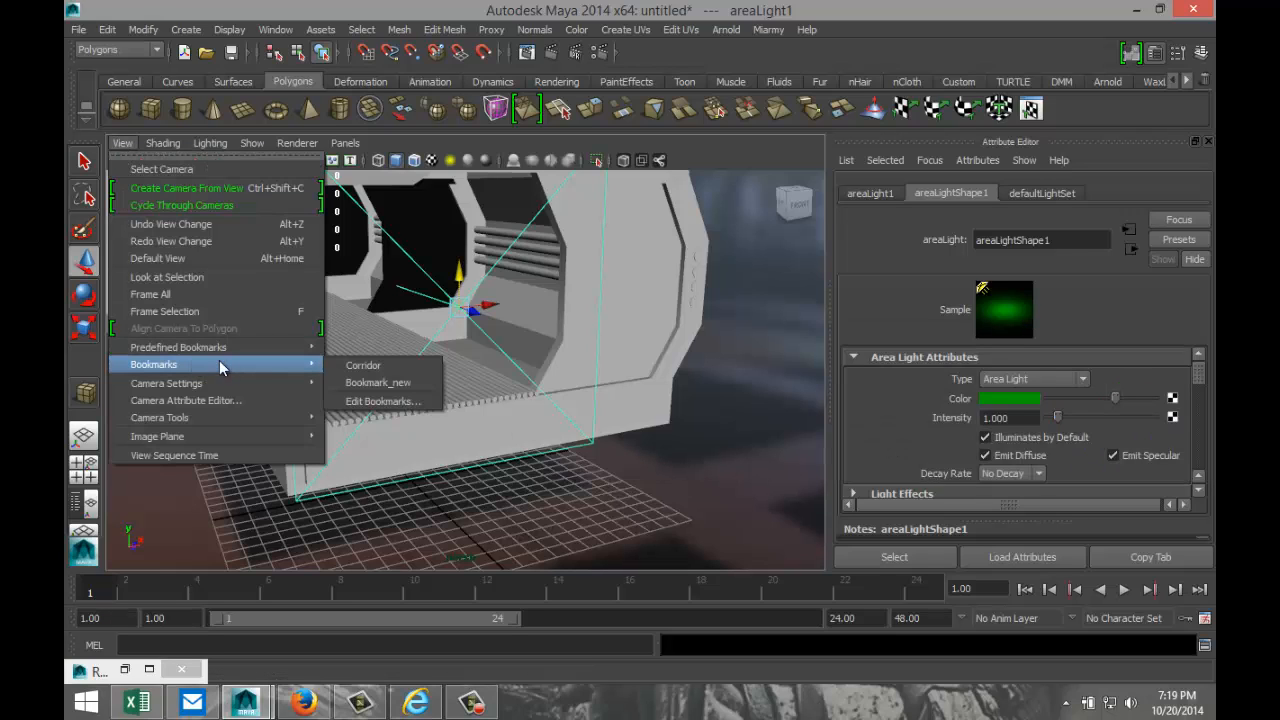
left_click(387, 370)
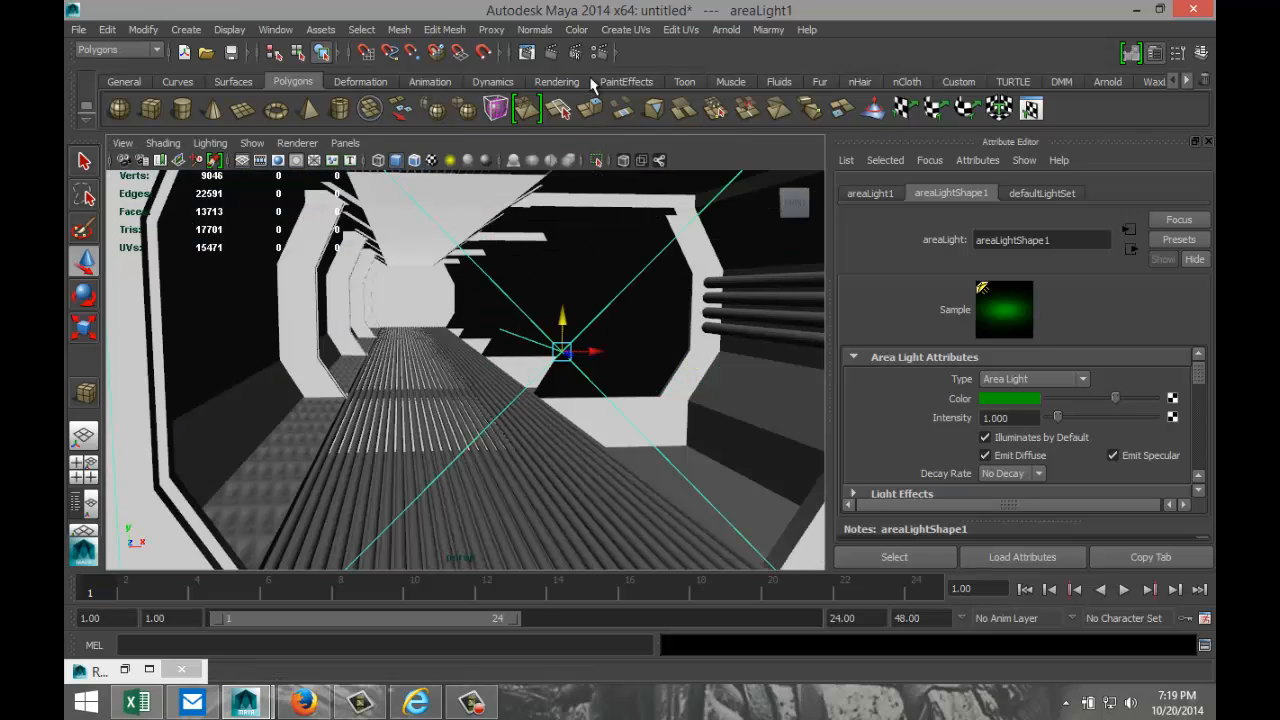
left_click(552, 55)
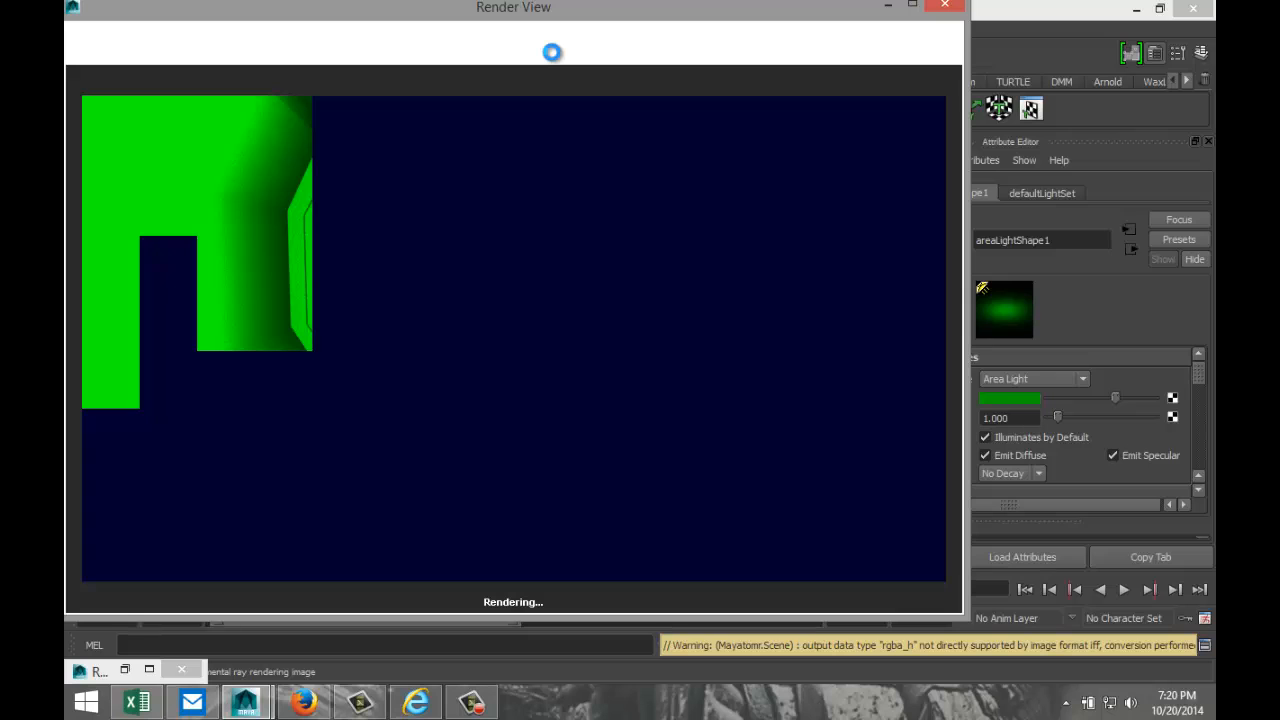
left_click(944, 5)
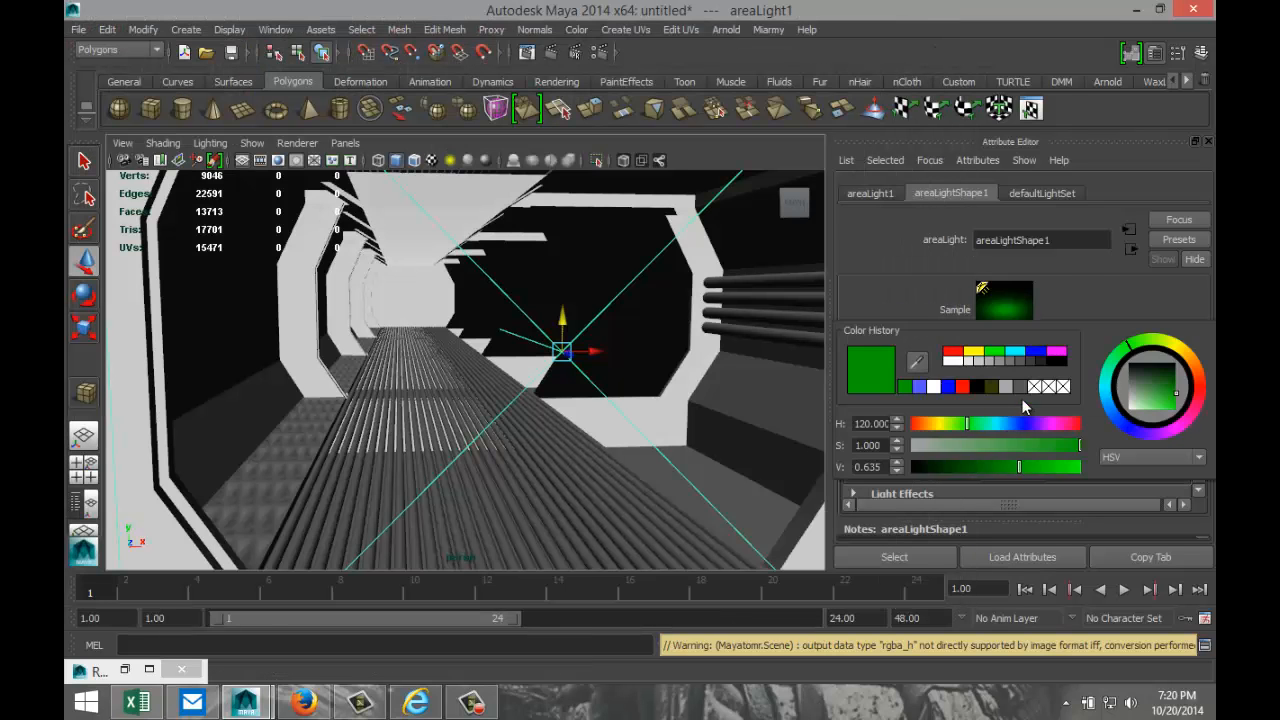
- Change the area light's color to a pale green with saturation 0.163 and value 1, and test render the corridor
left_click(1026, 404)
left_click_drag(1029, 465, 945, 448)
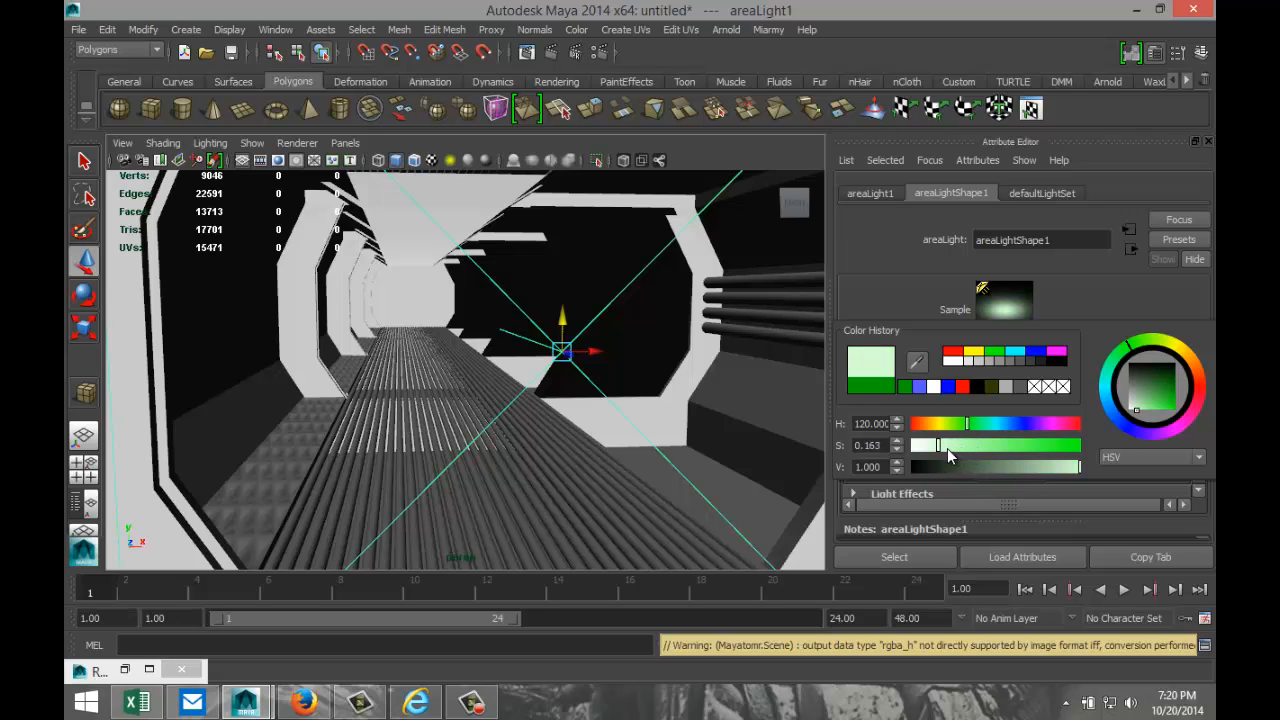
left_click(550, 54)
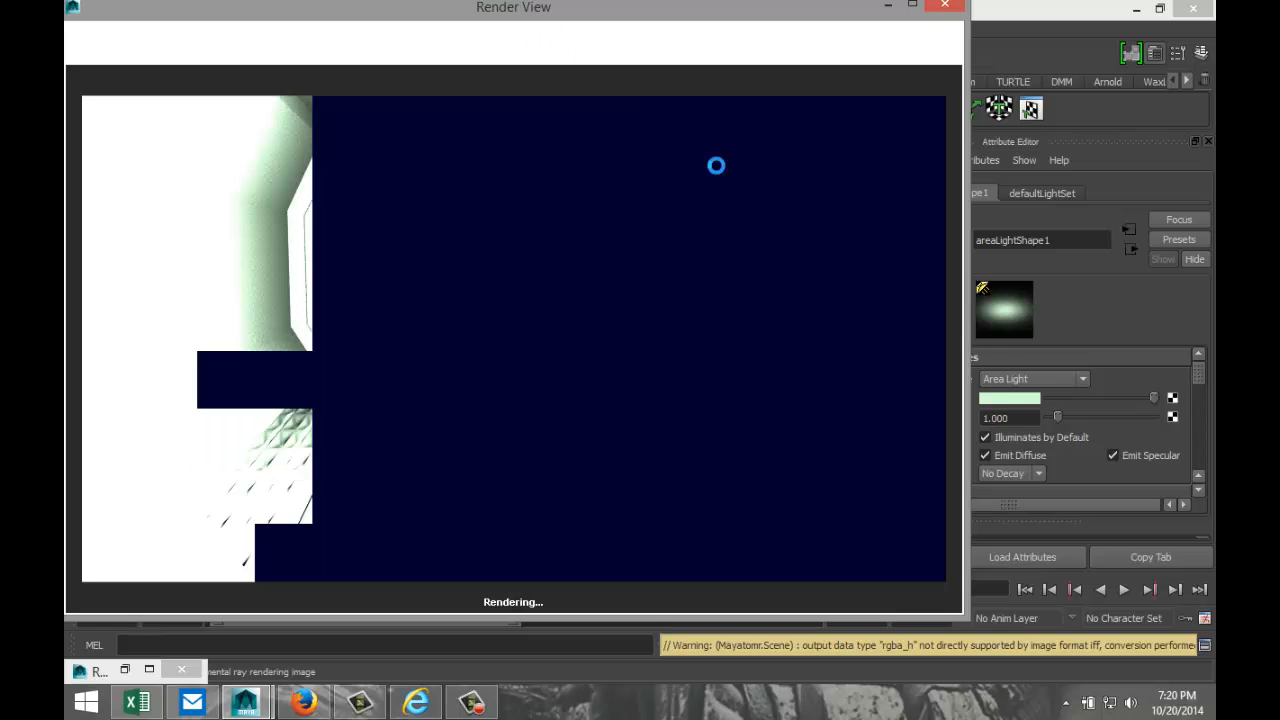
left_click(946, 10)
- Set the area light's intensity to 0.2 and test render the corridor
left_click_drag(1028, 417, 929, 421)
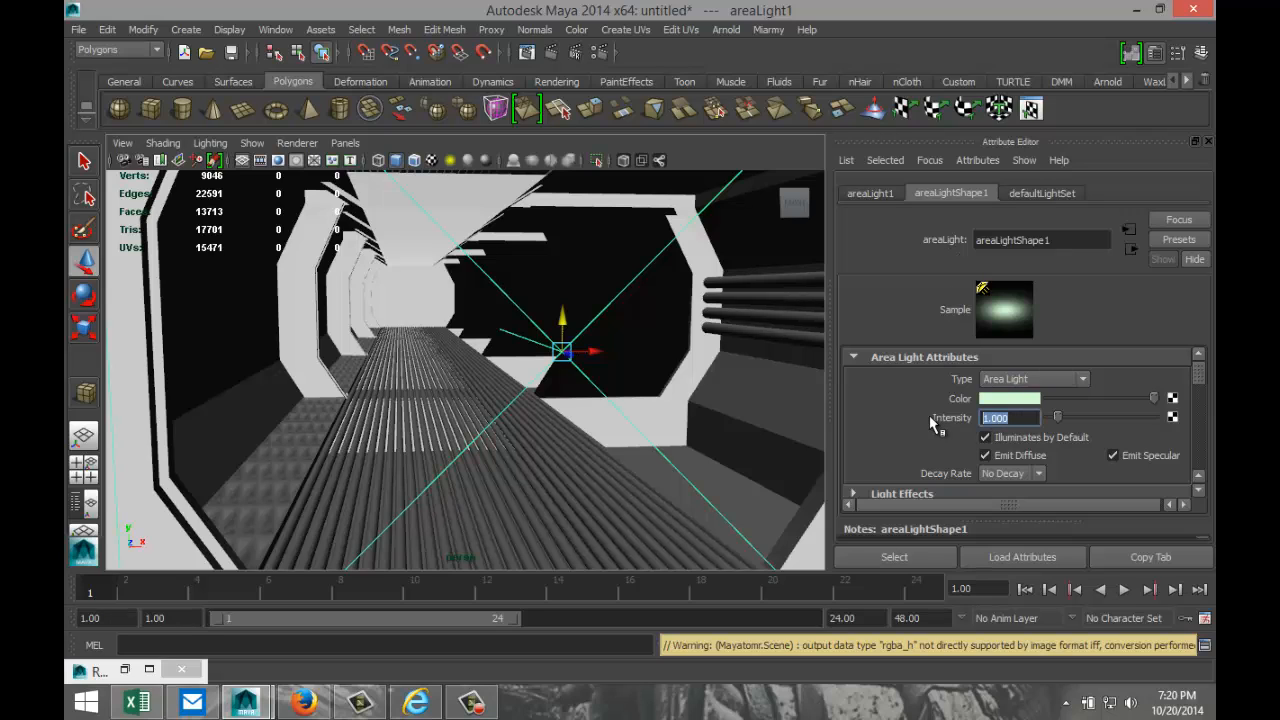
type("0.20")
key("Return")
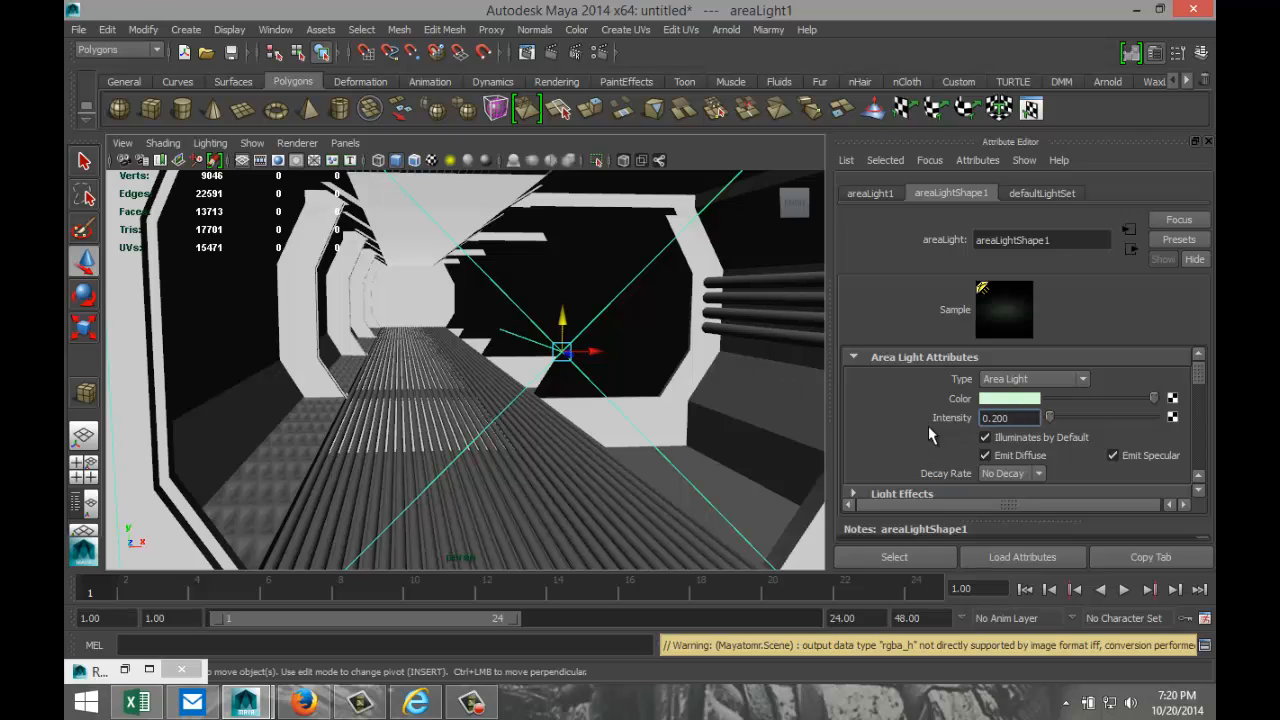
scroll(925, 436, "down", 2)
scroll(925, 437, "down", 4)
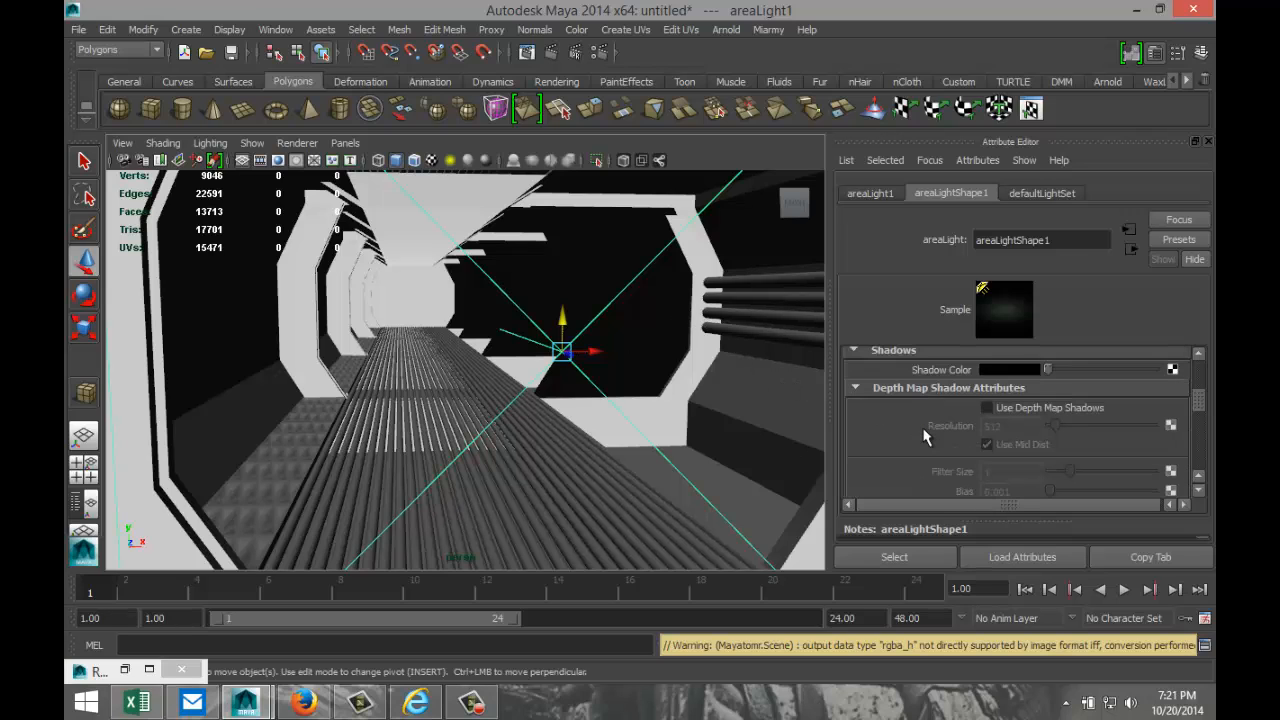
scroll(927, 428, "down", 11)
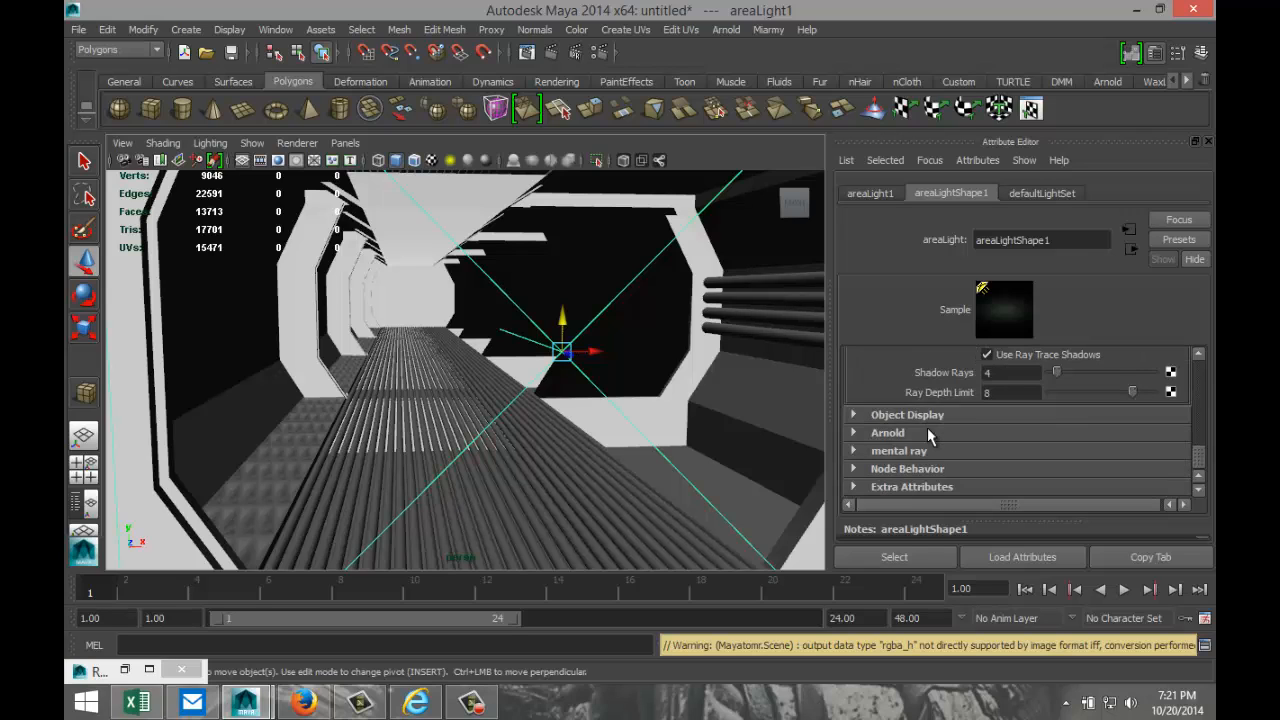
scroll(927, 427, "down", 3)
scroll(925, 432, "up", 15)
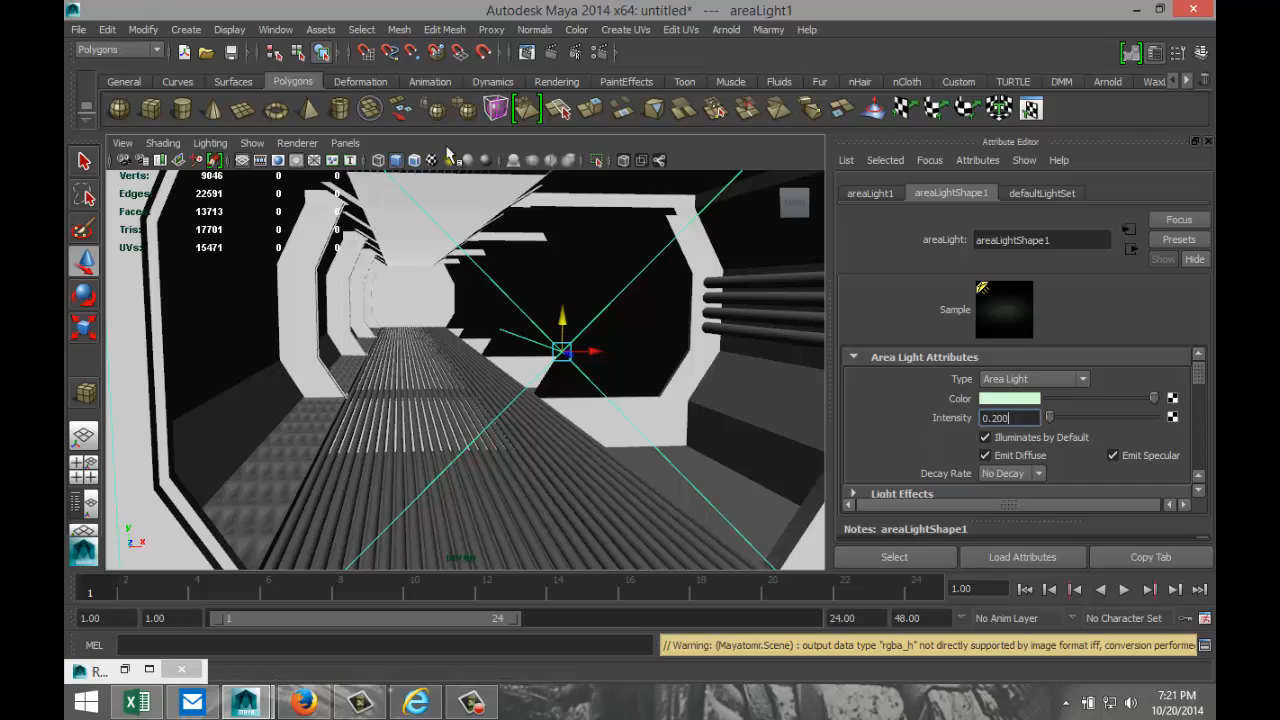
left_click(551, 54)
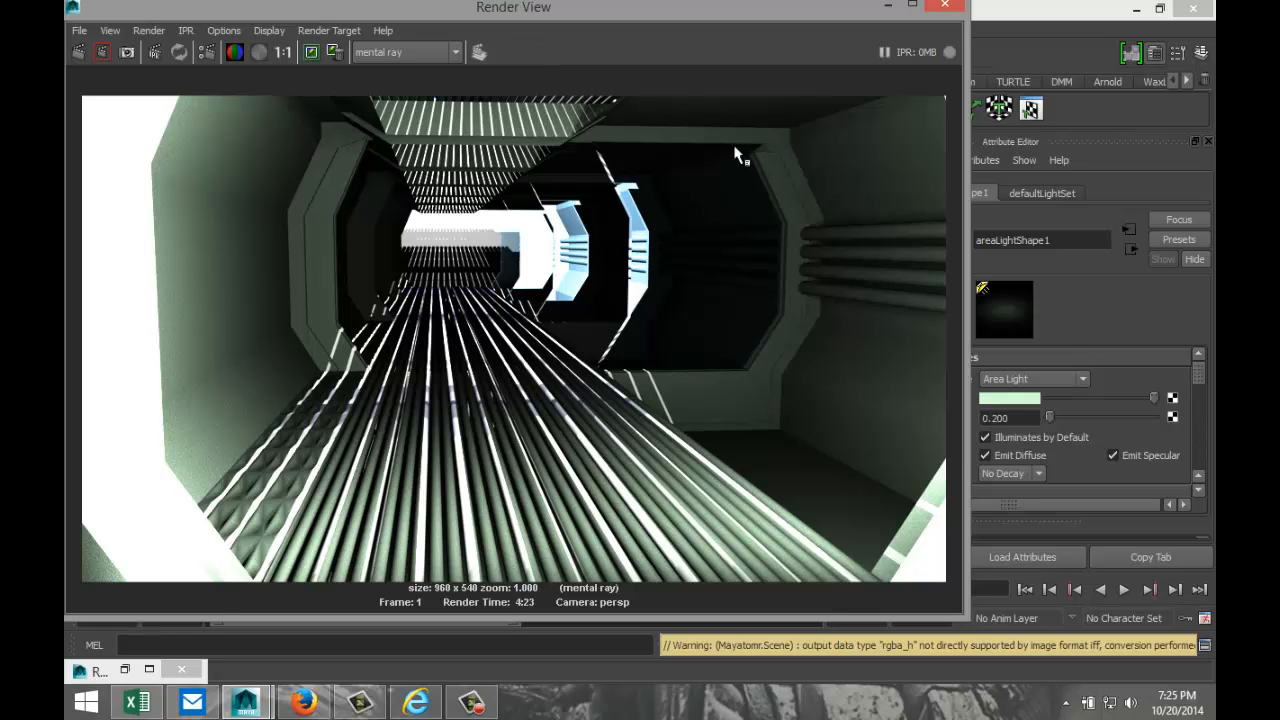
left_click(946, 9)
- Delete the area light in front of the corridor's opening
scroll(617, 306, "down", 8)
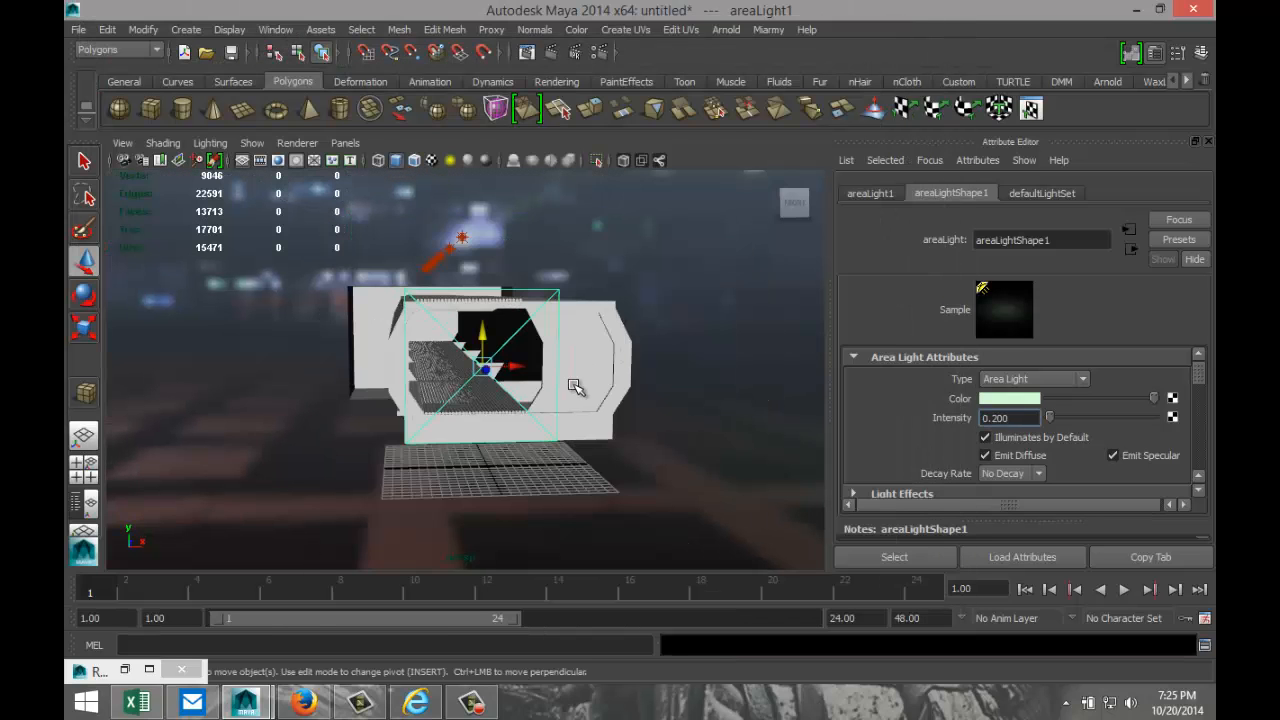
scroll(578, 389, "up", 3)
left_click_drag(589, 424, 588, 403, "alt")
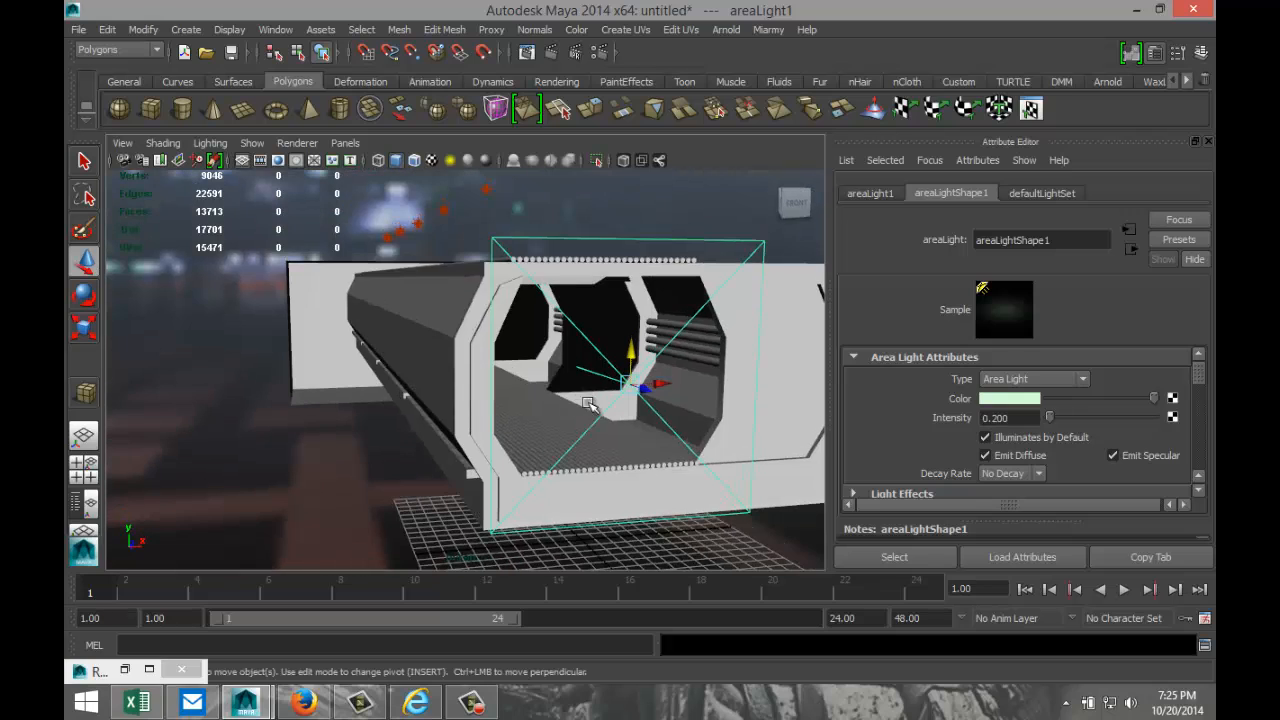
left_click(578, 219)
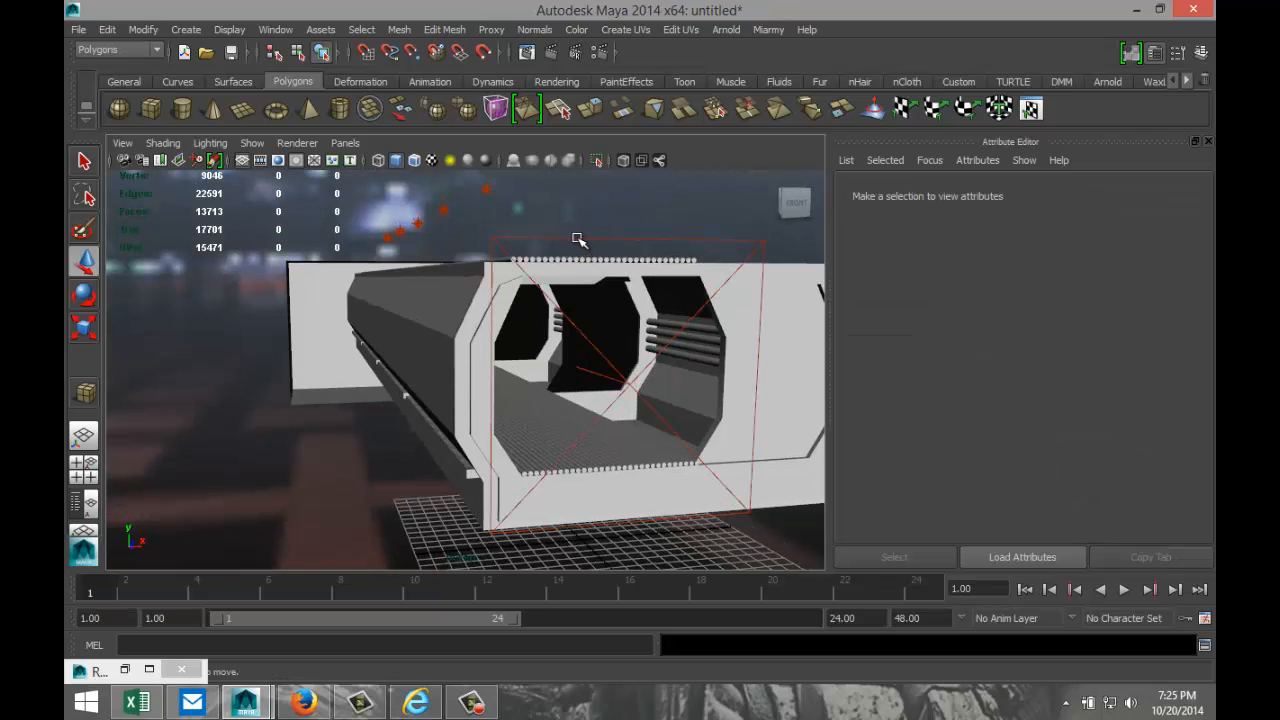
left_click(578, 240)
left_click(579, 242)
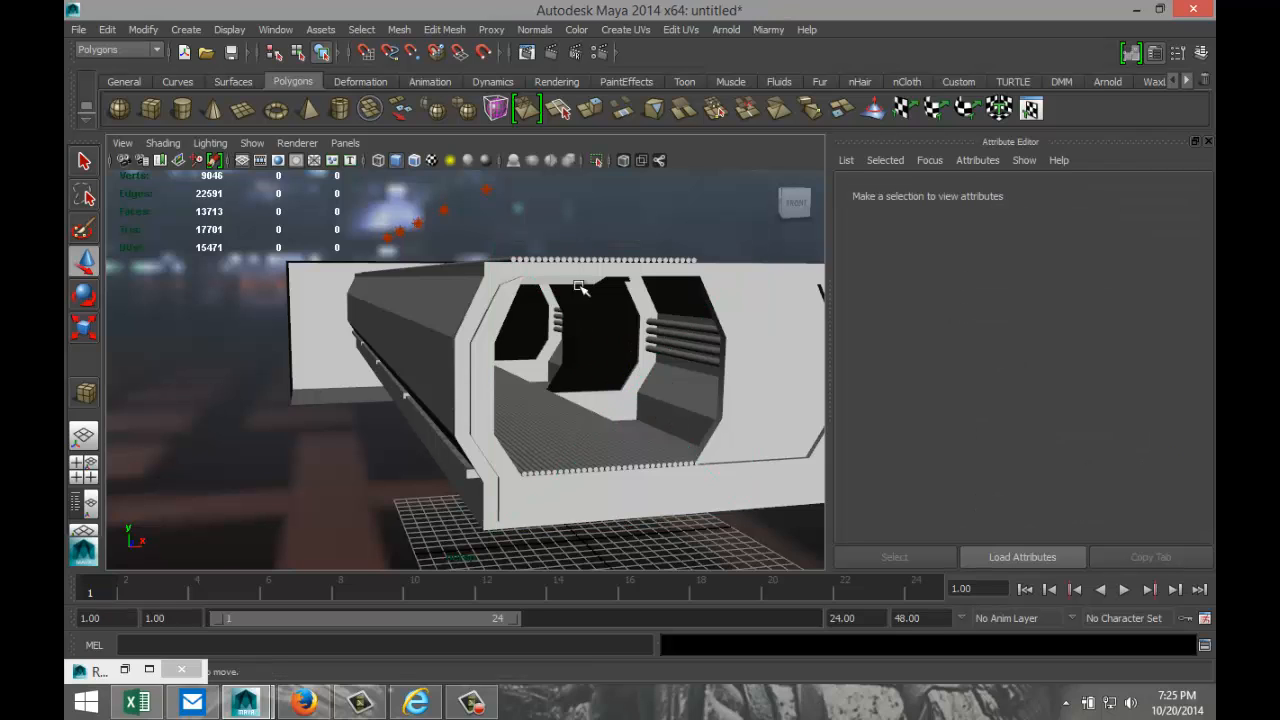
- Select the groove edges on the side panel at the corridor's front end in edge mode
scroll(741, 449, "up", 5)
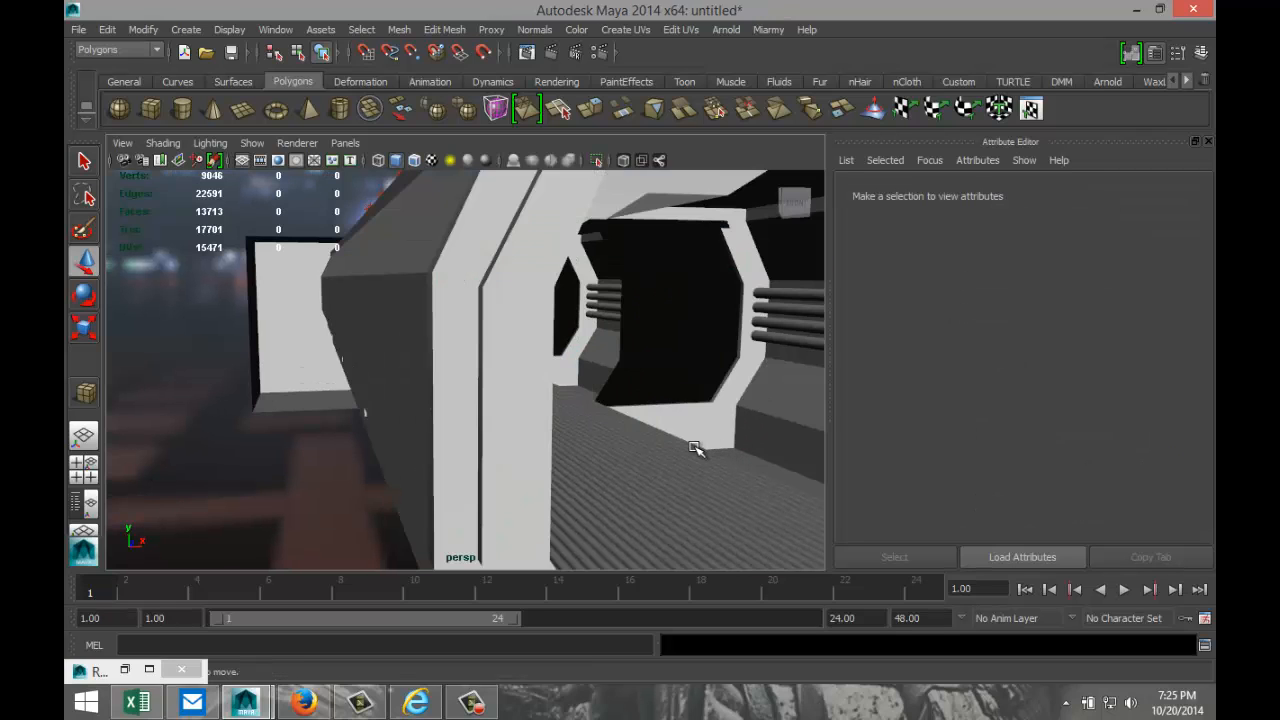
middle_click_drag(696, 447, 567, 426, "alt")
scroll(568, 428, "down", 5)
scroll(569, 429, "up", 3)
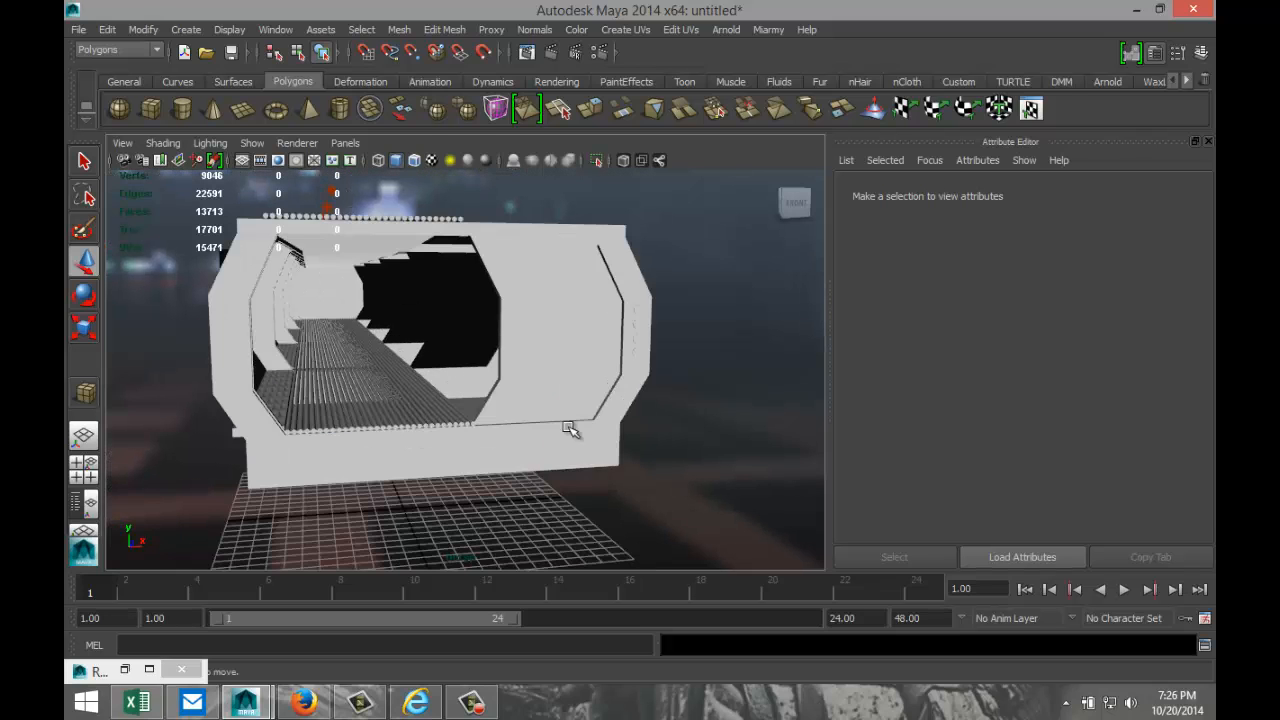
left_click_drag(487, 445, 503, 455, "alt")
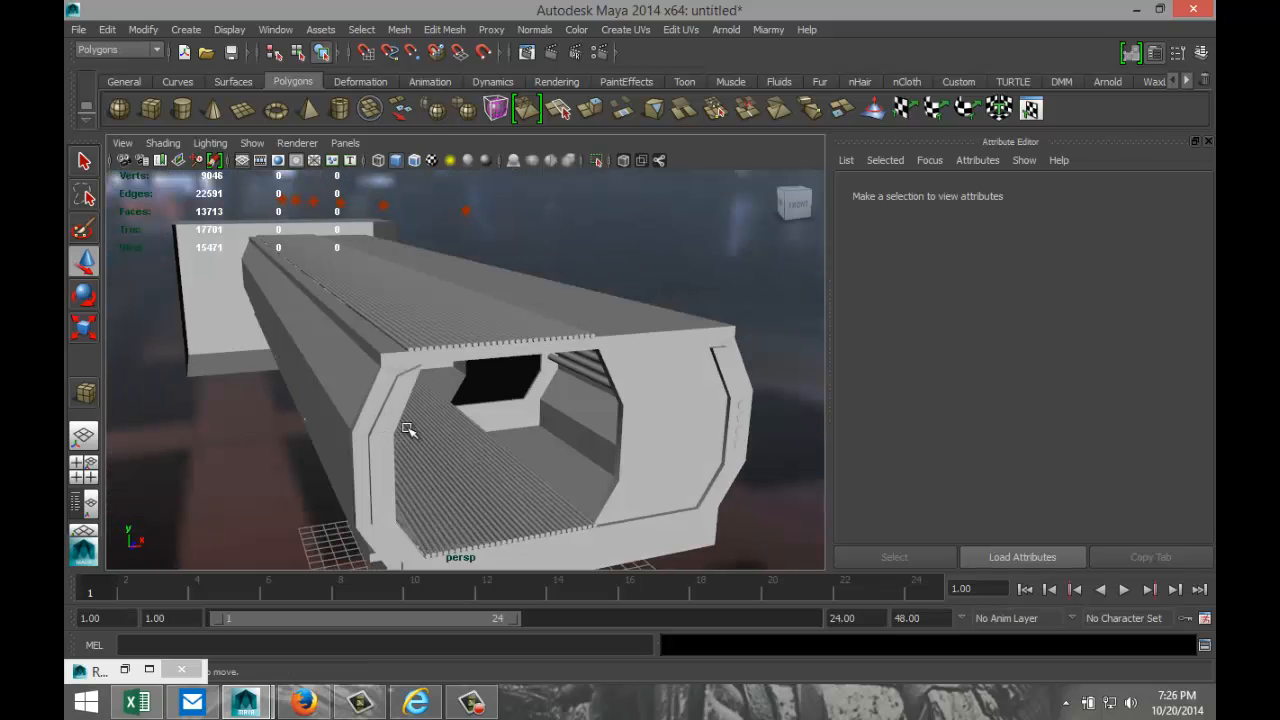
right_click(614, 386)
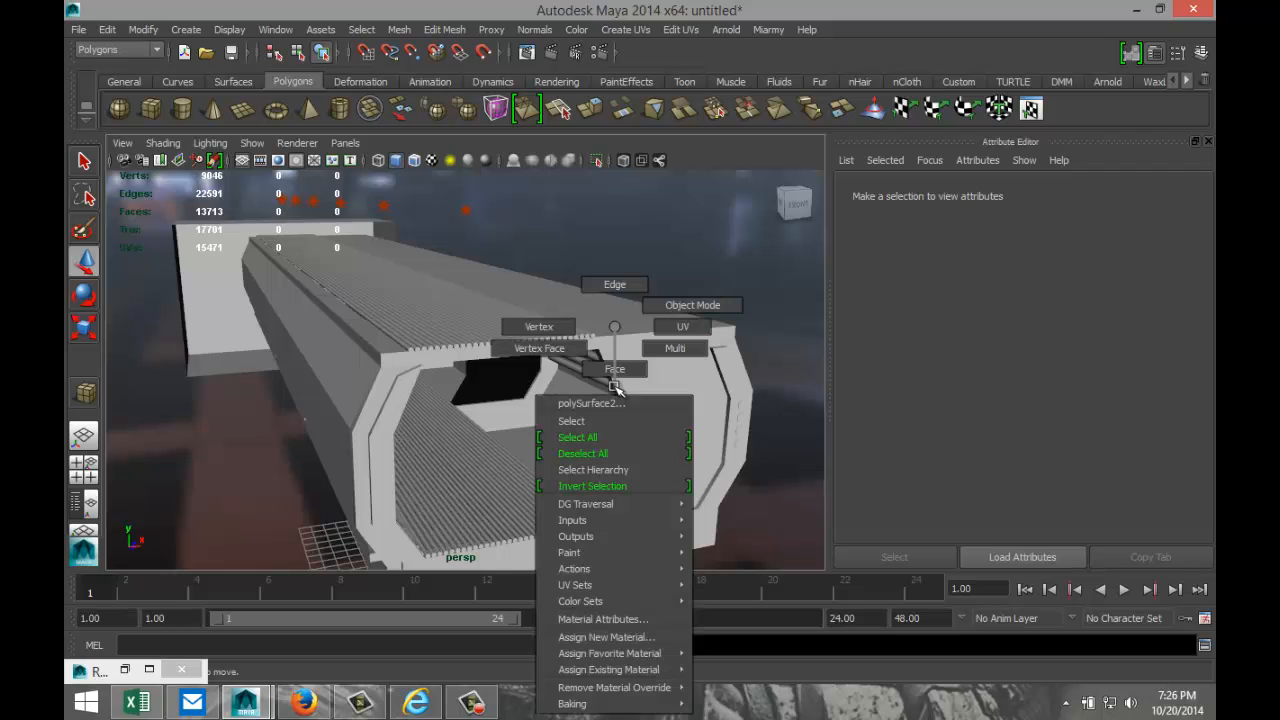
left_click(614, 284)
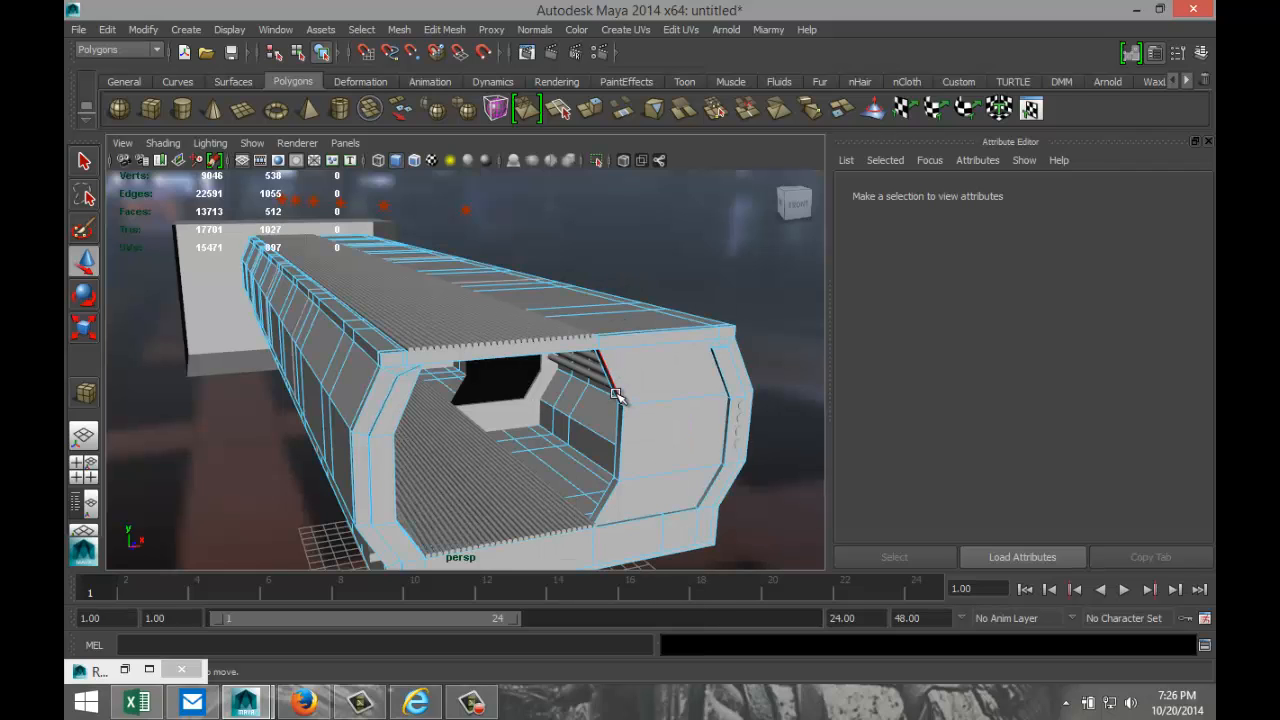
left_click(614, 392)
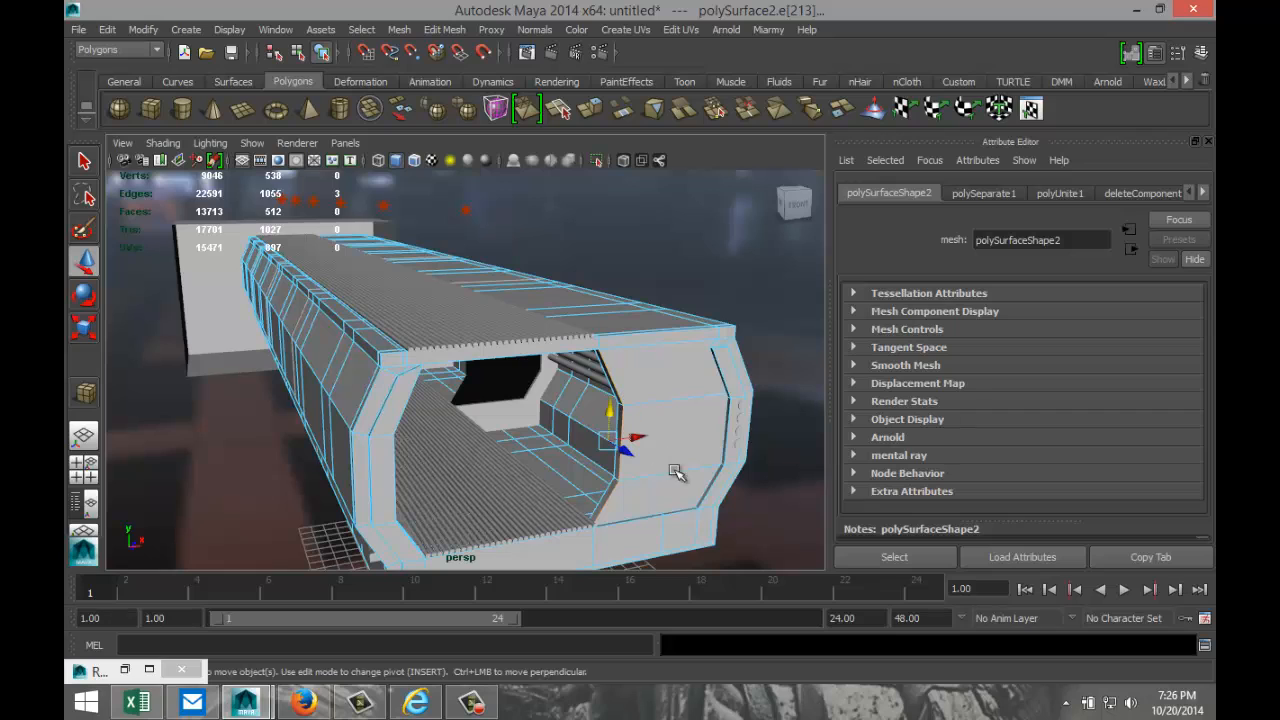
left_click(727, 440)
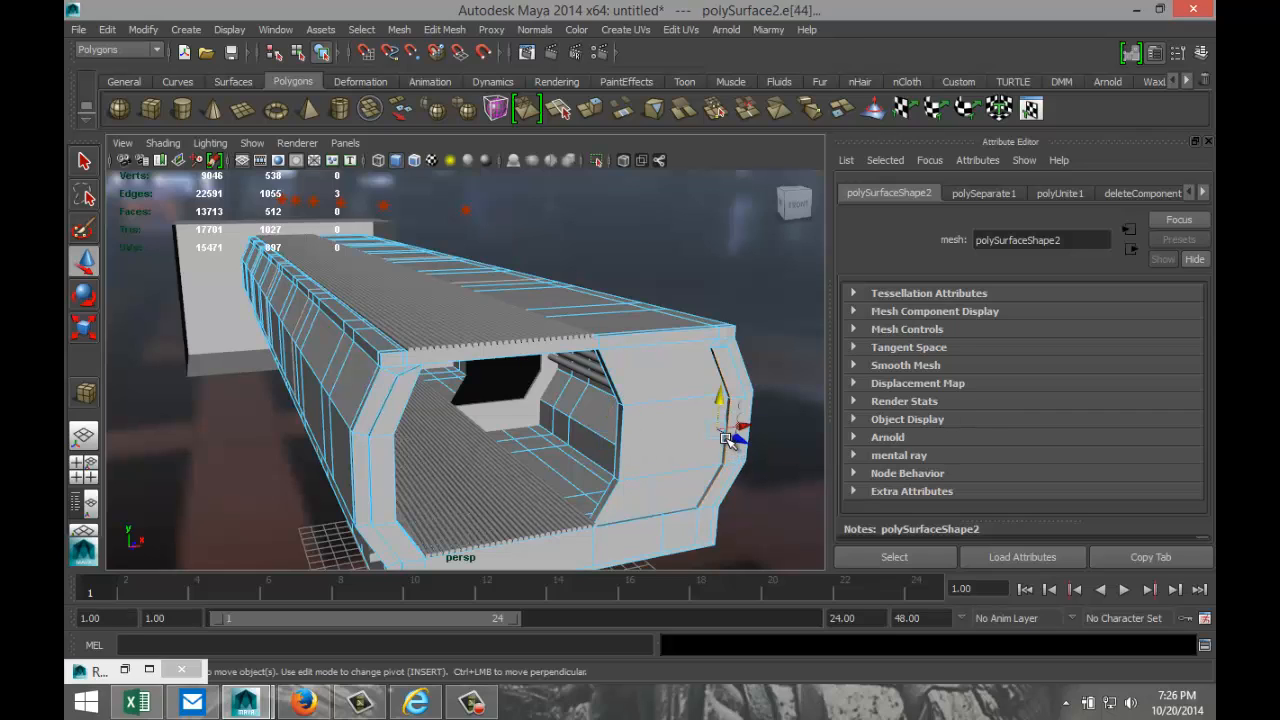
scroll(716, 444, "down", 3)
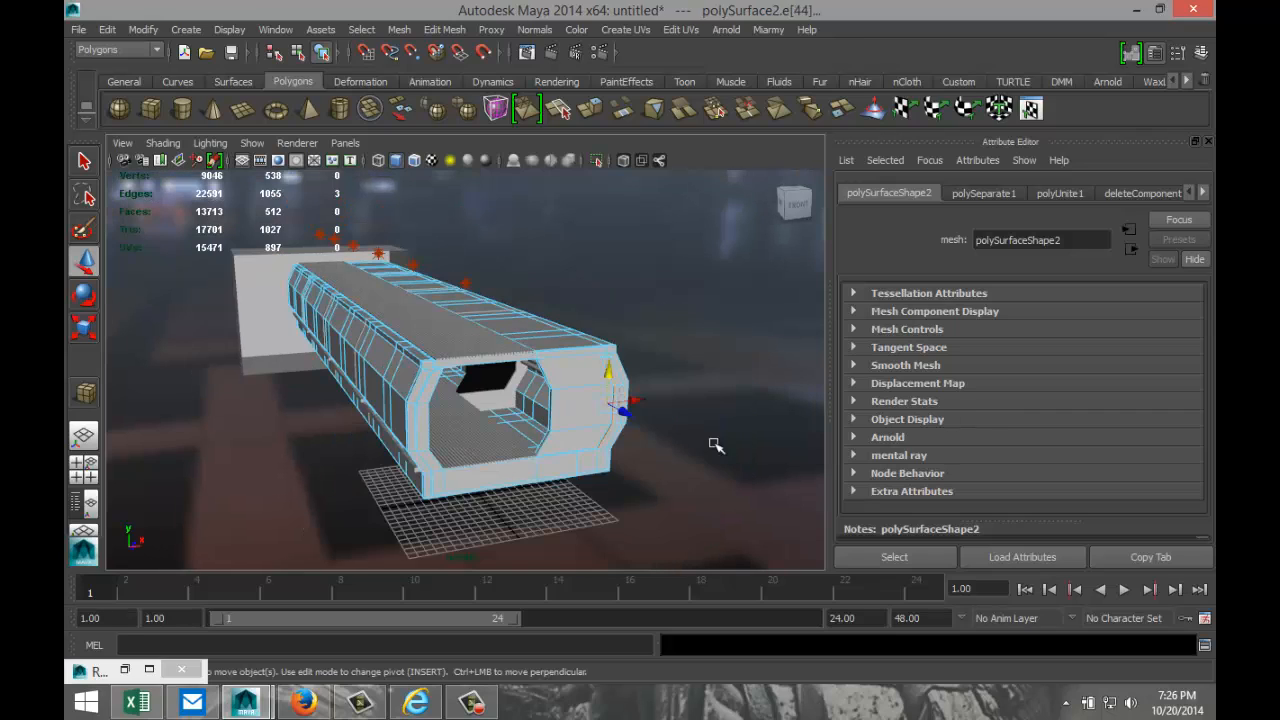
- Check the corridor from the Bookmark_new camera view and examine its front opening from outside
left_click(122, 143)
mouse_move(257, 366)
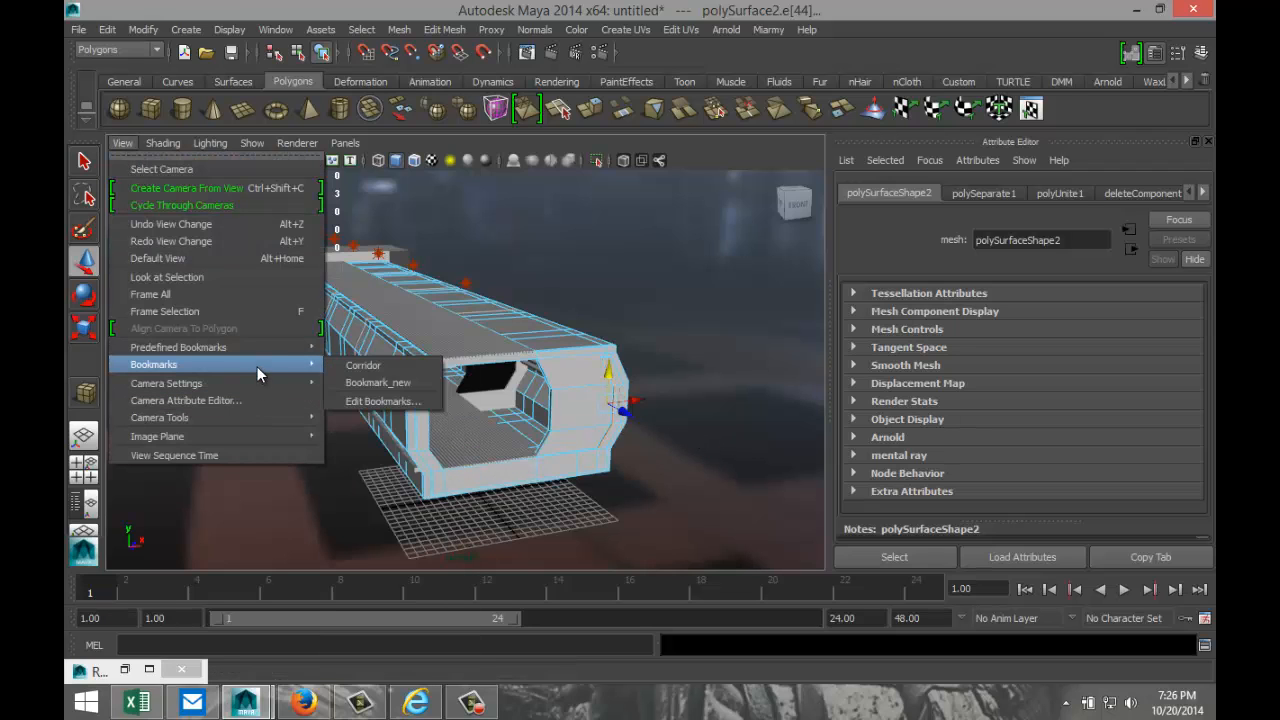
left_click(383, 386)
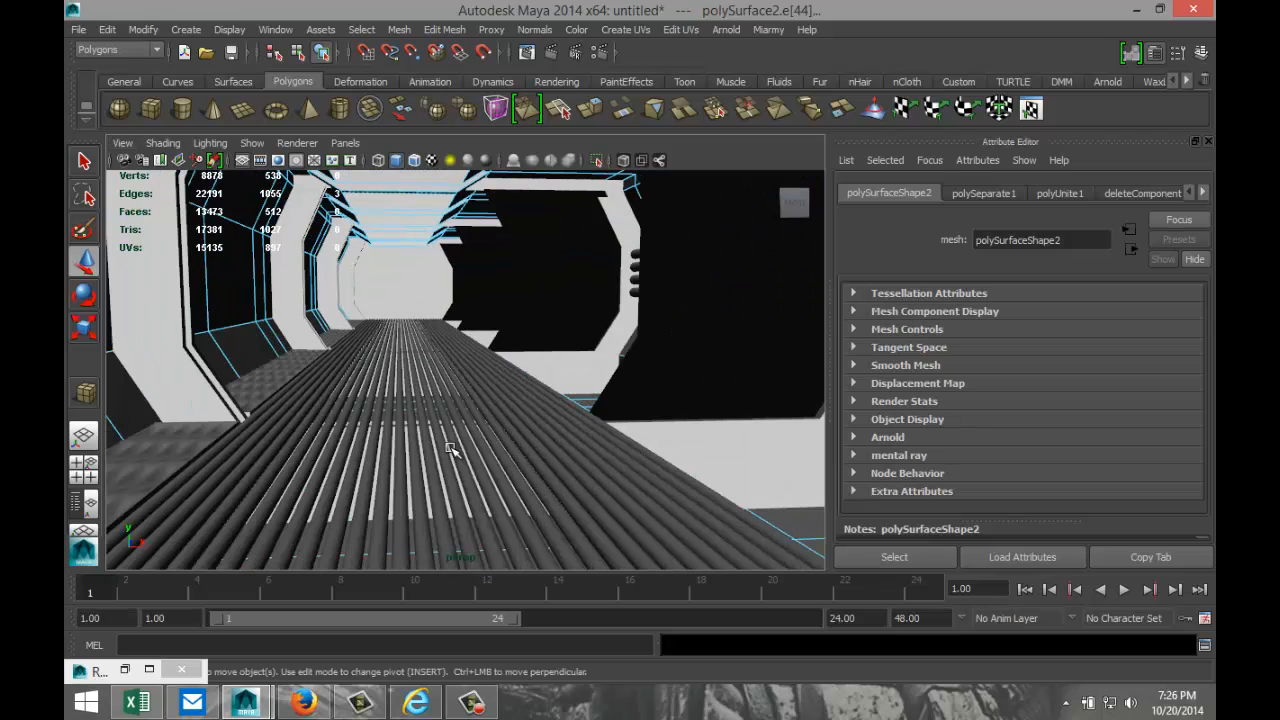
scroll(451, 449, "down", 2)
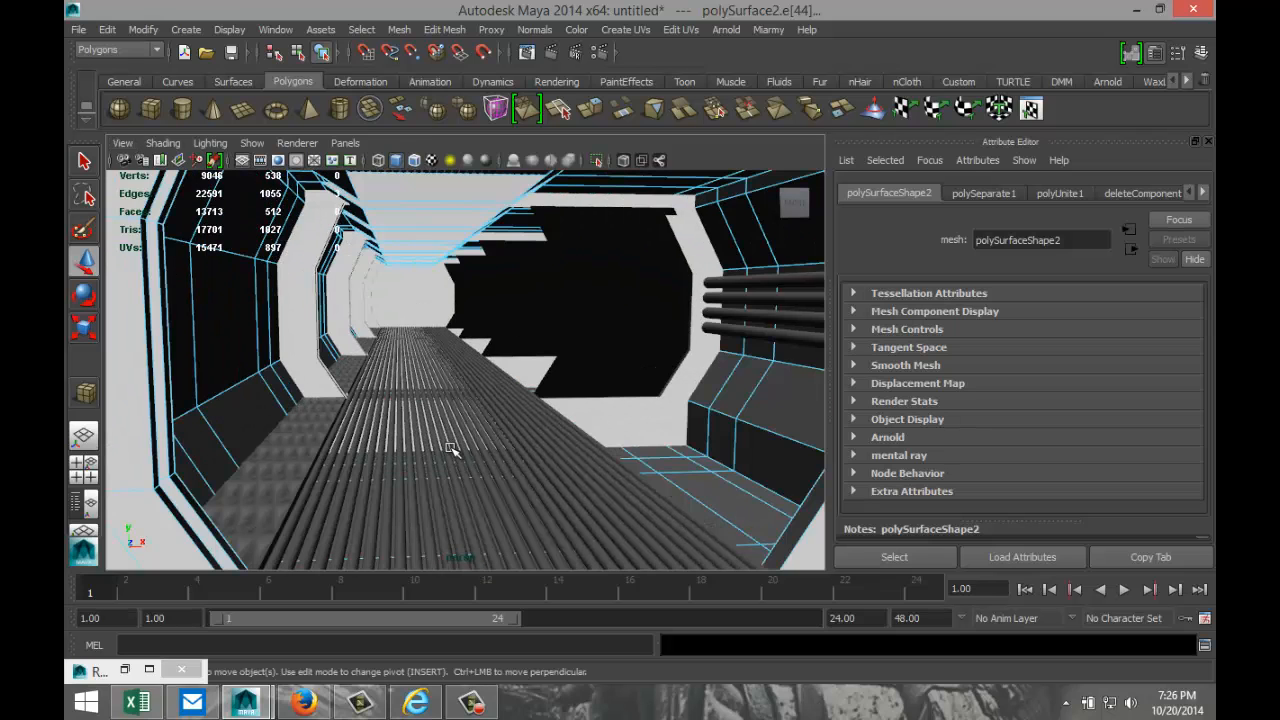
scroll(451, 449, "down", 3)
scroll(451, 449, "up", 3)
scroll(451, 449, "down", 3)
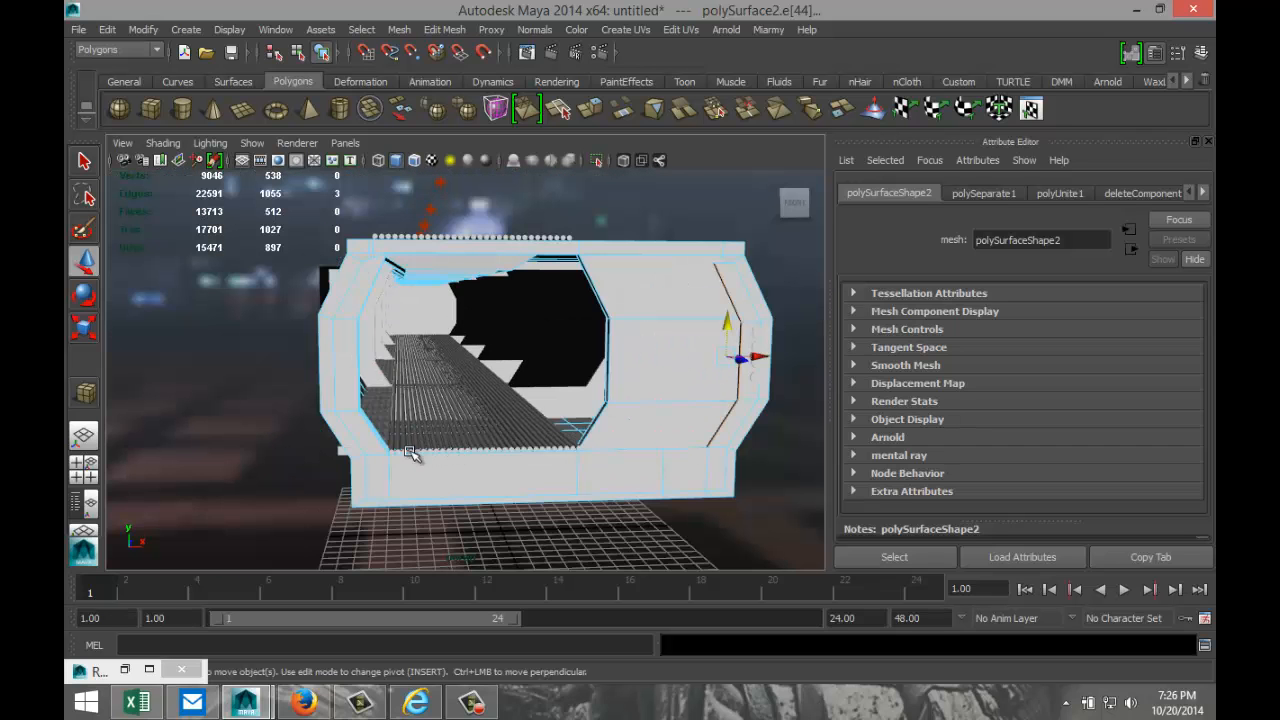
left_click_drag(249, 506, 300, 463, "alt")
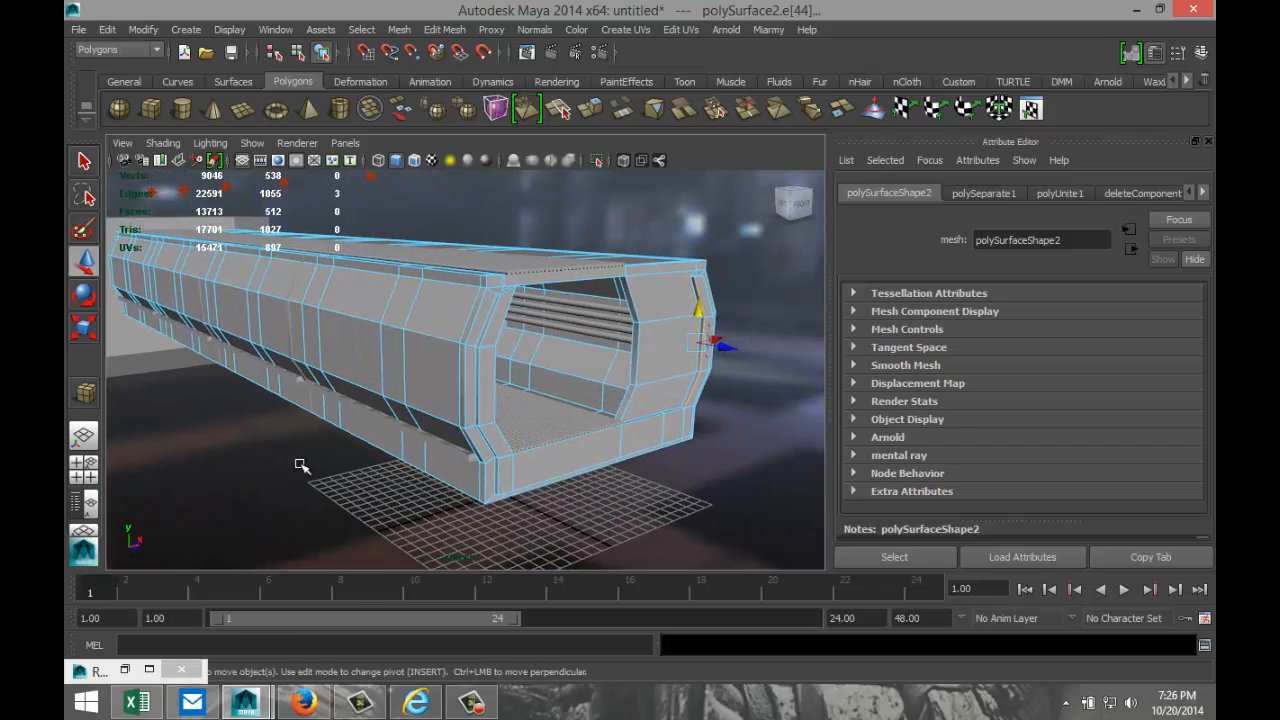
- Create a thin polygon cube as an upright slab larger than the corridor's front opening and move it toward that opening
left_click(151, 108)
left_click_drag(390, 545, 712, 233)
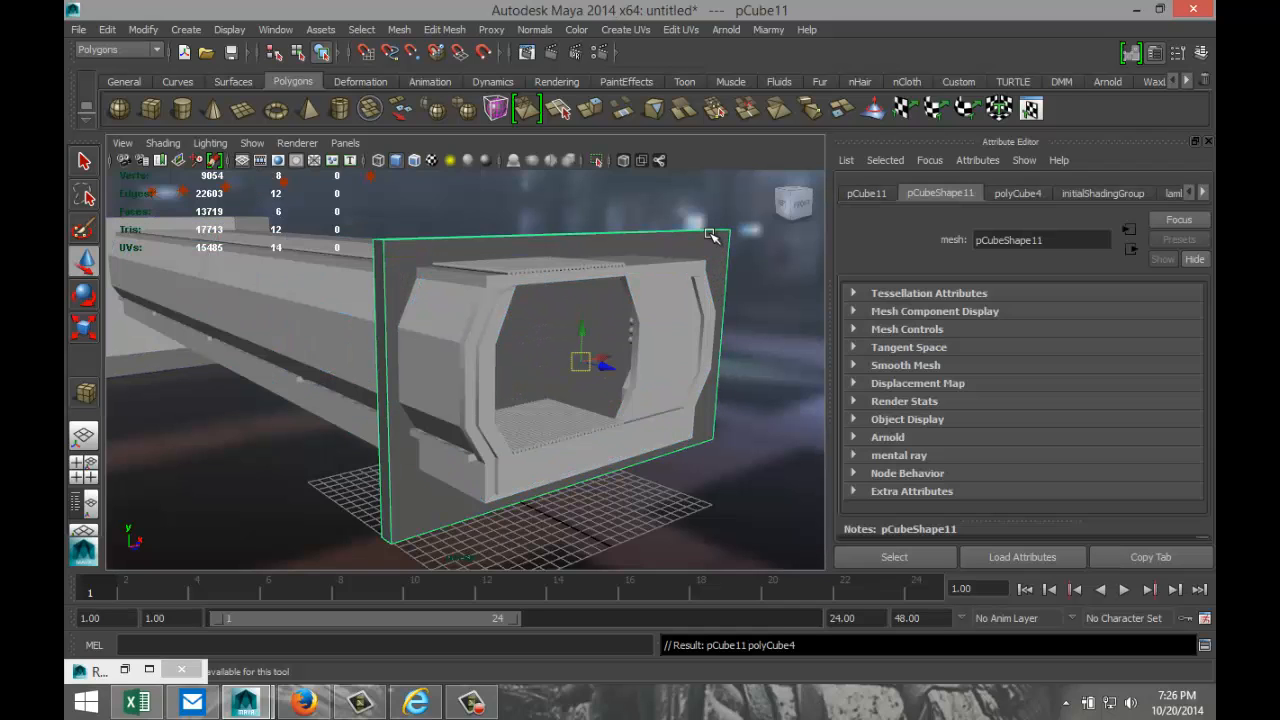
left_click_drag(617, 373, 677, 425)
- Examine up close how the upright slab meets the corridor's front opening, floor edge and side frame
scroll(622, 522, "up", 6)
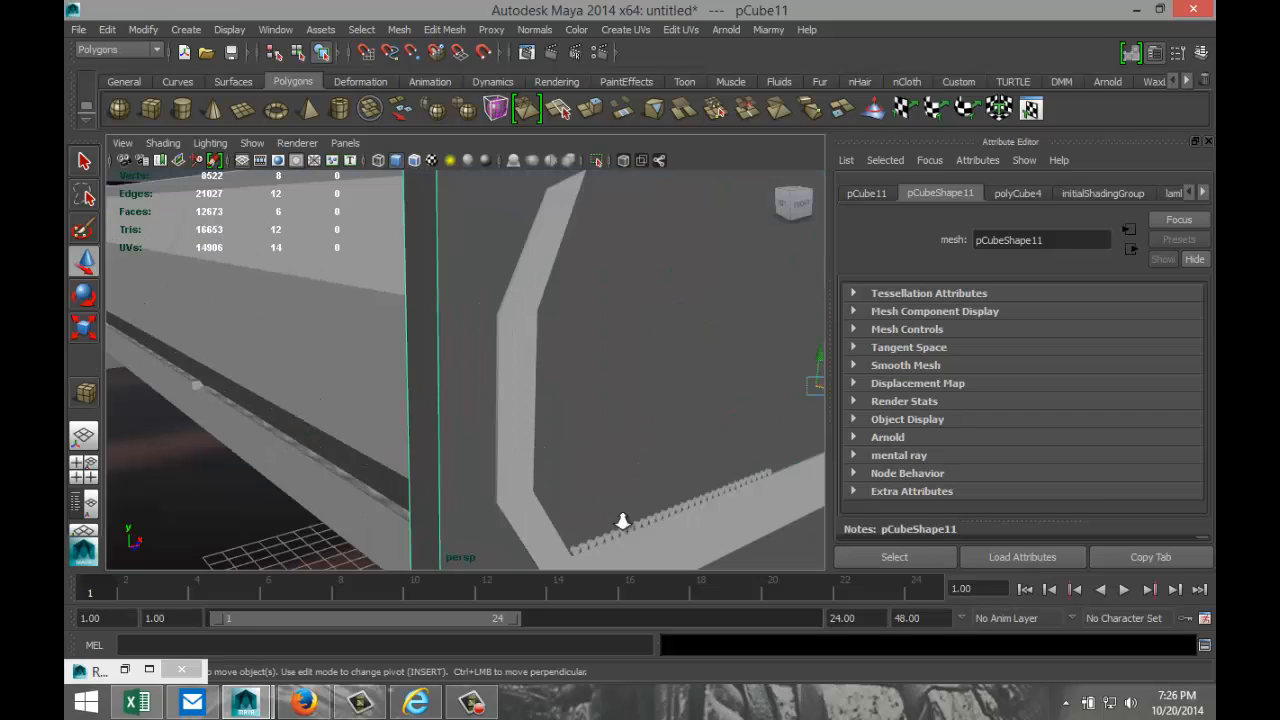
scroll(627, 518, "up", 3)
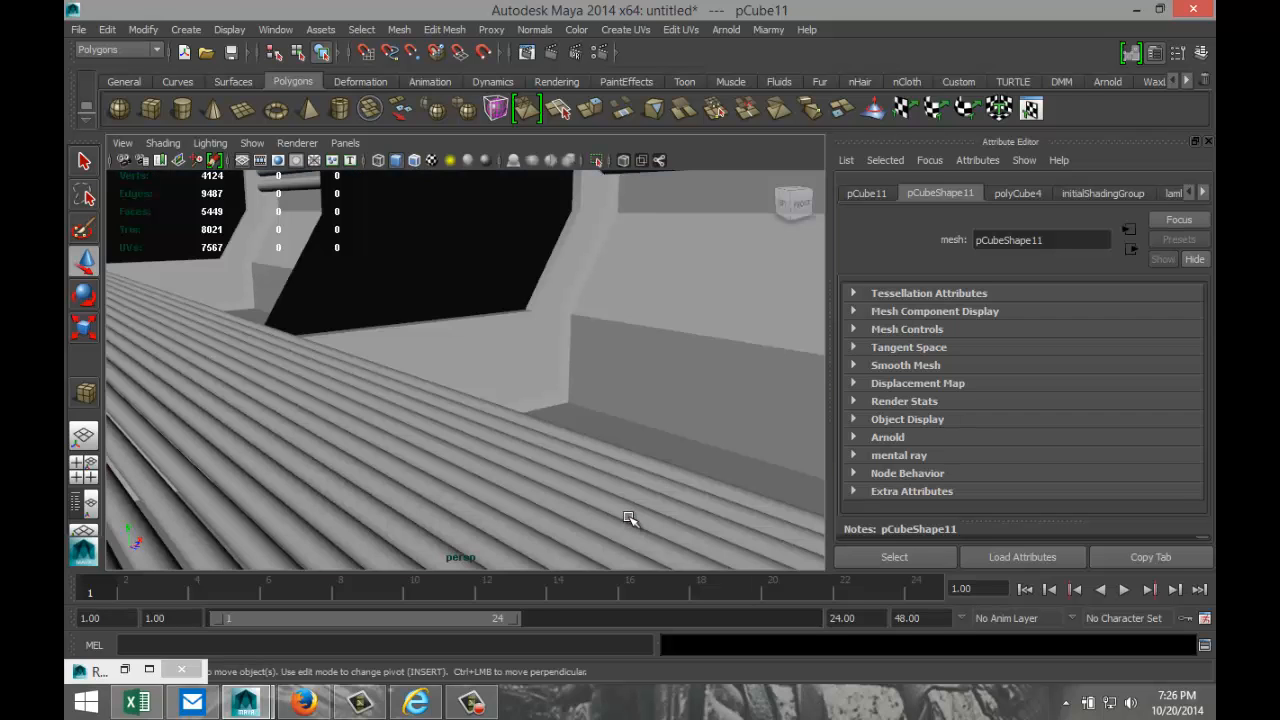
middle_click_drag(629, 518, 554, 474, "alt")
scroll(563, 467, "down", 3)
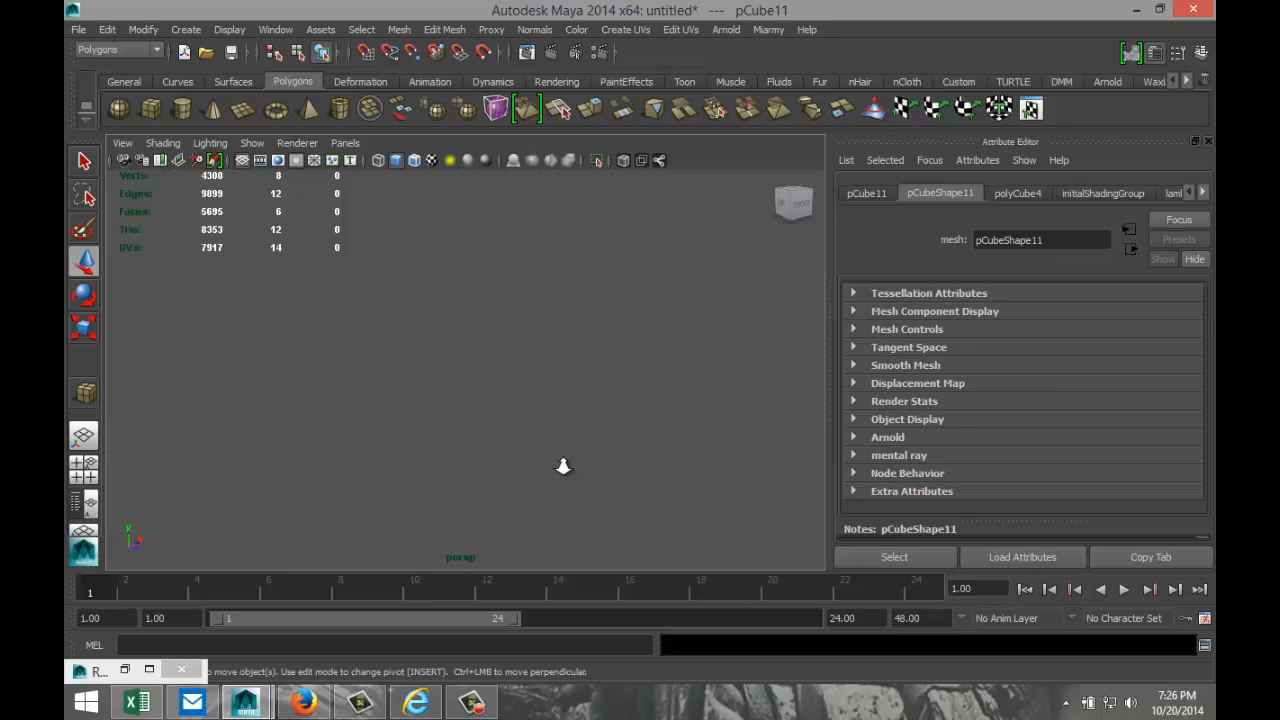
scroll(563, 467, "down", 2)
left_click_drag(667, 476, 535, 477, "alt")
middle_click_drag(404, 454, 628, 419, "alt")
scroll(596, 432, "up", 3)
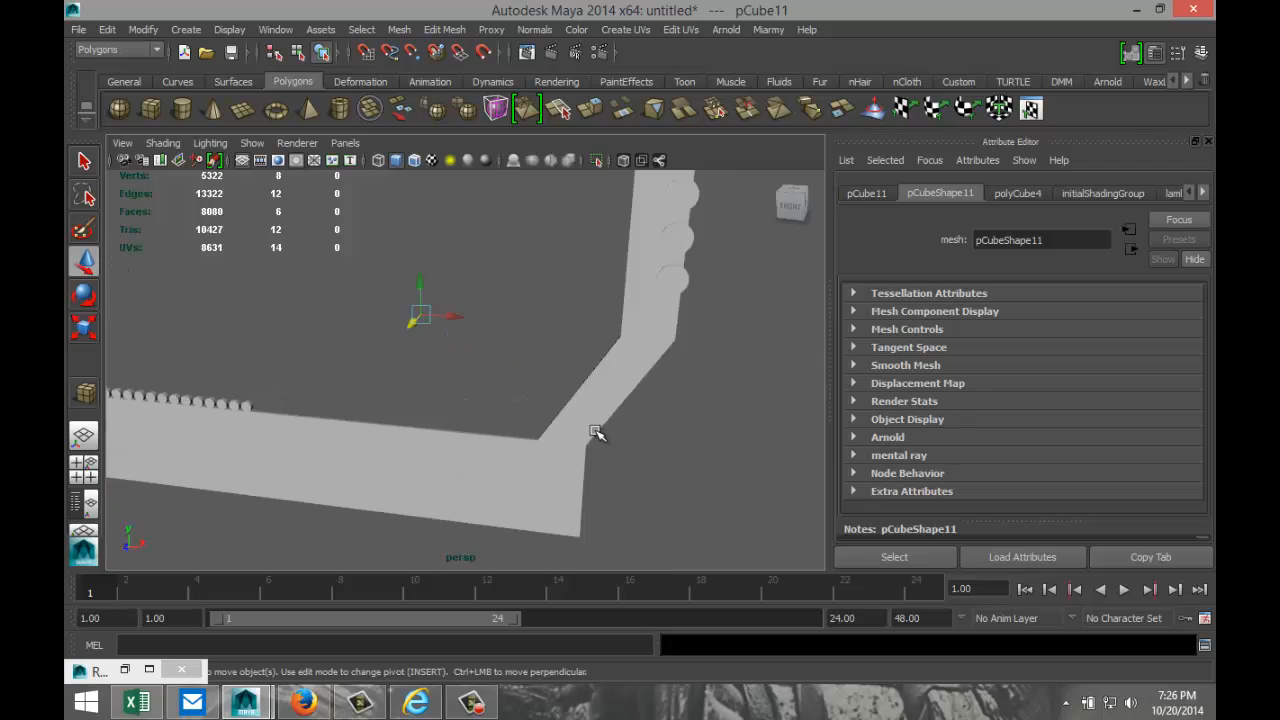
scroll(596, 432, "up", 3)
scroll(596, 432, "up", 2)
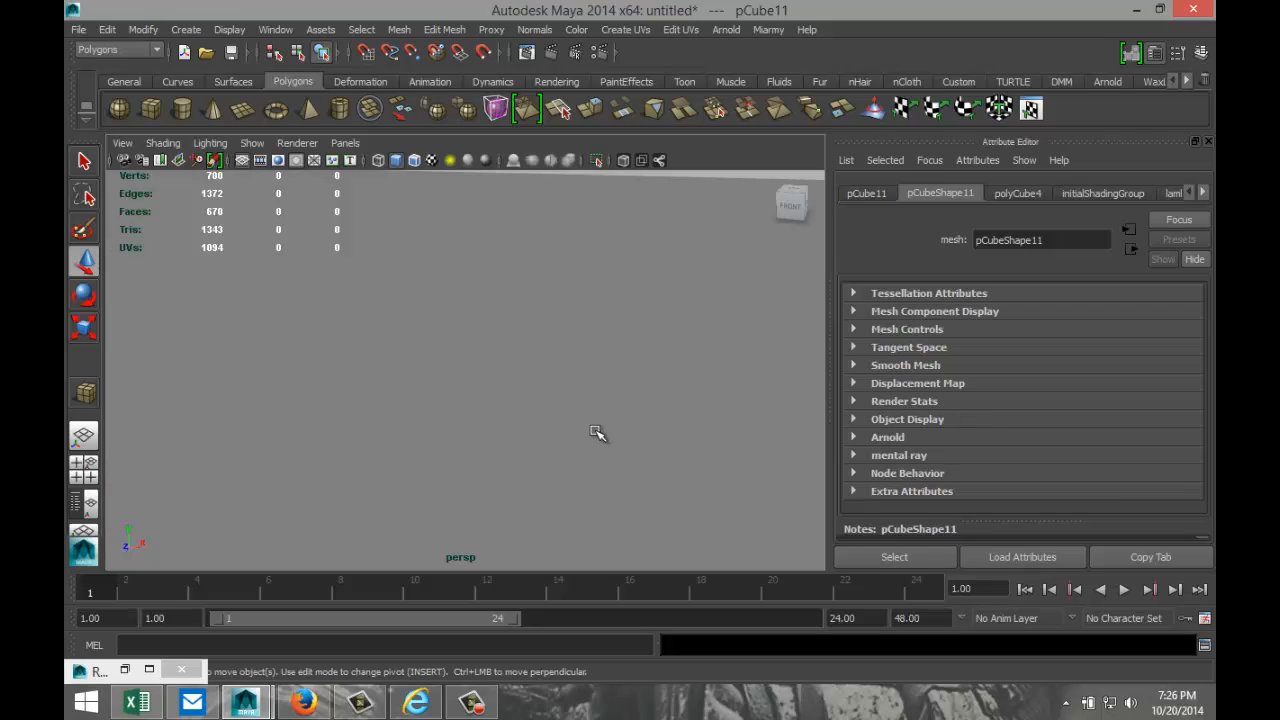
scroll(596, 432, "up", 2)
scroll(592, 446, "down", 4)
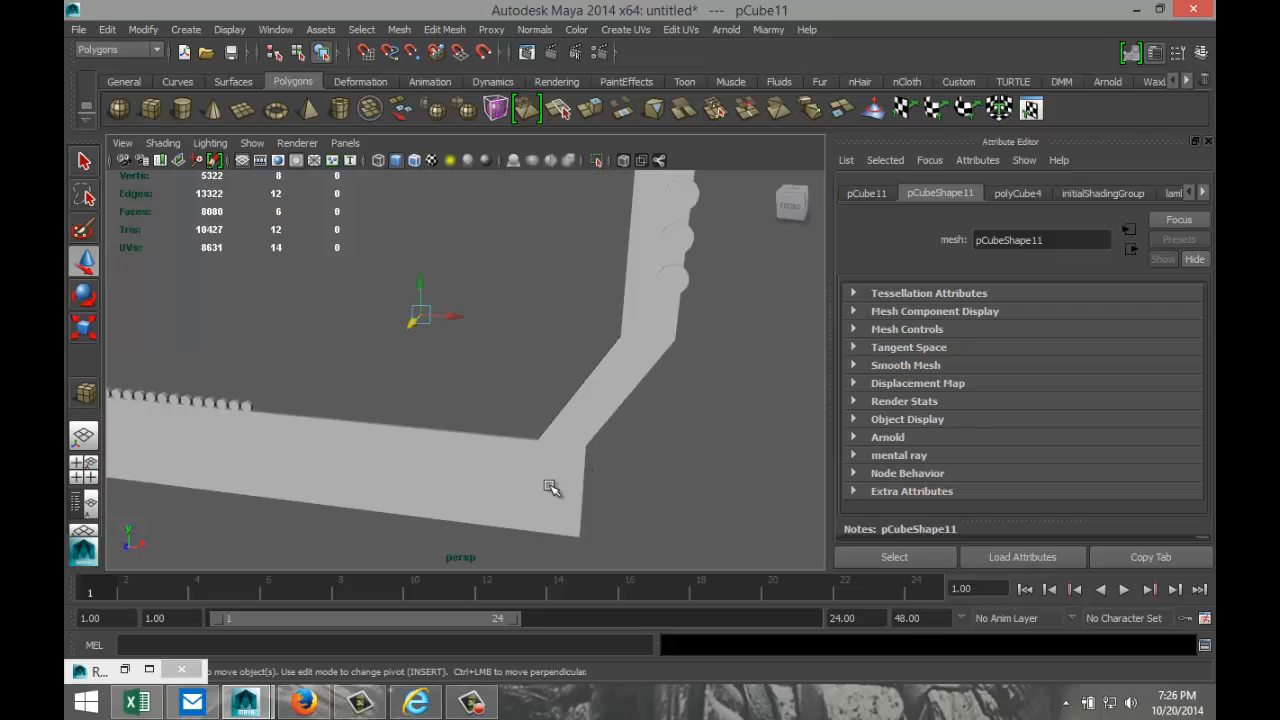
left_click_drag(536, 480, 541, 465, "alt")
middle_click_drag(521, 458, 577, 483, "alt")
scroll(527, 330, "down", 3)
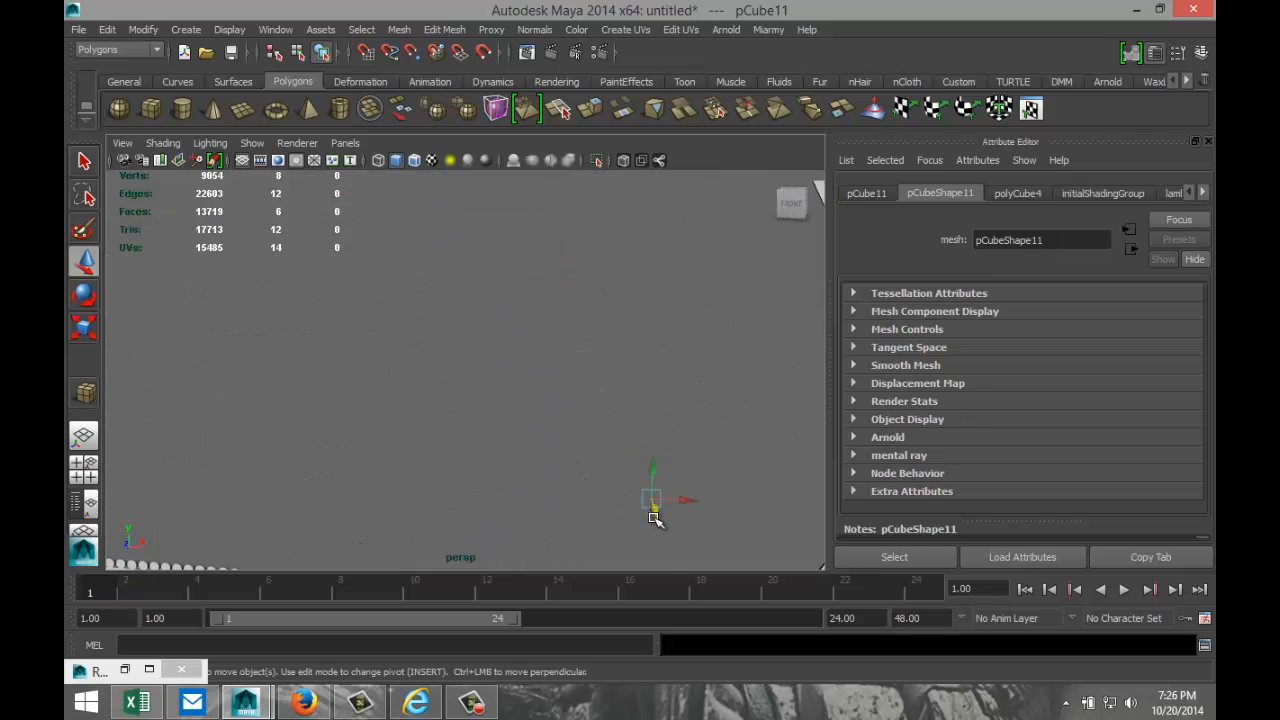
- Move the upright slab forward, away from the corridor's front opening
key("f")
mouse_move(591, 491)
left_mouse_down("alt")
mouse_move(530, 490)
mouse_move(598, 492)
left_mouse_up("alt")
left_click_drag(642, 435, 571, 453)
- Frame a low view along the corridor's interior floor and try to save it as a camera bookmark named New 2
scroll(628, 460, "up", 7)
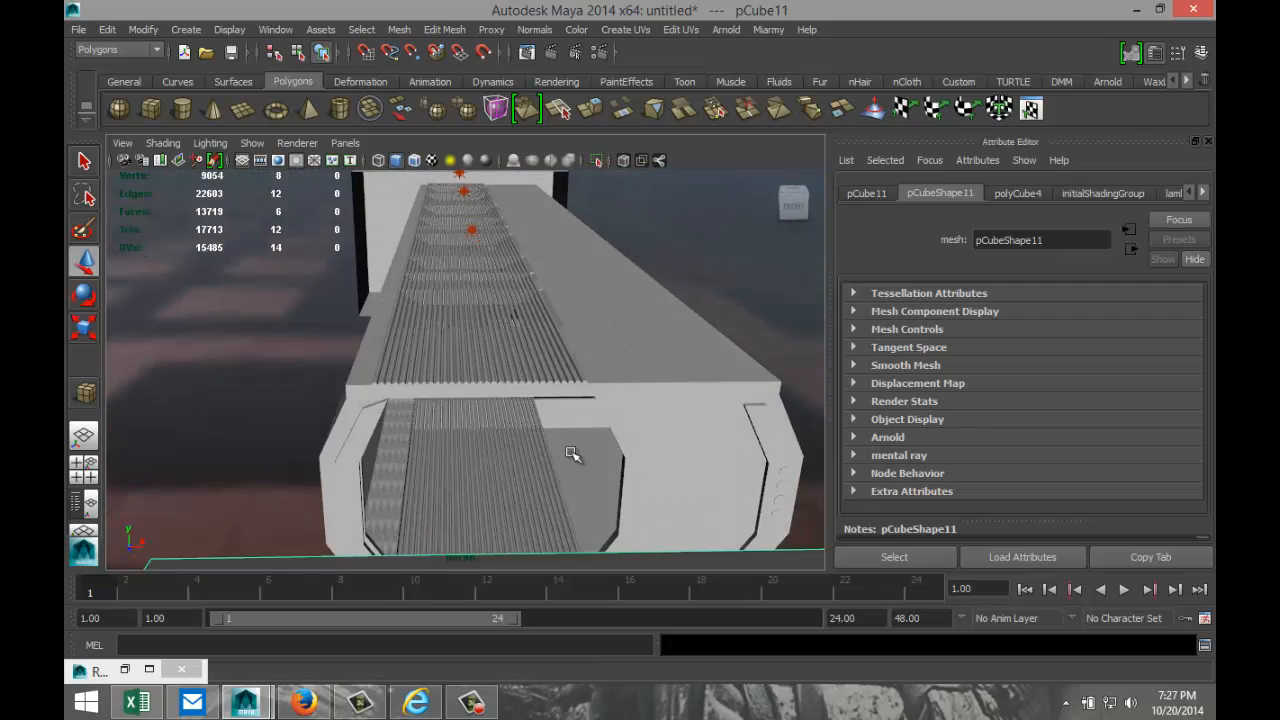
scroll(655, 490, "up", 4)
middle_click_drag(660, 491, 557, 405, "alt")
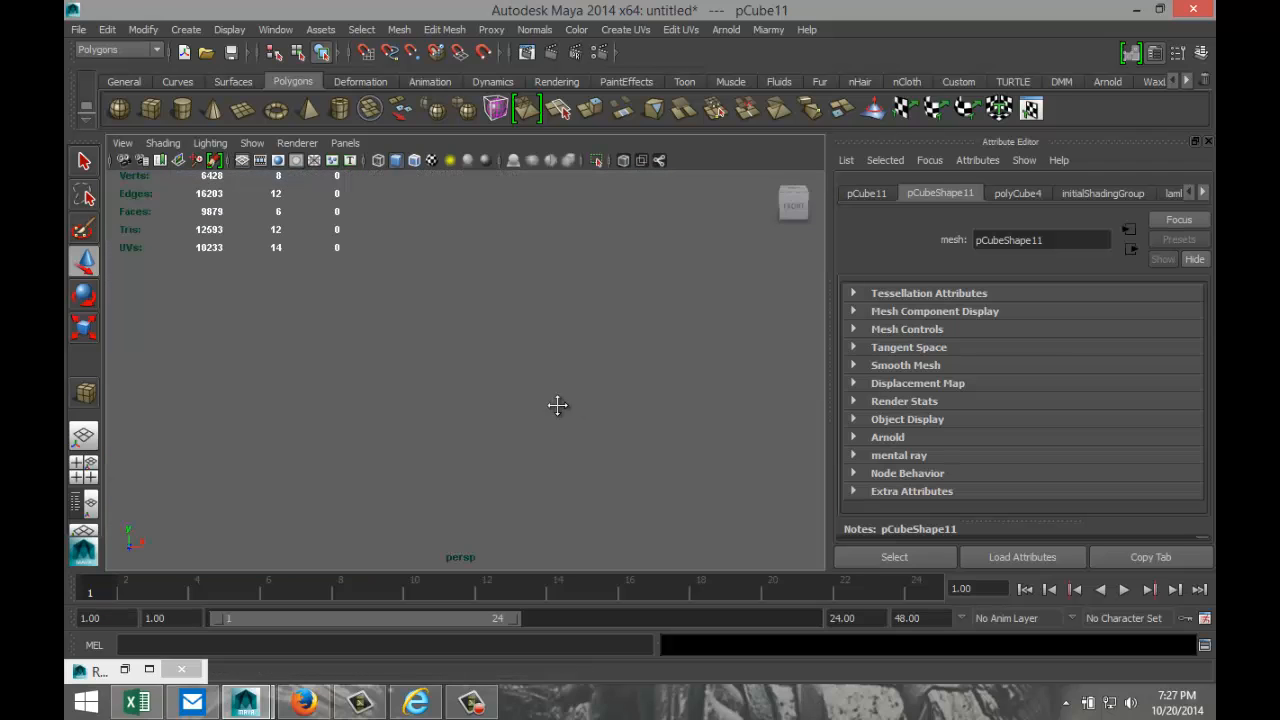
scroll(611, 440, "down", 4)
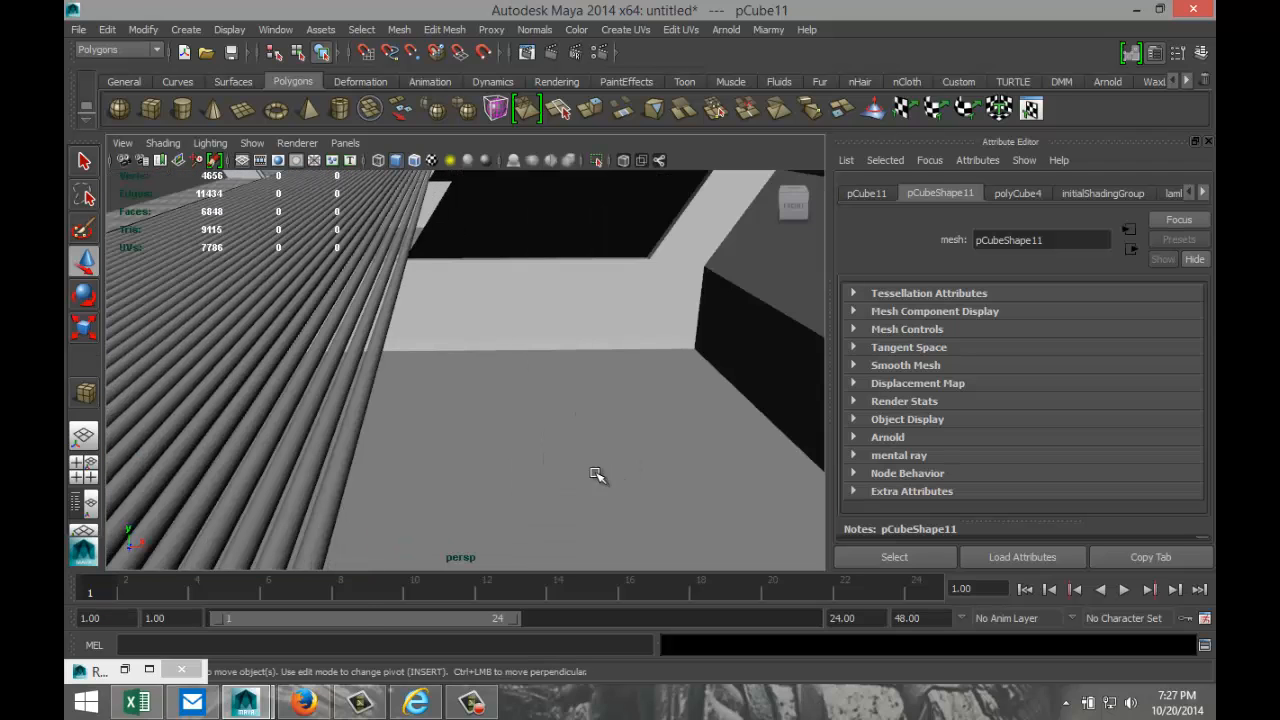
left_click_drag(596, 474, 579, 459, "alt")
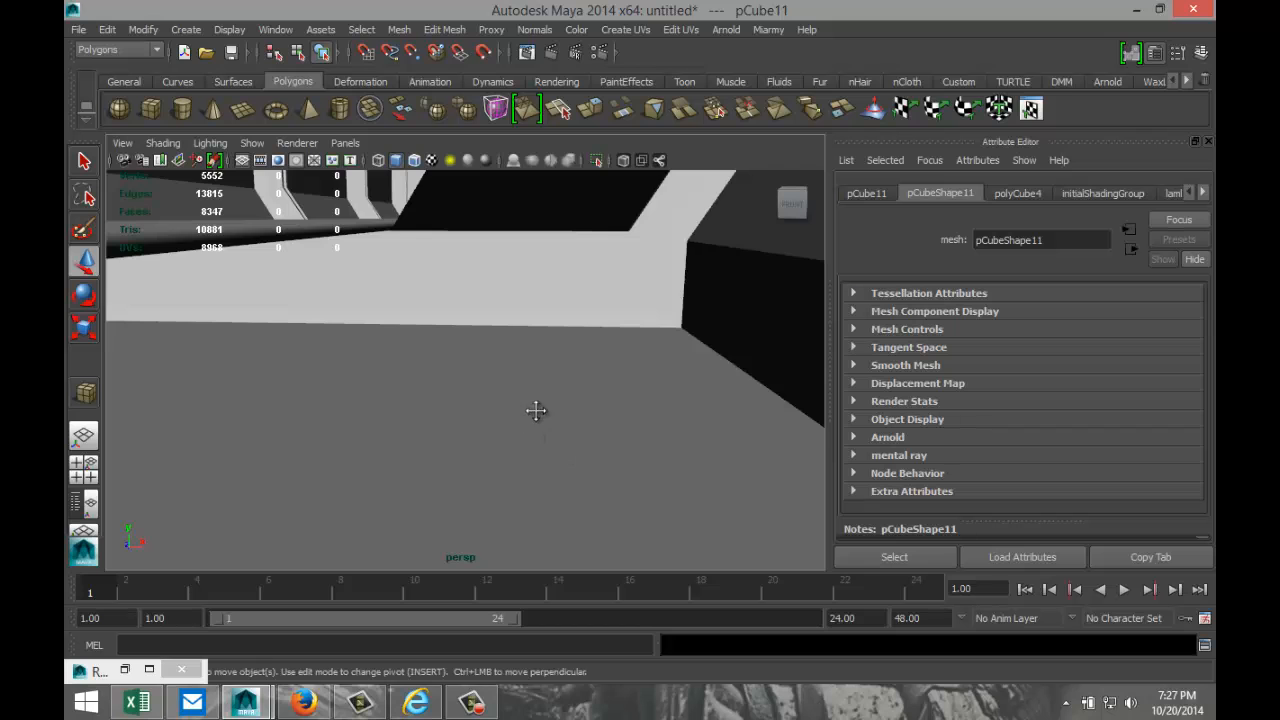
left_click_drag(536, 410, 609, 460, "alt")
scroll(609, 460, "up", 3)
middle_click_drag(589, 406, 626, 474, "alt")
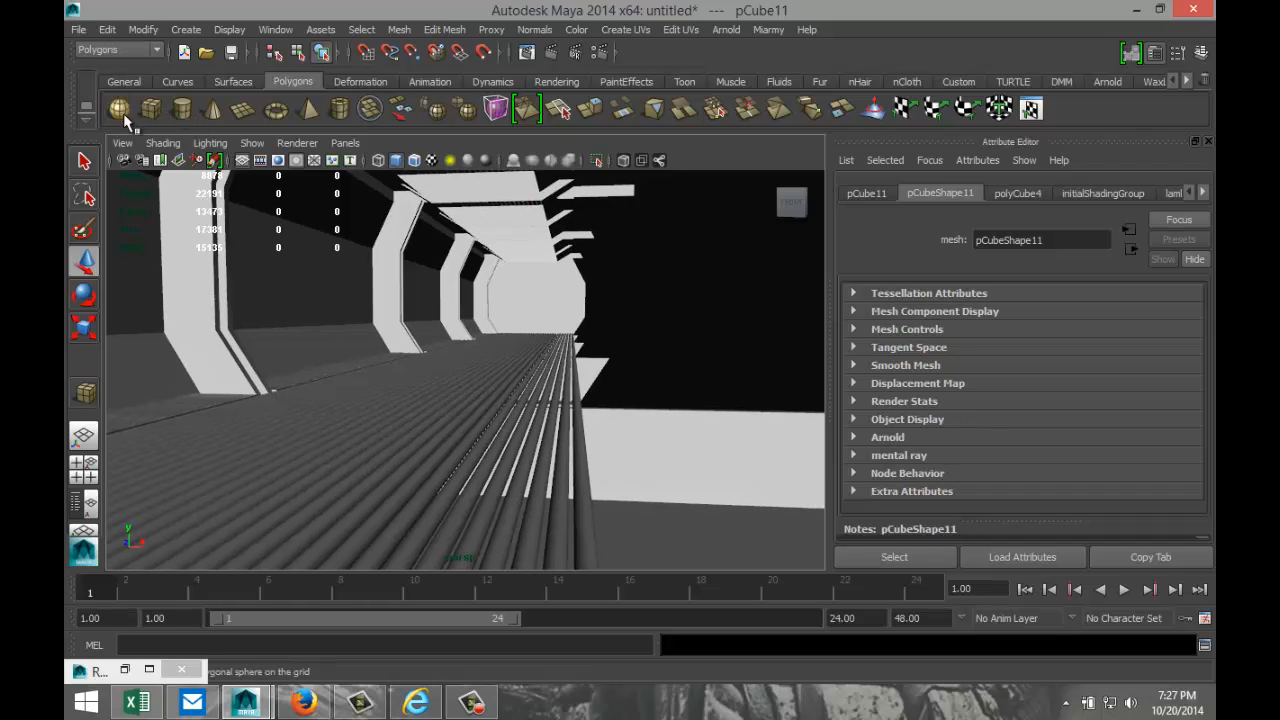
left_click(123, 145)
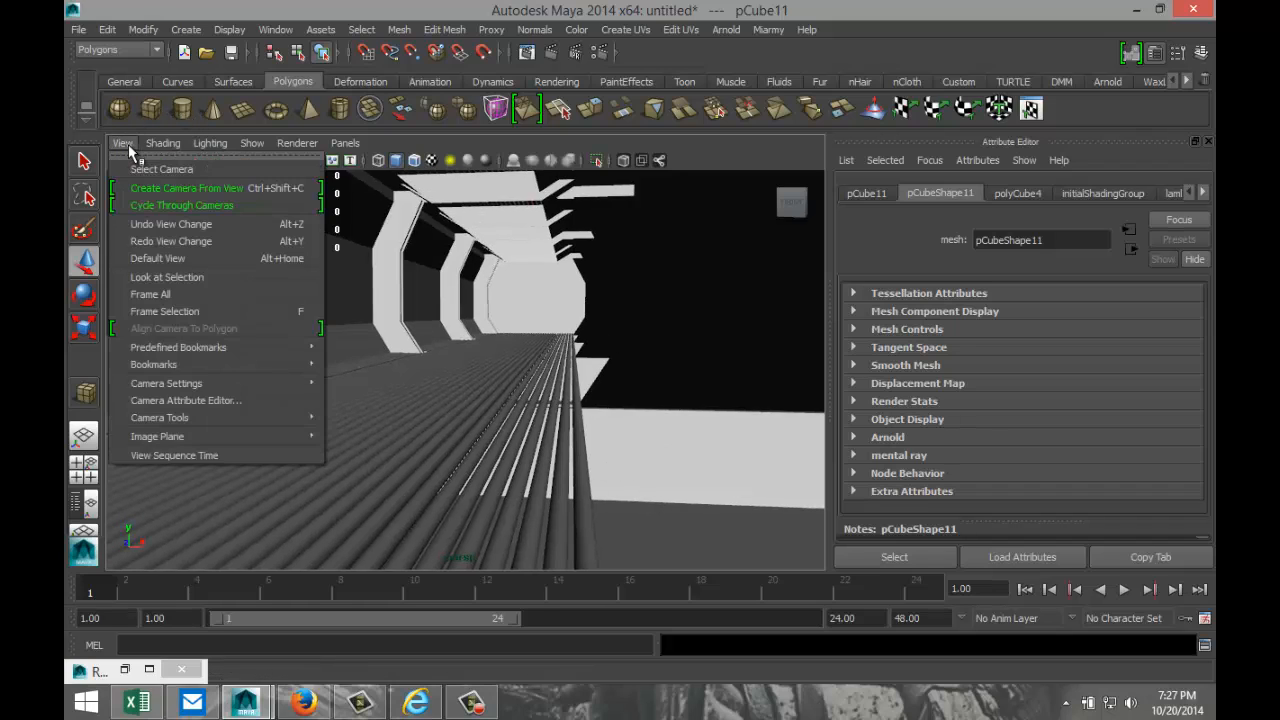
mouse_move(235, 364)
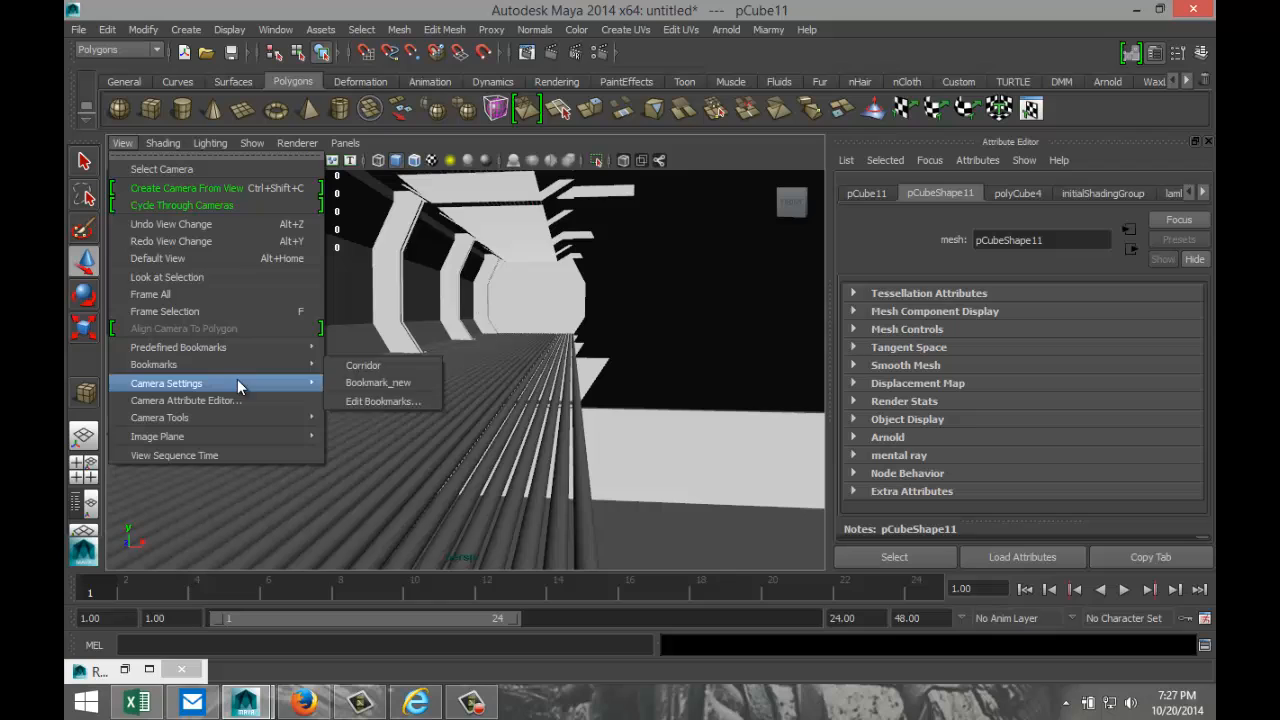
left_click(385, 401)
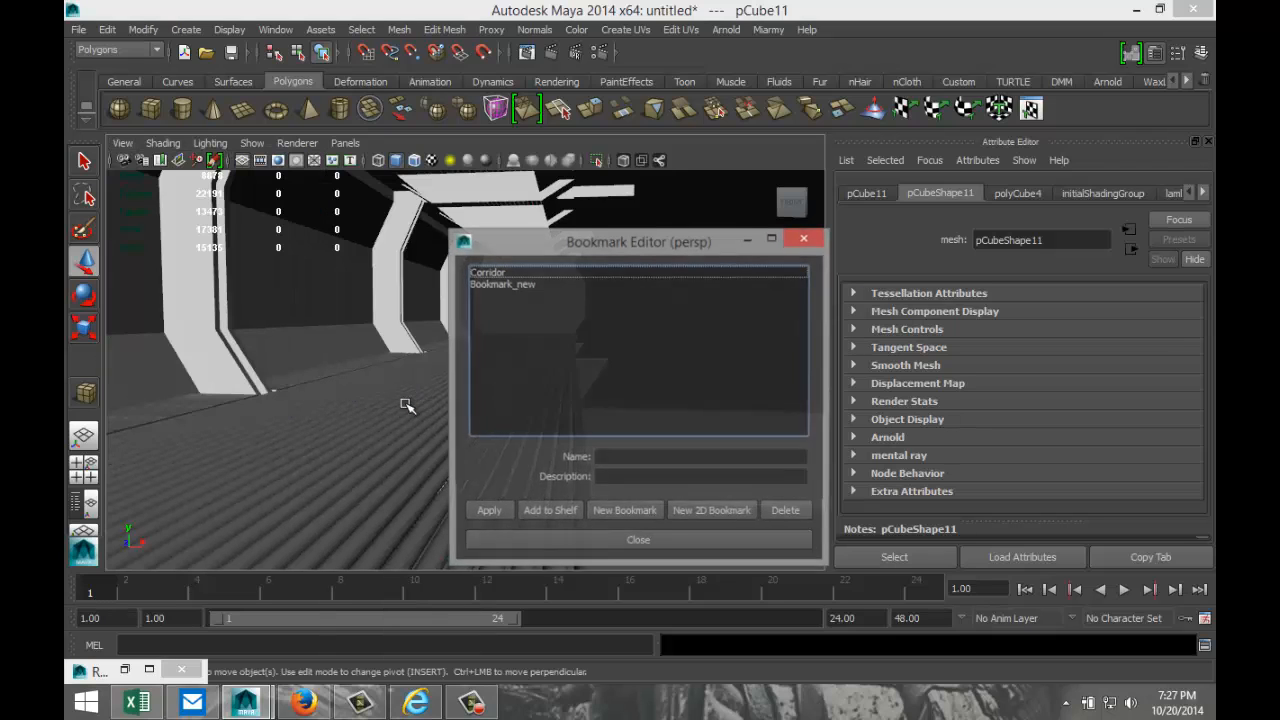
left_click(651, 456)
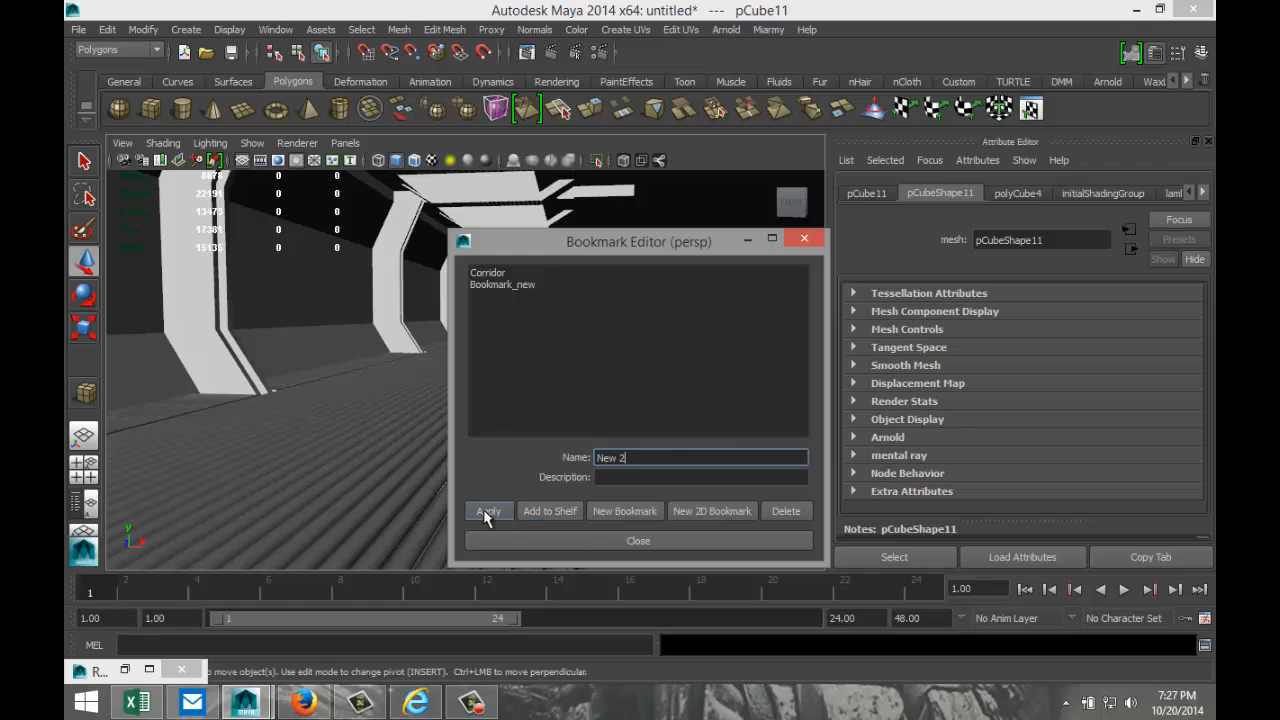
left_click(638, 541)
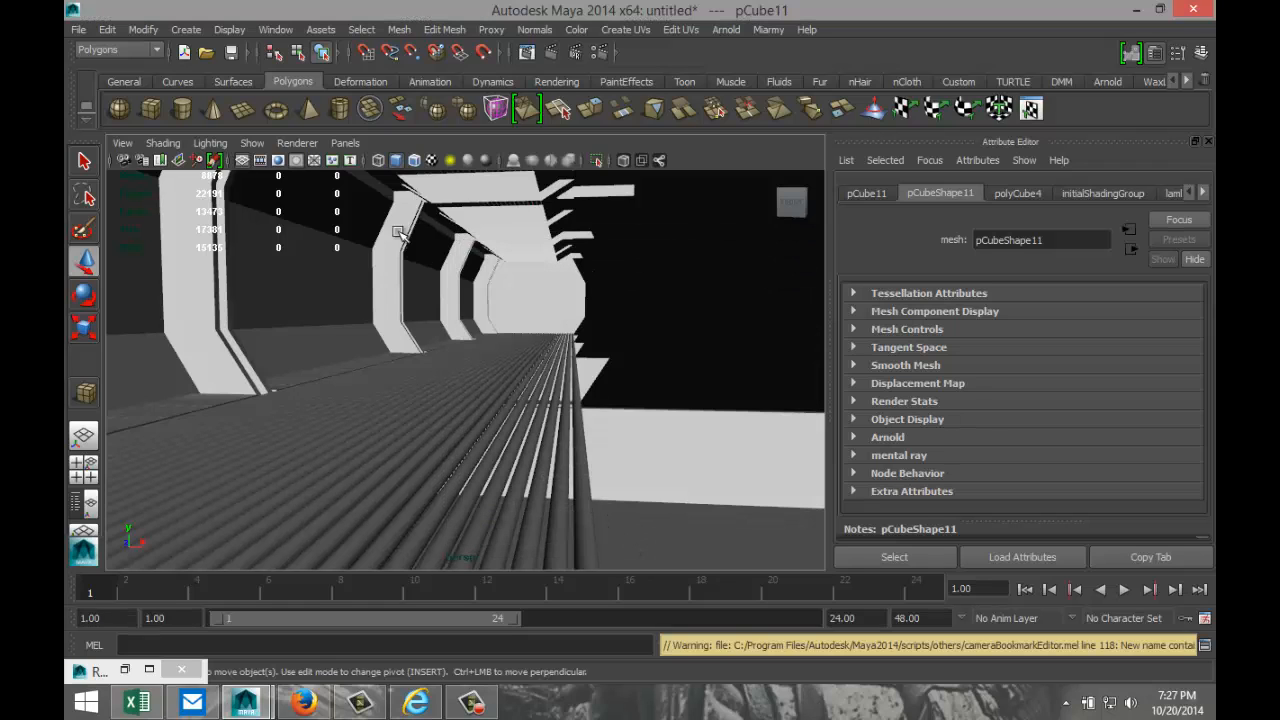
- Create a point light and raise it about 11.2 units into the corridor's front end
left_click(184, 29)
mouse_move(247, 115)
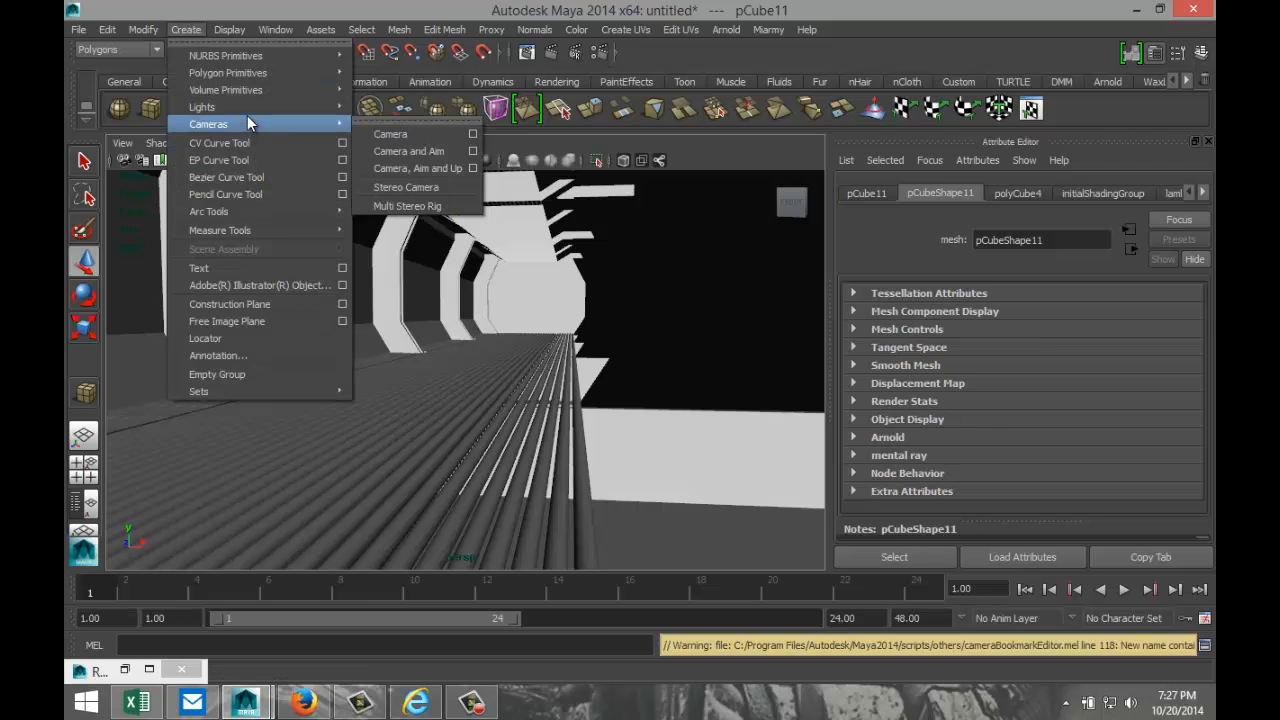
left_click(395, 151)
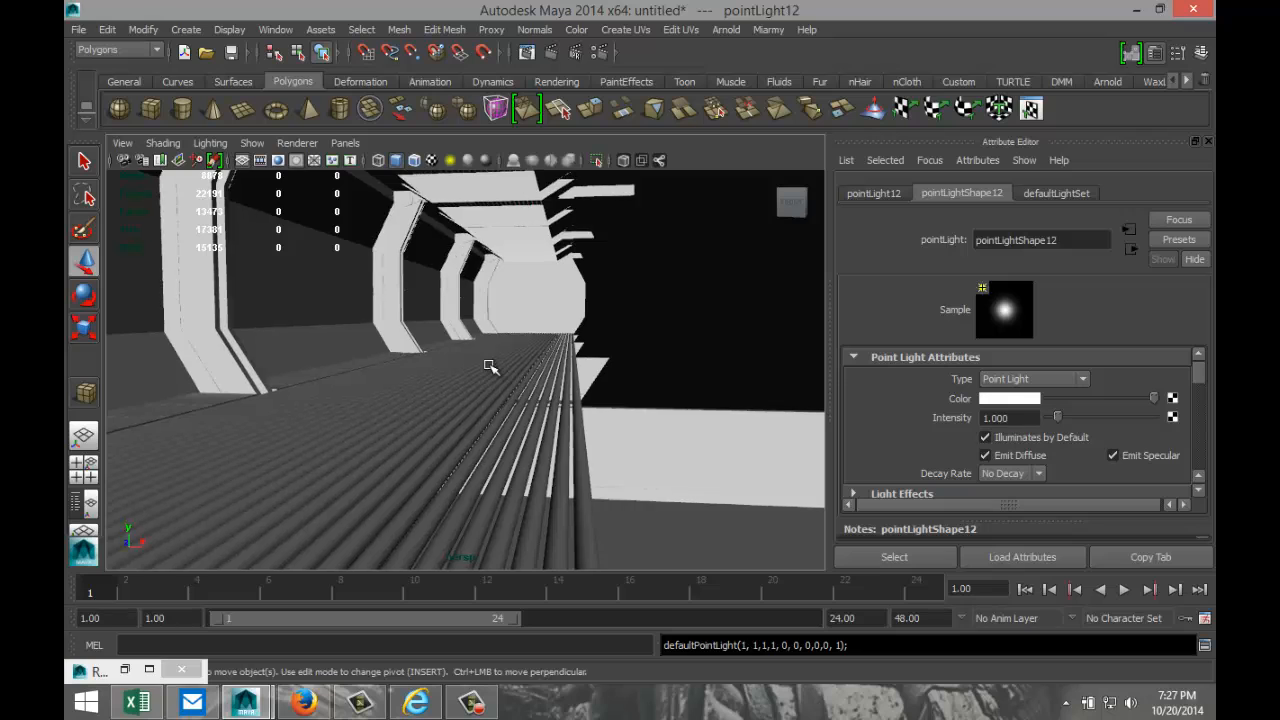
key("f")
left_click_drag(462, 332, 491, 229)
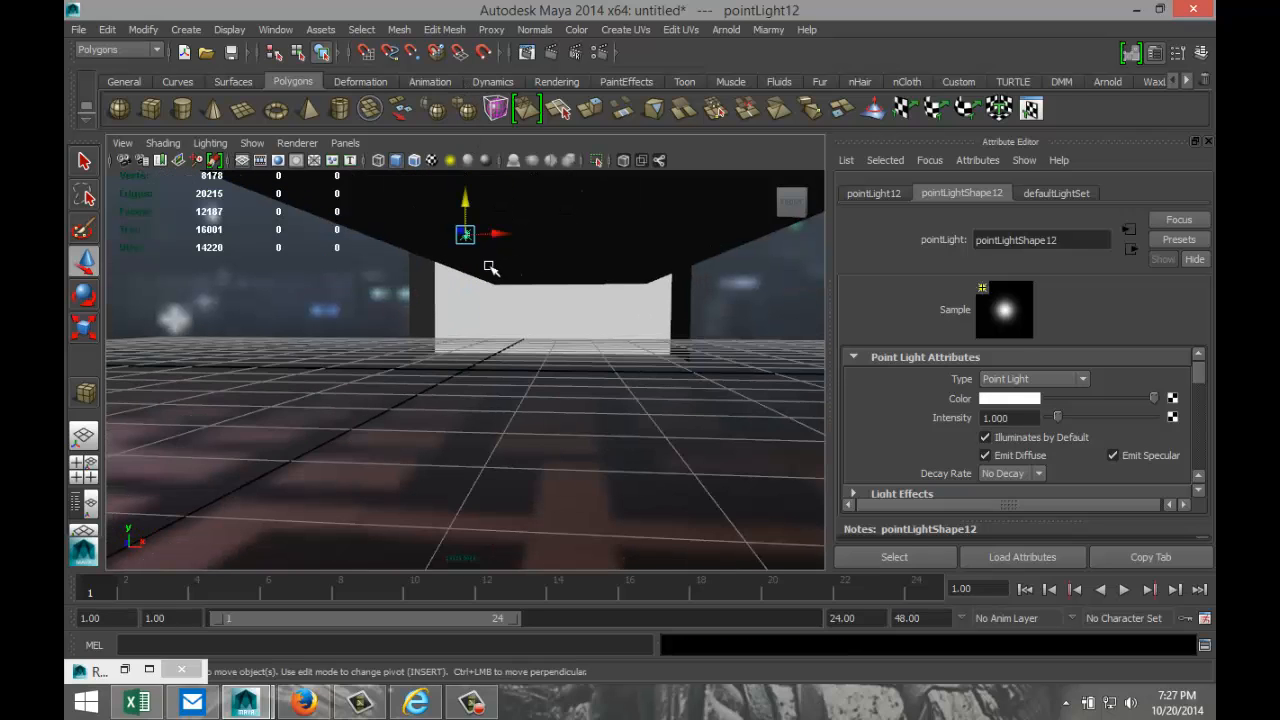
left_click_drag(499, 290, 466, 277, "alt")
scroll(509, 303, "down", 8)
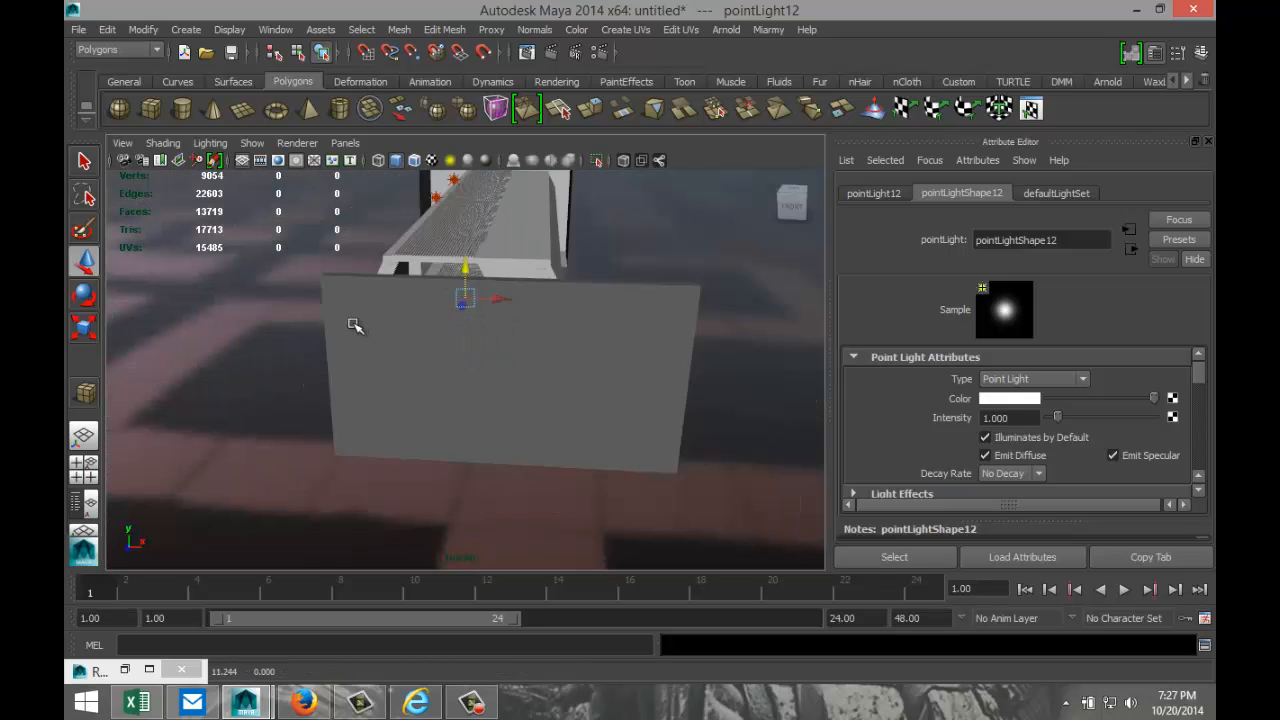
left_click_drag(354, 323, 562, 312, "alt")
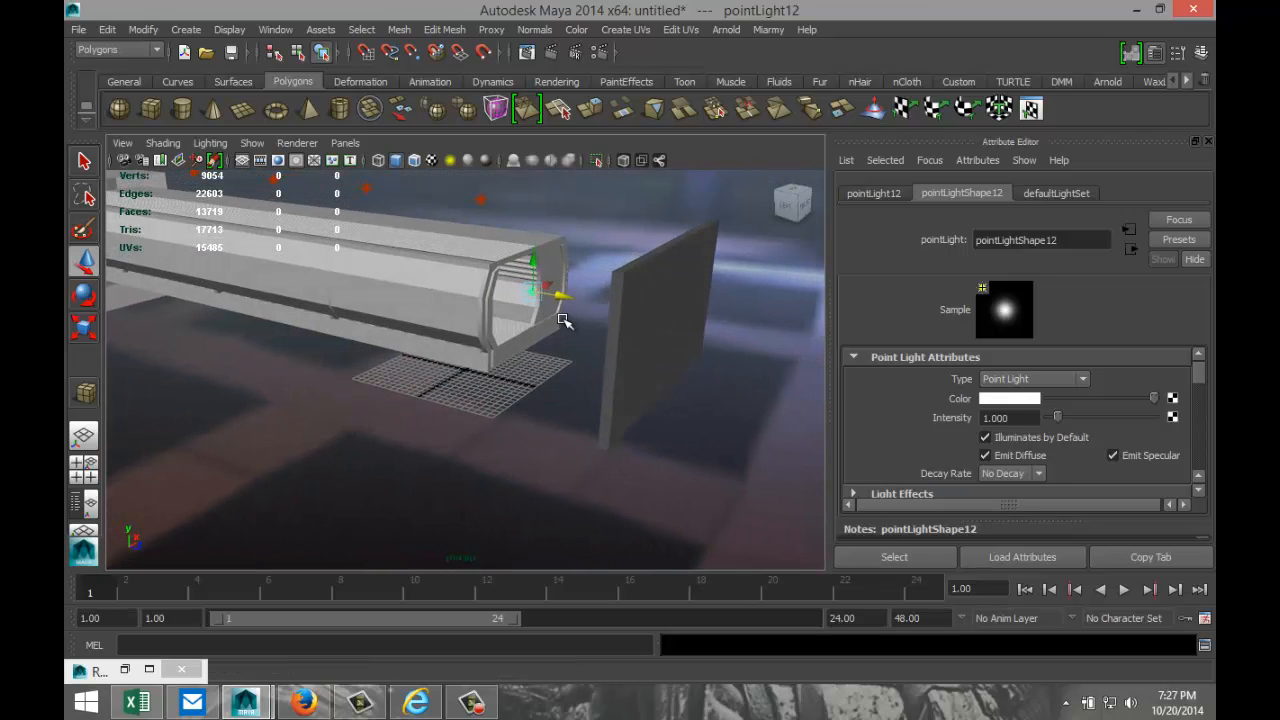
- Set the new point light's intensity to 0.5
double_click(1023, 417)
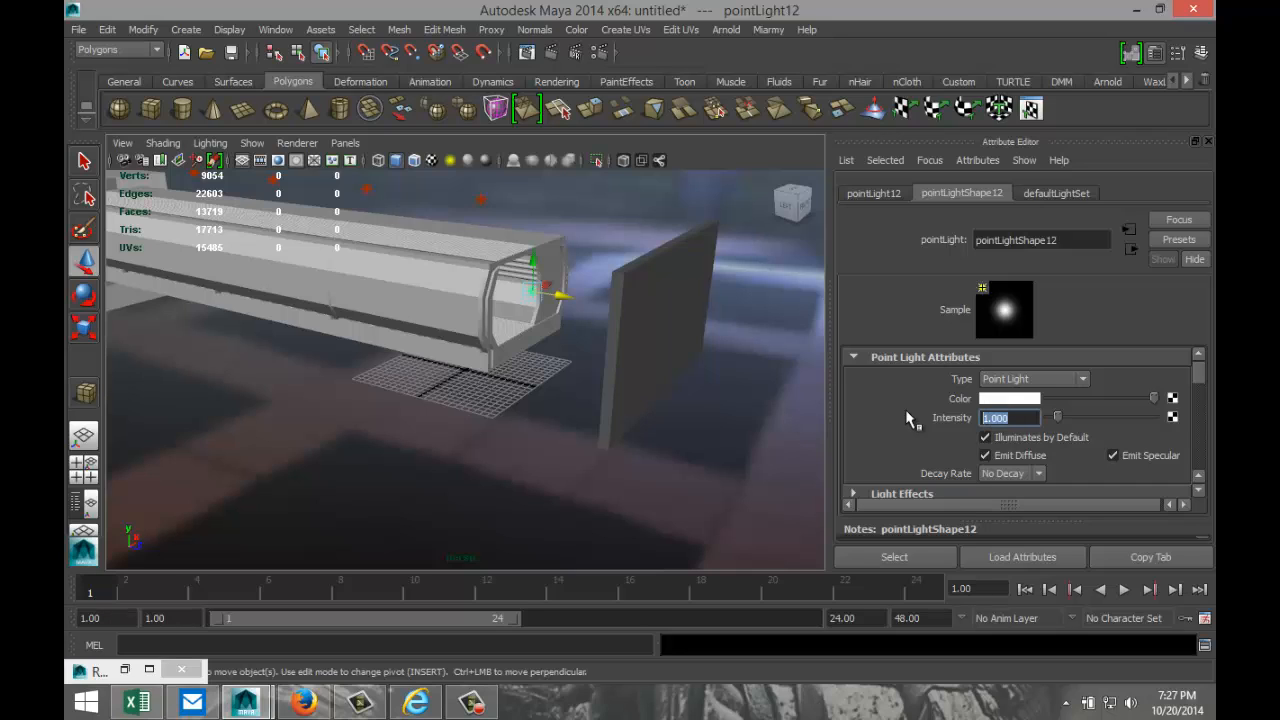
type("0.5")
key("Return")
- Move the upright slab back against the corridor's front end so it covers the opening
scroll(565, 345, "up", 4)
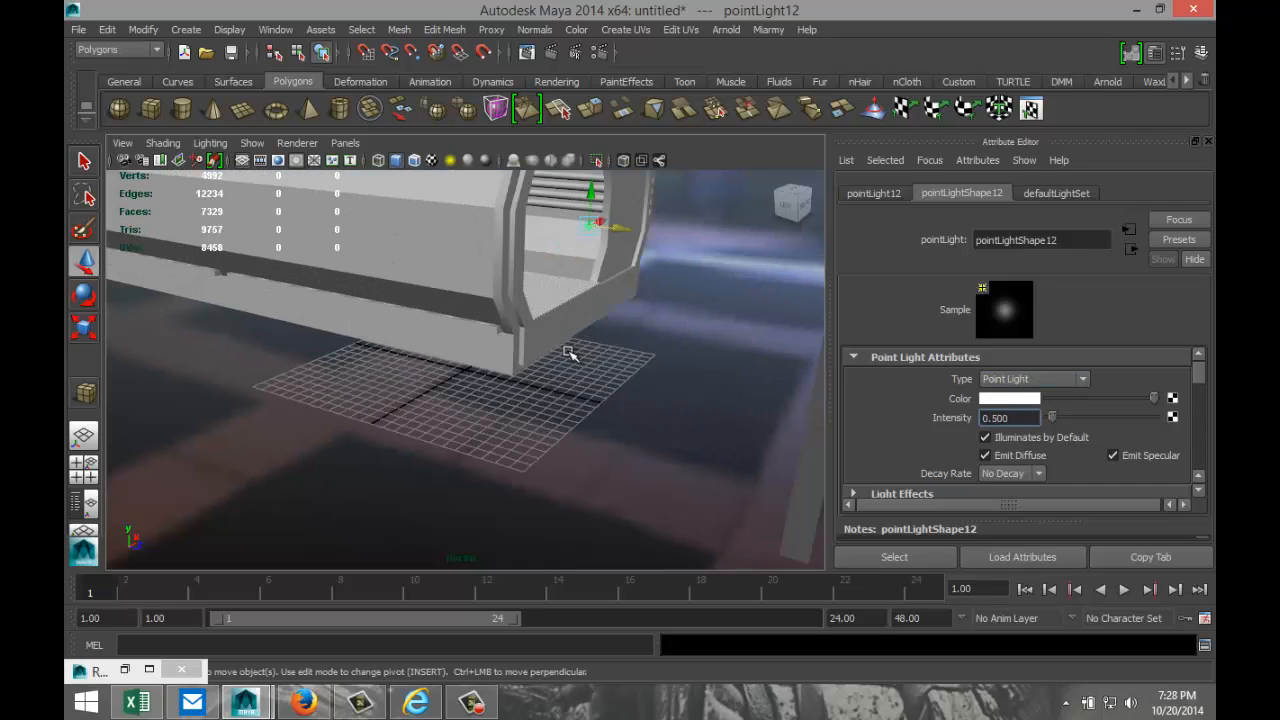
scroll(568, 353, "down", 3)
left_click(690, 392)
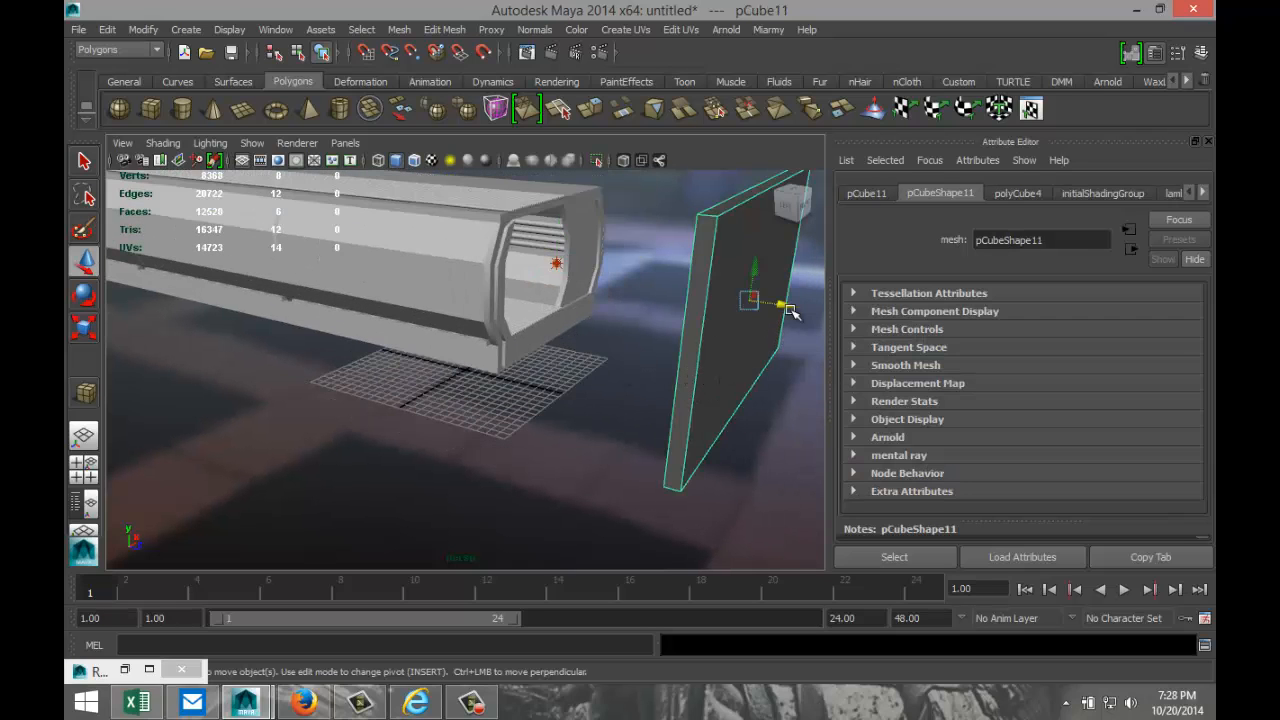
left_click_drag(790, 304, 606, 312)
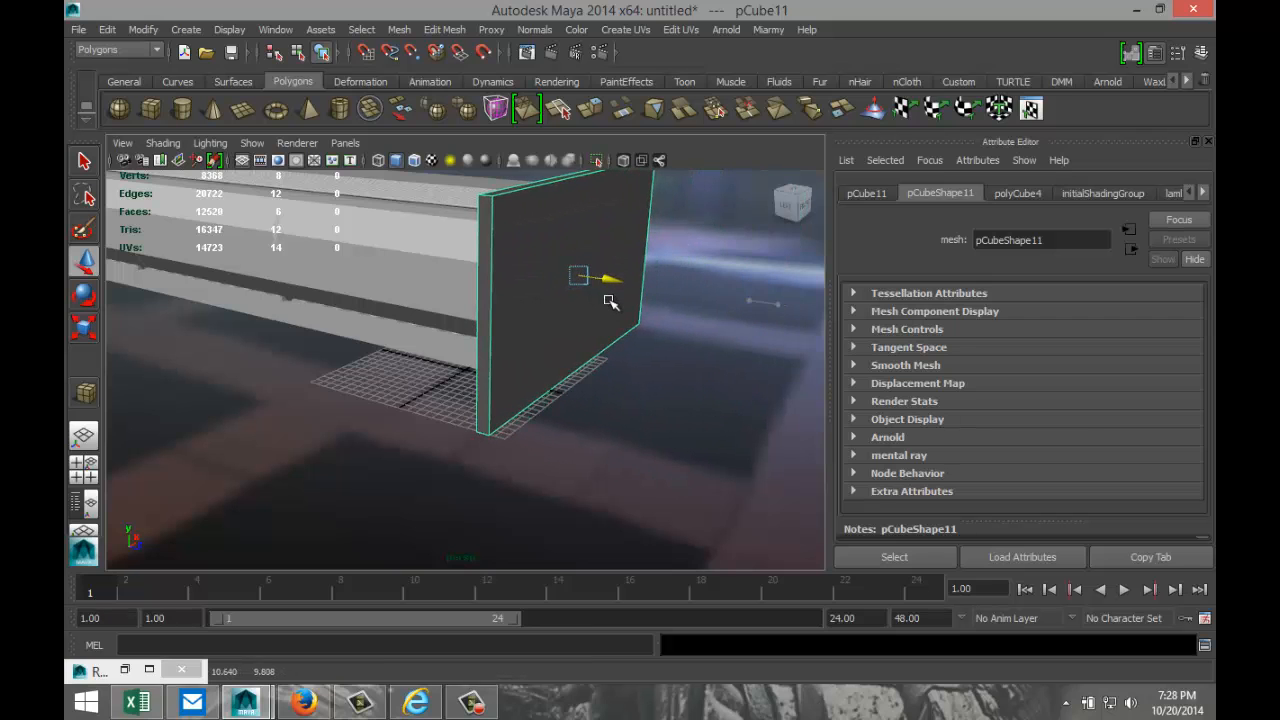
- Delete the ribbed strip of pipes running along the top of the corridor
left_click_drag(528, 384, 592, 268, "alt")
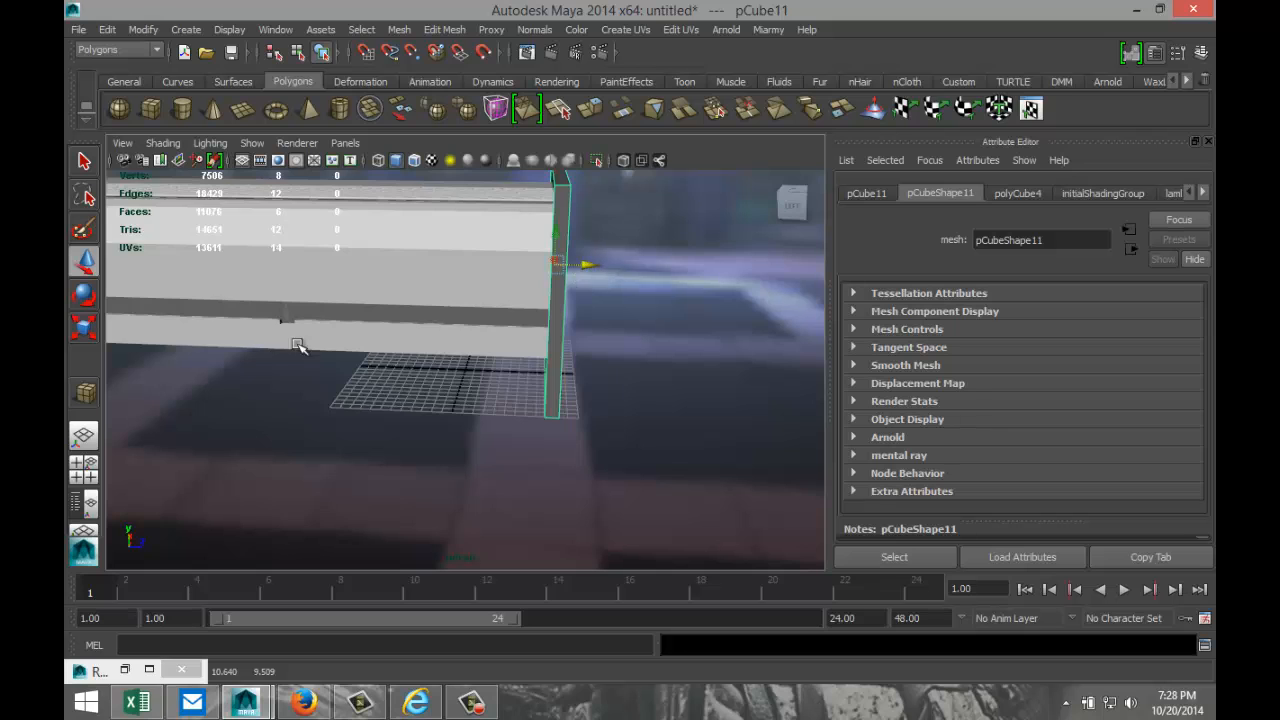
scroll(302, 356, "down", 4)
left_click_drag(170, 362, 449, 440, "alt")
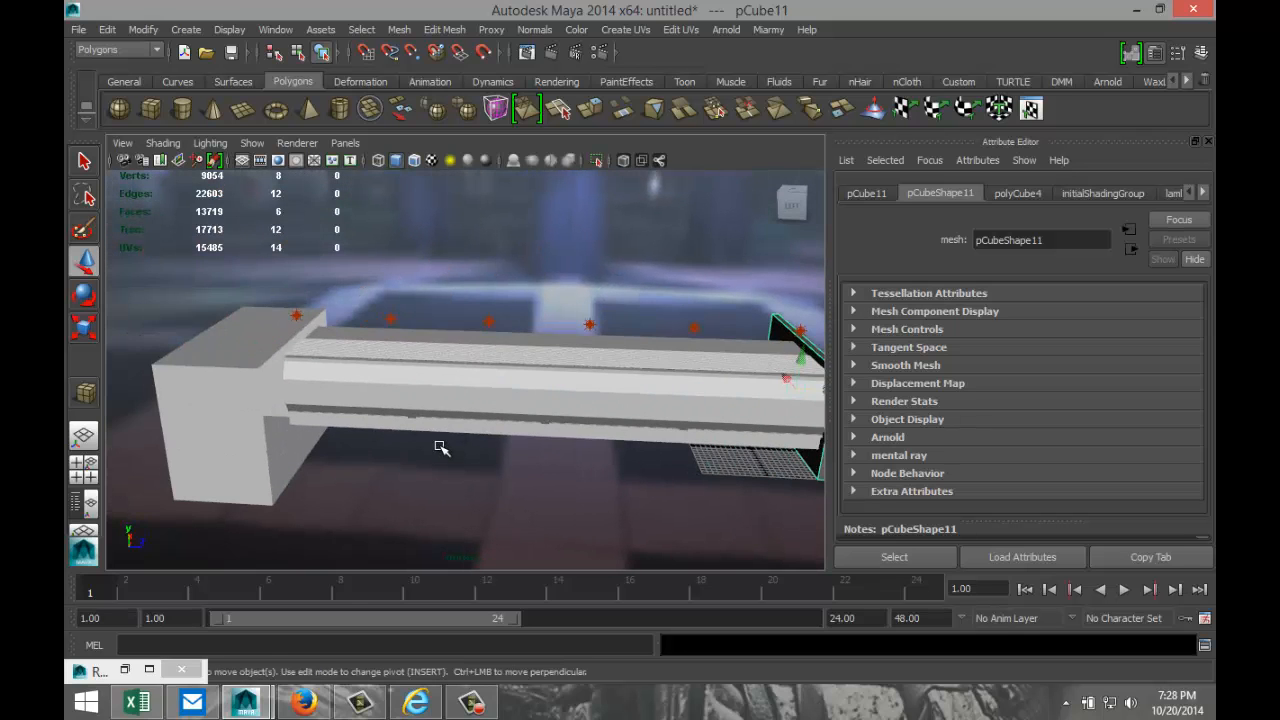
scroll(442, 447, "up", 4)
left_click_drag(361, 414, 374, 435, "alt")
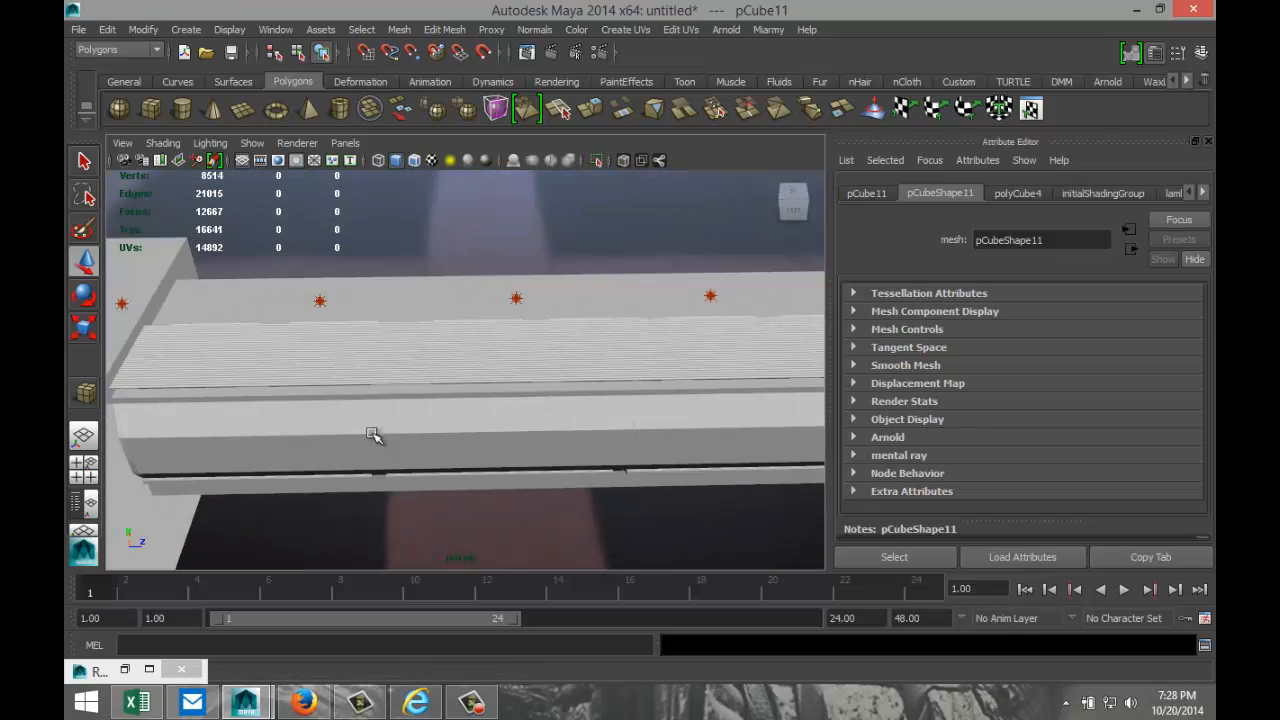
left_click(405, 358)
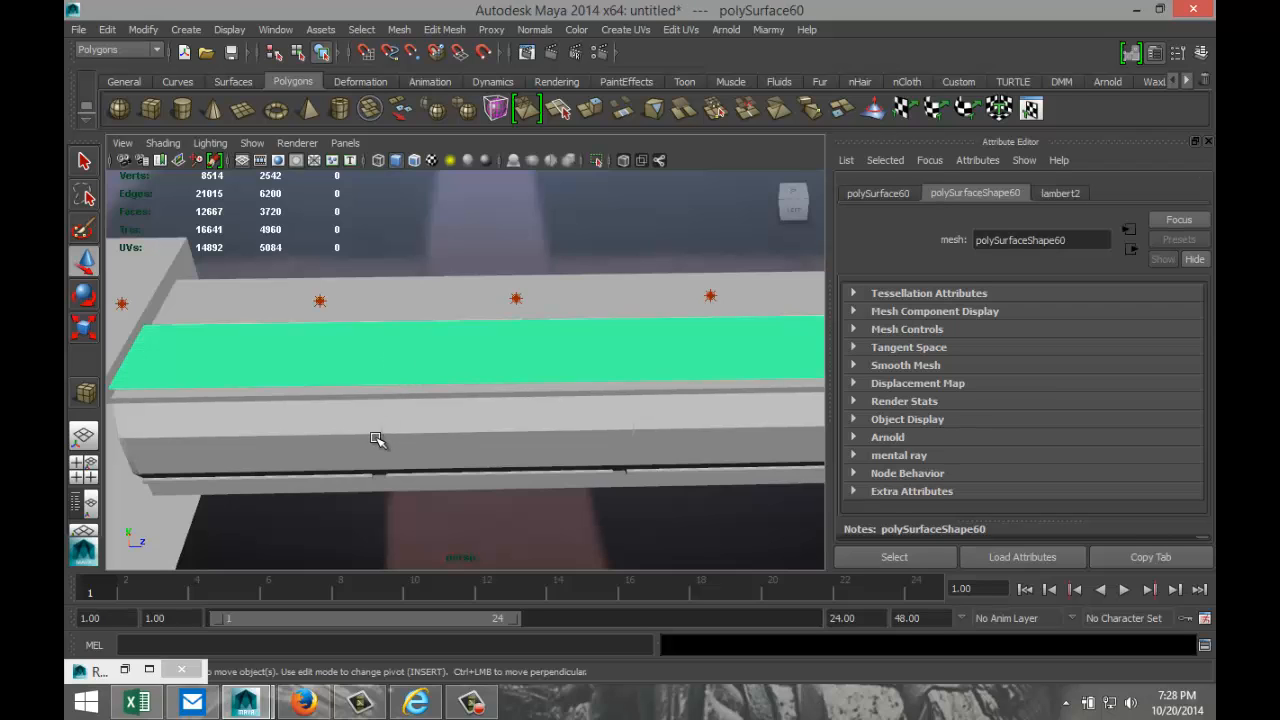
scroll(372, 440, "down", 5)
key("Delete")
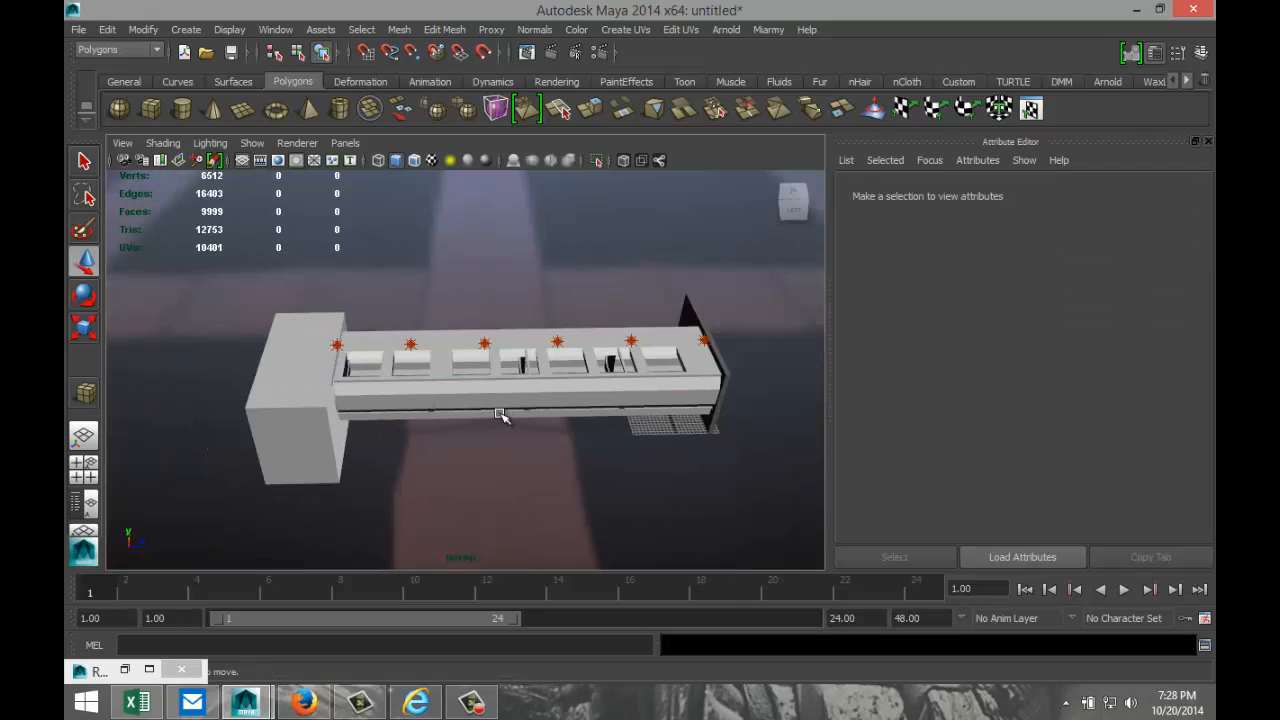
- Delete the large box attached to the corridor's rear end
scroll(496, 451, "up", 3)
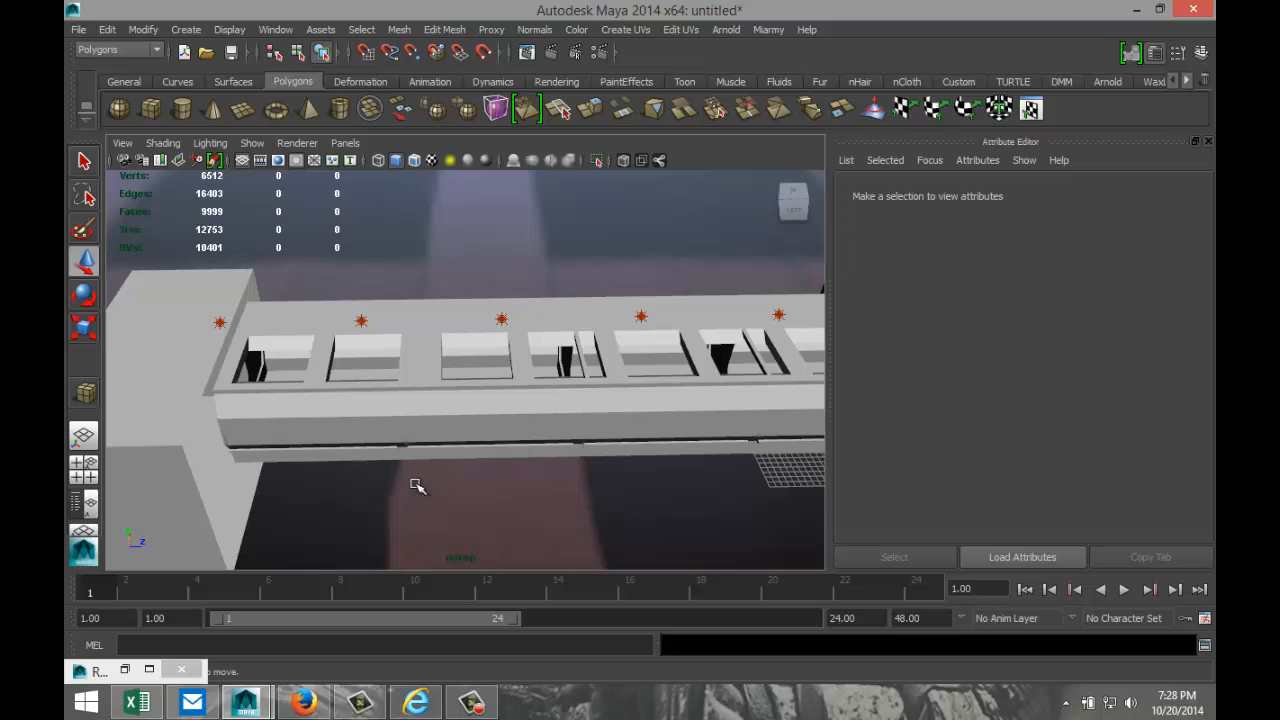
left_click_drag(383, 489, 423, 474, "alt")
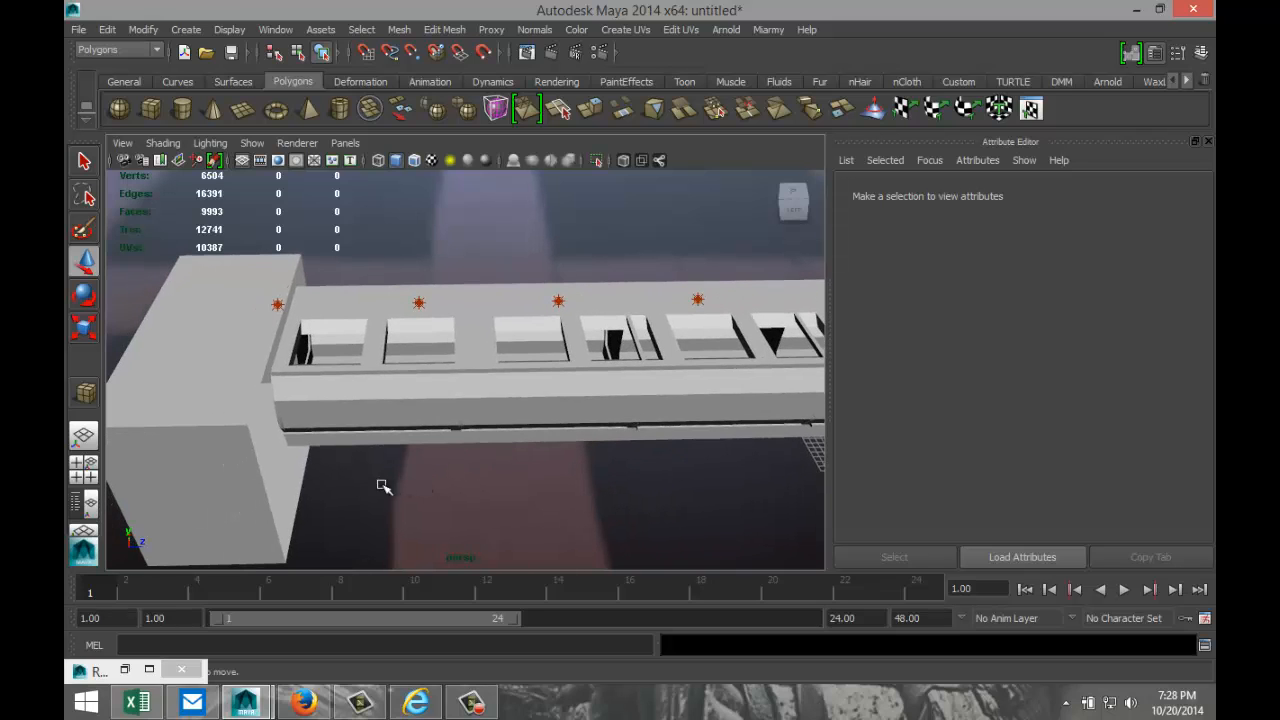
left_click(225, 420)
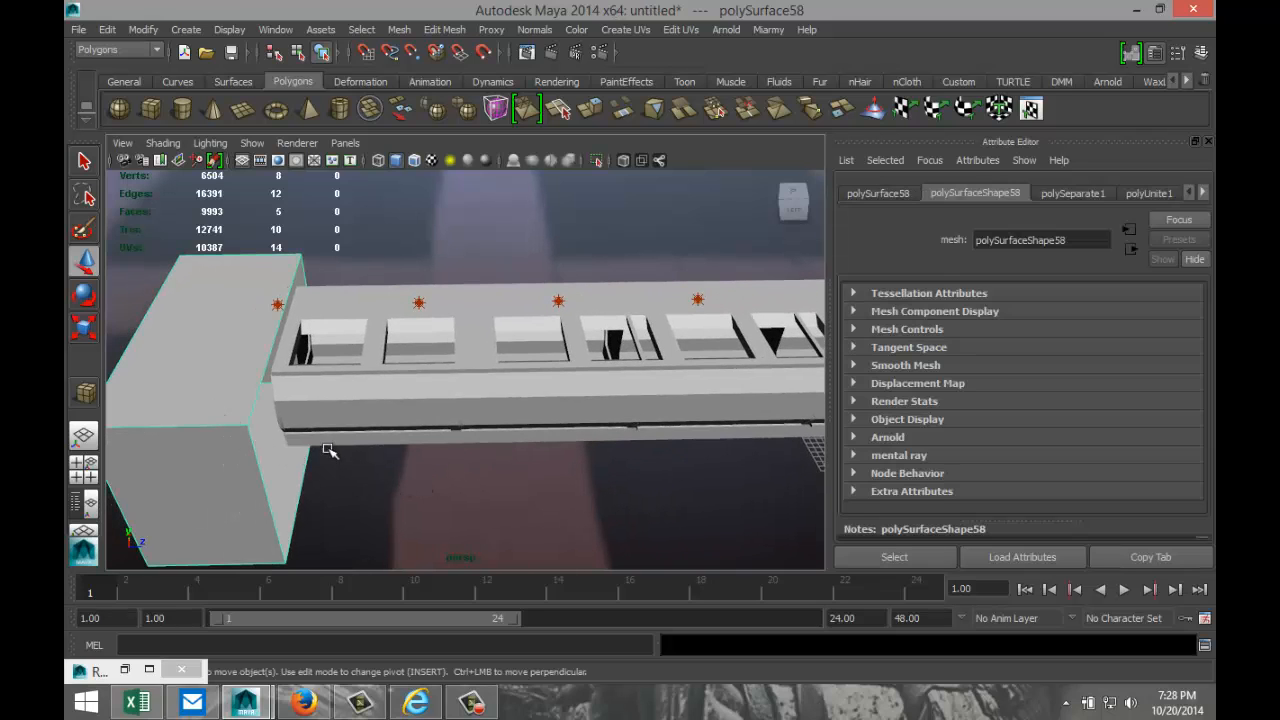
scroll(276, 438, "down", 2)
scroll(276, 438, "up", 1)
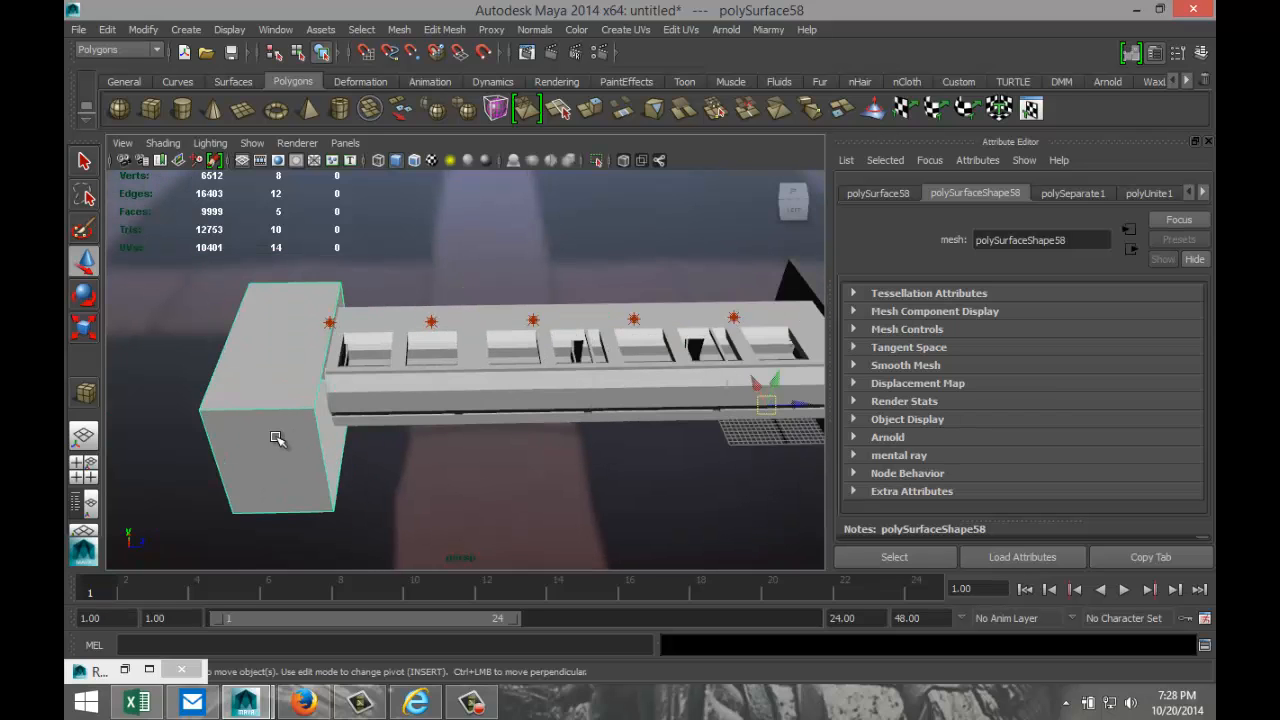
left_click(381, 482)
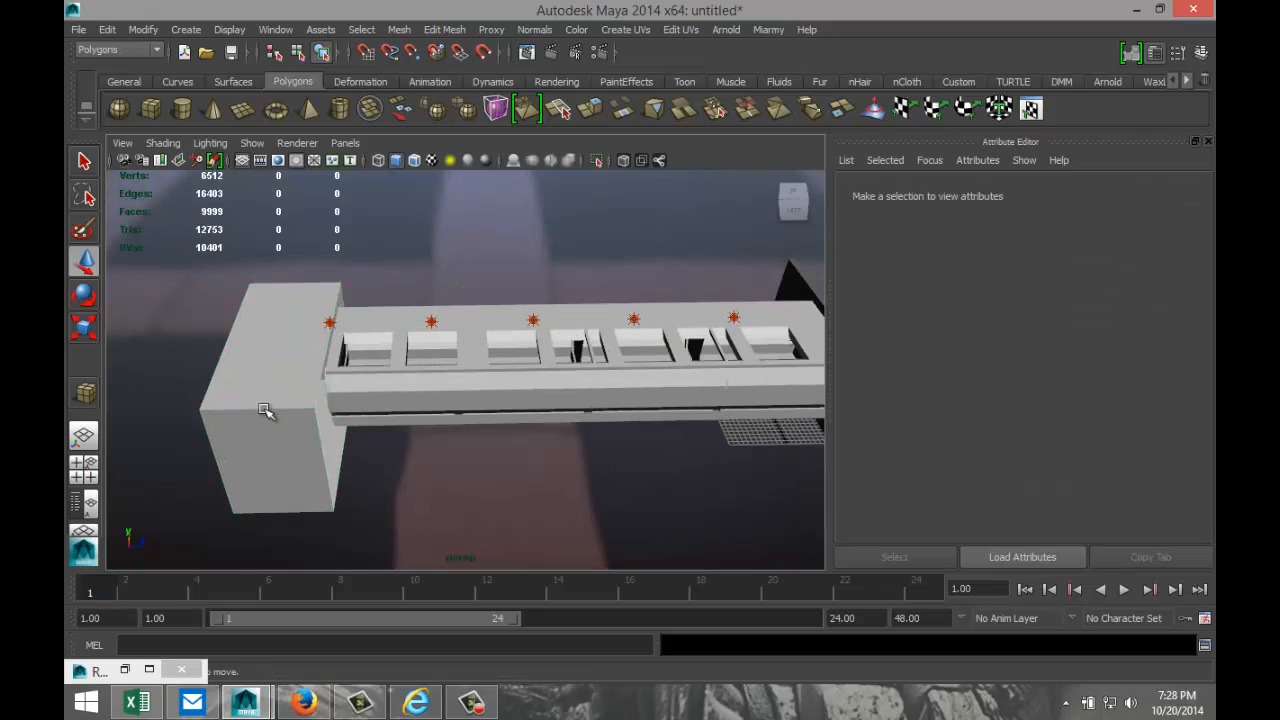
left_click(267, 411)
key("Delete")
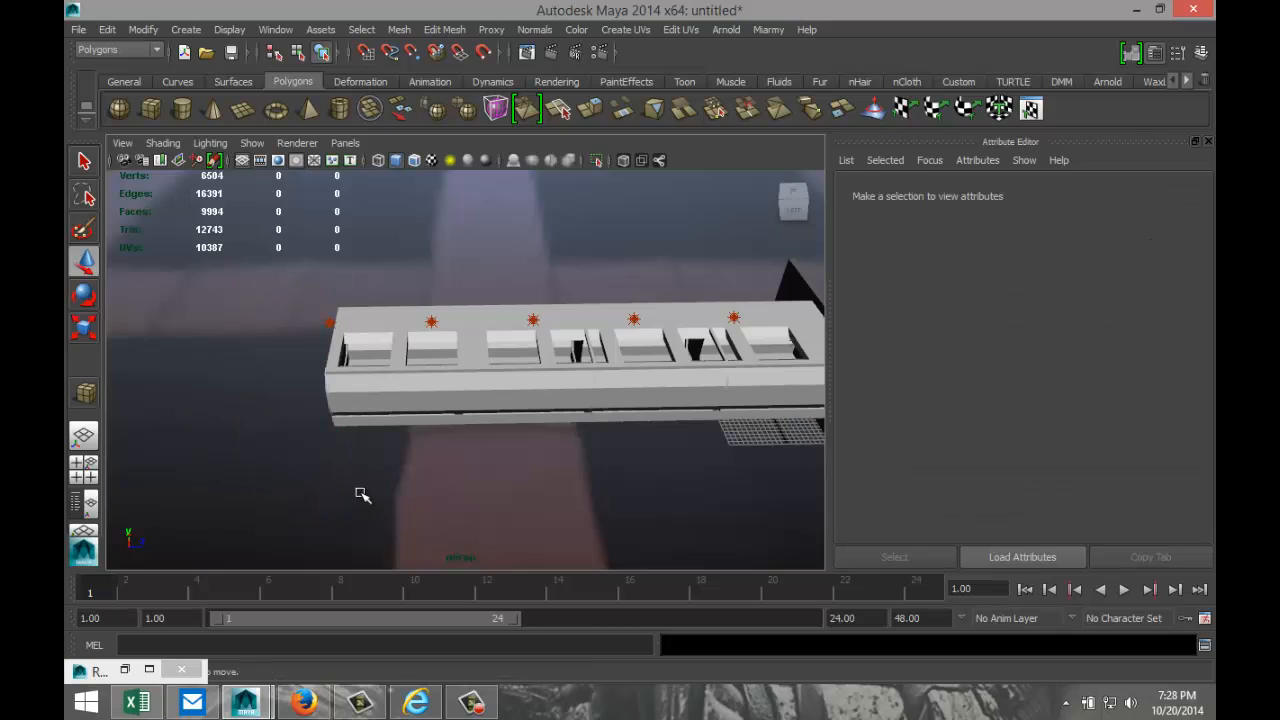
- Duplicate the upright slab at the corridor's front and move the copy to the rear opening, at Z about -93.3
left_click(798, 286)
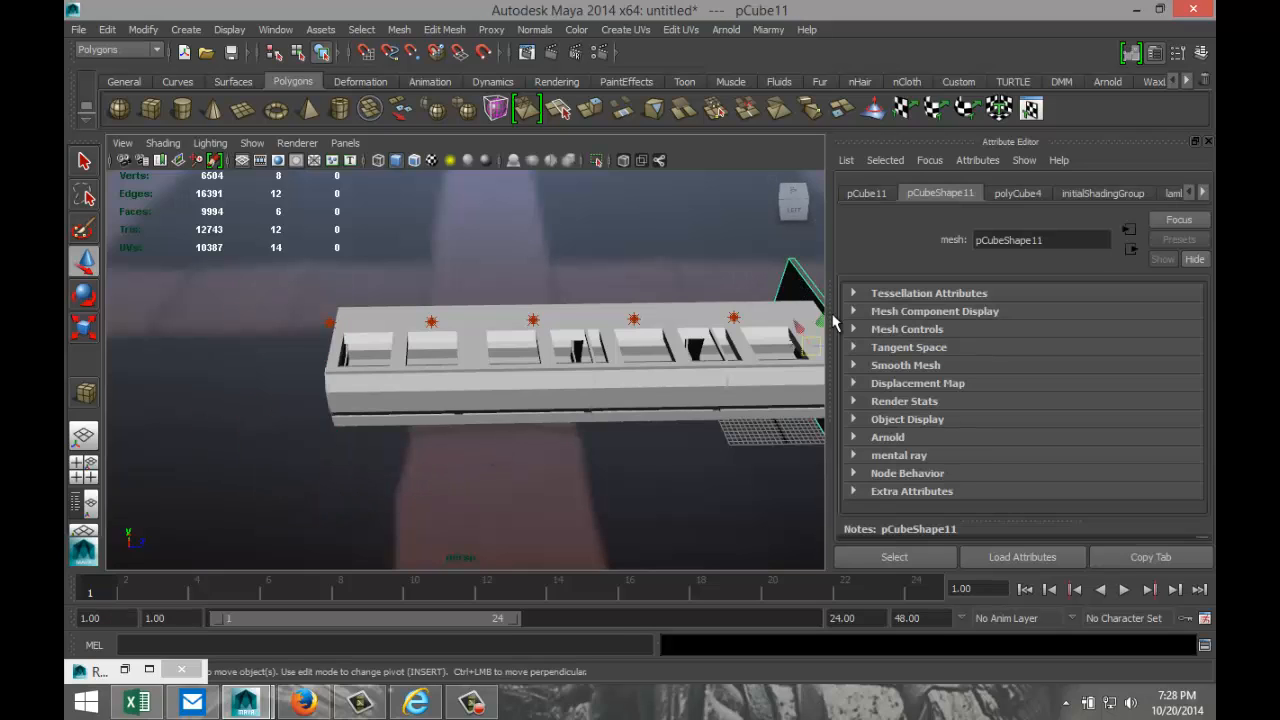
key("ctrl+d")
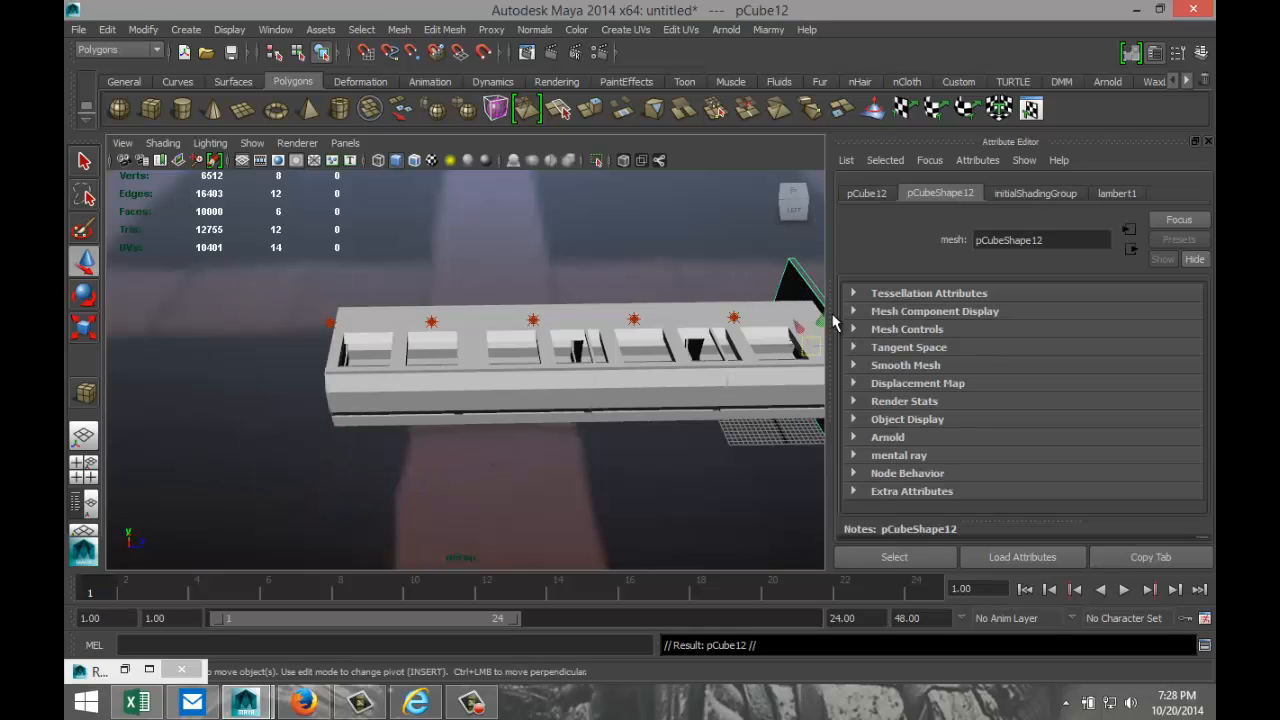
scroll(763, 364, "down", 2)
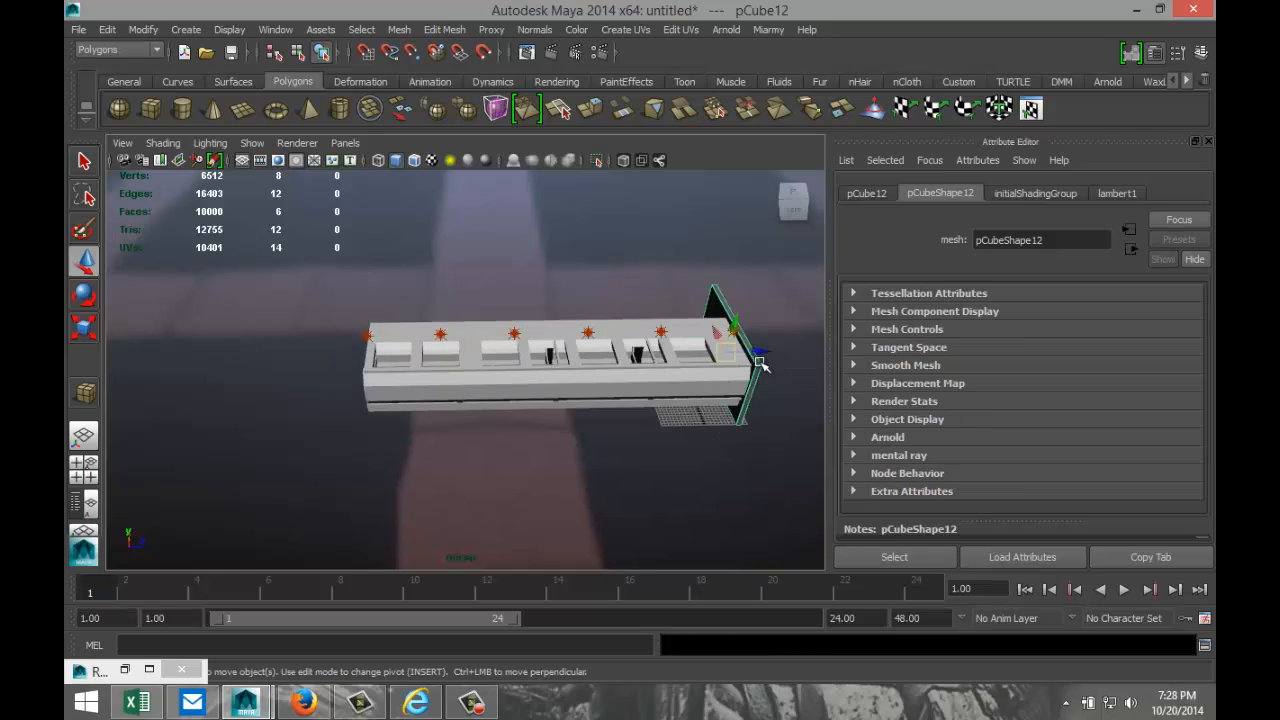
left_click_drag(763, 352, 410, 407)
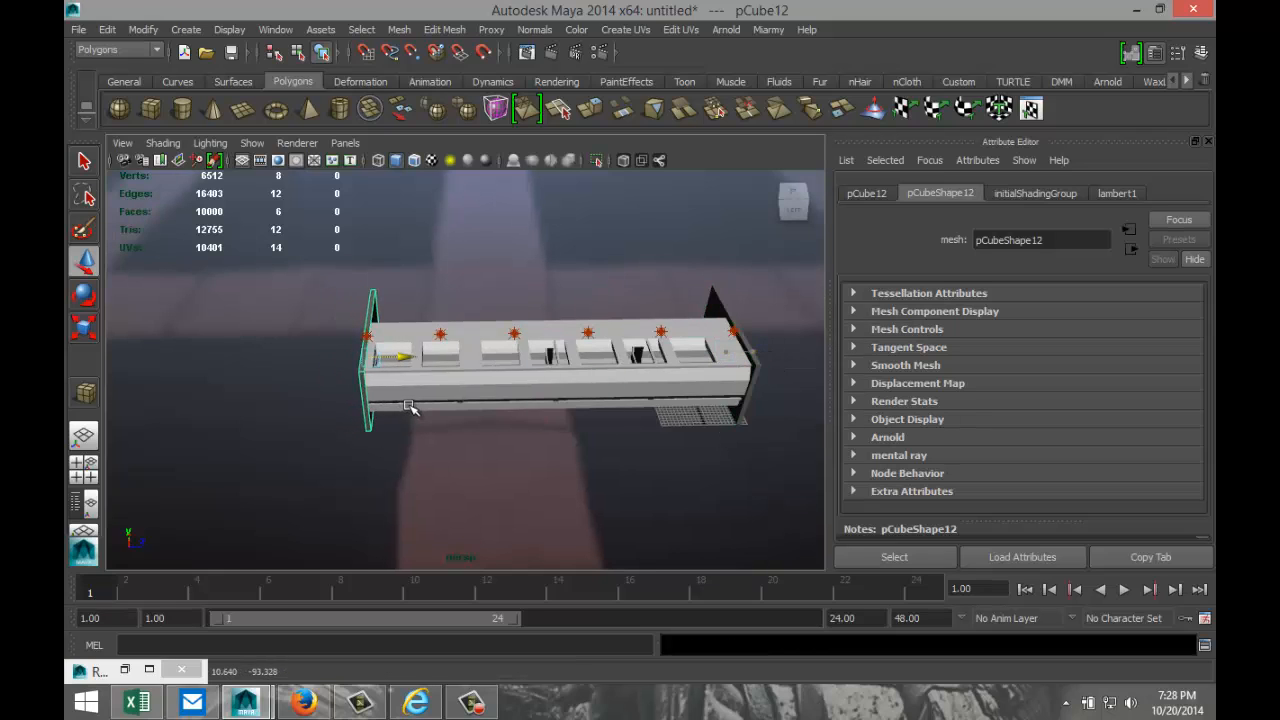
scroll(388, 445, "up", 4)
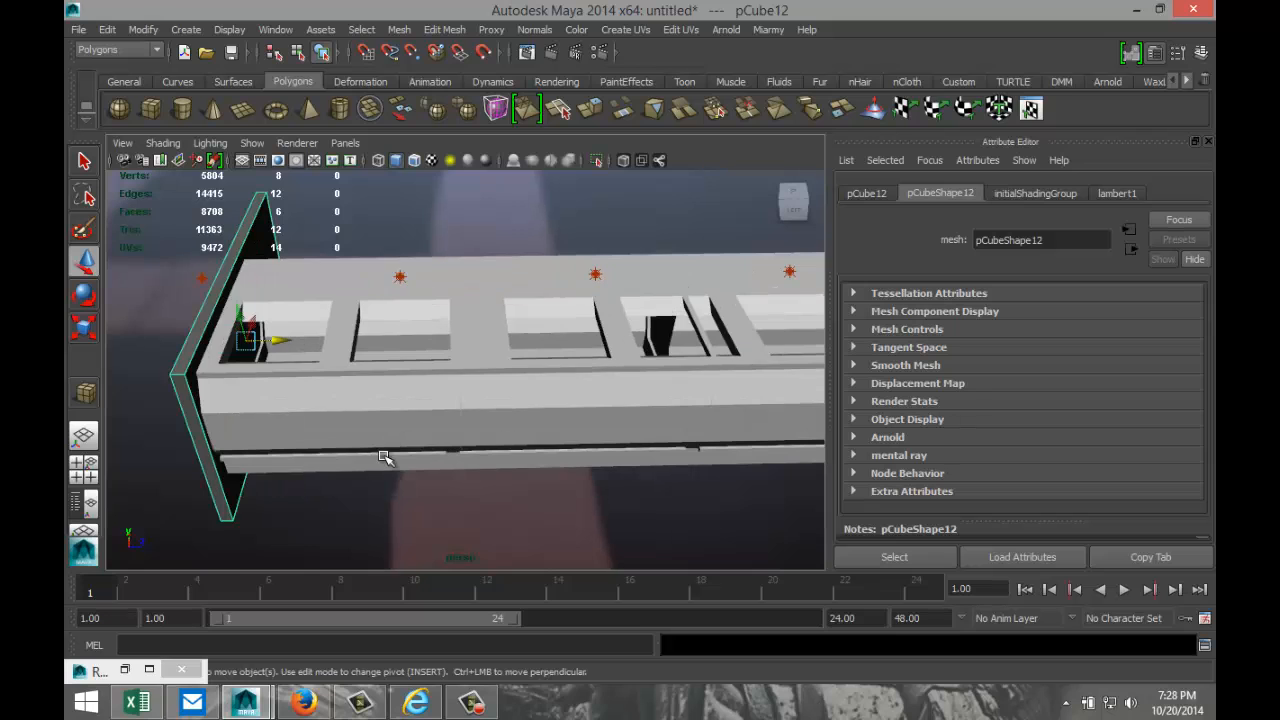
left_click_drag(263, 514, 194, 486, "alt")
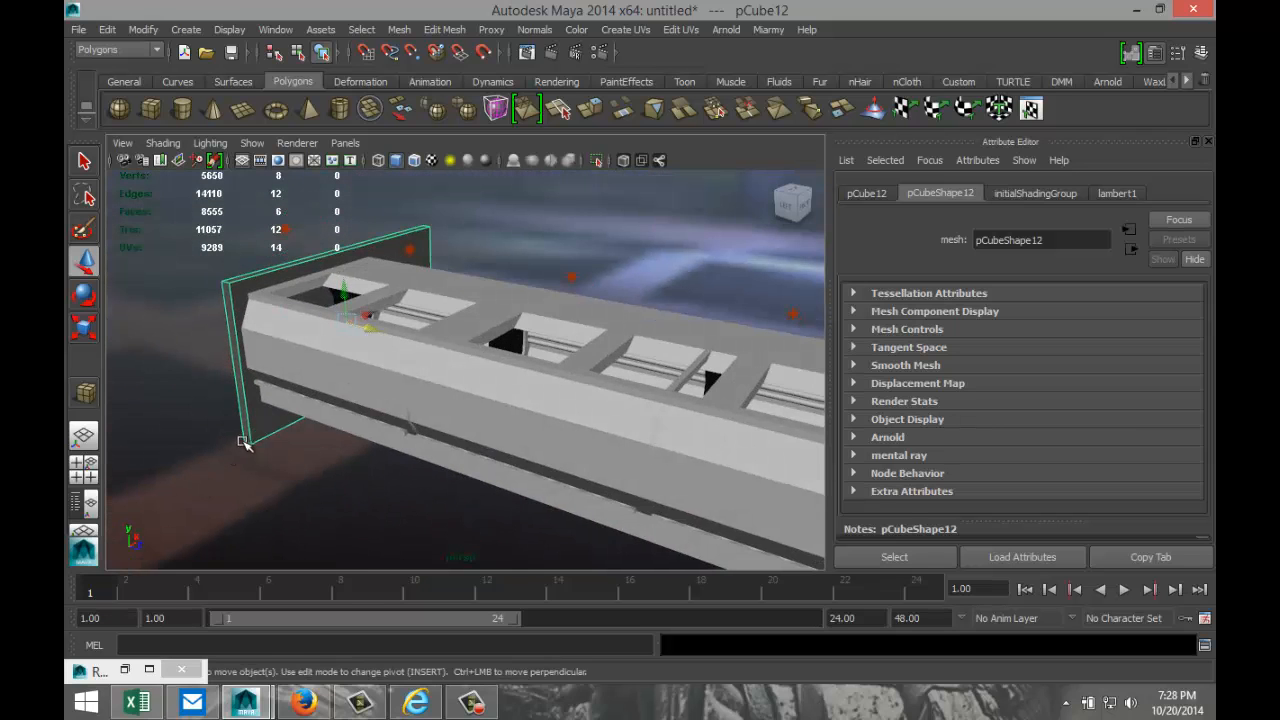
- Assign the existing lambert2 material to the inner face of the rear slab
right_click_drag(265, 424, 406, 660)
left_click(270, 420)
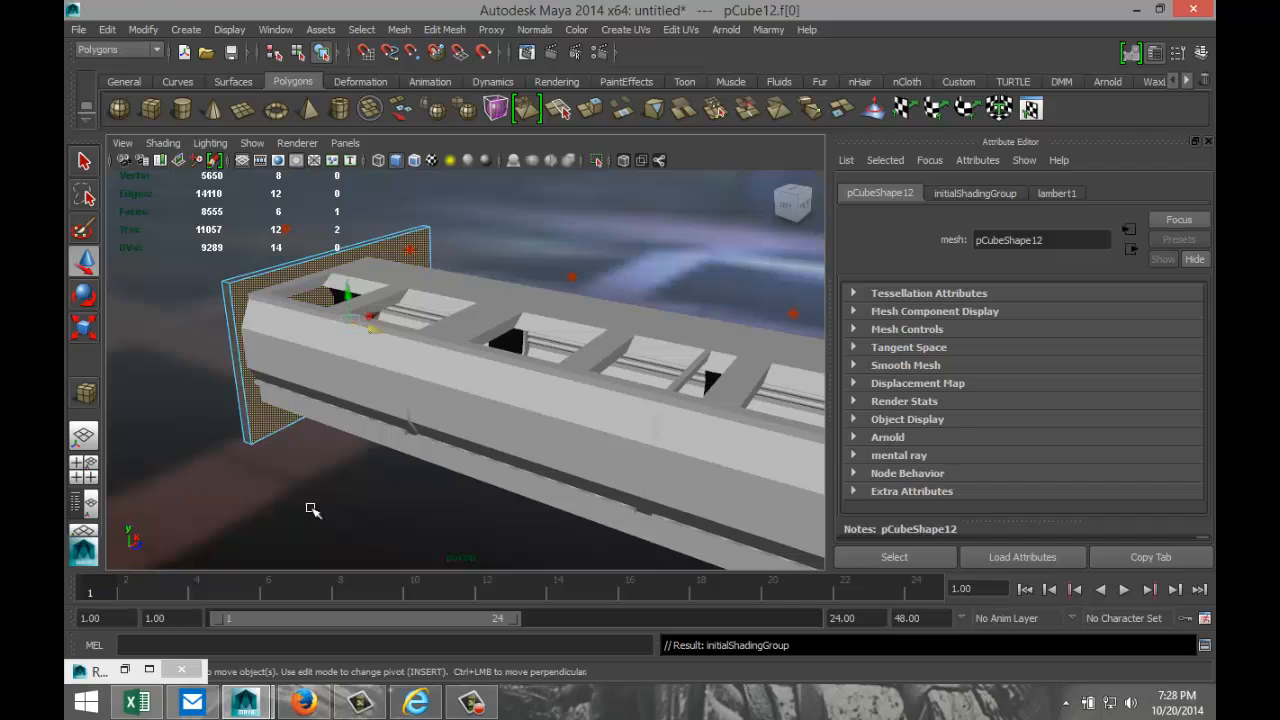
left_click(309, 507)
left_click(262, 427)
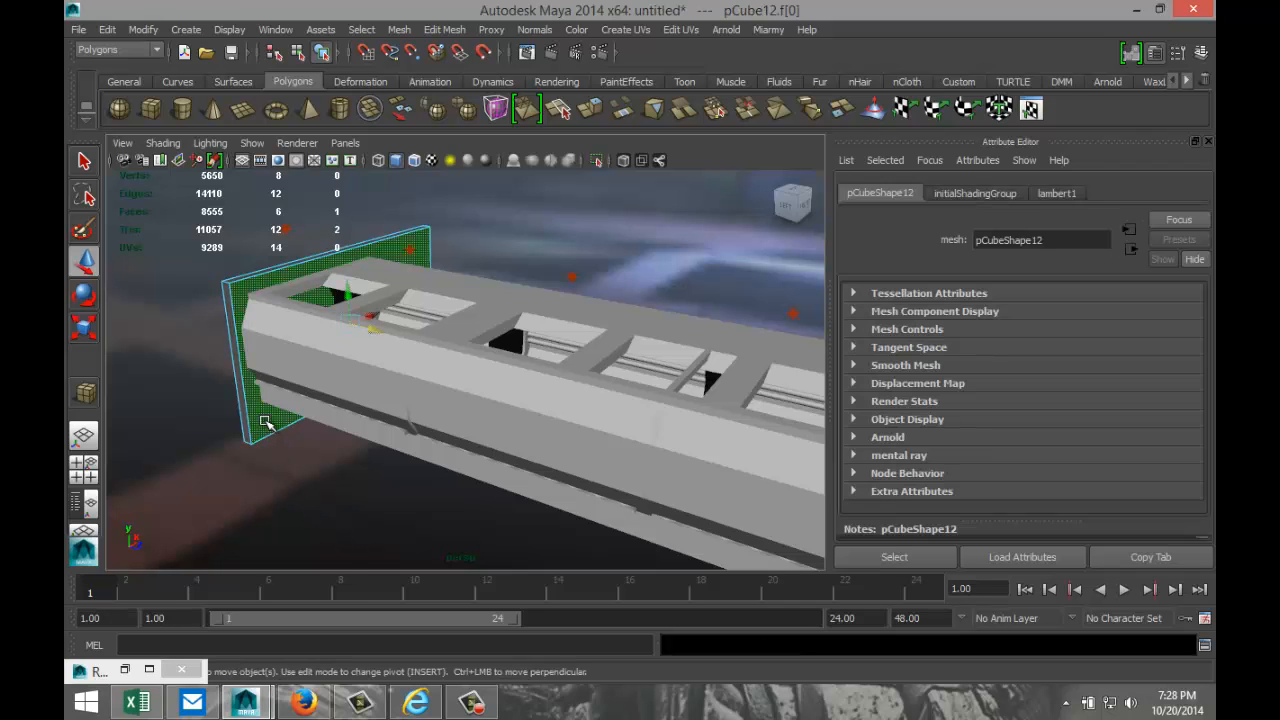
right_click_drag(262, 427, 382, 670)
left_click(317, 516)
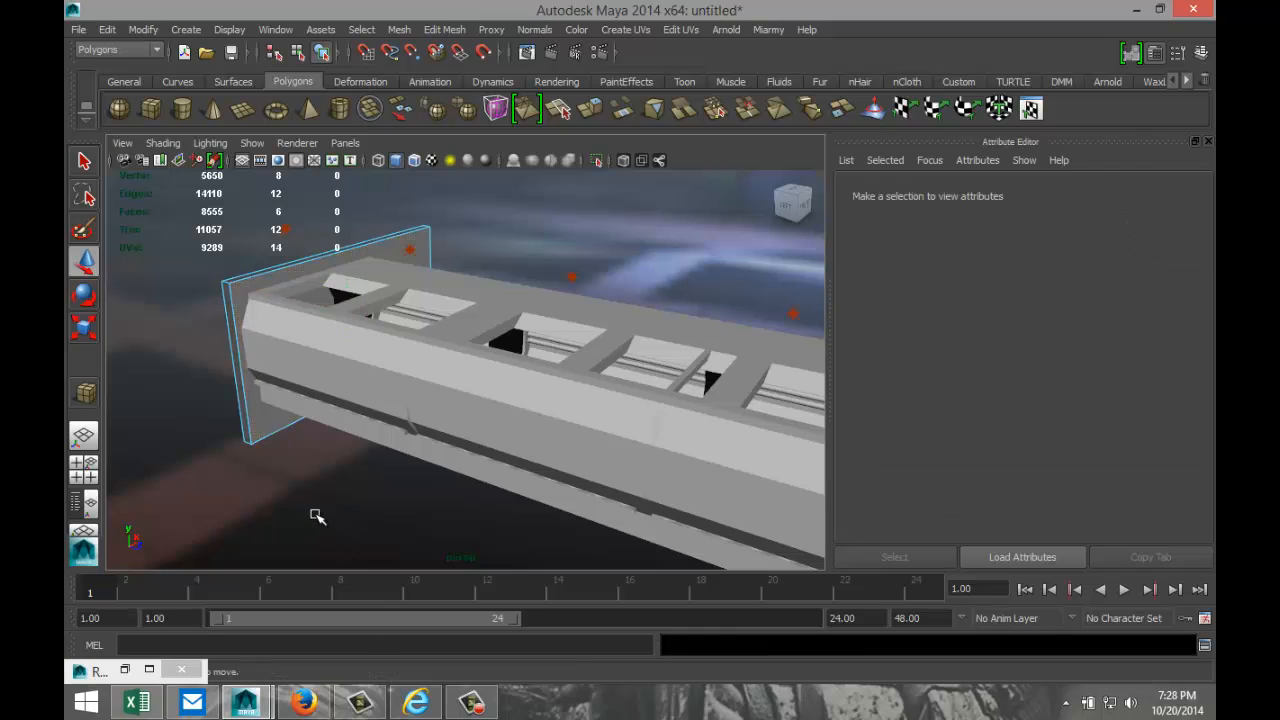
- Restore the New_2 camera bookmark inside the corridor and render the current frame
left_click(122, 143)
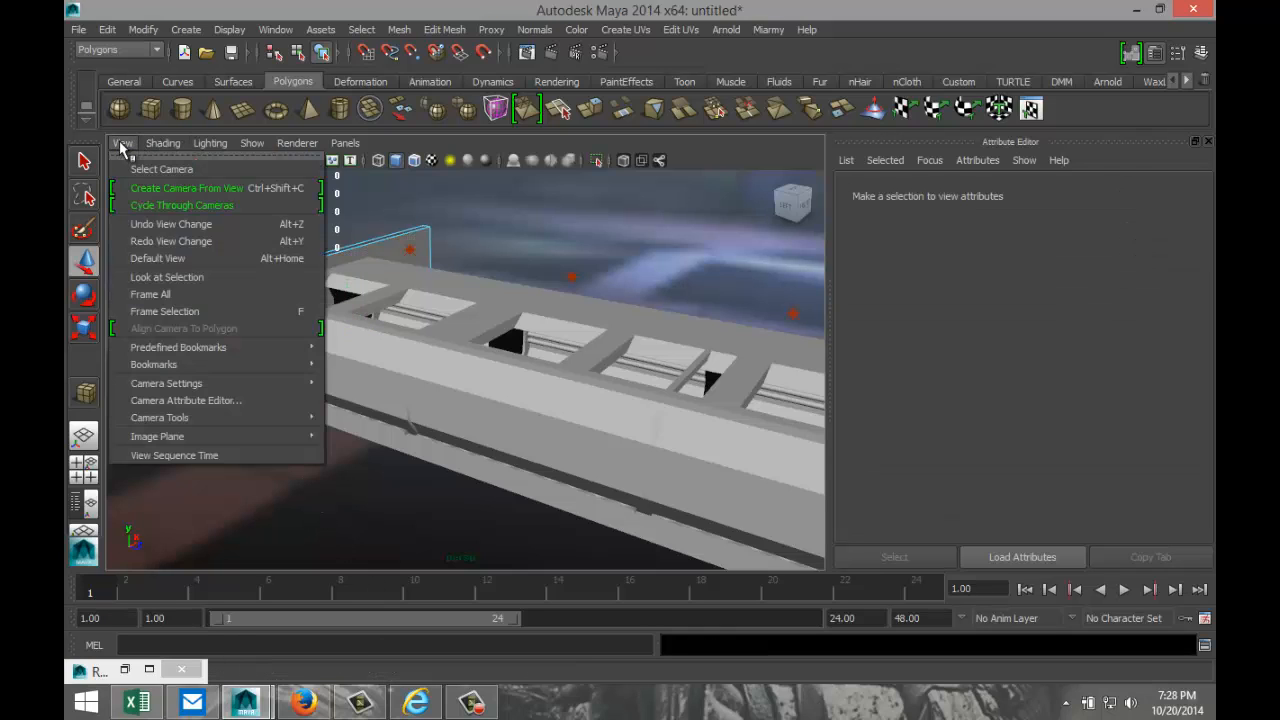
mouse_move(290, 364)
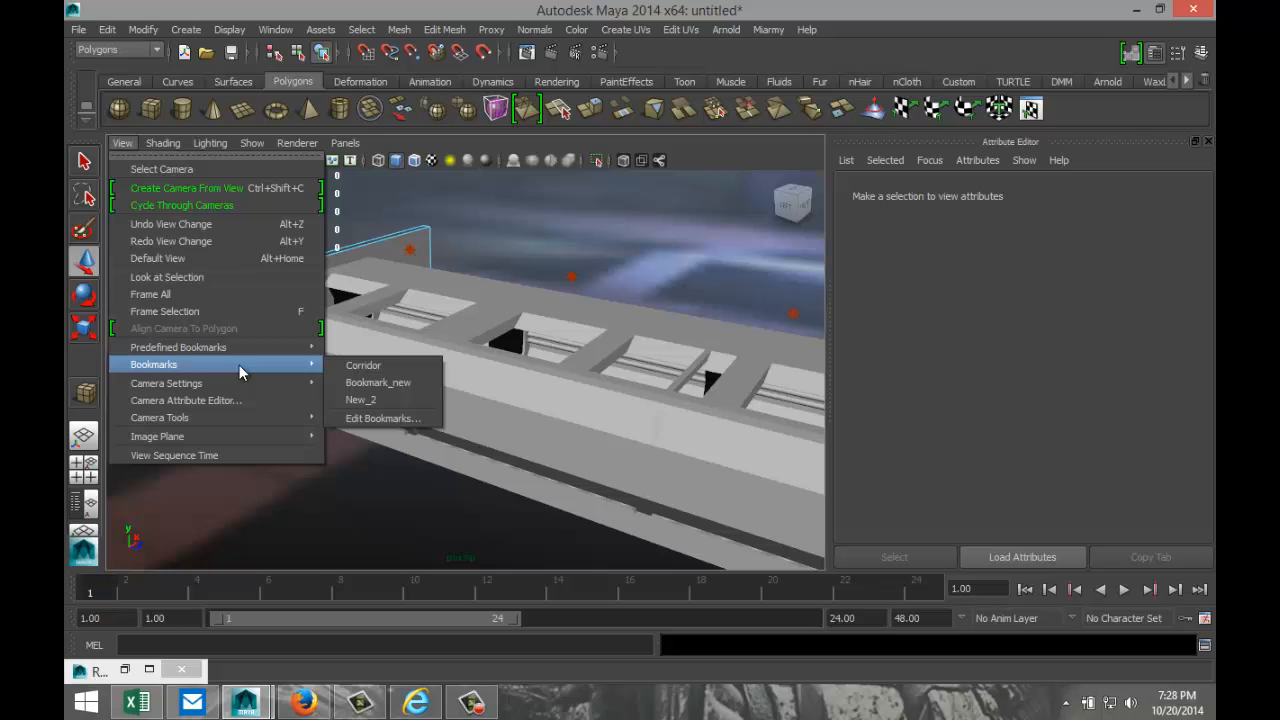
left_click(362, 399)
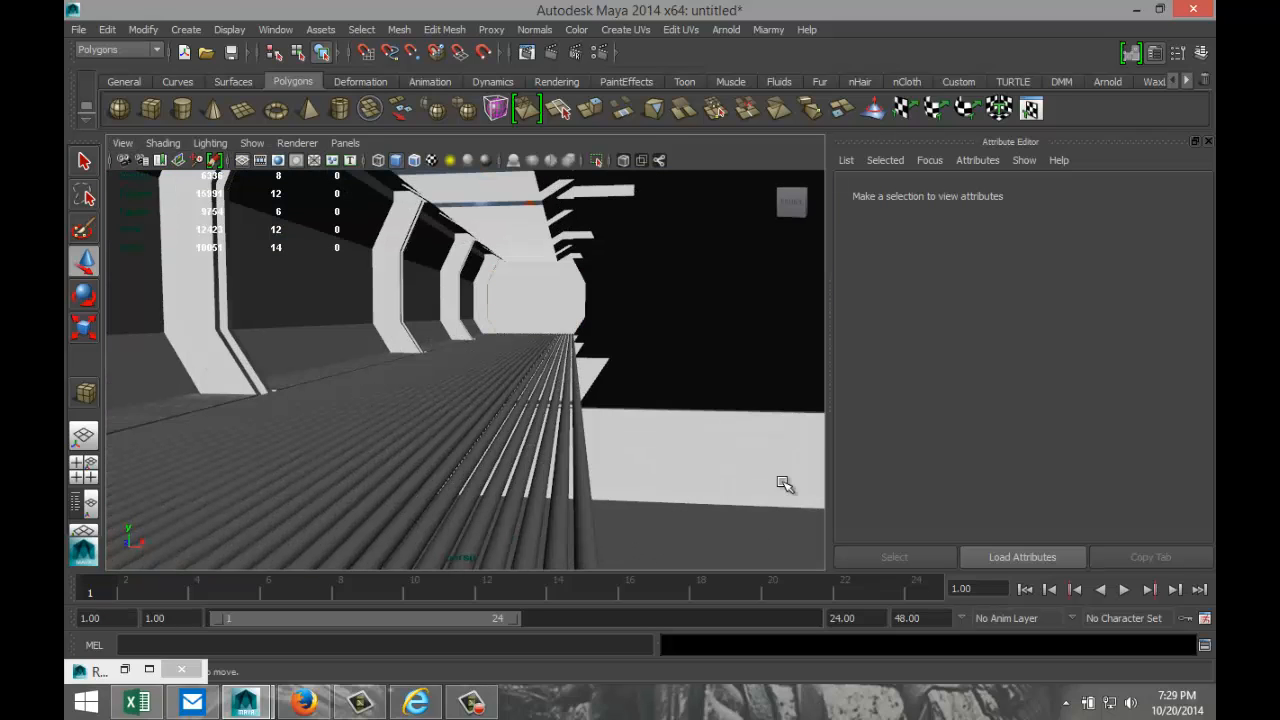
left_click(552, 53)
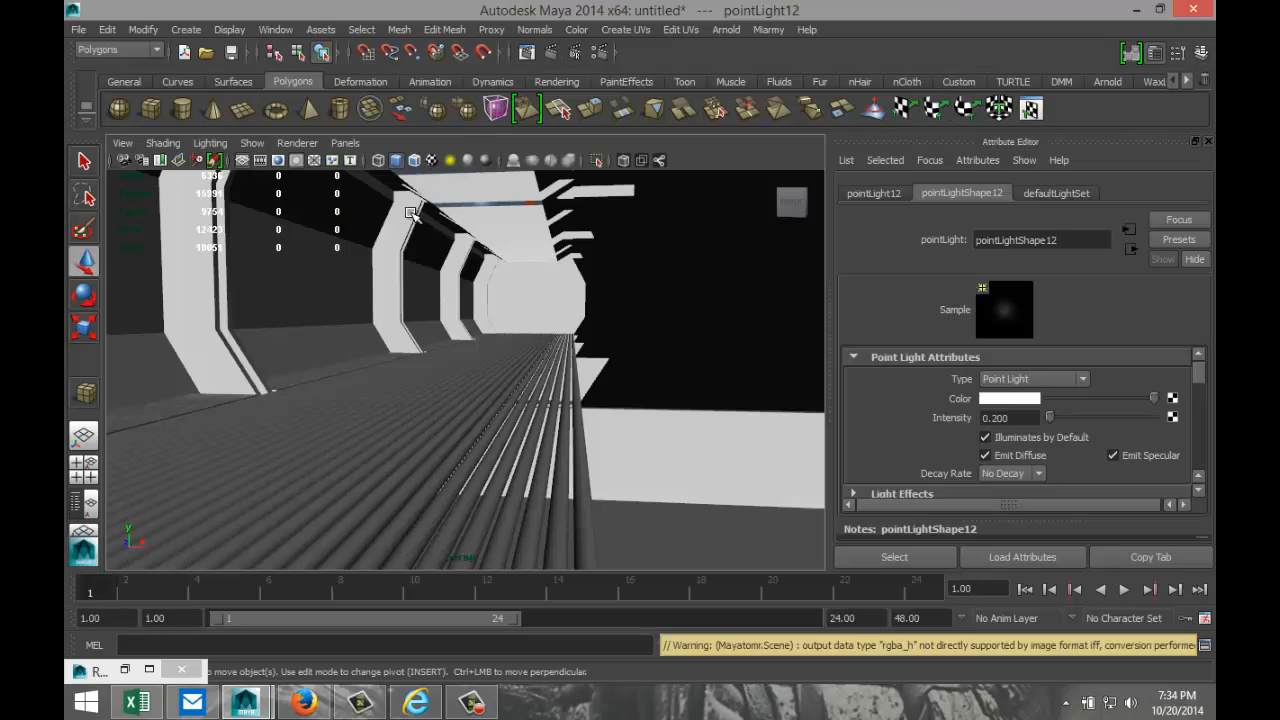
- Delete every second point light in the row above the corridor, starting with the second light from the rear
left_click_drag(478, 285, 463, 317, "alt")
middle_click_drag(466, 306, 470, 330, "alt")
scroll(509, 335, "down", 6)
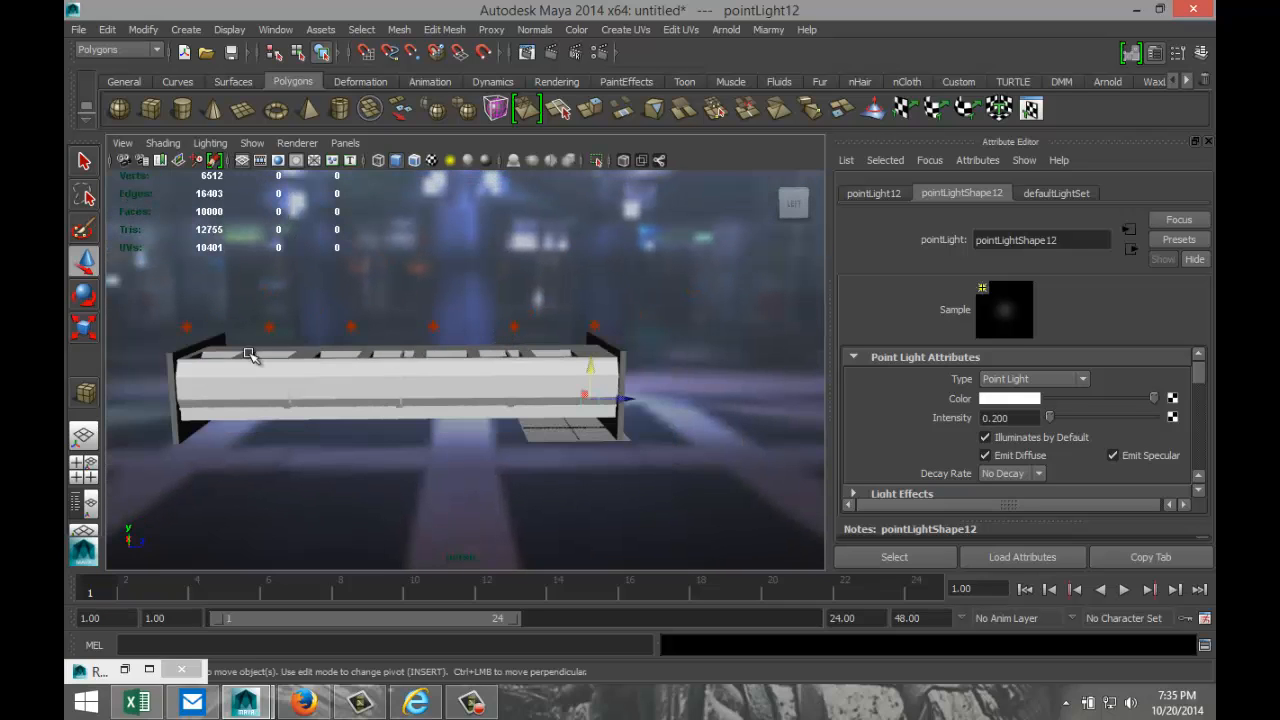
left_click(280, 335)
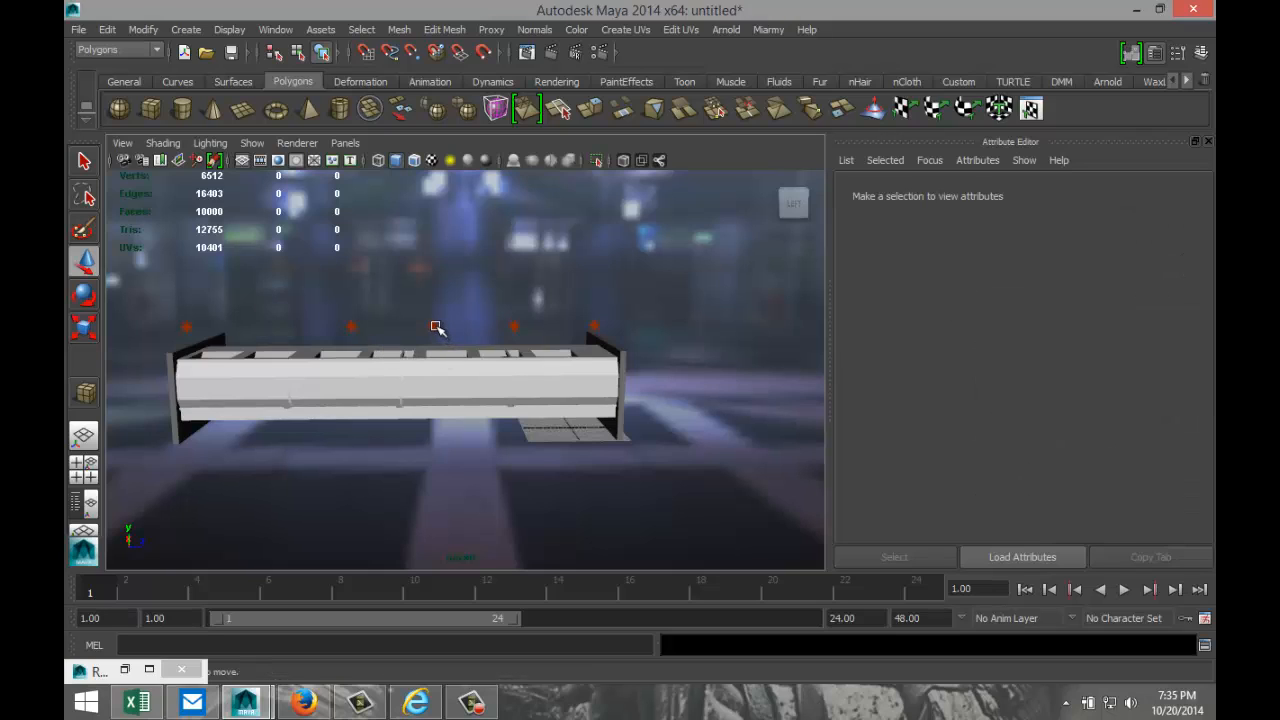
left_click(436, 327)
key("Delete")
left_click(593, 327)
key("Delete")
- Select the remaining point lights above the corridor and set the rearmost light's intensity to 0.5
left_click_drag(172, 312, 536, 350)
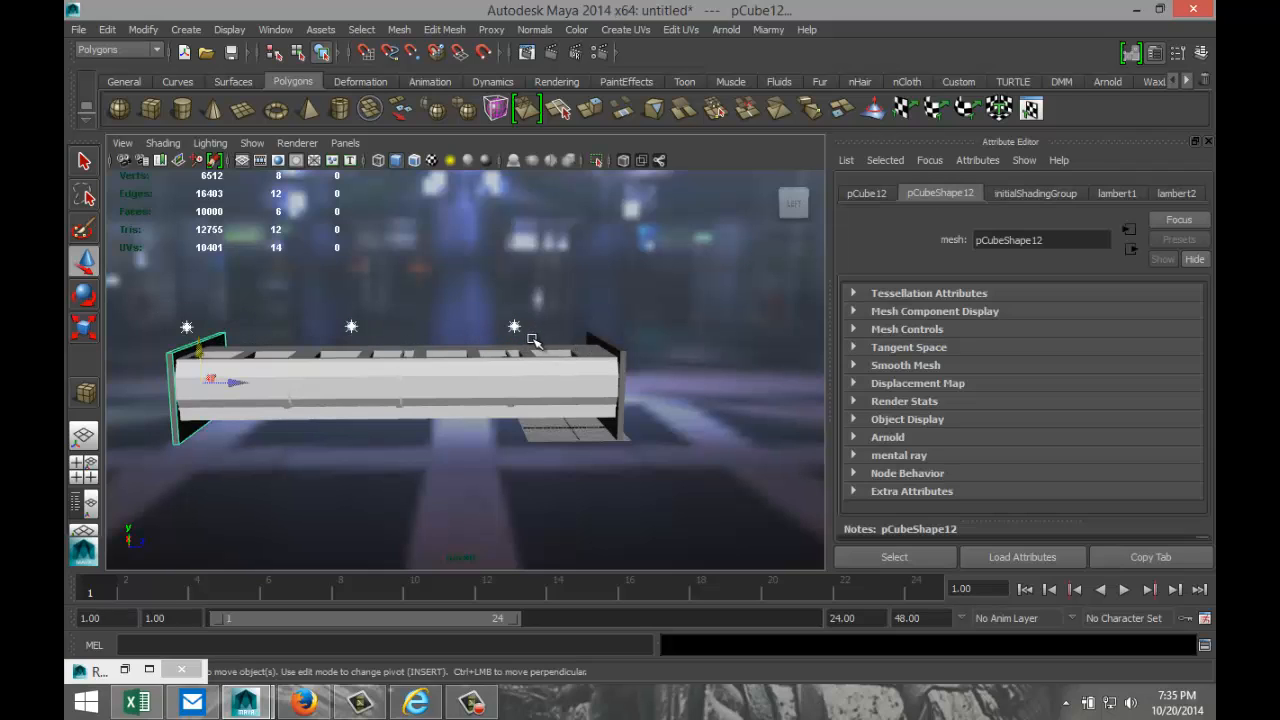
left_click(186, 327)
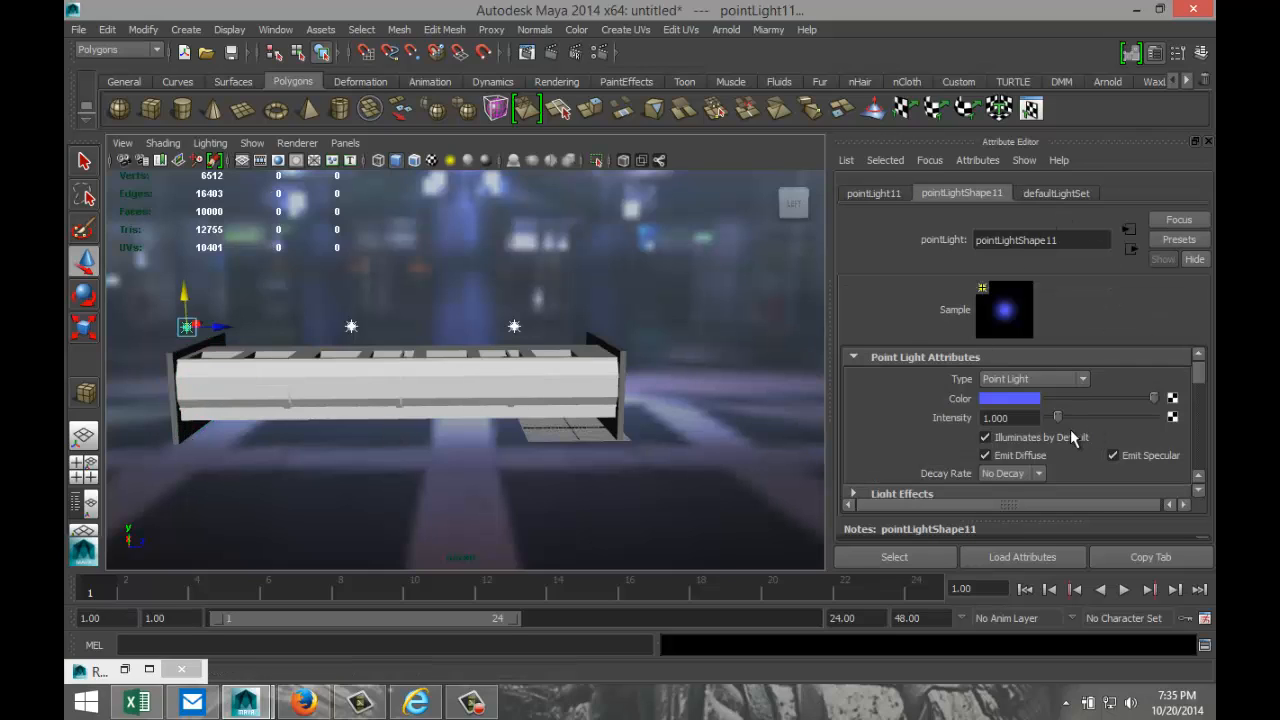
left_click_drag(1035, 418, 927, 414)
type("0.500")
key("Return")
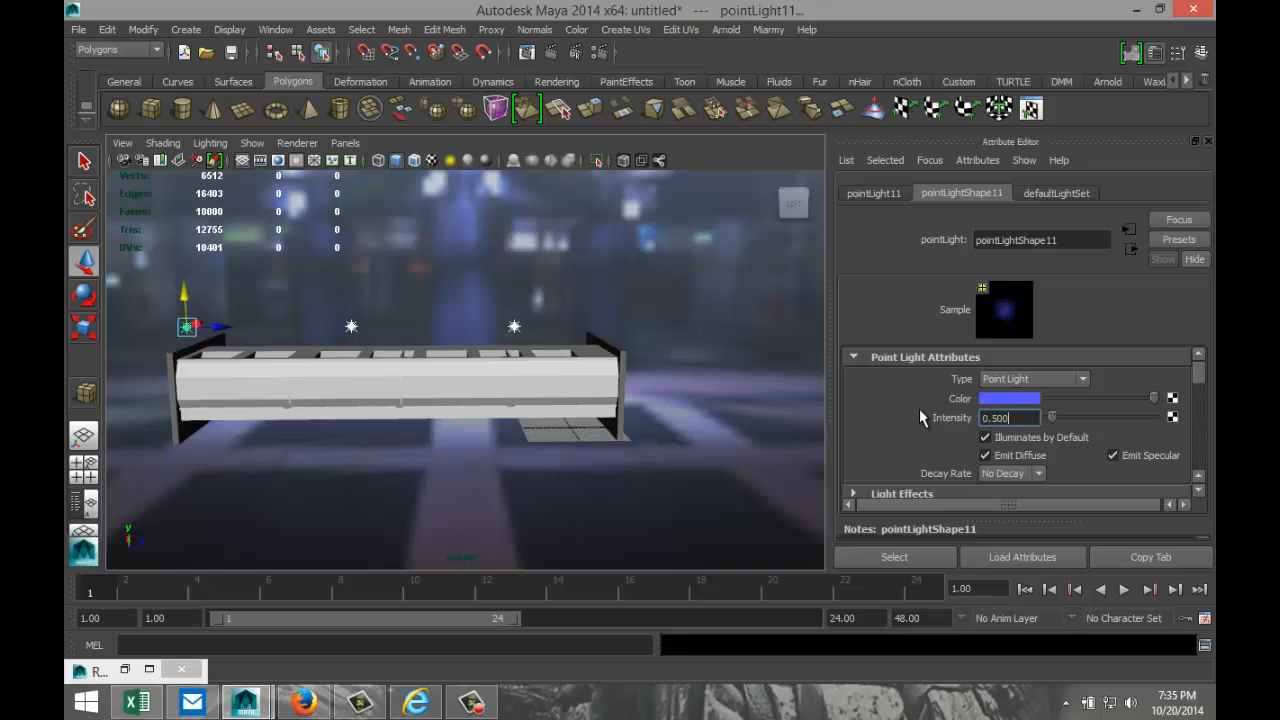
- Change the rearmost point light's color to a pale green with hue 120 and value about 0.994
left_click(1020, 400)
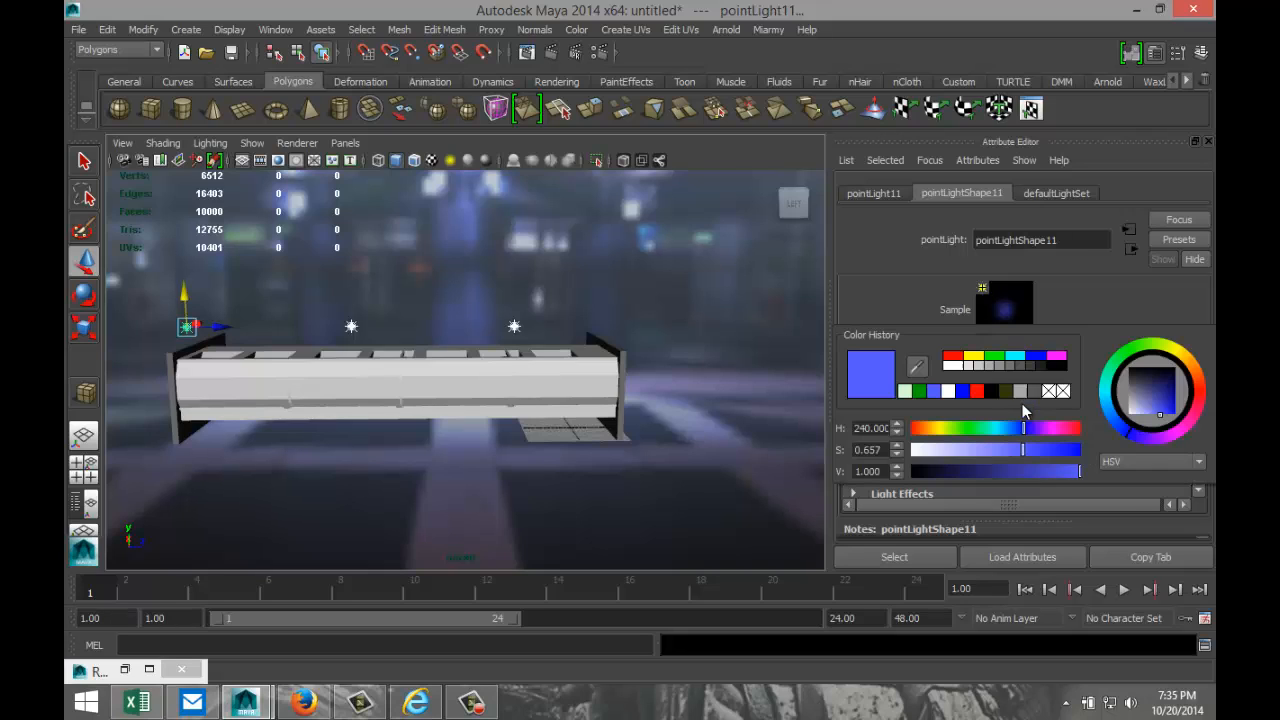
left_click(995, 357)
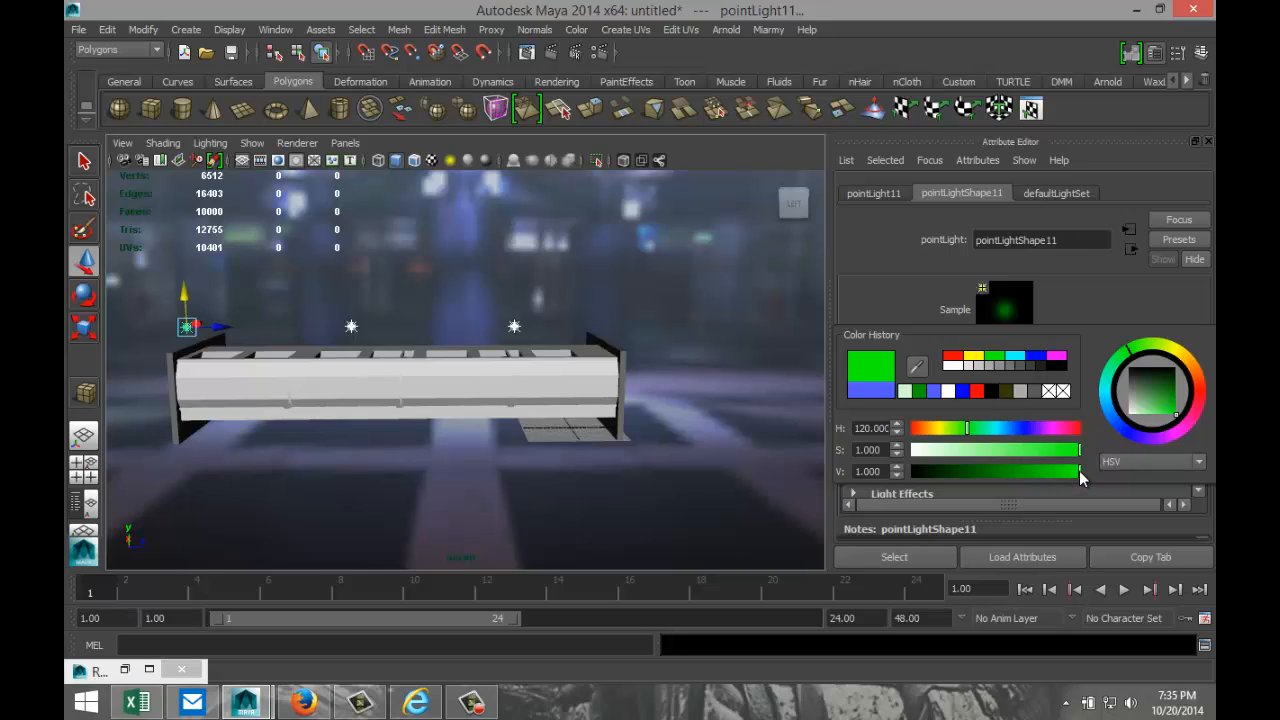
mouse_move(1080, 478)
left_mouse_down()
mouse_move(1030, 478)
mouse_move(1007, 455)
mouse_move(1077, 472)
left_mouse_up()
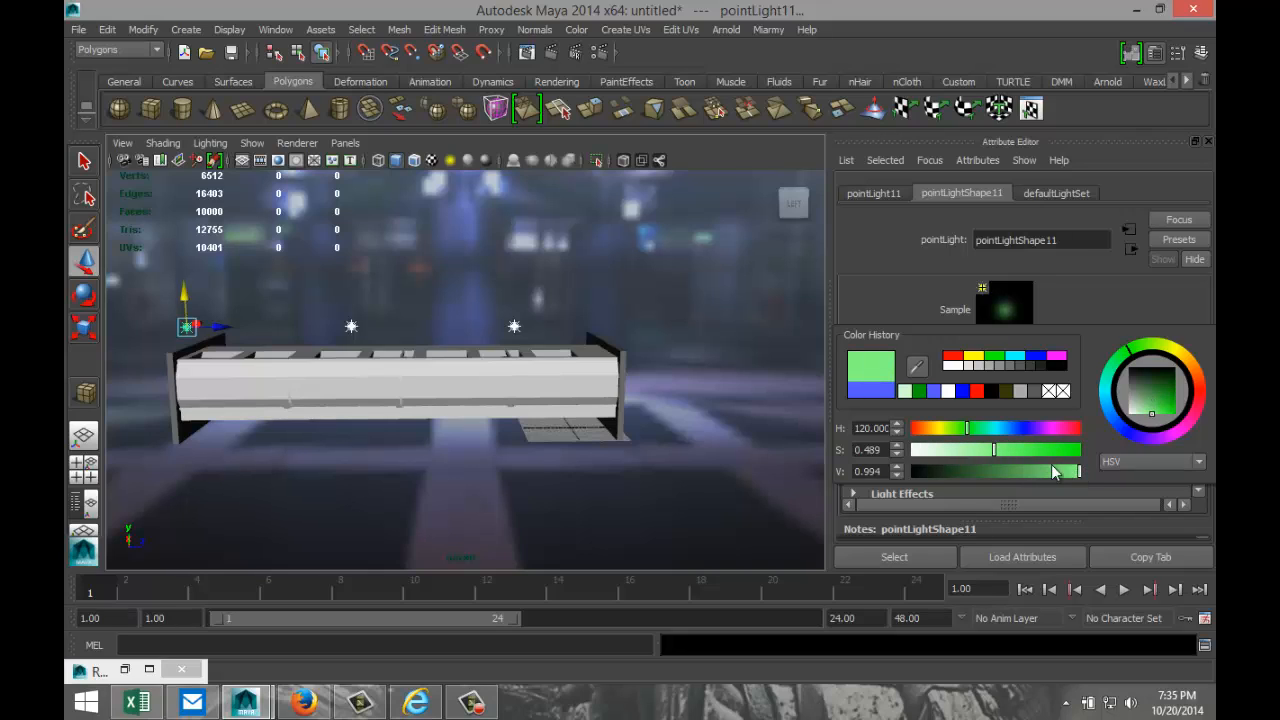
mouse_move(980, 450)
left_mouse_down()
mouse_move(990, 447)
mouse_move(961, 453)
mouse_move(979, 451)
left_mouse_up()
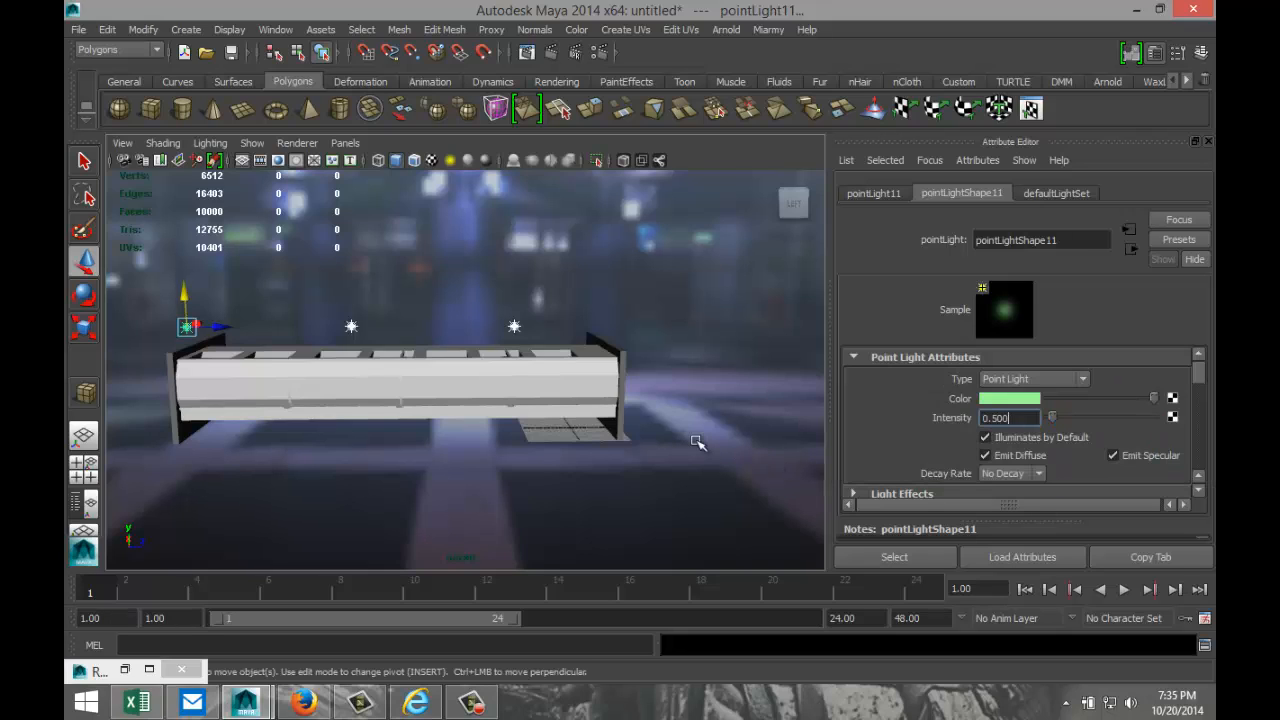
- Return the camera to the New_2 bookmark inside the corridor
left_click(124, 144)
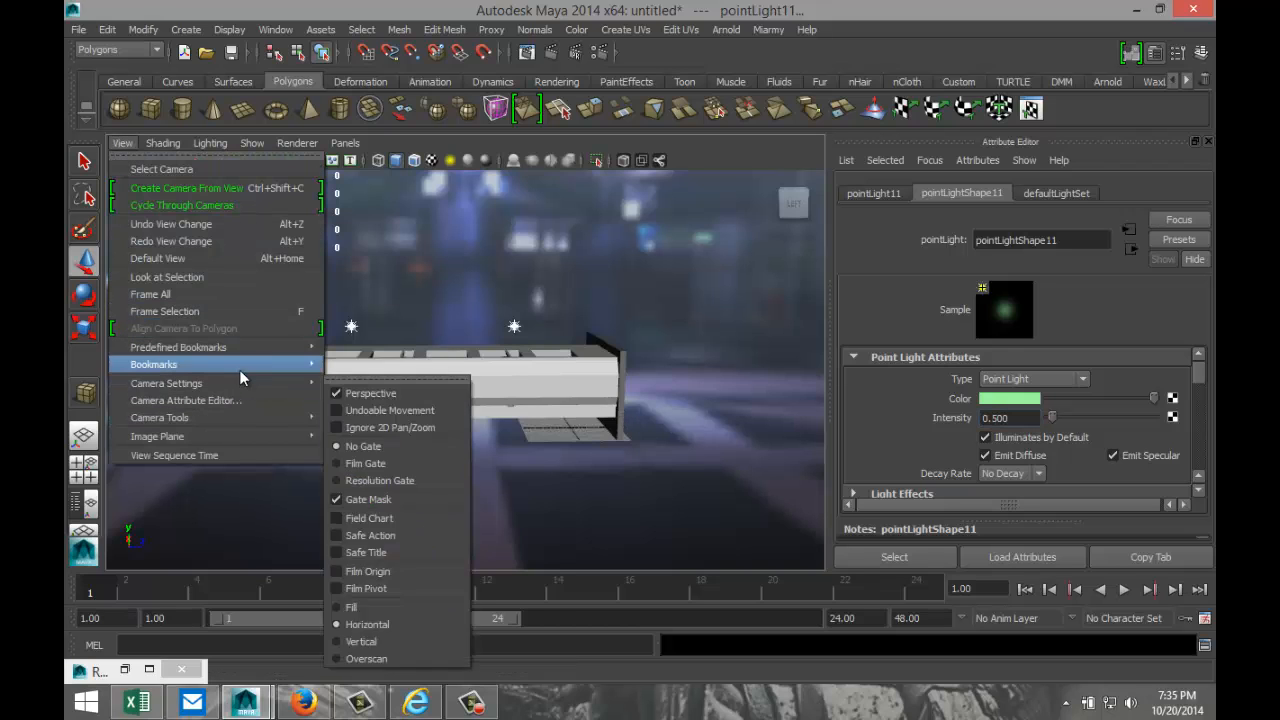
mouse_move(268, 364)
left_click(376, 397)
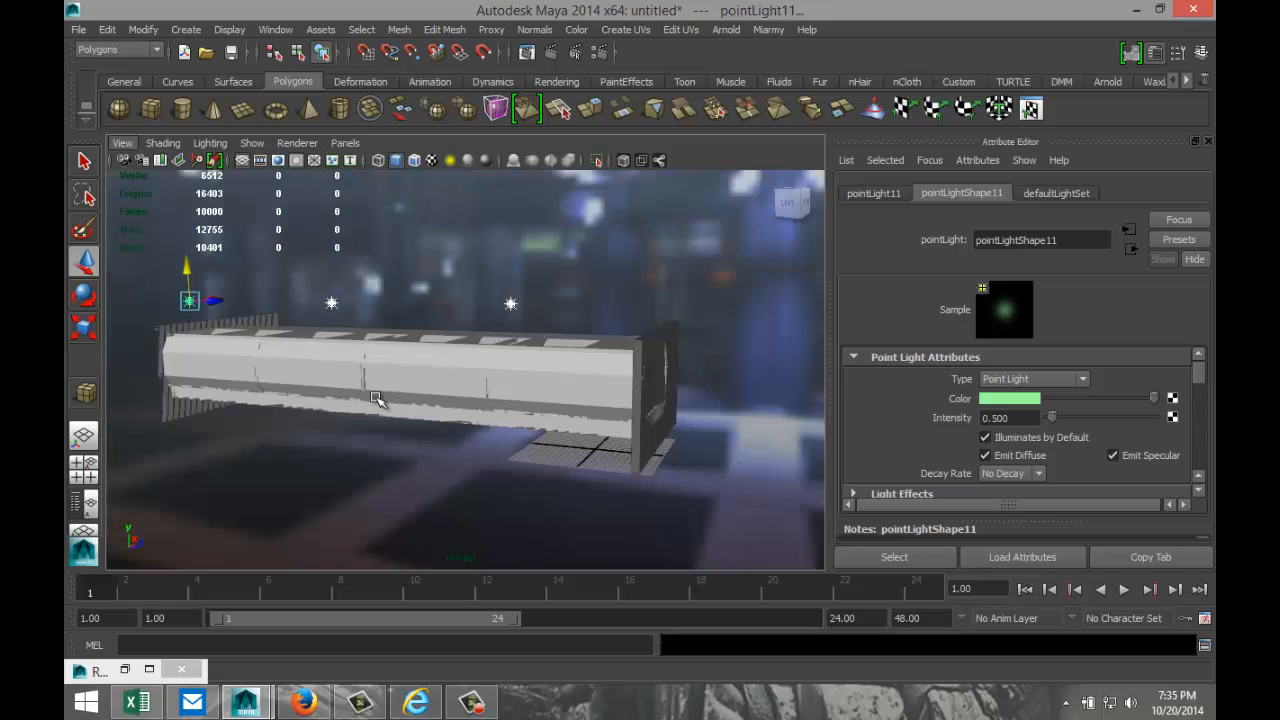